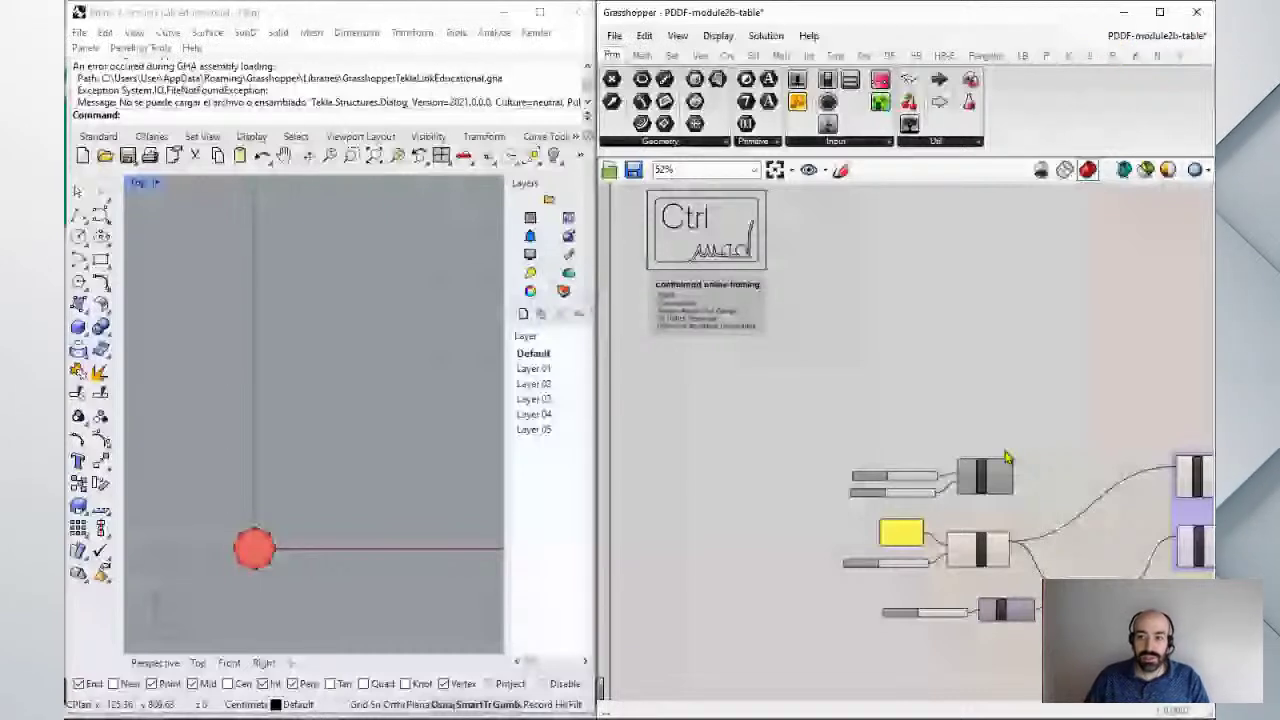
Step: Start a new, empty Grasshopper definition beside the open table definition
scroll(1007, 457, up, 2)
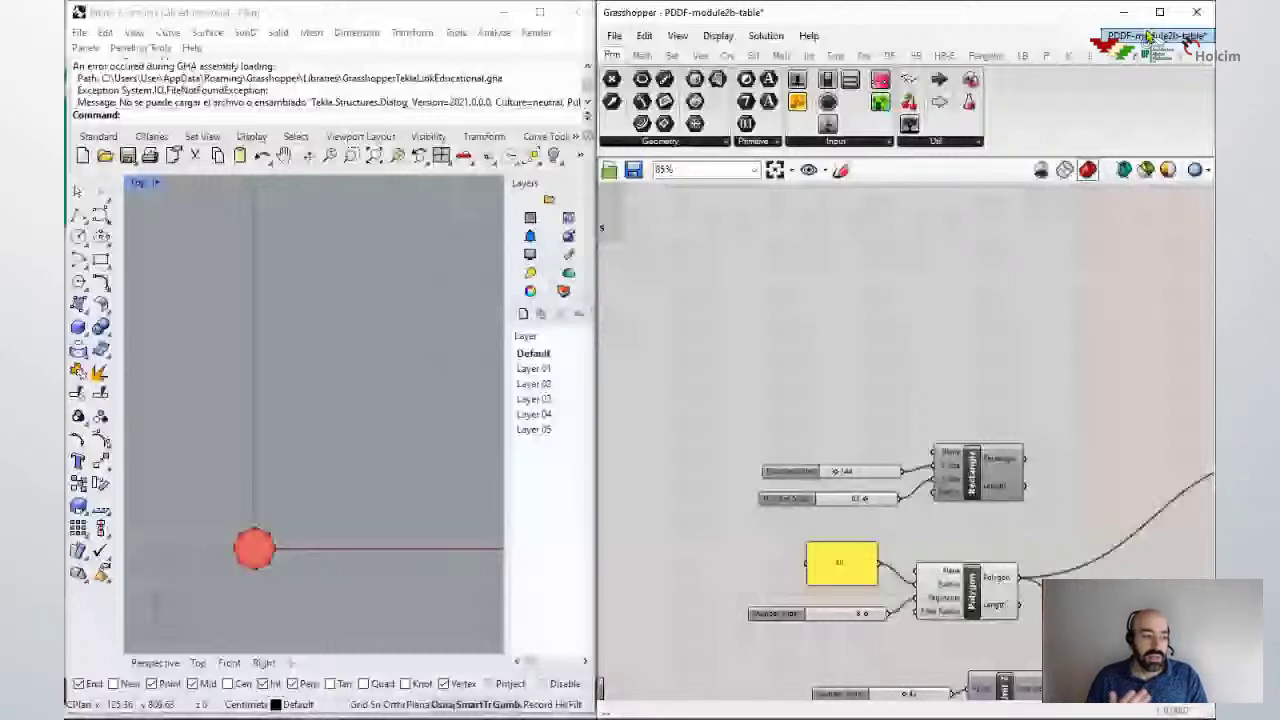
key(ctrl+n)
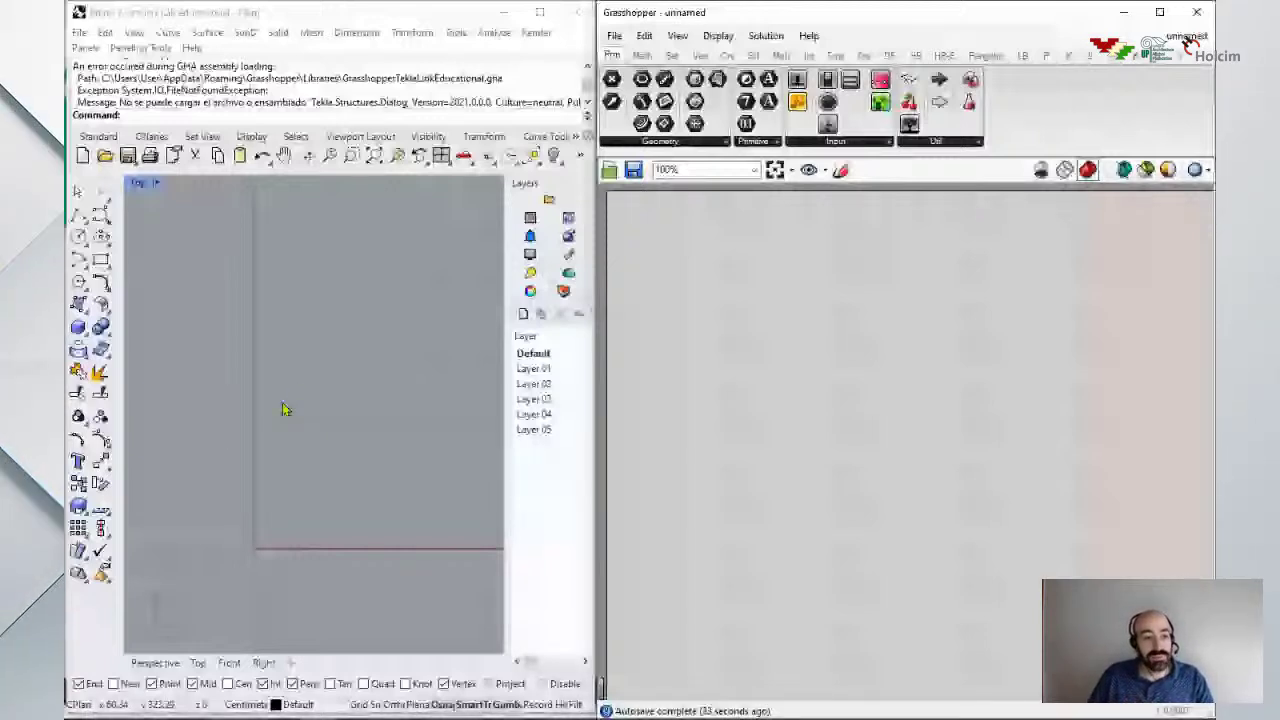
Step: Switch to Rhino and place a vertical column of seven points in the Top view, near x = 95 cm
click(212, 288)
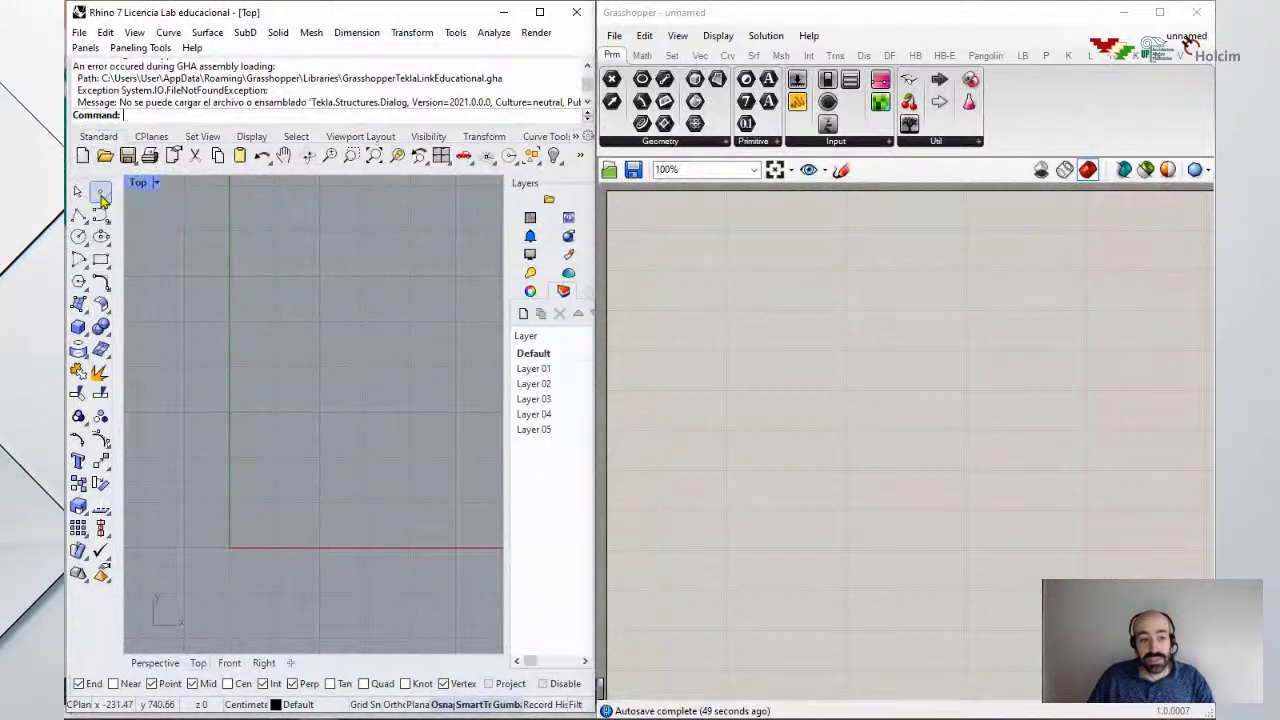
click(101, 199)
right_click(101, 194)
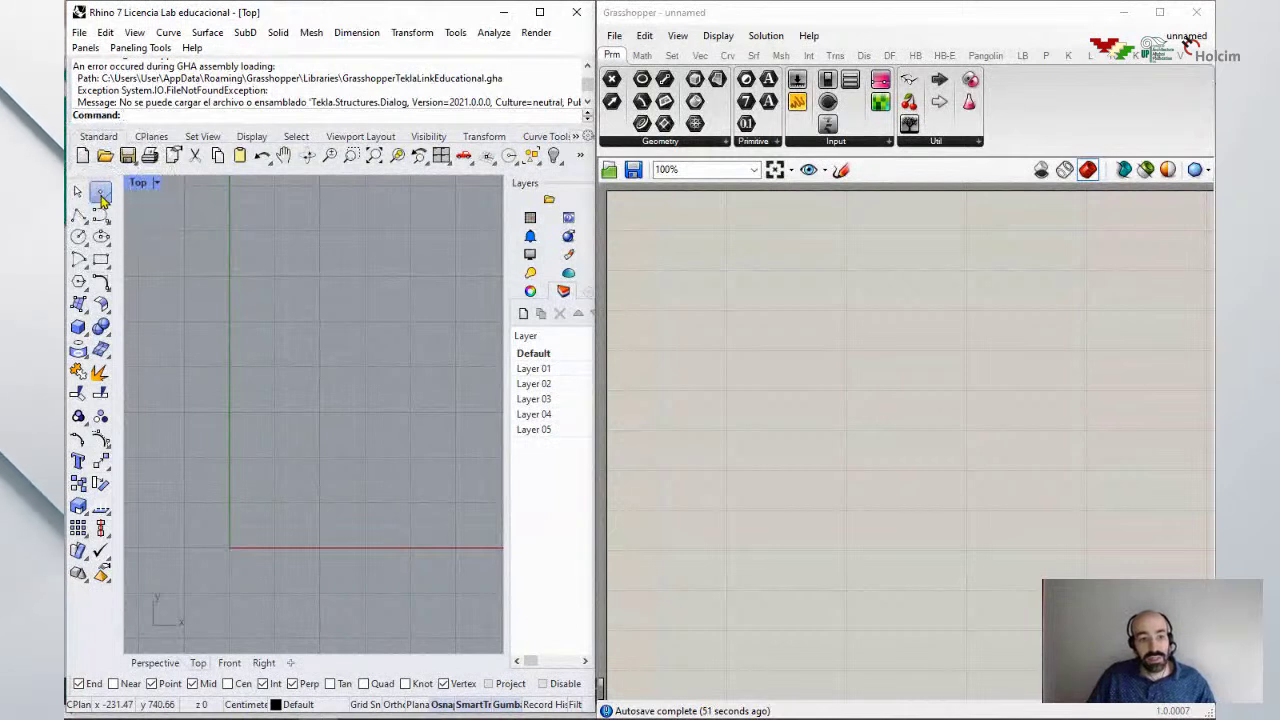
click(273, 264)
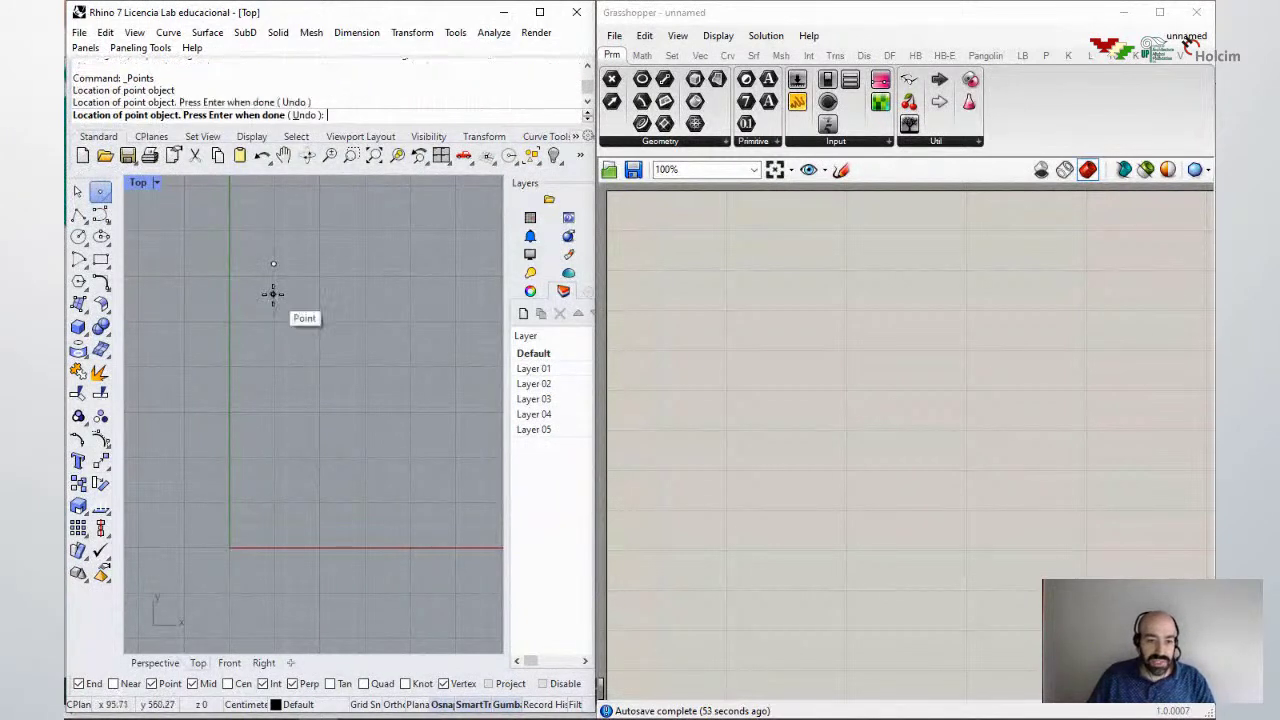
click(274, 326)
click(273, 361)
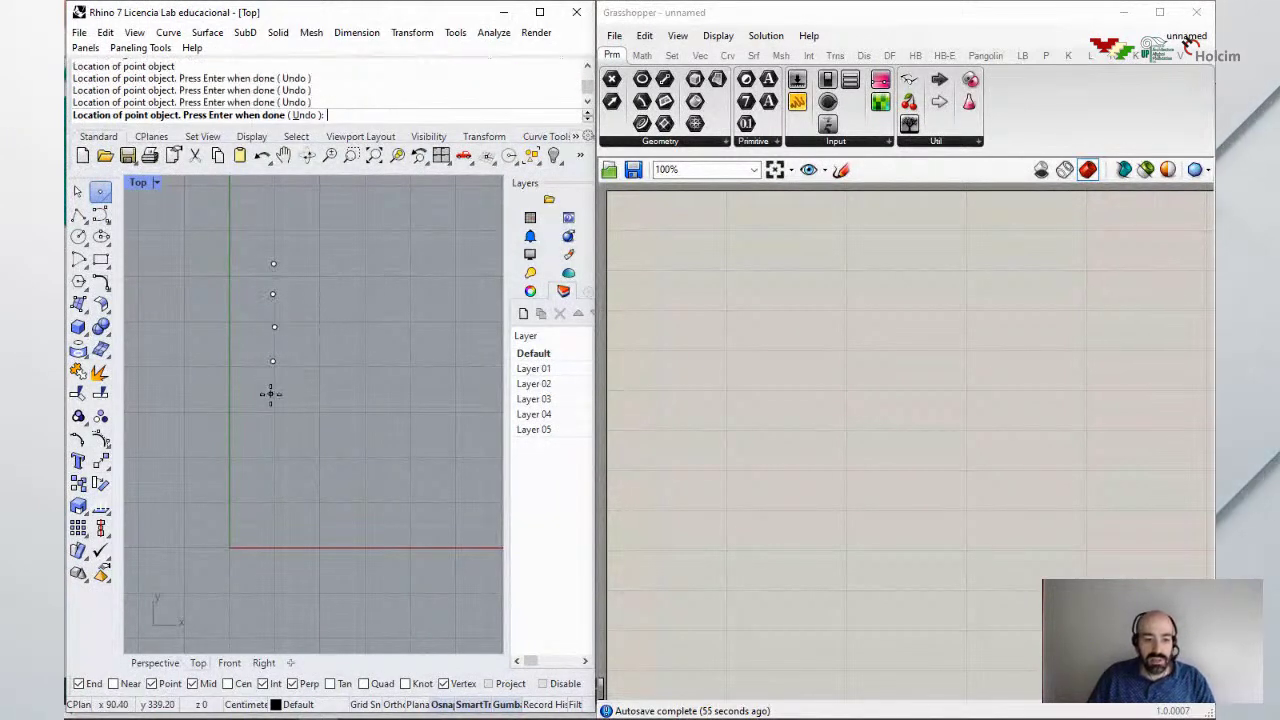
click(271, 394)
click(268, 429)
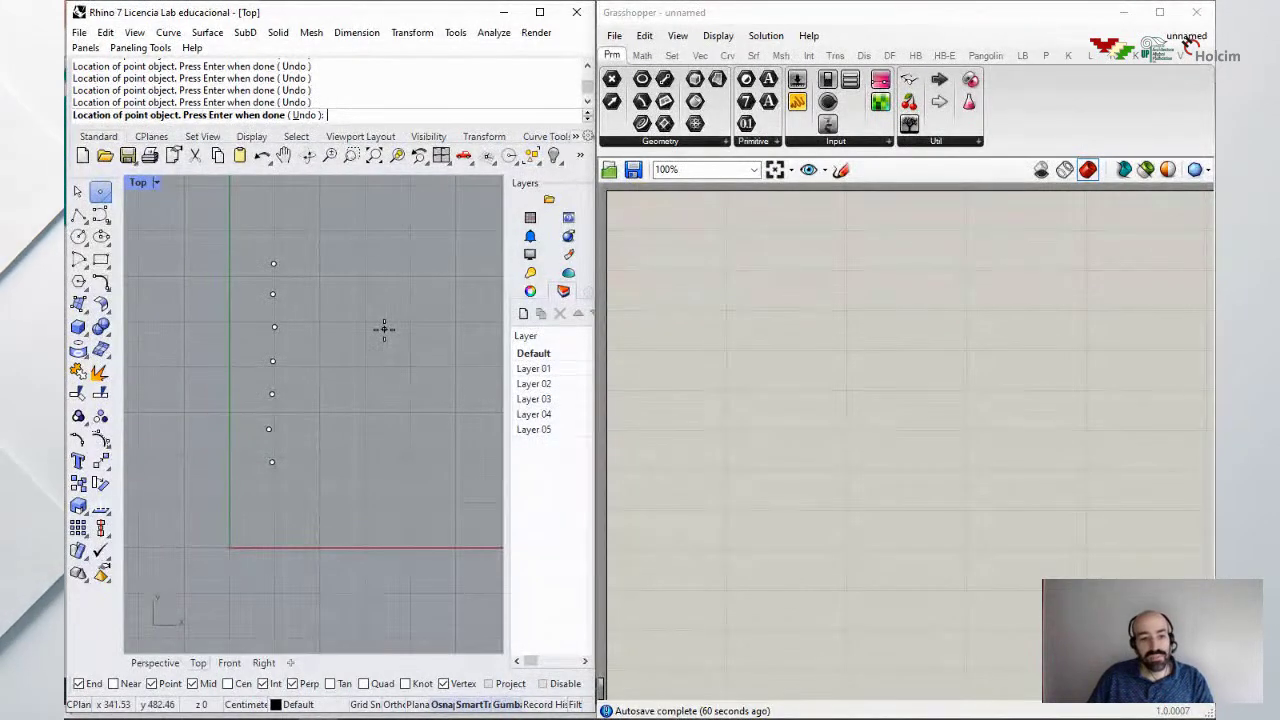
key(Return)
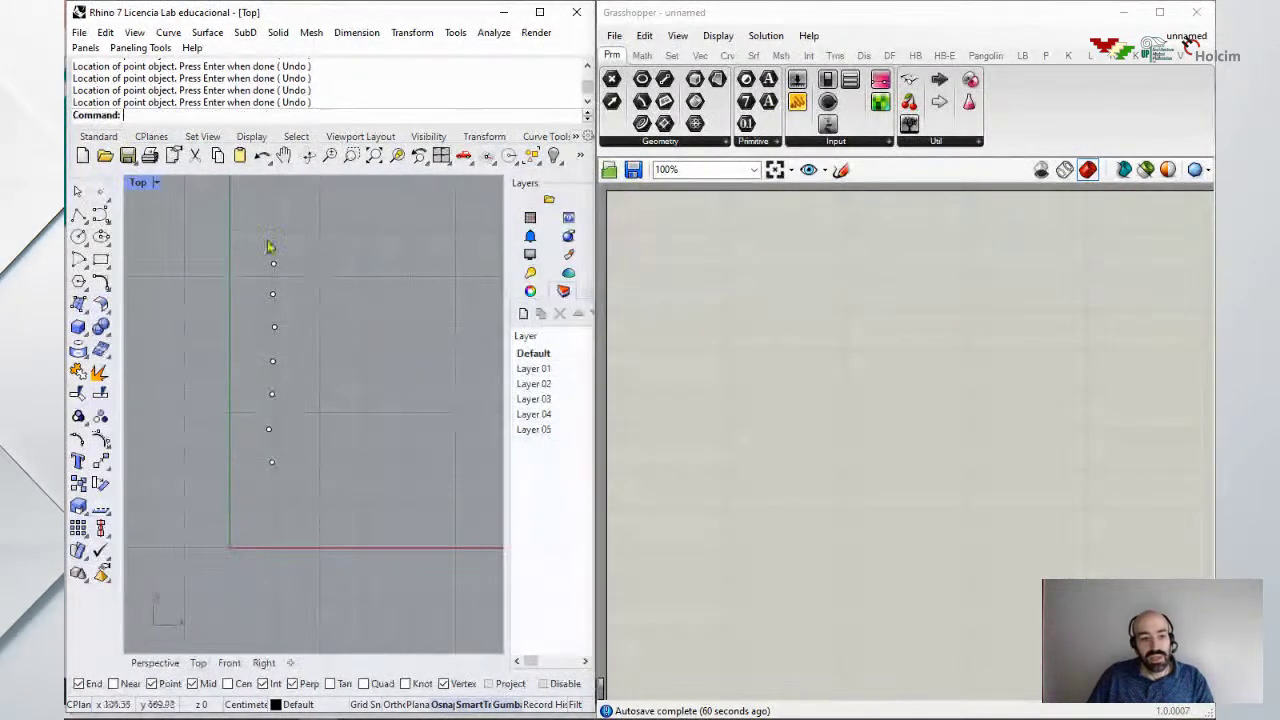
Step: Place a second vertical column of five points in the Top view, near x = 378 cm
right_click(100, 197)
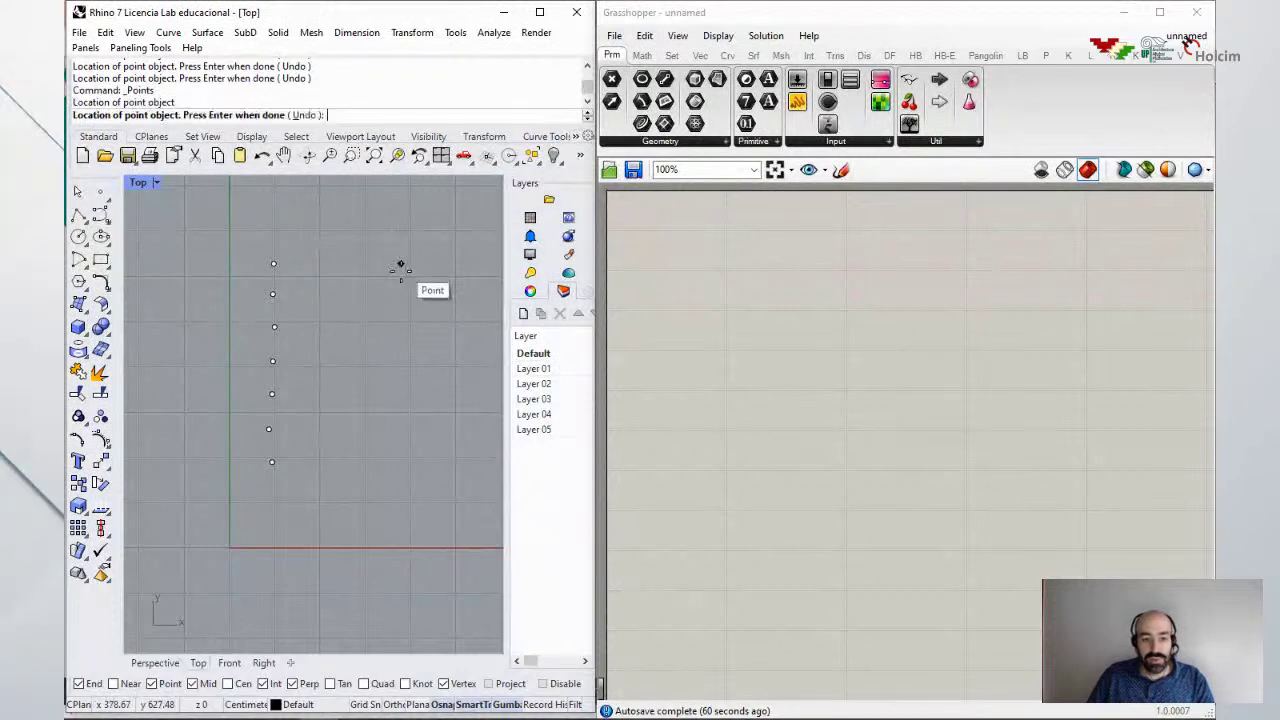
click(399, 301)
click(400, 338)
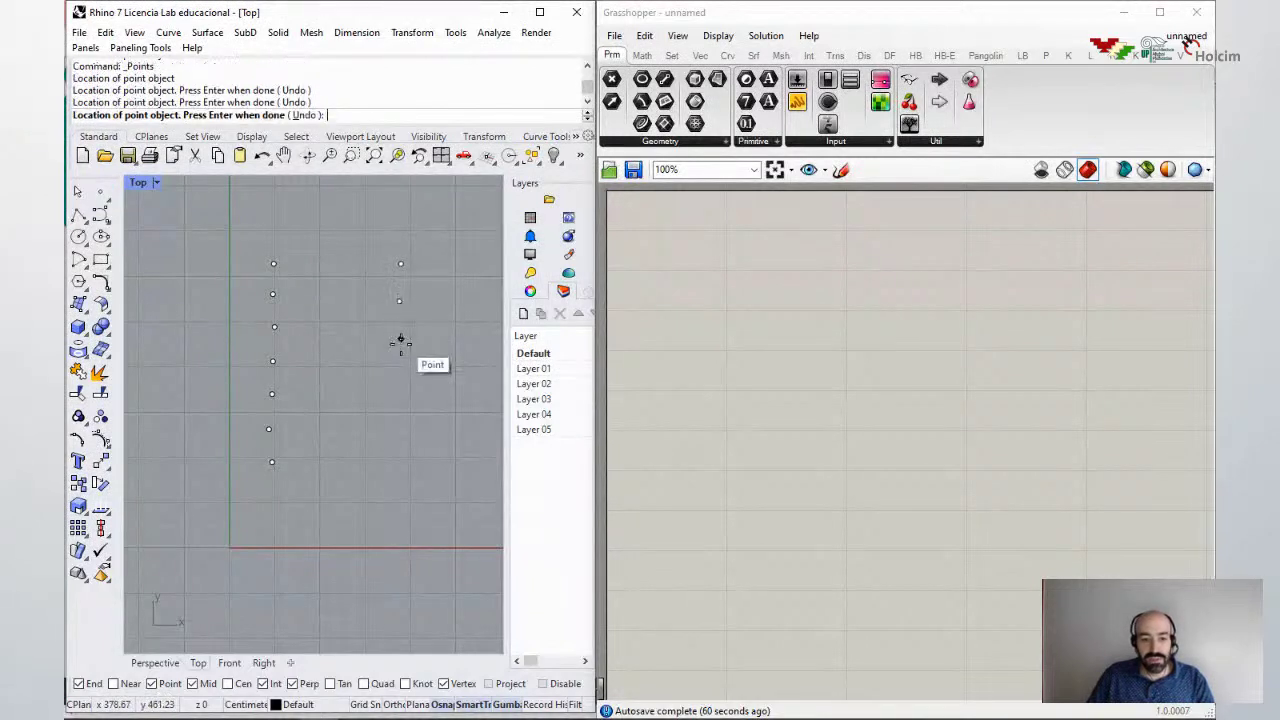
click(400, 372)
click(400, 401)
right_click(401, 402)
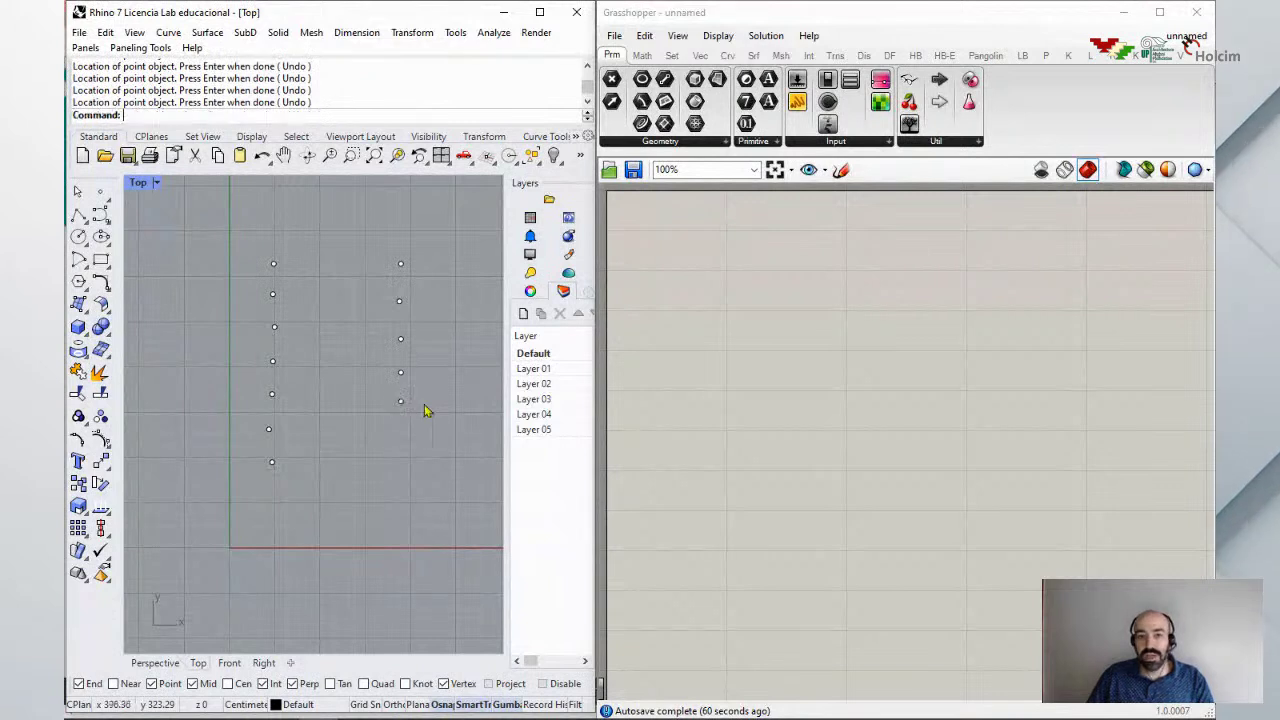
Step: Try to draw a polyline down through the seven points of the first column and across to the second column's lowest point
right_drag(344, 318, 309, 329)
scroll(299, 303, up, 2)
scroll(340, 315, up, 2)
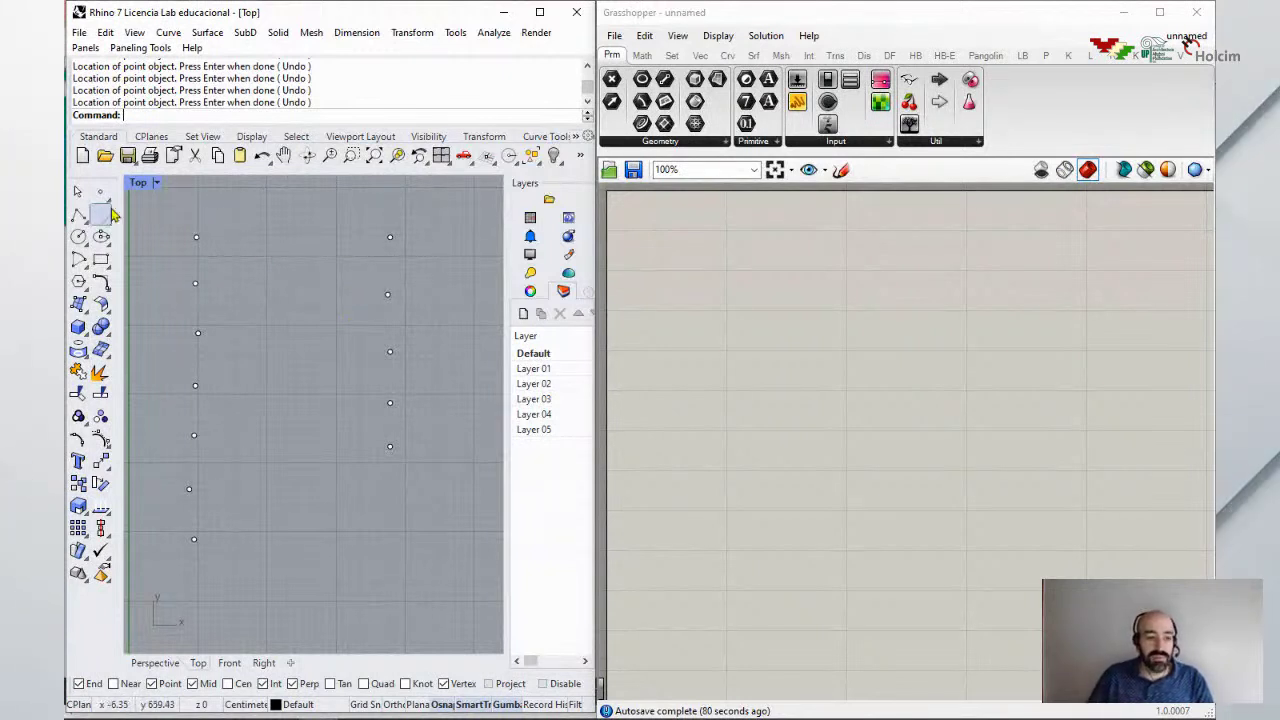
click(78, 215)
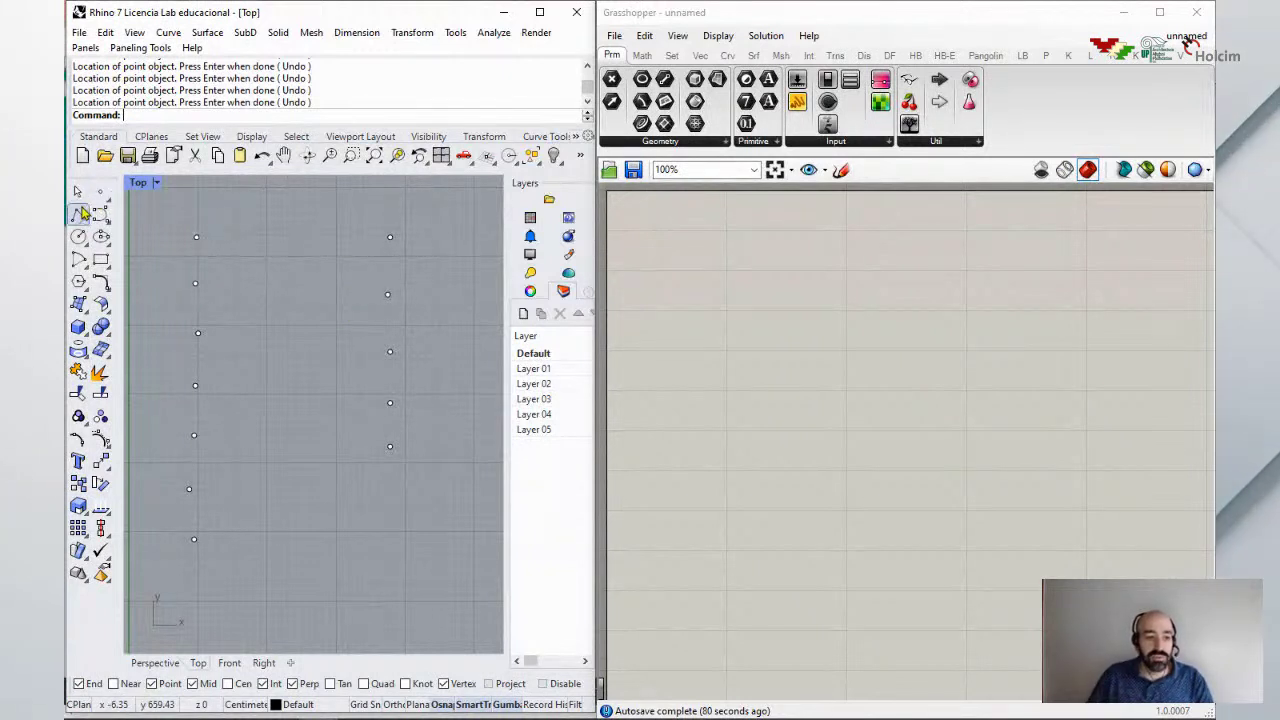
click(196, 237)
click(198, 333)
click(196, 386)
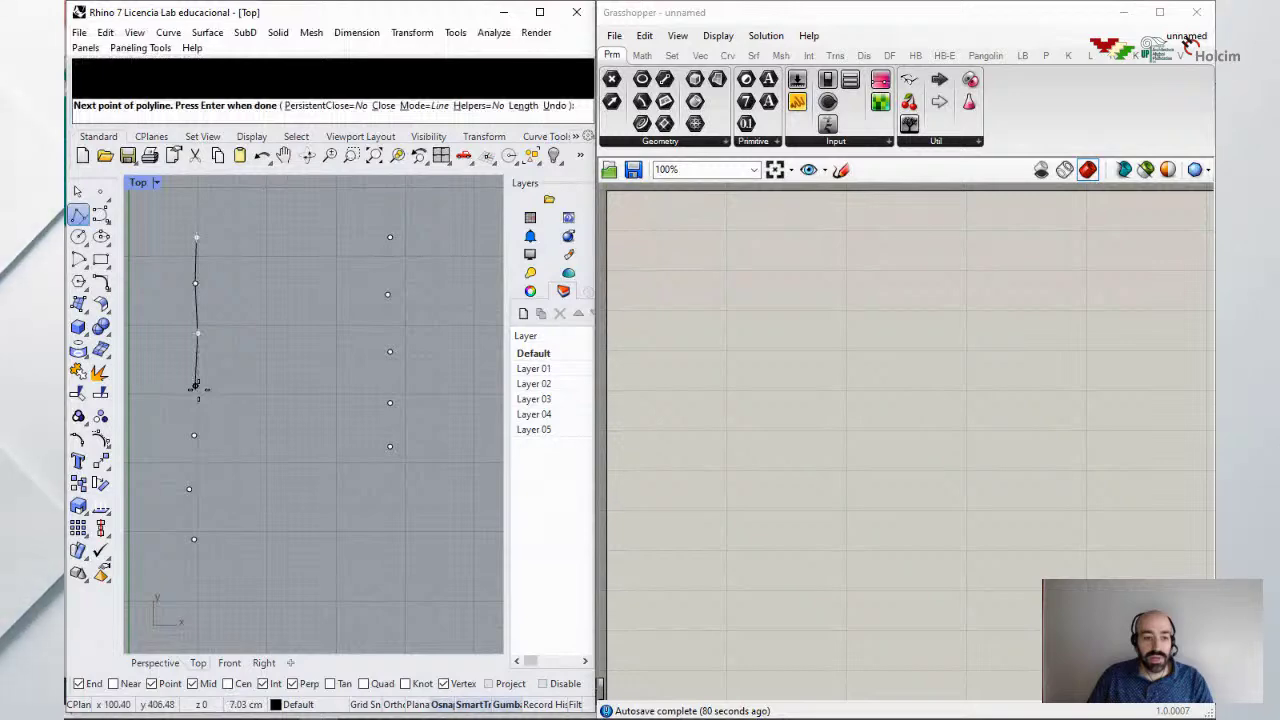
click(194, 435)
click(189, 489)
click(194, 539)
click(390, 447)
key(Escape)
Step: Try to draw a zigzag polyline alternating between the points of the first and second columns, starting from the uppermost pair
key(Return)
click(196, 237)
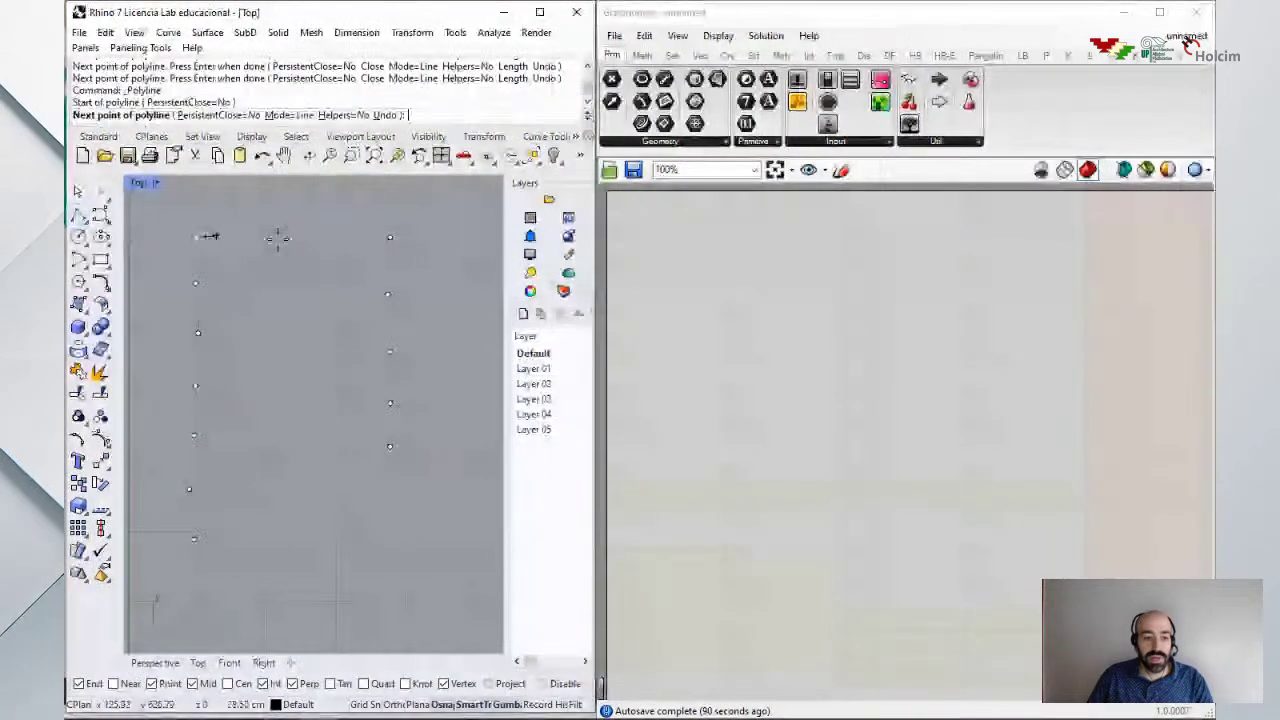
click(390, 237)
click(196, 283)
click(388, 295)
click(198, 333)
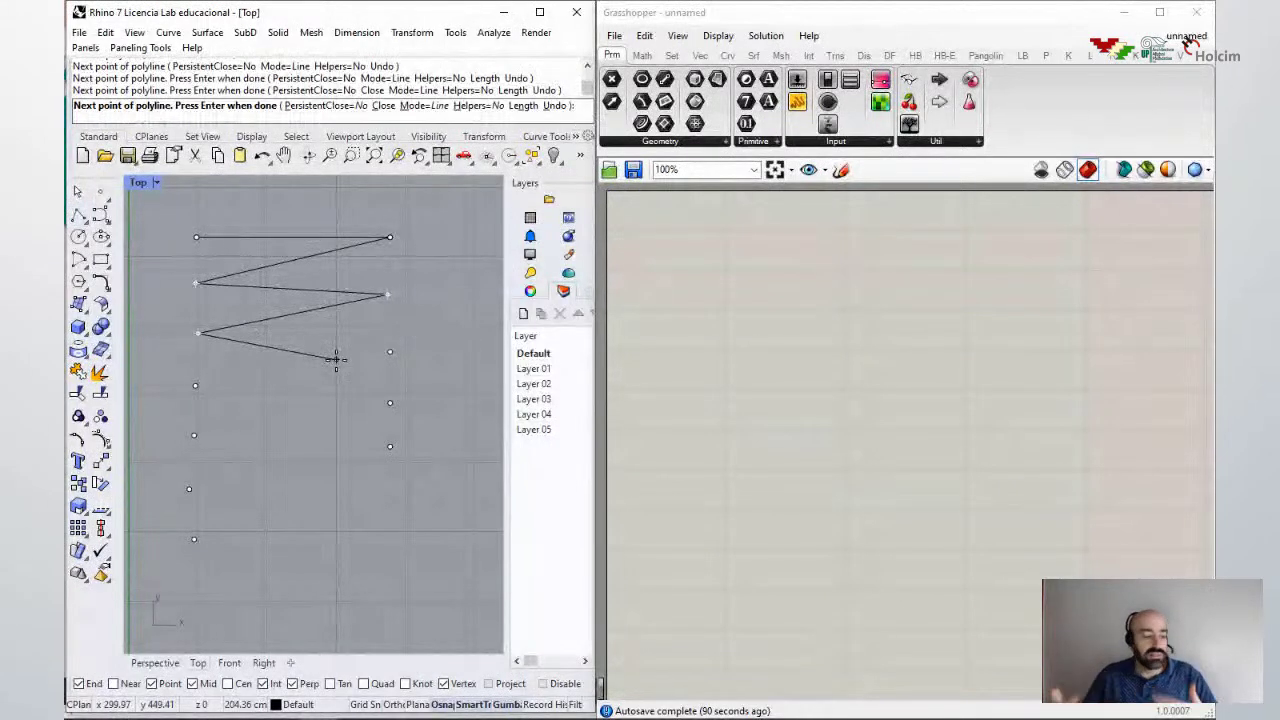
key(Escape)
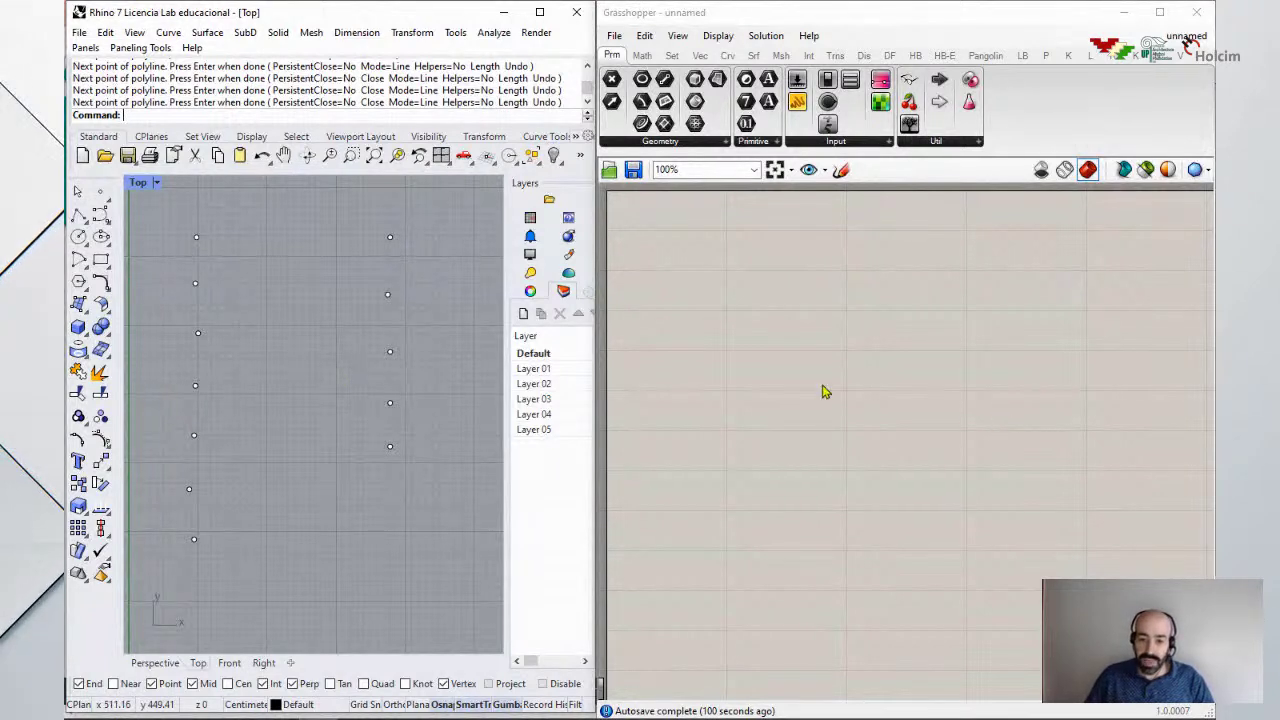
Step: Switch to Grasshopper and add a Point parameter to the canvas
double_click(778, 341)
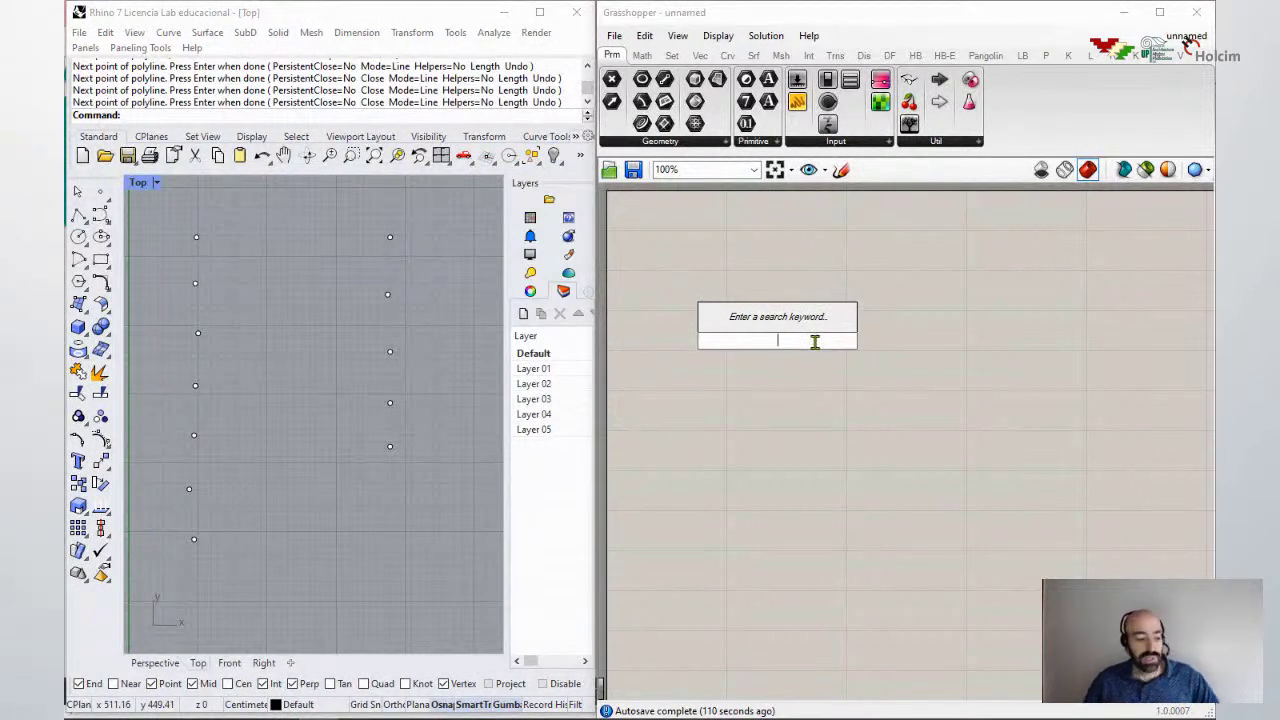
text(point)
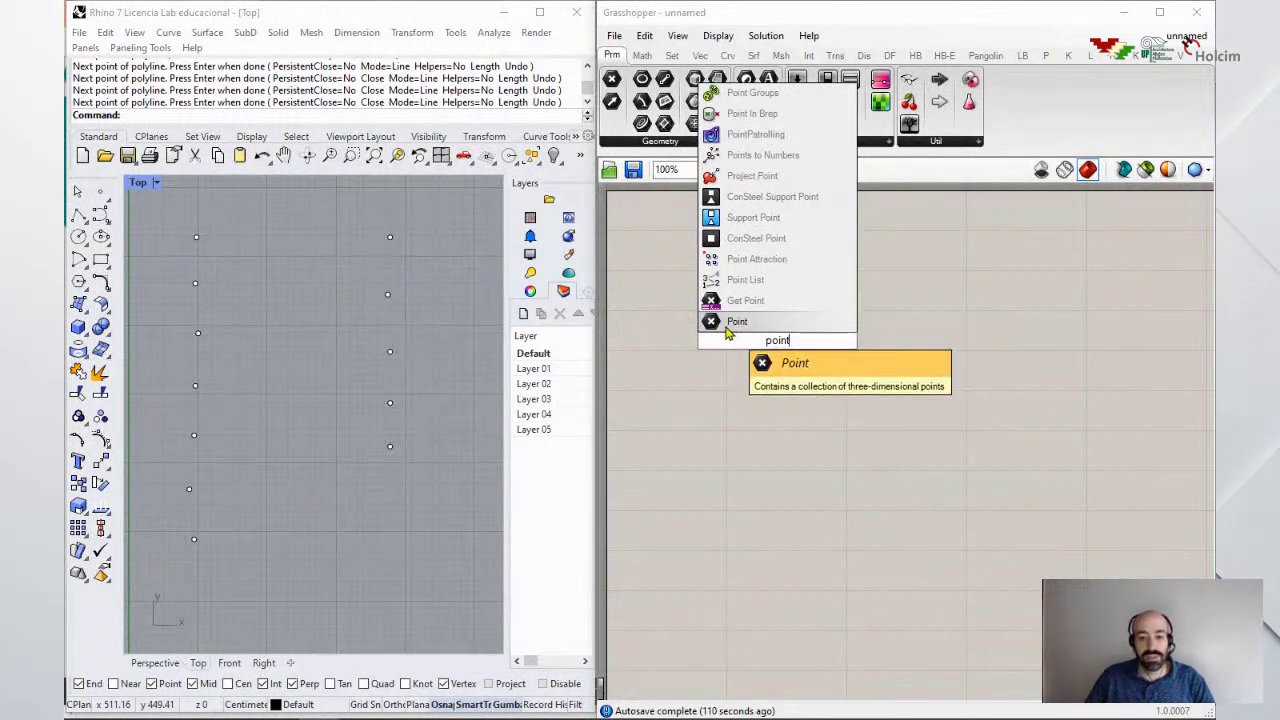
click(729, 330)
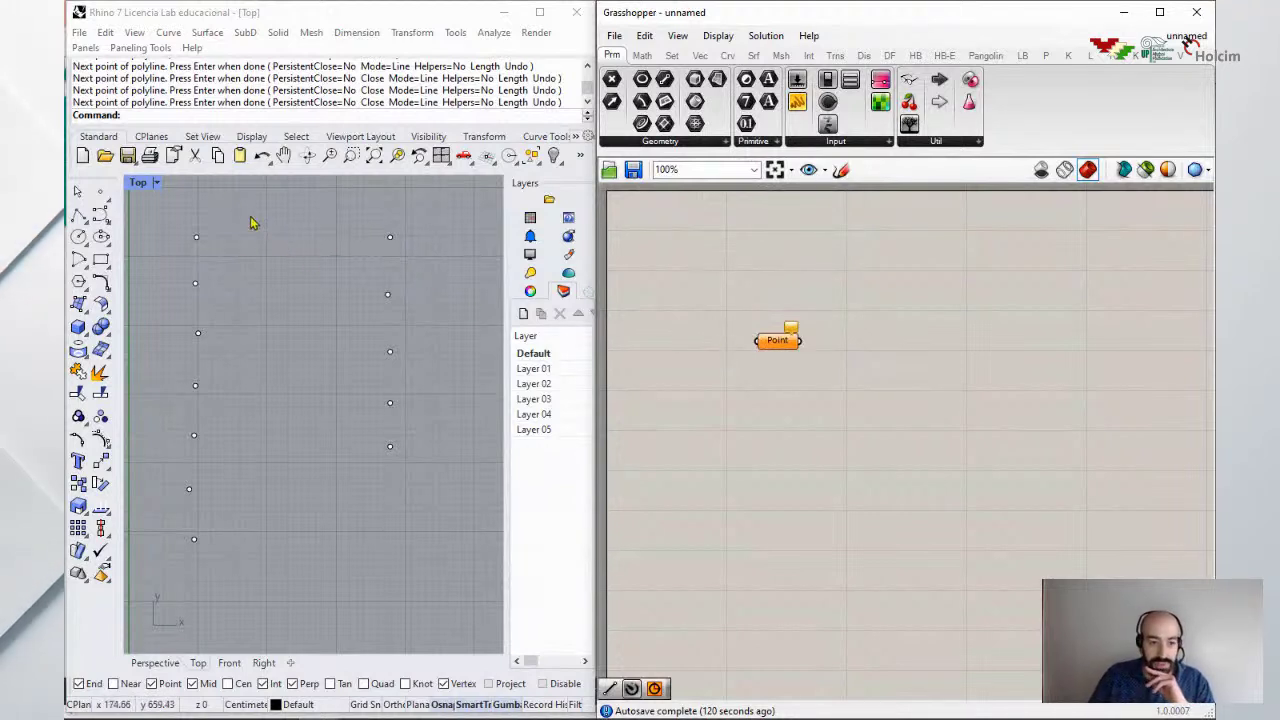
Step: Reference the seven points of the first column in the Point parameter as multiple points, picked in order from upper to lower
click(286, 417)
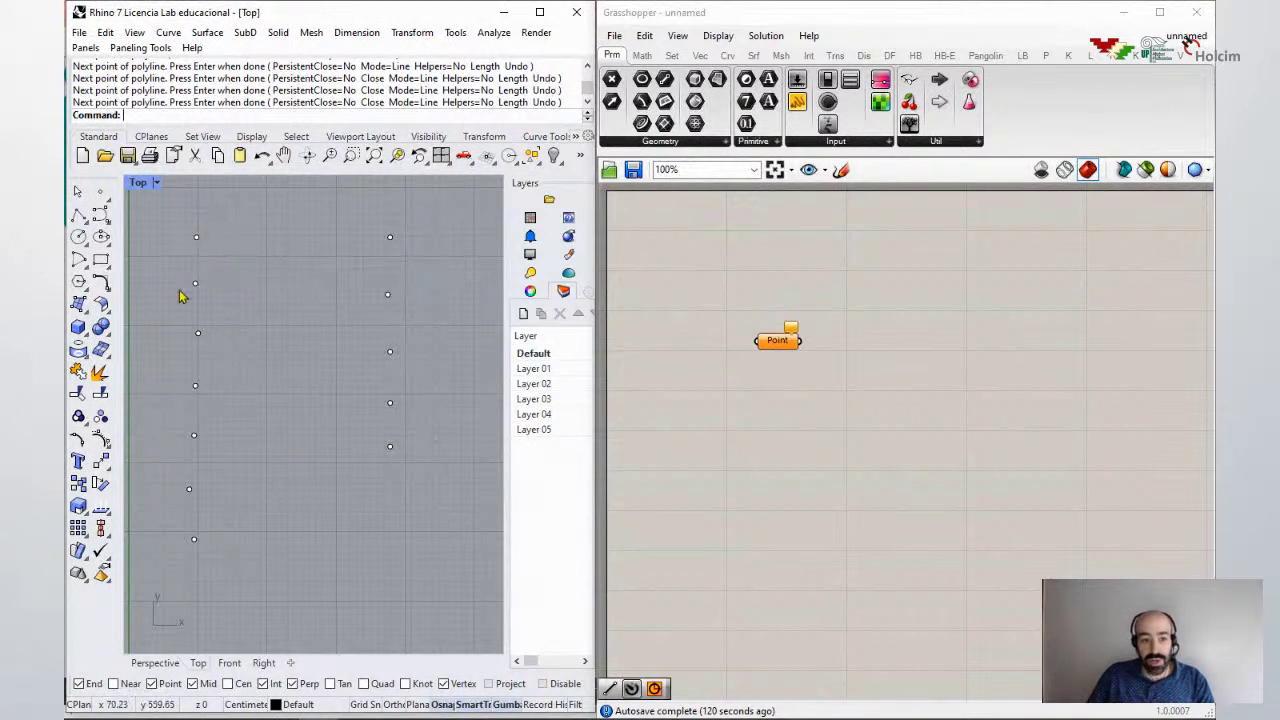
click(778, 342)
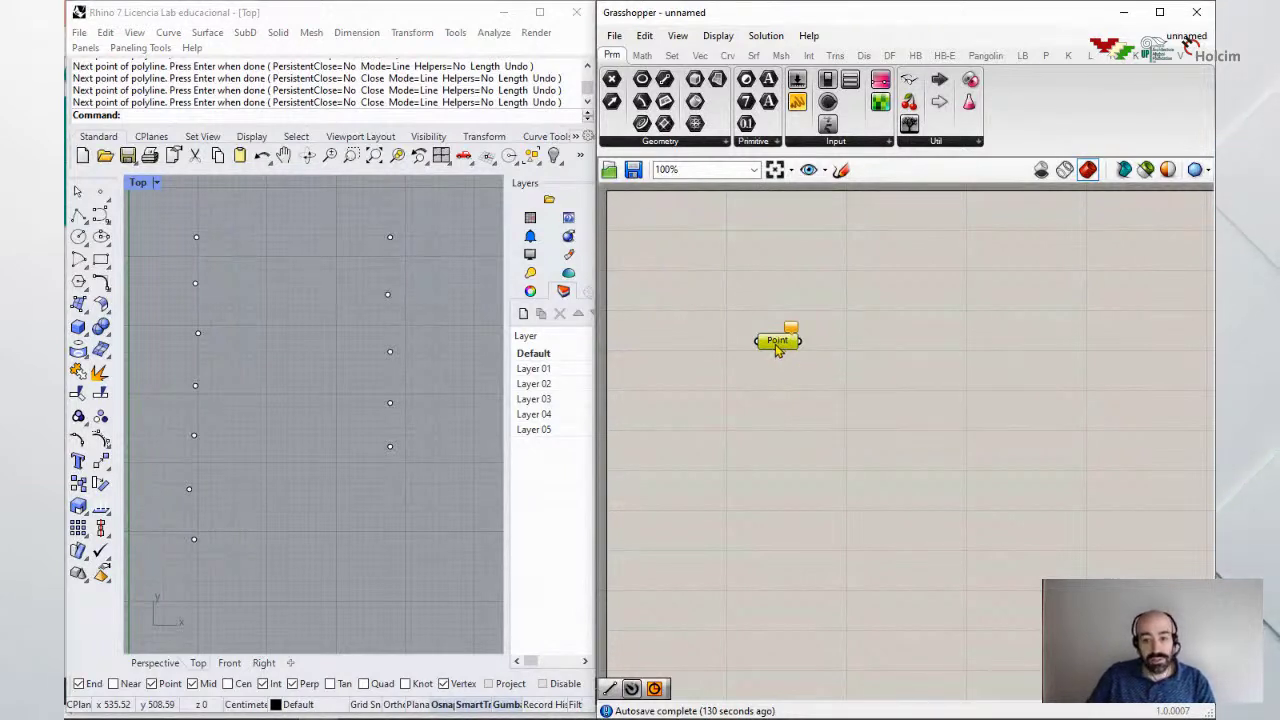
right_click(778, 343)
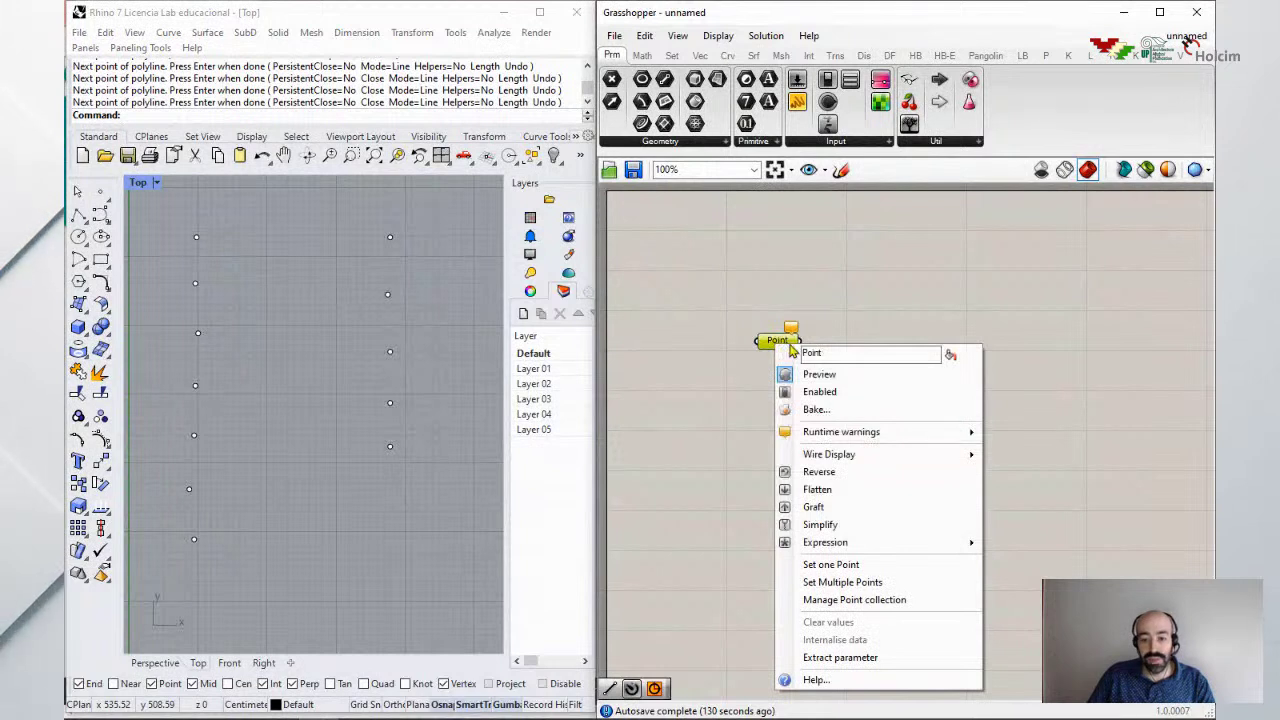
click(930, 592)
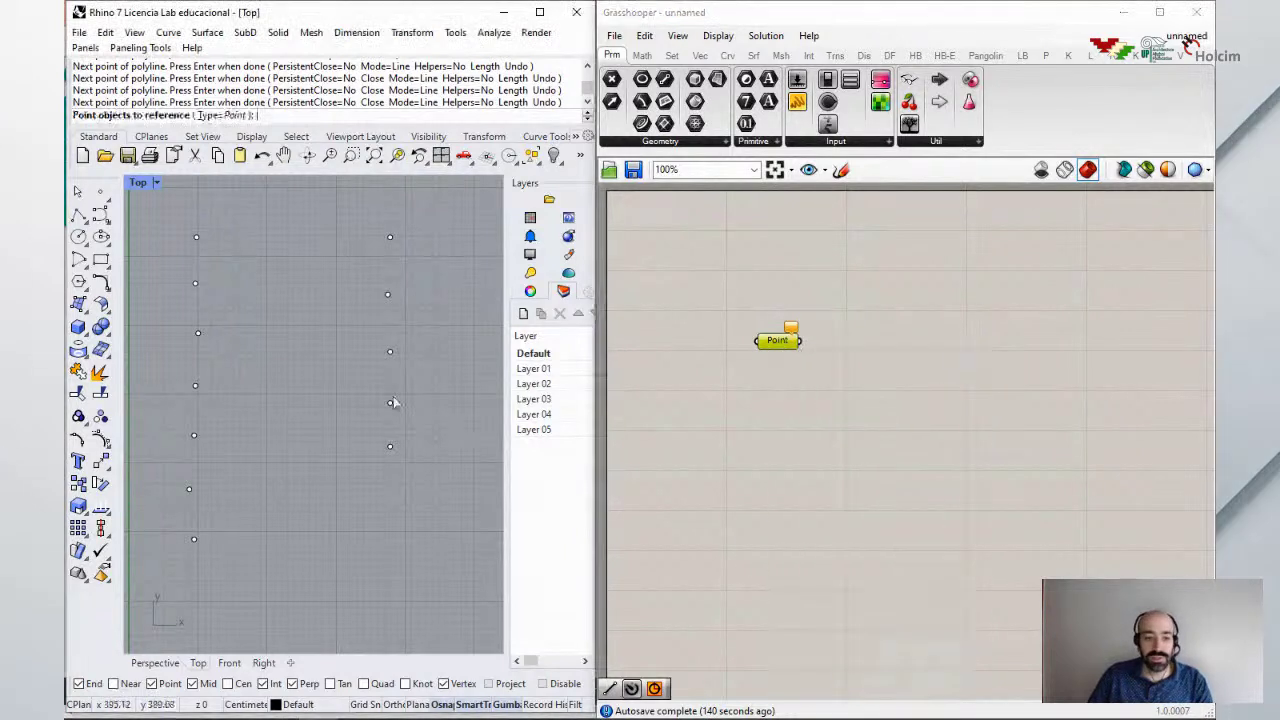
click(195, 283)
click(198, 333)
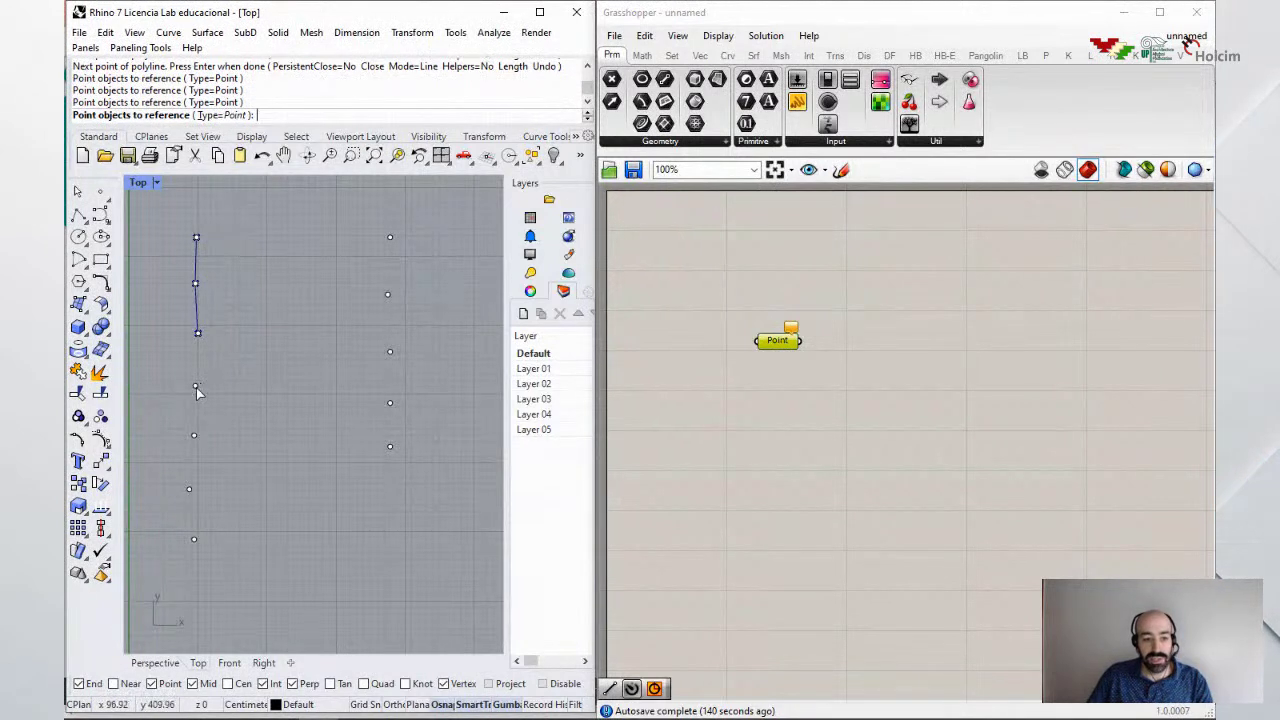
click(196, 386)
click(194, 436)
click(189, 489)
click(193, 540)
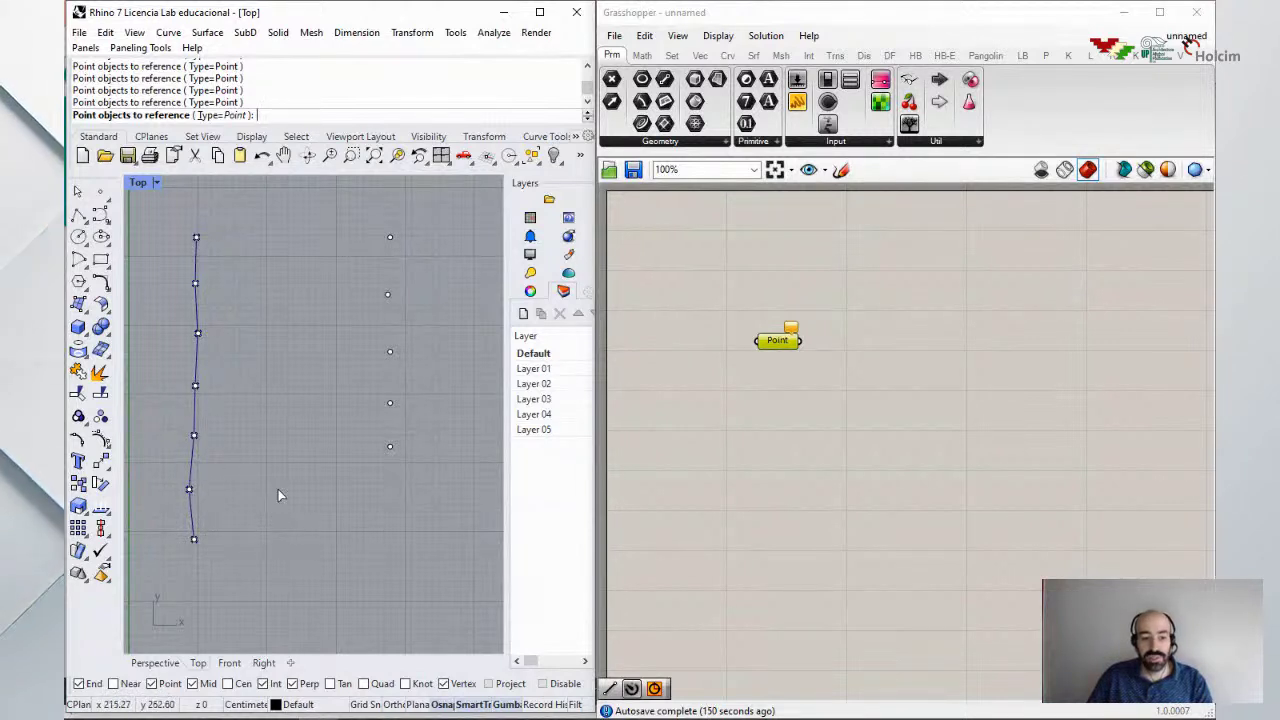
key(Return)
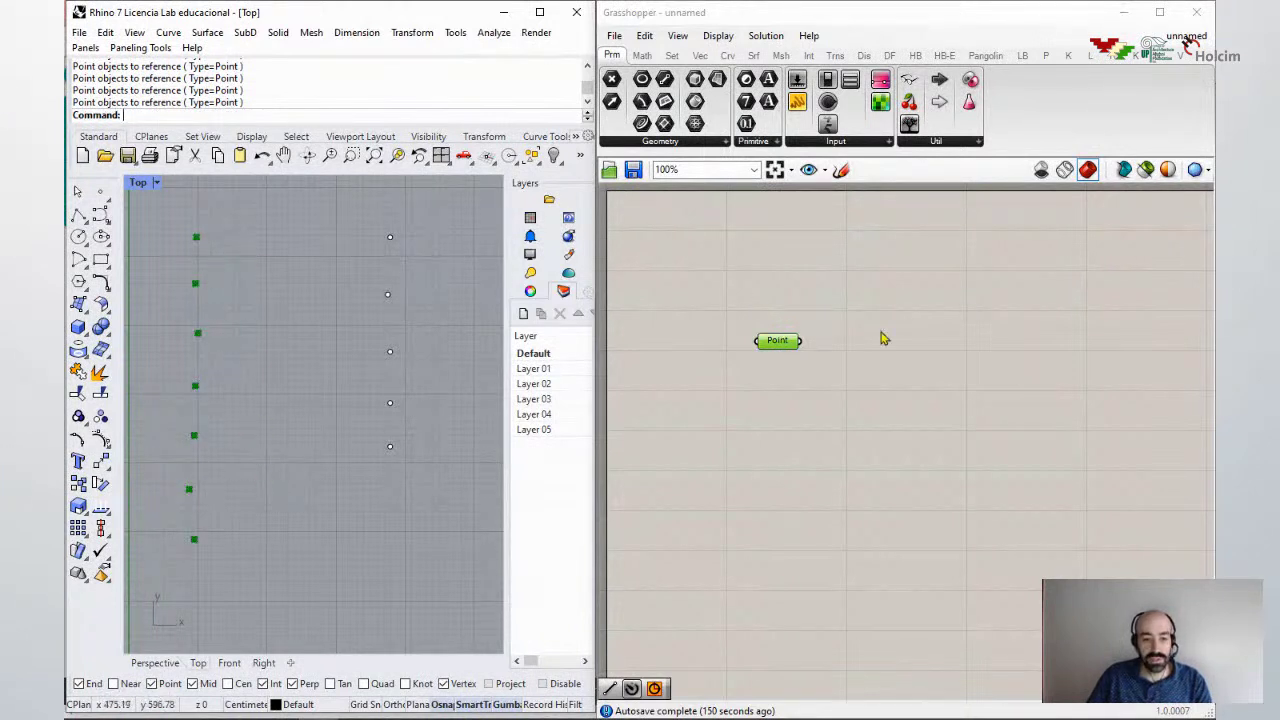
click(790, 371)
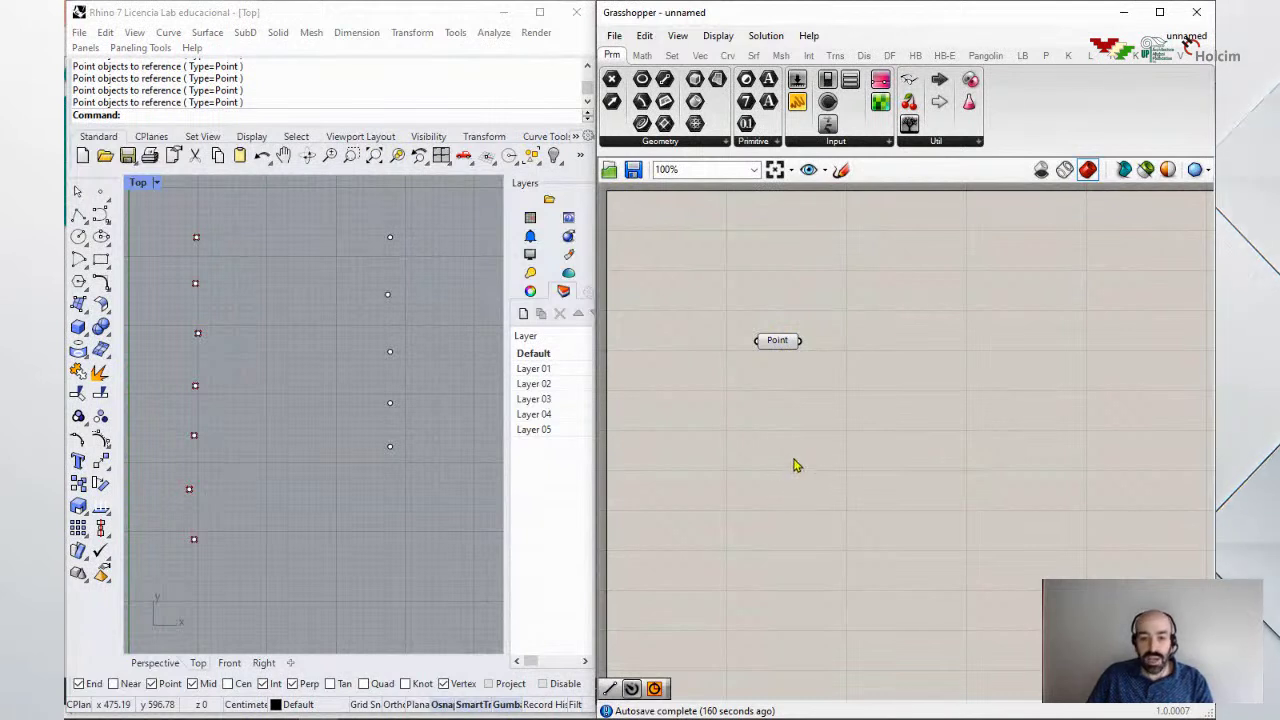
Step: Add a second Point parameter to the canvas below the first one
double_click(793, 470)
text(poi)
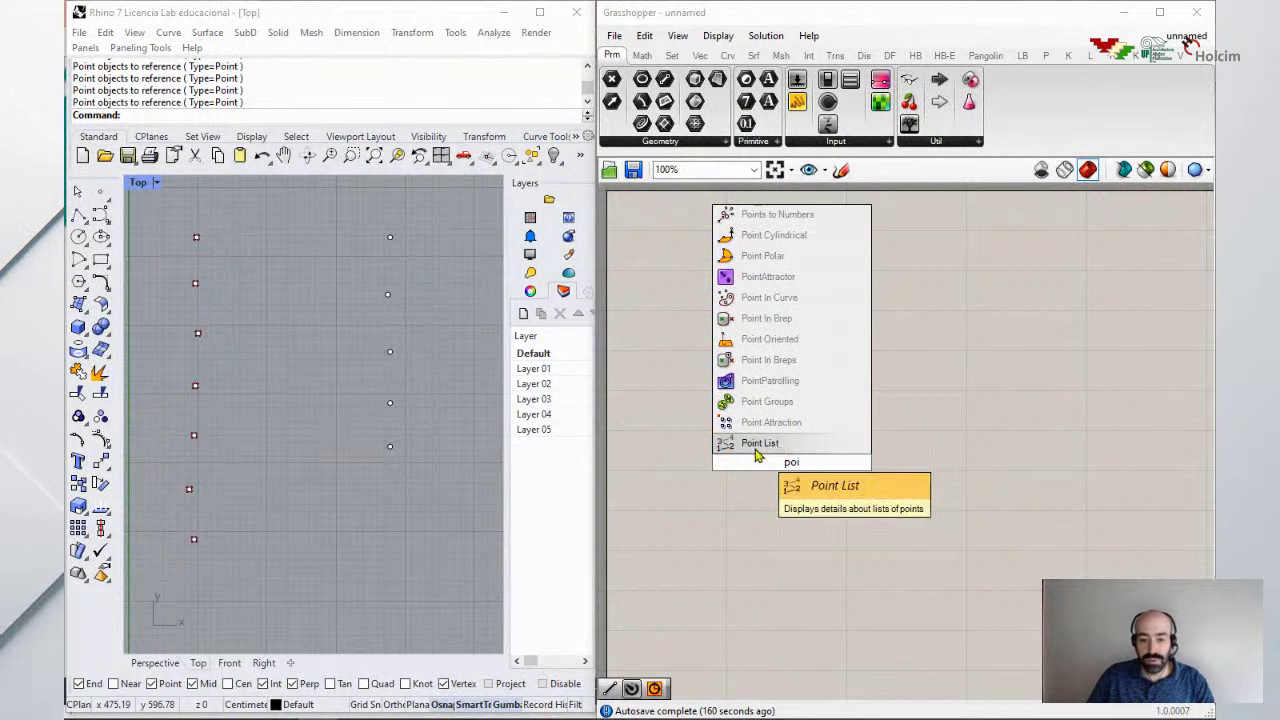
text(t)
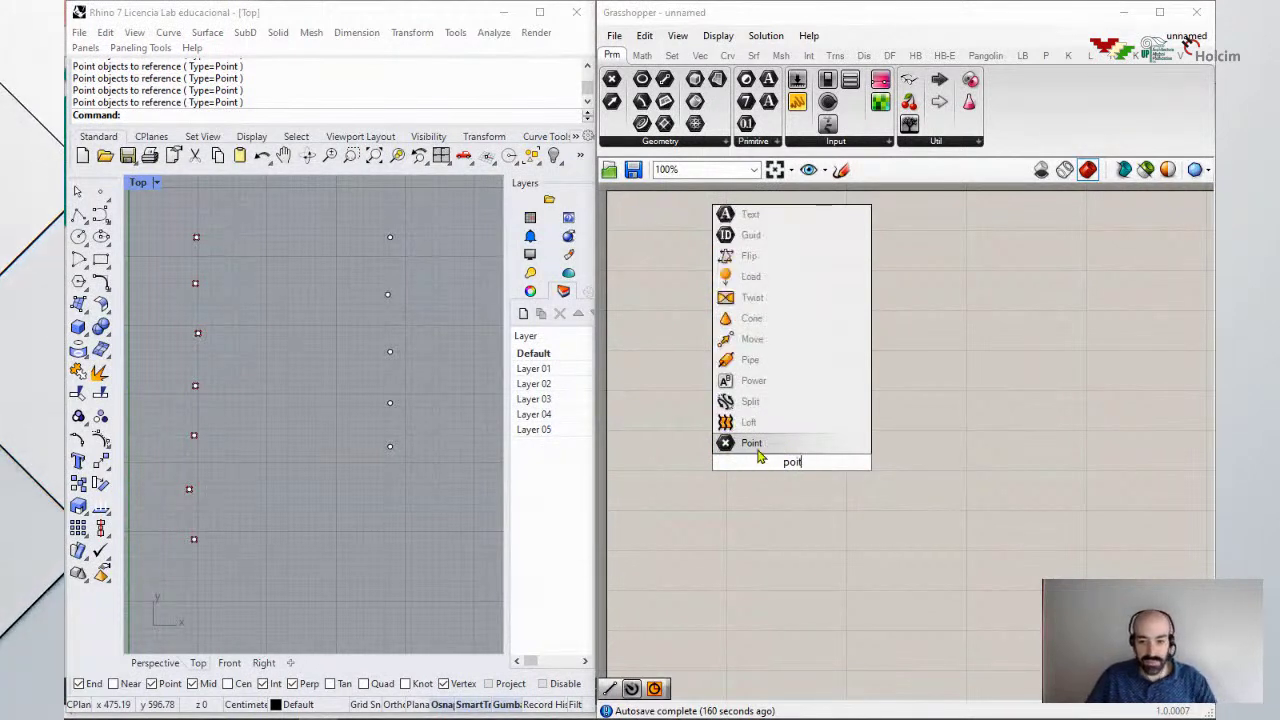
click(754, 447)
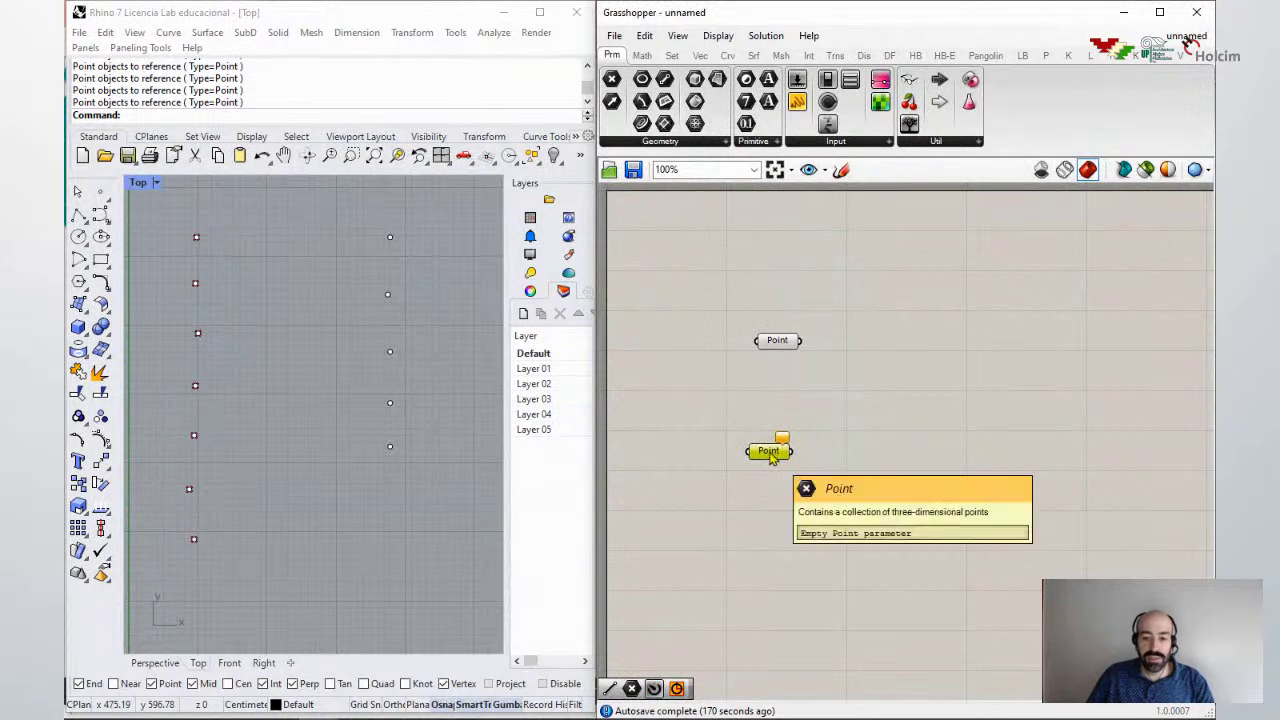
Step: Reference the five points of the second column in the second Point parameter as multiple points, picked in order from upper to lower
right_click(770, 455)
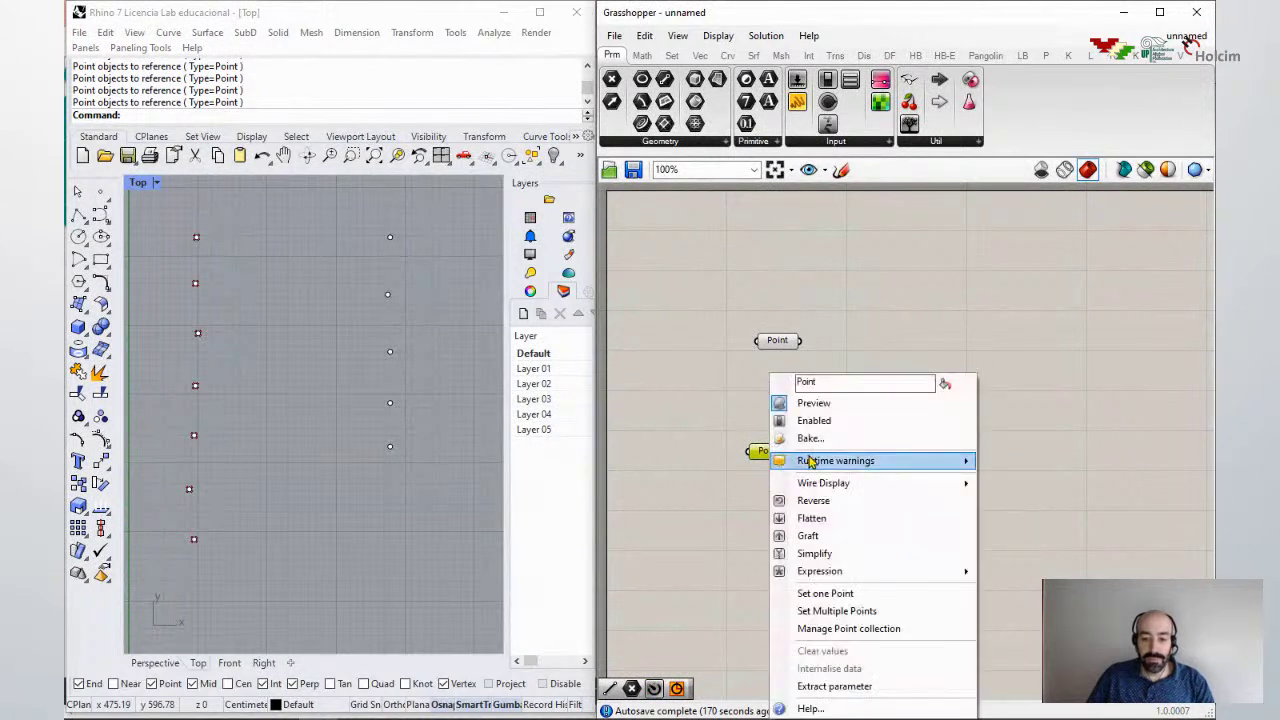
click(890, 612)
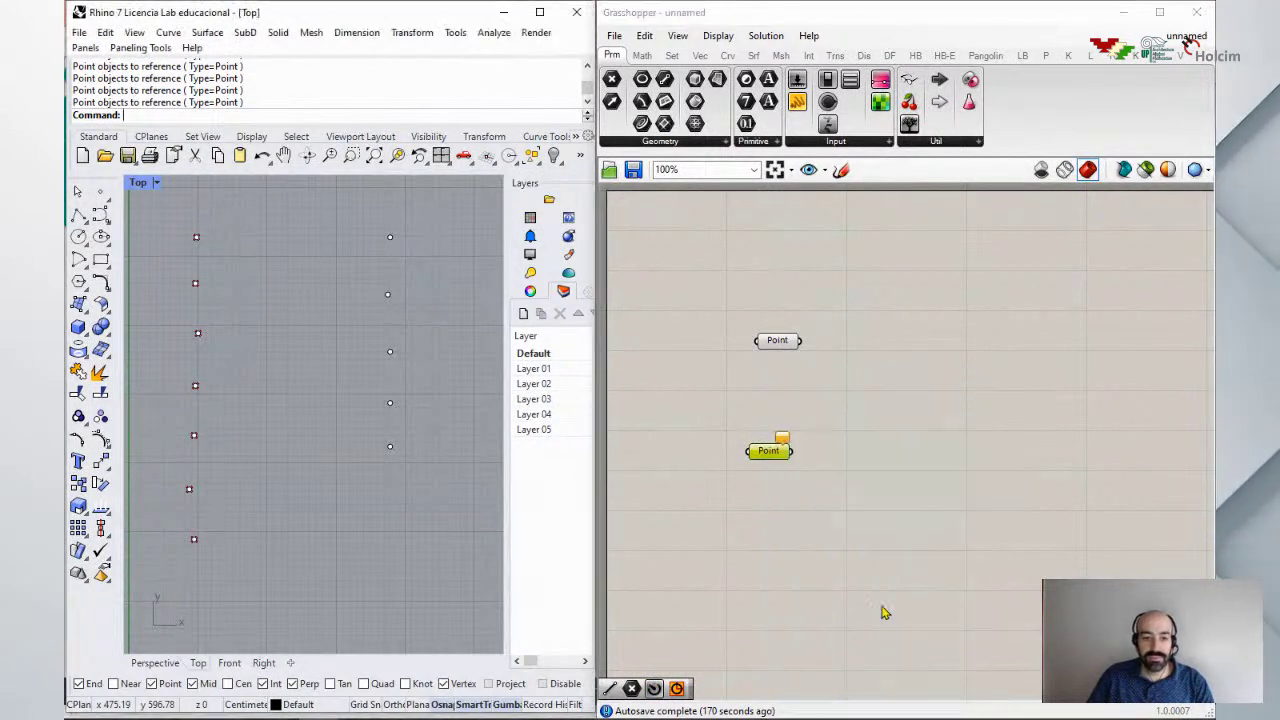
click(390, 237)
click(388, 294)
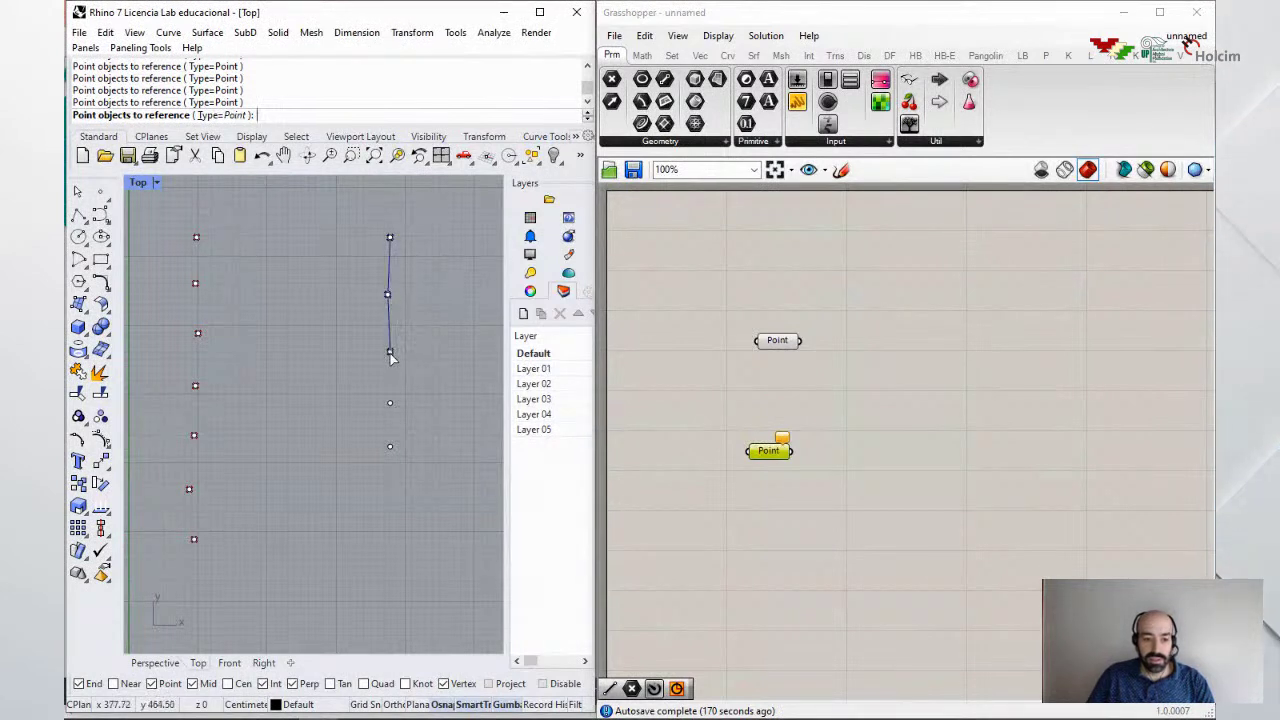
click(389, 446)
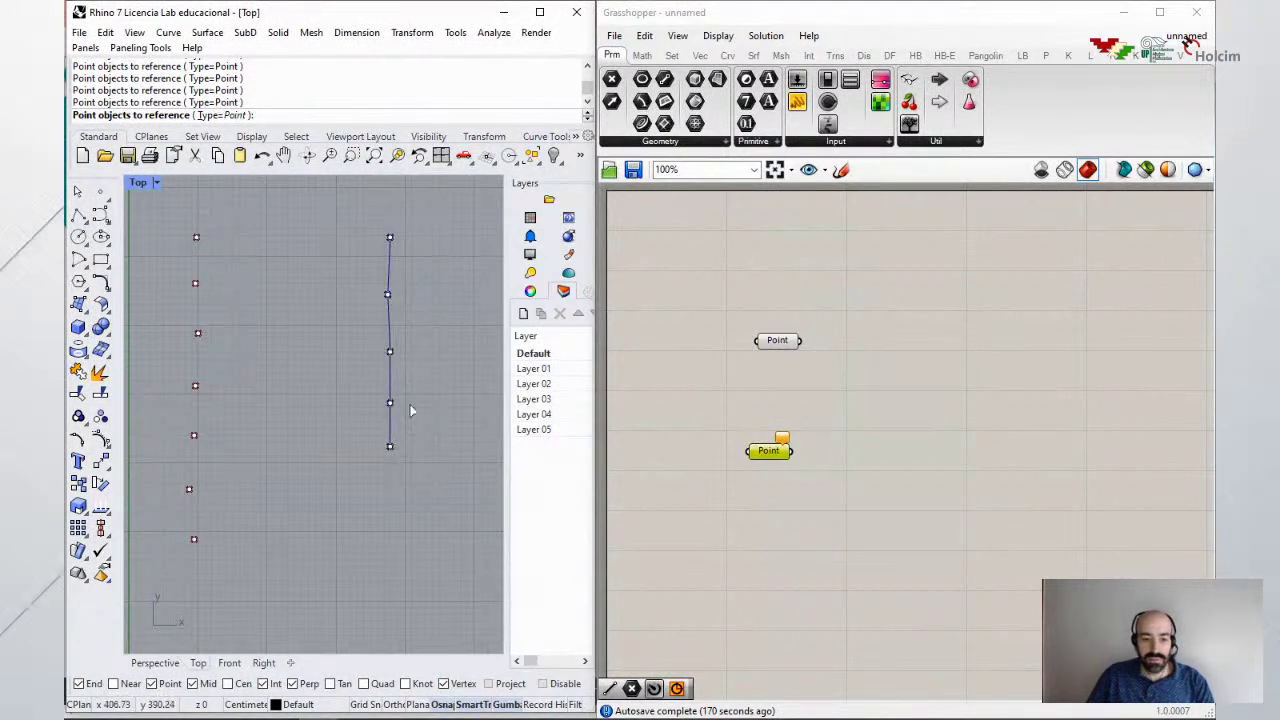
key(Return)
right_click(826, 426)
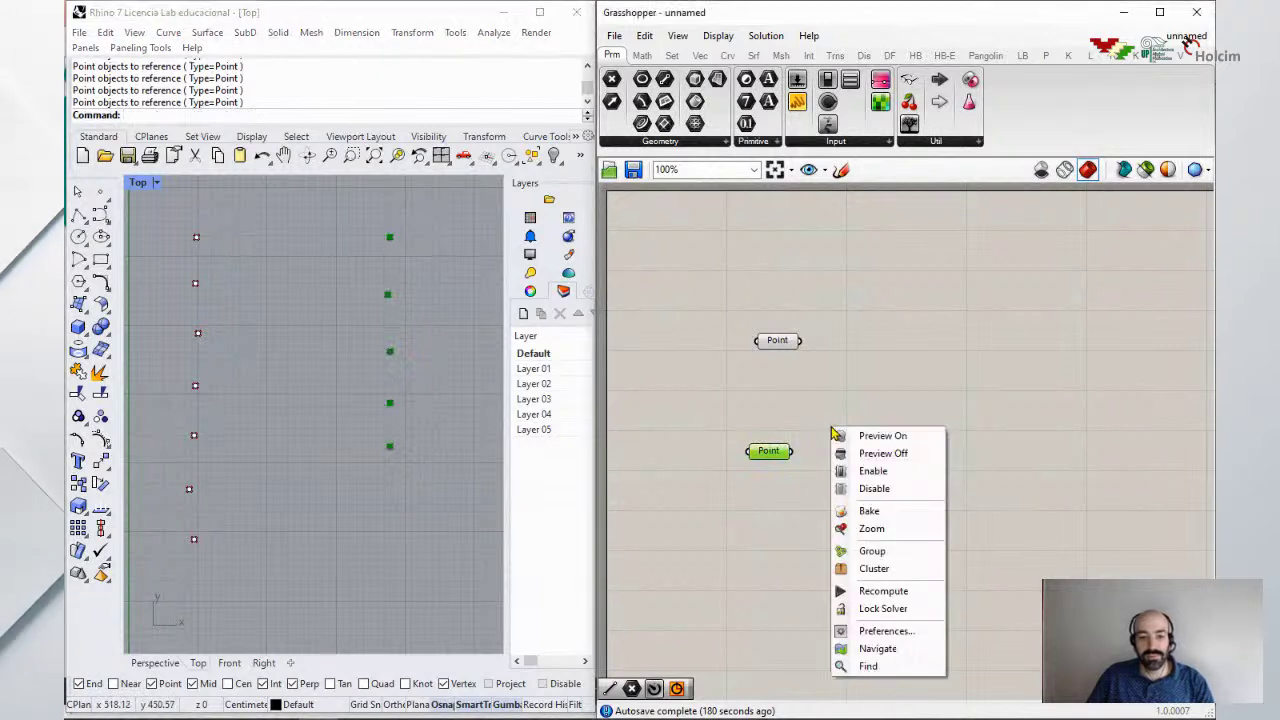
click(785, 407)
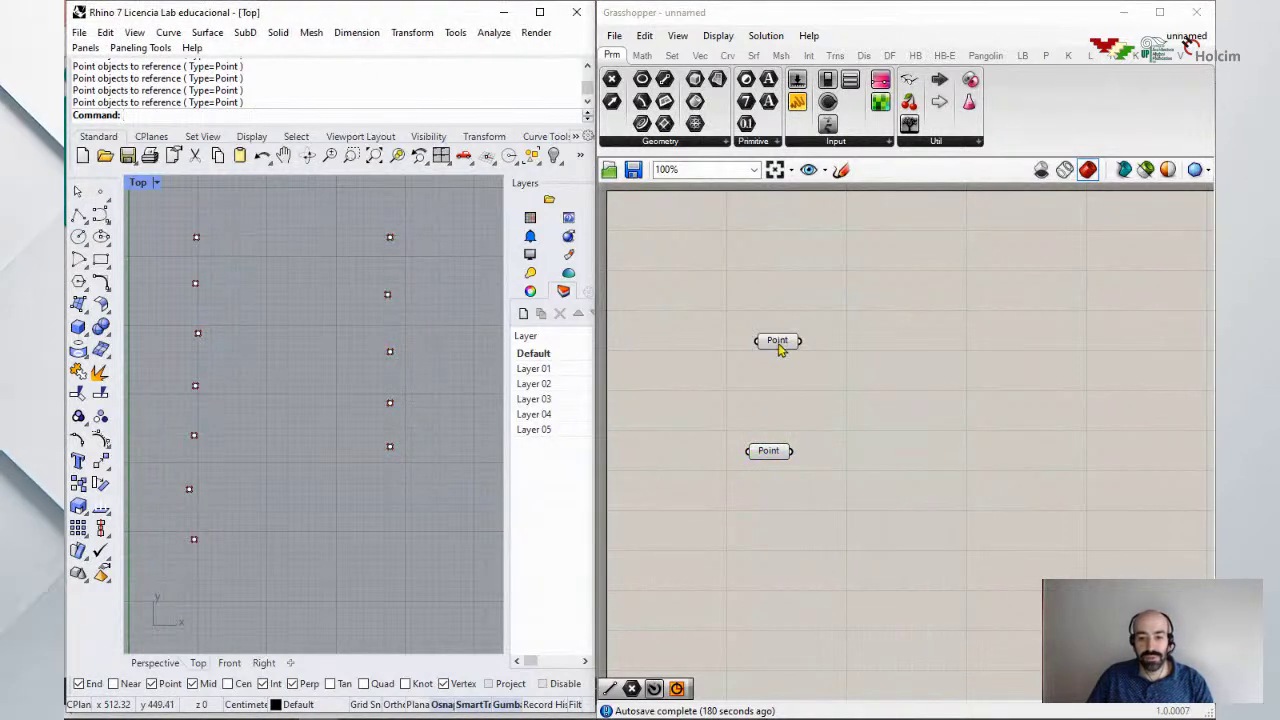
Step: Move the first Point parameter on the canvas to sit roughly in line above the second one
drag(774, 342, 762, 348)
click(768, 450)
click(760, 346)
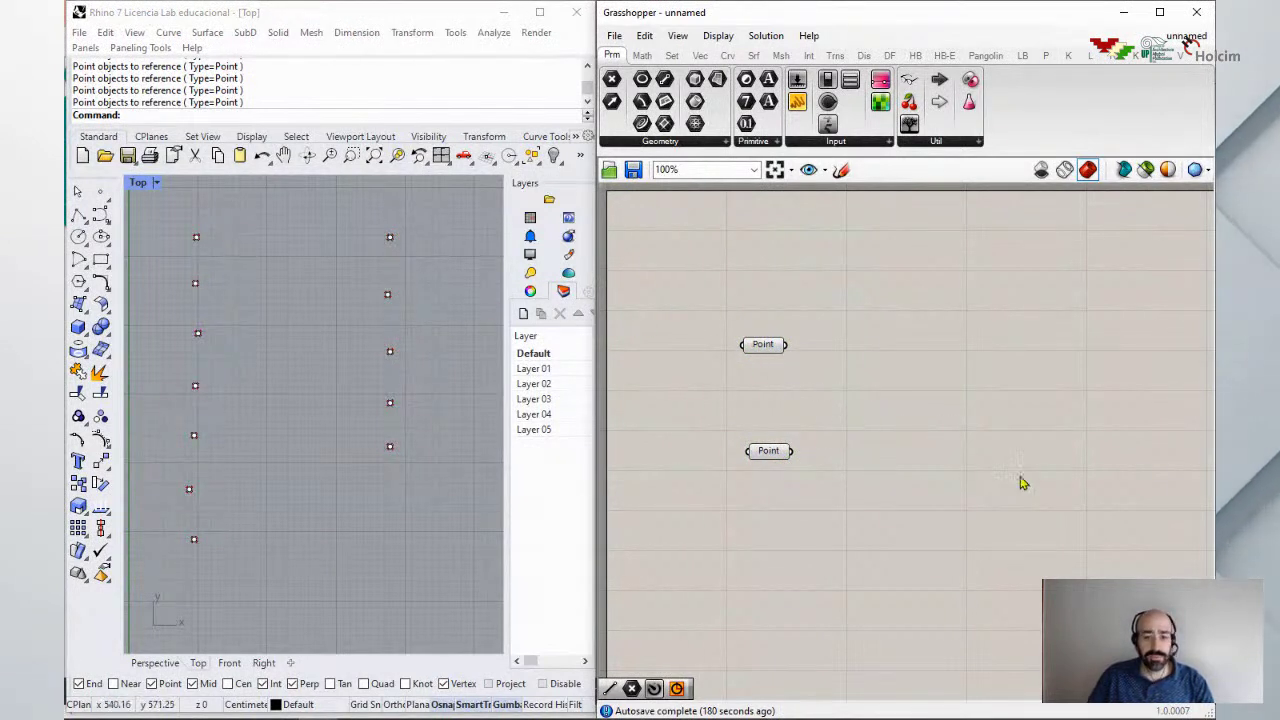
Step: Add a two-point Line component, wiring the first Point parameter to Start Point and the second to End Point
double_click(948, 400)
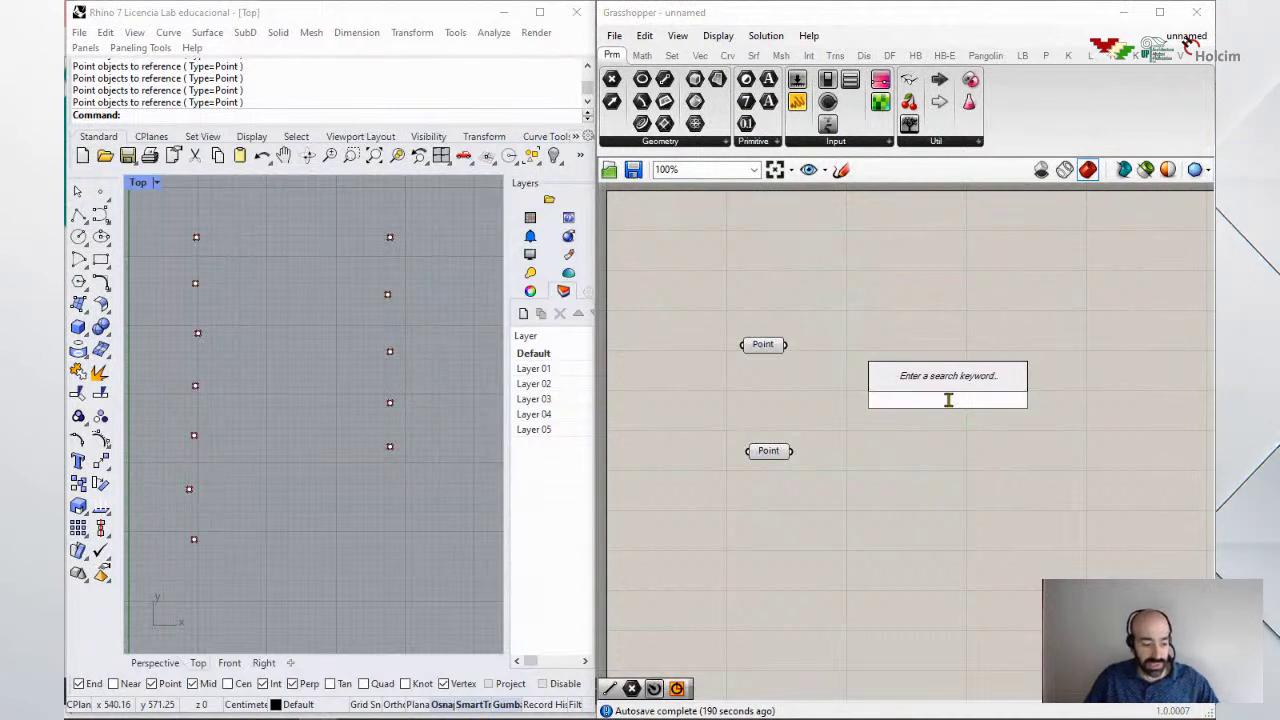
text(lin)
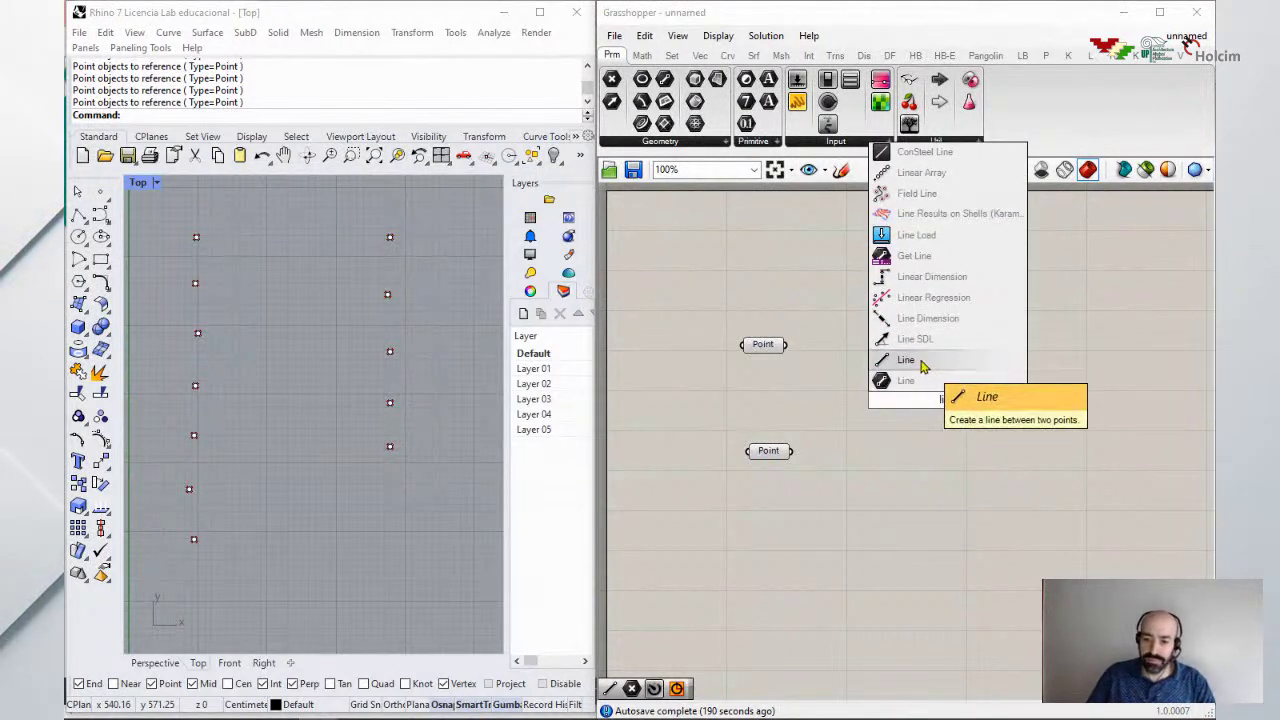
click(921, 362)
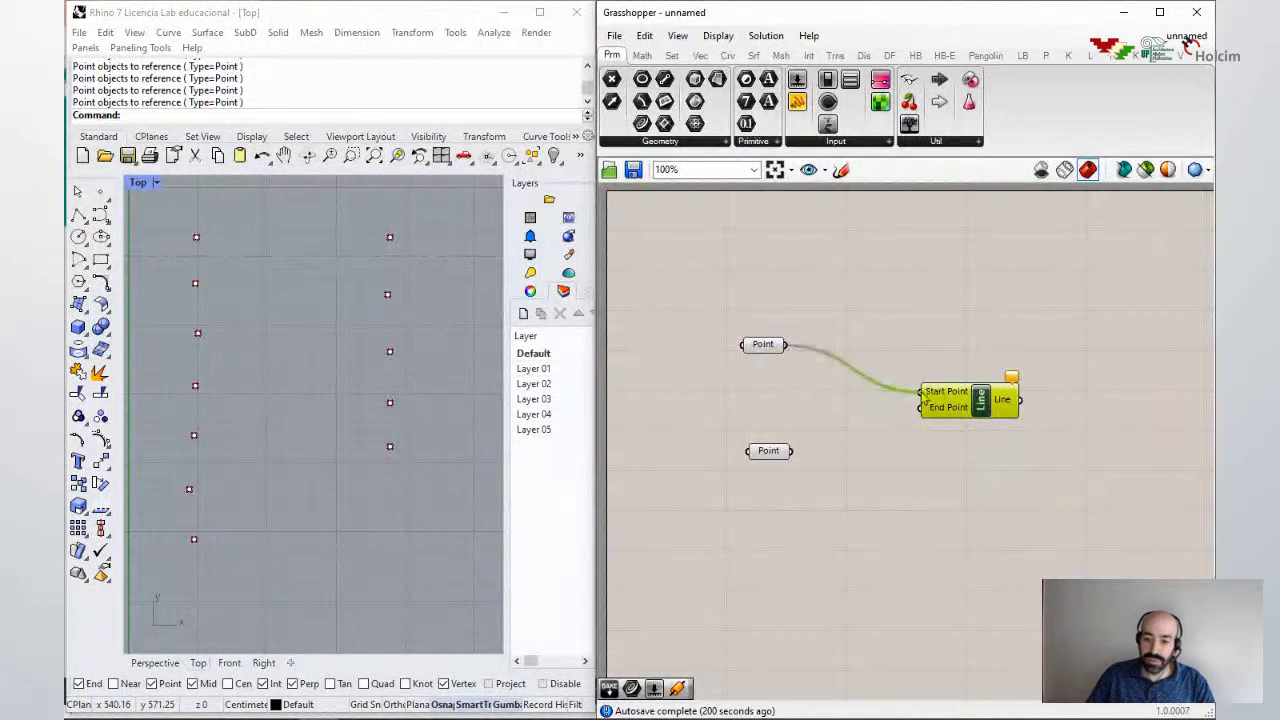
drag(938, 425, 936, 427)
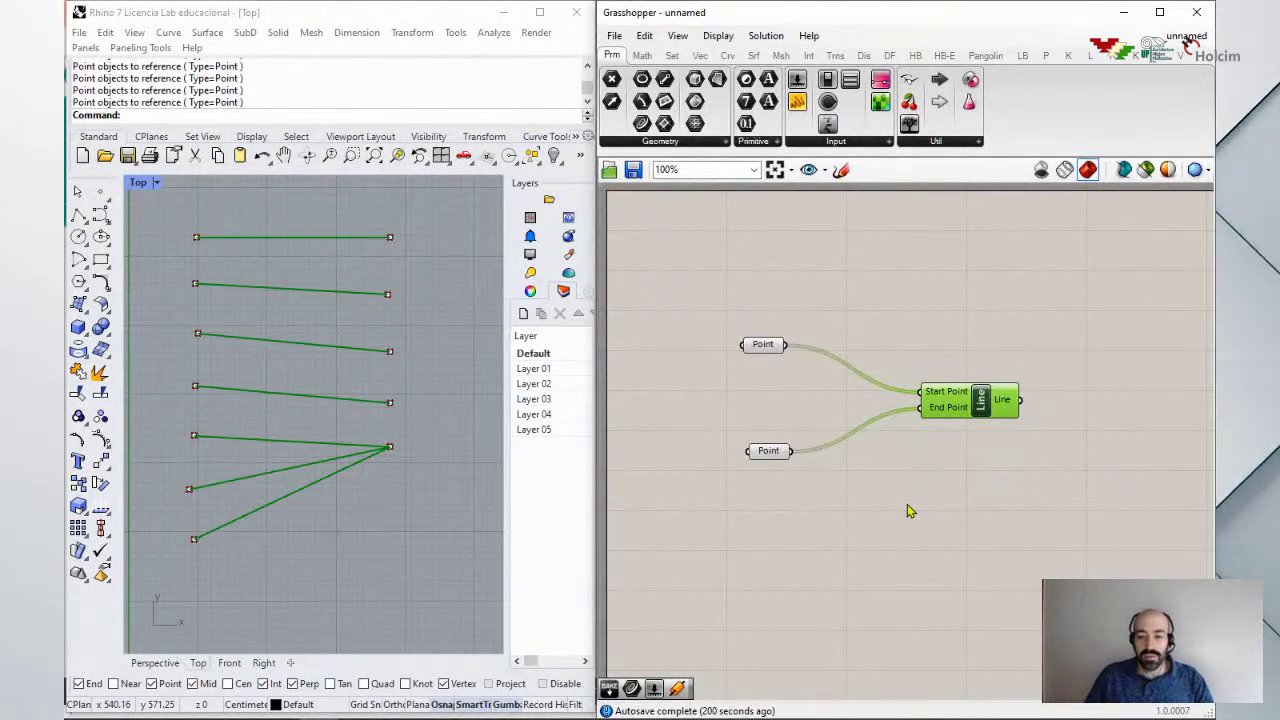
drag(990, 410, 996, 427)
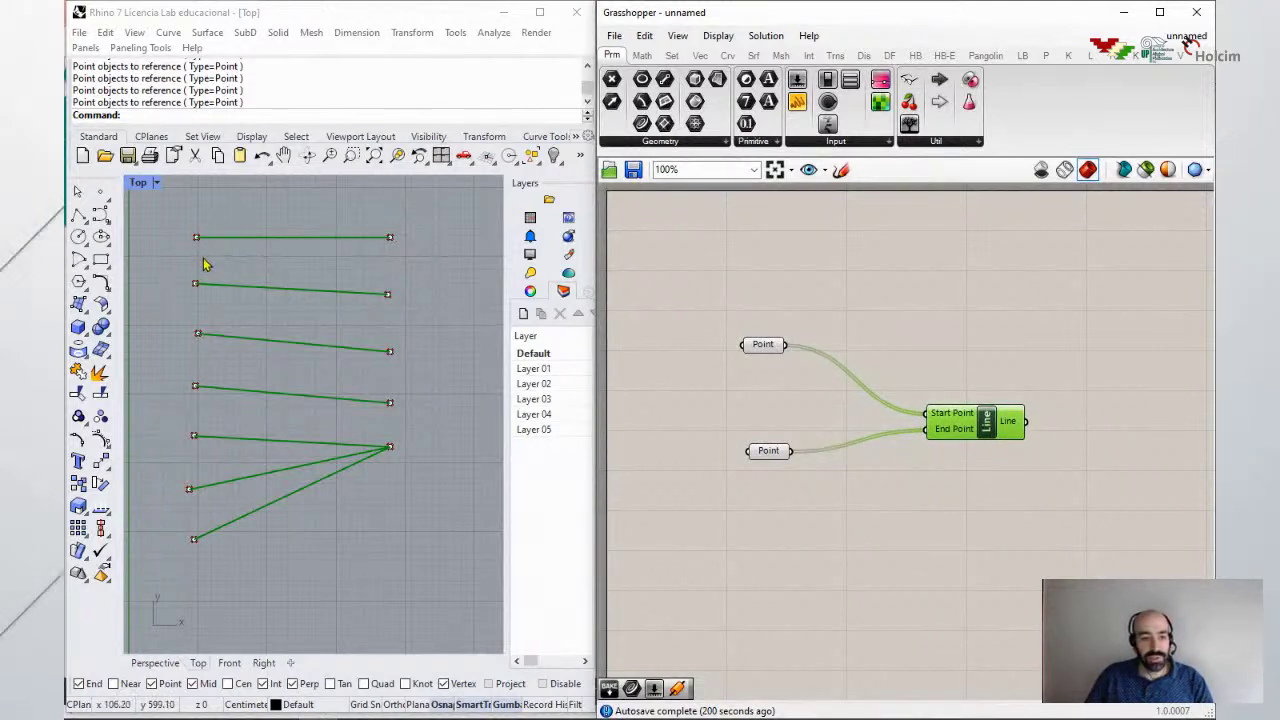
Step: Add a Panel above the Line component and feed it the first Point parameter's output to inspect its list
double_click(898, 325)
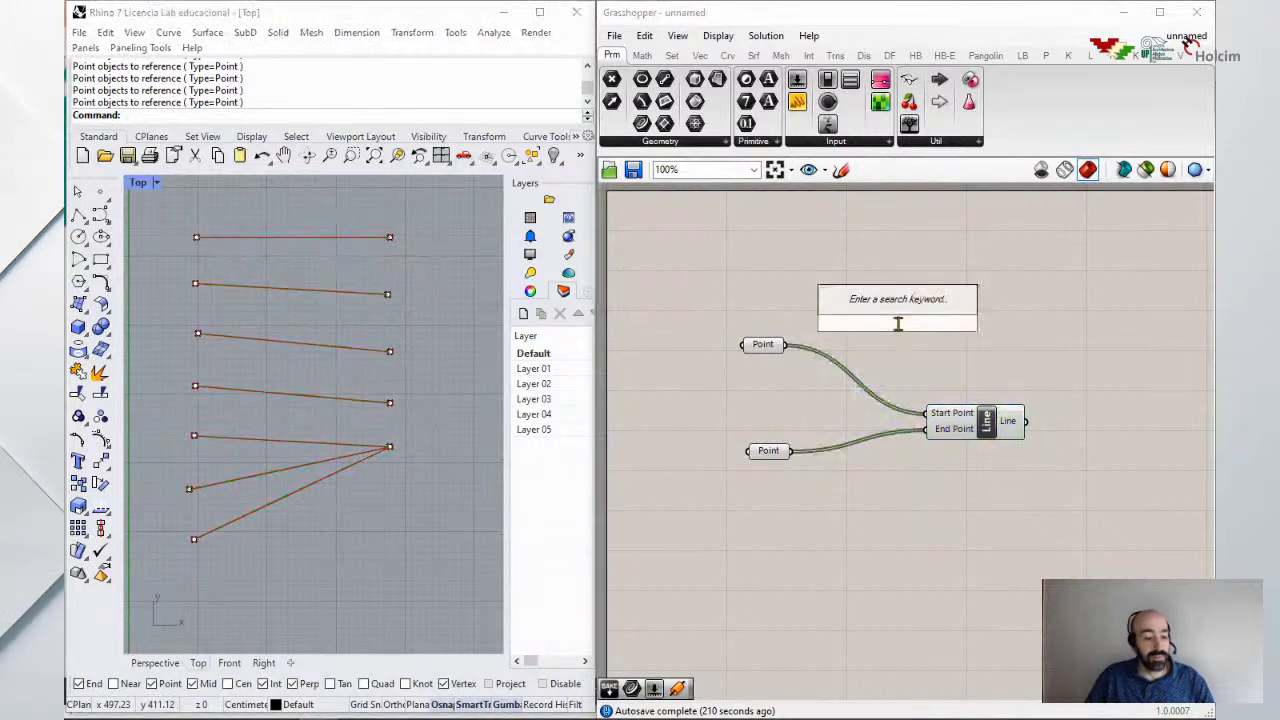
text(panel)
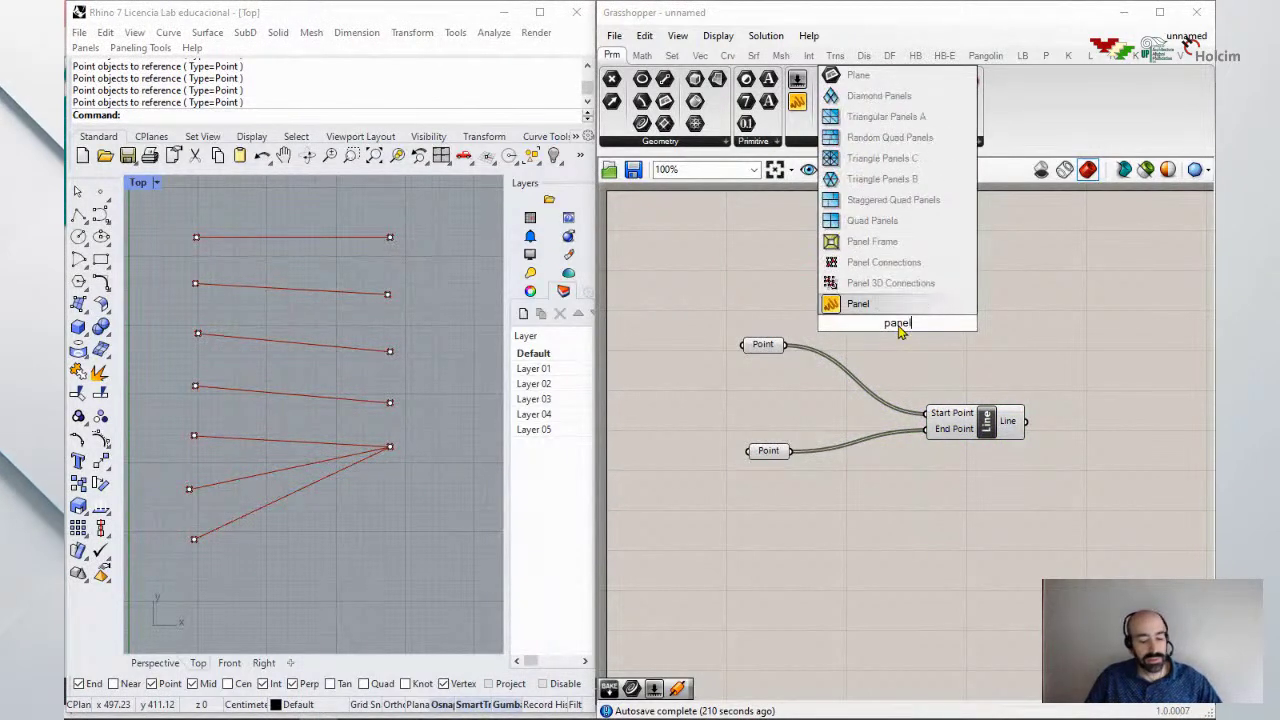
key(Return)
click(922, 316)
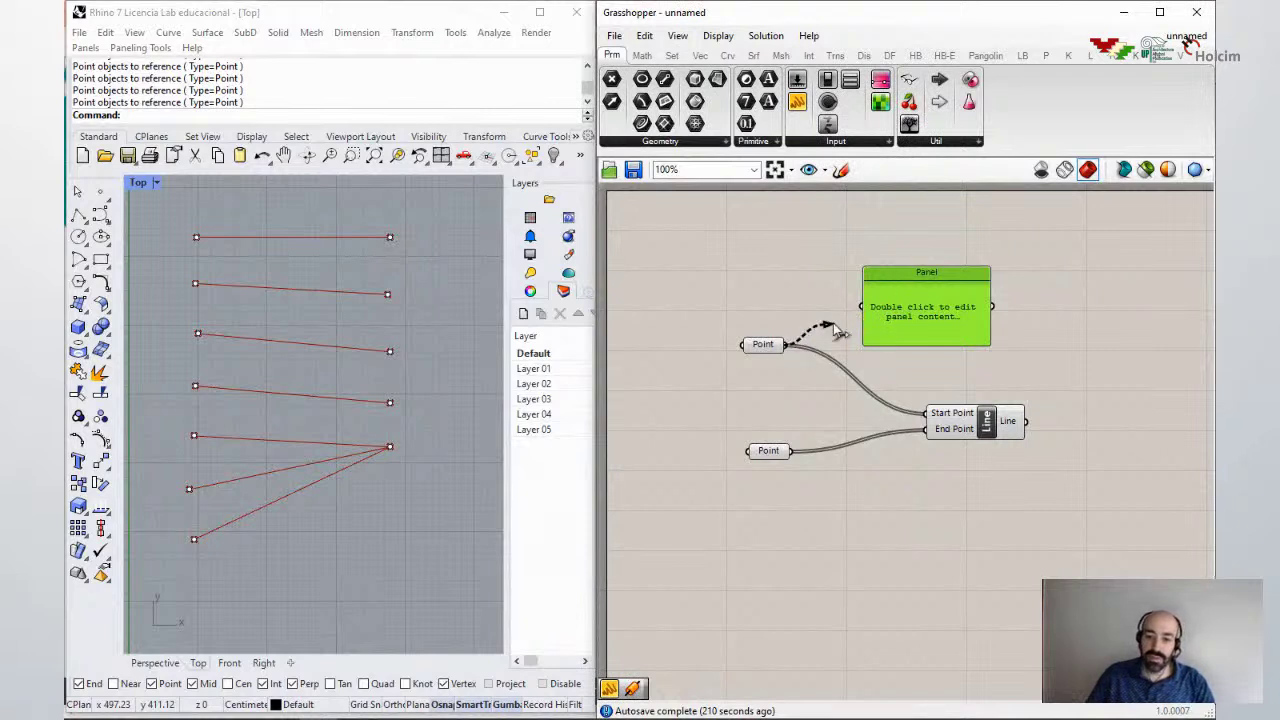
drag(858, 318, 896, 383)
drag(945, 339, 947, 313)
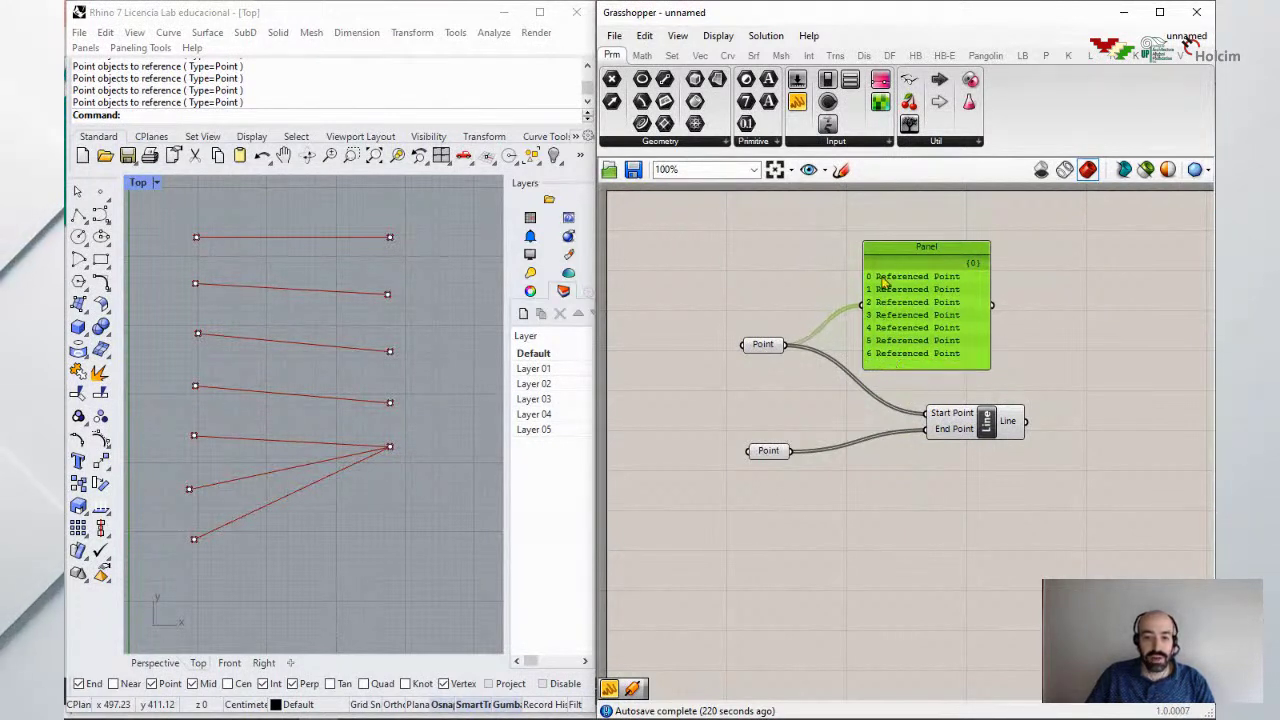
scroll(907, 278, up, 2)
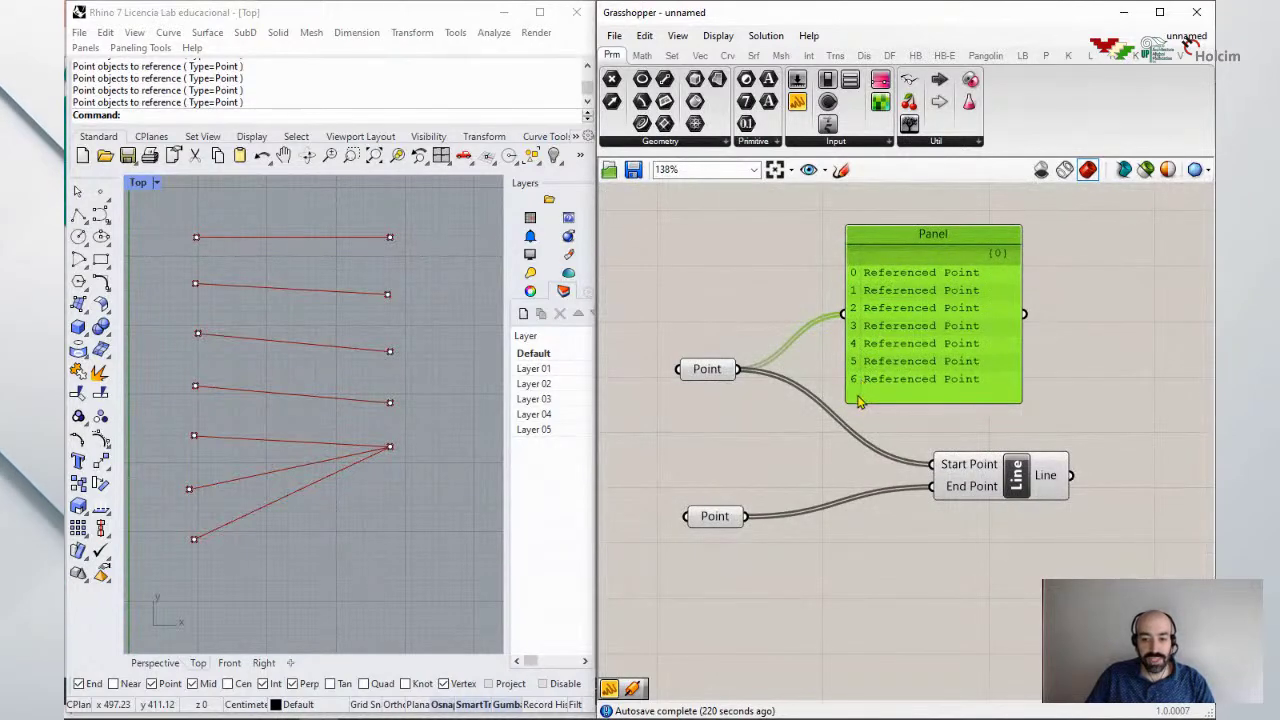
Step: Move the Panel below the Line component and rewire it to the second Point parameter, shifting Line farther from the Point parameters
scroll(920, 440, down, 3)
drag(925, 450, 925, 505)
scroll(862, 504, up, 2)
drag(787, 425, 789, 420)
drag(954, 484, 934, 521)
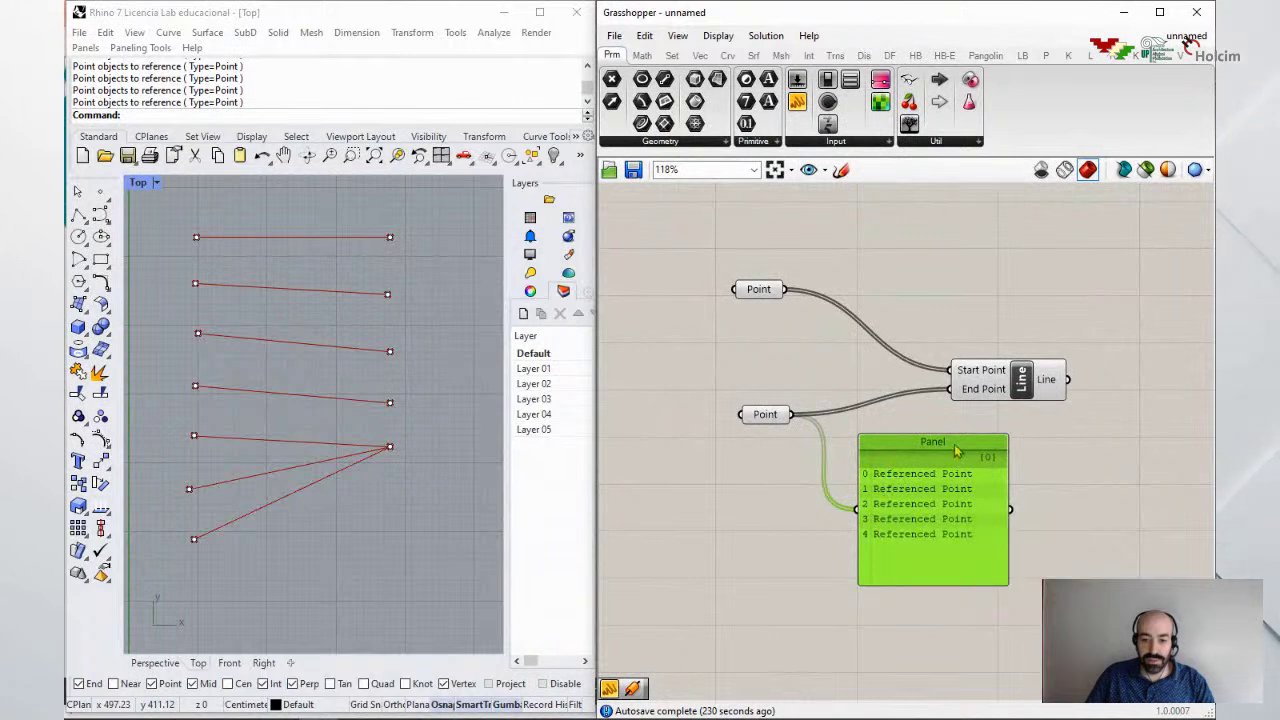
drag(1018, 393, 1088, 367)
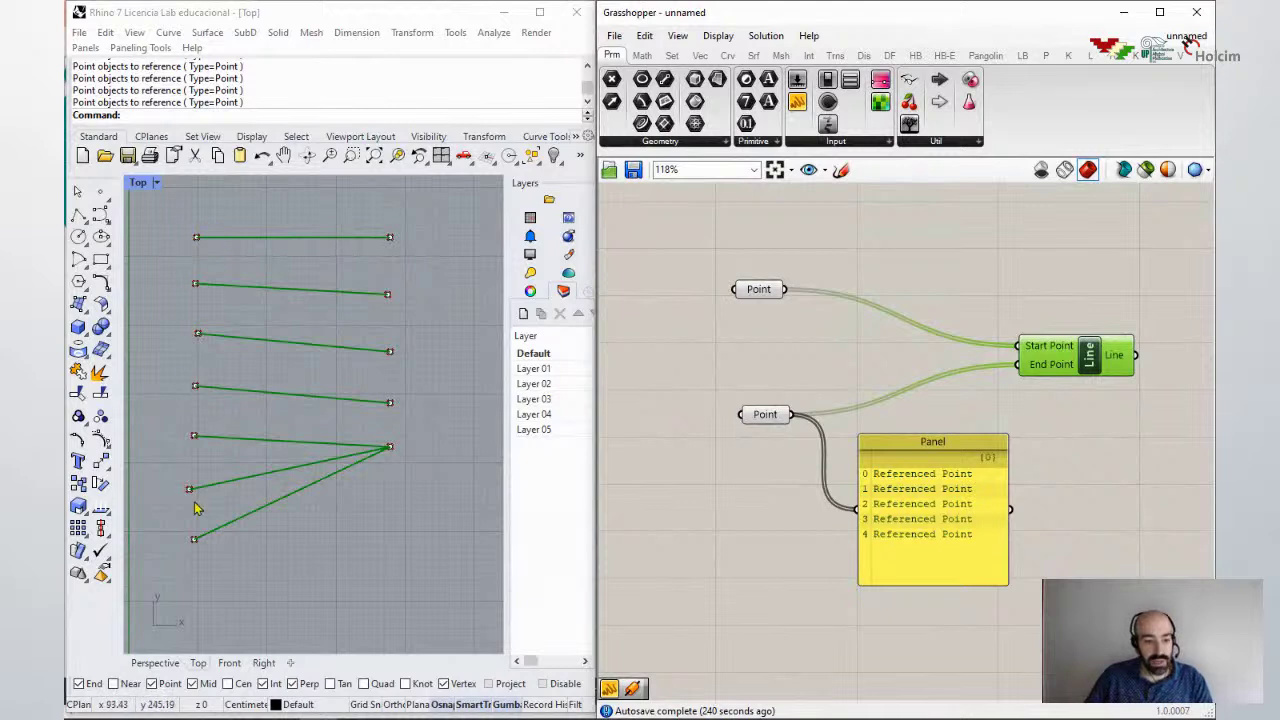
right_drag(417, 473, 447, 447)
scroll(424, 421, up, 4)
scroll(424, 420, down, 2)
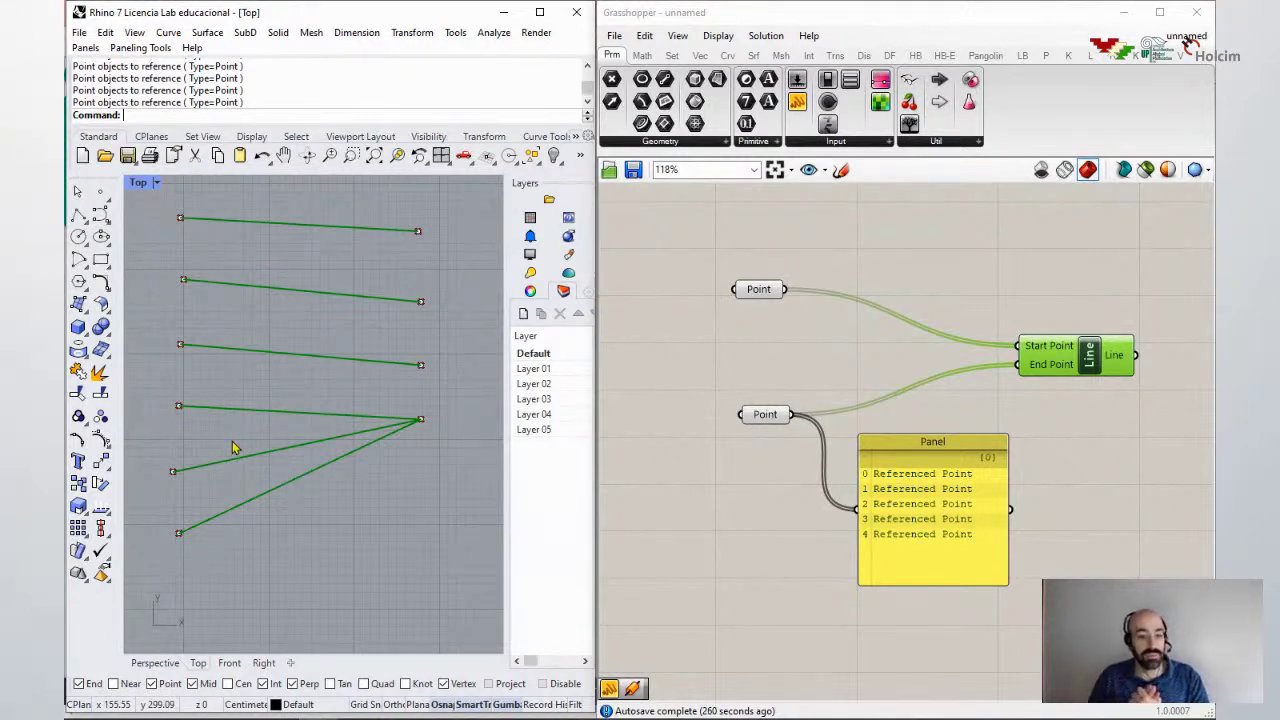
scroll(245, 435, down, 4)
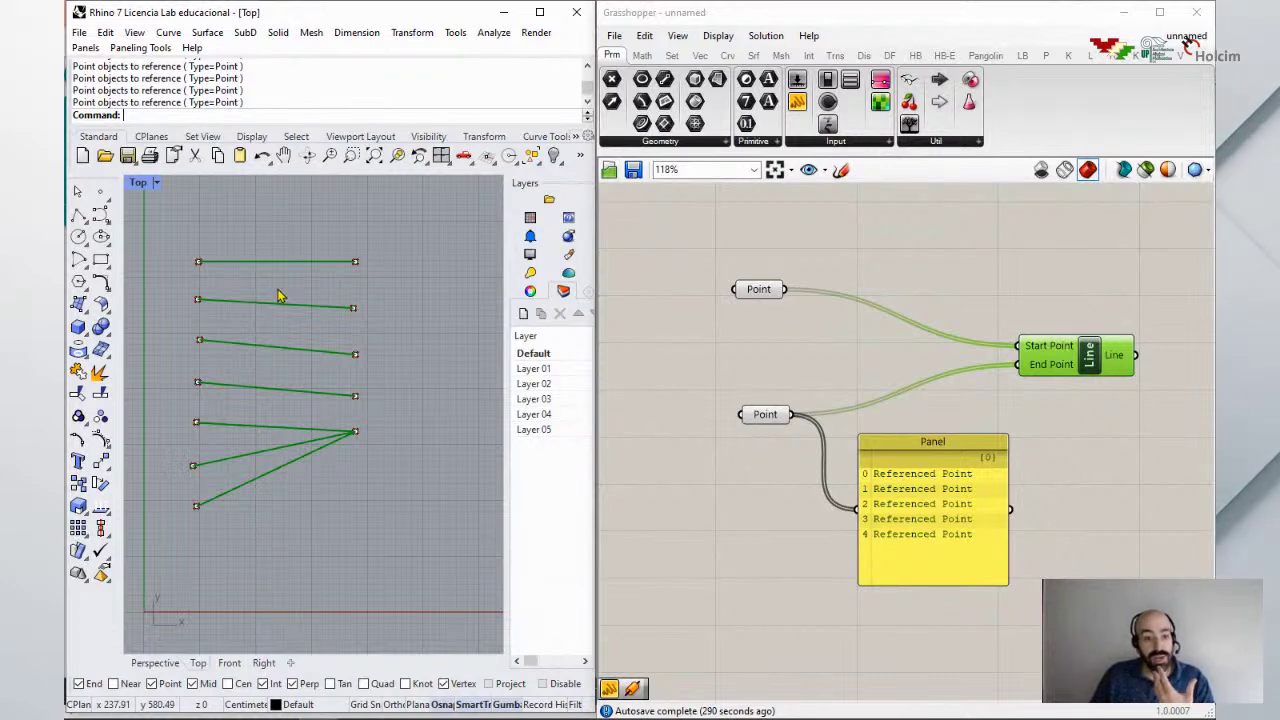
Step: Make room between the Point parameters and the Line component by moving the Panel lower and Line farther away
click(890, 362)
right_drag(829, 362, 782, 360)
drag(903, 463, 908, 498)
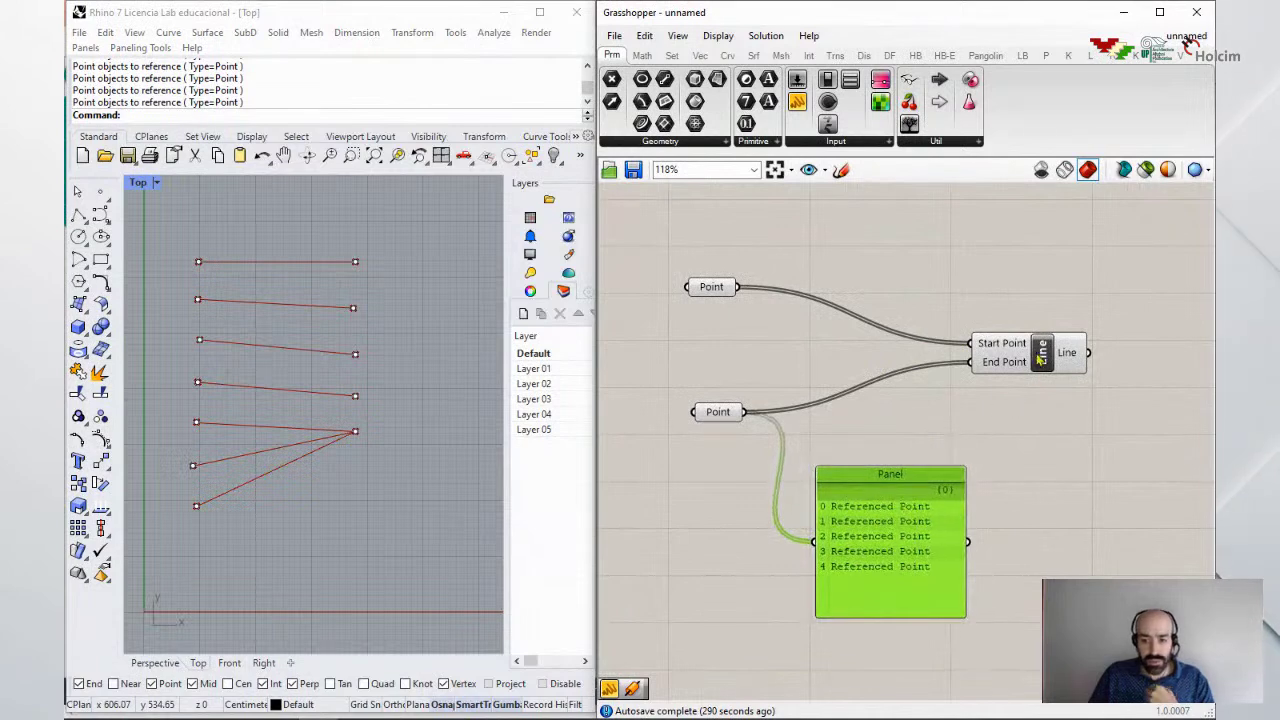
drag(1041, 356, 1093, 357)
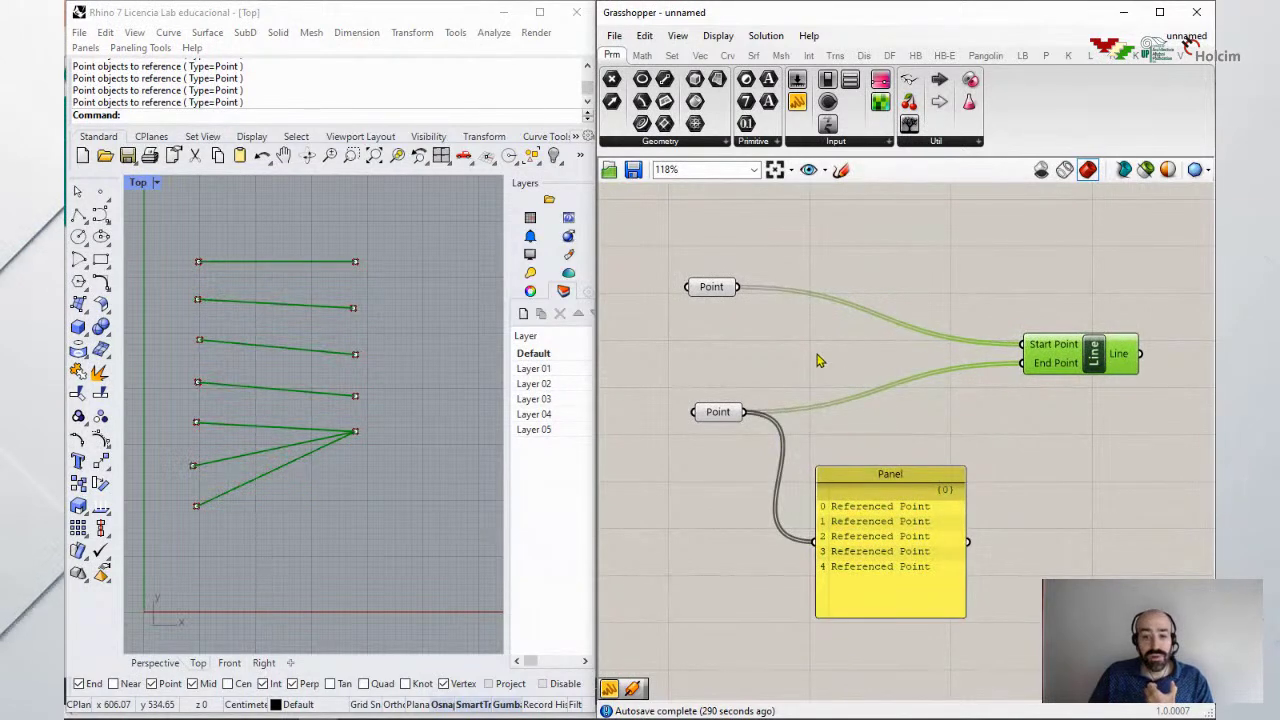
Step: Add a Longest List component and place it between the two Point parameters and the Line component
double_click(849, 364)
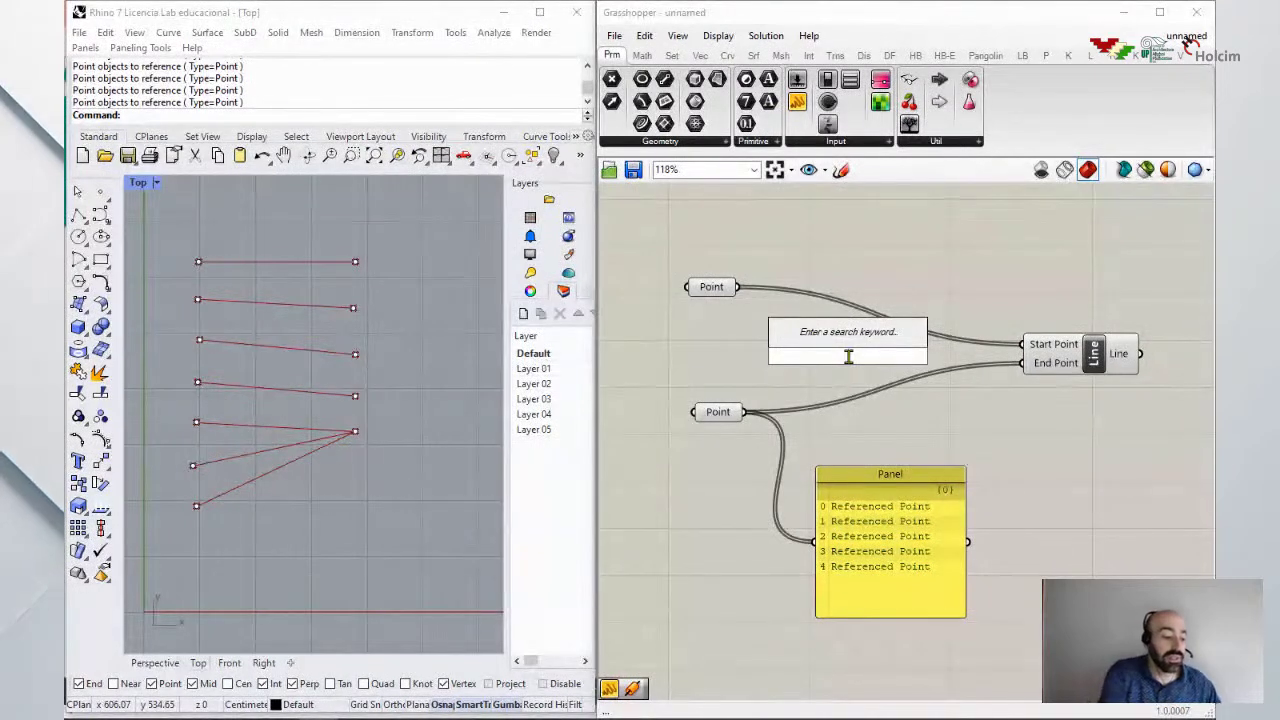
text(longest)
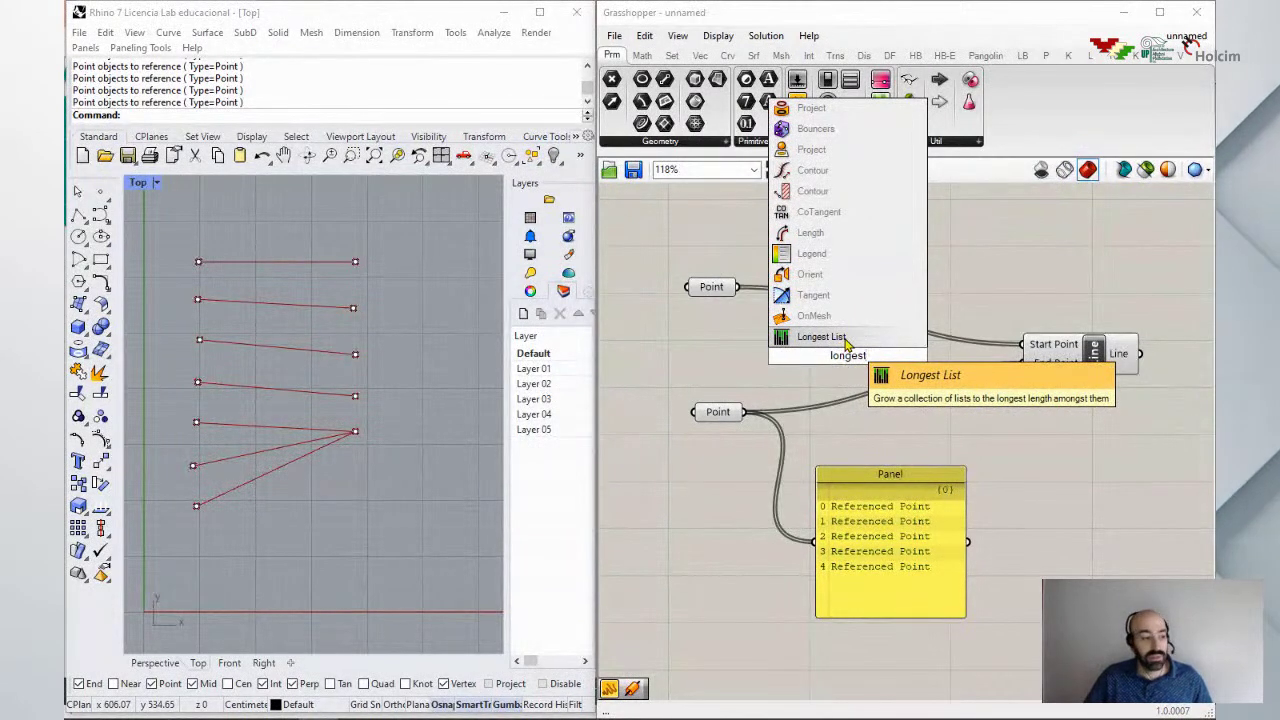
click(845, 340)
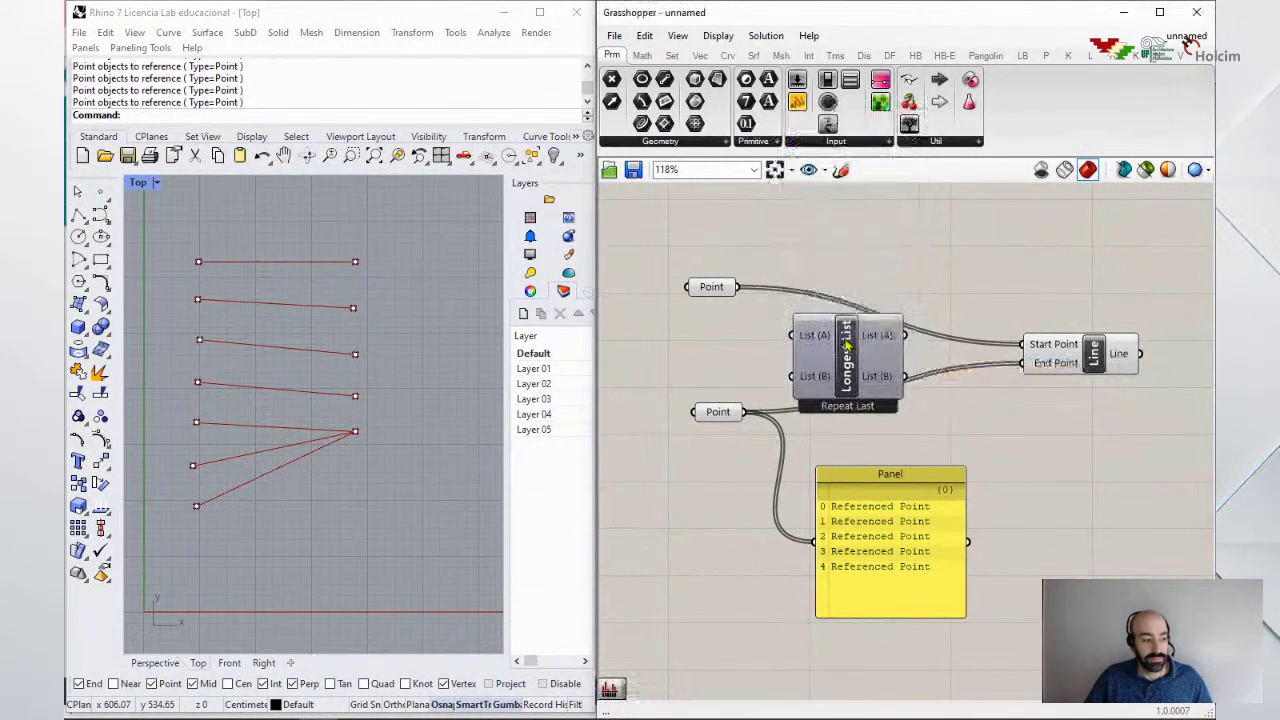
drag(858, 372, 884, 342)
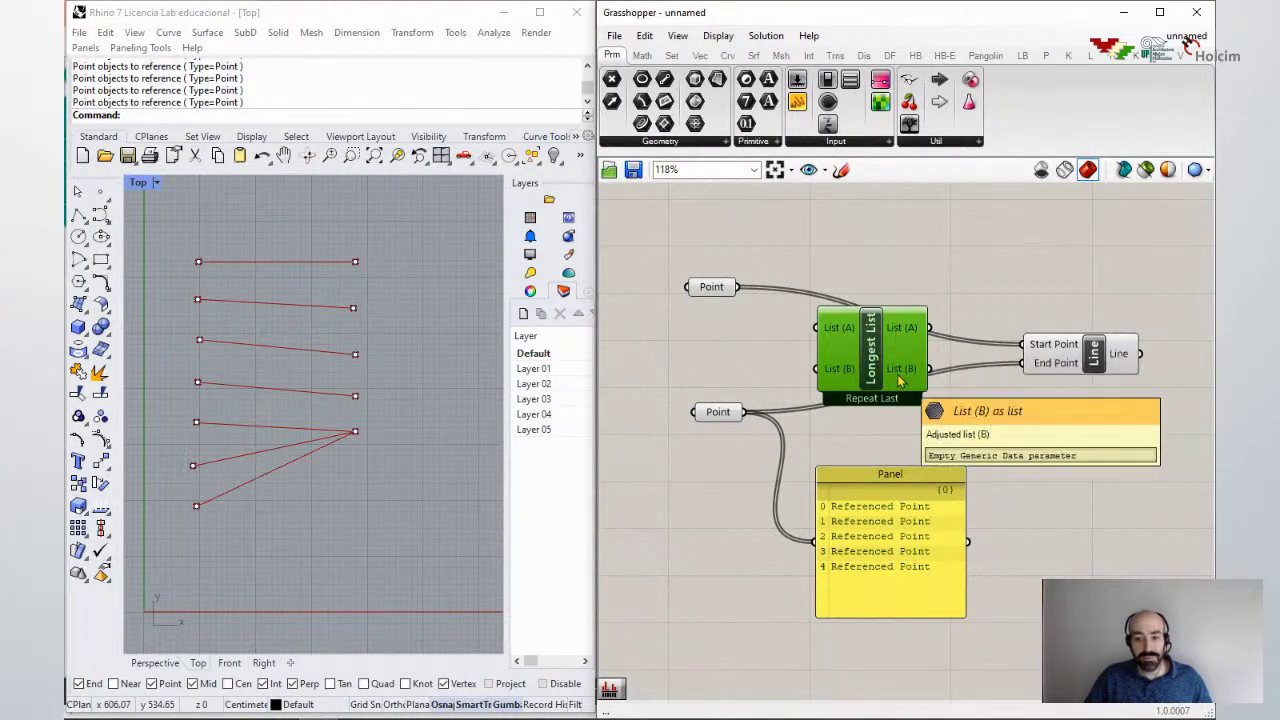
Step: Route the first and second Point parameters through Longest List's A and B lists into Line's Start Point and End Point, respectively
drag(740, 288, 816, 328)
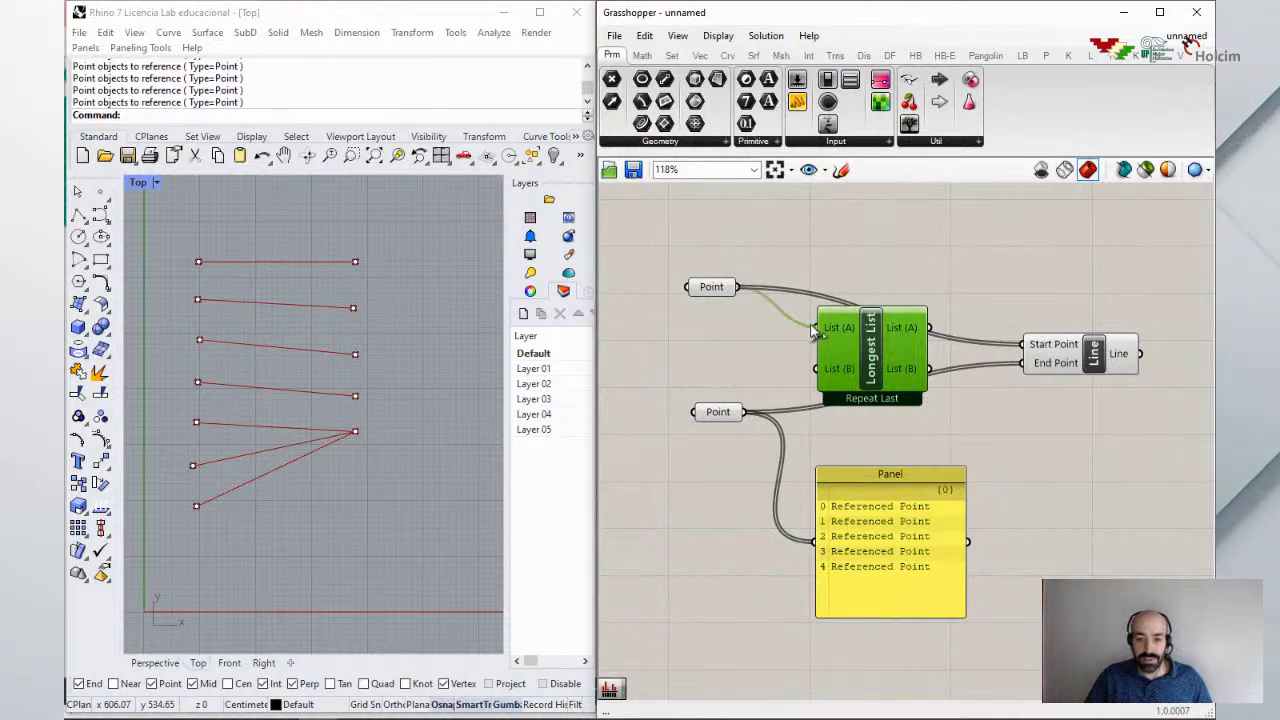
drag(758, 408, 816, 369)
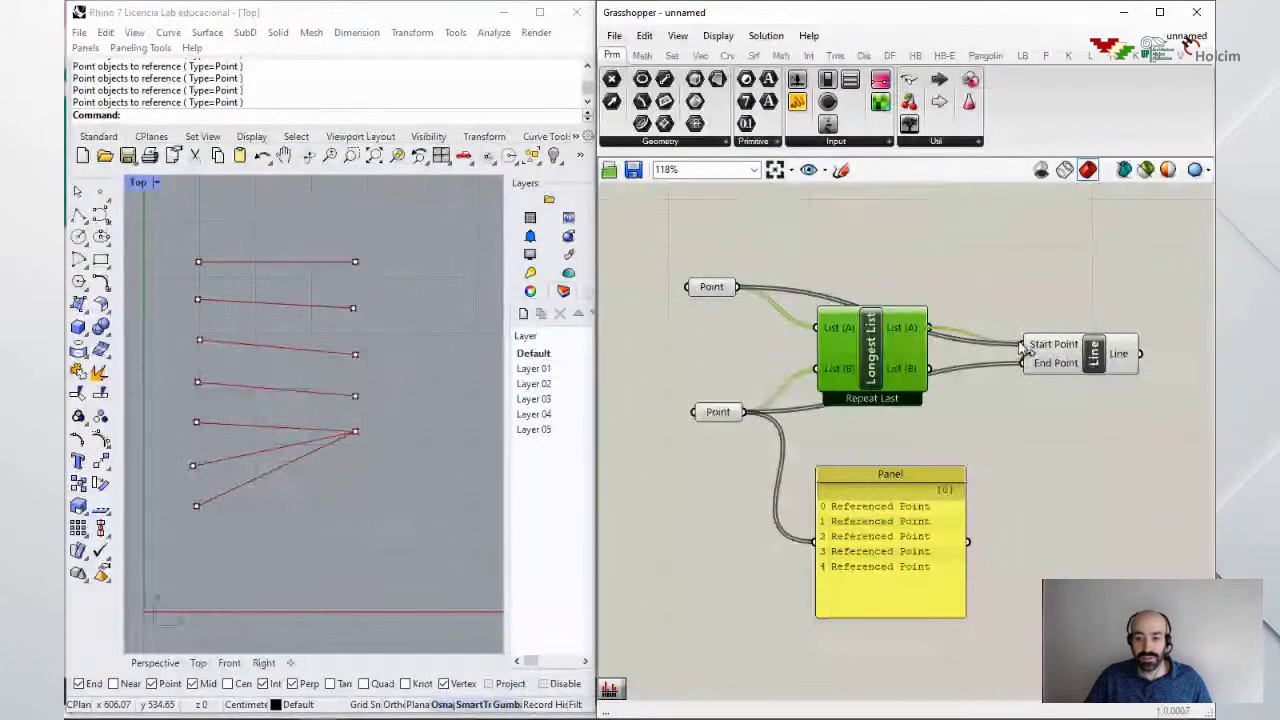
drag(1022, 363, 932, 370)
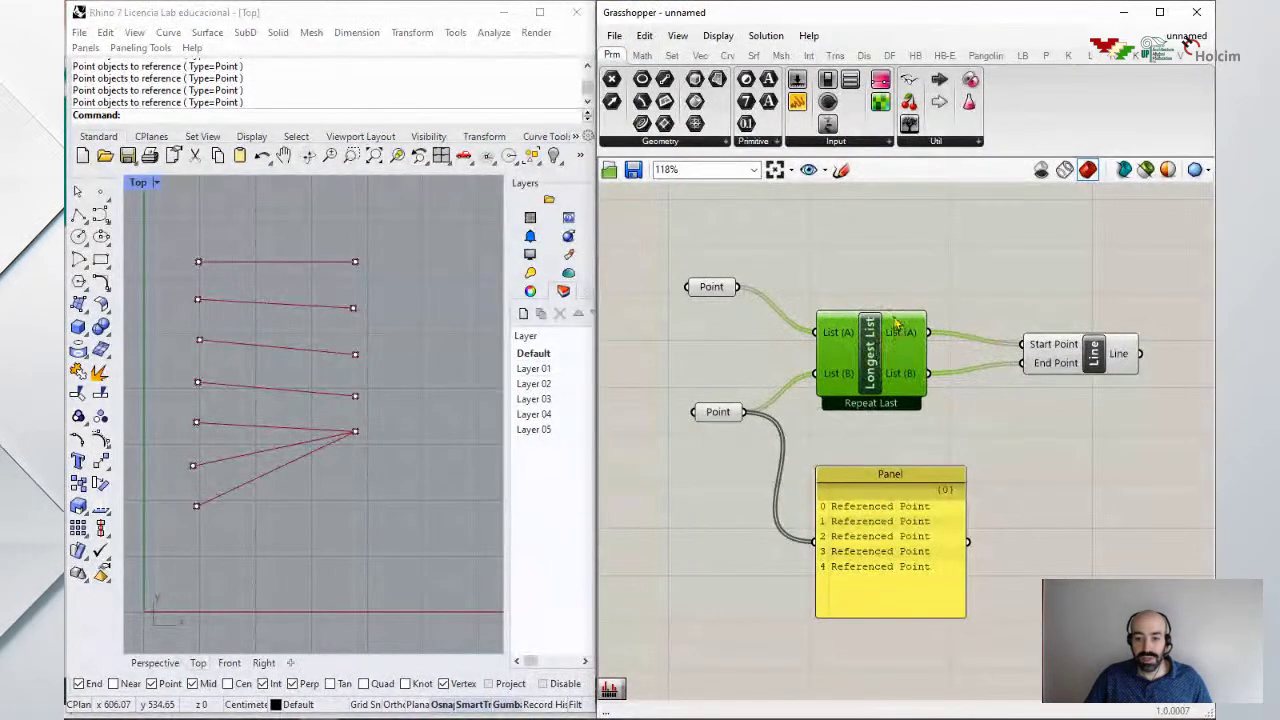
drag(872, 328, 877, 328)
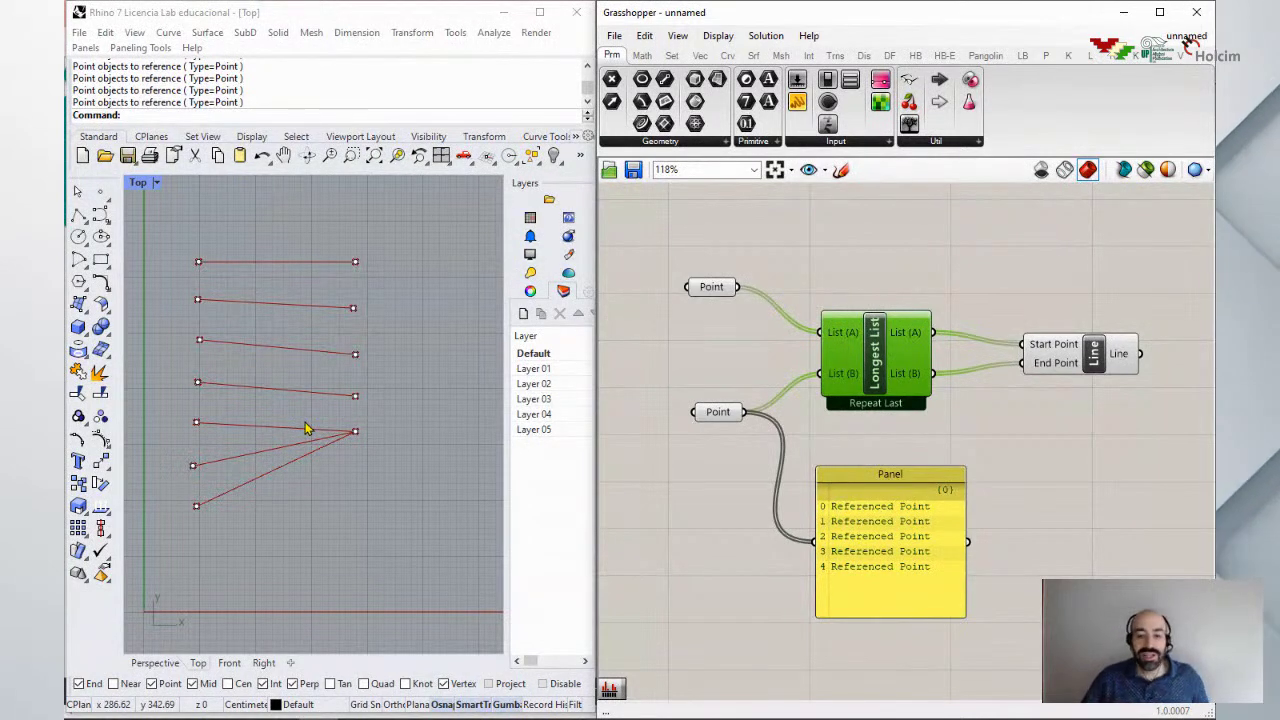
Step: Examine the Longest List component's wiring and the matching mode labelled beneath it
click(491, 409)
right_drag(925, 425, 935, 433)
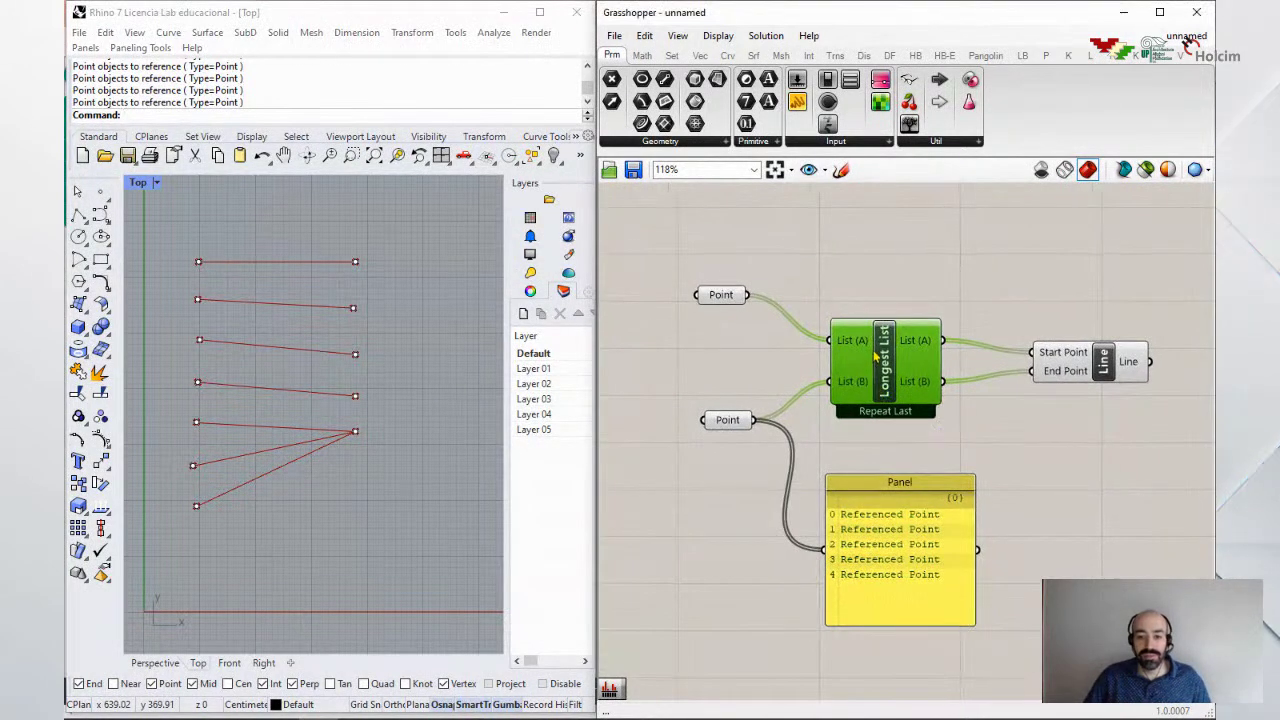
scroll(887, 365, up, 2)
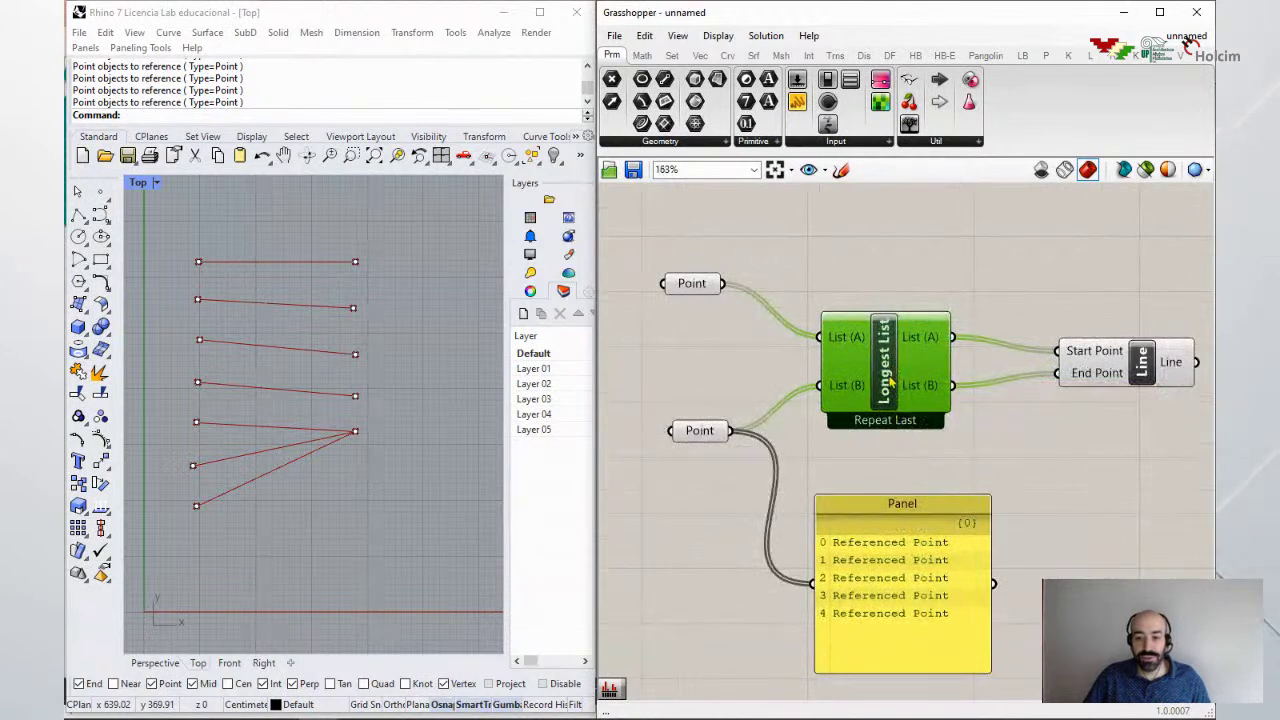
scroll(889, 383, up, 1)
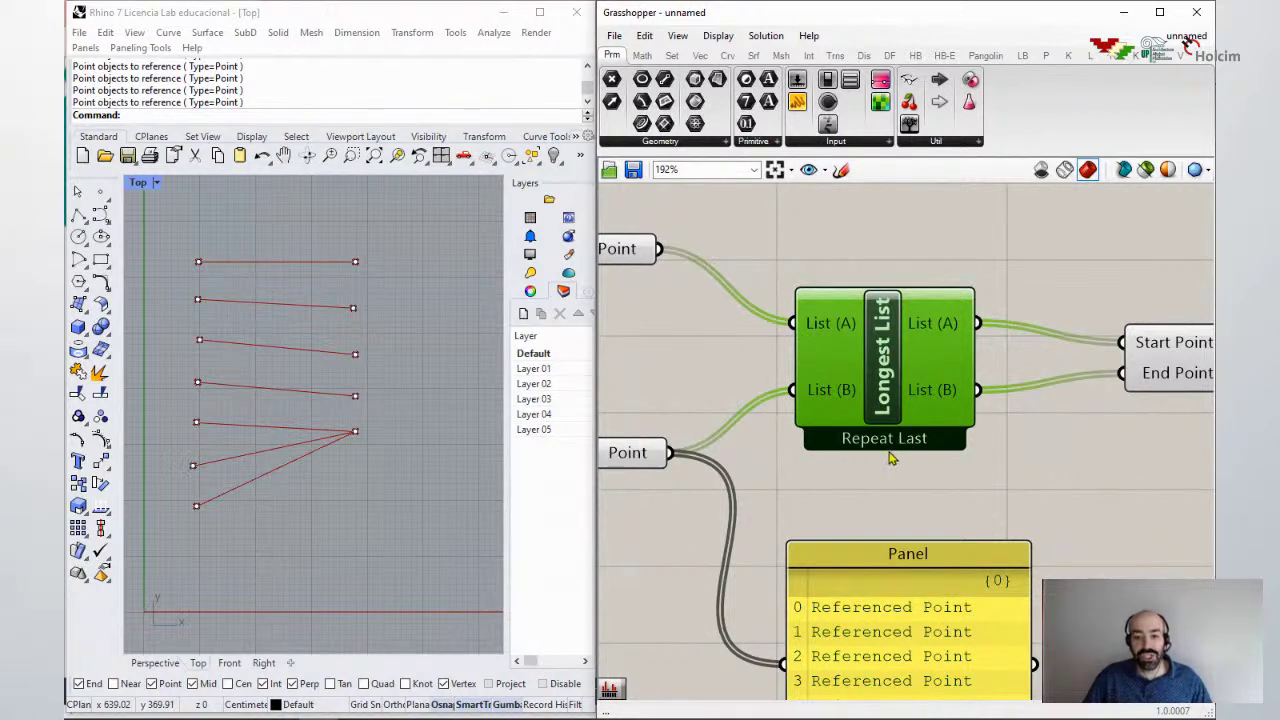
scroll(855, 473, down, 2)
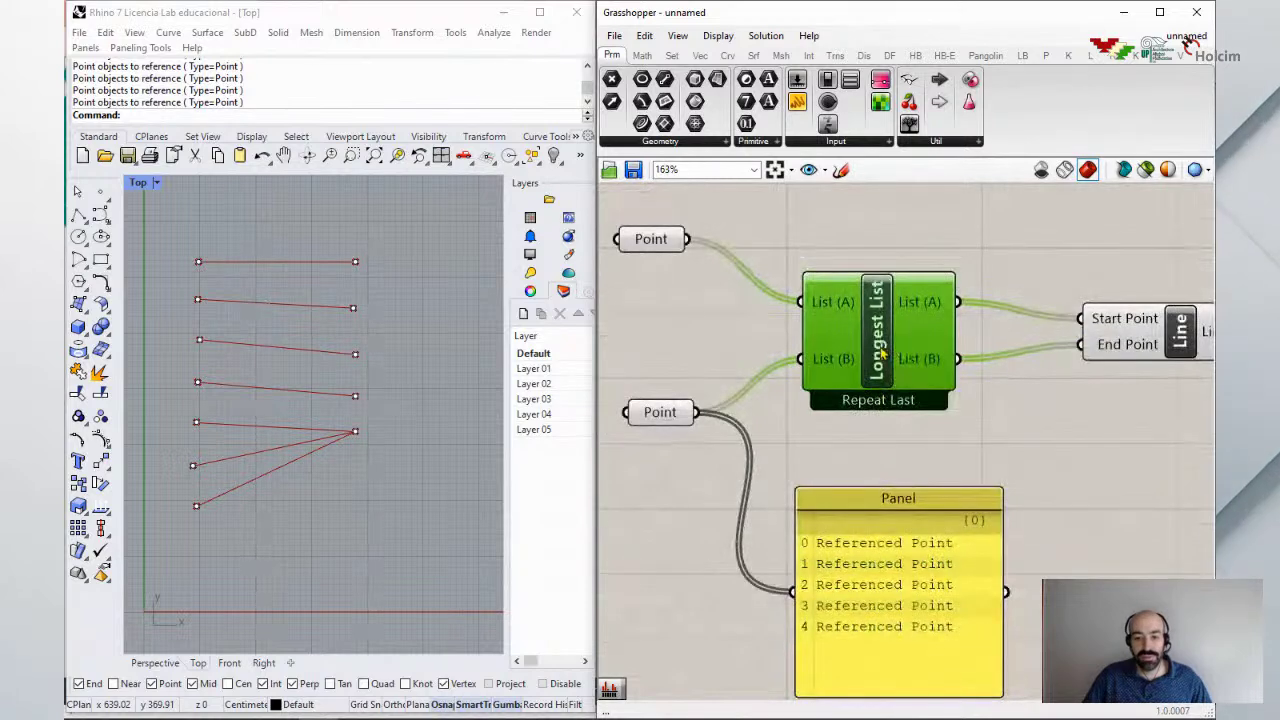
Step: Try the Repeat First matching mode on the Longest List component
scroll(880, 343, down, 2)
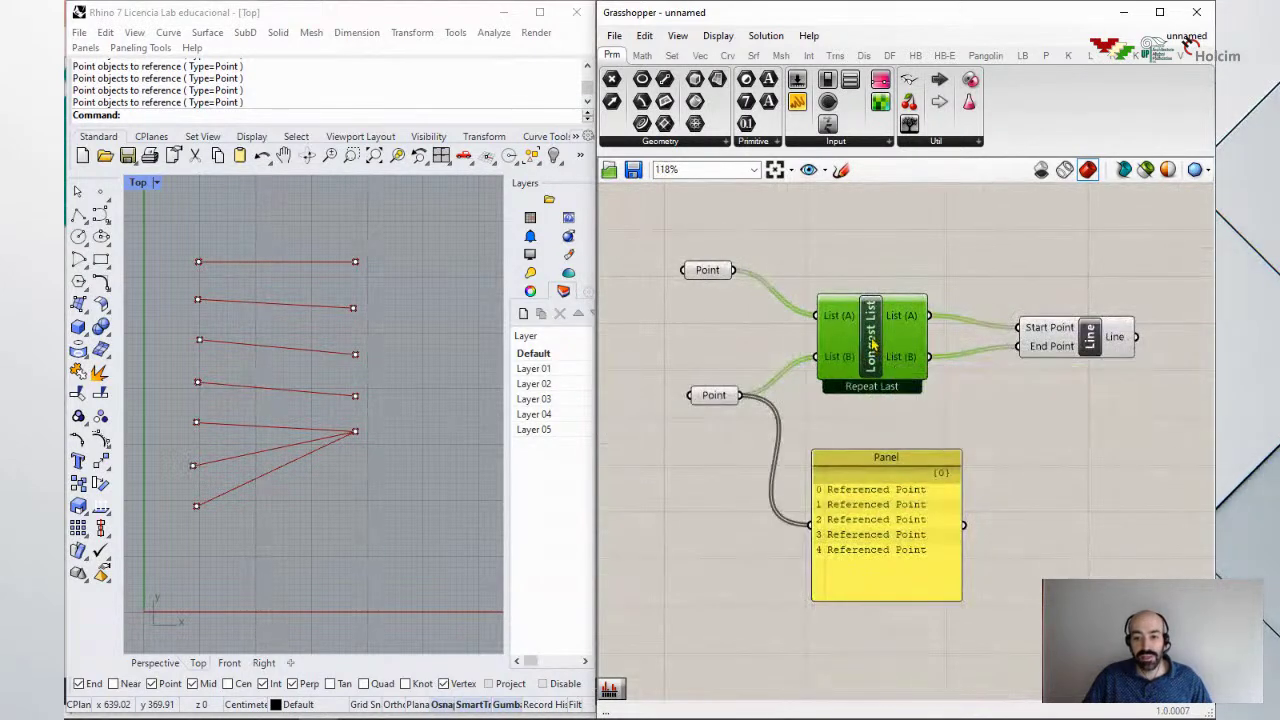
right_click(873, 343)
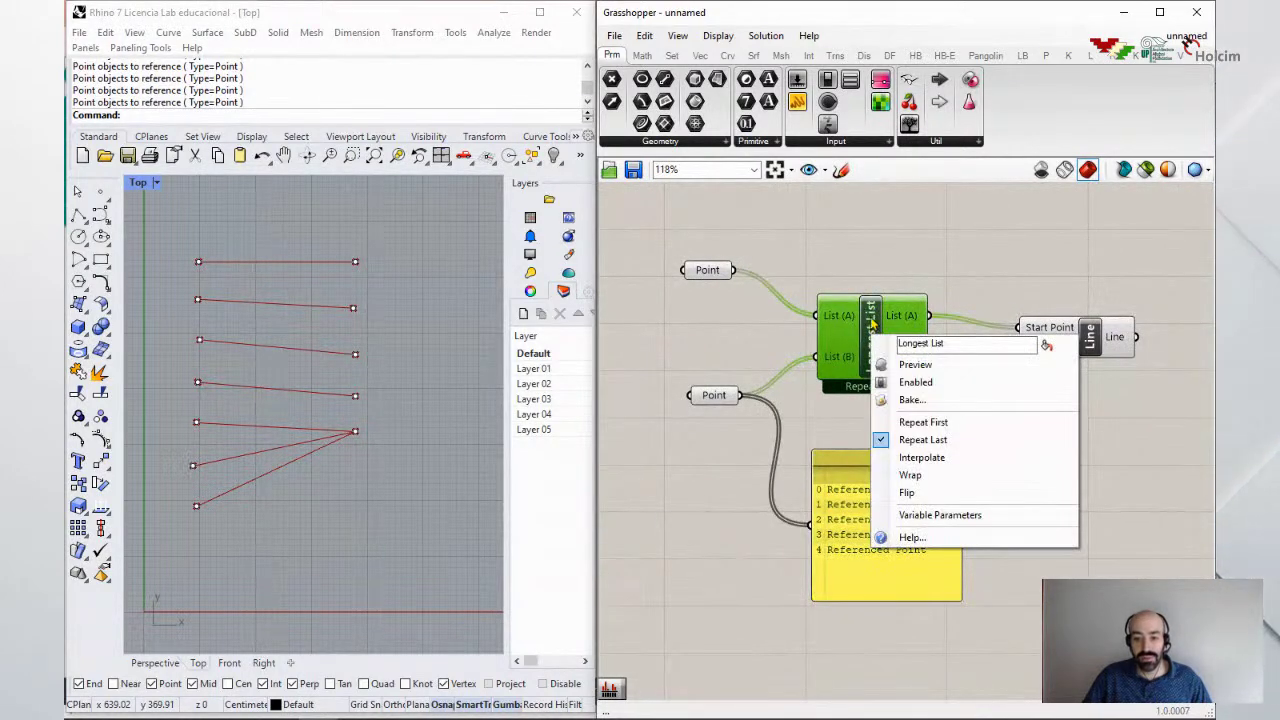
click(930, 423)
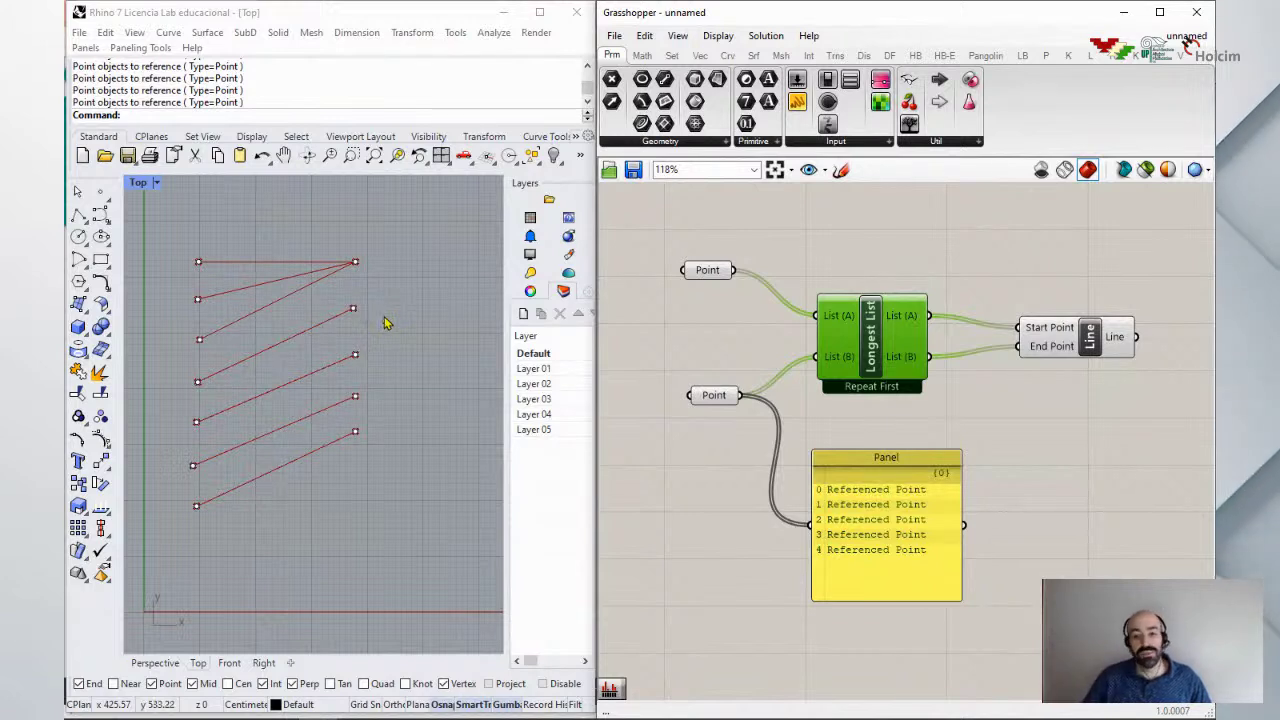
Step: Try the Interpolate matching mode on the Longest List component
right_click(873, 341)
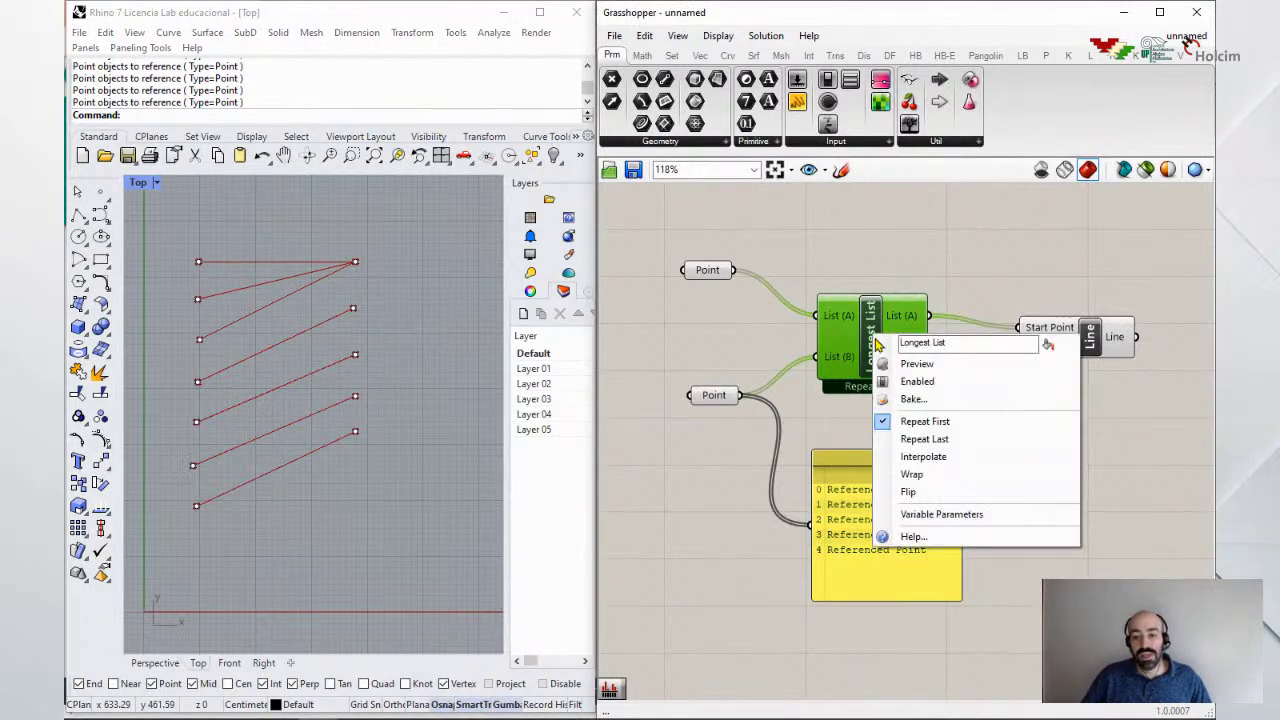
click(940, 460)
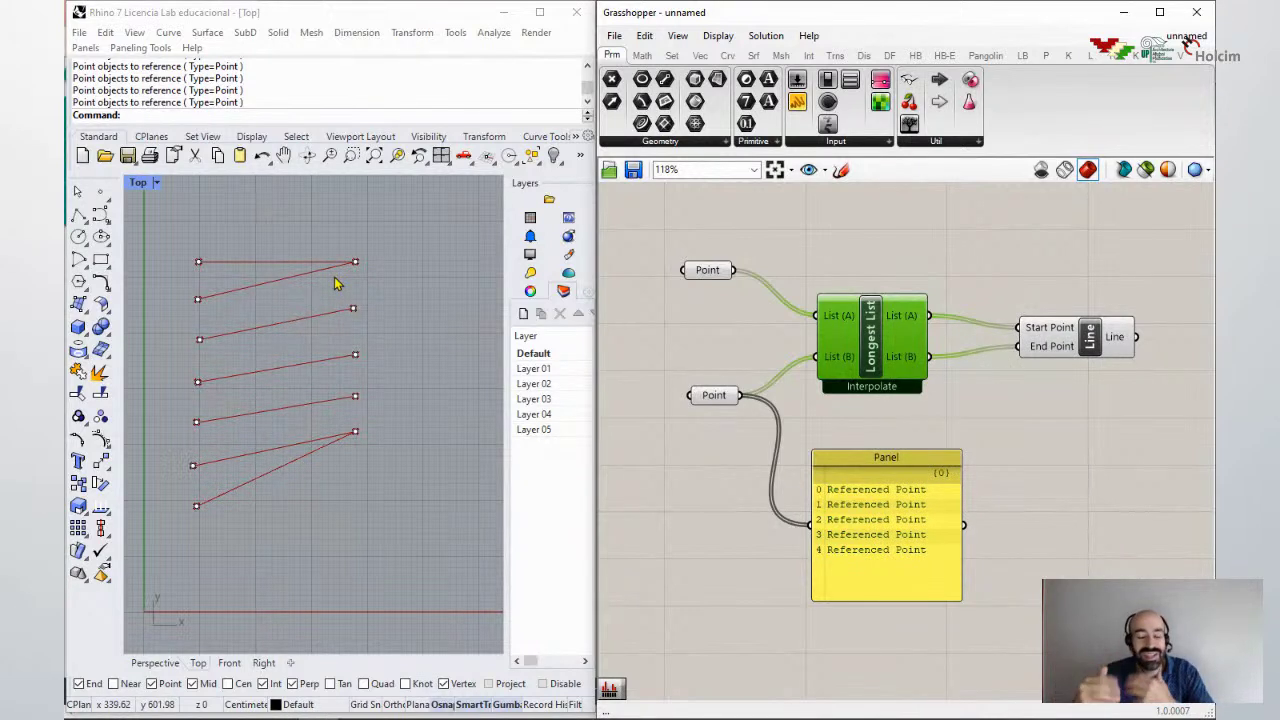
right_click(869, 341)
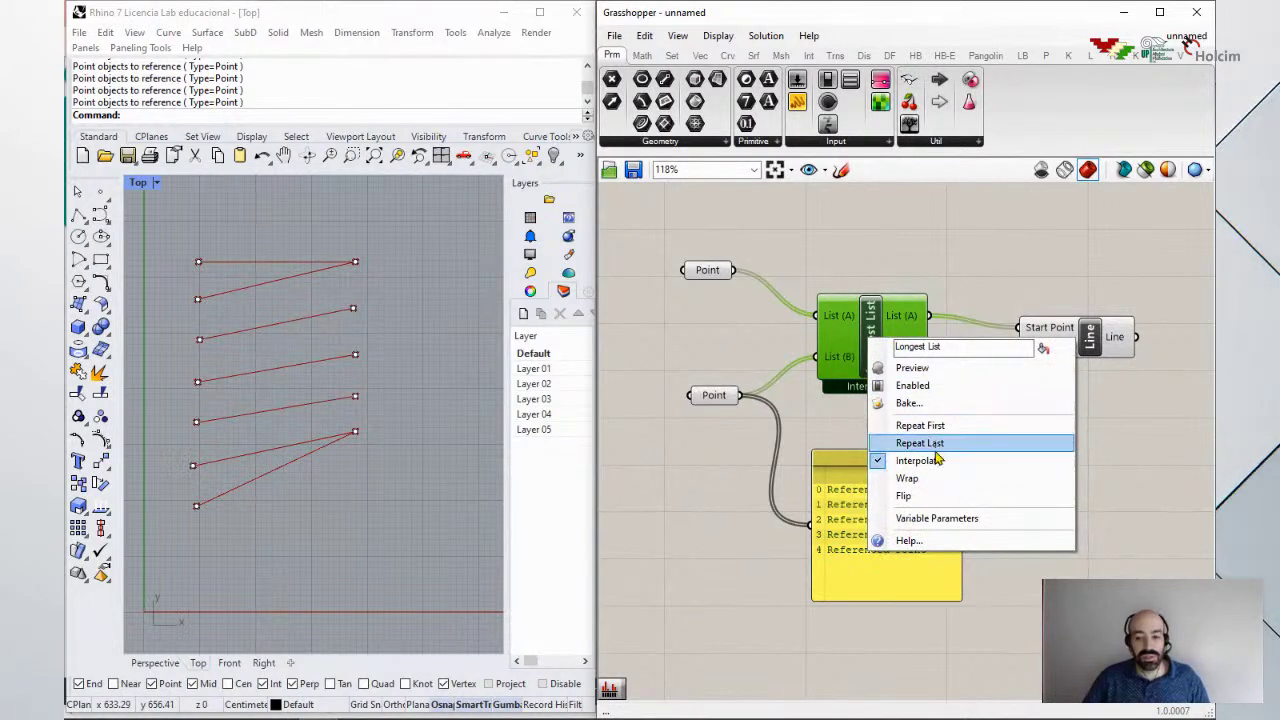
click(886, 261)
Step: Spread out the components by raising Longest List, moving Line farther away and lowering the Panel
drag(876, 347, 878, 315)
drag(1078, 350, 1106, 342)
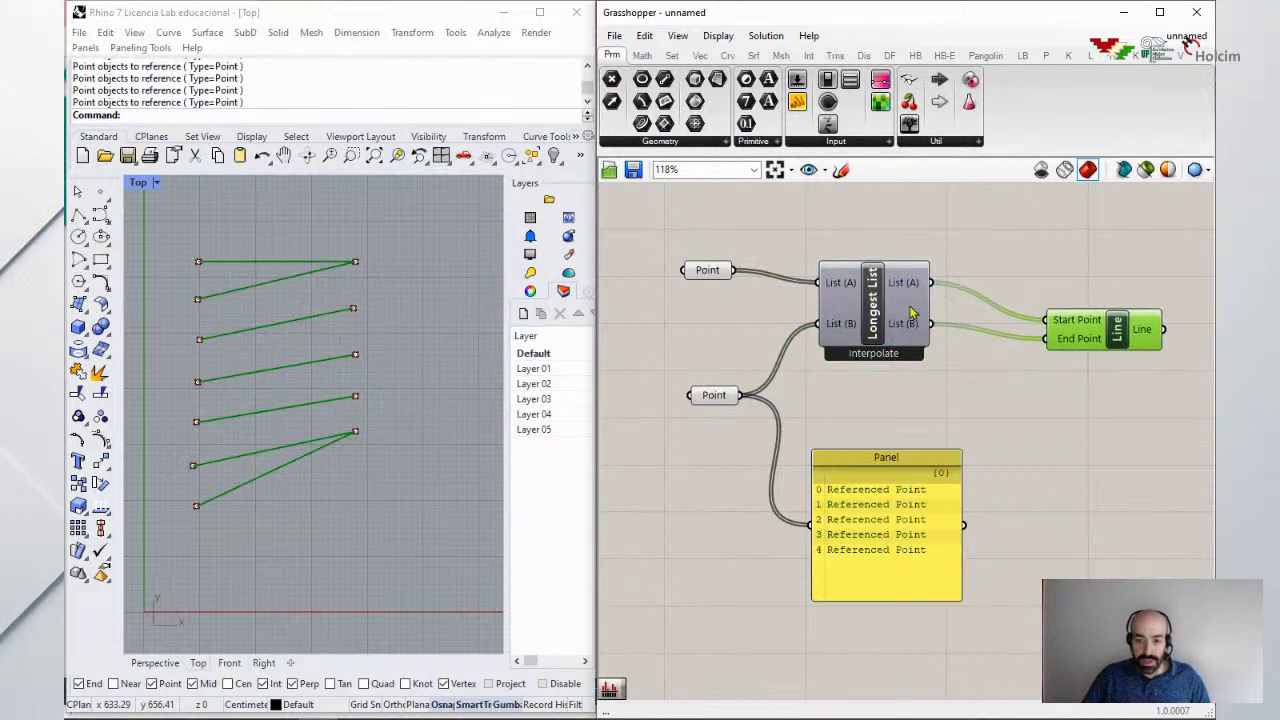
drag(884, 310, 892, 311)
click(880, 506)
drag(880, 508, 883, 575)
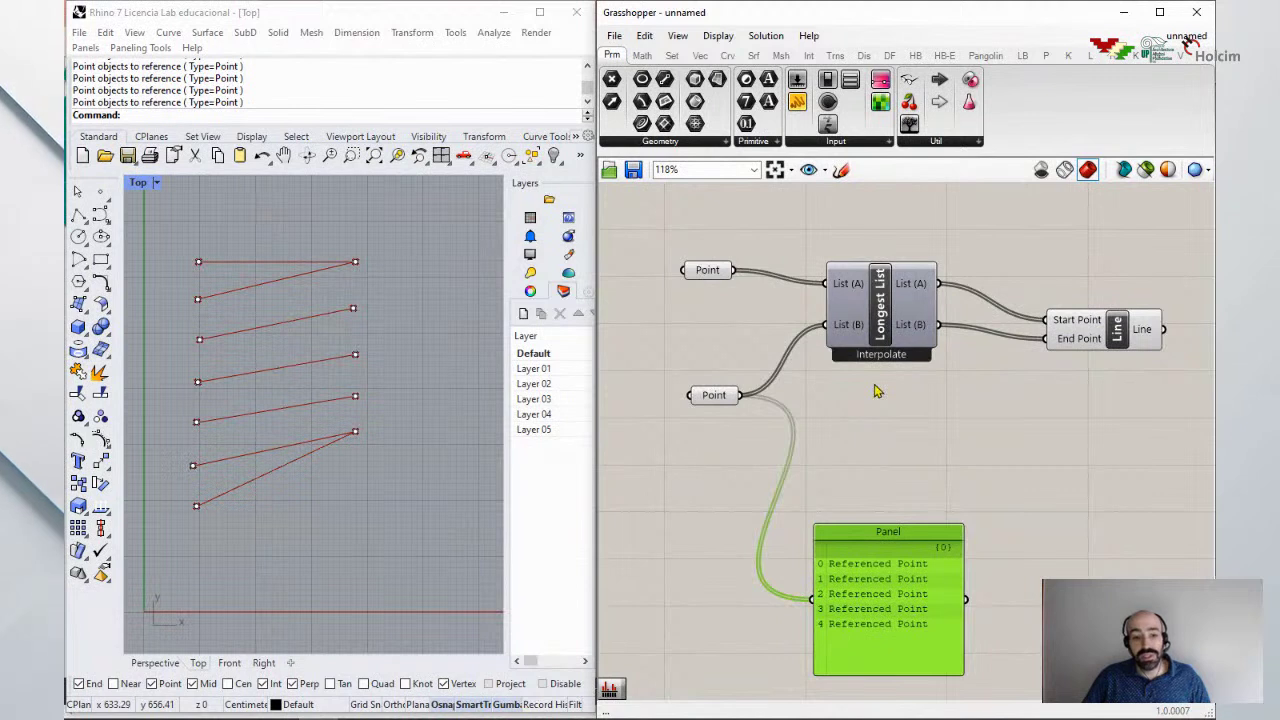
Step: Set Longest List's matching mode to Repeat Last and nudge the component slightly higher
click(880, 306)
right_click(882, 304)
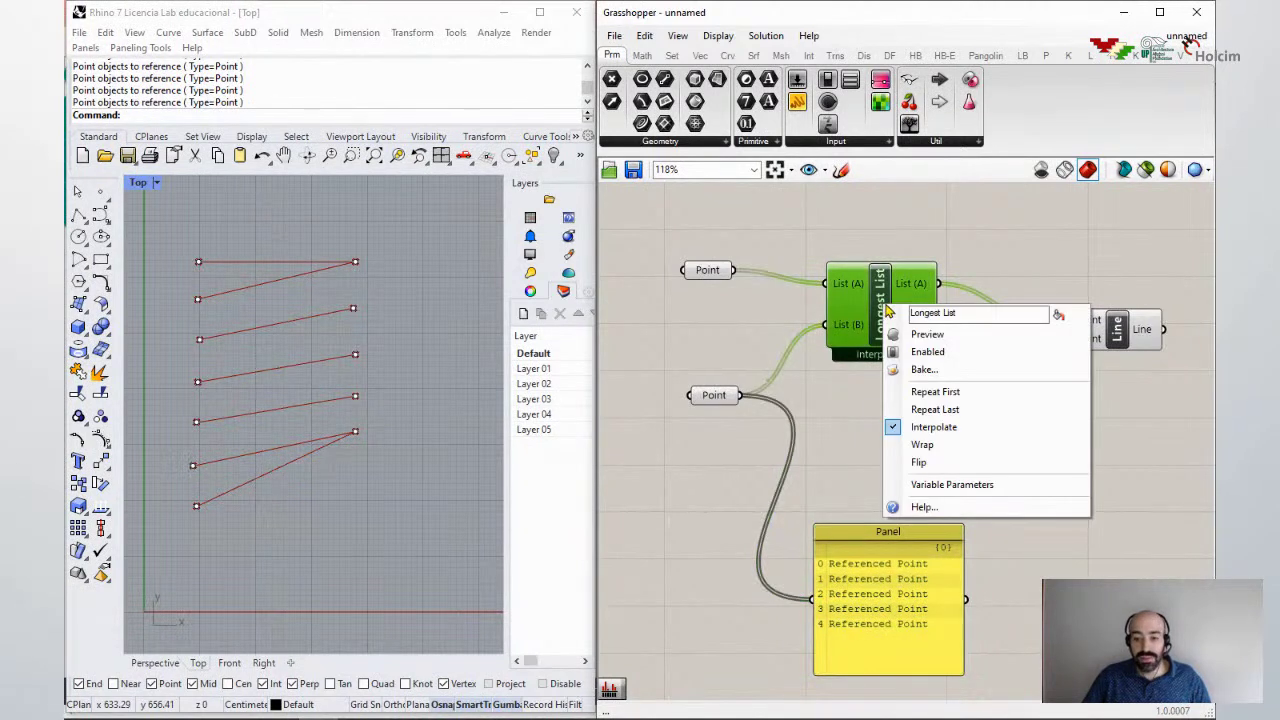
click(934, 409)
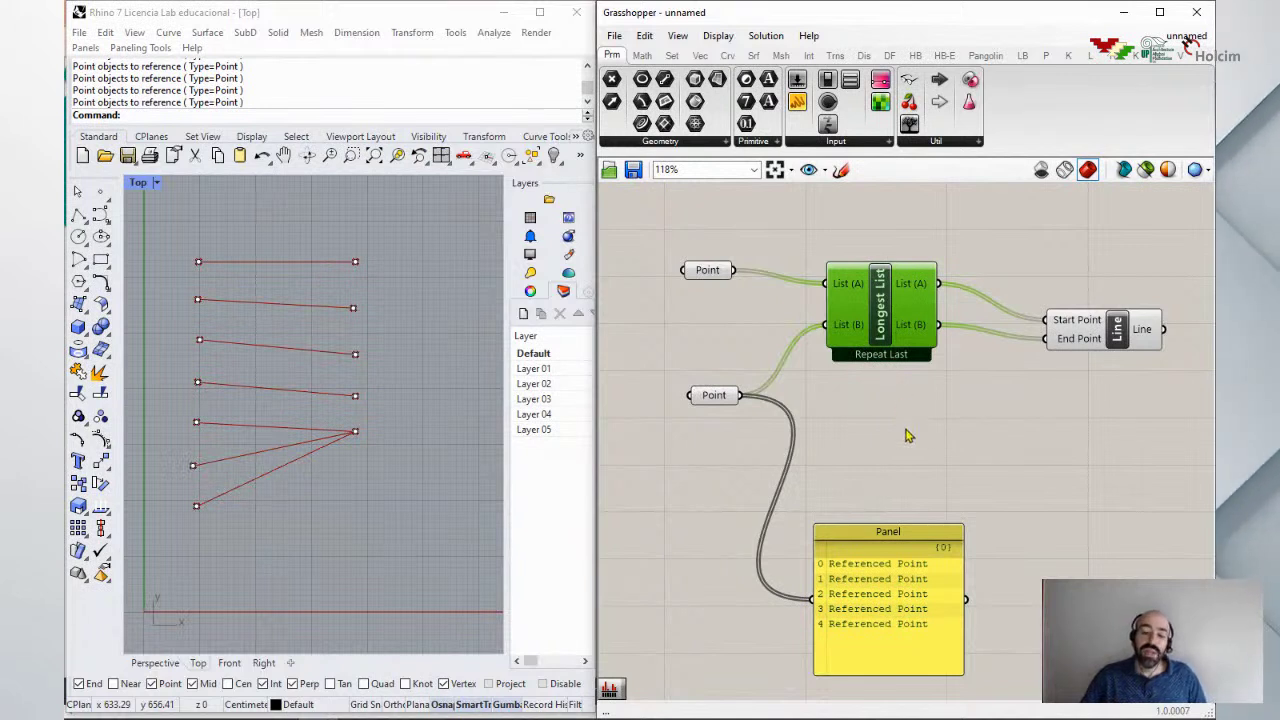
drag(886, 315, 886, 308)
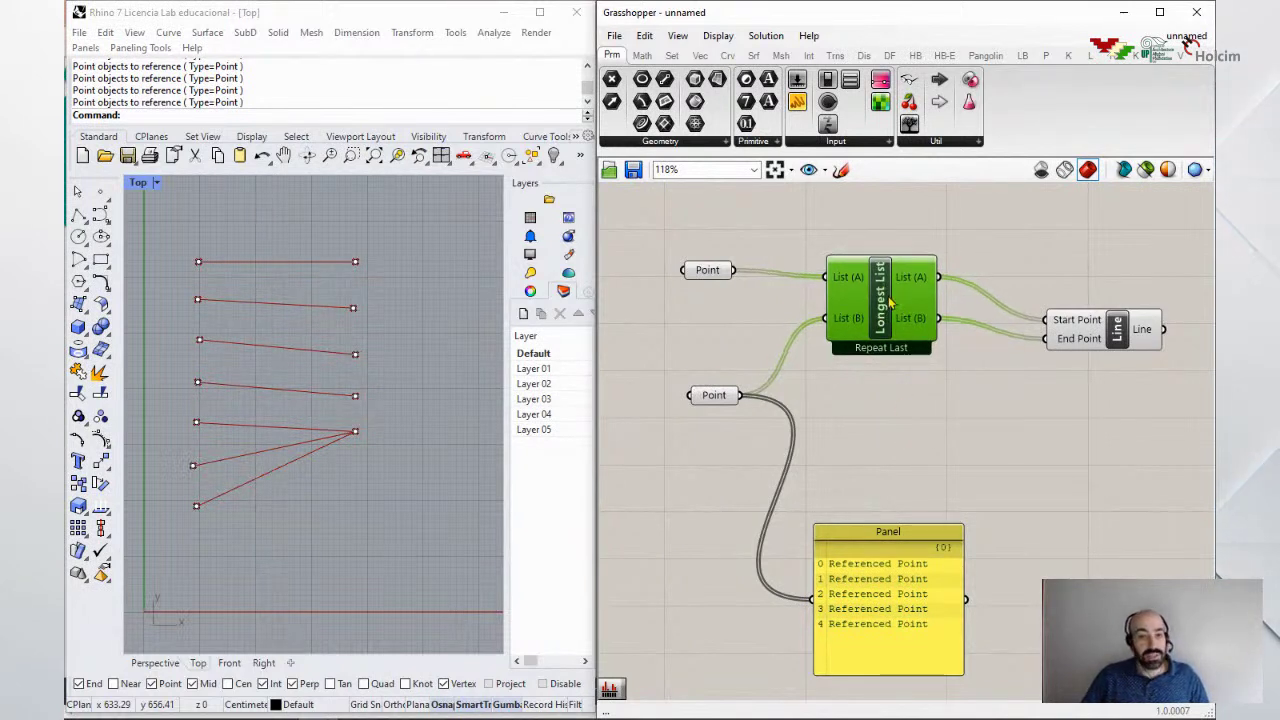
Step: Add a Shortest List component between Longest List and the Panel
double_click(885, 443)
text(shorte)
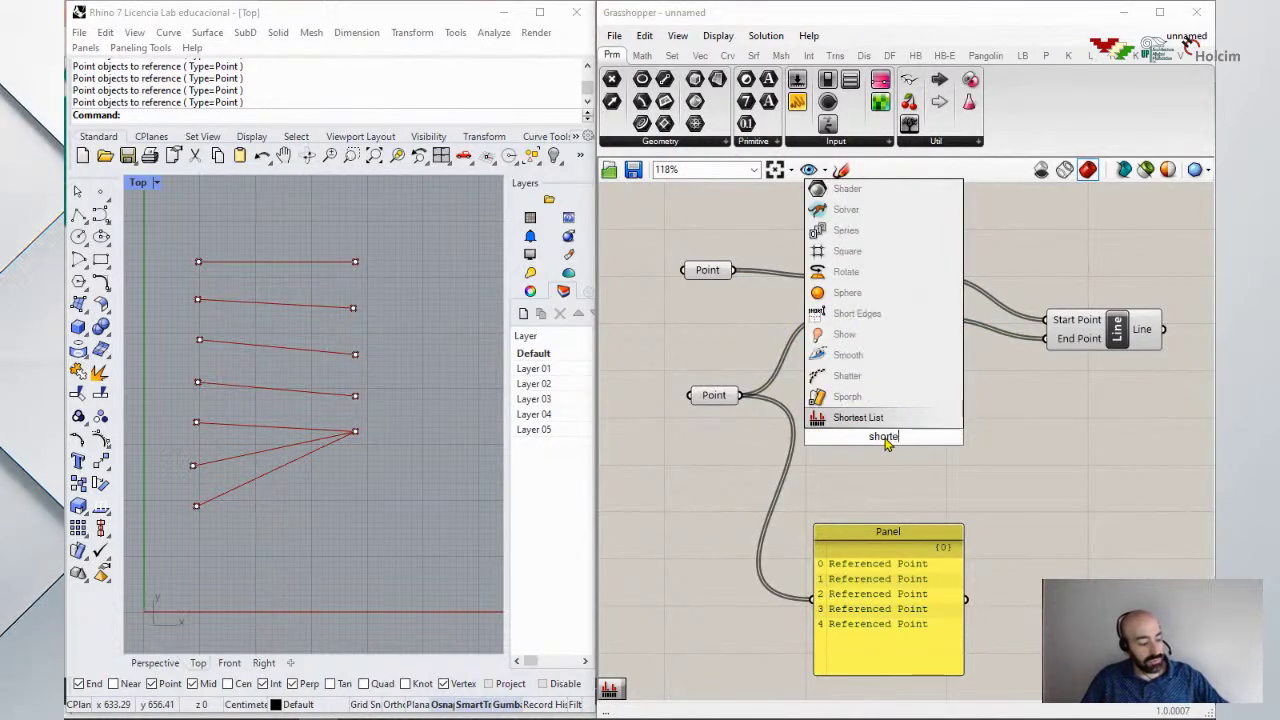
text(st)
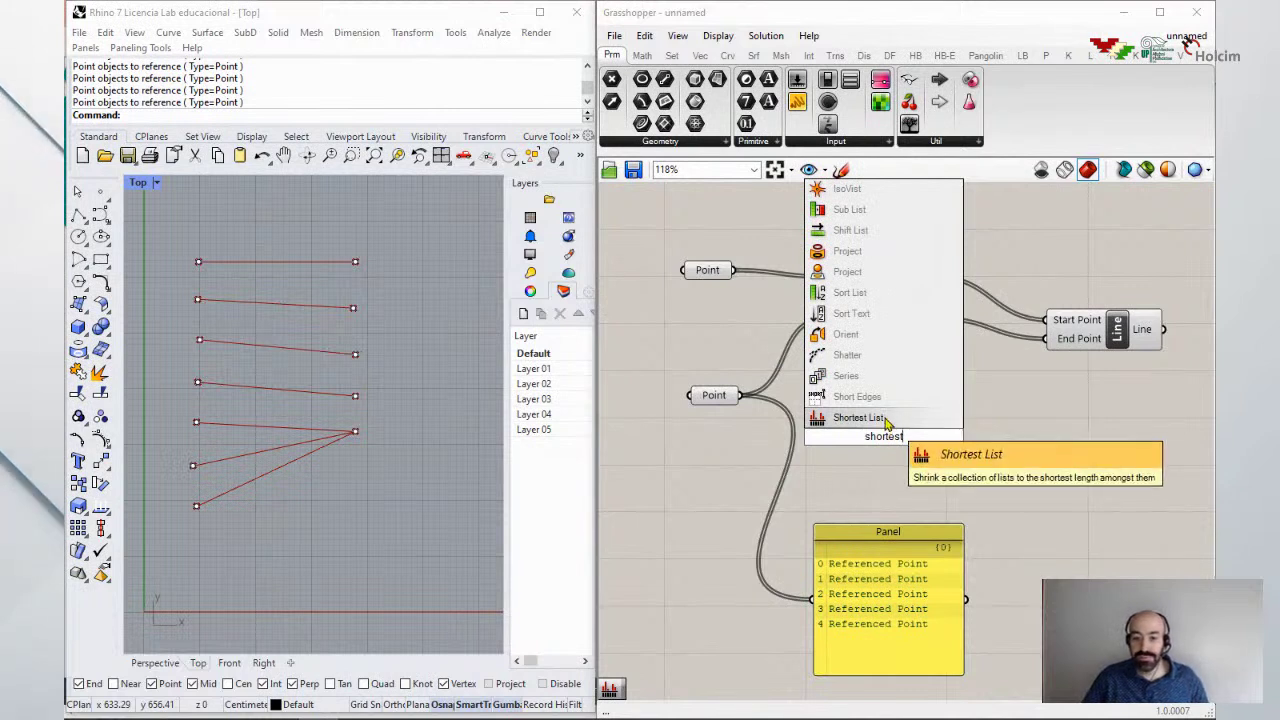
key(Return)
Step: Delete the Panel and move Shortest List and Line slightly lower on the canvas
drag(879, 573, 880, 583)
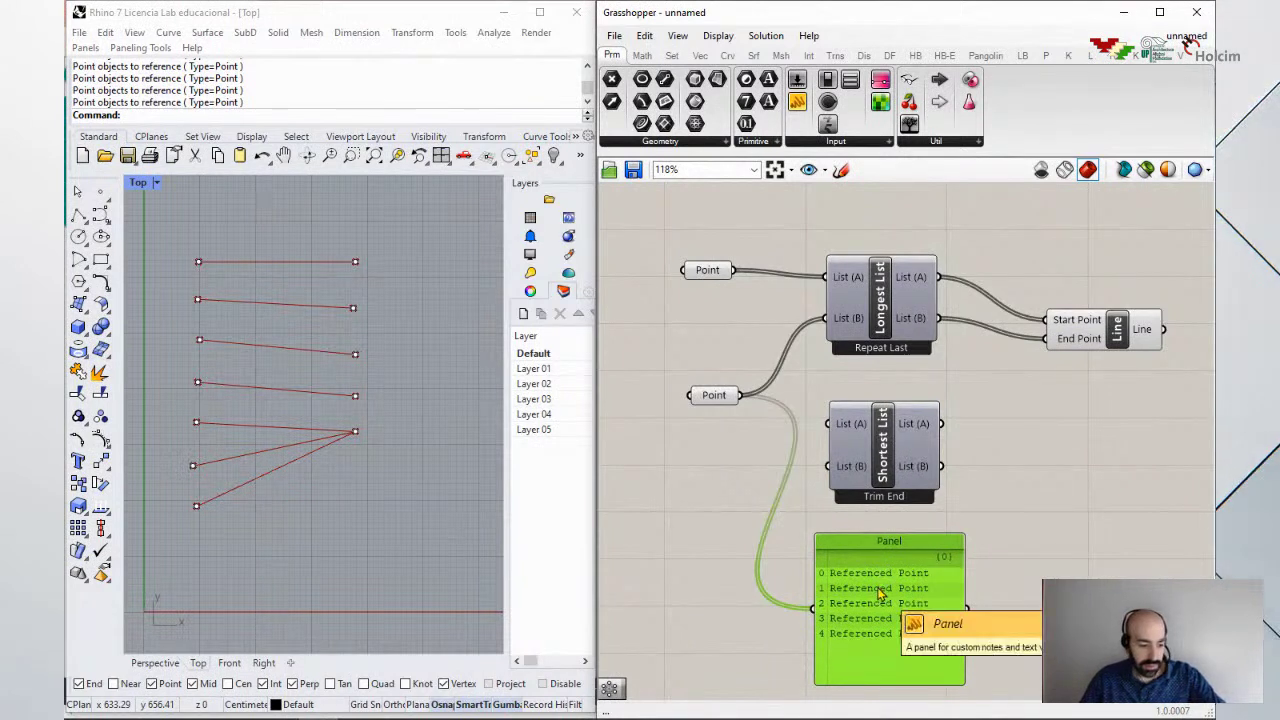
key(Delete)
drag(884, 470, 885, 497)
drag(1102, 335, 1106, 356)
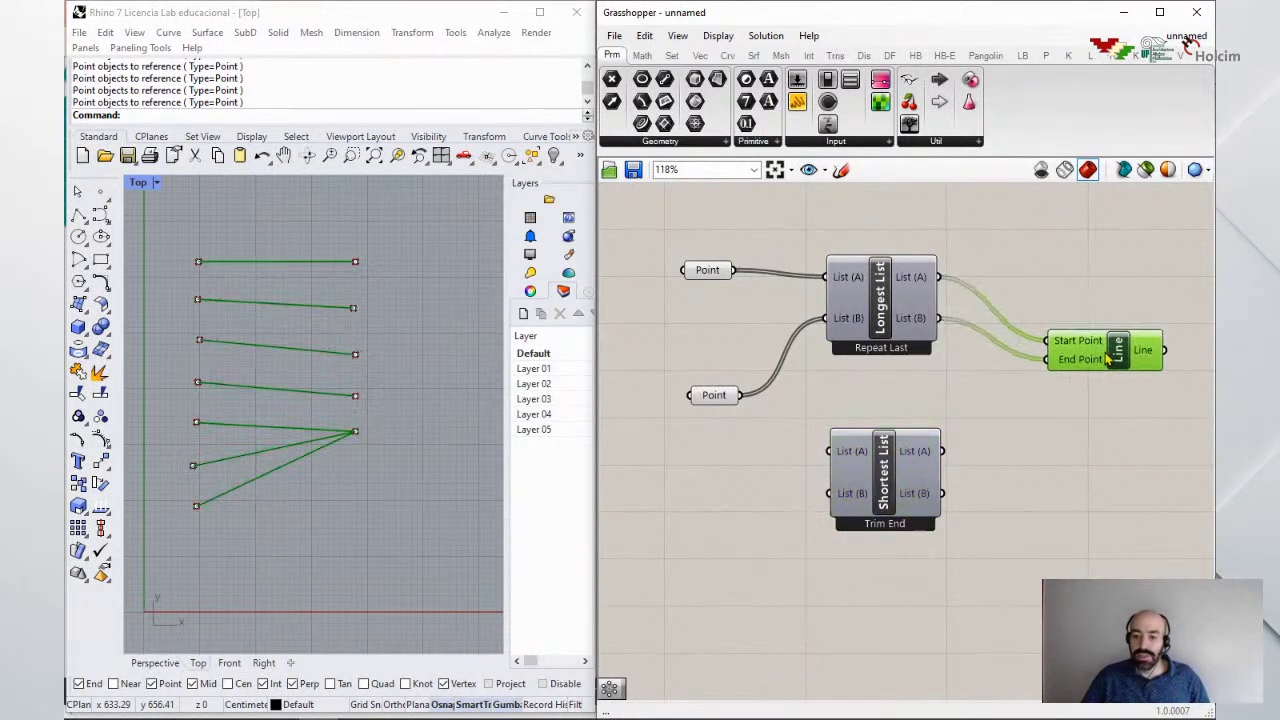
Step: Wire the first and second Point parameters into Shortest List's A and B inputs, placing both parameters lower on the canvas
drag(711, 397, 686, 449)
drag(708, 272, 835, 452)
drag(716, 447, 828, 493)
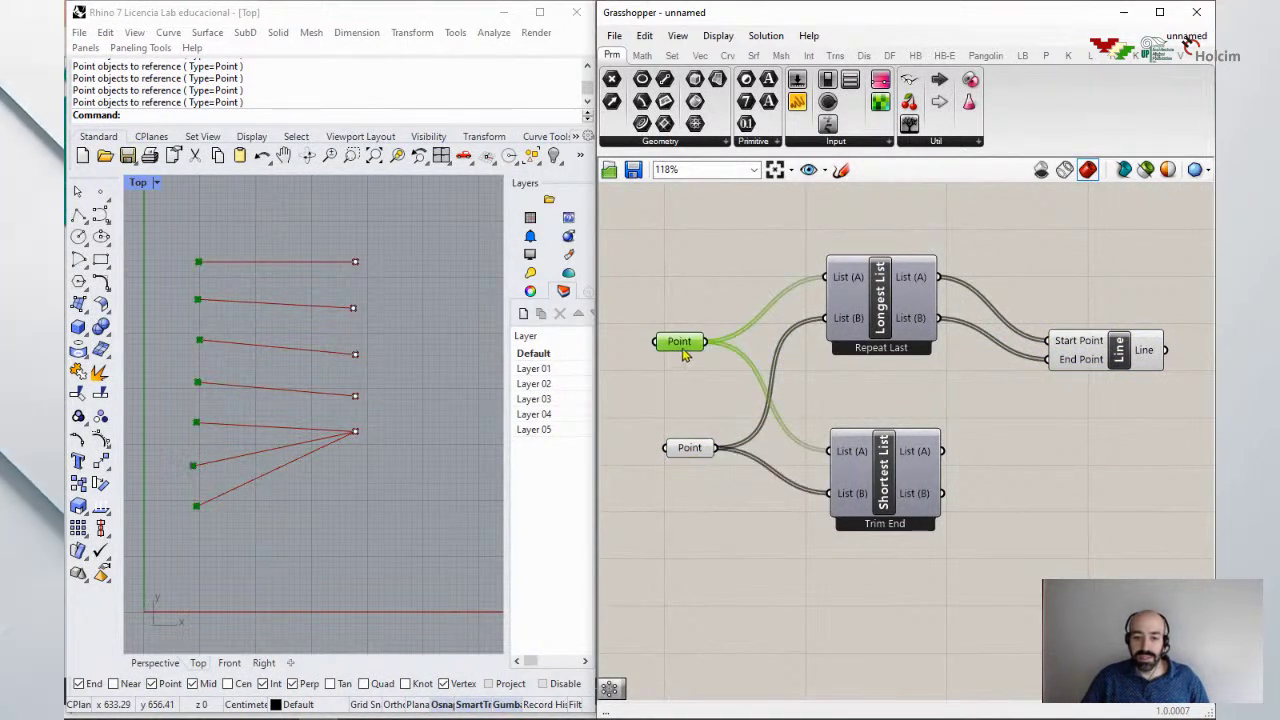
drag(679, 341, 688, 394)
drag(686, 447, 684, 455)
Step: Reconnect Line's Start Point and End Point to Shortest List's A and B outputs and place Line beside that component
drag(1118, 350, 943, 452)
drag(1058, 388, 944, 495)
drag(1130, 381, 1116, 480)
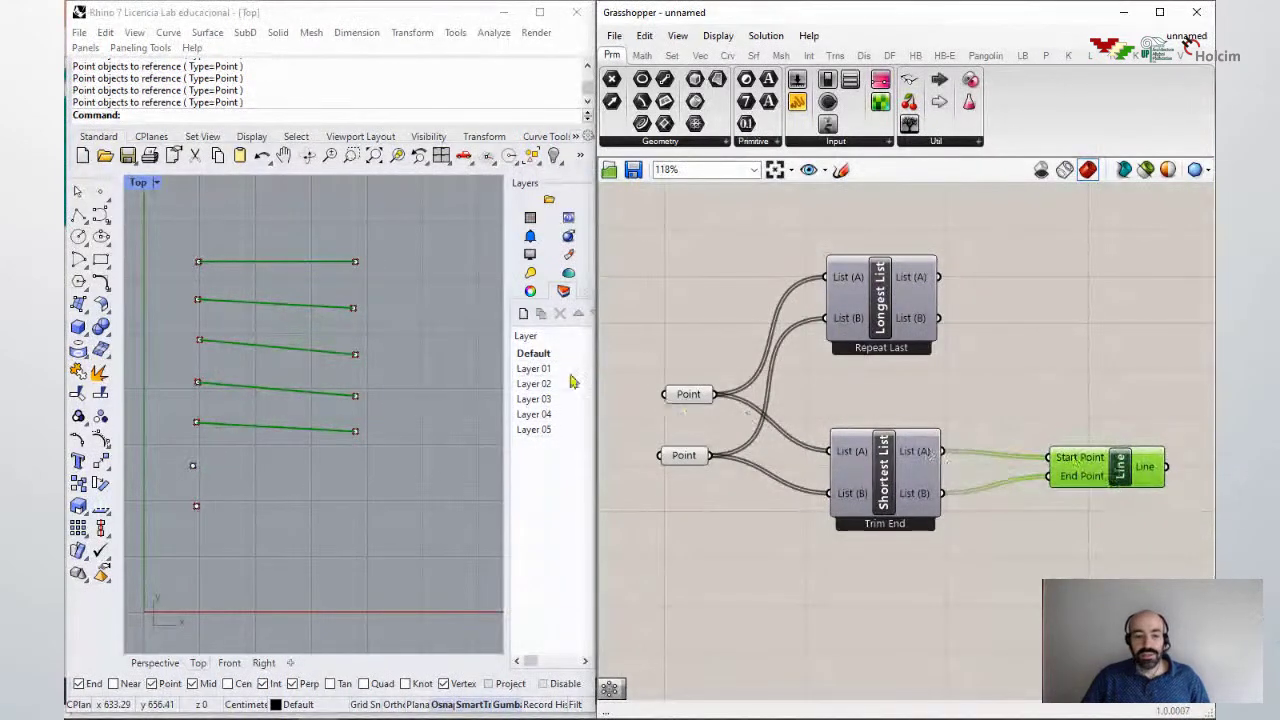
Step: Examine which points the lines connect in the Top view and the trimming modes Shortest List offers
right_drag(345, 253, 375, 243)
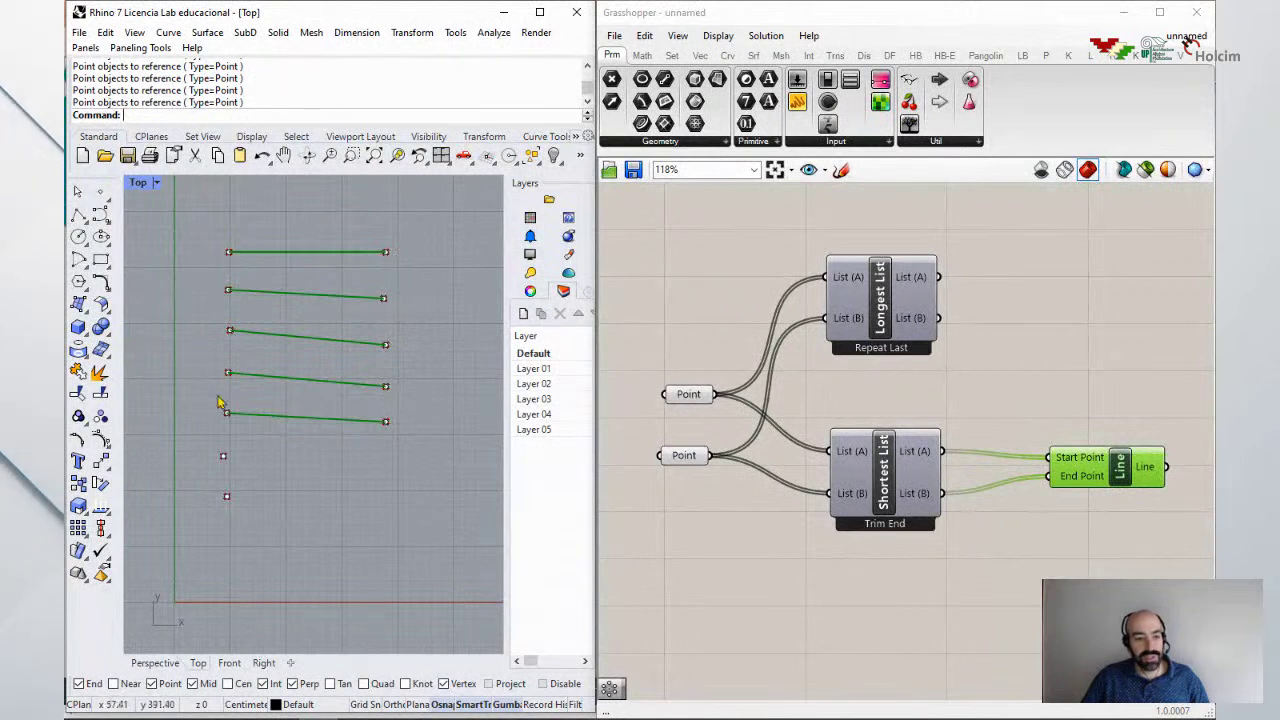
scroll(250, 415, up, 3)
scroll(242, 422, down, 3)
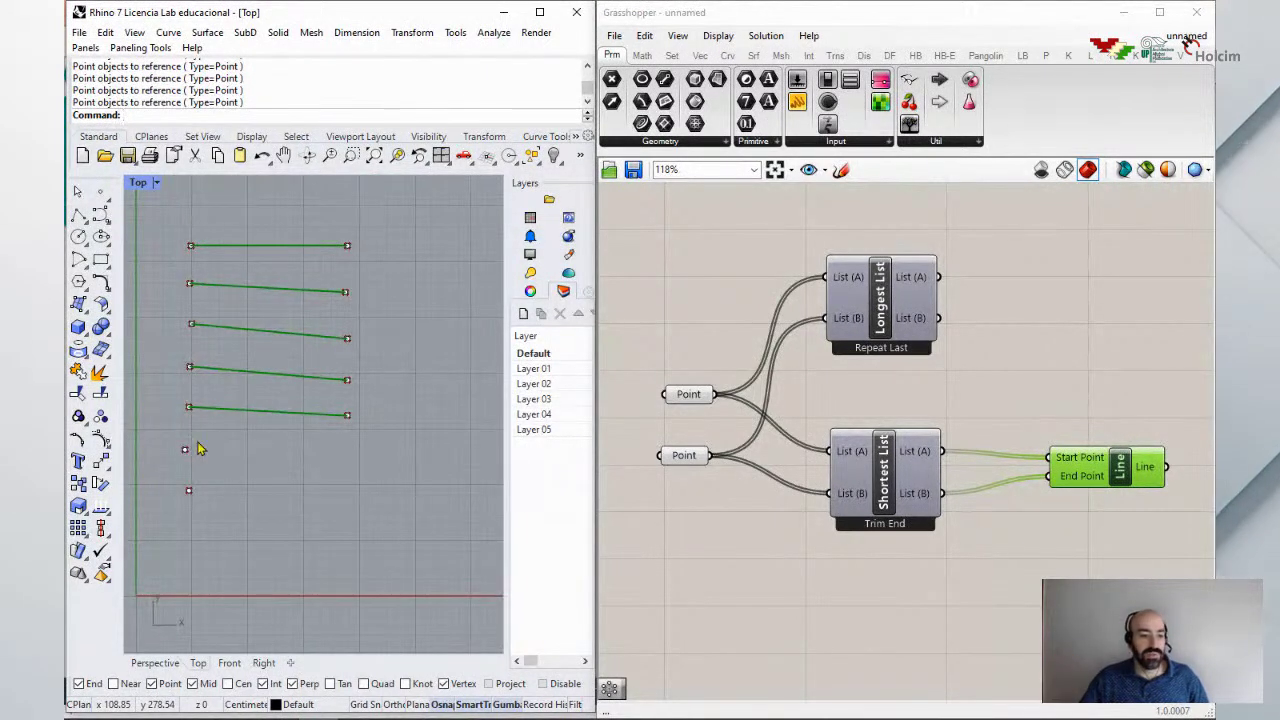
click(884, 471)
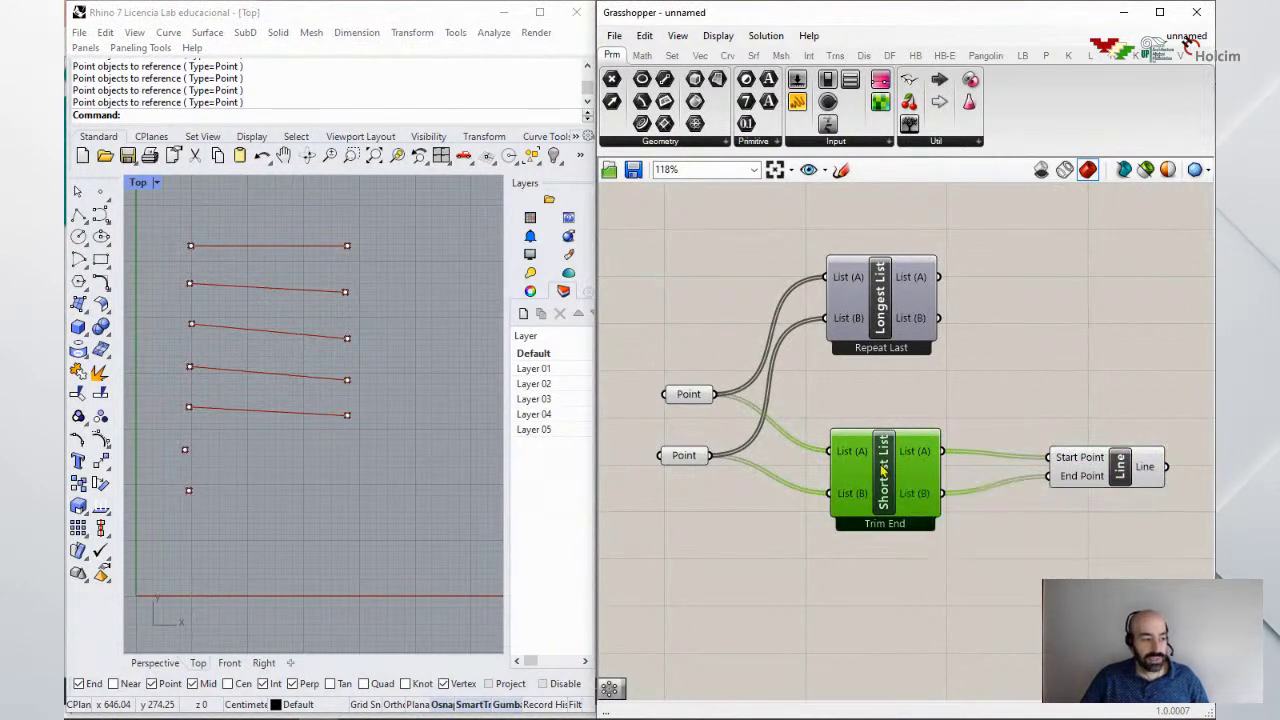
right_click(882, 470)
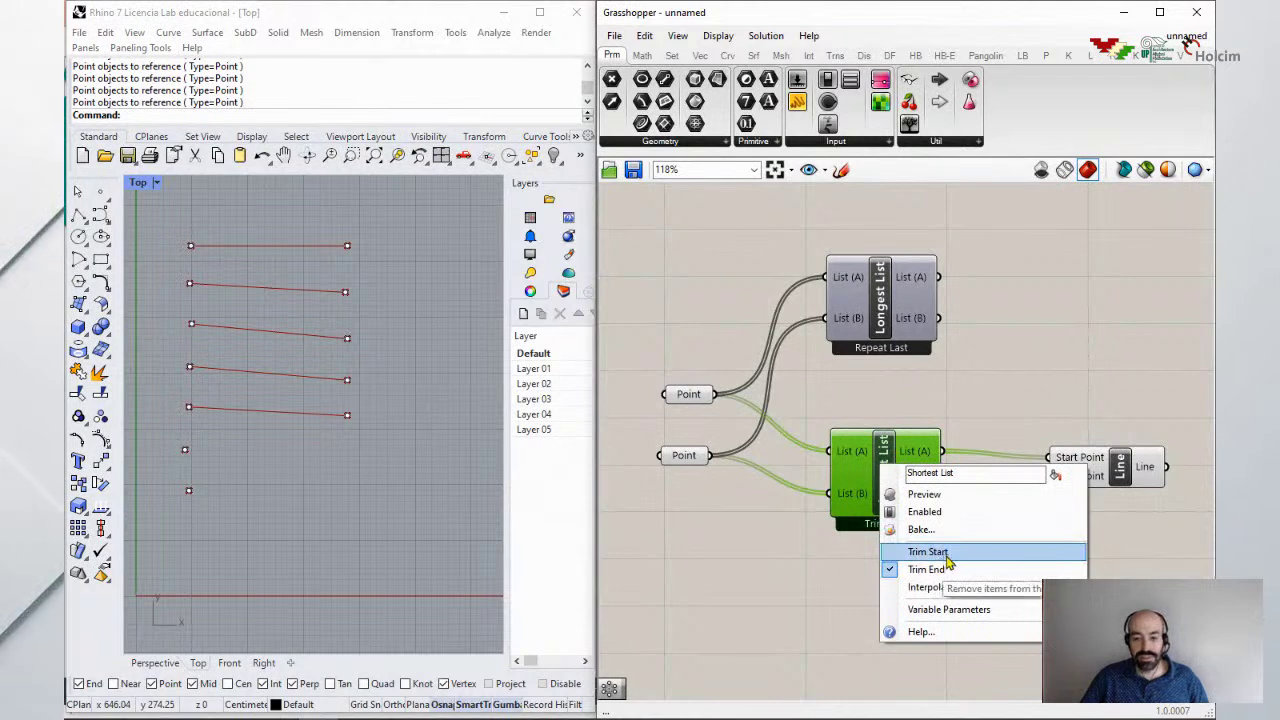
click(986, 423)
Step: Nudge Line and Shortest List into place and add a Cross Reference component below Shortest List
right_drag(878, 476, 880, 418)
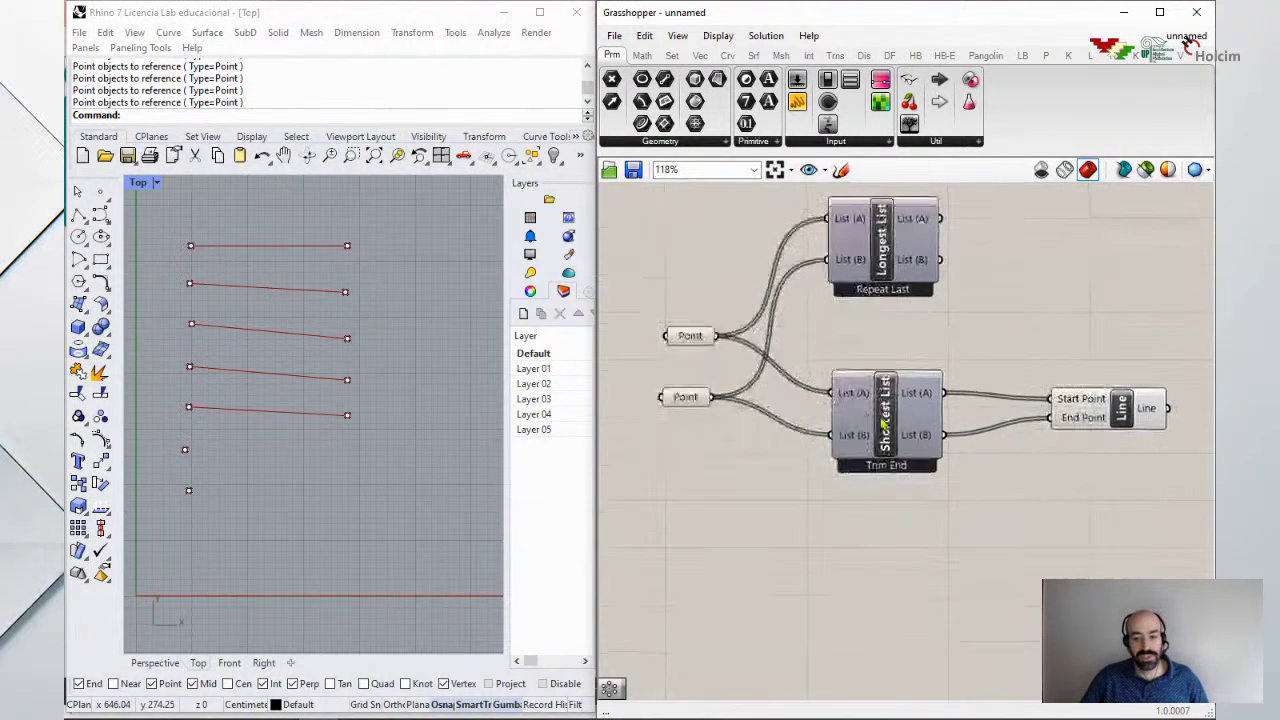
drag(1132, 408, 1132, 420)
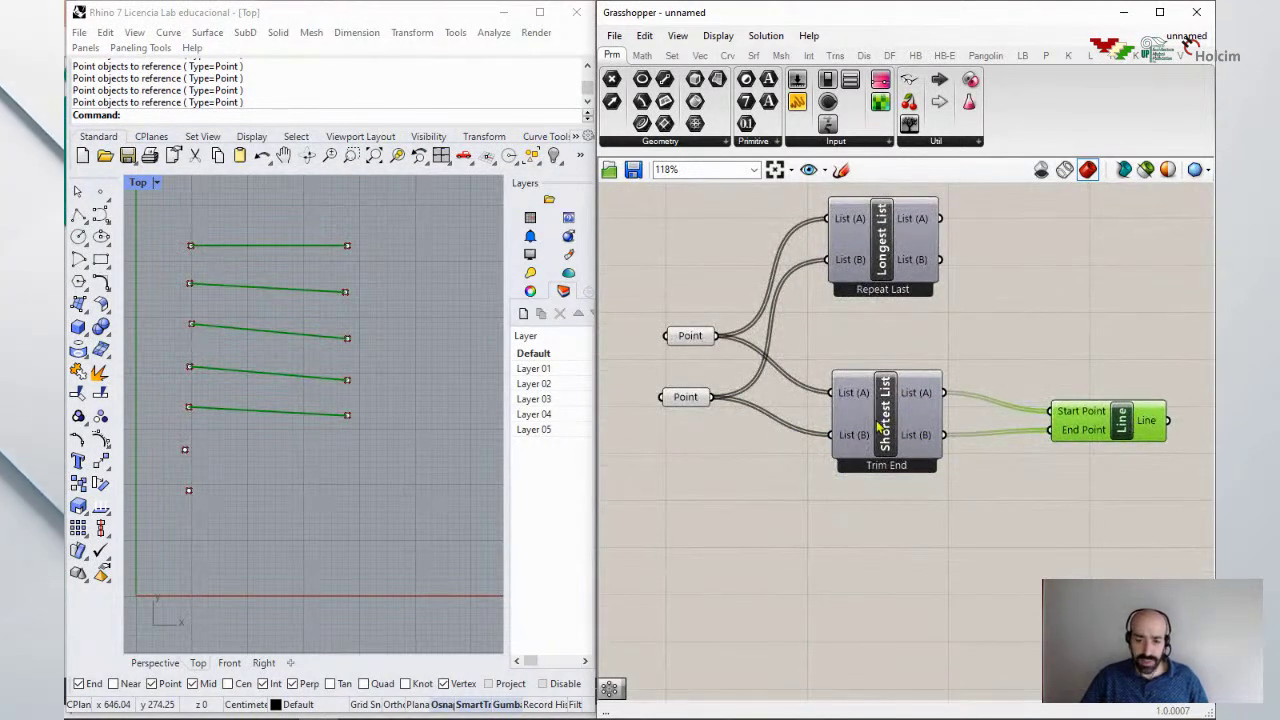
drag(885, 428, 887, 423)
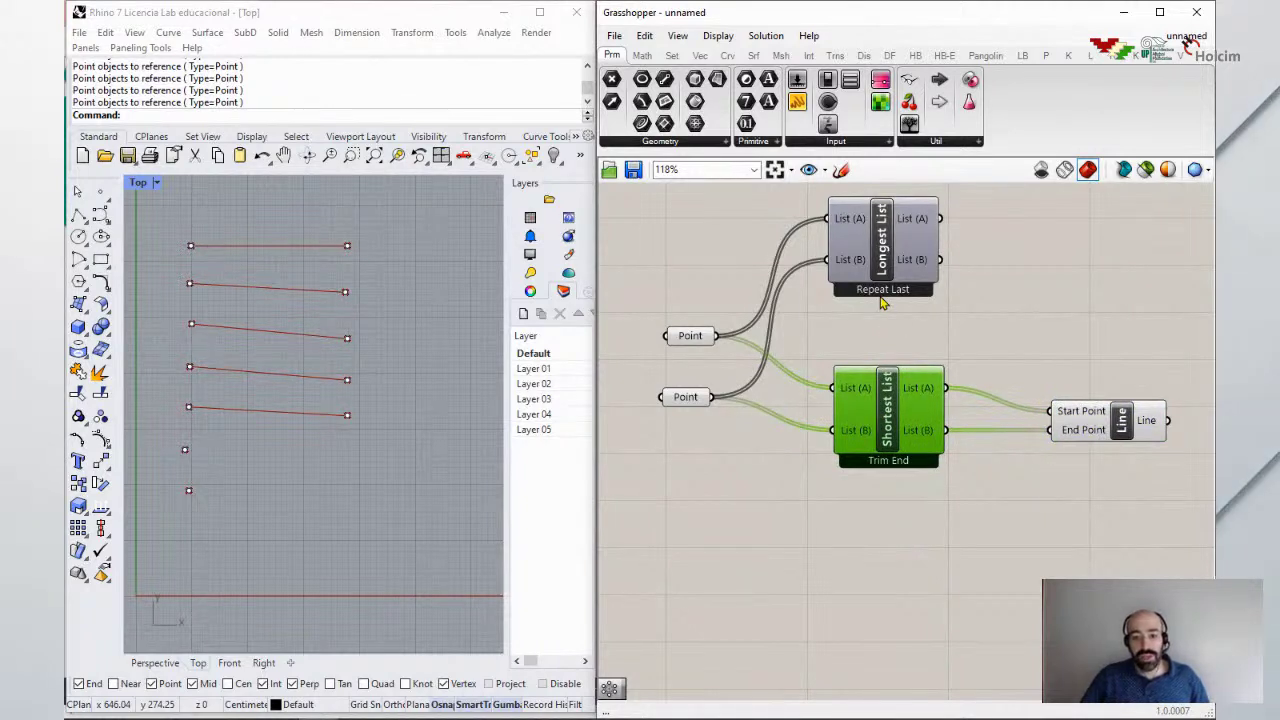
double_click(889, 567)
text(cross)
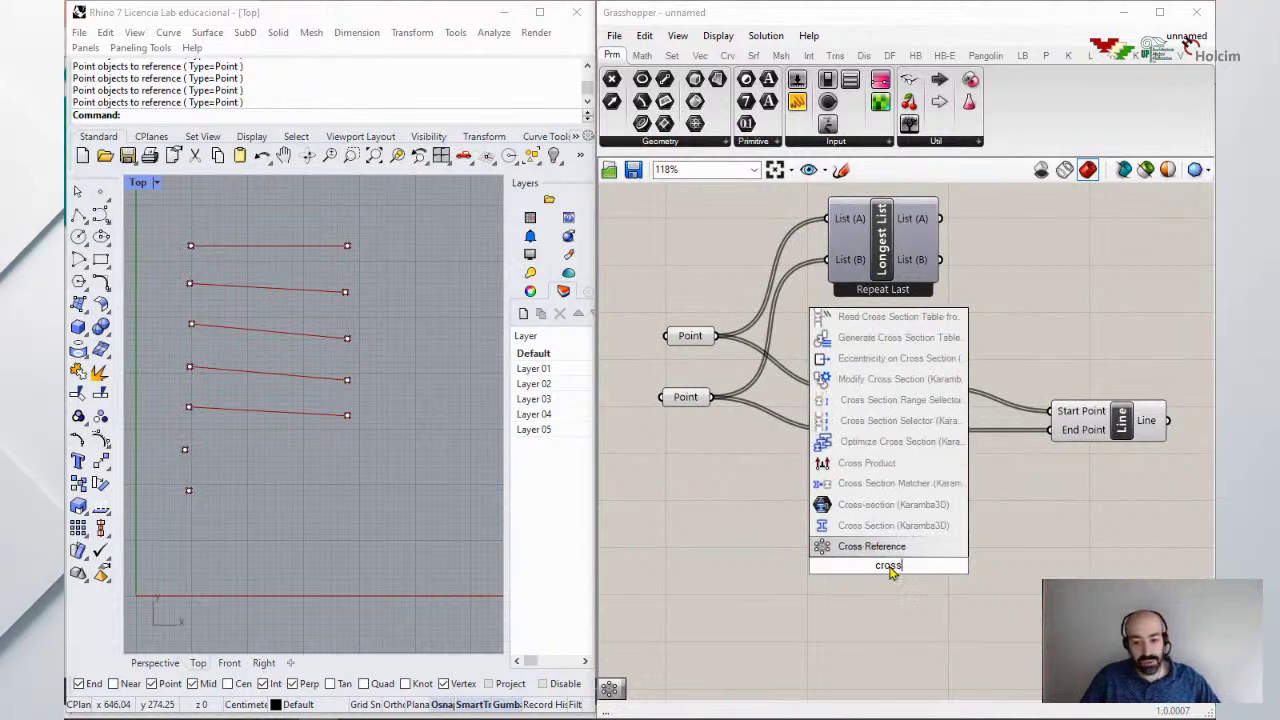
click(866, 547)
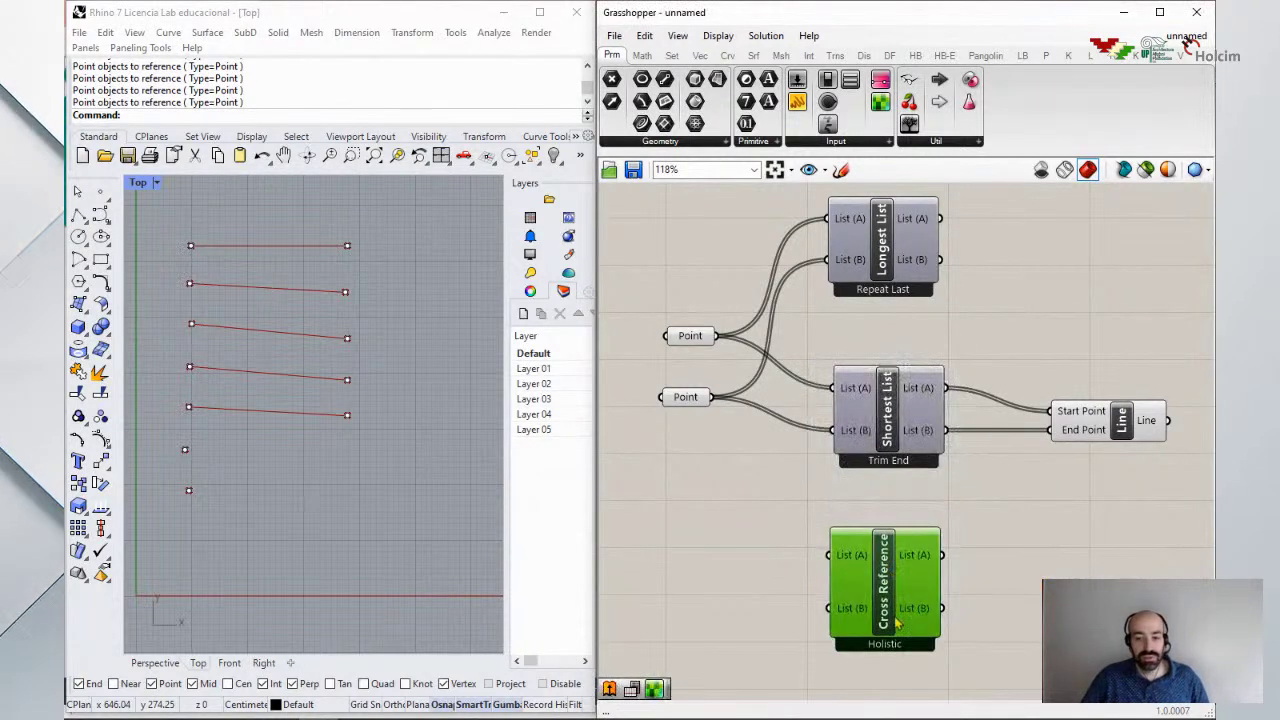
Step: Move both Point parameters lower and wire them into Cross Reference's A and B inputs
drag(686, 401, 681, 497)
drag(690, 342, 679, 422)
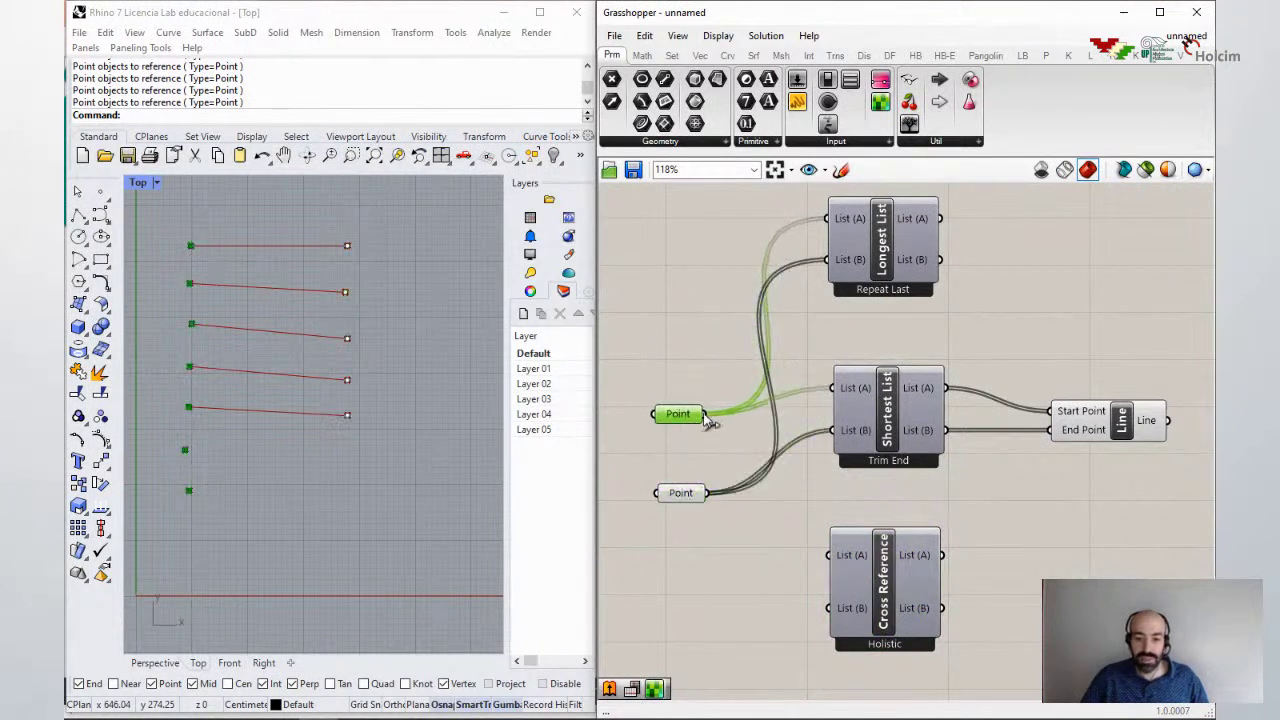
drag(707, 493, 831, 607)
drag(1093, 437, 1094, 460)
drag(802, 193, 724, 590)
Step: Reconnect Line's Start Point and End Point to Cross Reference's A and B outputs and move Line beside that component
drag(1086, 449, 1085, 458)
drag(945, 537, 941, 555)
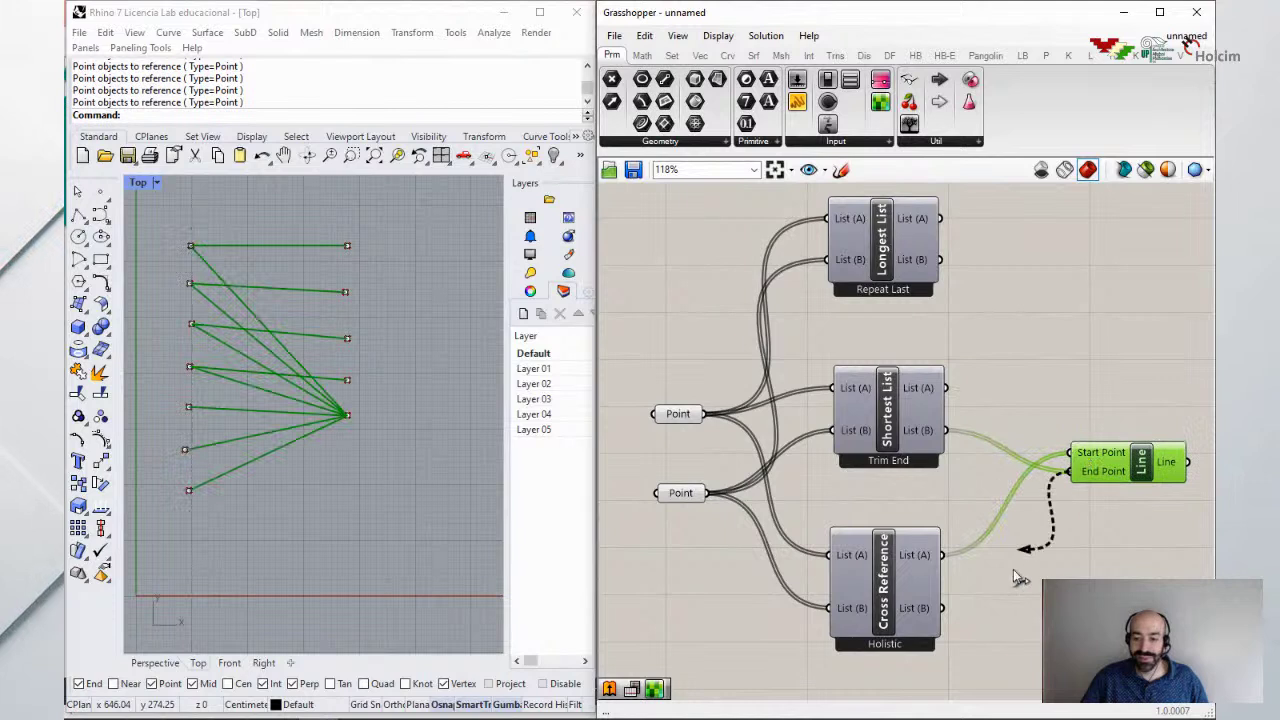
drag(1030, 550, 942, 608)
drag(1105, 490, 1078, 618)
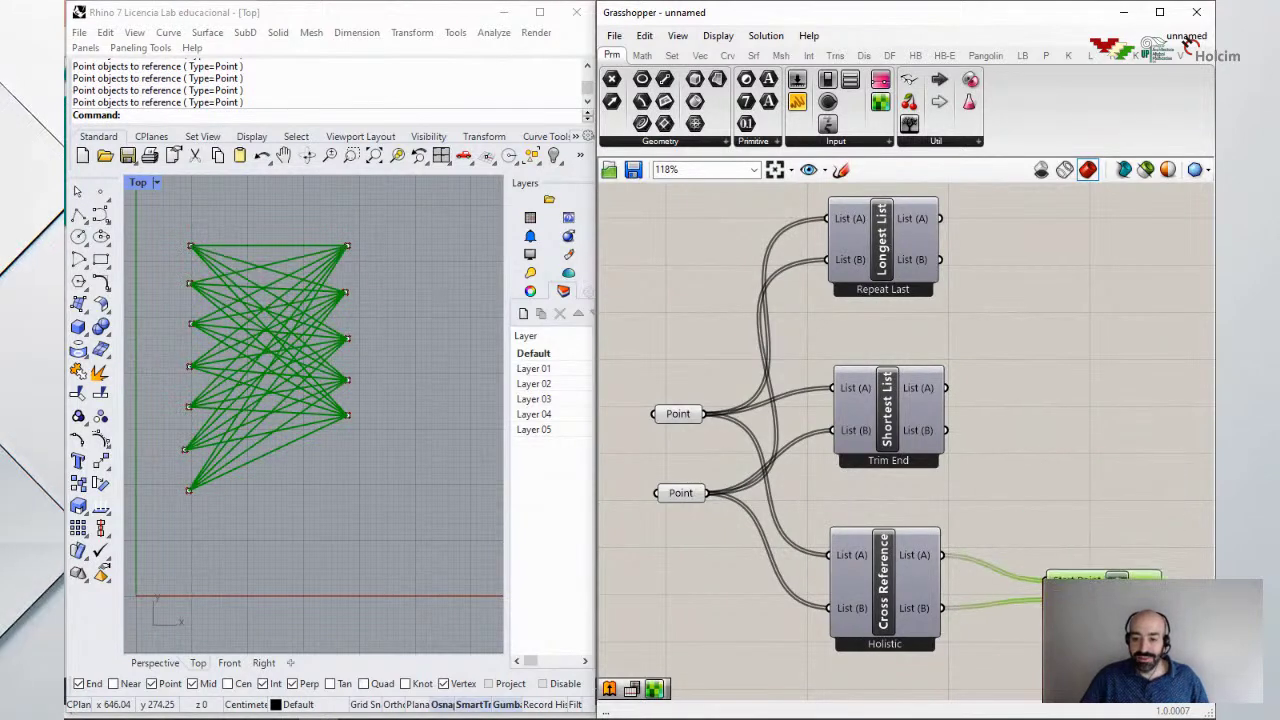
Step: Examine the line pattern produced by Cross Reference and compare the wiring of the three list-matching components
click(253, 283)
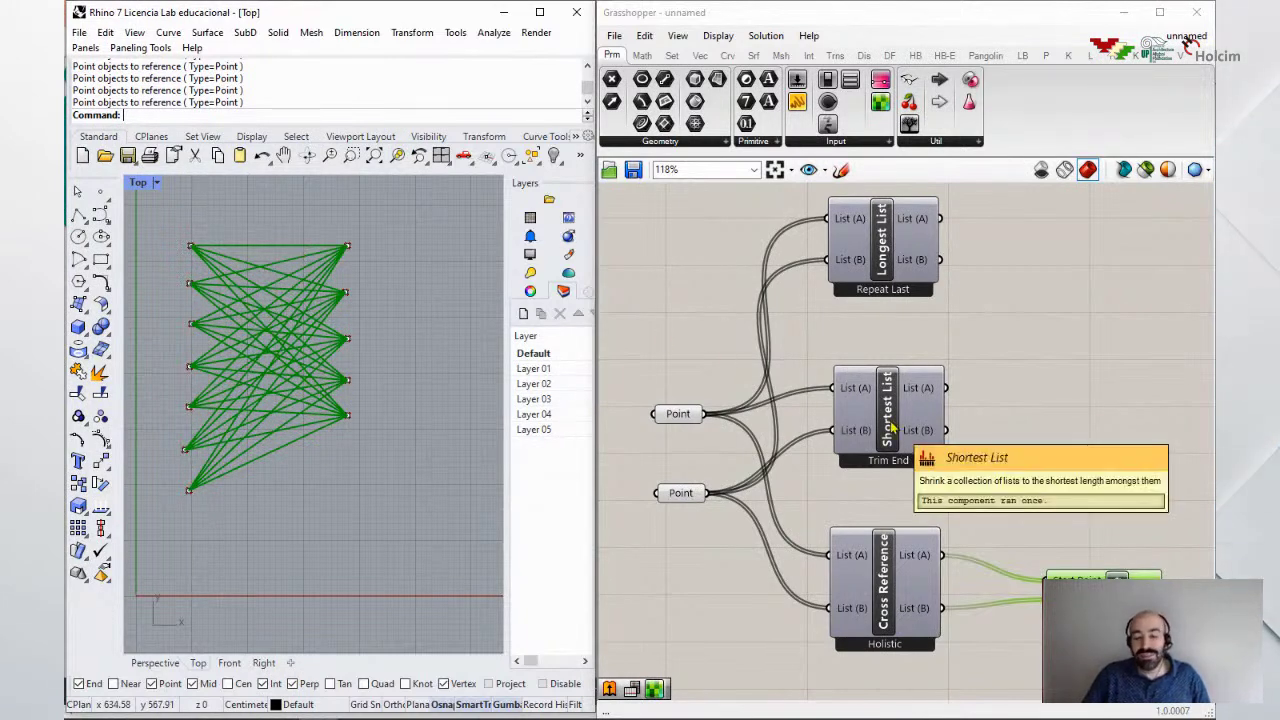
click(1061, 497)
right_drag(978, 522, 992, 487)
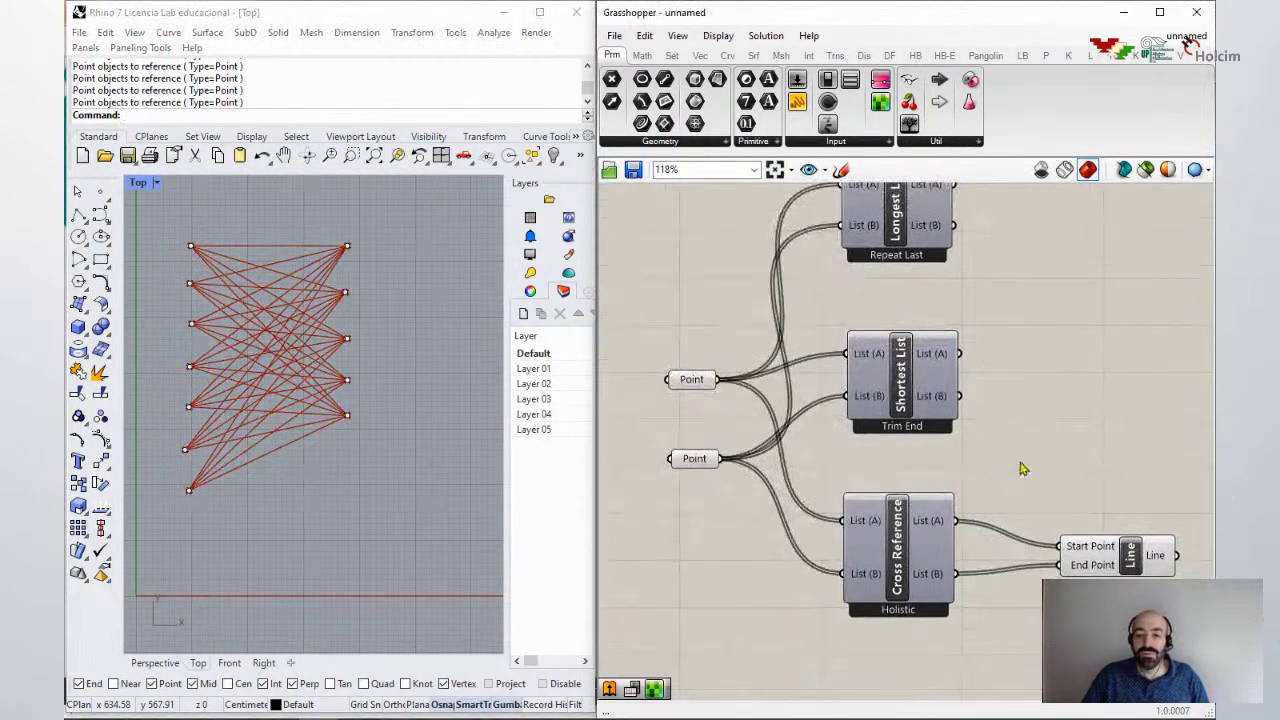
right_drag(1045, 445, 1023, 471)
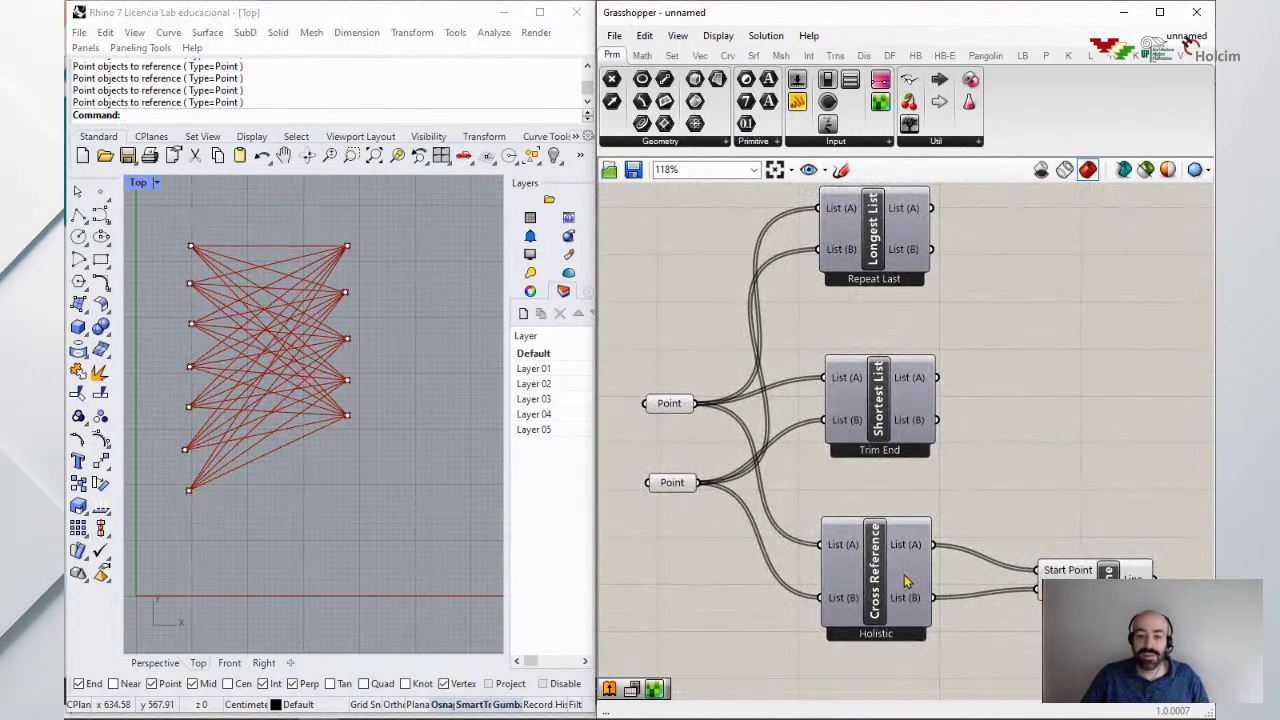
click(314, 277)
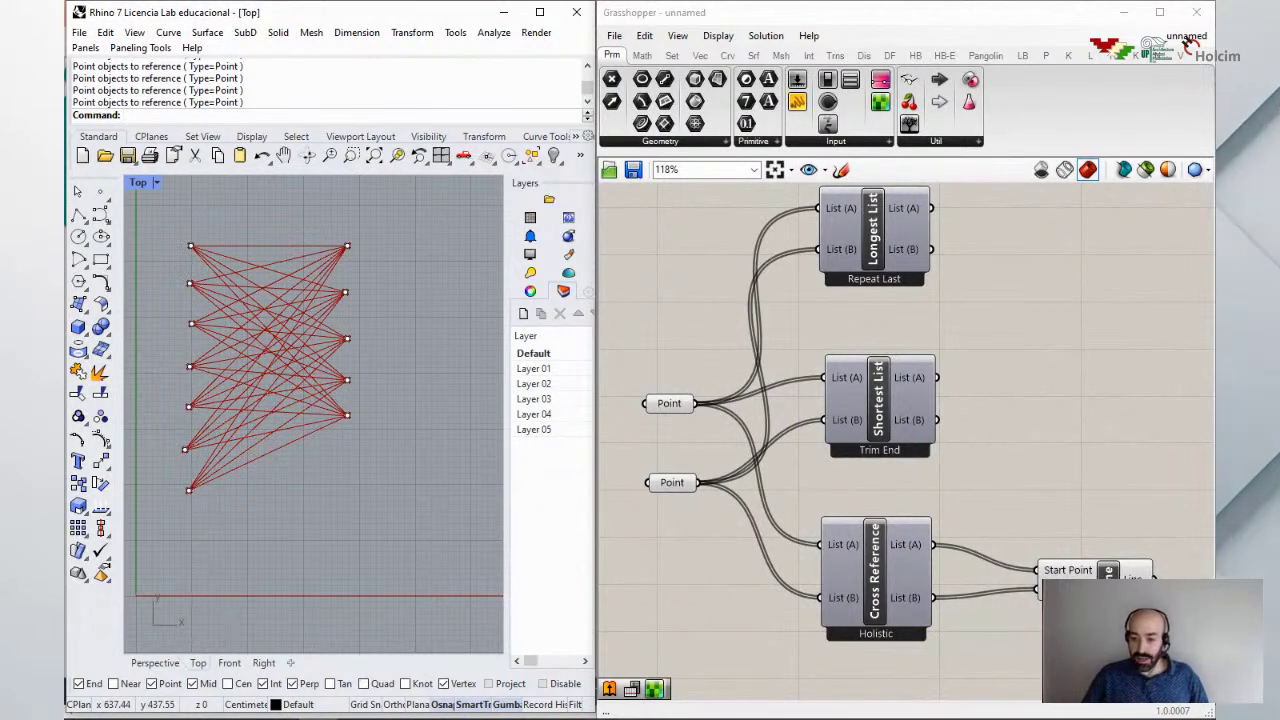
Step: Switch to the open PDDF-module2b-table definition and locate its Rectangle and Polygon components
click(1029, 474)
scroll(1014, 463, down, 2)
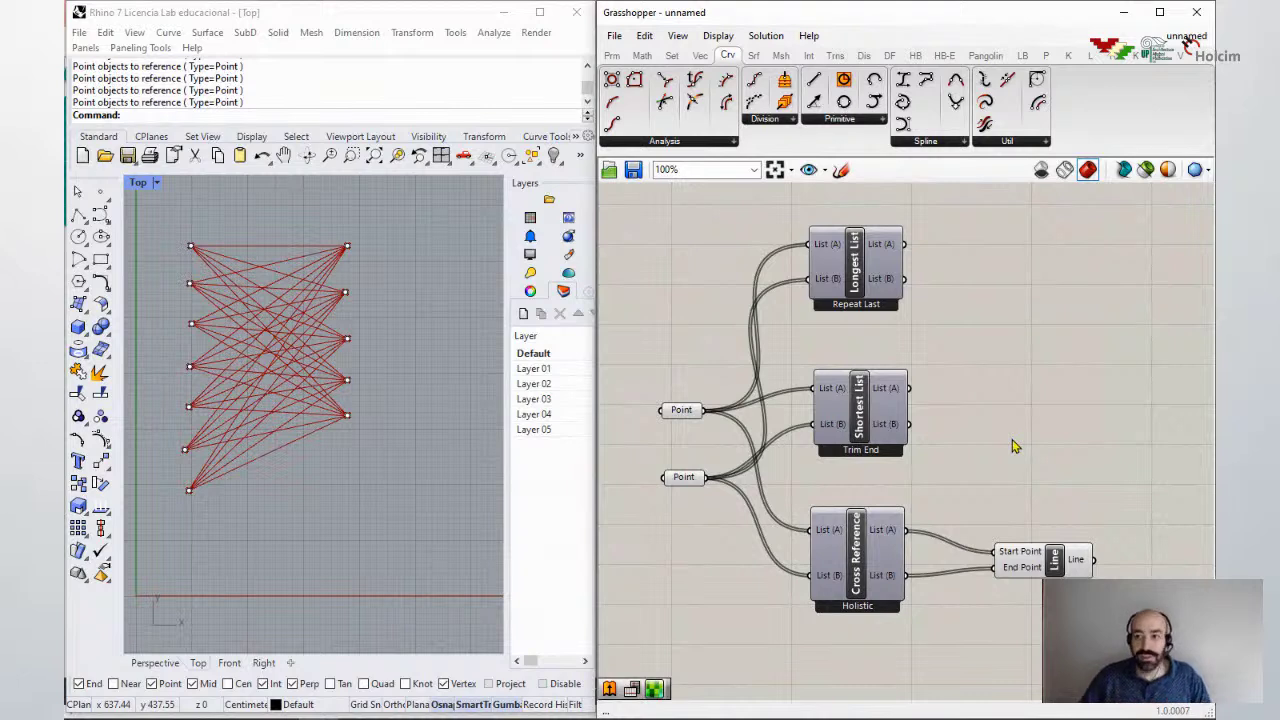
mouse_move(1185, 38)
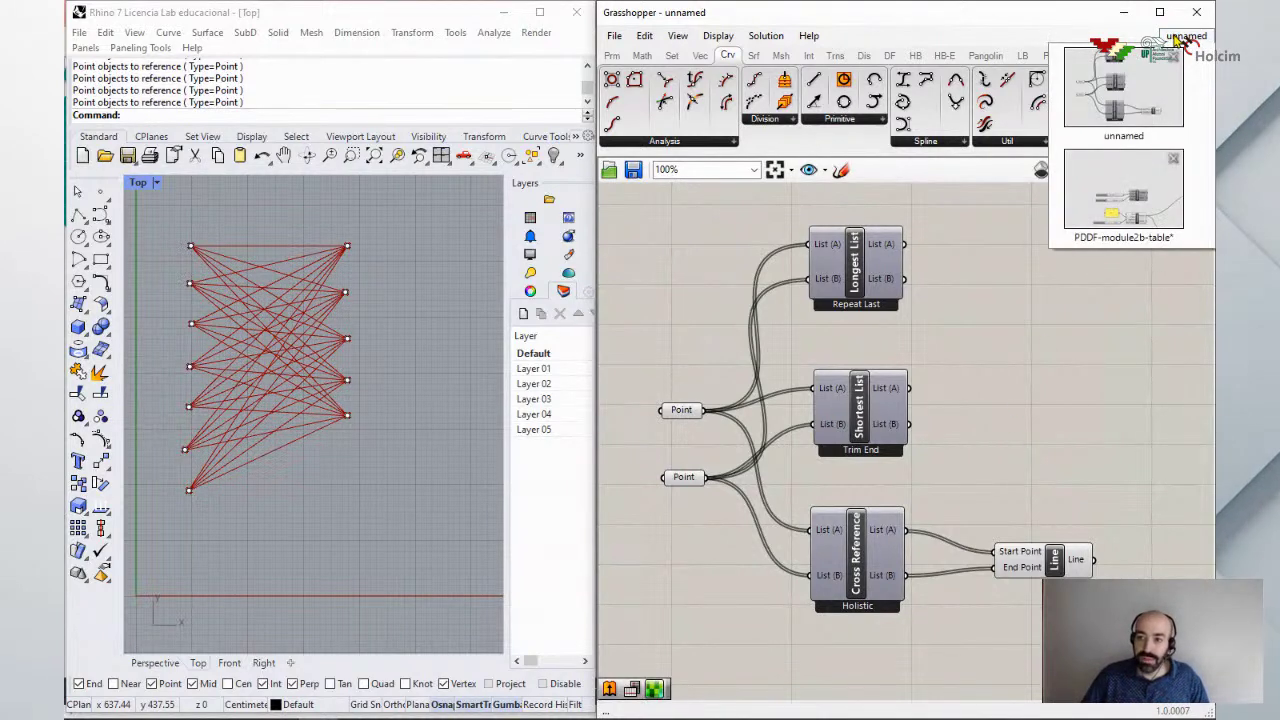
click(1178, 39)
mouse_move(1185, 38)
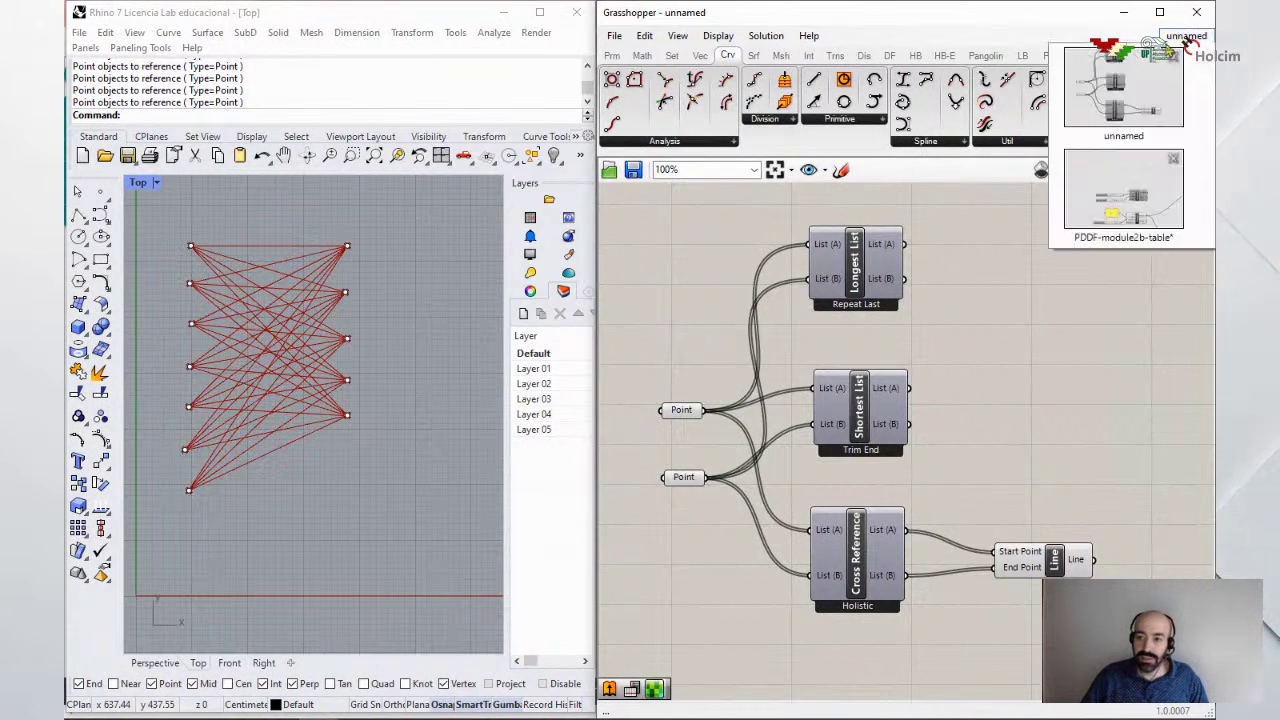
click(1130, 193)
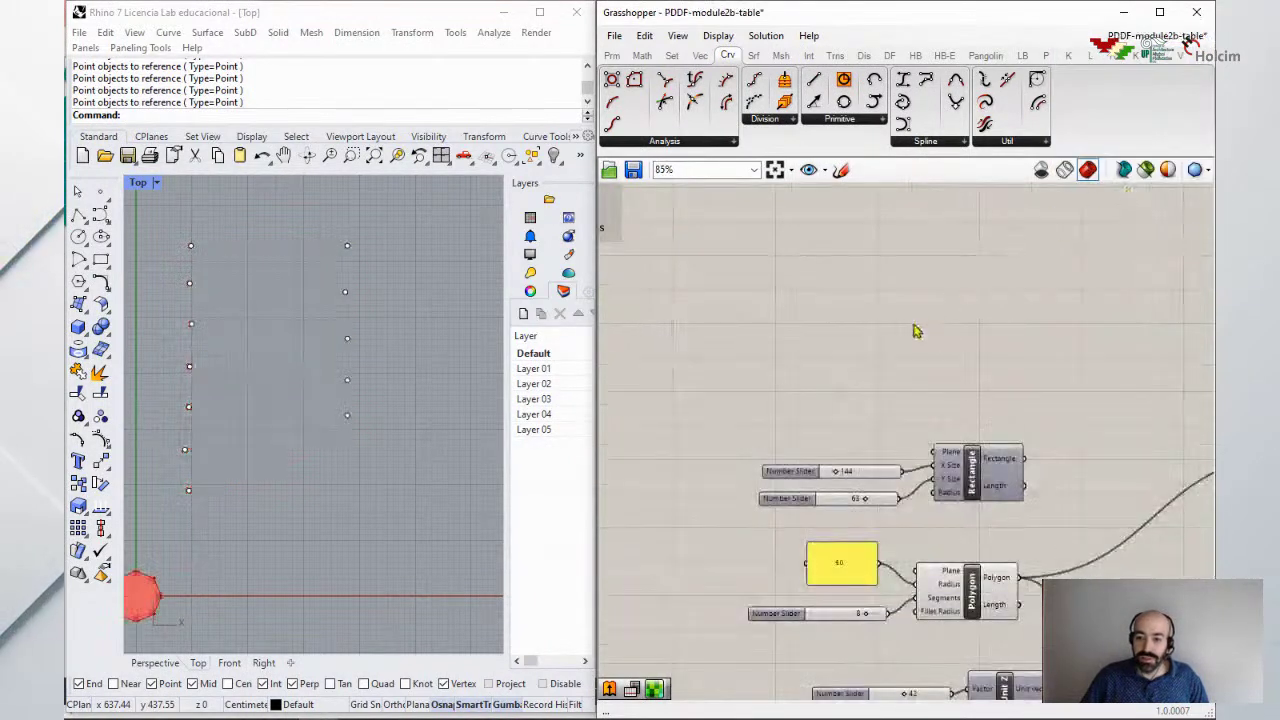
right_drag(825, 343, 903, 455)
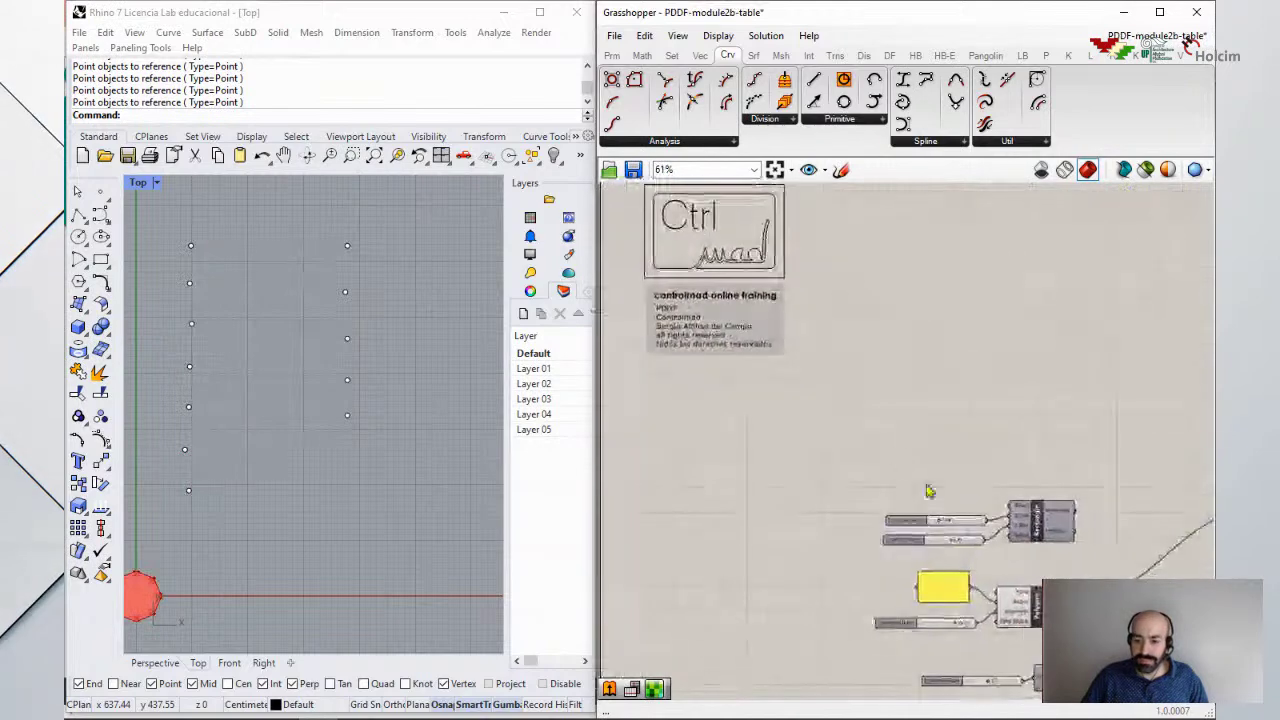
right_drag(1020, 508, 997, 371)
scroll(1043, 455, up, 3)
right_drag(1107, 462, 983, 445)
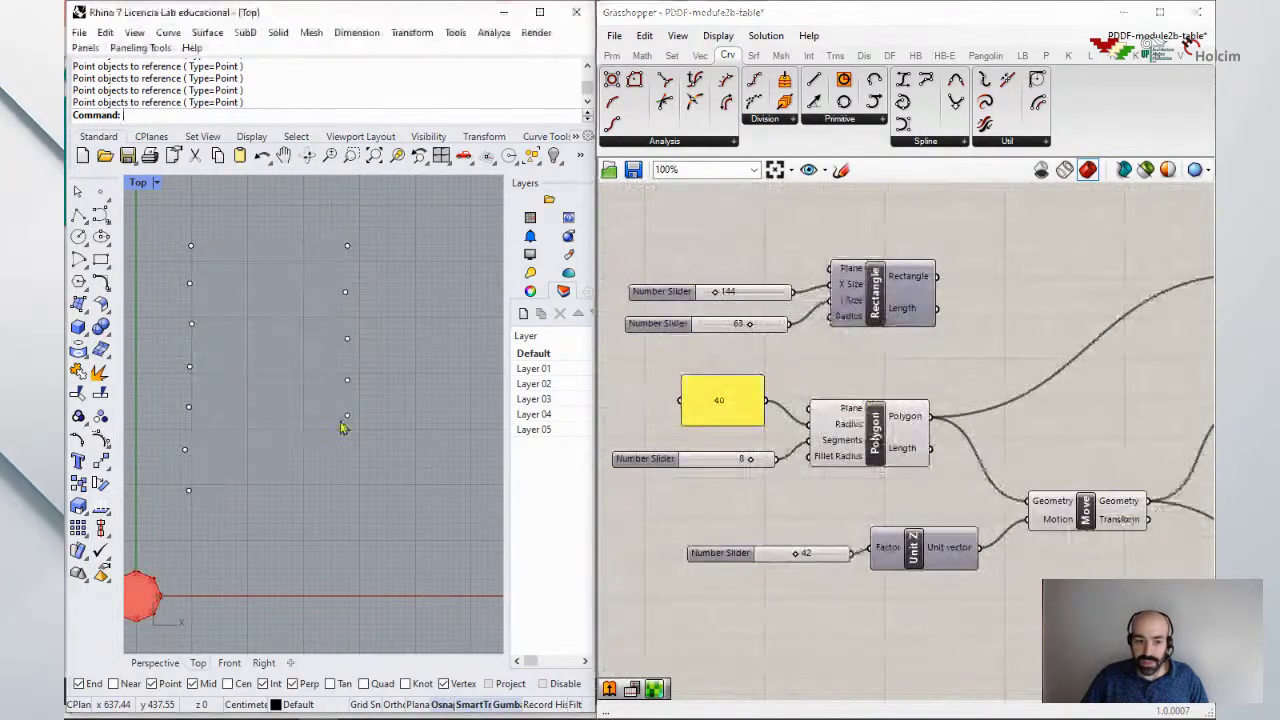
Step: Switch Rhino from the maximized Top viewport to a maximized Perspective viewport
right_drag(168, 448, 383, 391)
scroll(220, 331, down, 4)
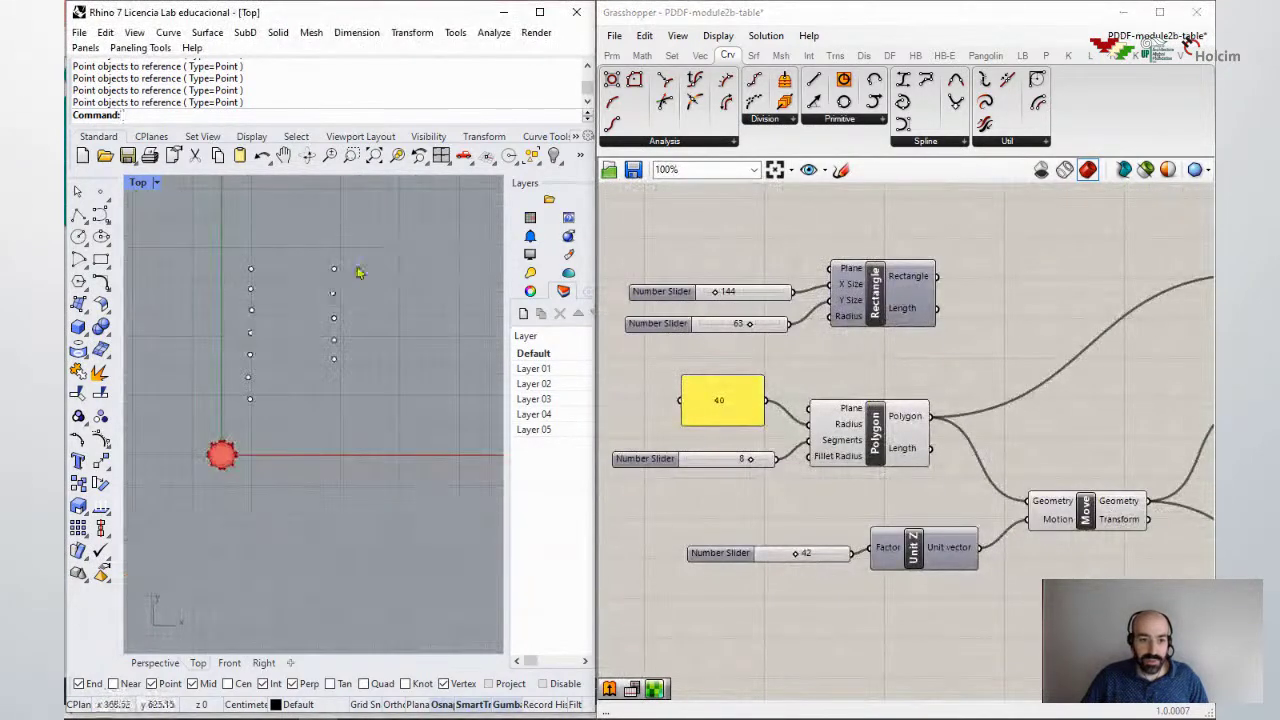
drag(376, 227, 212, 414)
click(351, 446)
double_click(146, 184)
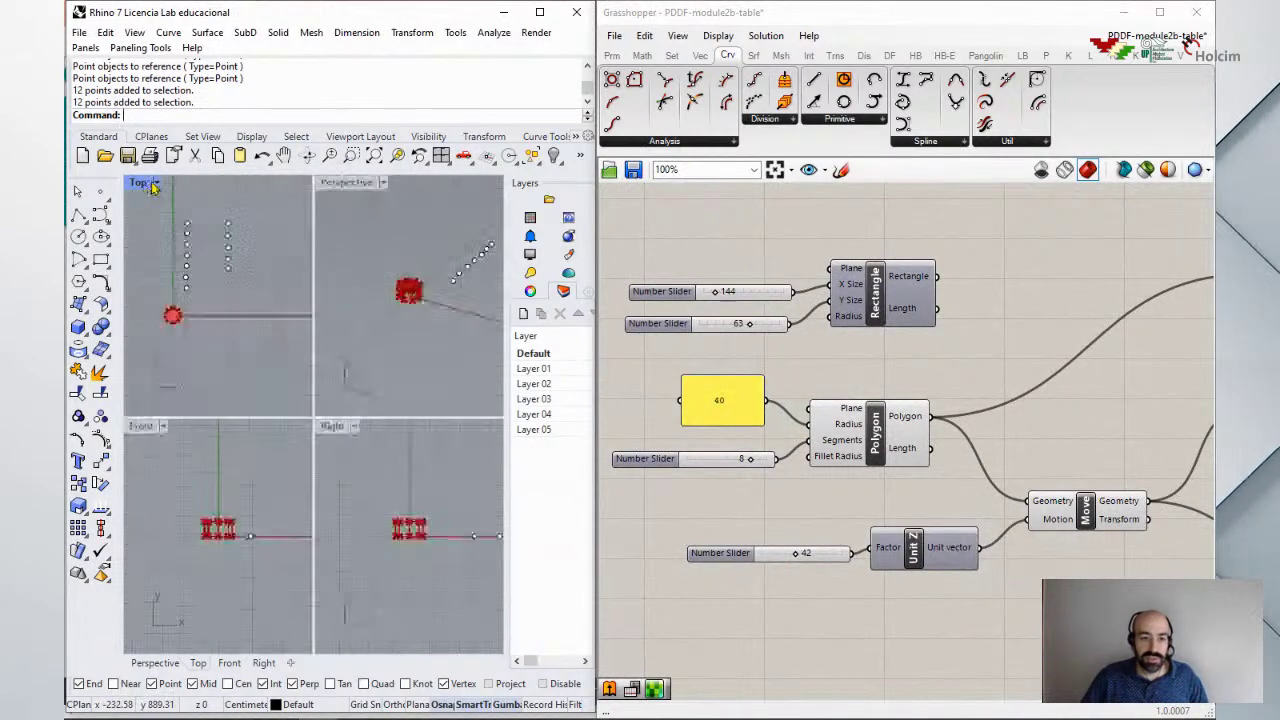
double_click(357, 185)
right_drag(374, 297, 191, 318)
scroll(191, 318, down, 6)
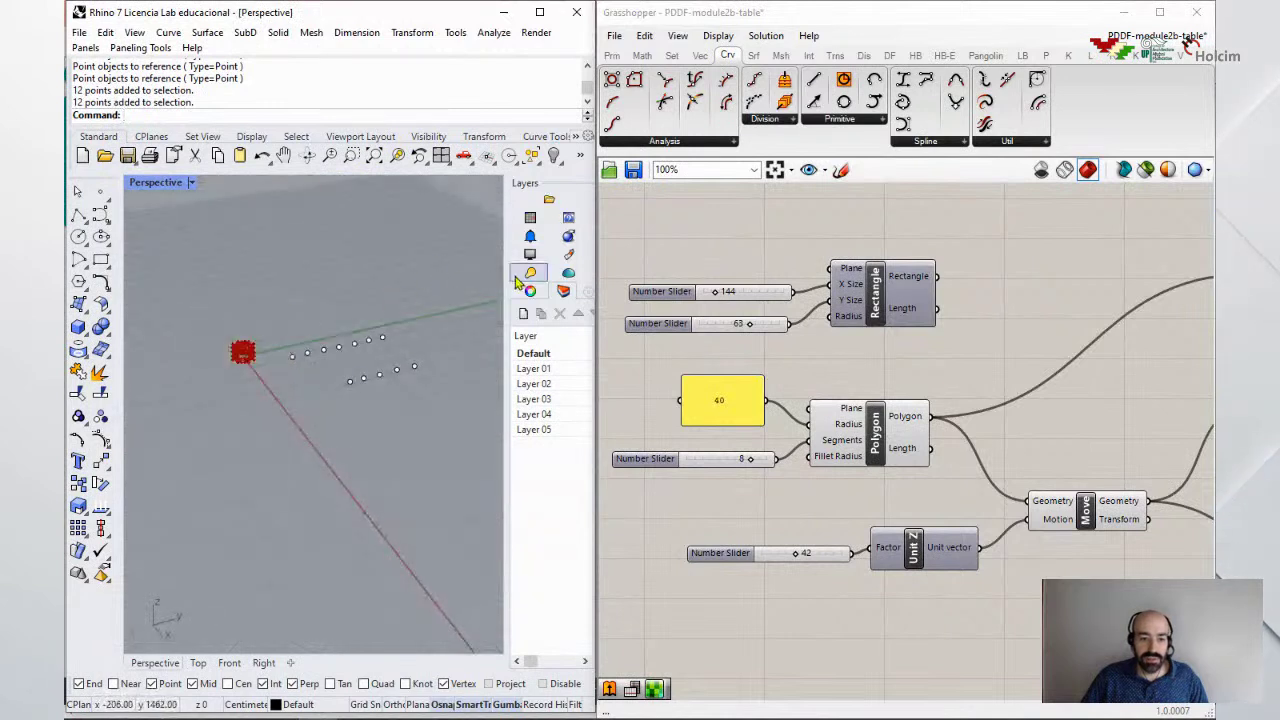
Step: Select both rows of reference points in the Perspective viewport and hide them so only the table preview remains
drag(285, 405, 284, 400)
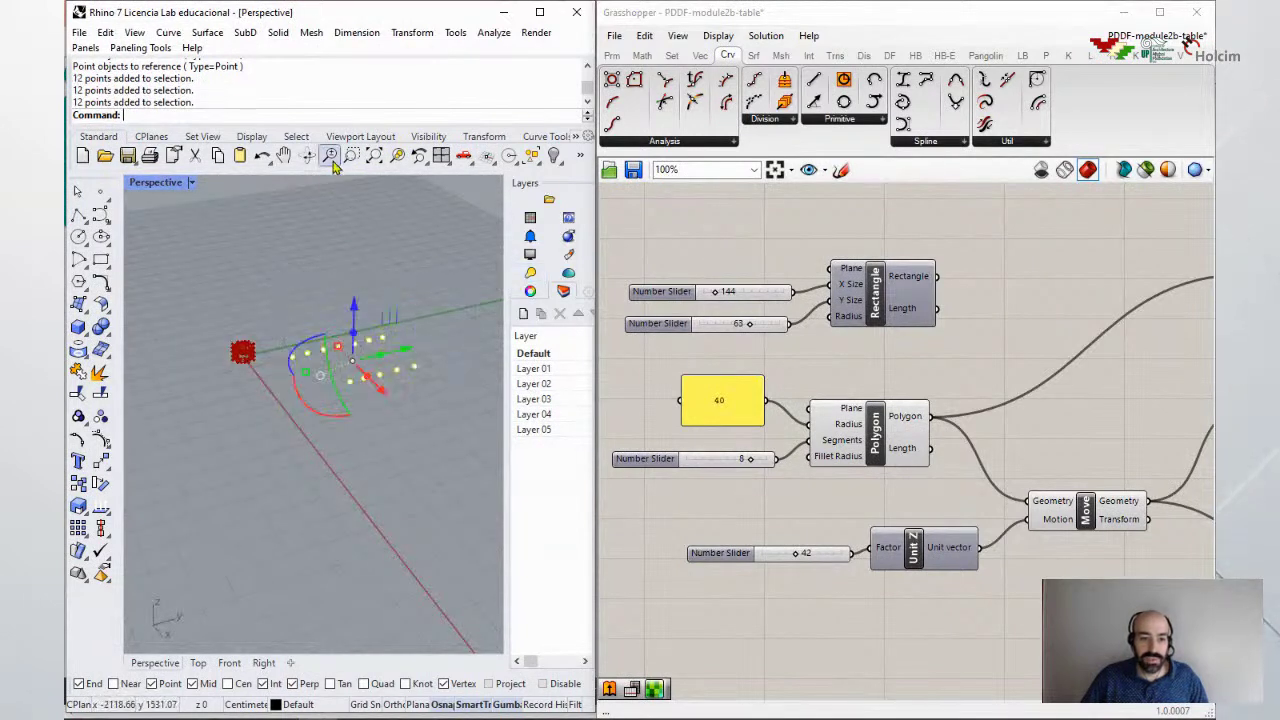
click(553, 172)
right_drag(380, 320, 418, 287)
right_drag(228, 392, 290, 422)
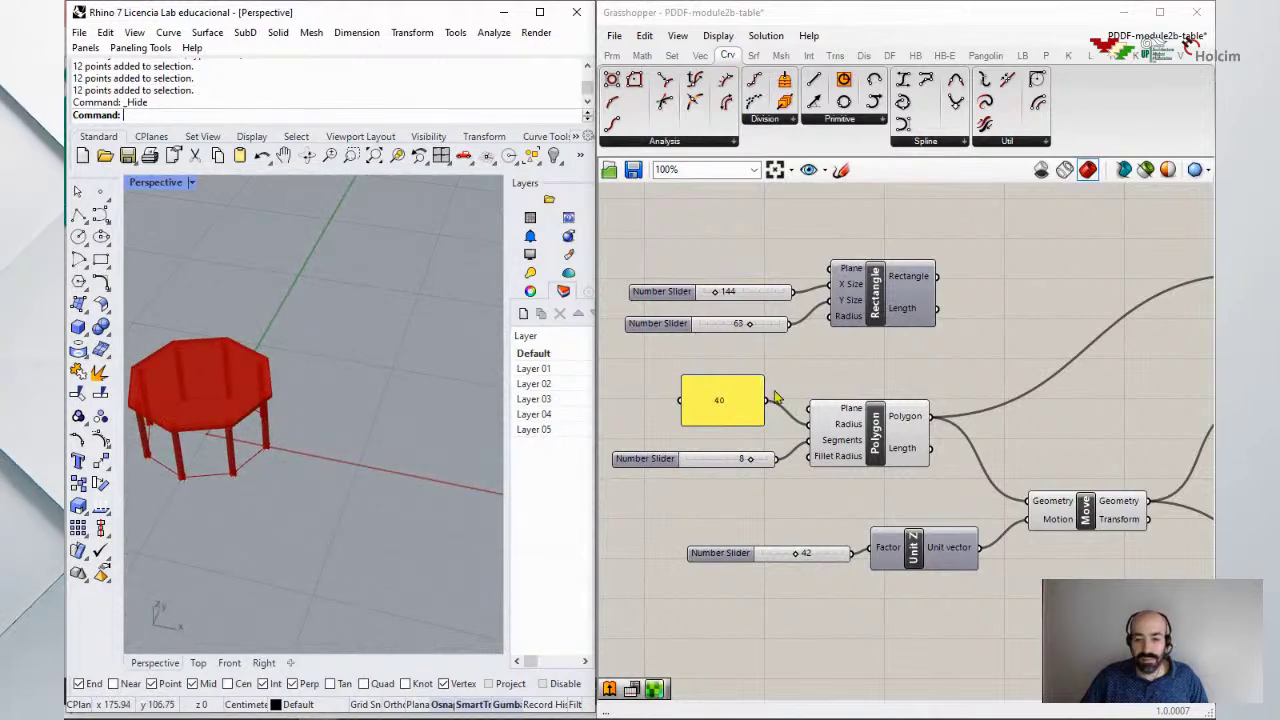
Step: Move the Polygon's Segments slider and its Radius panel lower on the canvas
right_drag(866, 358, 948, 365)
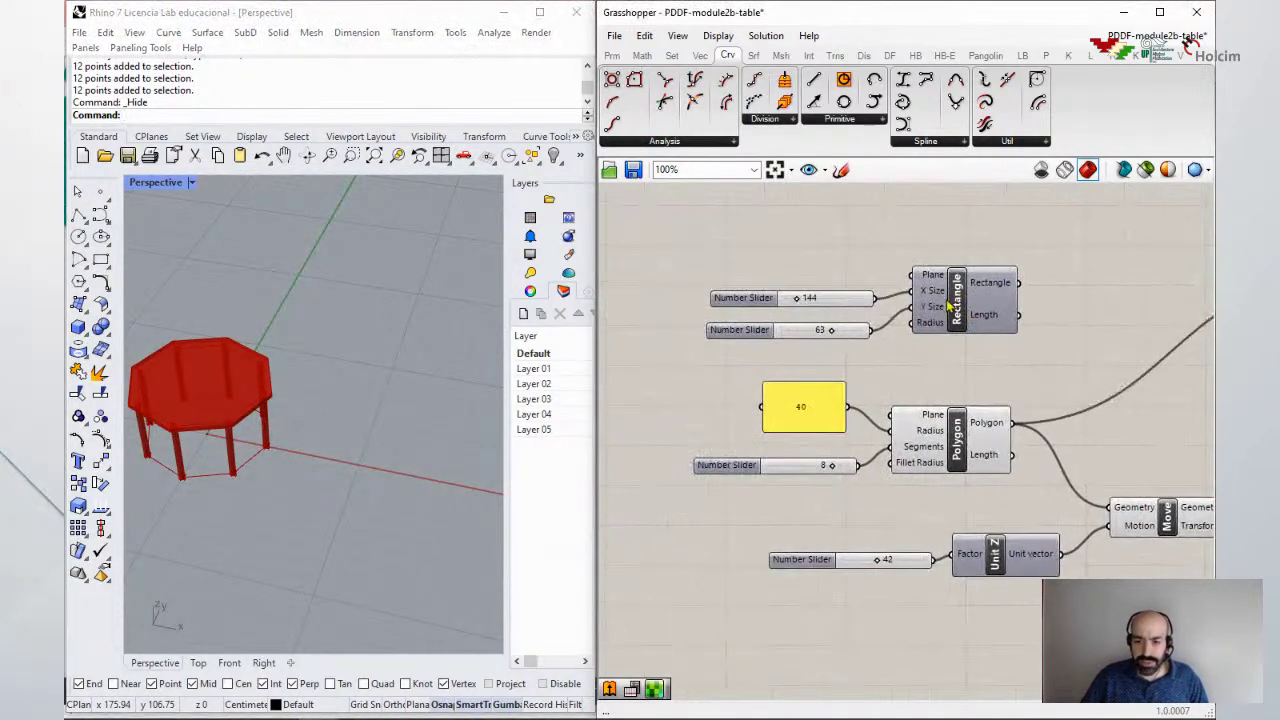
right_drag(446, 409, 368, 405)
scroll(431, 397, down, 5)
right_drag(1018, 485, 980, 465)
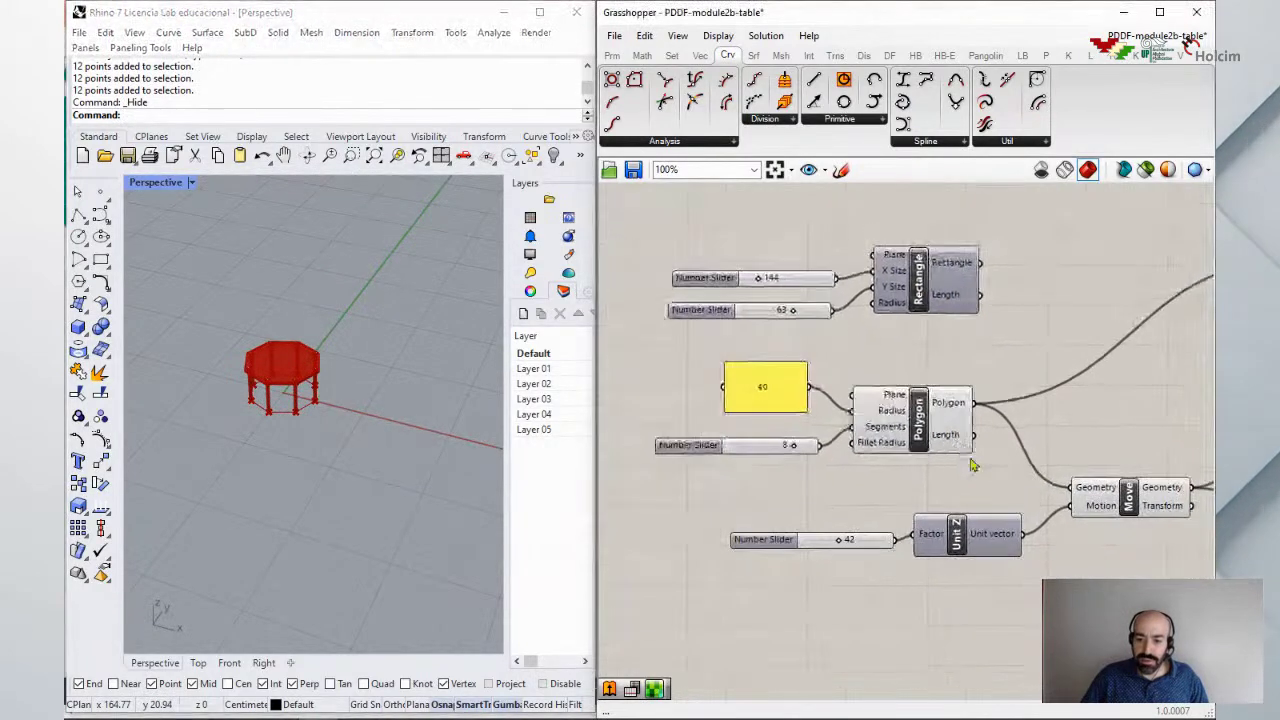
click(725, 484)
drag(723, 484, 725, 503)
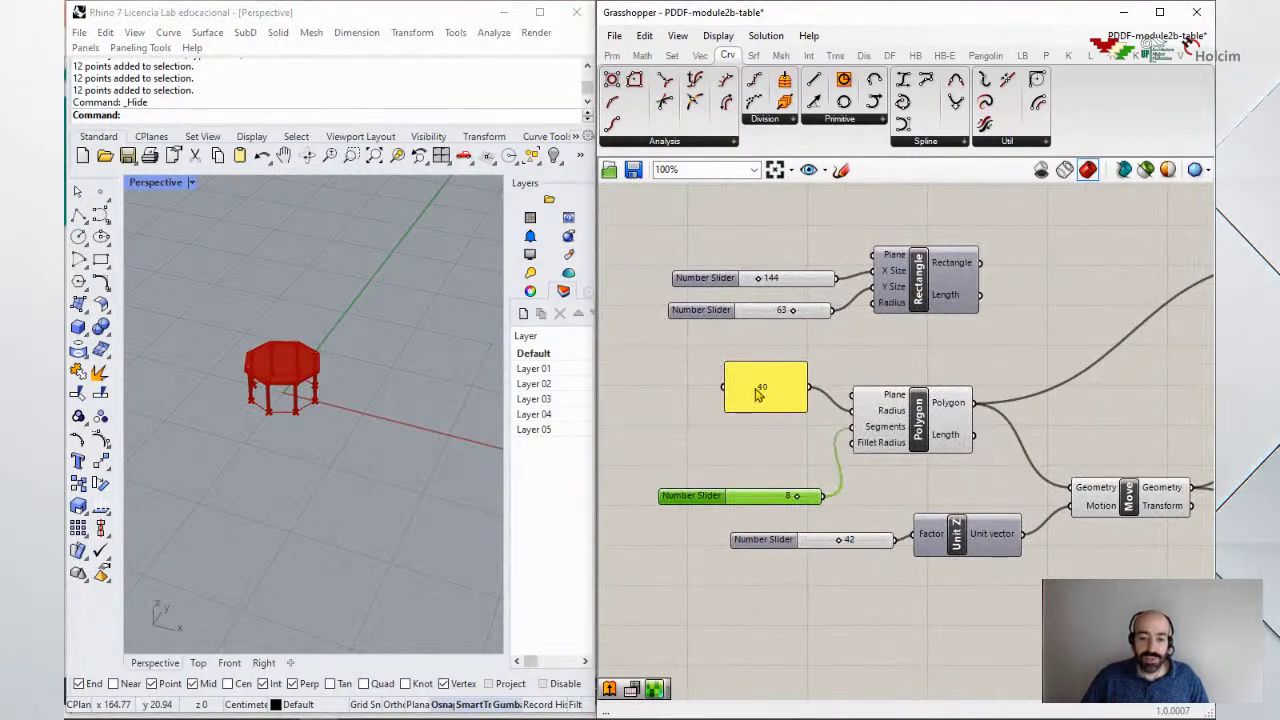
drag(756, 388, 743, 430)
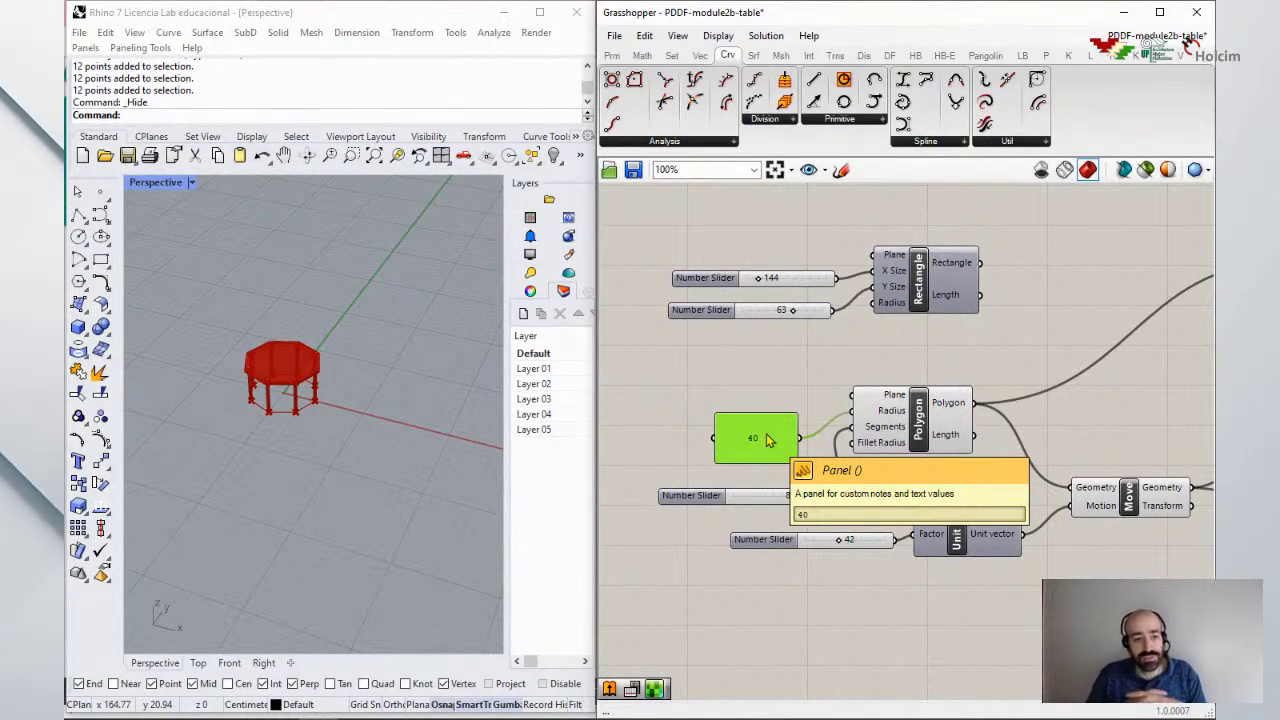
Step: Set the Polygon's Segments slider to 4 to make the table four-sided
scroll(733, 511, up, 5)
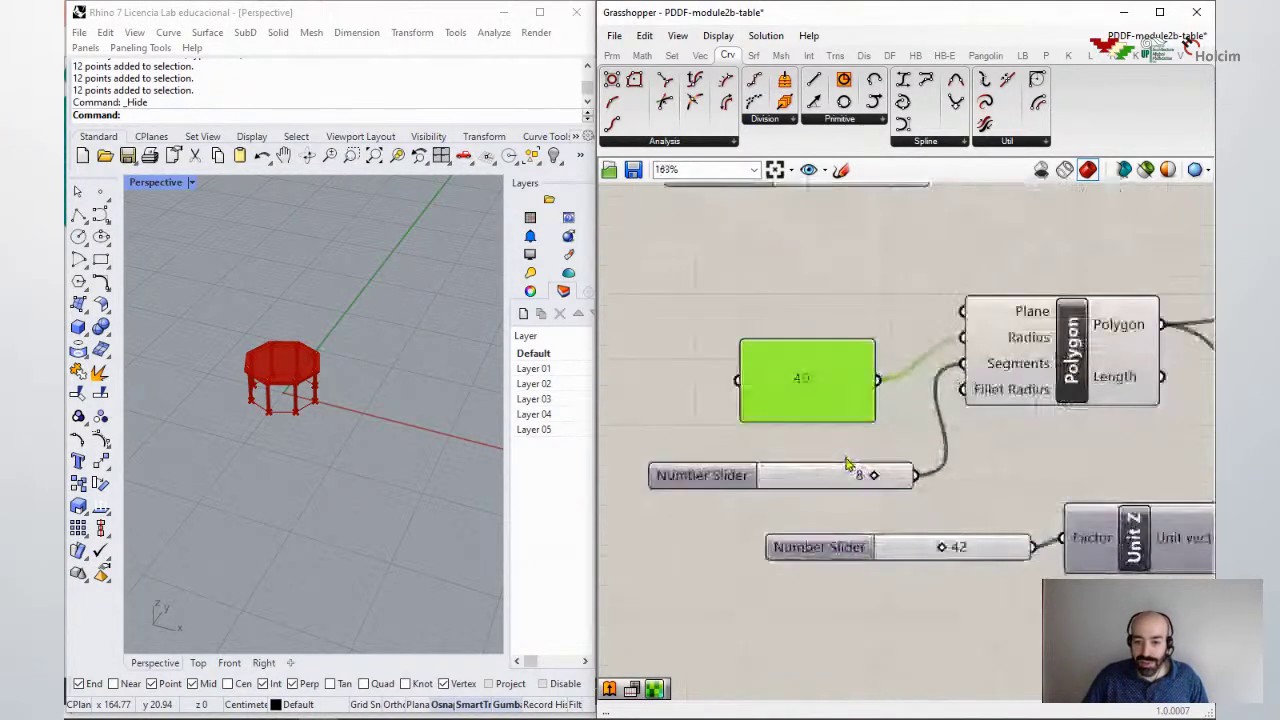
drag(876, 477, 803, 476)
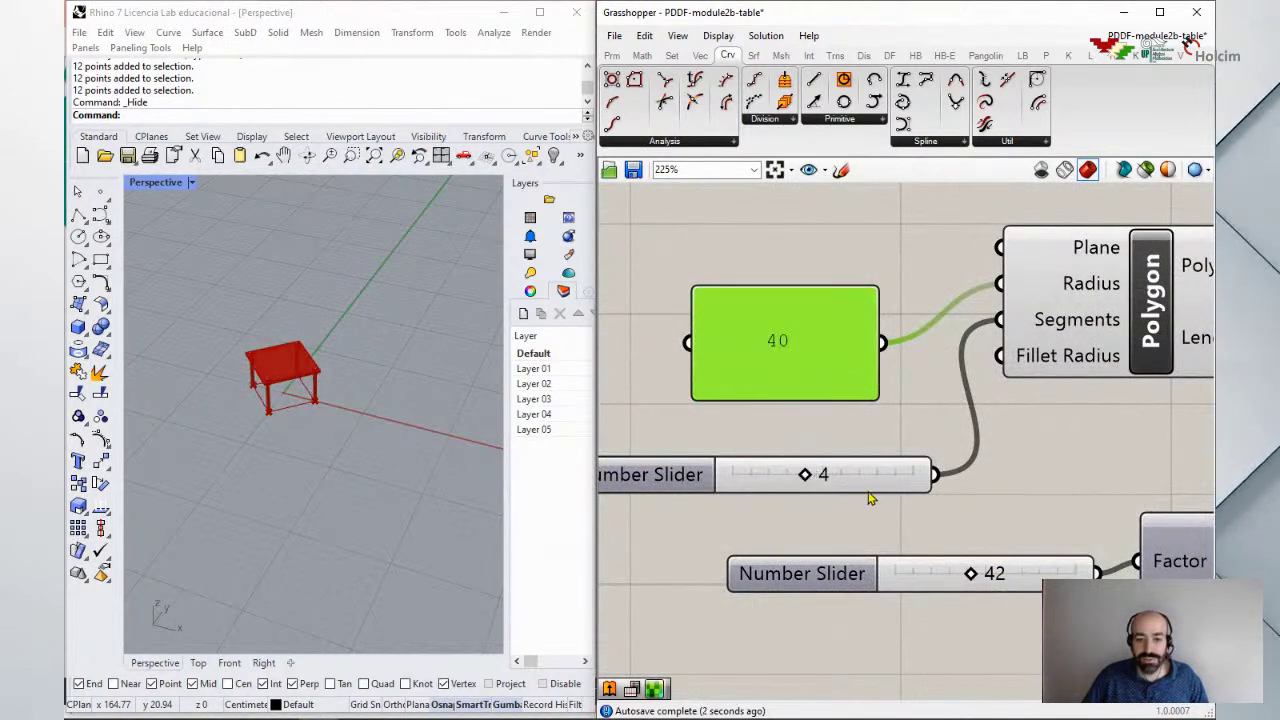
right_drag(920, 423, 916, 465)
right_drag(398, 407, 404, 424)
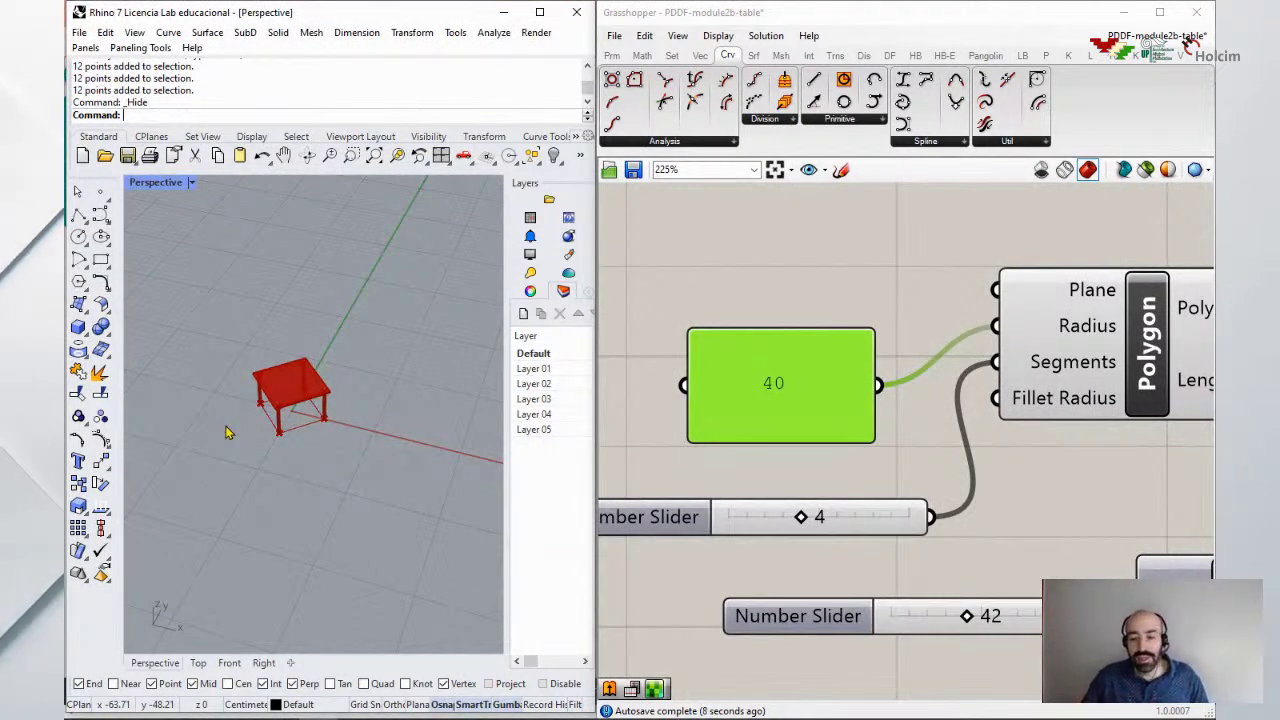
right_drag(866, 400, 940, 426)
scroll(889, 415, down, 2)
right_drag(1069, 427, 1003, 457)
drag(820, 438, 820, 455)
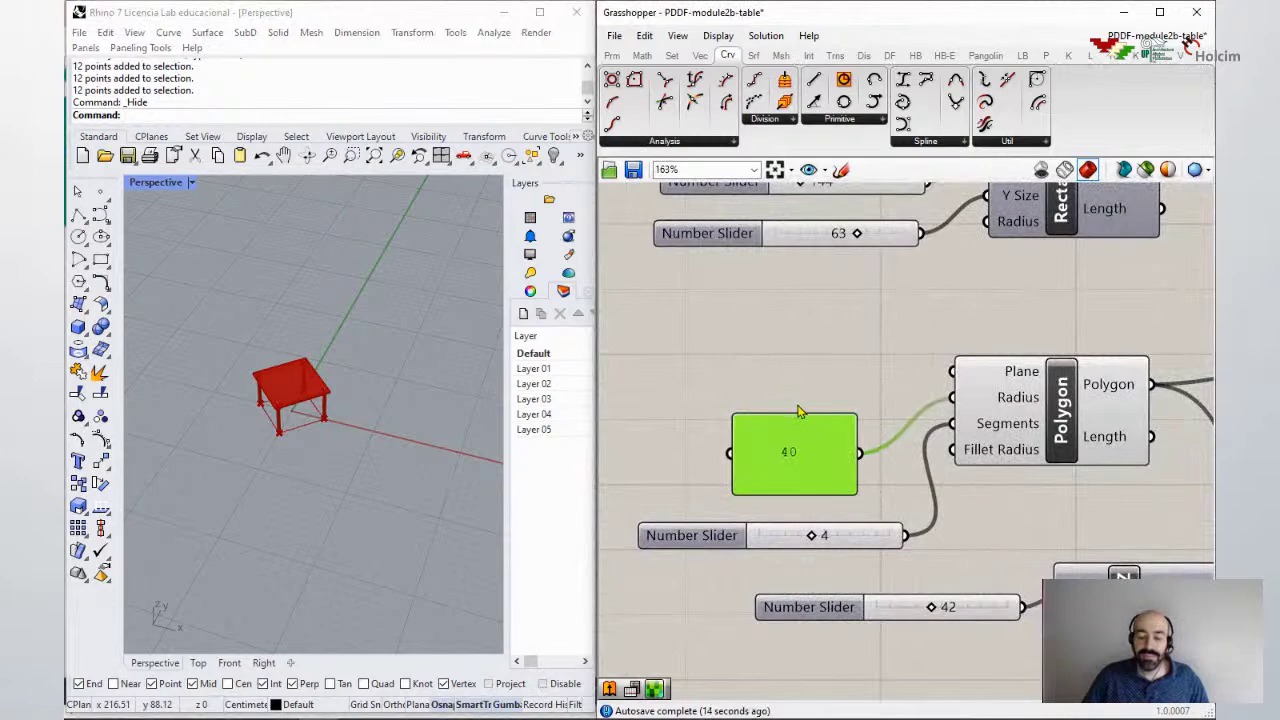
Step: Add a Square 2D grid component in the empty canvas area before the Rectangle and Polygon inputs
right_drag(793, 410, 990, 433)
scroll(988, 408, down, 3)
right_drag(873, 380, 907, 398)
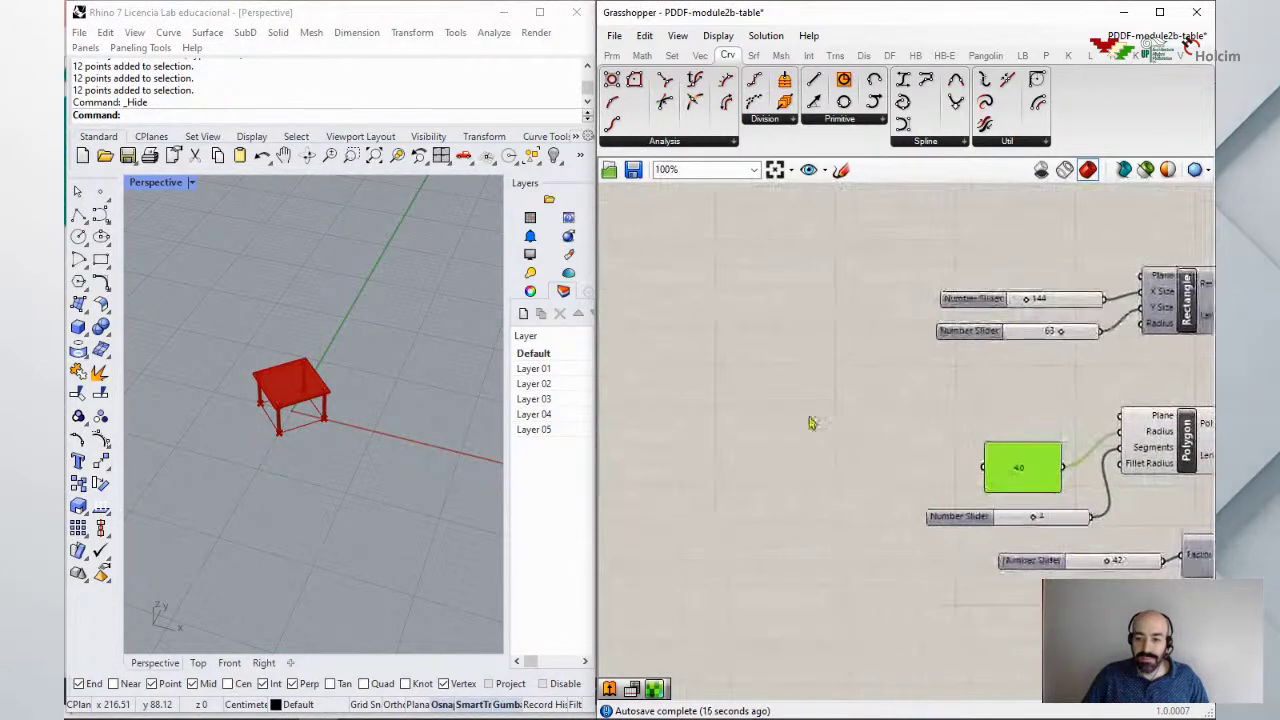
double_click(787, 423)
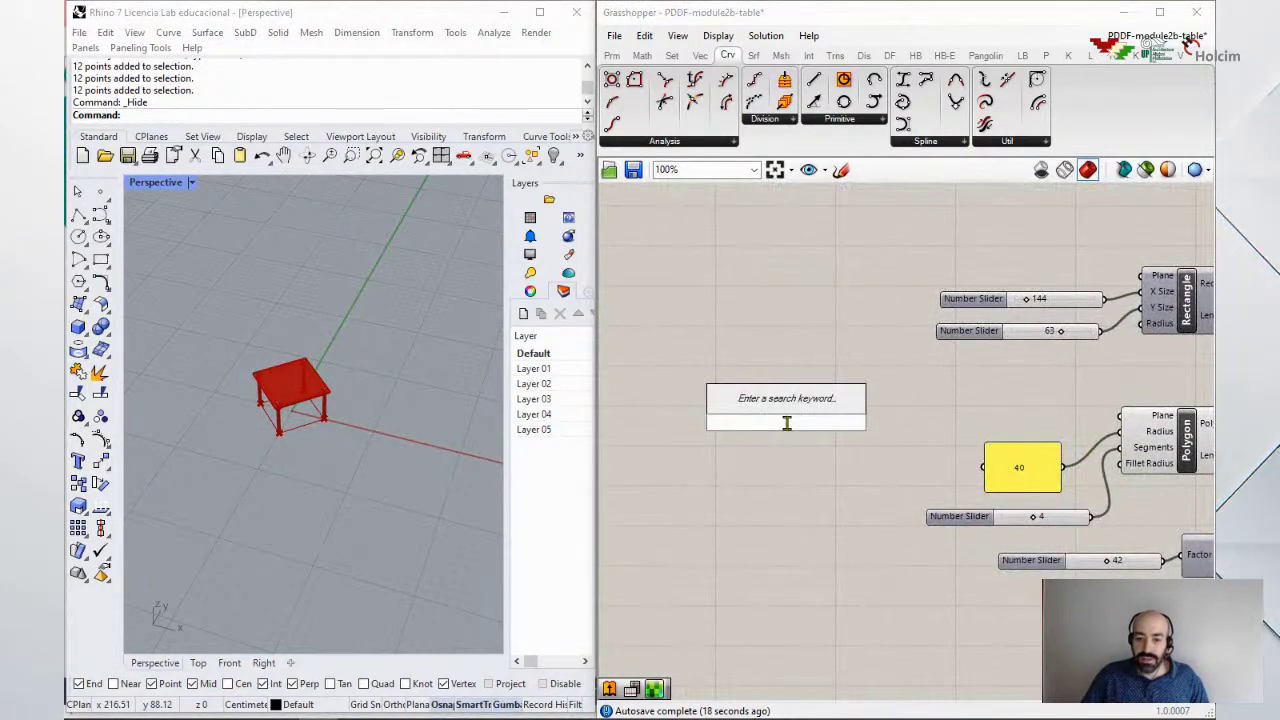
text(sq)
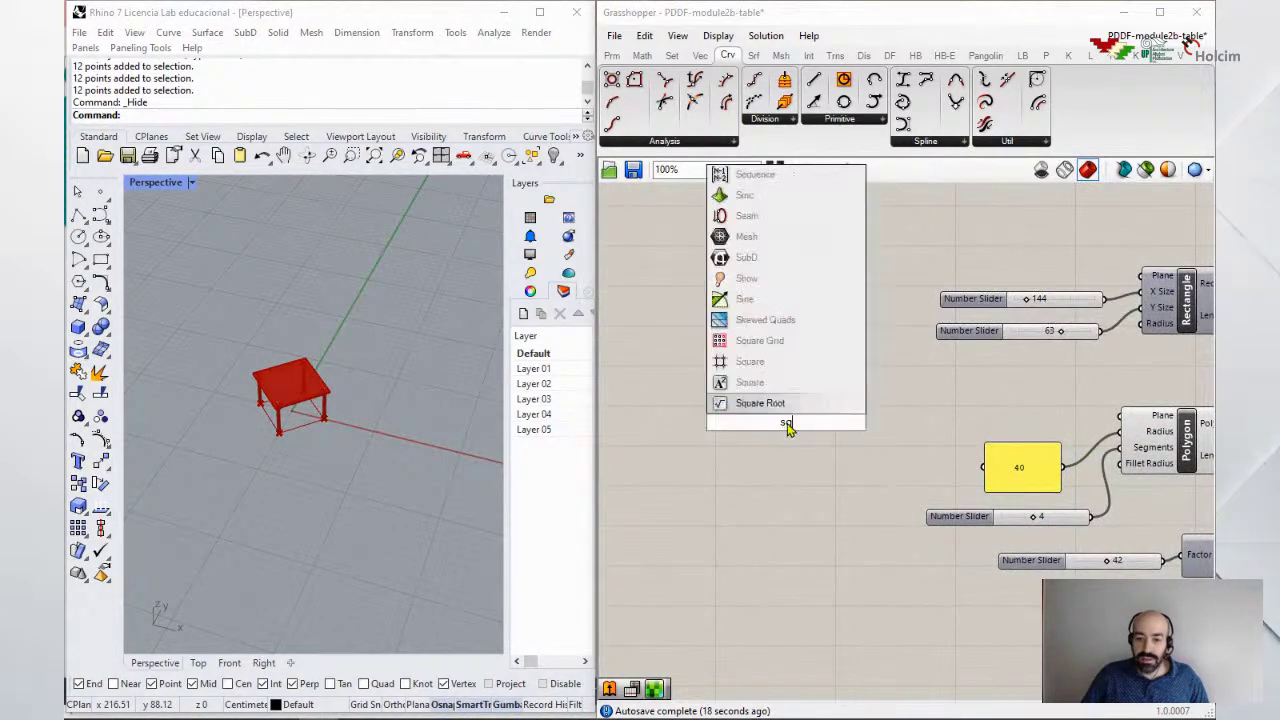
click(779, 369)
right_drag(744, 370, 897, 322)
scroll(942, 375, up, 3)
click(942, 375)
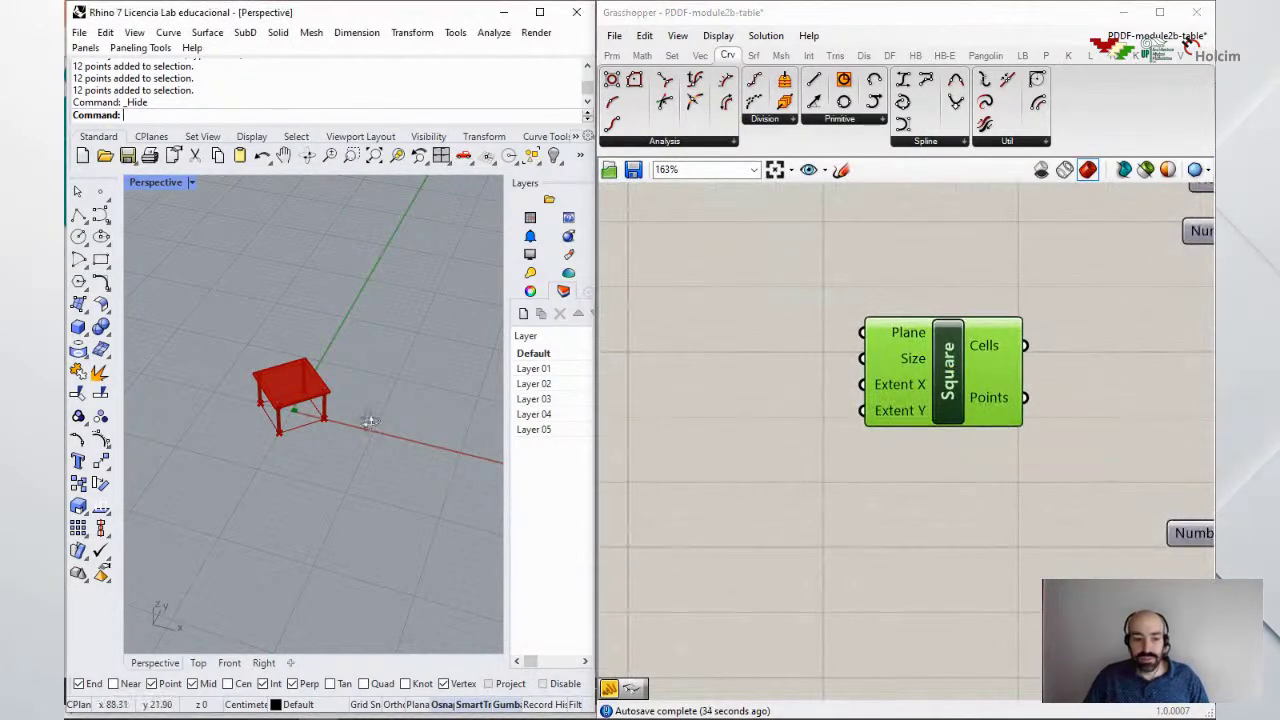
Step: Compare the default square grid's size with the table in the Perspective viewport and review the Square component's Size input
right_drag(371, 423, 285, 448)
scroll(285, 445, up, 5)
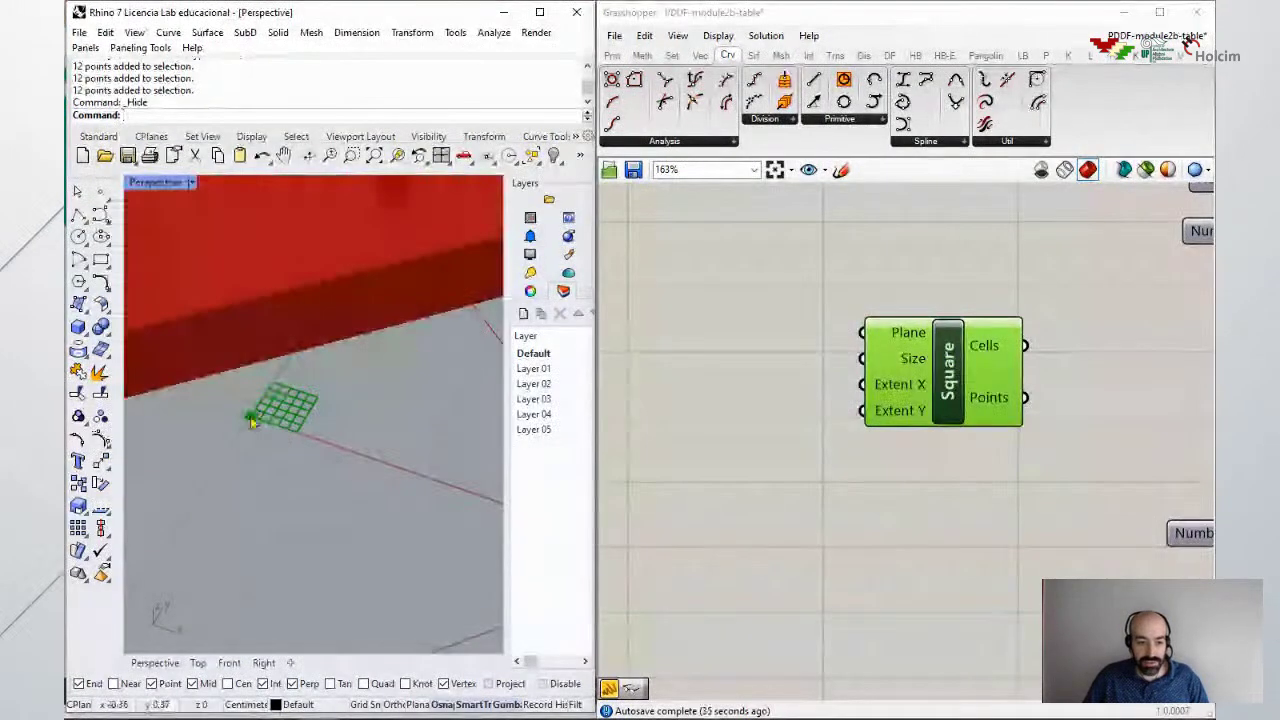
scroll(252, 421, down, 4)
scroll(256, 425, up, 2)
scroll(256, 425, down, 5)
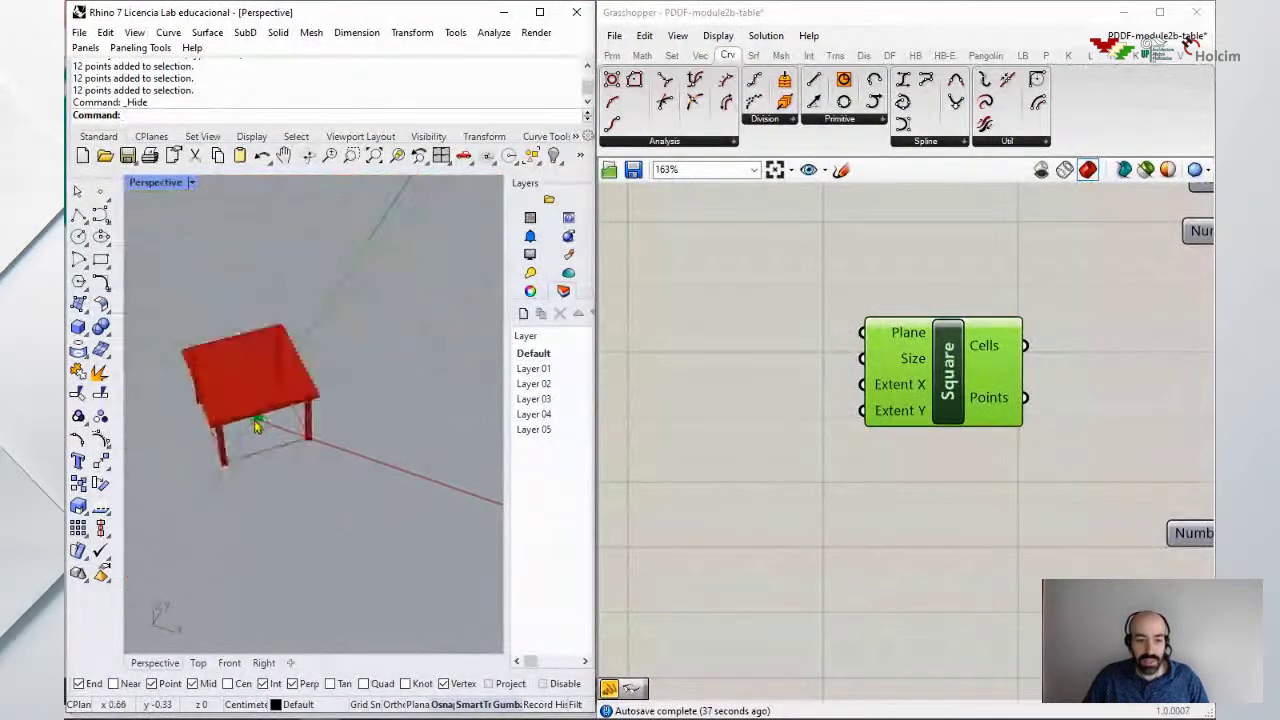
click(952, 365)
drag(952, 365, 954, 358)
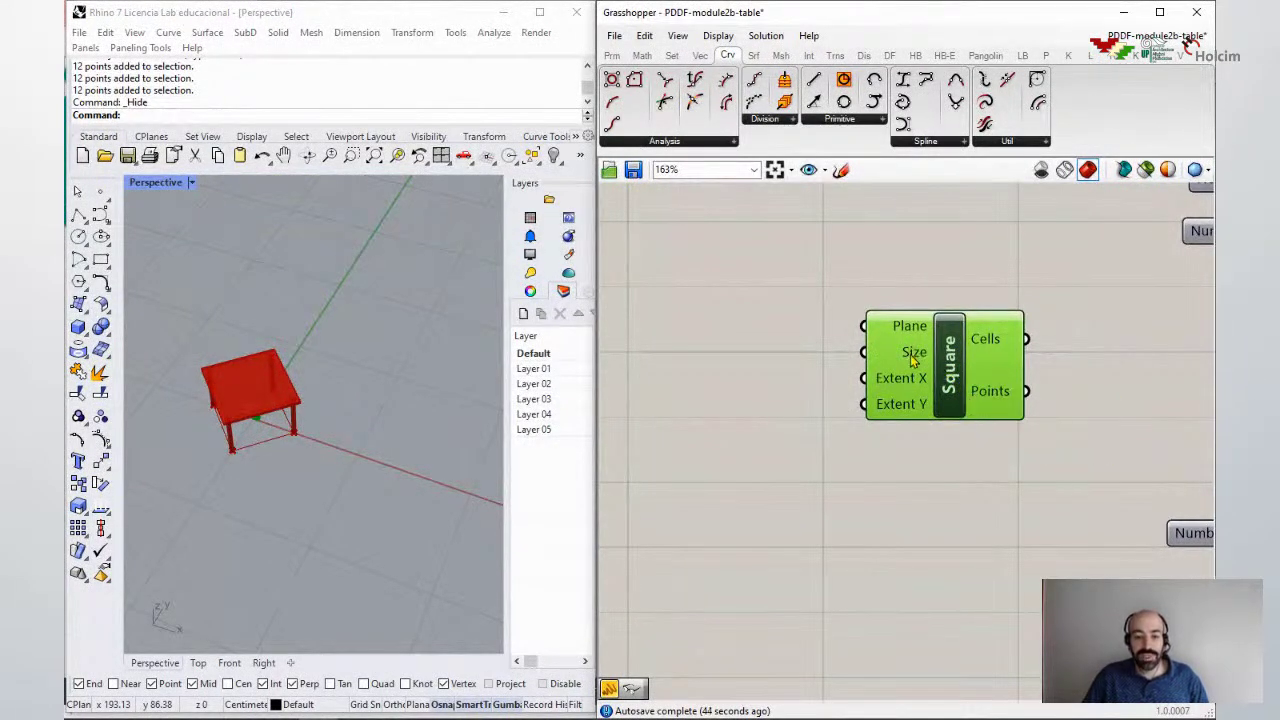
mouse_move(915, 362)
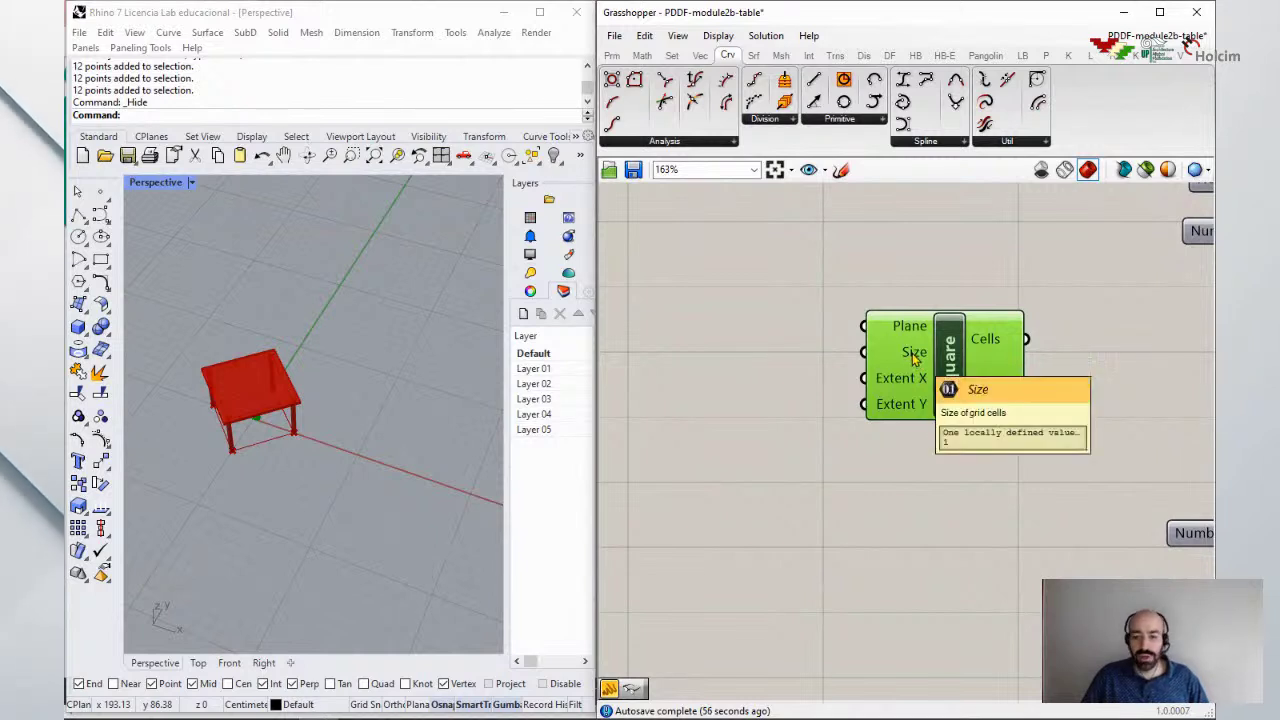
Step: Add a Panel containing 150 beside the Square component and shrink it to a compact size
double_click(744, 374)
text(pan)
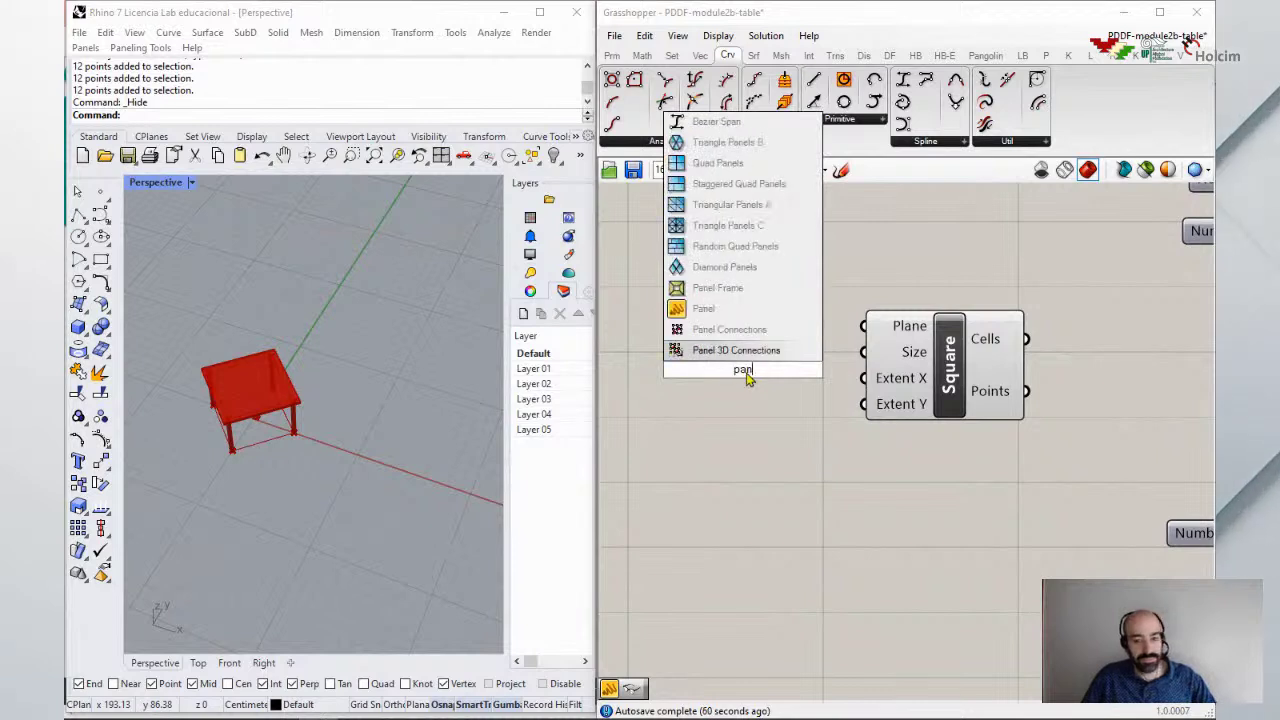
click(735, 312)
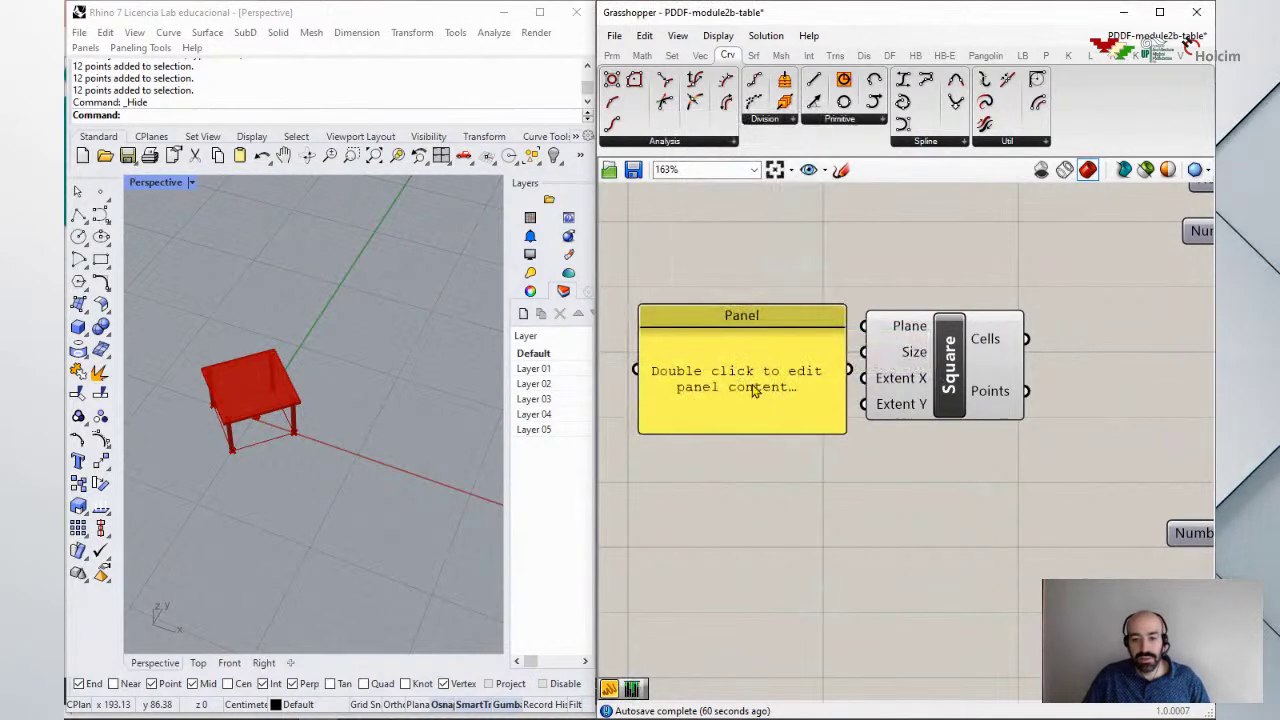
double_click(752, 380)
text(150)
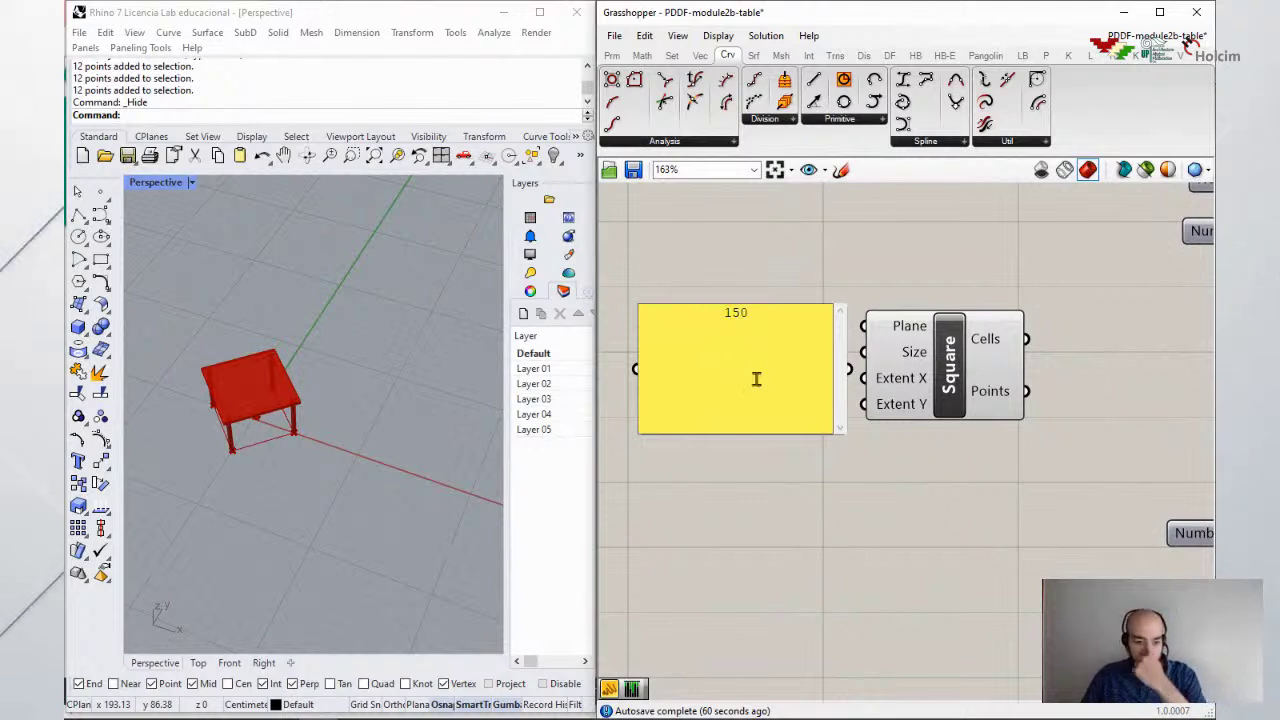
click(764, 288)
drag(823, 420, 741, 393)
Step: Place the 150 panel next to Square, wire it into the Size input and check the enlarged grid against the table
drag(690, 350, 769, 358)
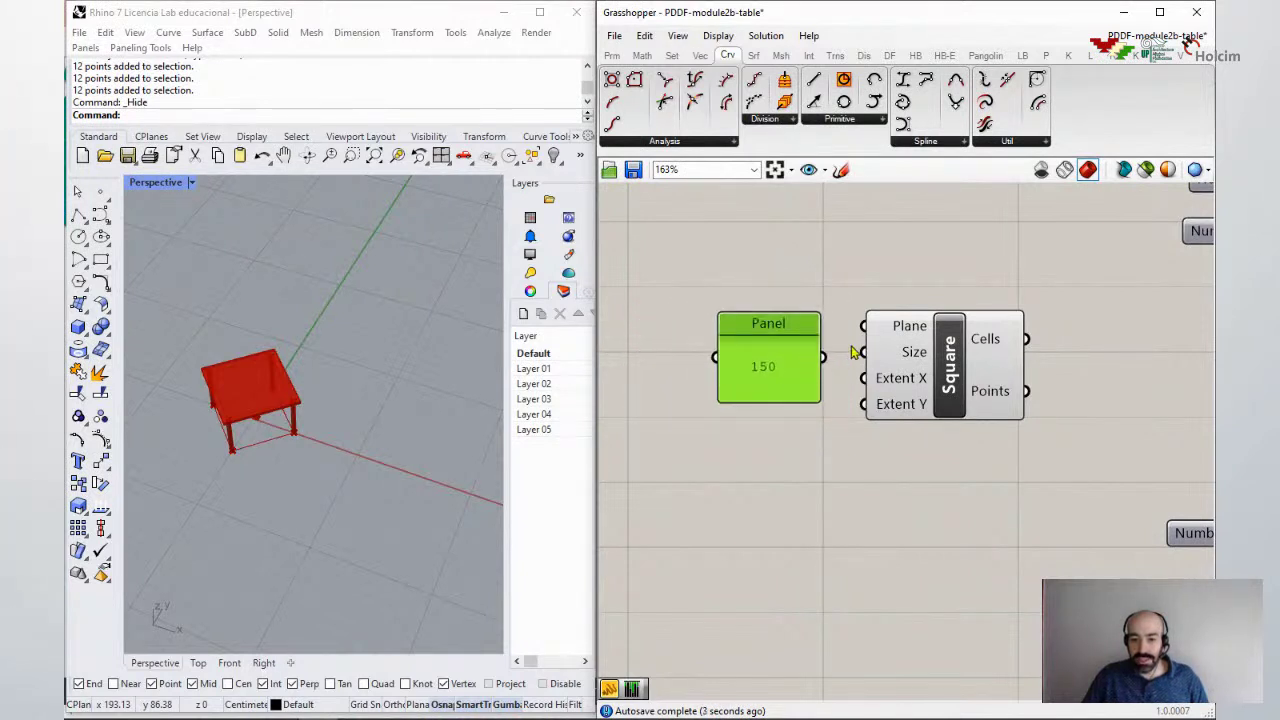
double_click(786, 370)
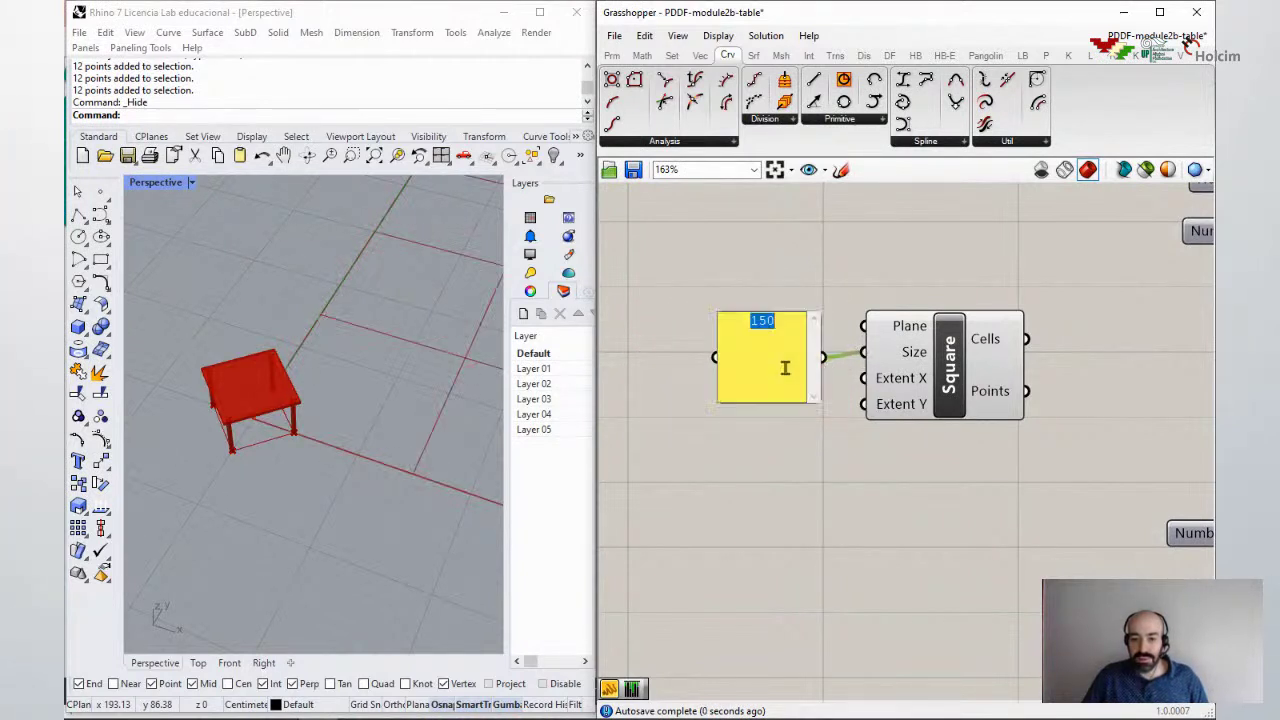
click(782, 324)
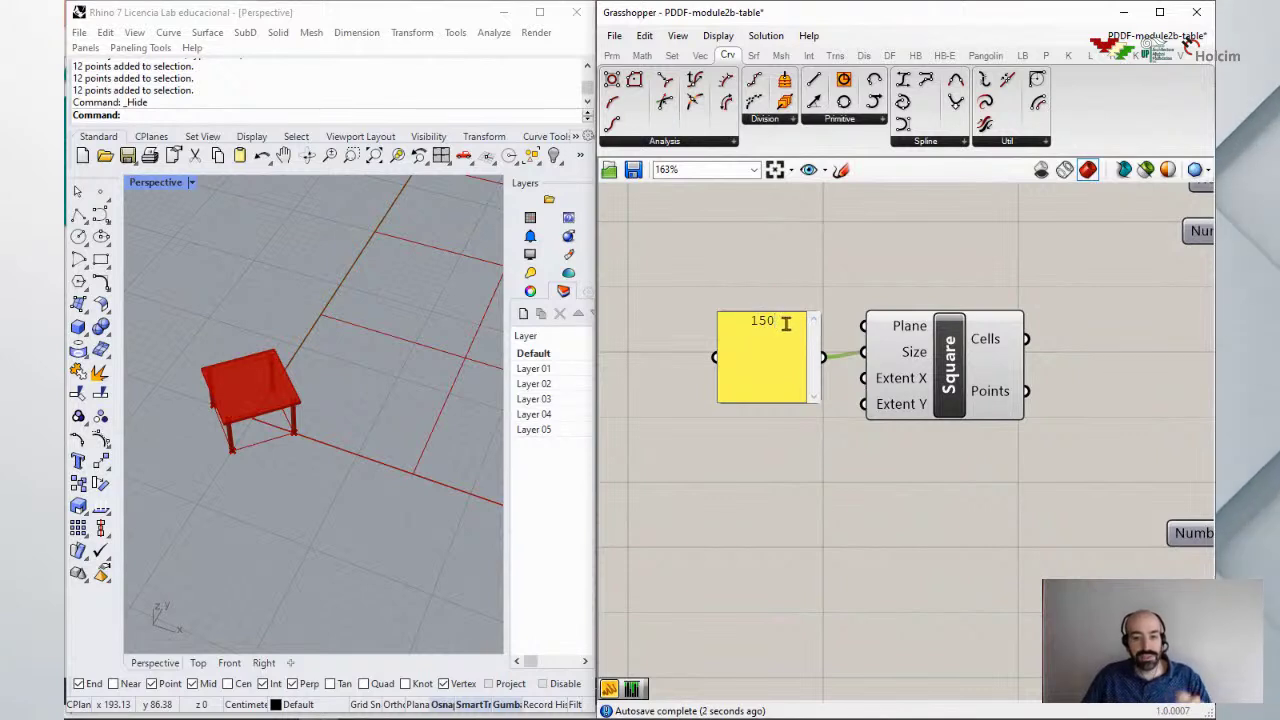
click(811, 290)
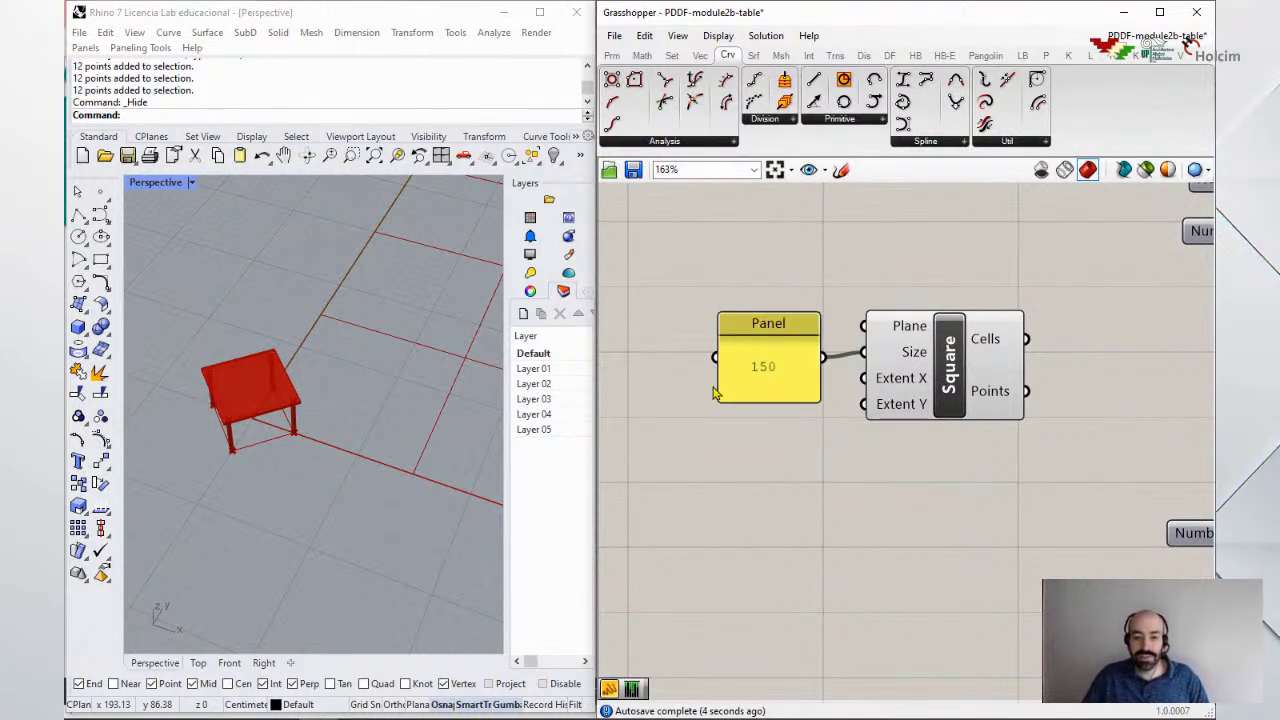
right_drag(447, 394, 385, 393)
scroll(260, 389, down, 6)
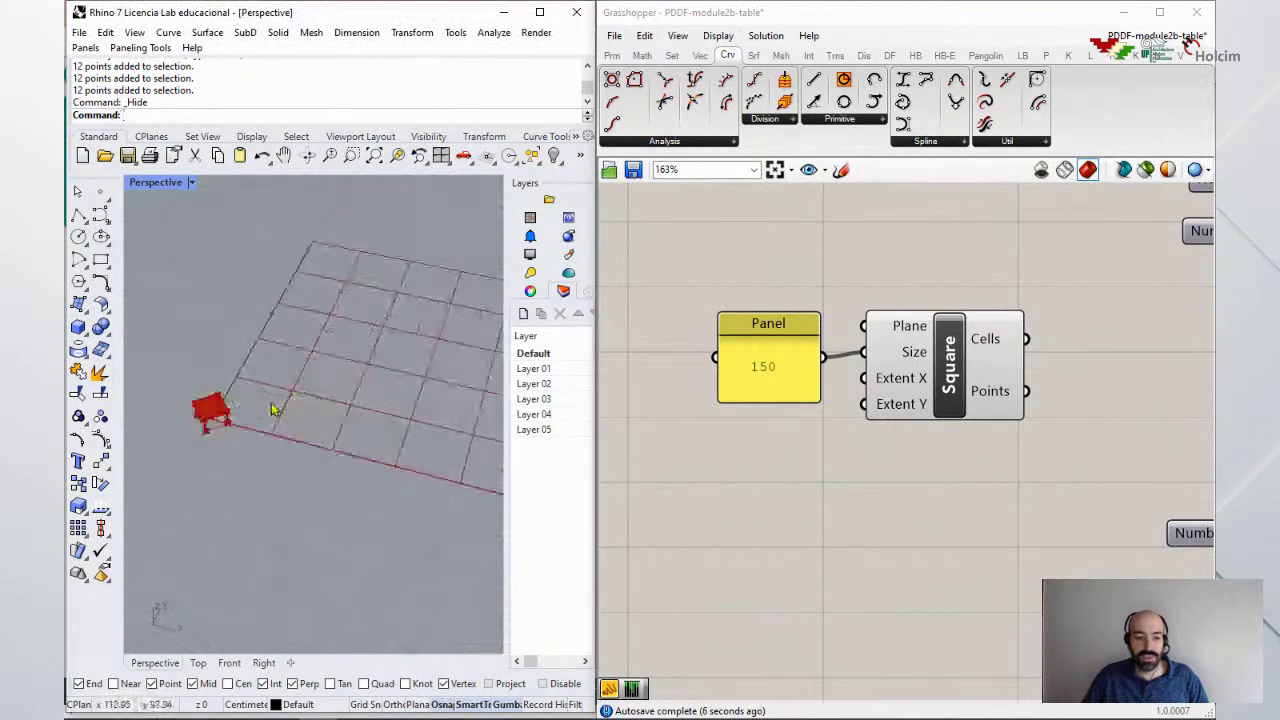
Step: Add a number slider created from 5, wire it into the Square component's Extent X input and set it to 3
drag(963, 378, 970, 384)
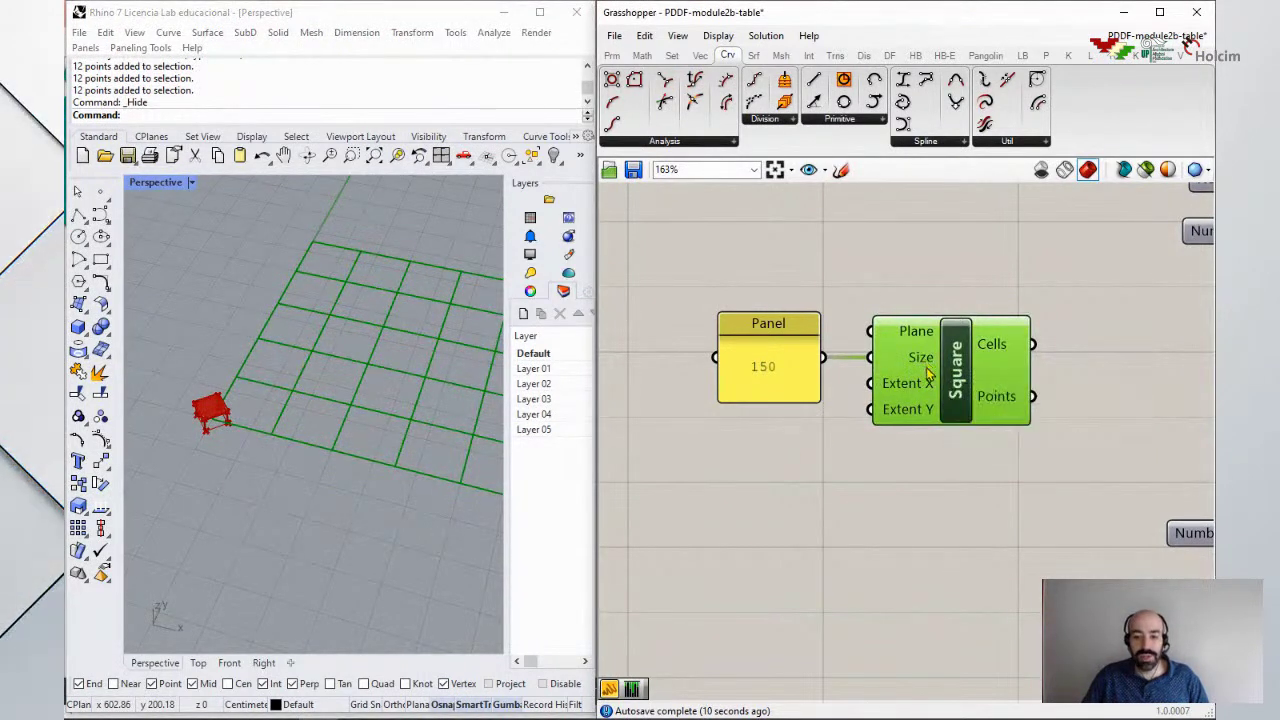
mouse_move(927, 392)
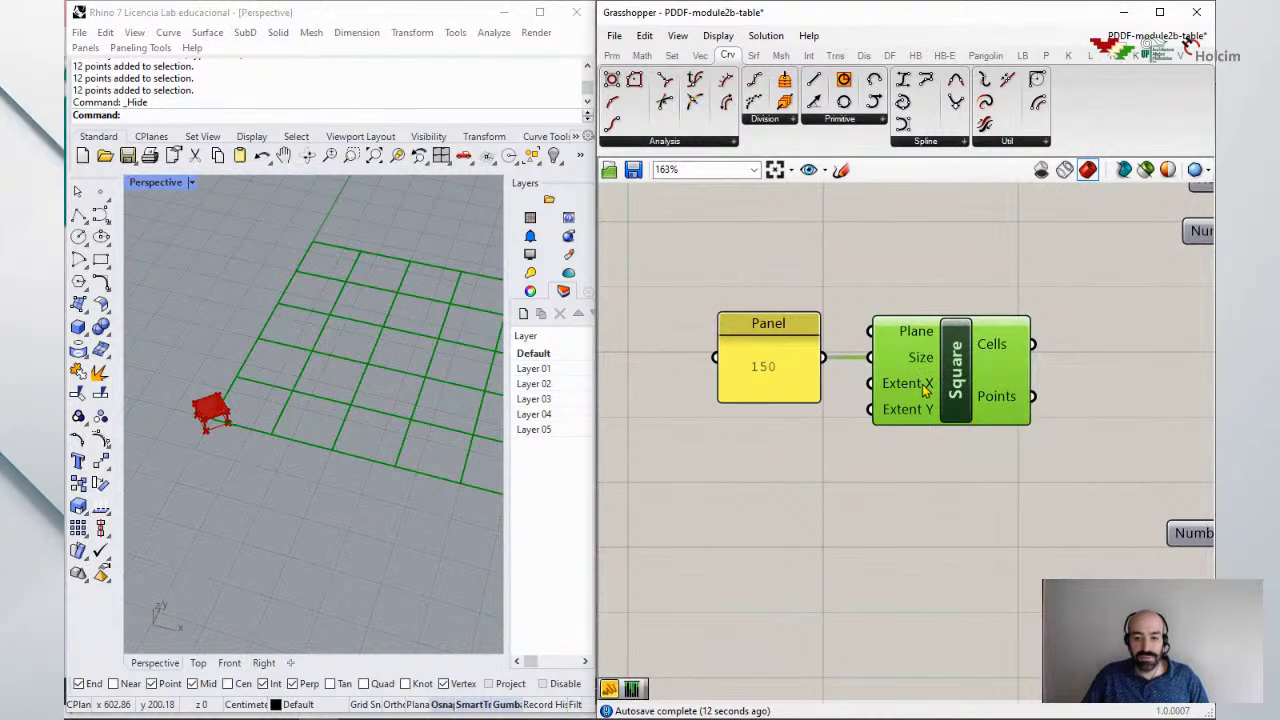
mouse_move(931, 414)
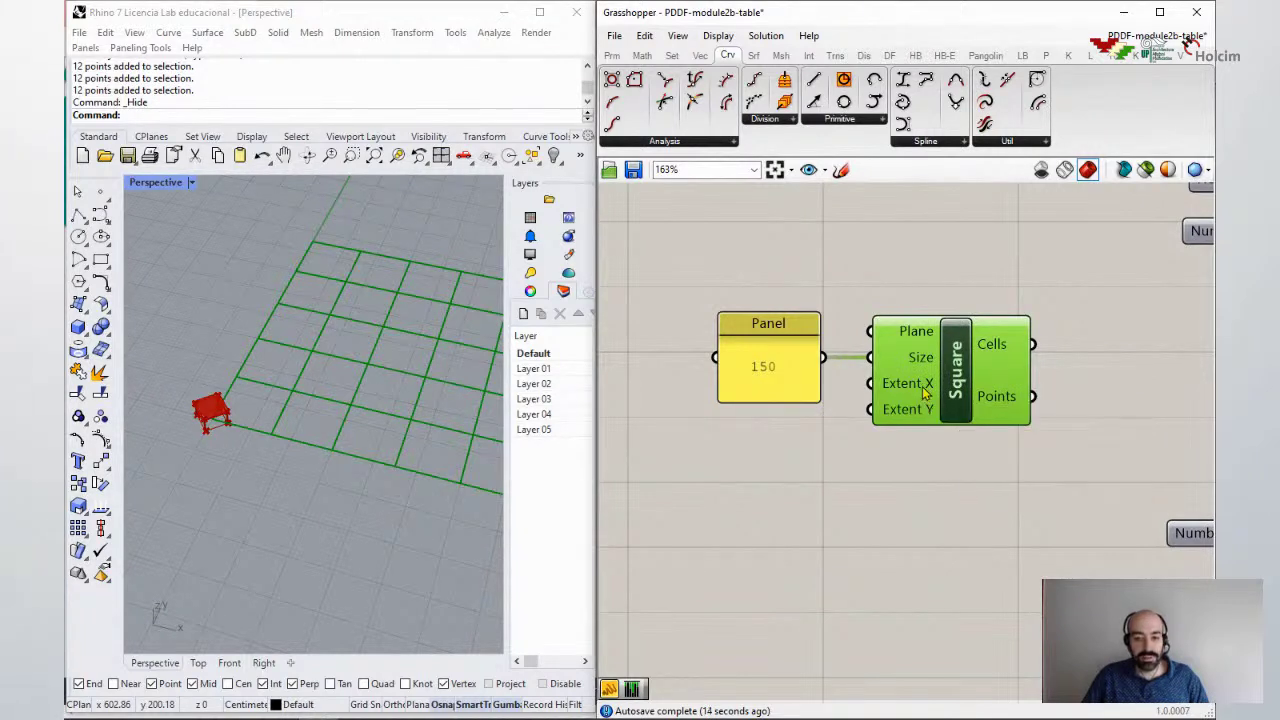
drag(960, 397, 987, 425)
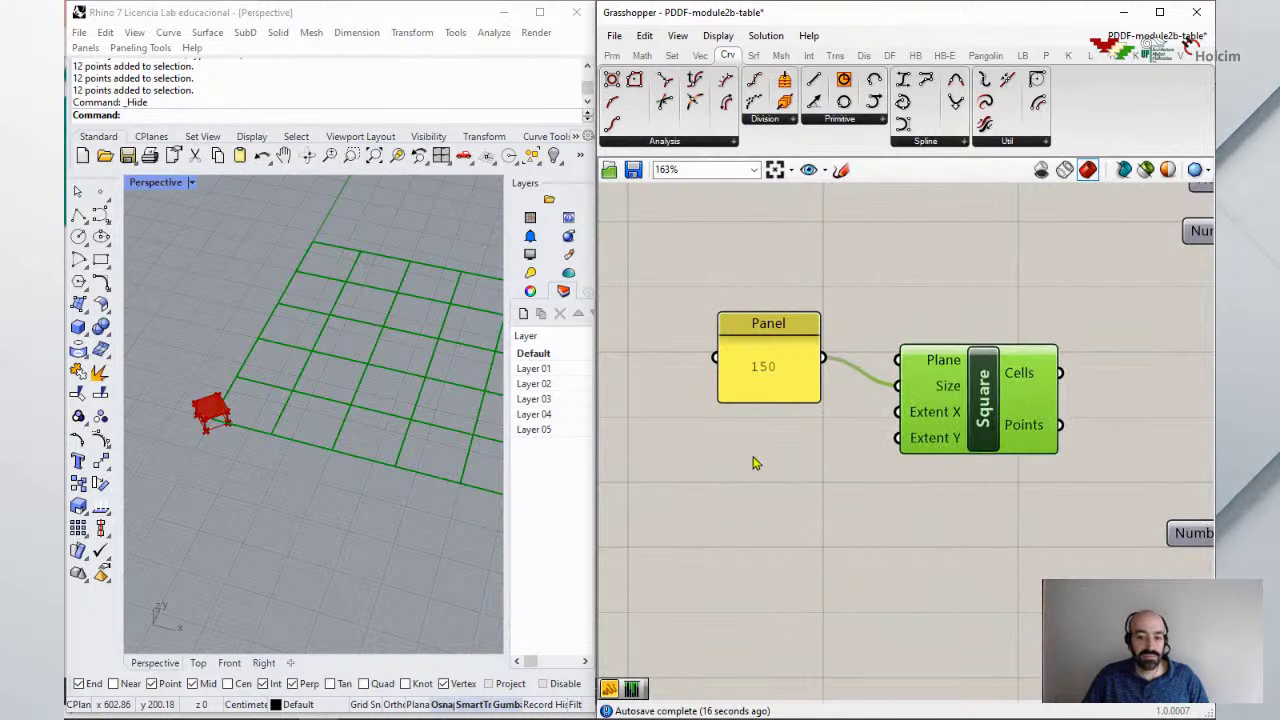
double_click(744, 450)
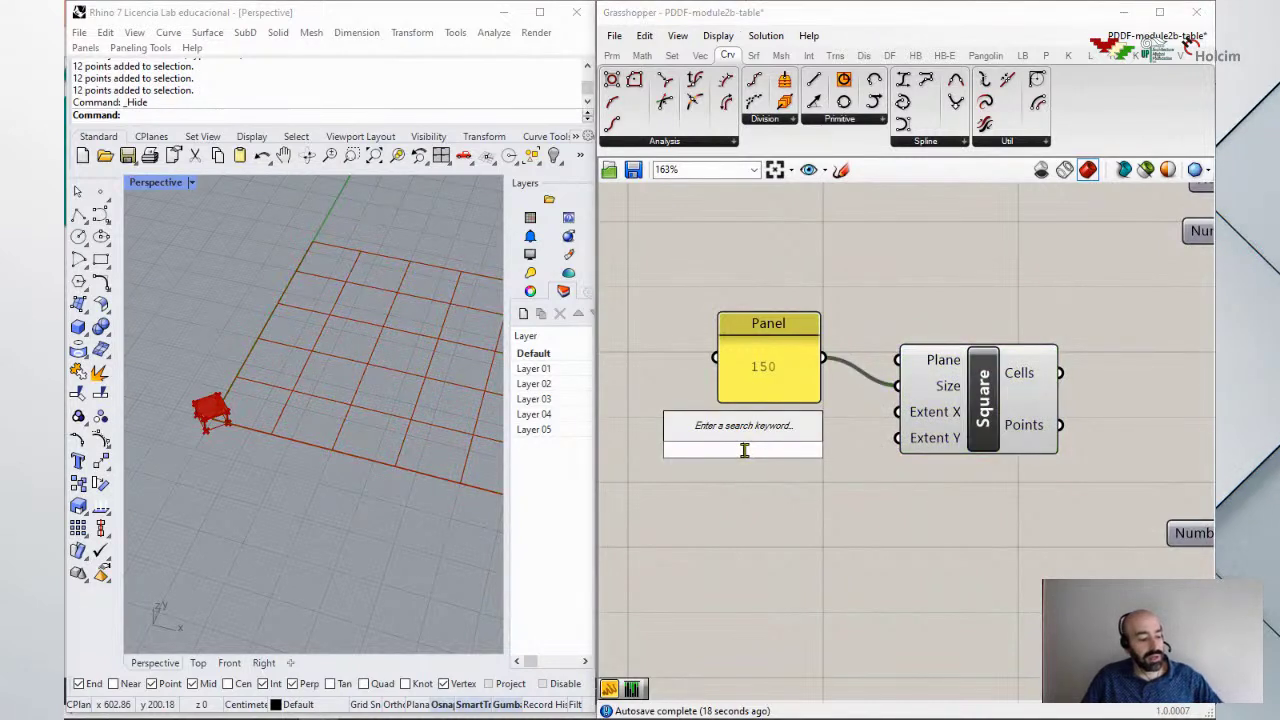
text(5)
key(Return)
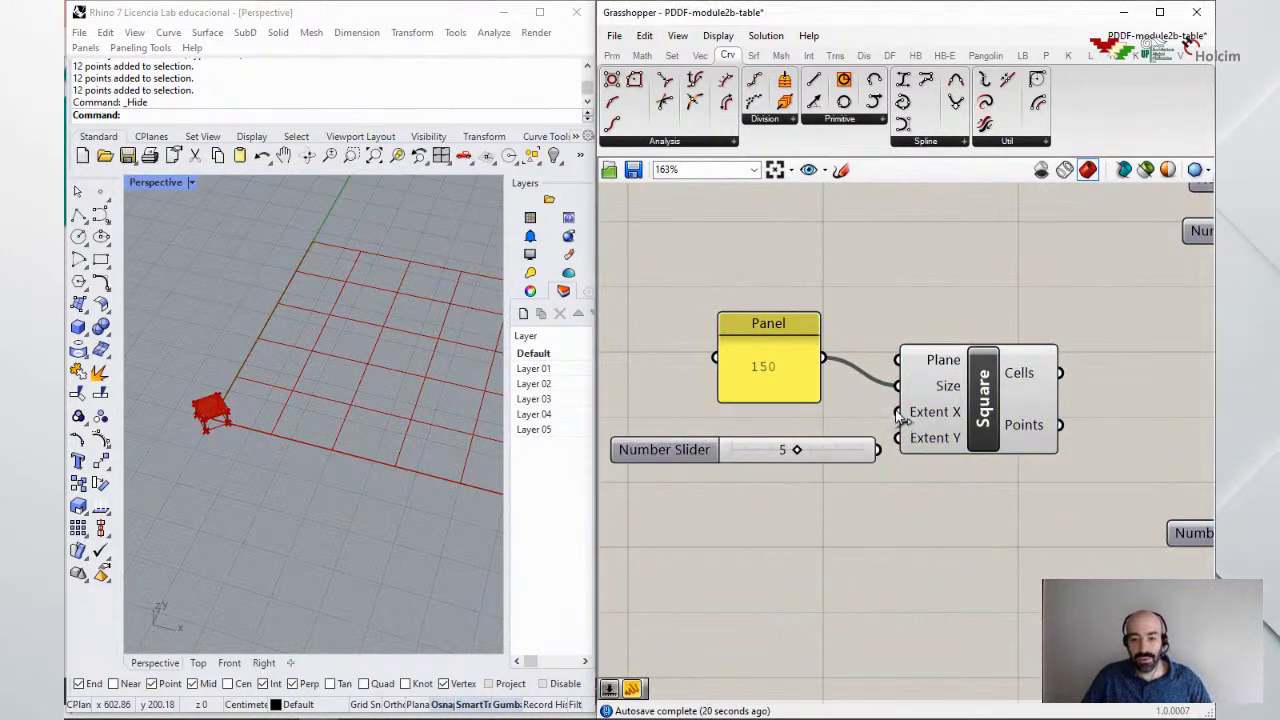
drag(772, 452, 756, 429)
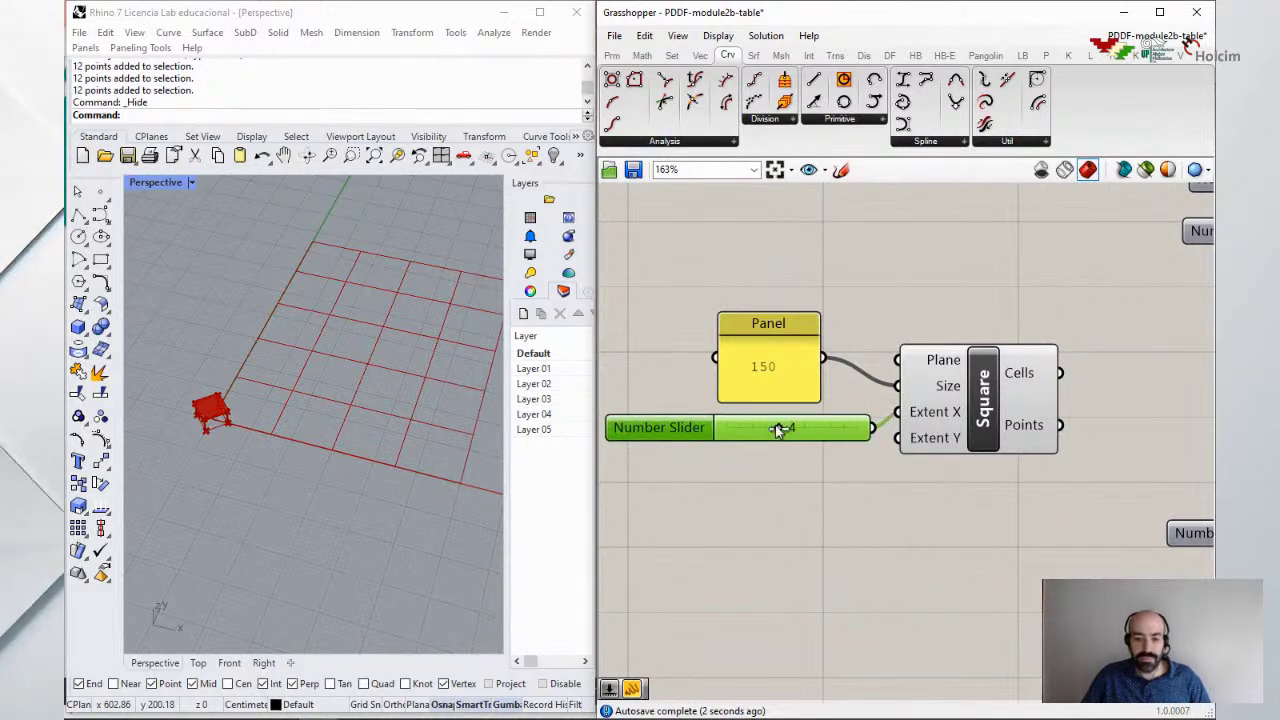
Step: Add a second number slider with value 2 below the first and connect it to Square's Extent Y input
double_click(765, 476)
text(Number Slider)
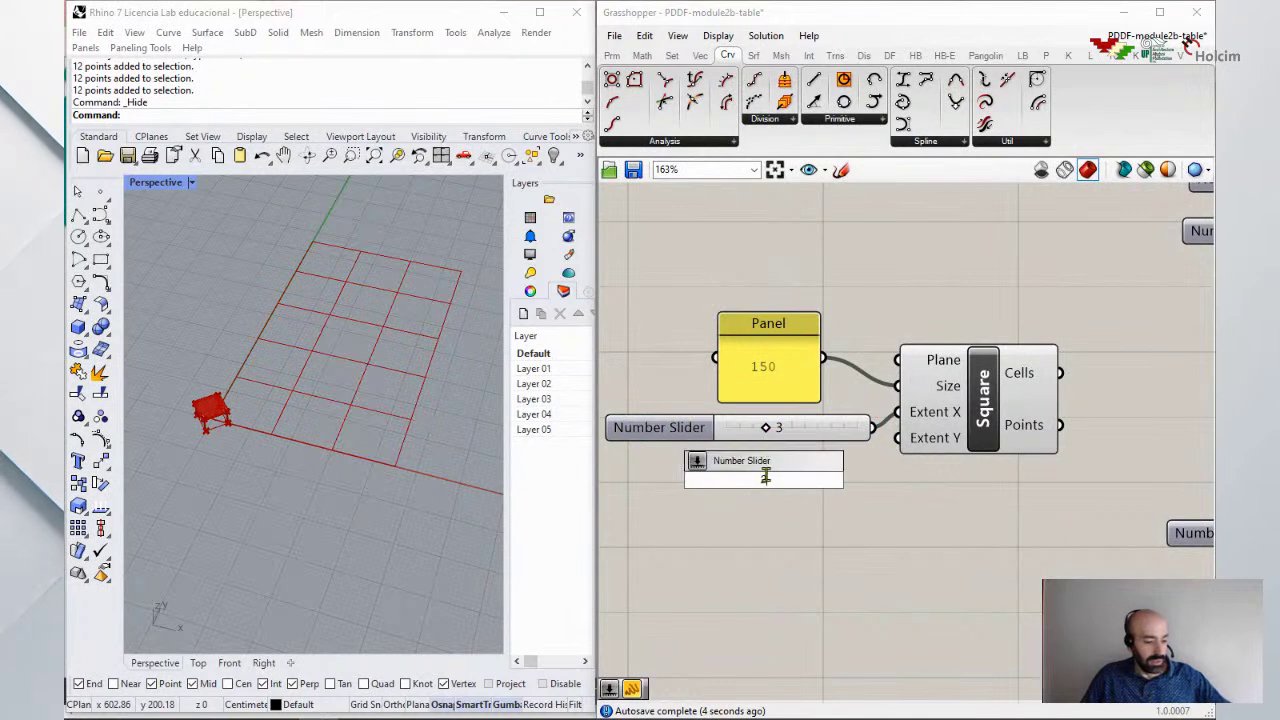
key(Return)
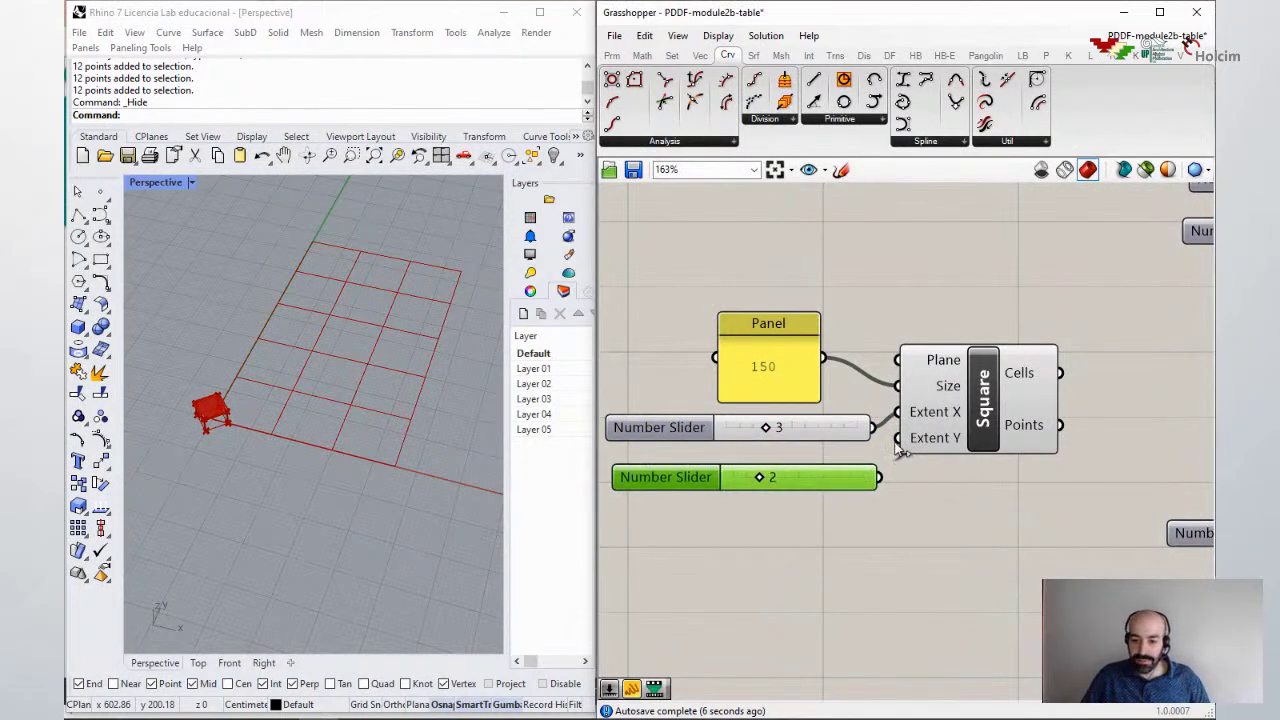
drag(882, 468, 897, 438)
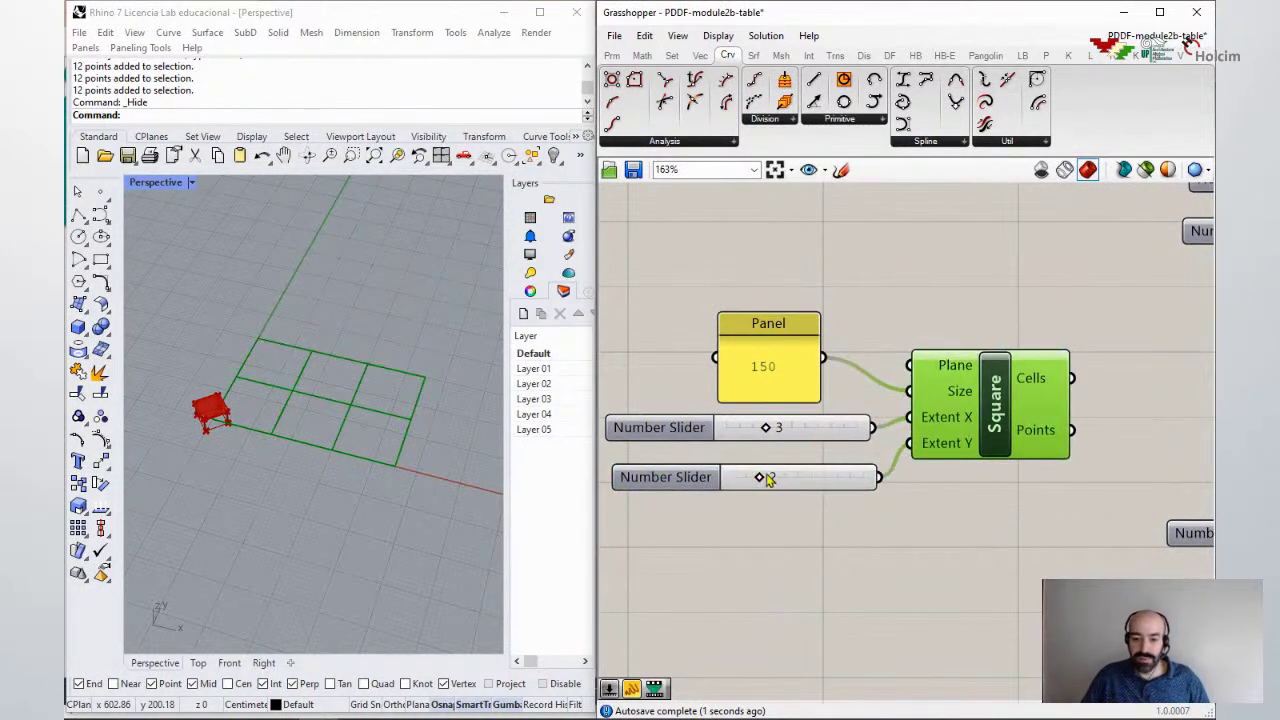
Step: Set the Extent X slider to 7 and the Extent Y slider to 5, and space Square further from its inputs
mouse_move(762, 479)
mouse_down()
mouse_move(808, 477)
mouse_move(785, 477)
mouse_up()
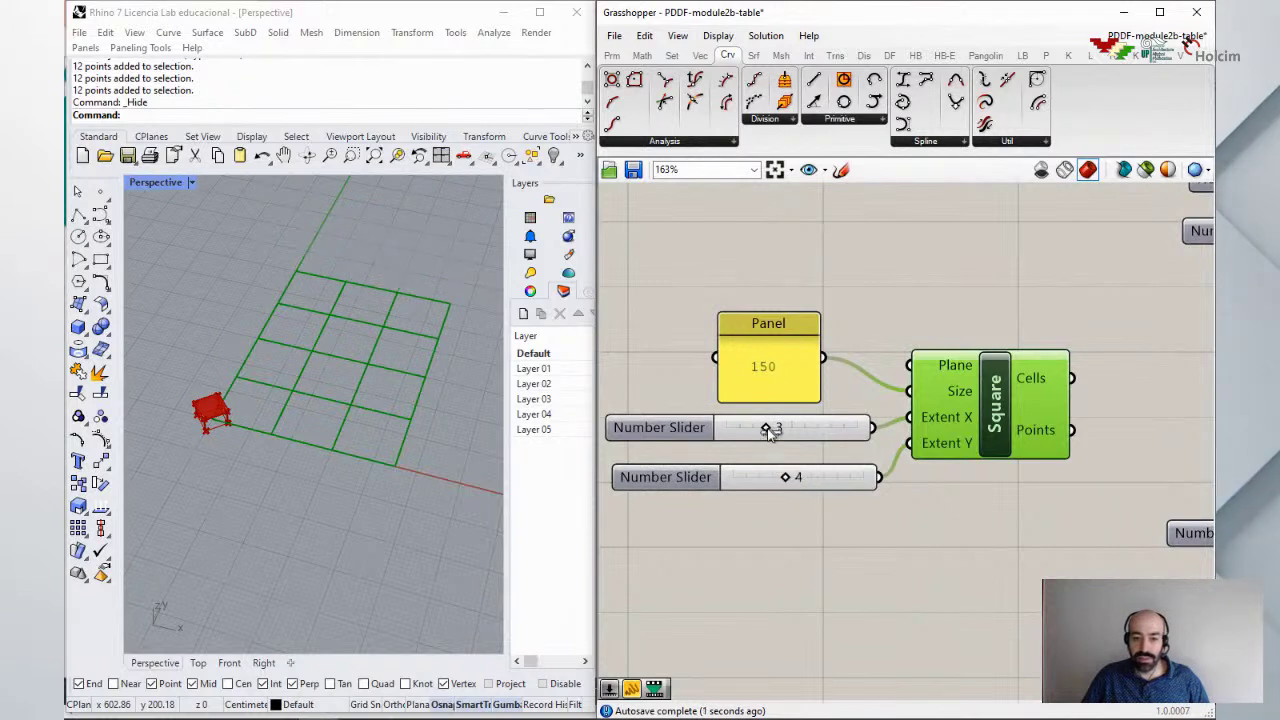
drag(766, 427, 808, 430)
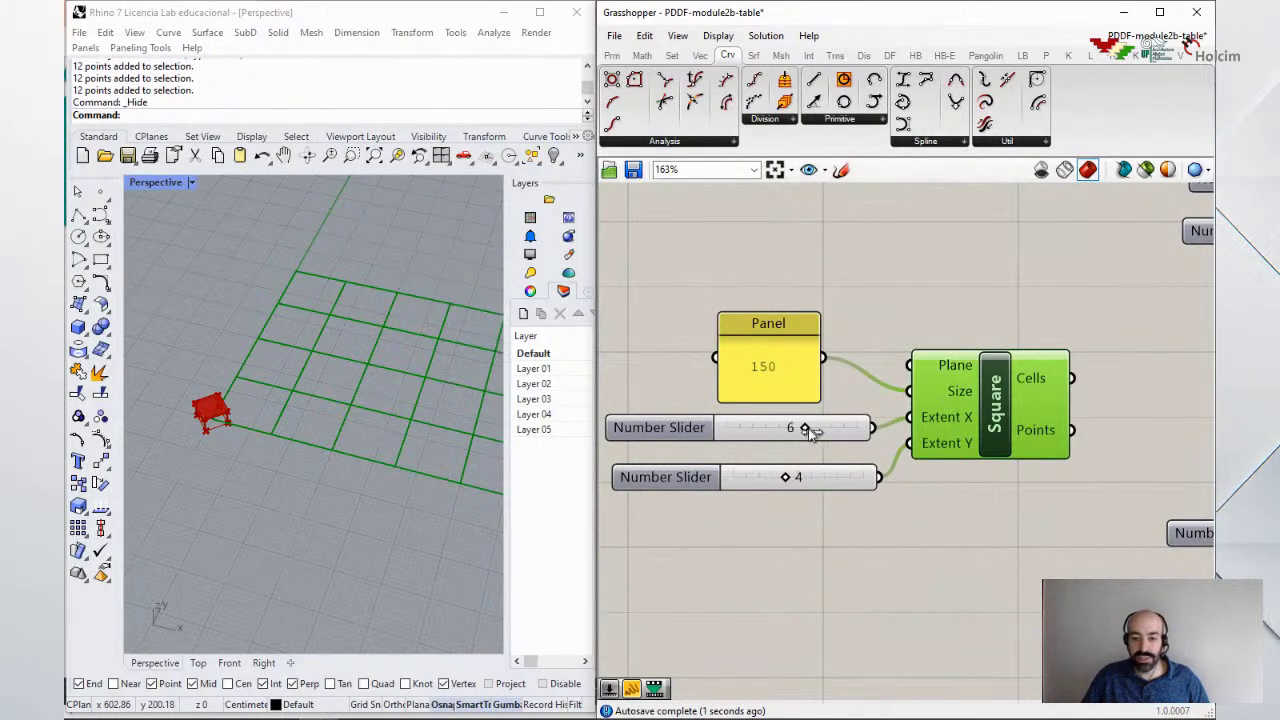
right_drag(300, 400, 347, 397)
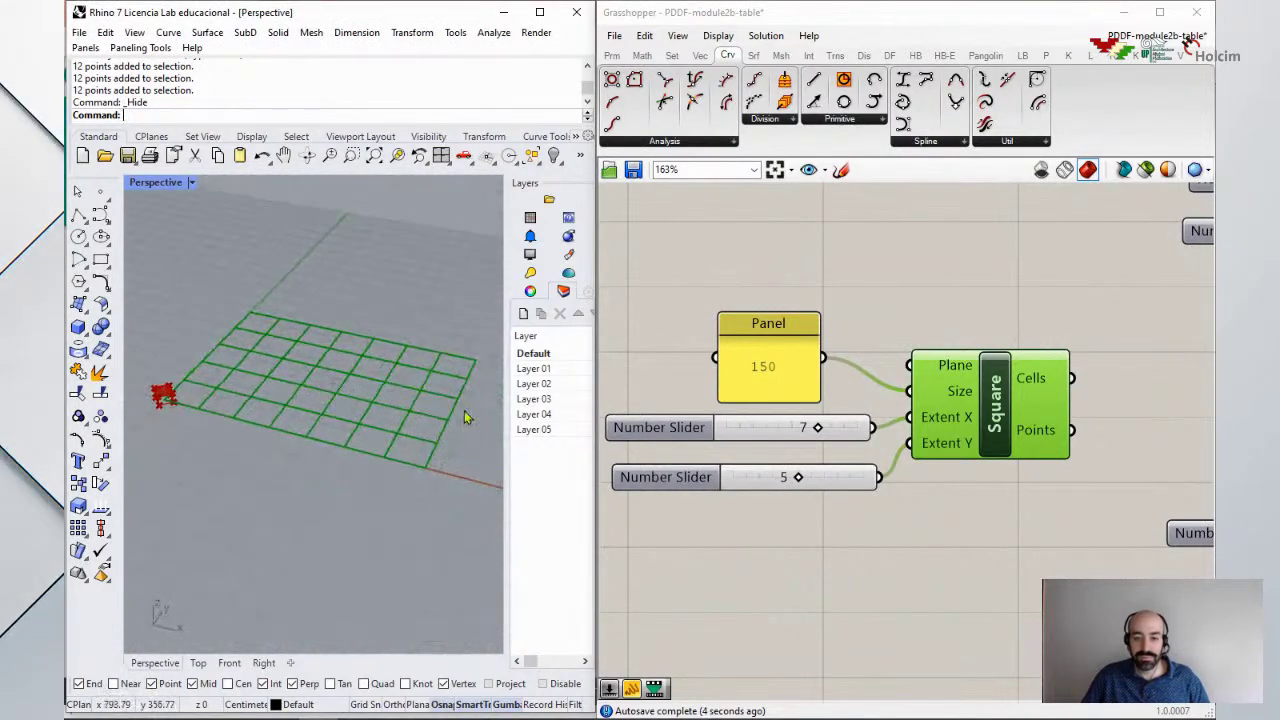
drag(985, 405, 1024, 404)
right_drag(894, 395, 881, 411)
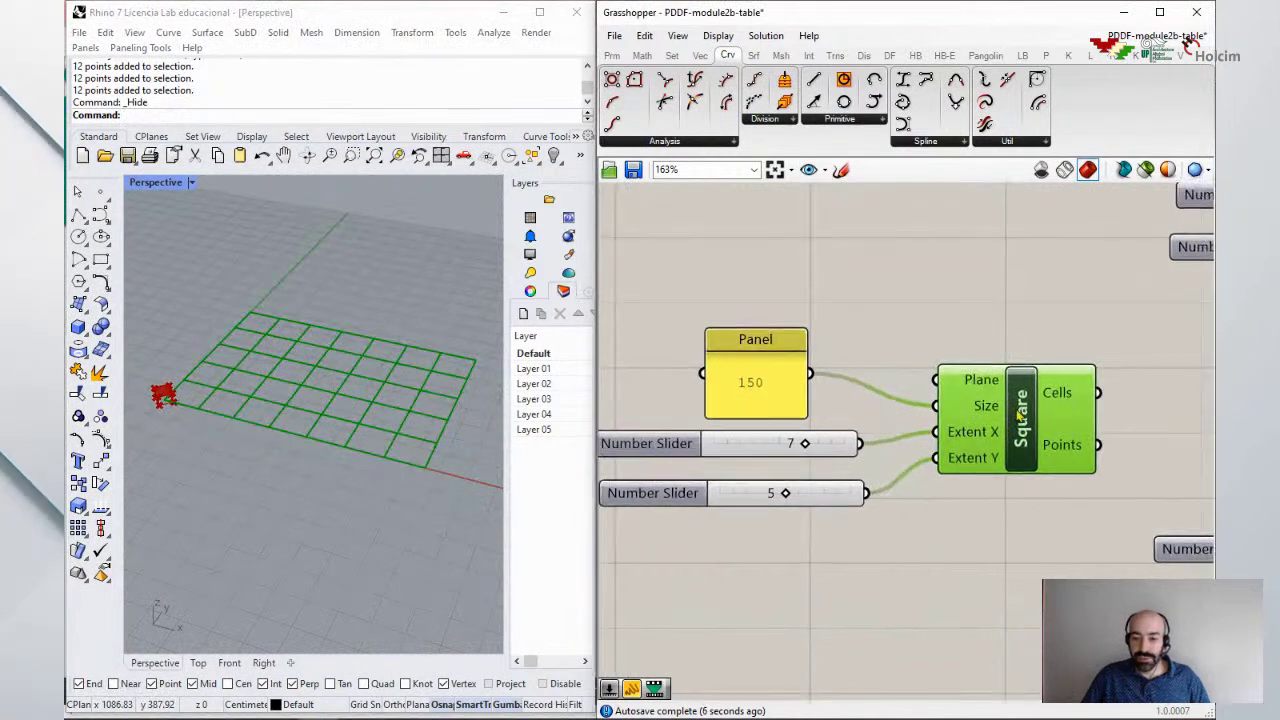
Step: Select the unconnected Rectangle component together with its two number sliders above Polygon and delete them
mouse_move(1052, 400)
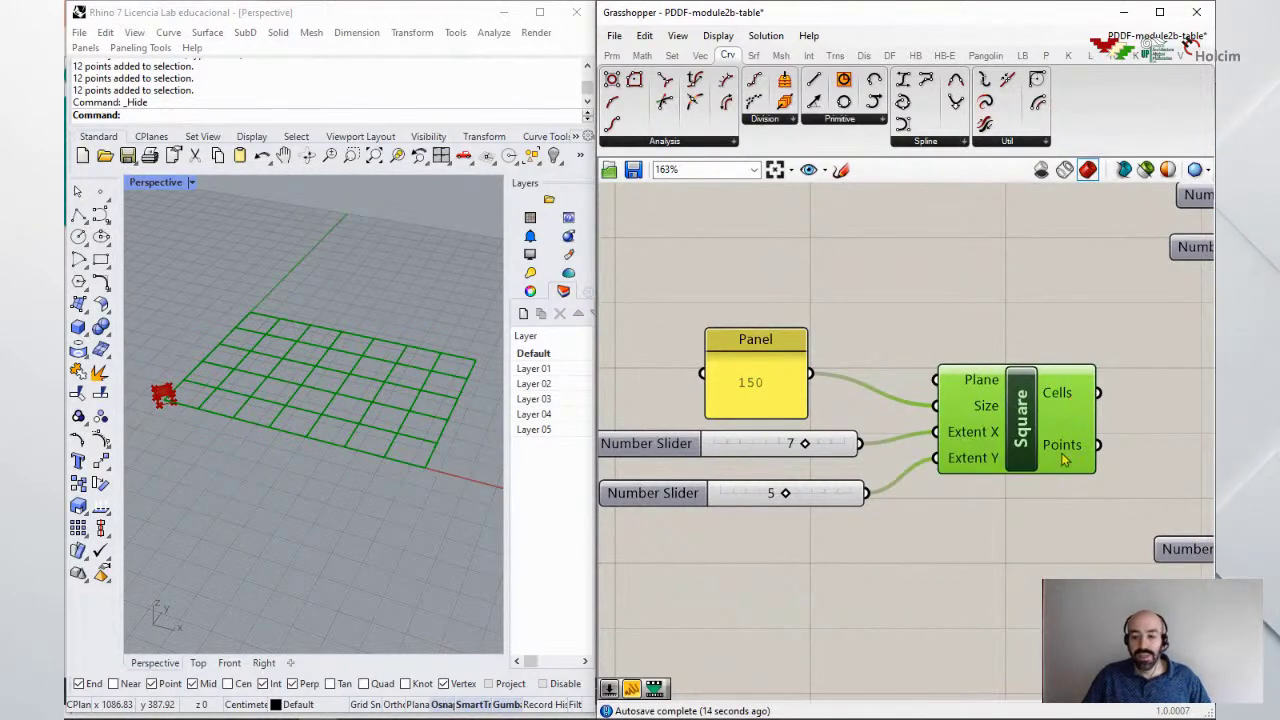
scroll(1063, 457, down, 3)
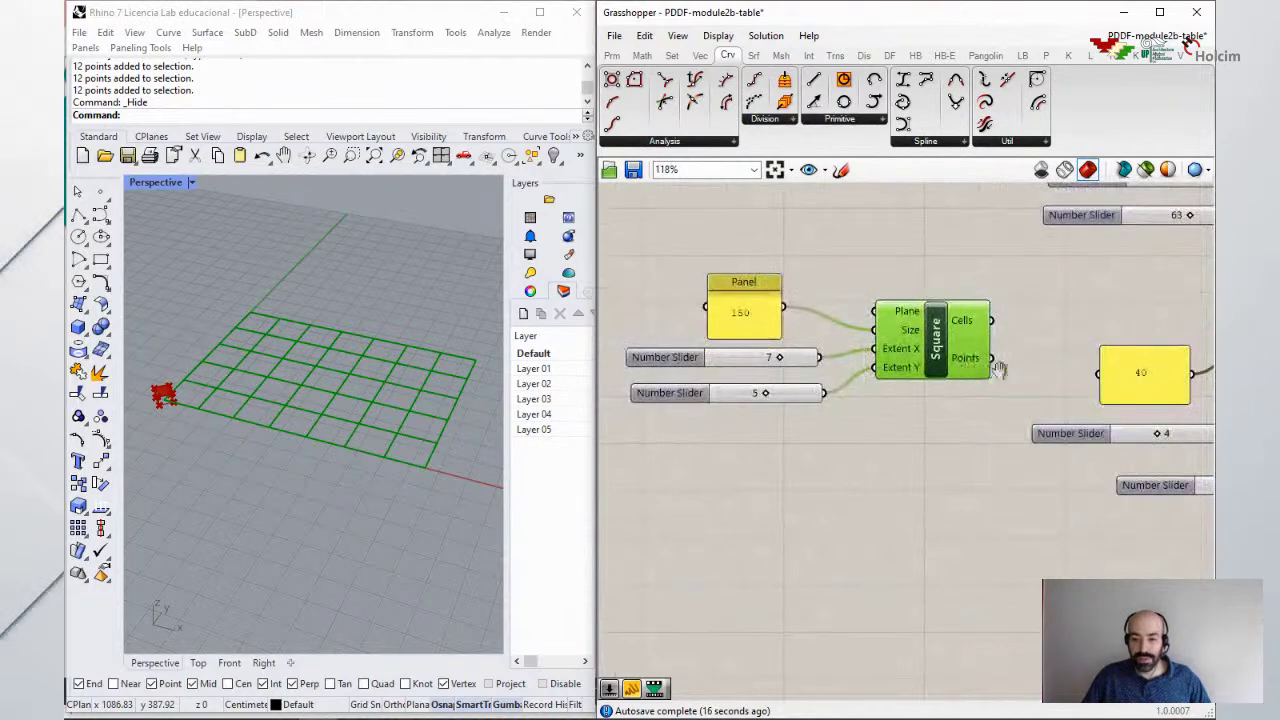
scroll(996, 376, down, 2)
scroll(995, 432, down, 2)
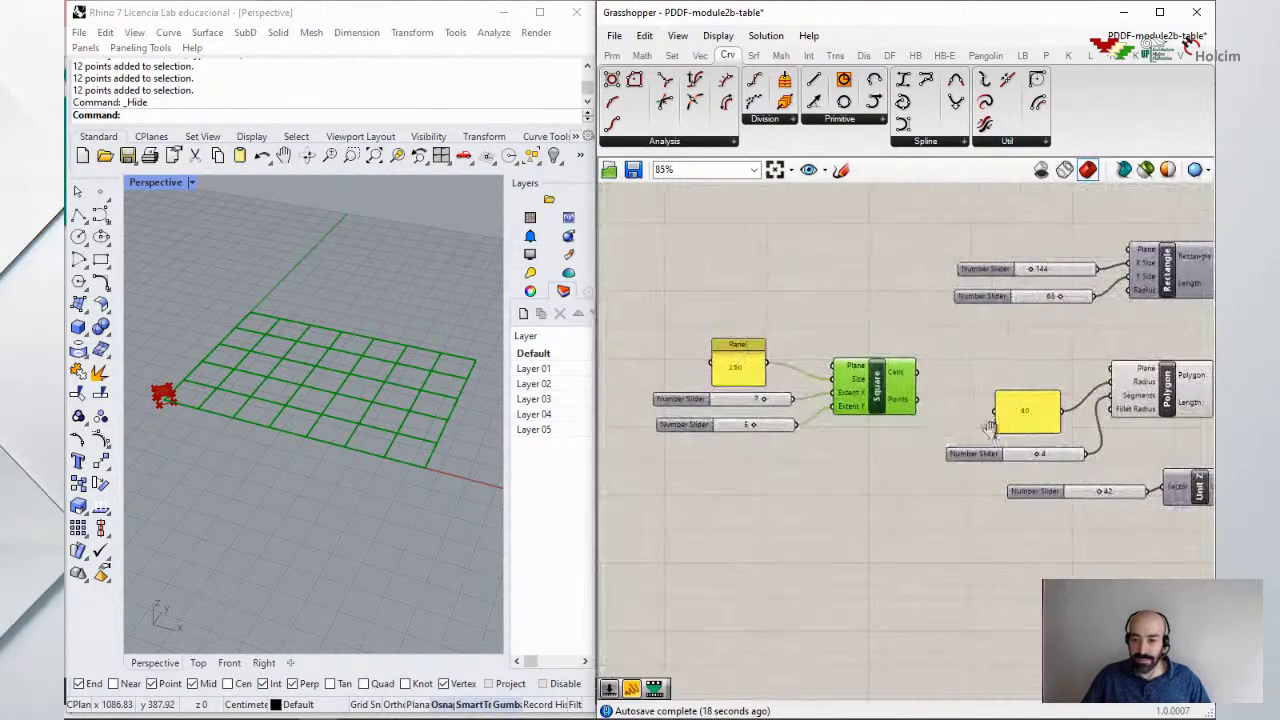
right_drag(1108, 394, 998, 390)
right_drag(768, 309, 883, 326)
drag(922, 320, 716, 462)
drag(887, 412, 876, 342)
right_drag(1031, 374, 924, 452)
drag(1103, 302, 958, 406)
scroll(1092, 364, up, 3)
scroll(1041, 370, down, 6)
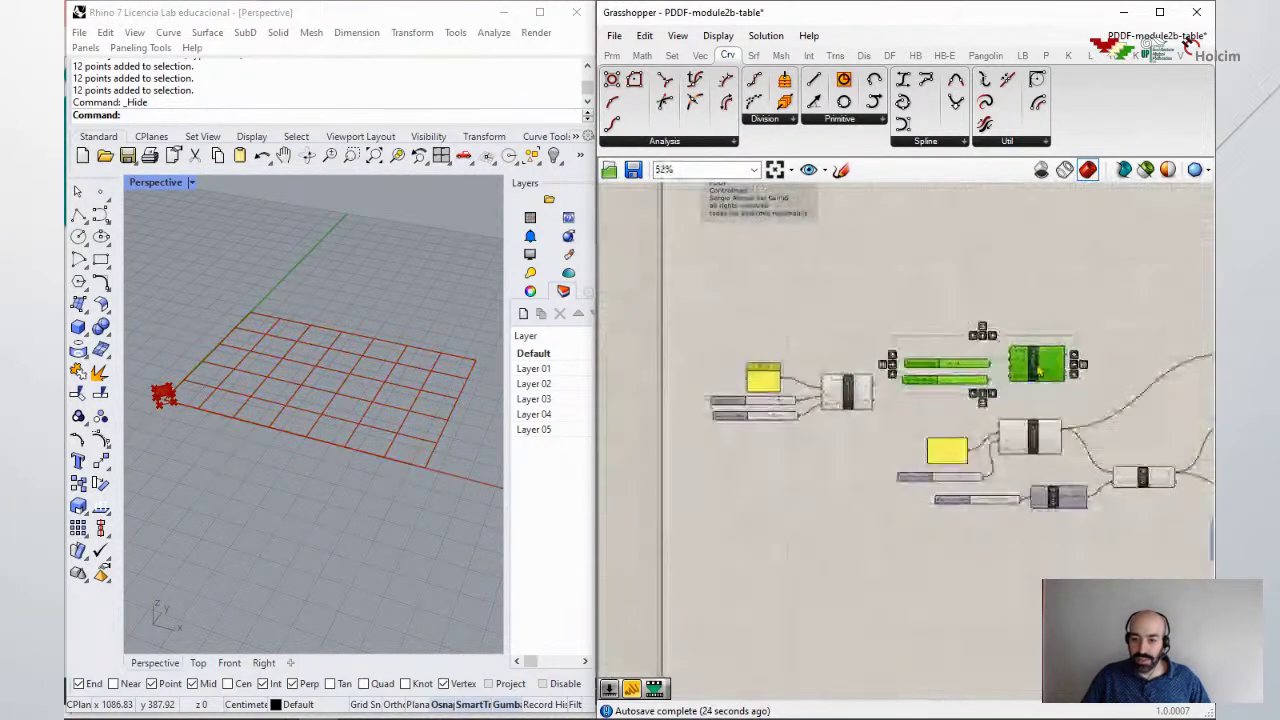
scroll(1014, 414, up, 5)
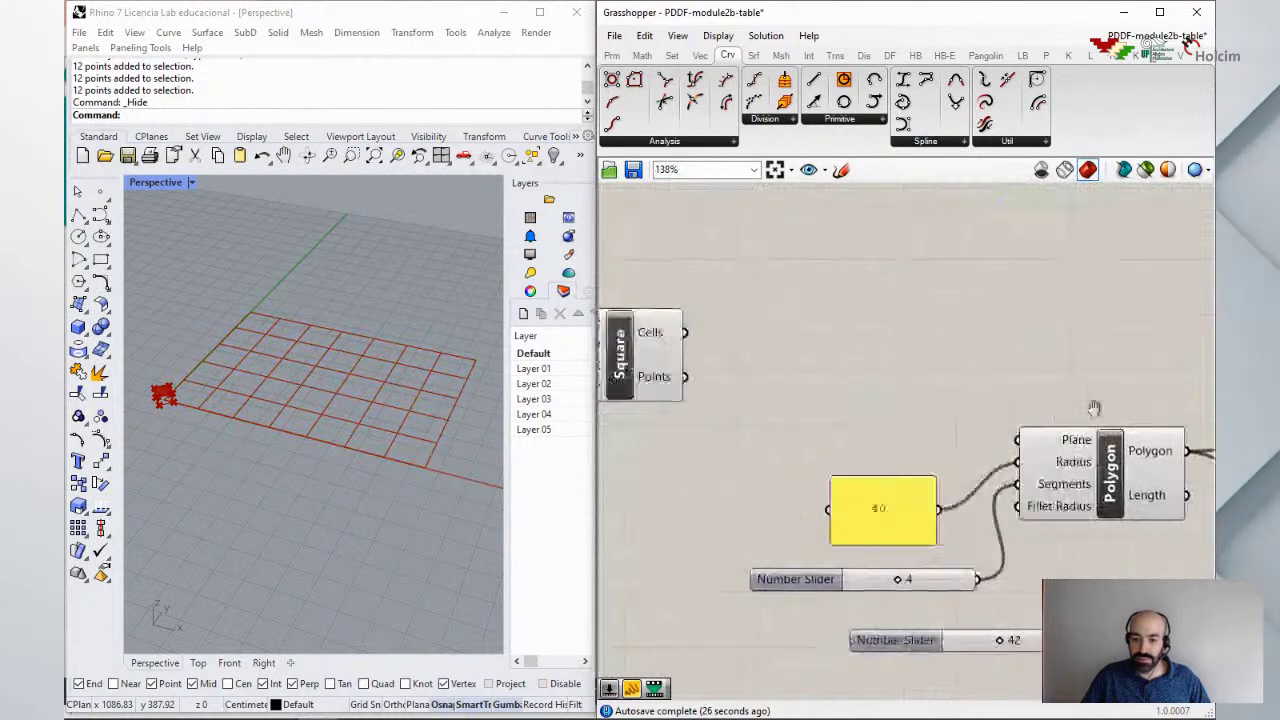
Step: Check the data in Square's Points output and wire it into the Polygon component's Plane input
scroll(1043, 400, down, 3)
scroll(1048, 414, up, 2)
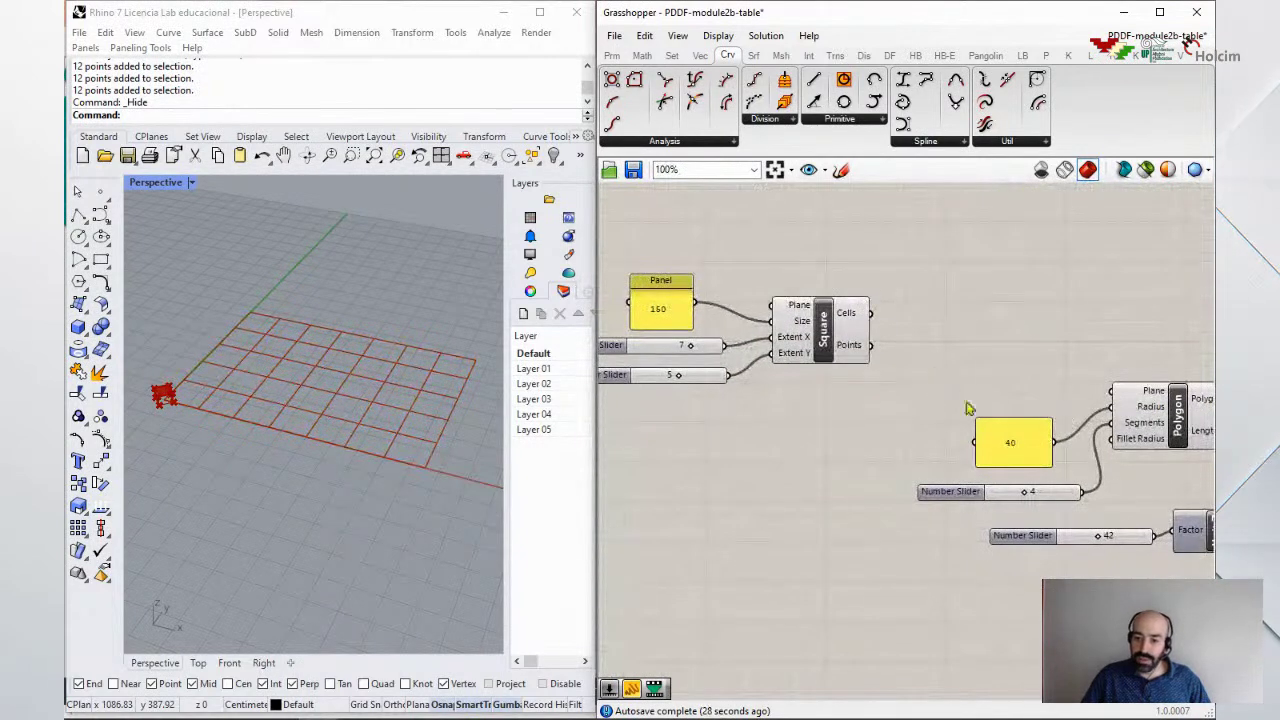
mouse_move(857, 352)
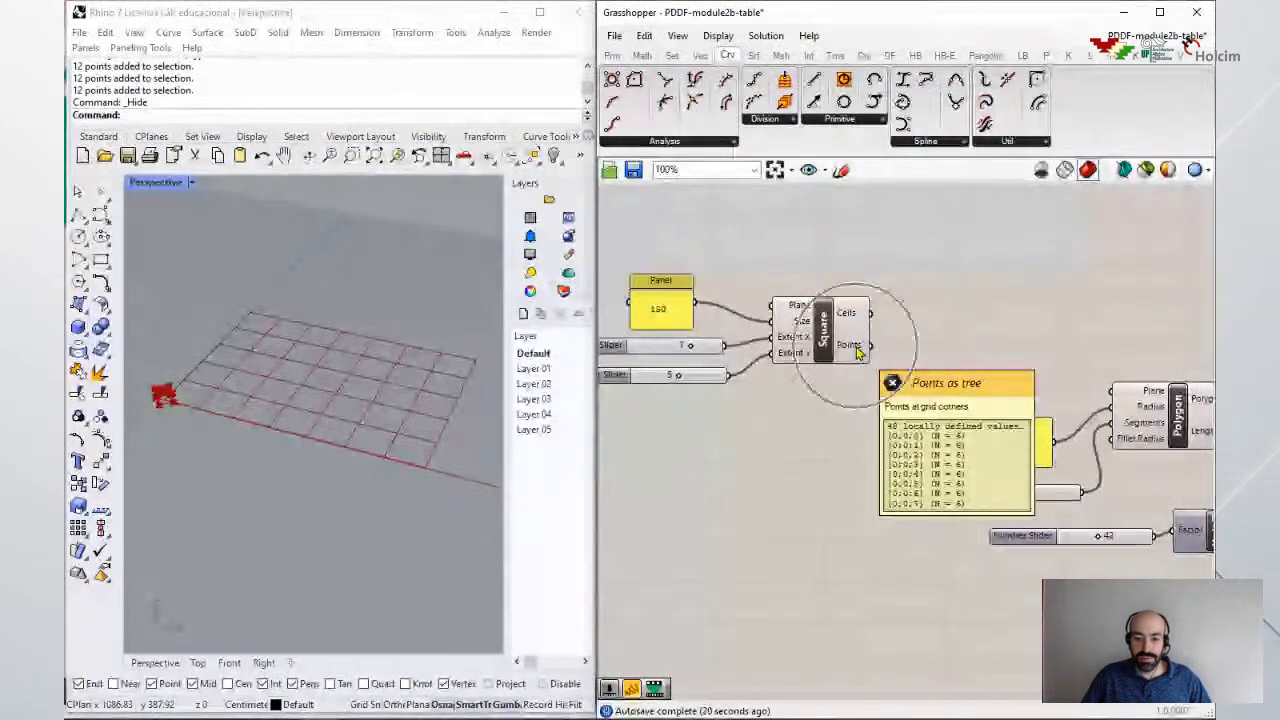
click(1150, 398)
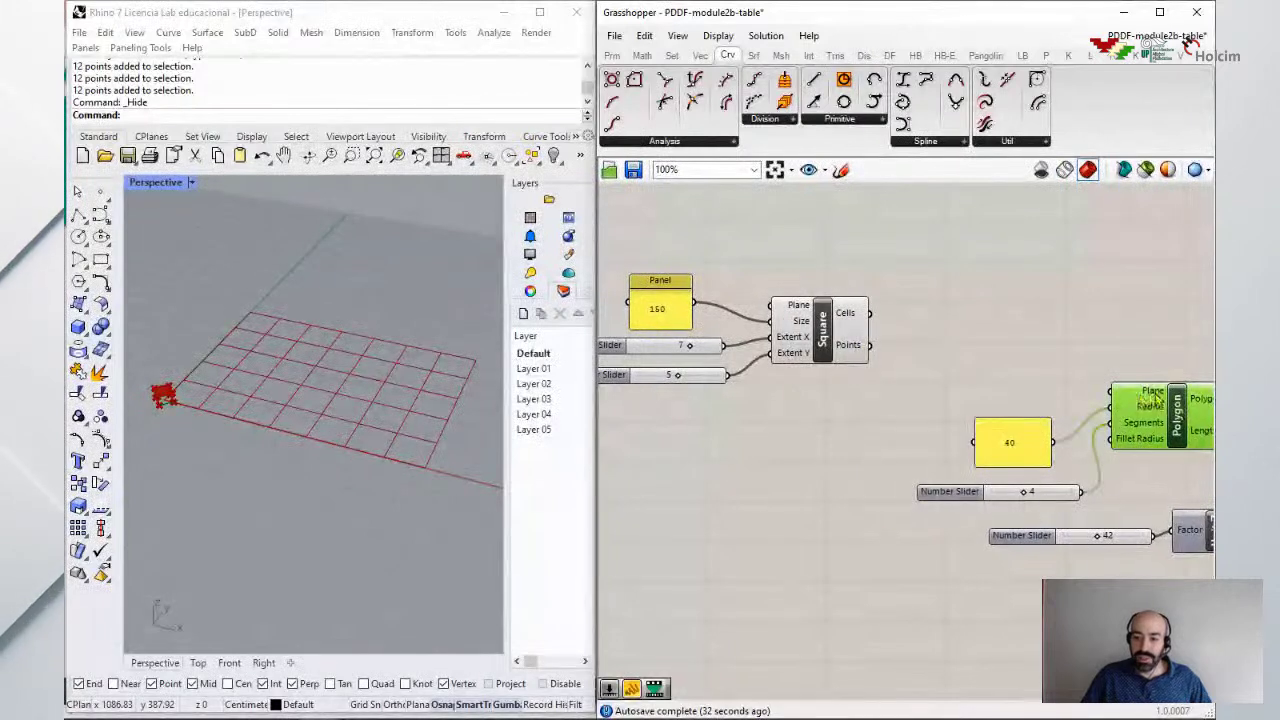
mouse_move(1158, 398)
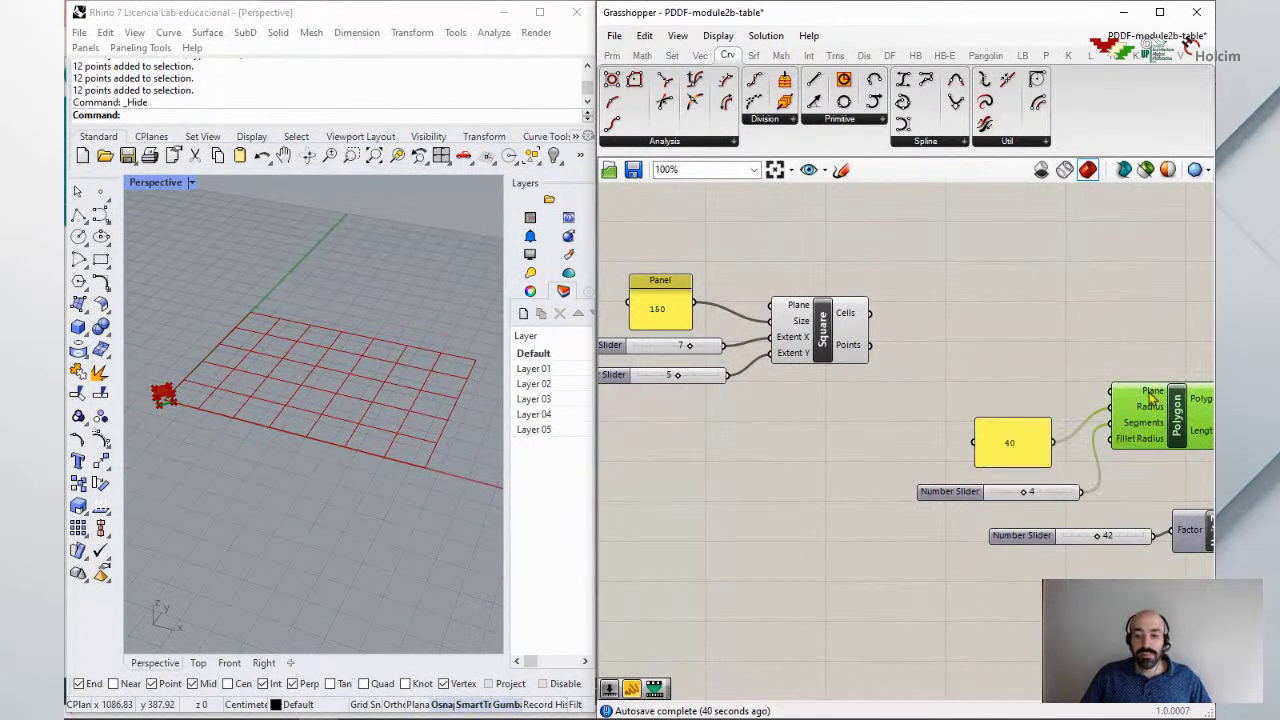
click(840, 352)
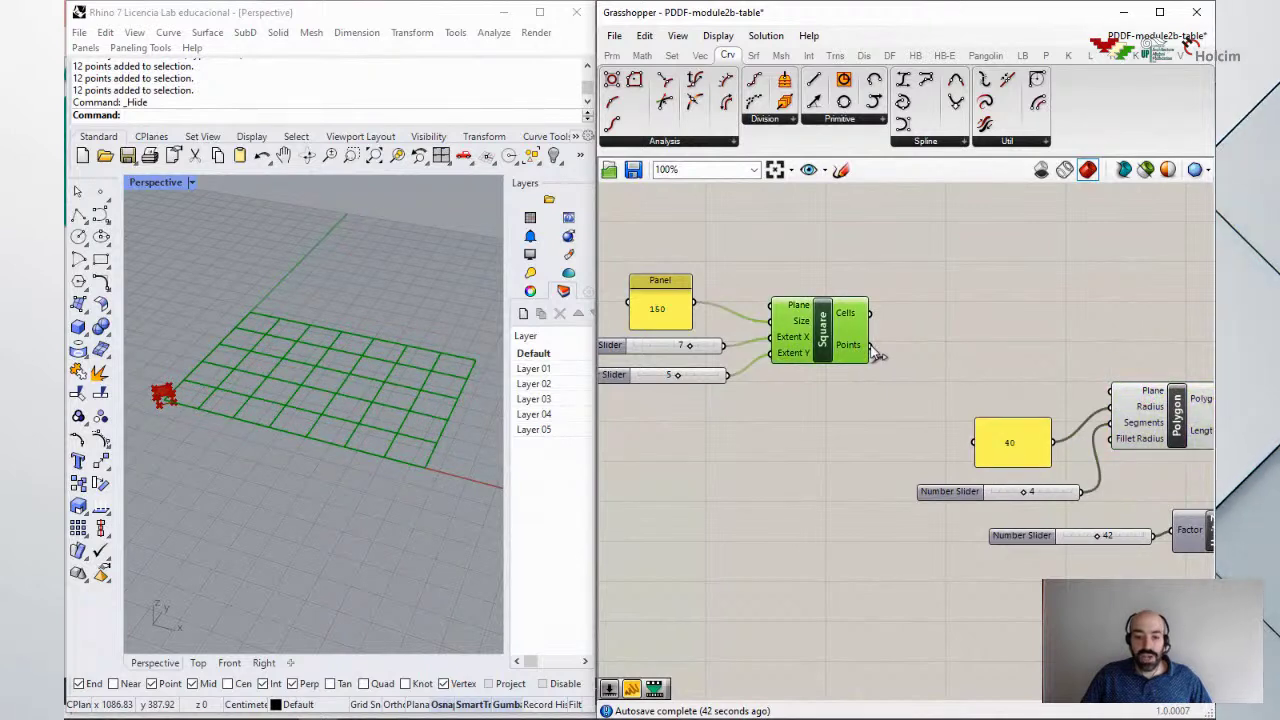
mouse_move(862, 350)
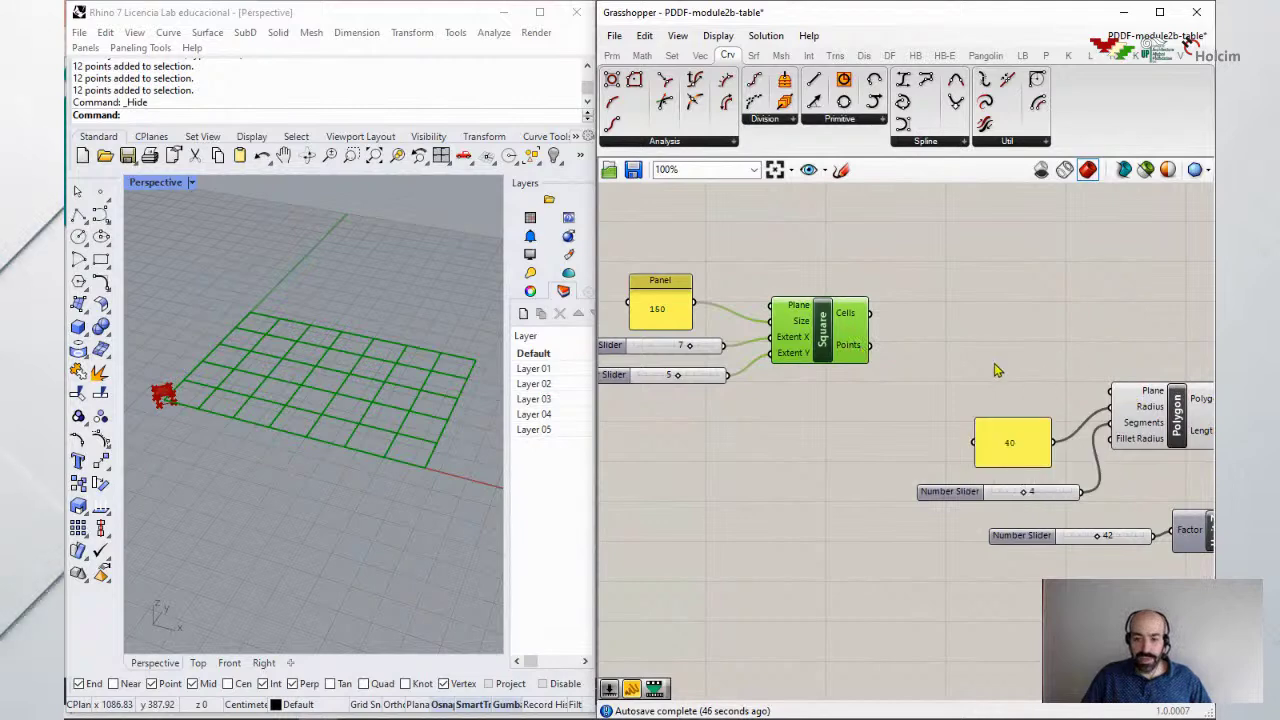
drag(1066, 371, 1106, 394)
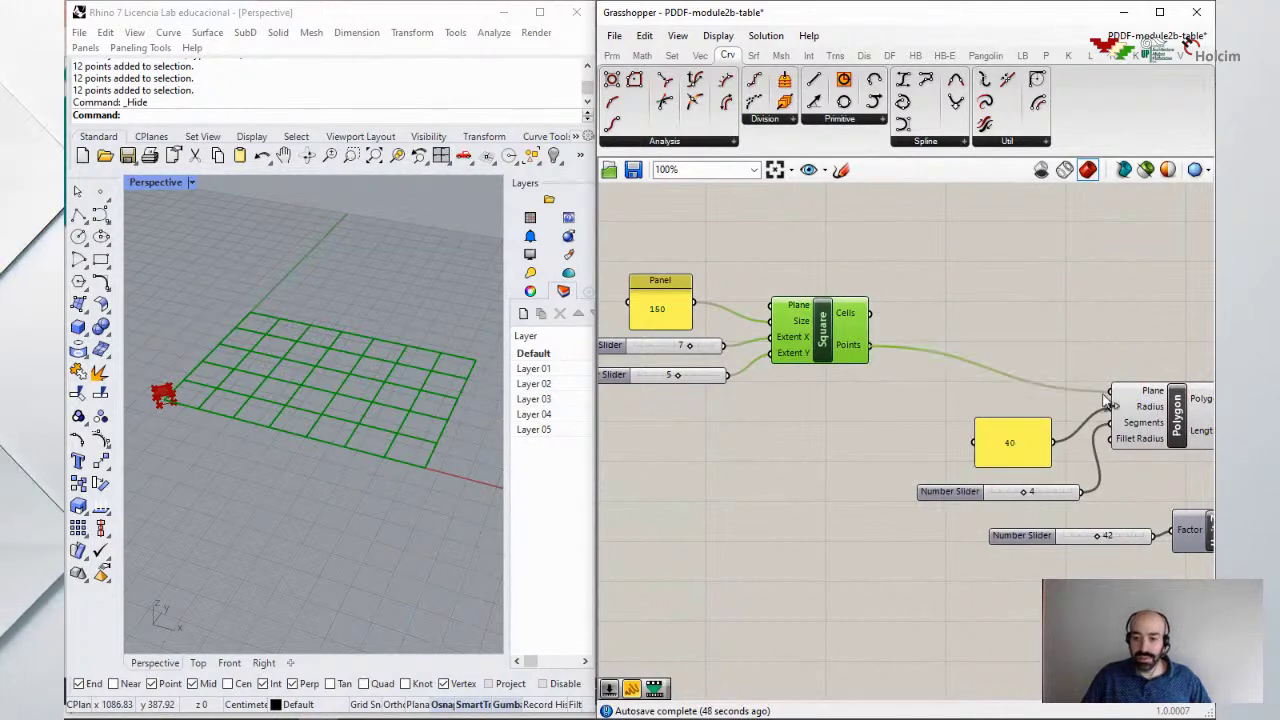
Step: Examine the tables distributed over the grid in the Perspective viewport, both close up and as a whole array
right_drag(449, 444, 320, 411)
scroll(320, 410, up, 5)
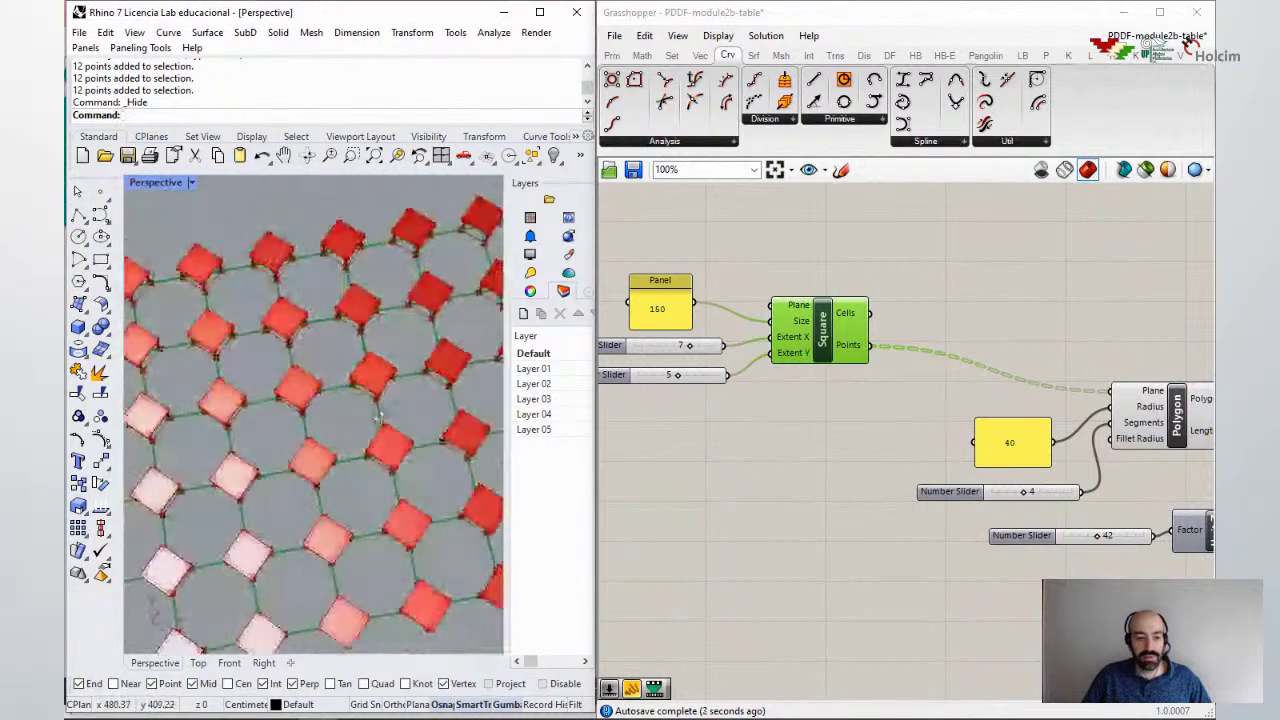
scroll(347, 421, down, 4)
right_drag(378, 350, 290, 378)
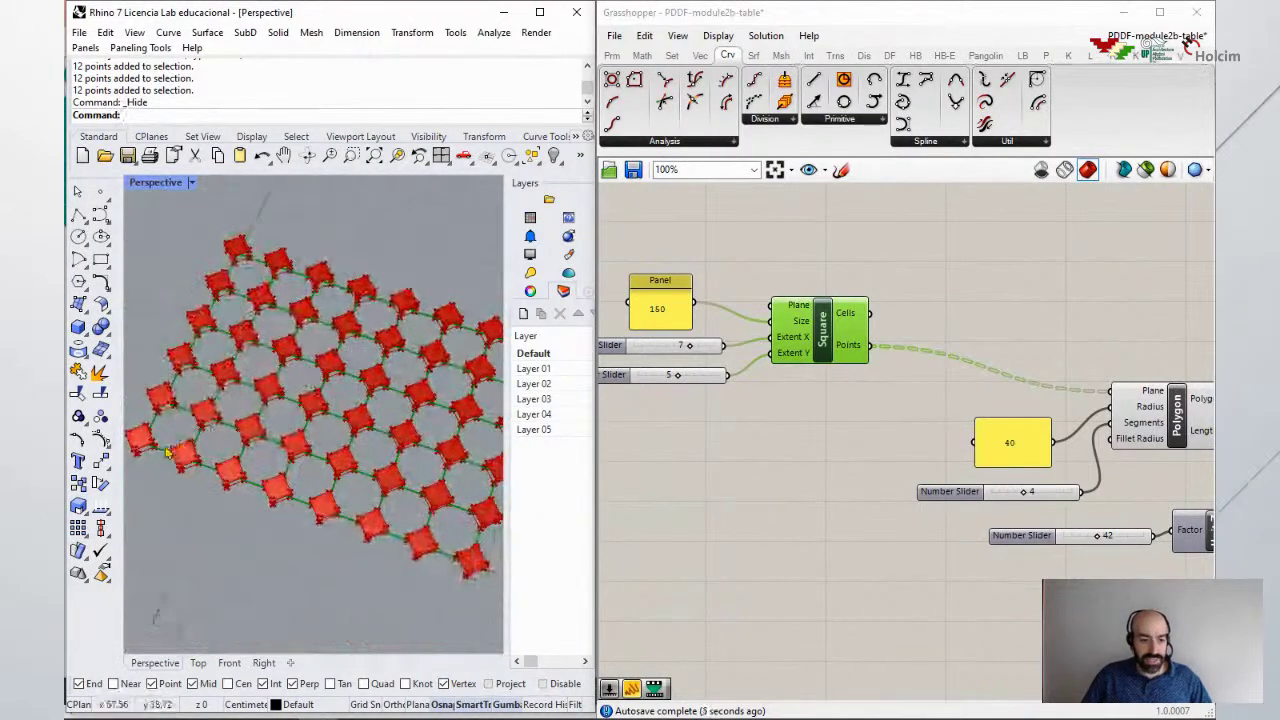
scroll(161, 444, up, 5)
right_drag(161, 444, 314, 371)
scroll(240, 391, up, 5)
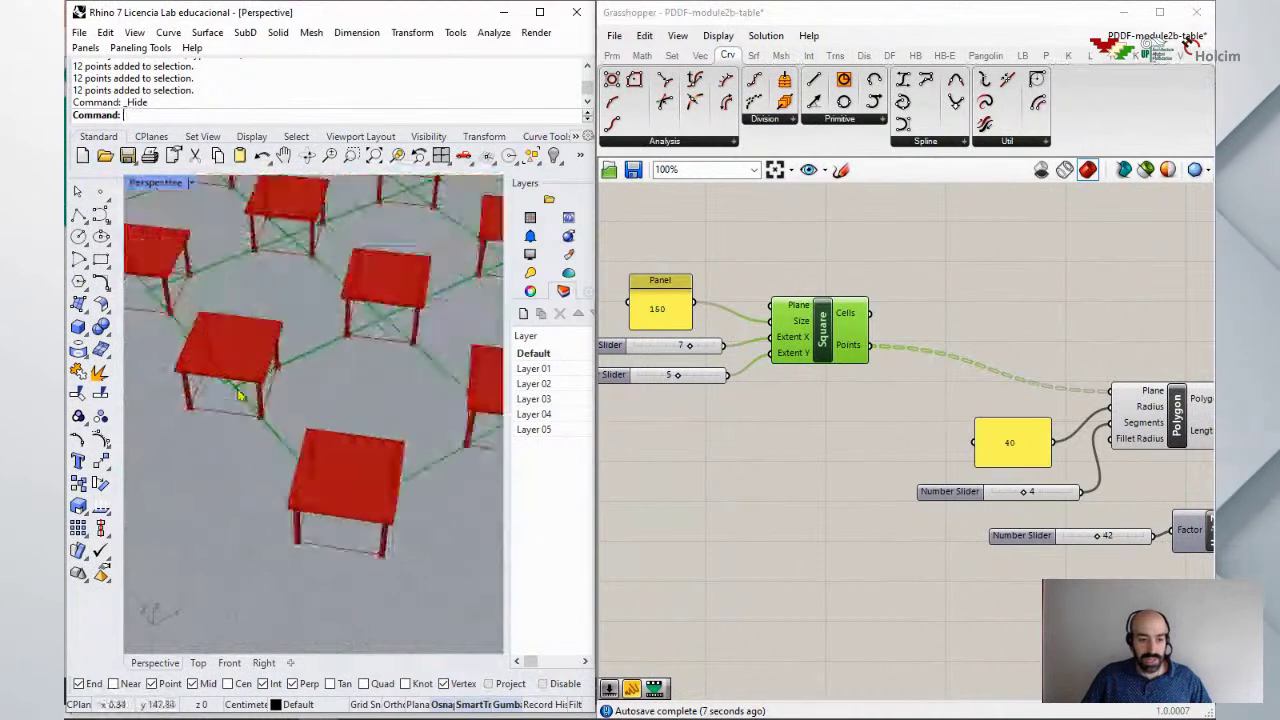
right_drag(420, 405, 273, 490)
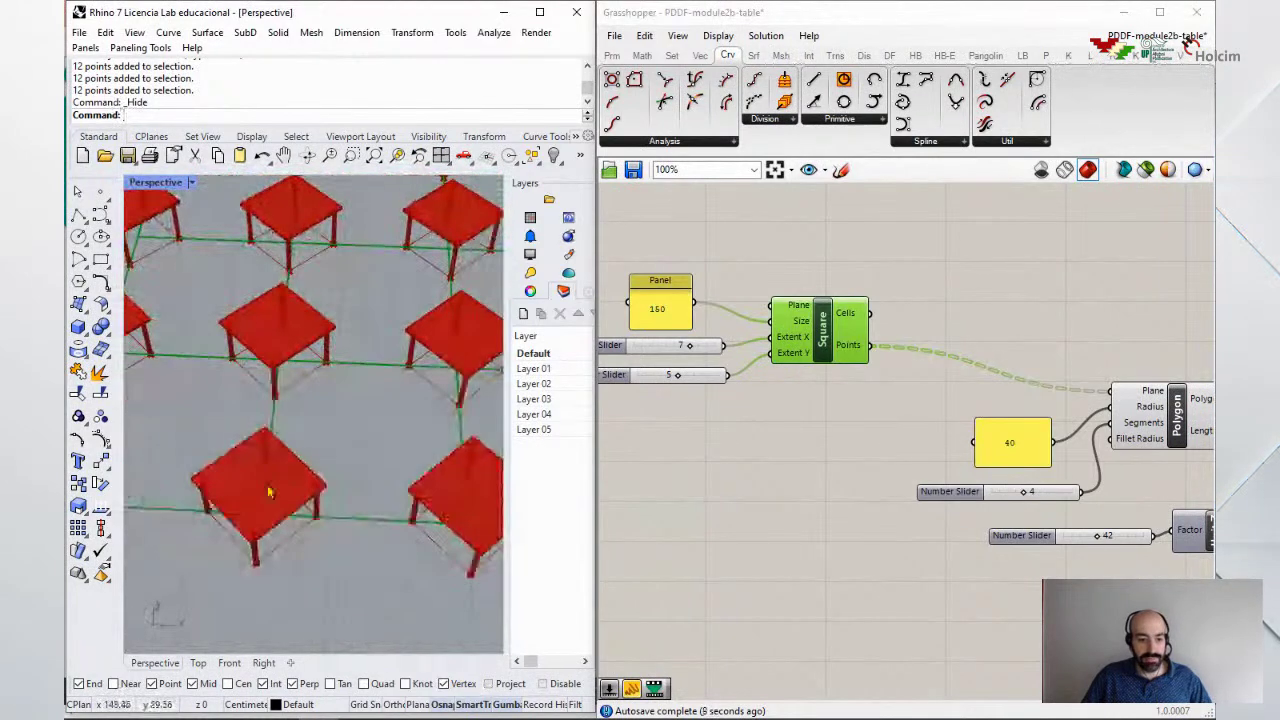
right_drag(368, 512, 330, 526)
scroll(328, 527, down, 3)
right_drag(282, 484, 286, 444)
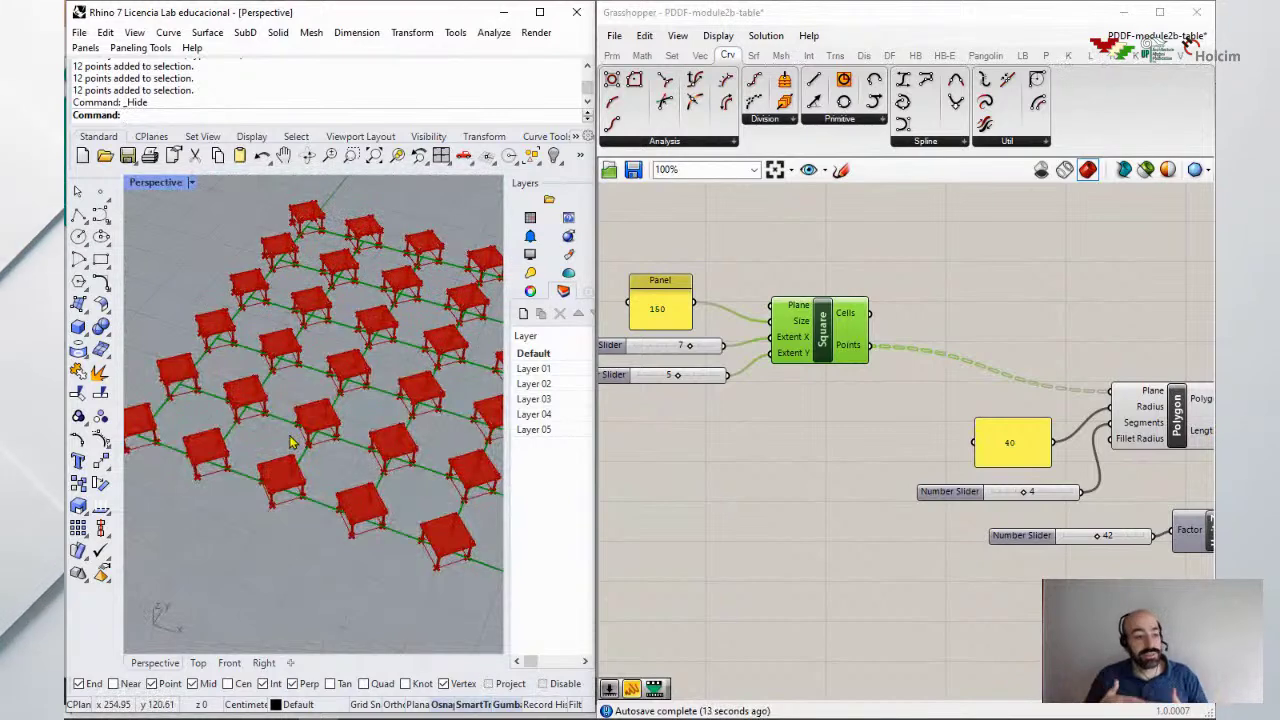
Step: Review the Points-to-Plane connection, move the 150 panel slightly up toward Square and view the table array from above
click(1178, 420)
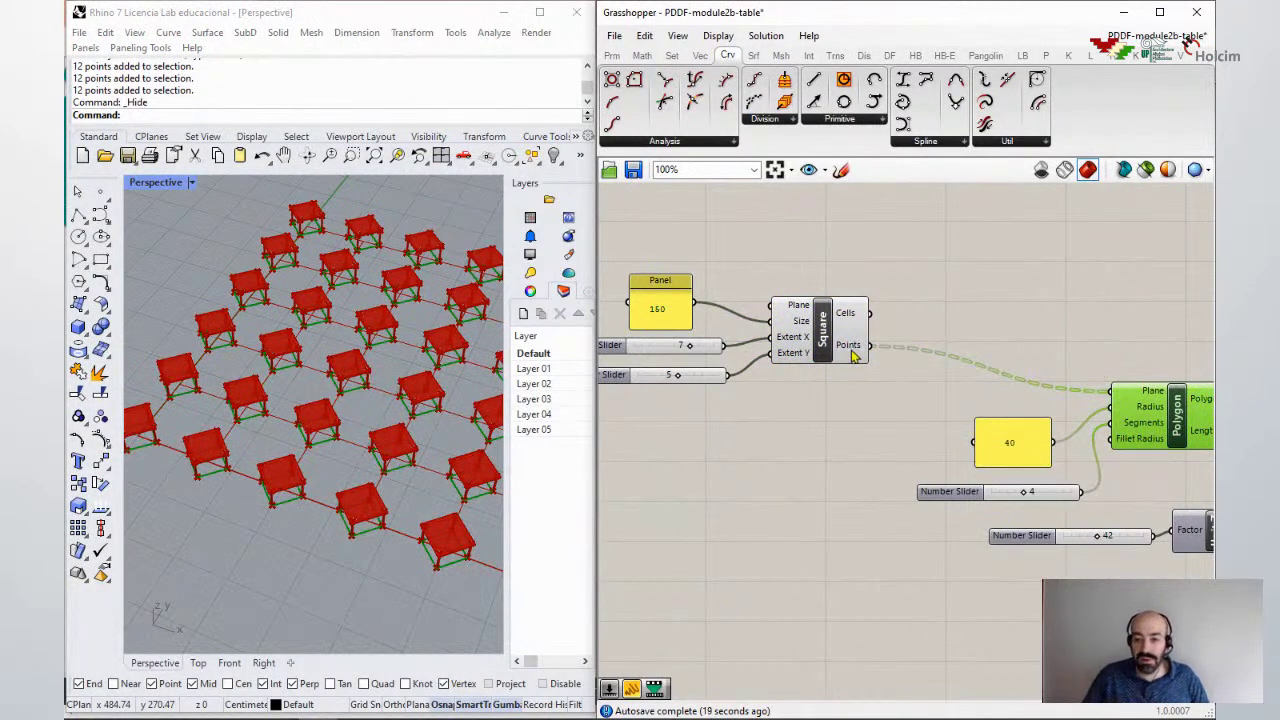
mouse_move(855, 355)
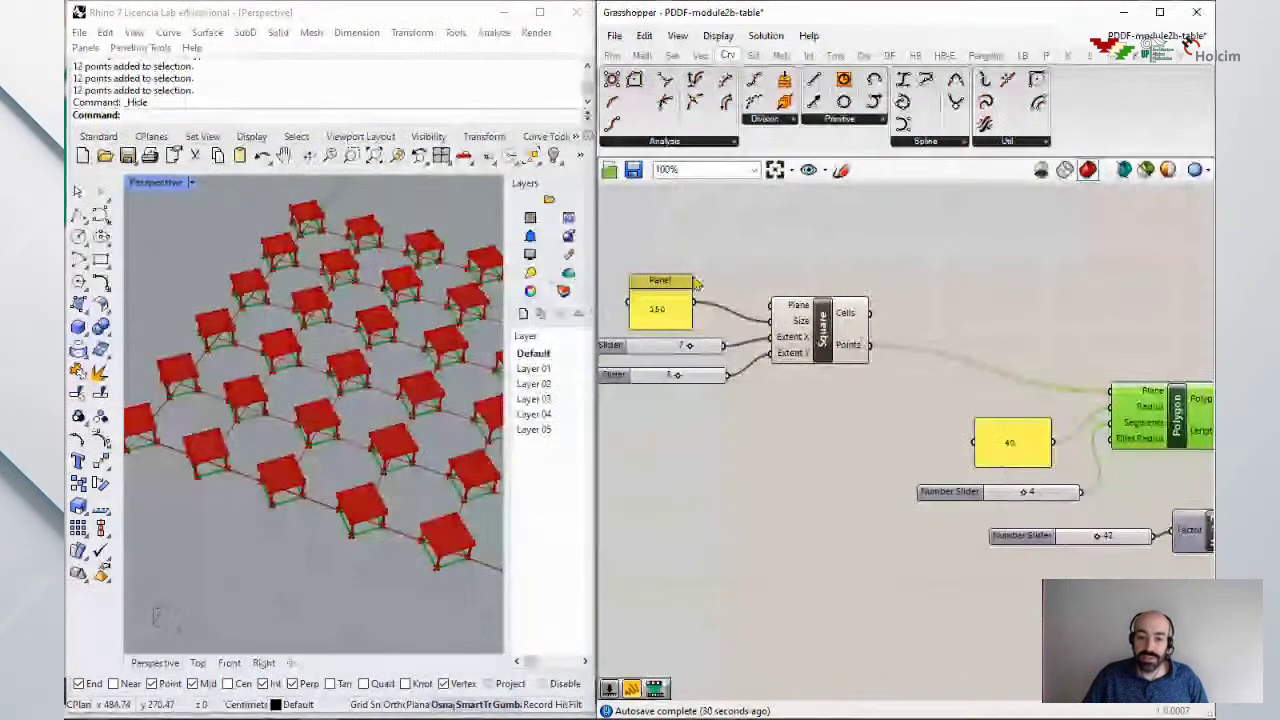
drag(657, 308, 672, 293)
click(965, 305)
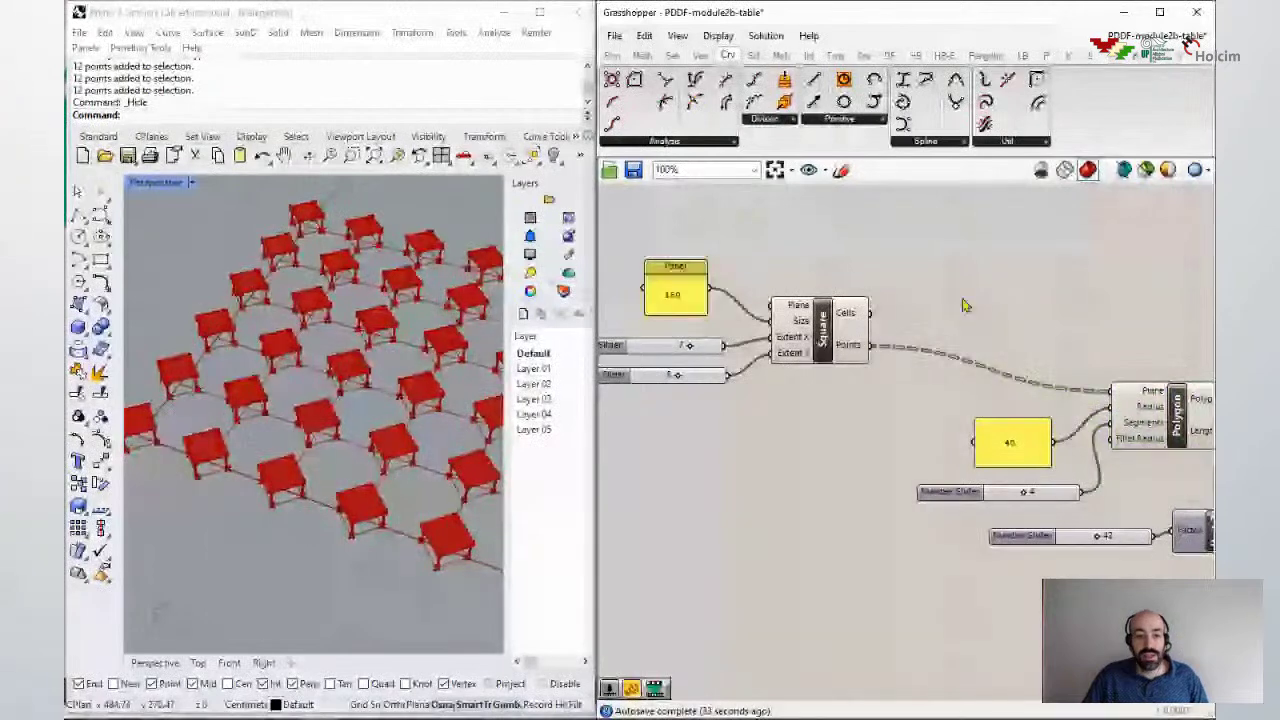
right_drag(275, 275, 411, 350)
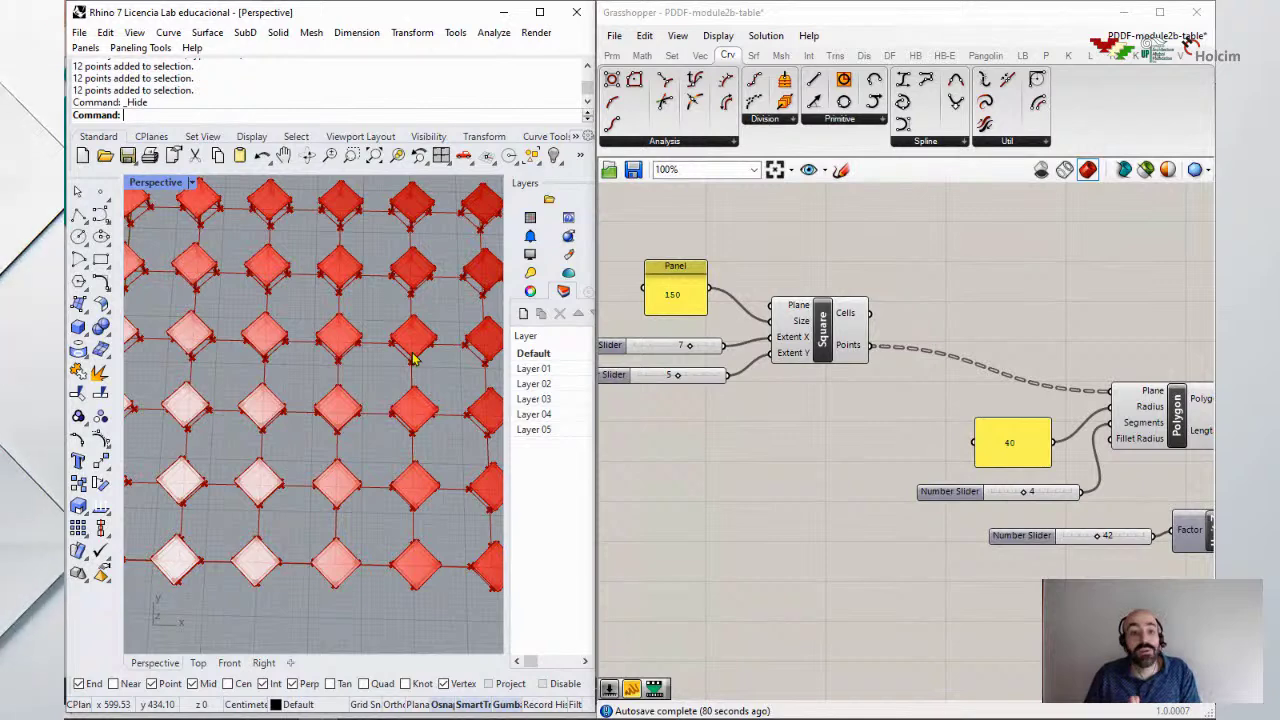
Step: Add a Random component to the empty canvas area below the Square grid and review its inputs and output
right_drag(927, 484, 903, 375)
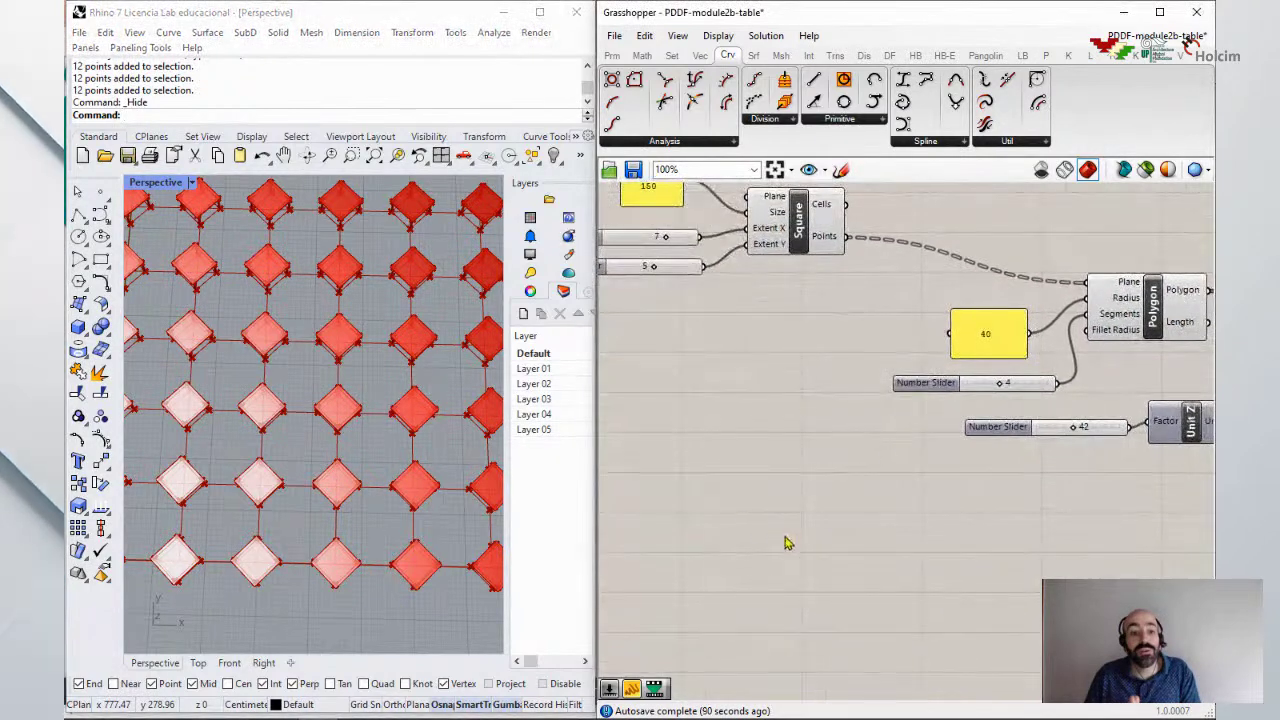
double_click(784, 533)
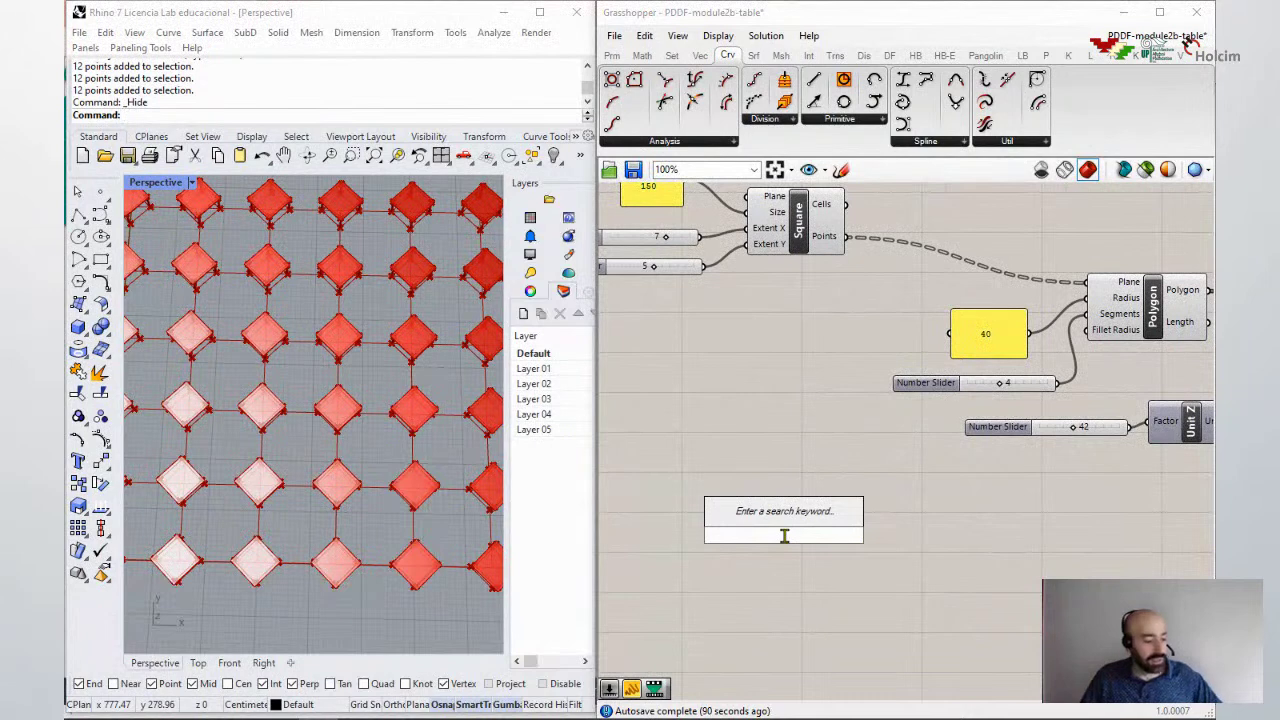
text(ran)
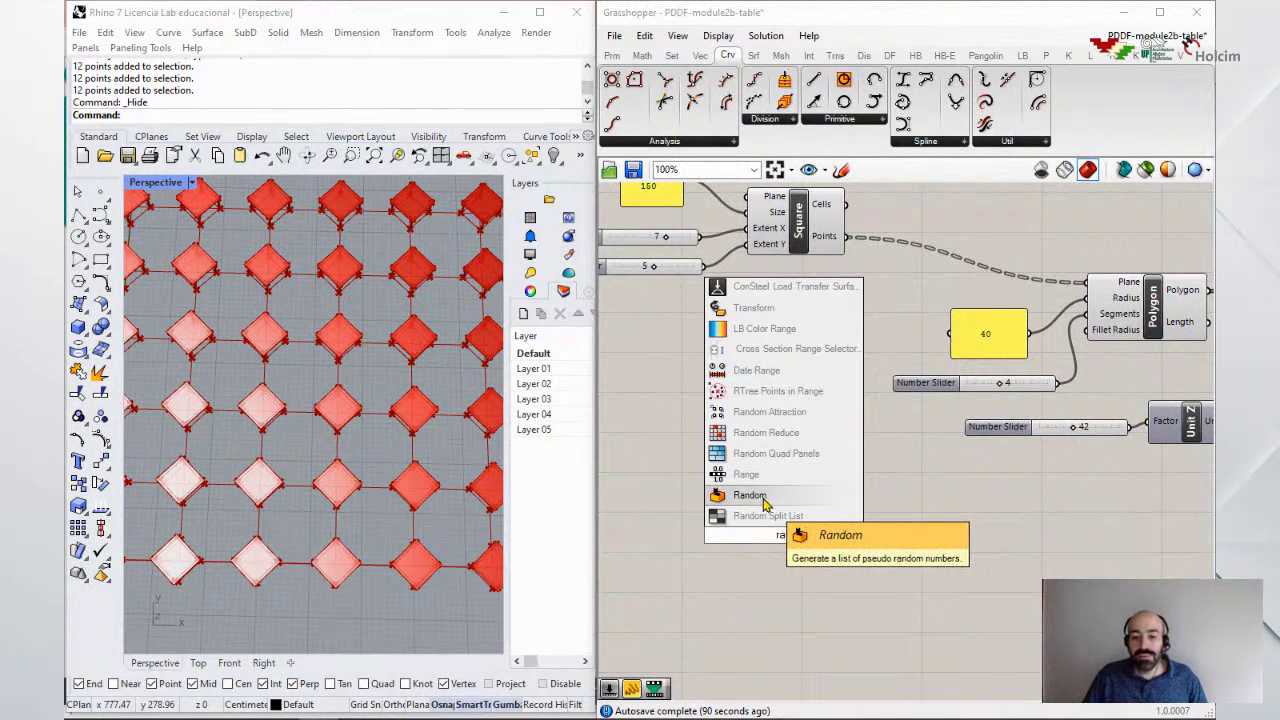
click(763, 500)
scroll(852, 500, up, 4)
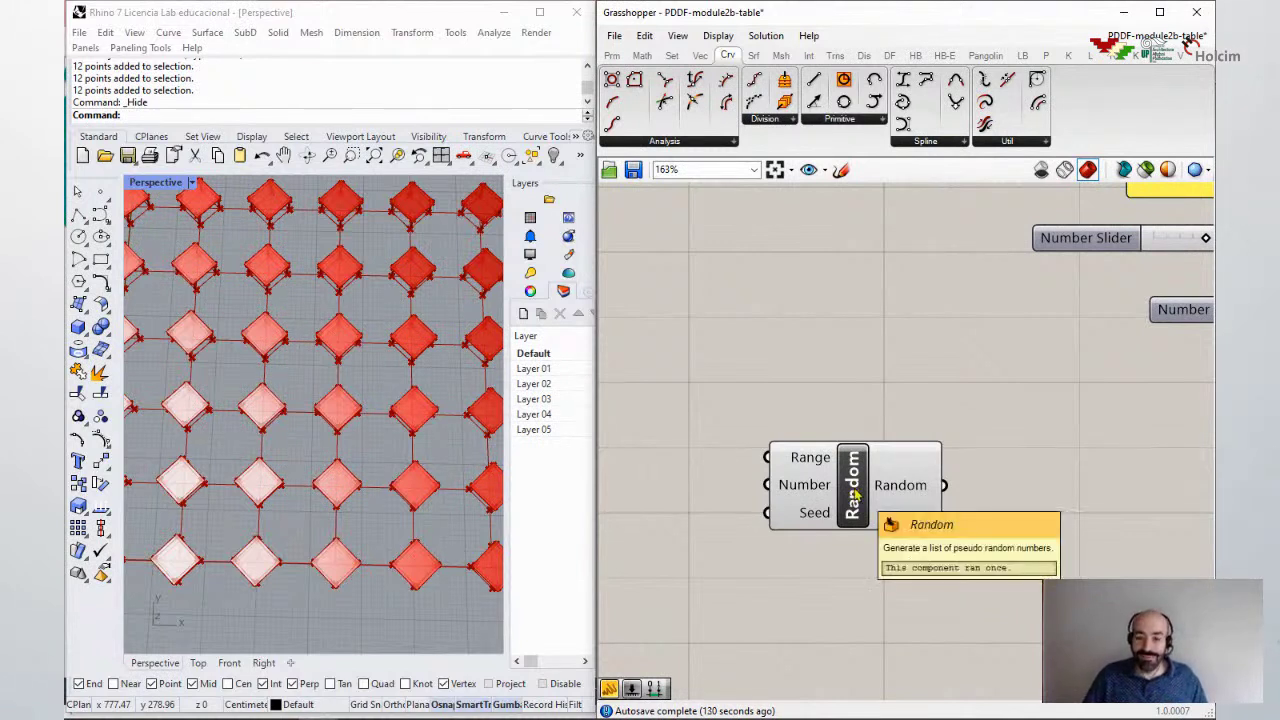
mouse_move(914, 492)
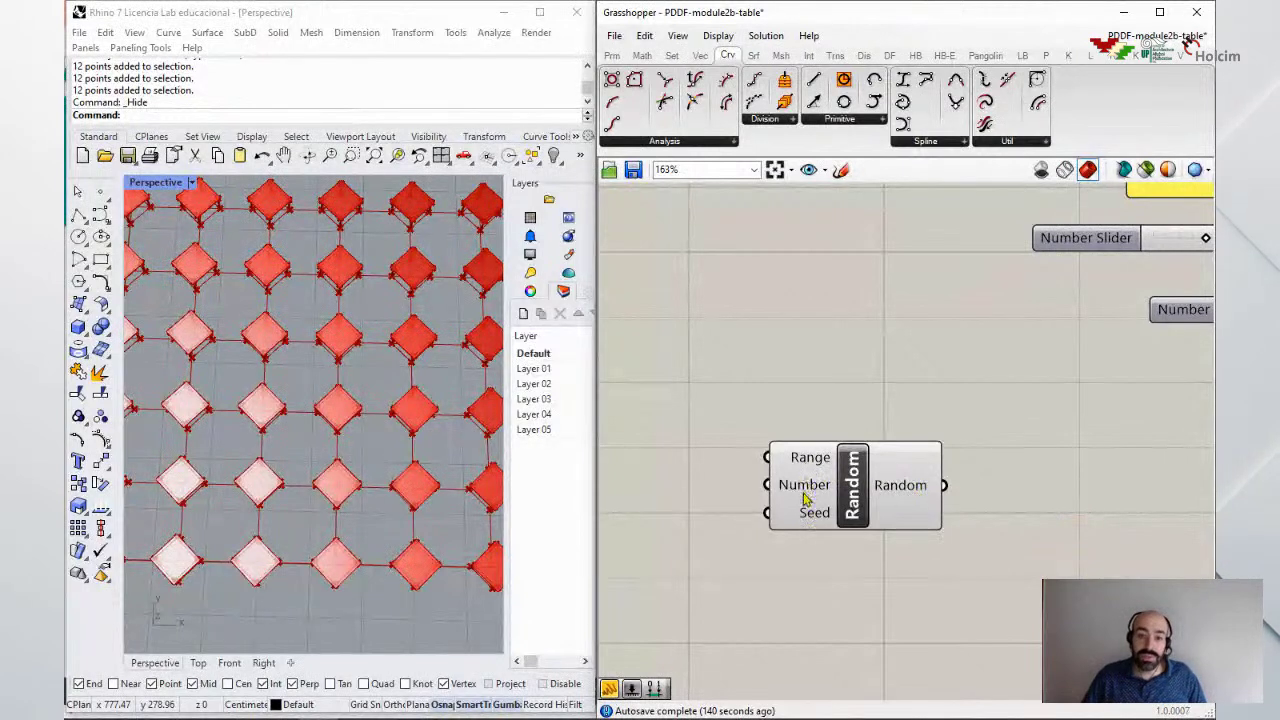
mouse_move(808, 463)
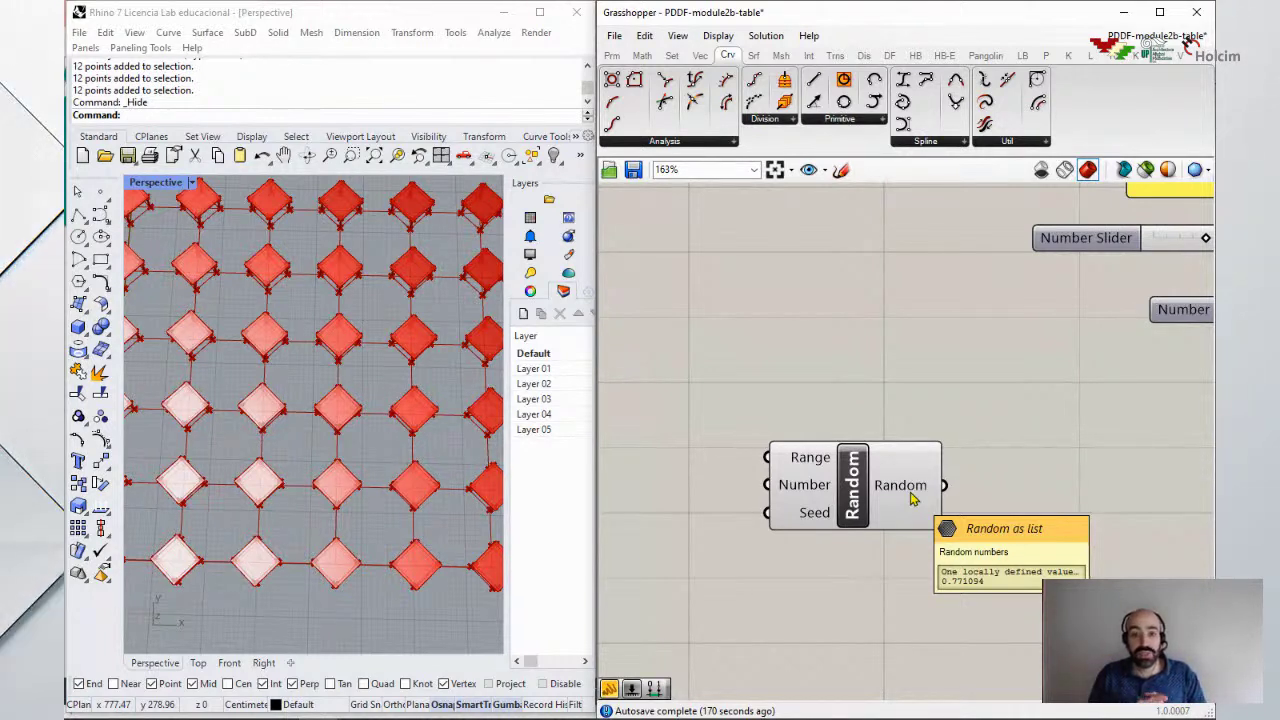
Step: Add a panel containing "0 to 10" beside Random and wire it into the Range input
right_drag(822, 470, 940, 480)
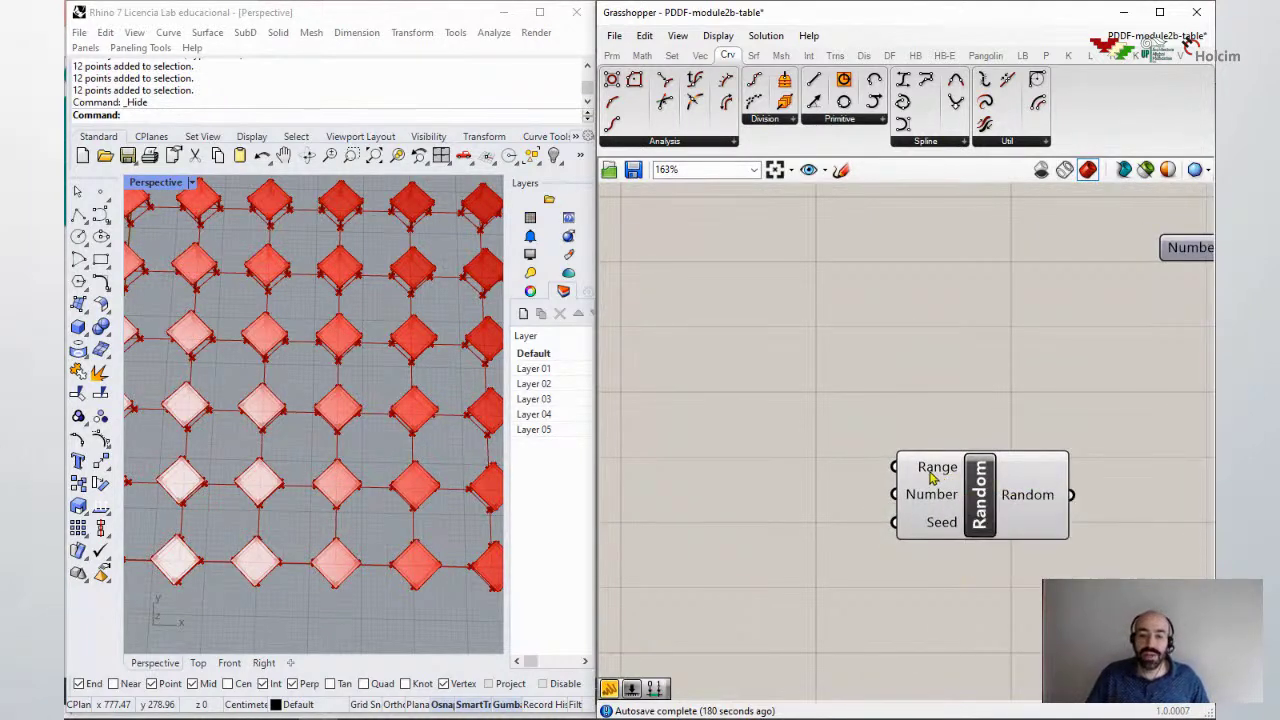
double_click(798, 480)
text(panel)
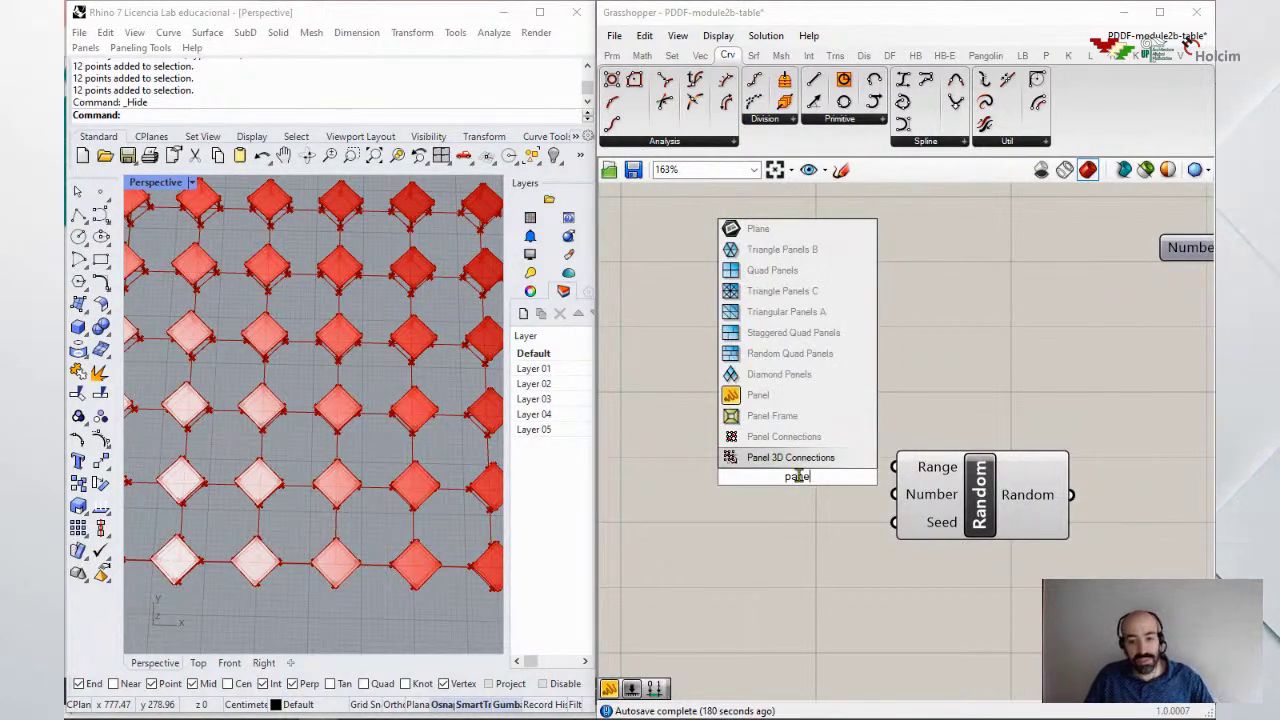
click(758, 395)
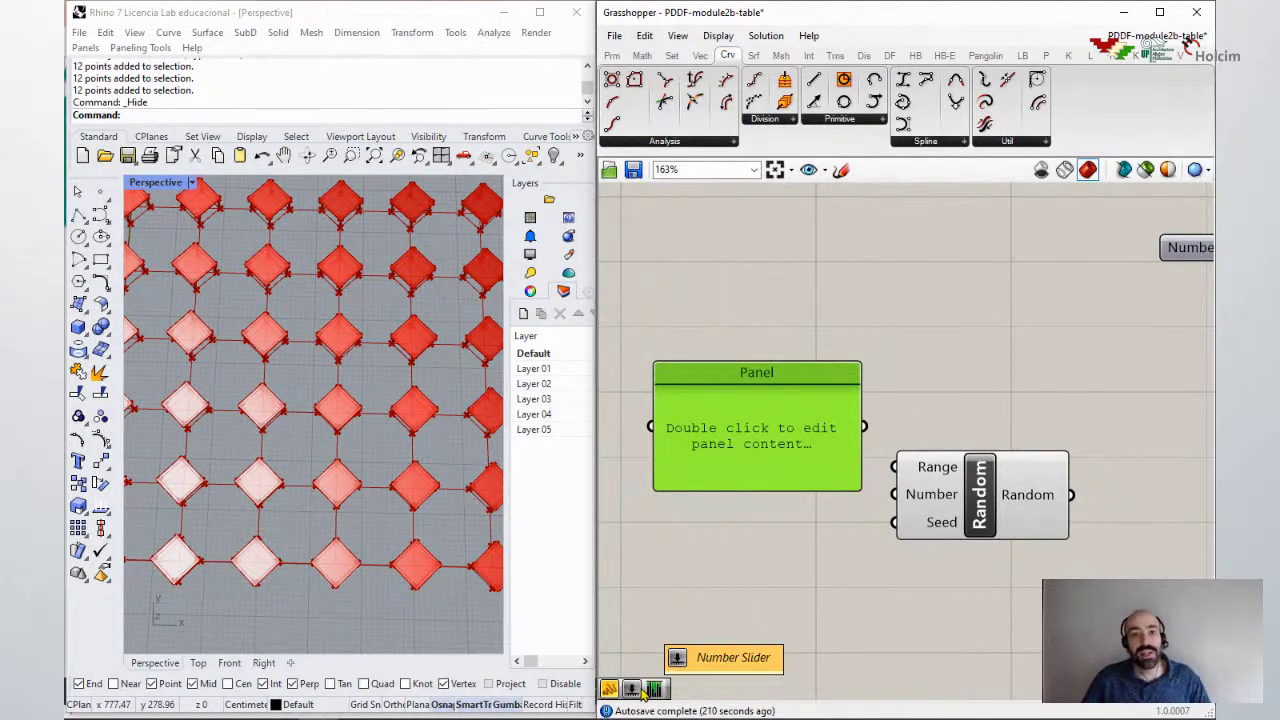
mouse_move(858, 486)
mouse_down()
mouse_move(805, 468)
mouse_move(842, 484)
mouse_up()
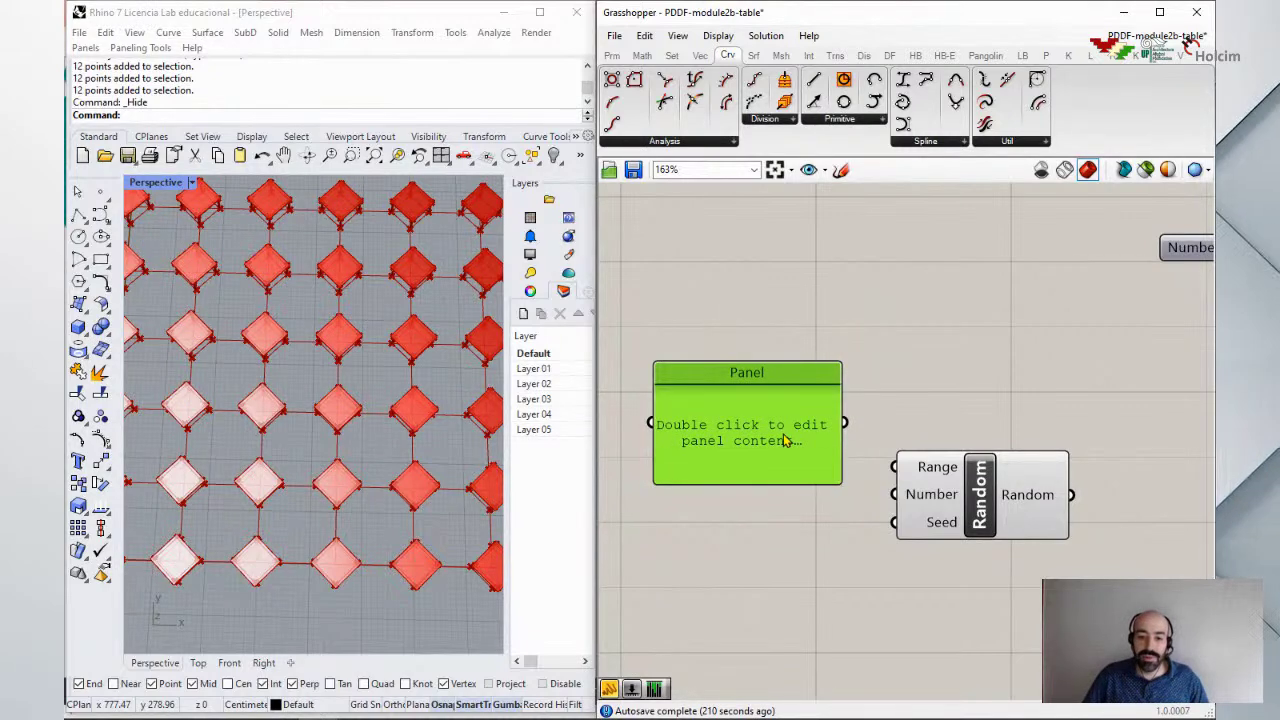
double_click(784, 436)
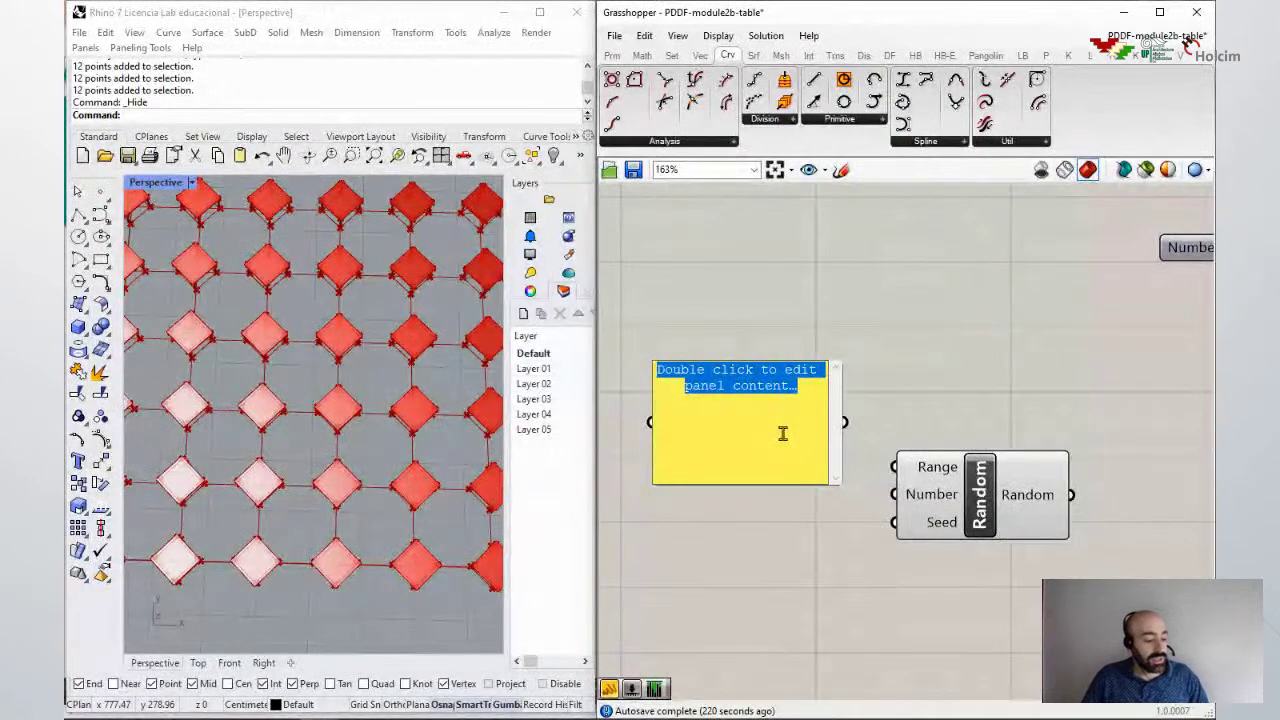
text(0 to 1)
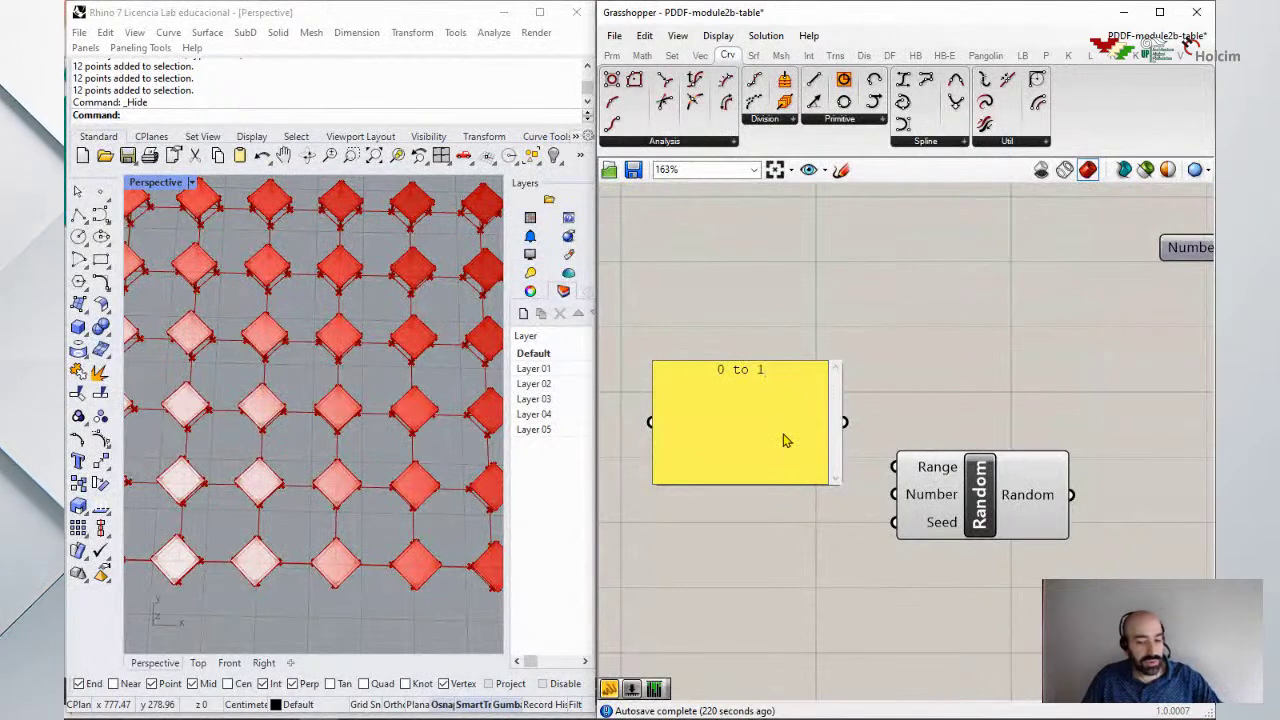
text(0)
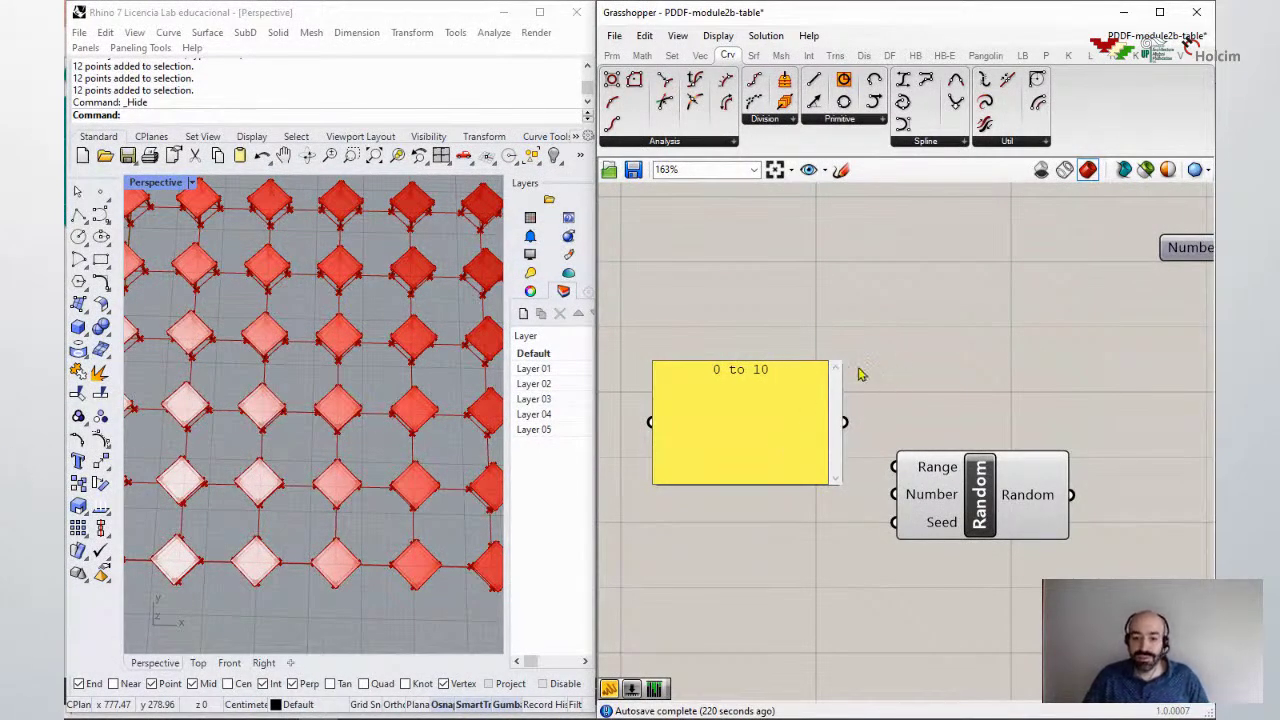
click(868, 398)
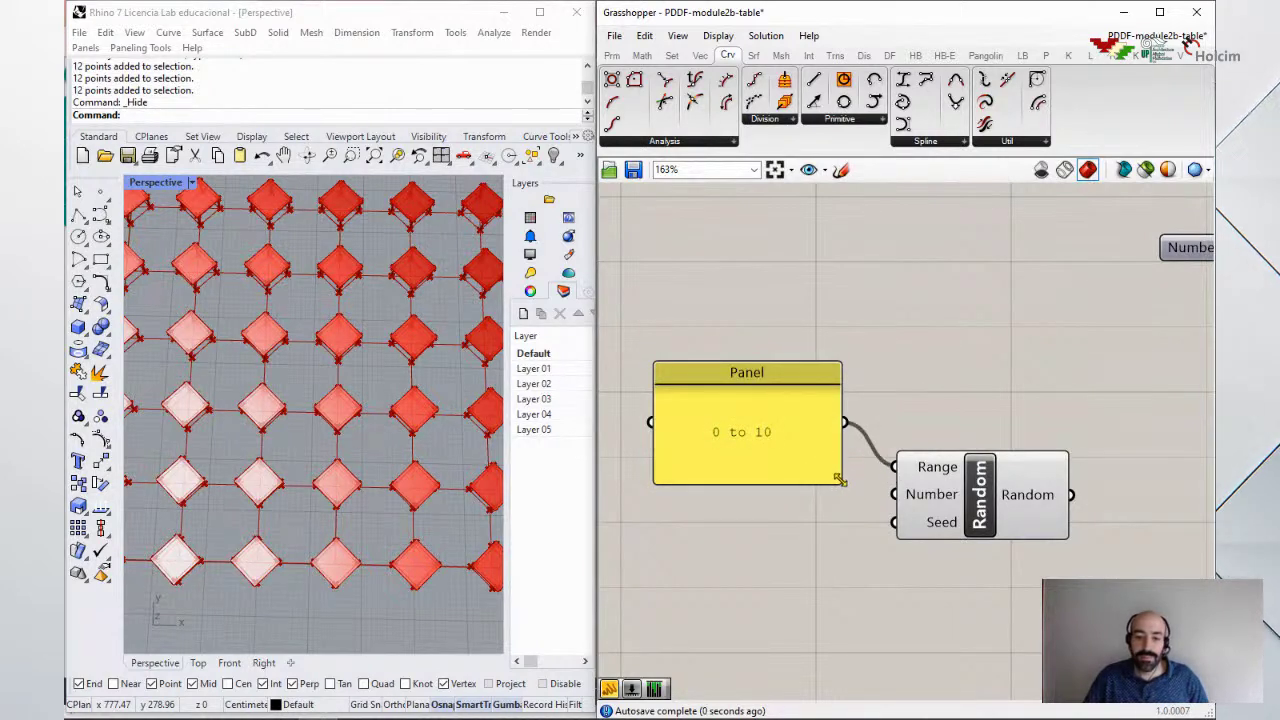
Step: Shrink the range panel, place a copy below it with the value 10 and wire the copy into Random's Number input
drag(842, 483, 802, 455)
drag(740, 419, 766, 526)
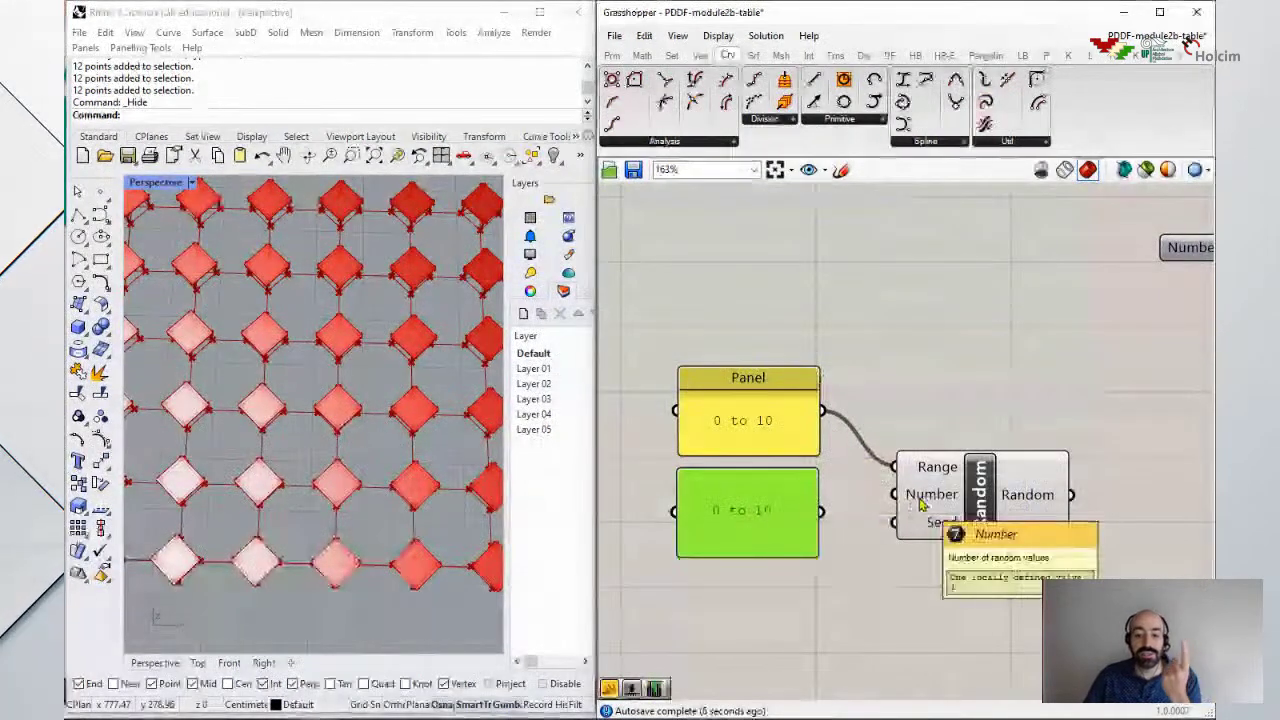
double_click(729, 521)
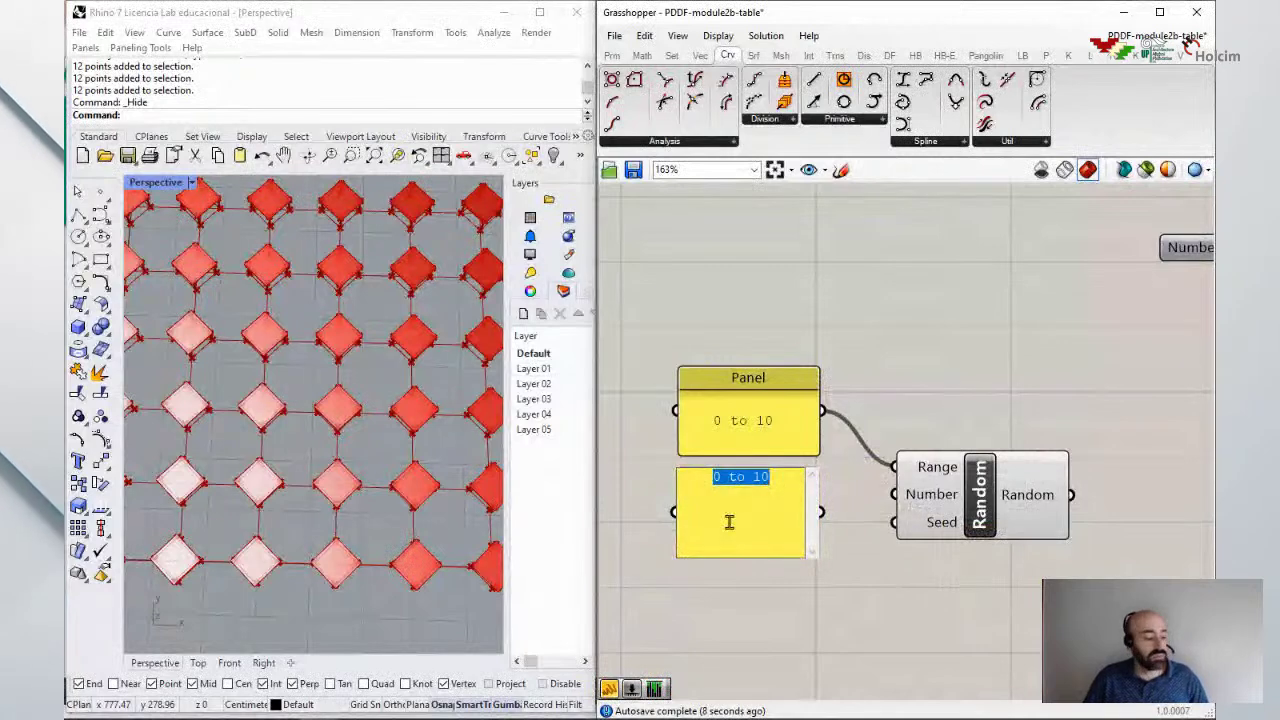
text(1)
click(842, 520)
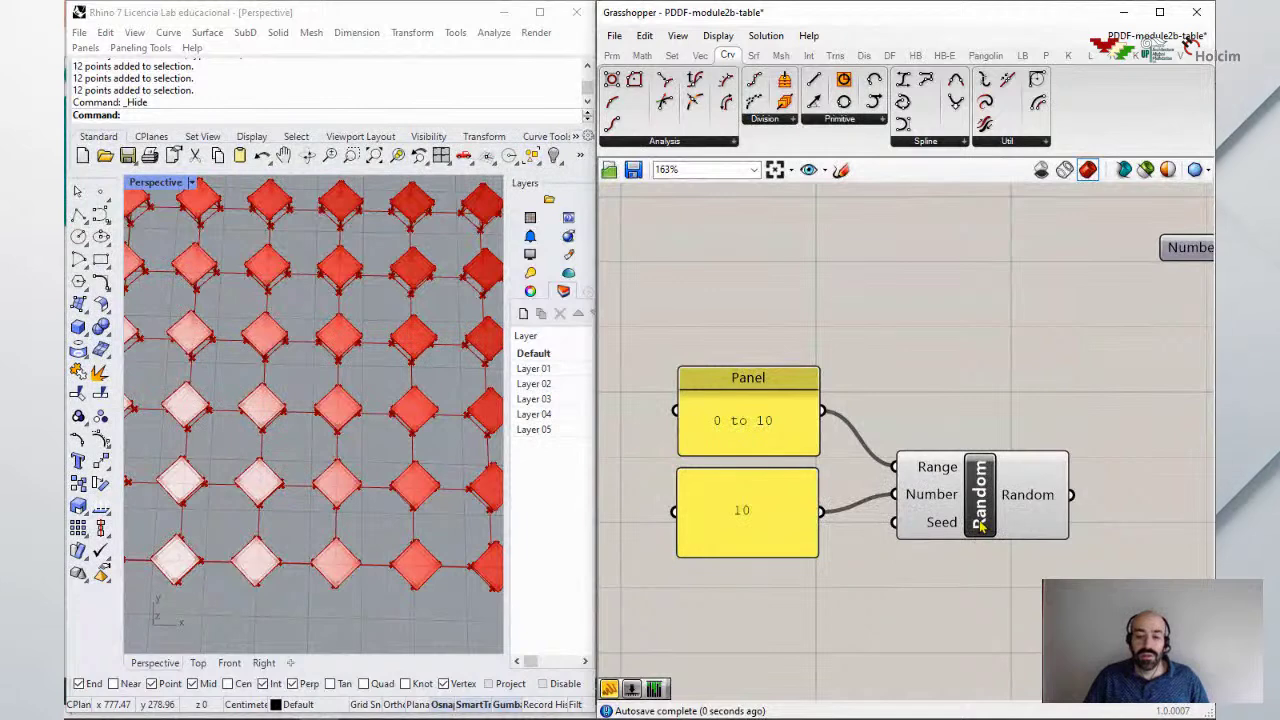
Step: Add a panel after the Random component and wire the Random output into it
drag(979, 521, 978, 531)
click(960, 605)
right_drag(933, 622, 895, 552)
scroll(890, 548, down, 2)
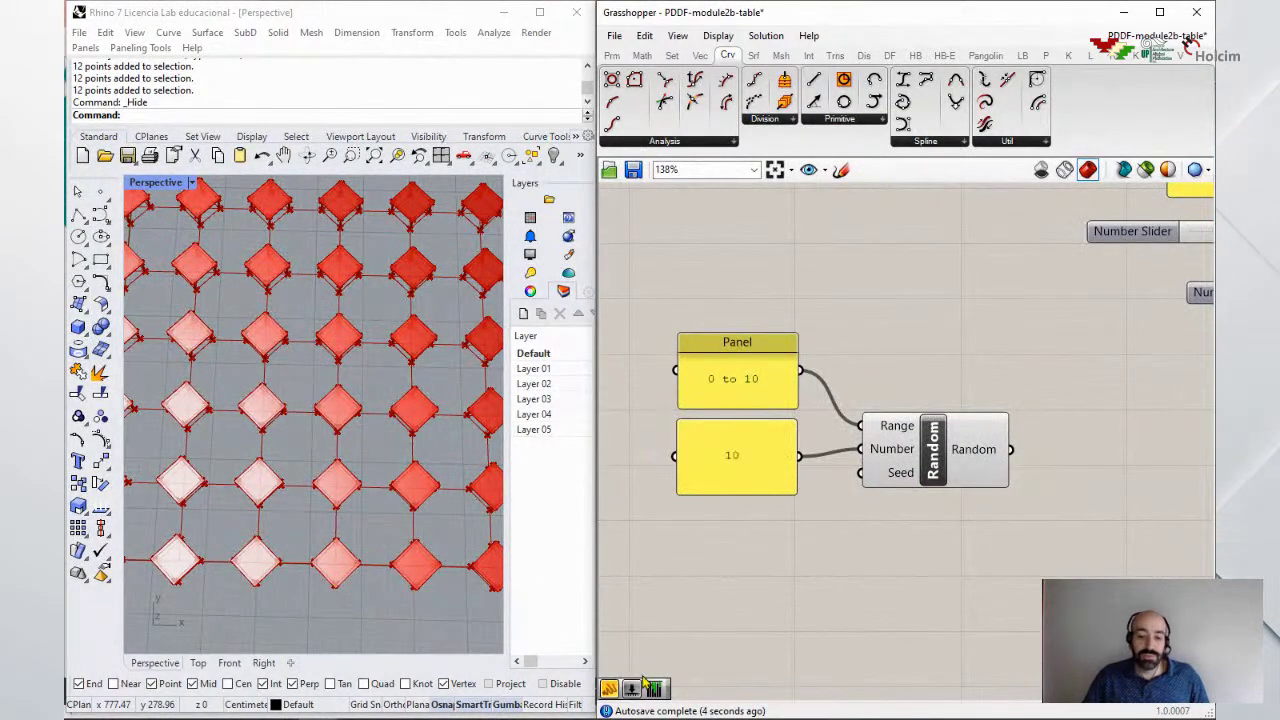
click(1124, 497)
drag(1023, 469, 1034, 489)
drag(977, 453, 962, 451)
drag(1094, 480, 1086, 440)
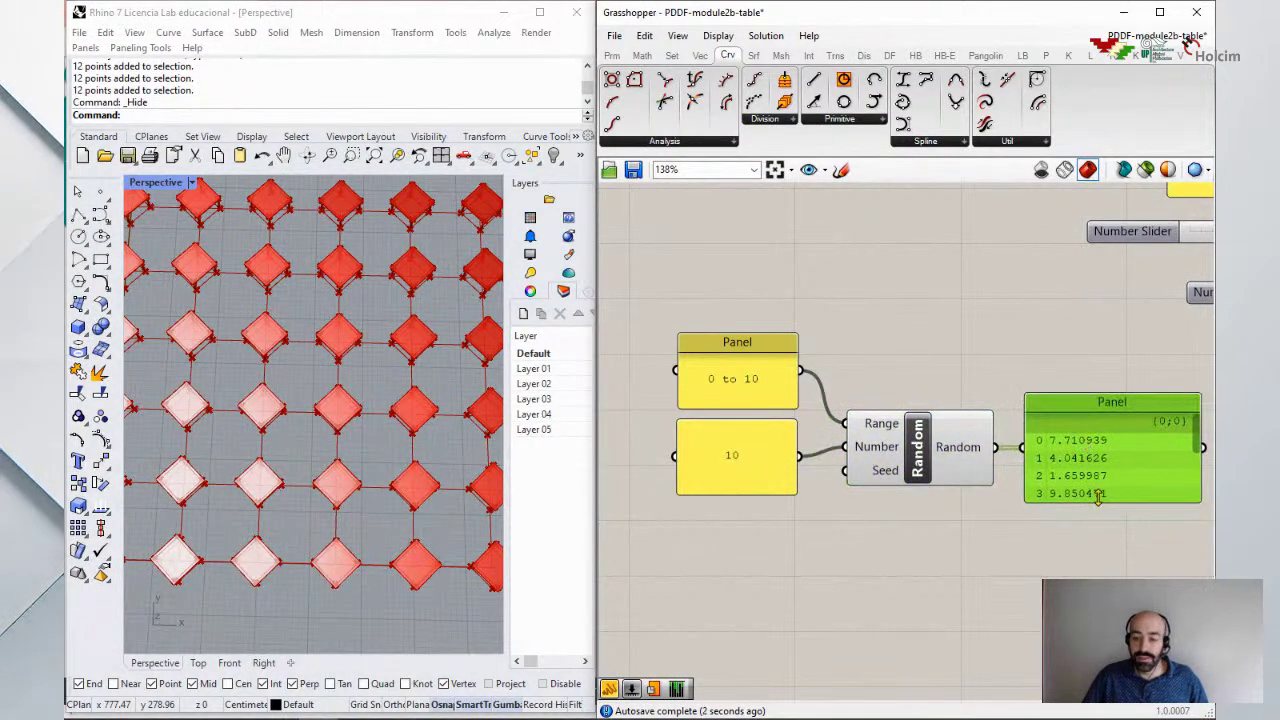
Step: Lengthen the output panel until it shows the whole list of random numbers and read through the values
drag(1098, 502, 1098, 645)
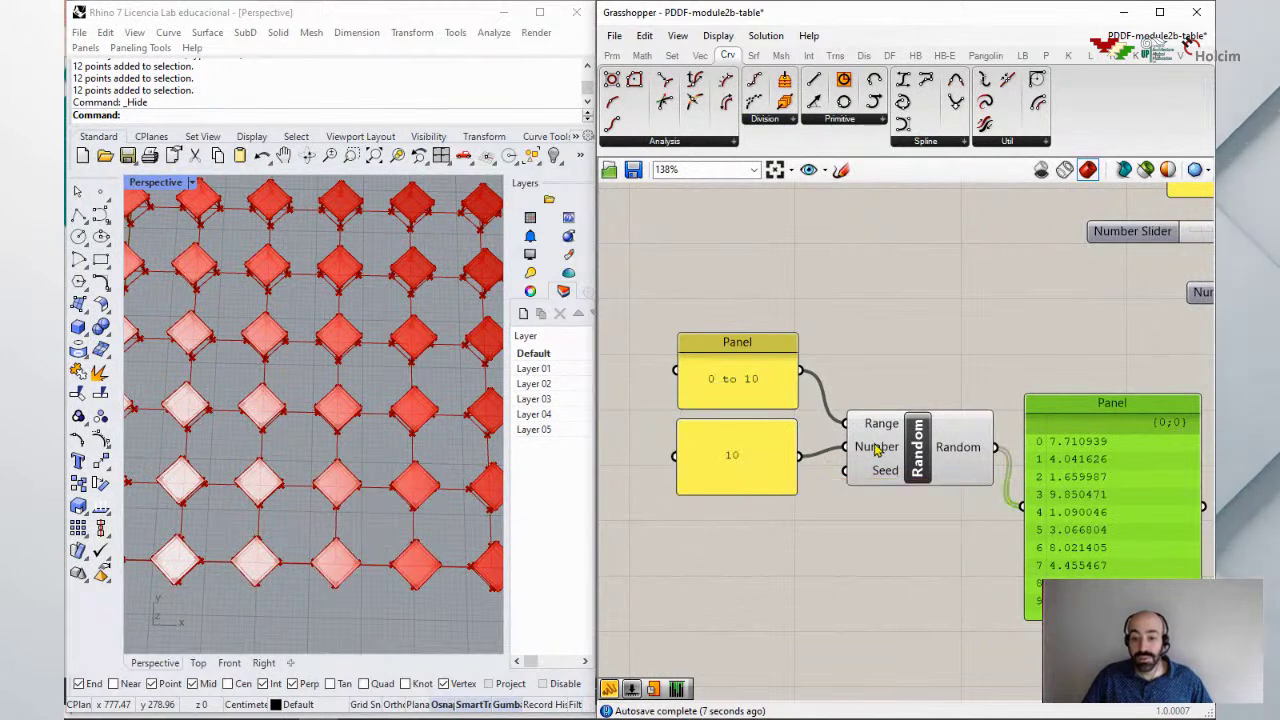
mouse_move(876, 450)
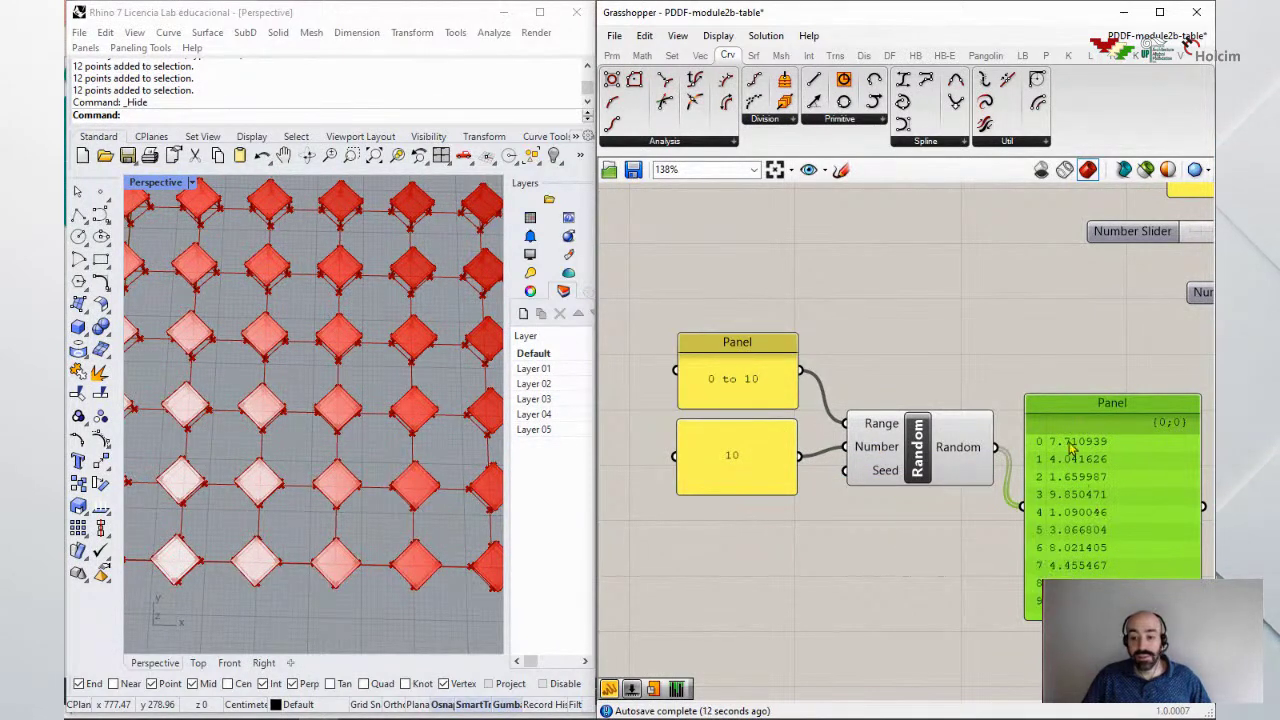
right_drag(1075, 555, 1048, 485)
scroll(1057, 428, up, 1)
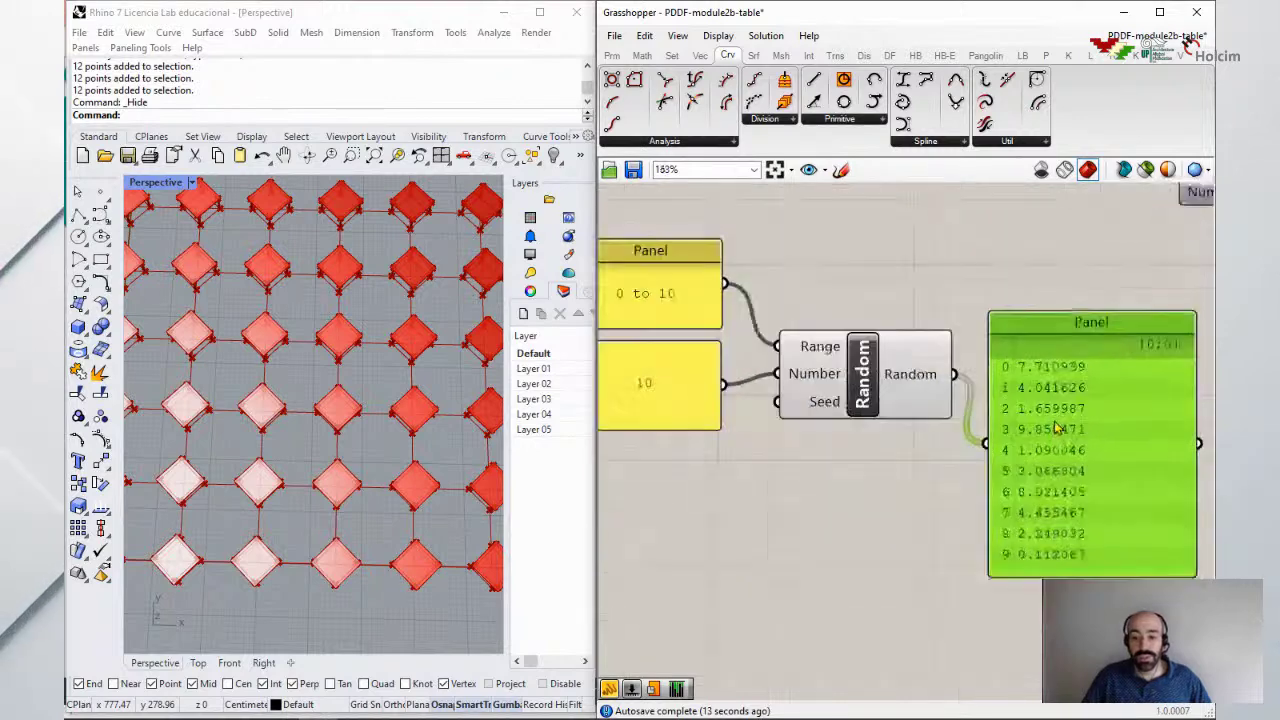
scroll(1055, 405, down, 1)
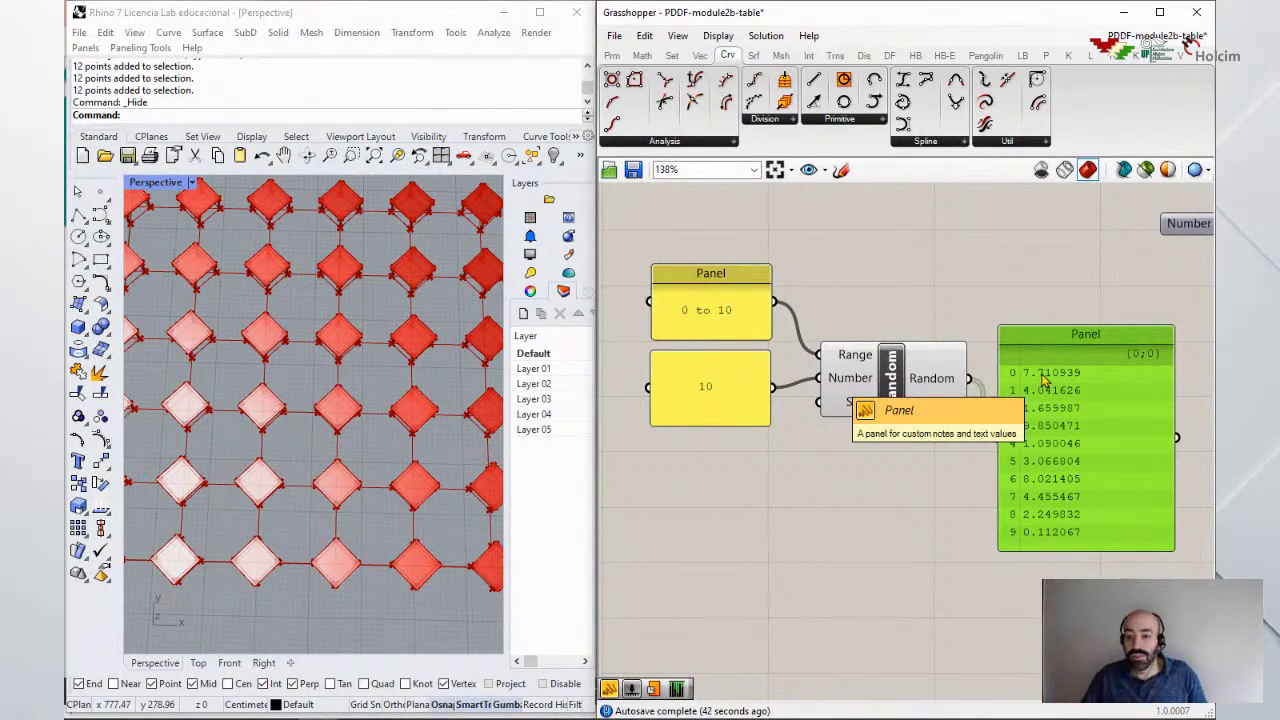
Step: Add an integer slider from 0 to 10, wire it into Random's Seed input and set it to 8
double_click(700, 462)
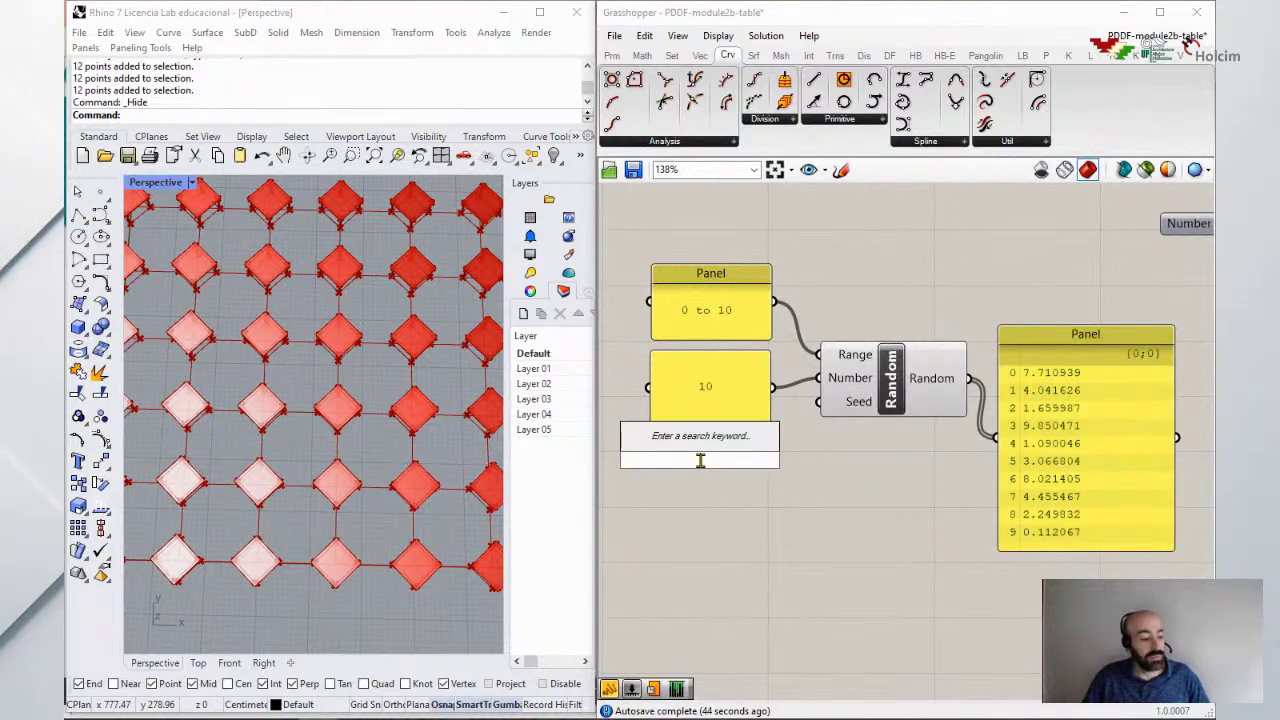
text(1)
key(Return)
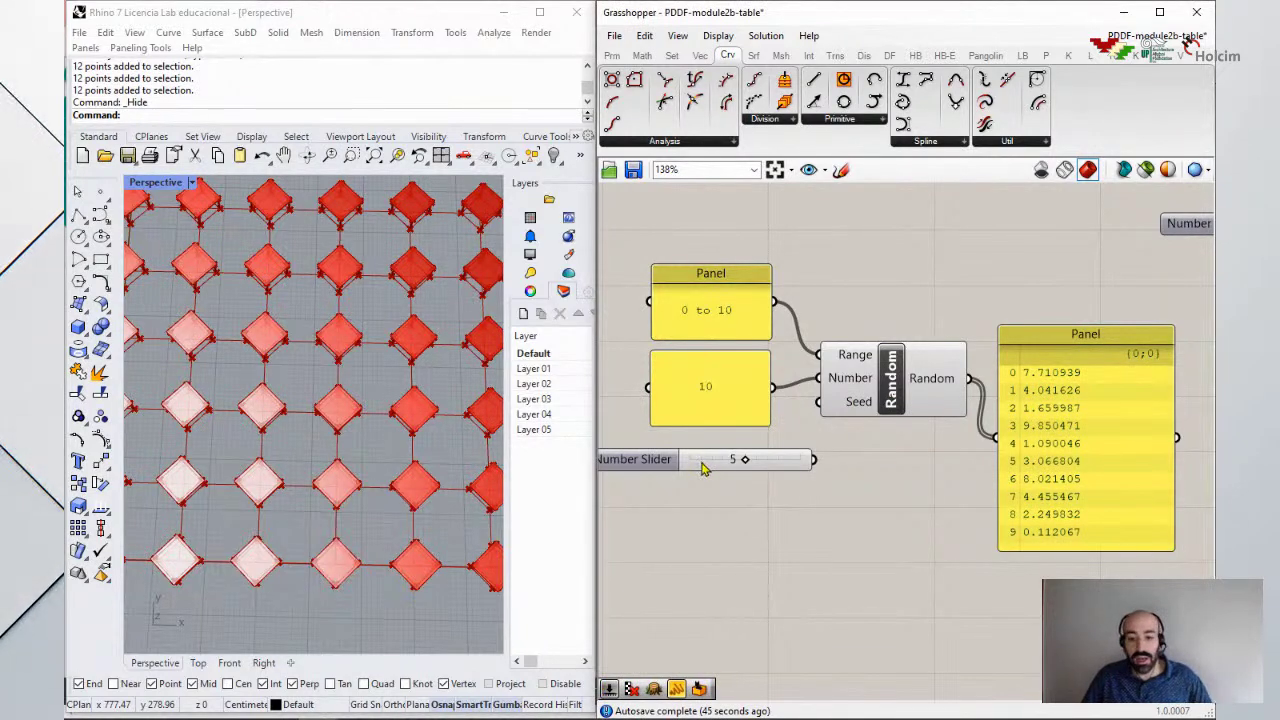
drag(701, 463, 690, 464)
right_drag(826, 446, 880, 445)
right_drag(1011, 441, 999, 438)
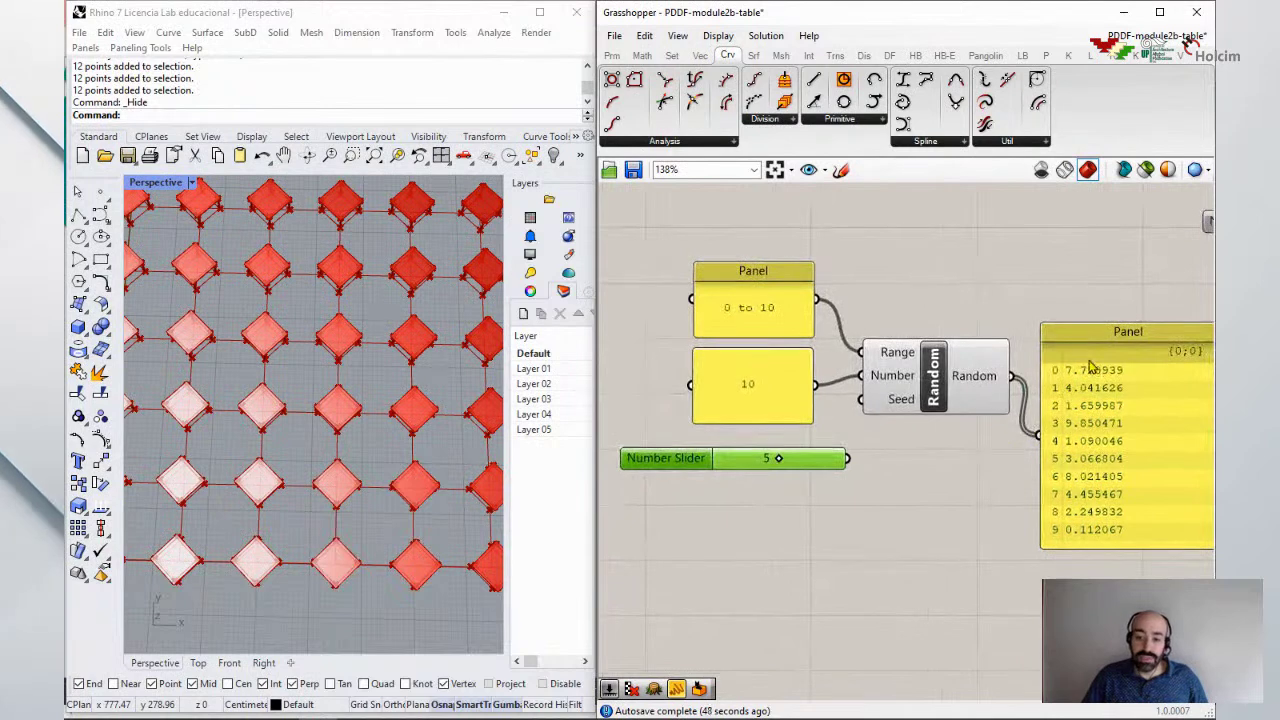
drag(850, 462, 847, 459)
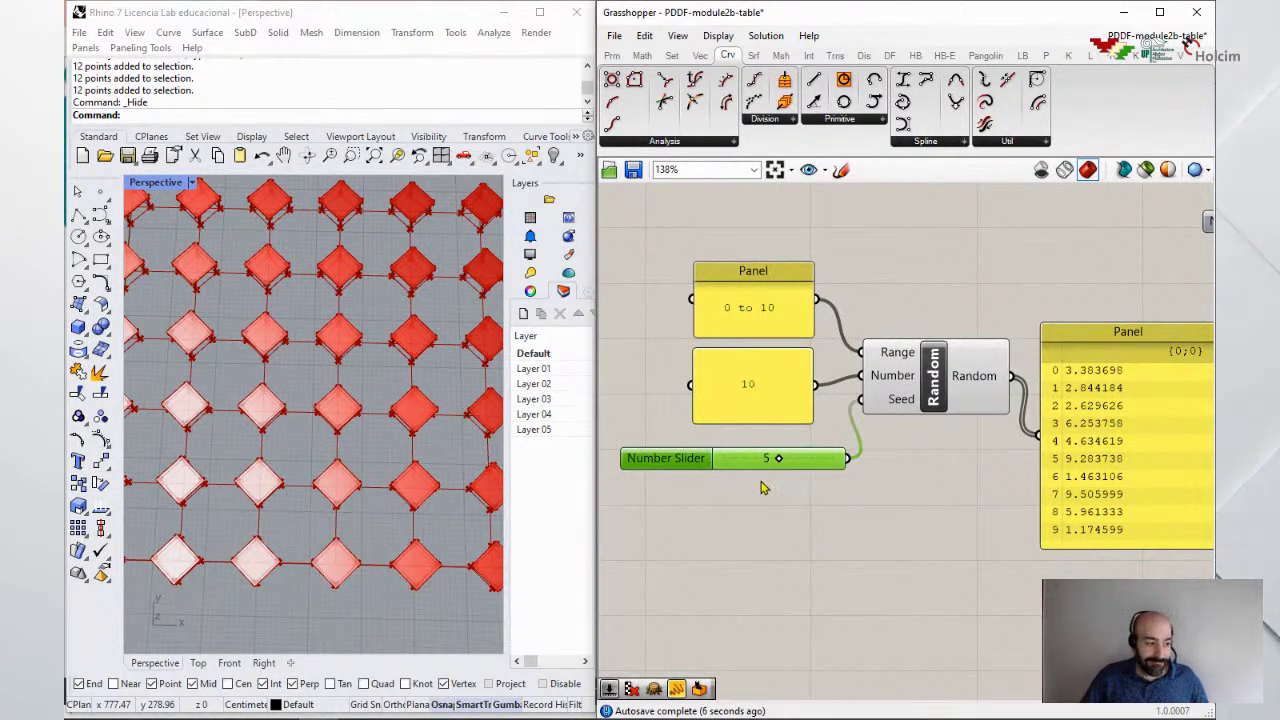
drag(778, 460, 811, 459)
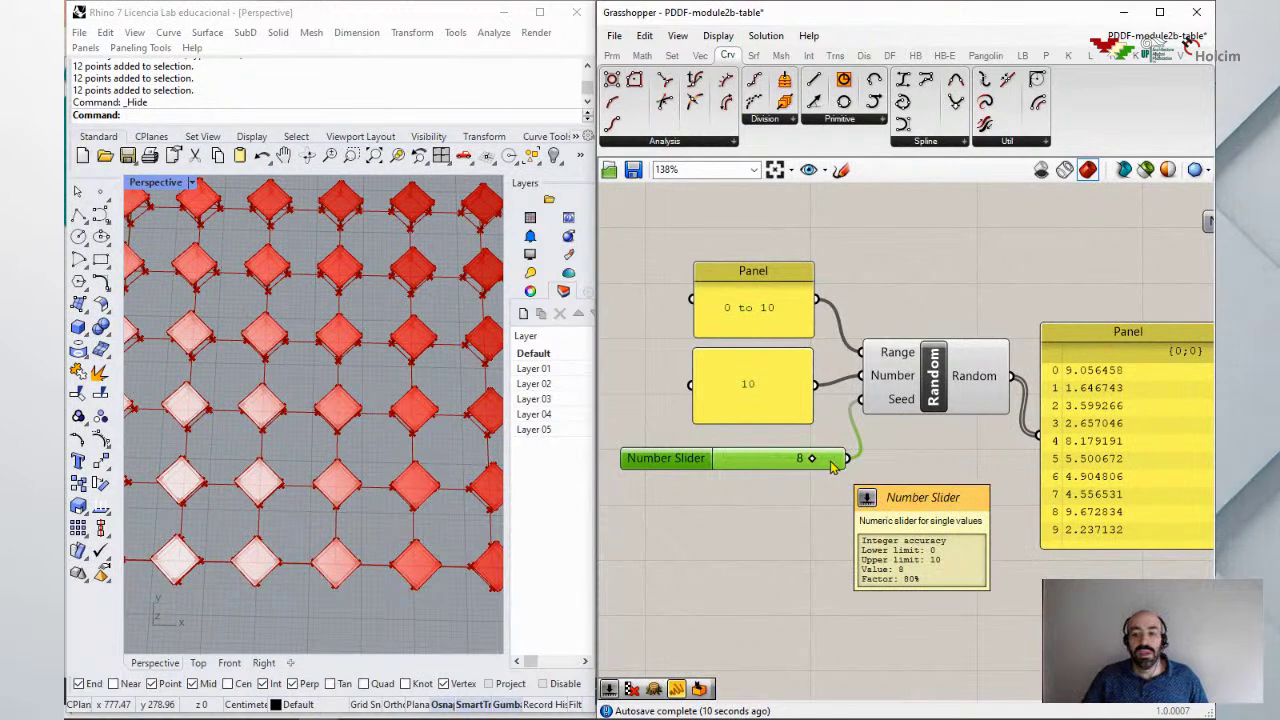
Step: Select the whole Random example with its panels and seed slider and move it down, clear of the table definition
right_drag(1076, 400, 1013, 429)
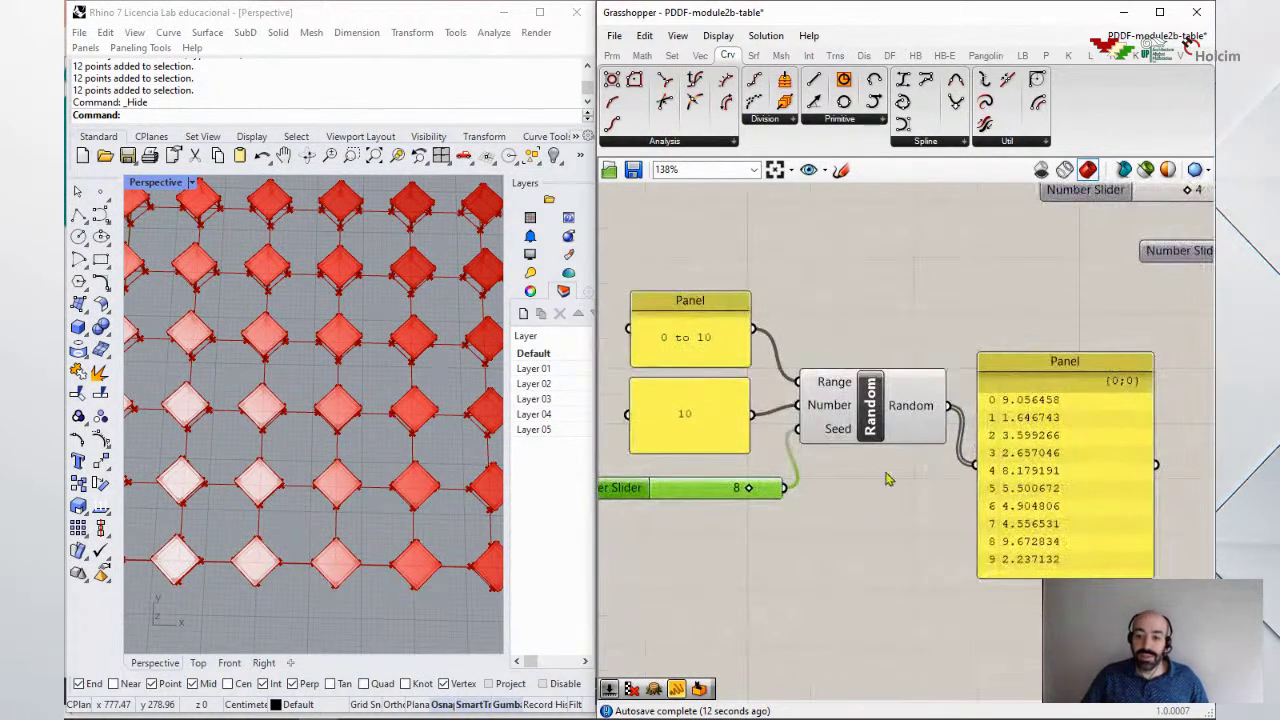
right_drag(871, 485, 883, 463)
mouse_move(880, 416)
right_down()
mouse_move(872, 441)
mouse_move(888, 440)
right_up()
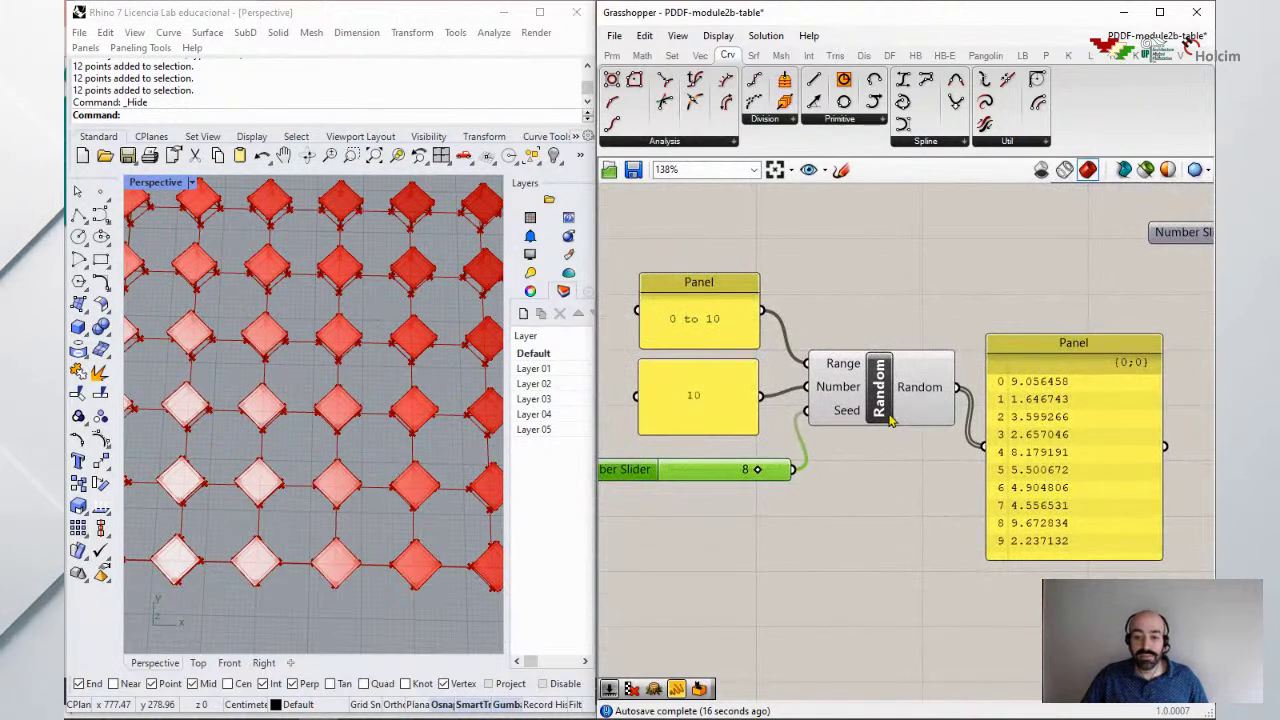
scroll(890, 420, down, 3)
drag(1030, 296, 705, 525)
drag(872, 440, 860, 634)
right_drag(855, 460, 871, 334)
click(923, 326)
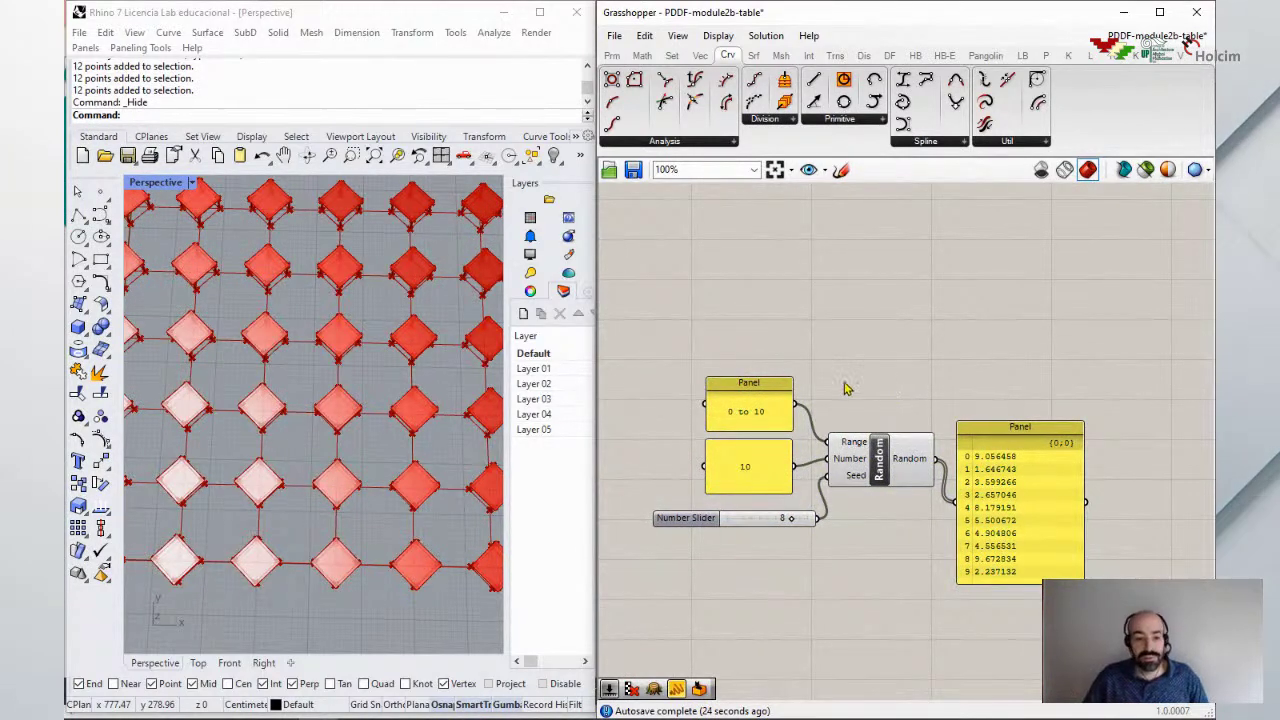
Step: Add a second Random component just below the Square grid, to the left of the Polygon's sliders
right_drag(386, 380, 367, 347)
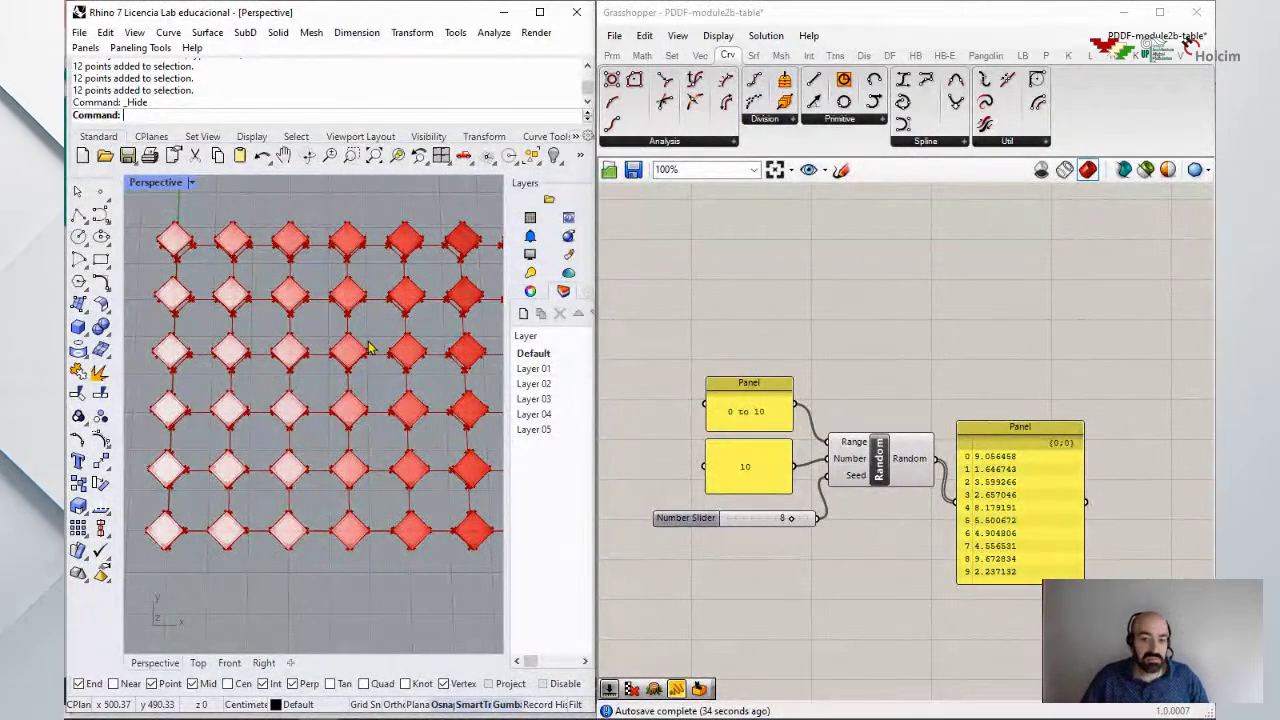
right_drag(945, 334, 907, 620)
scroll(901, 466, up, 2)
double_click(899, 461)
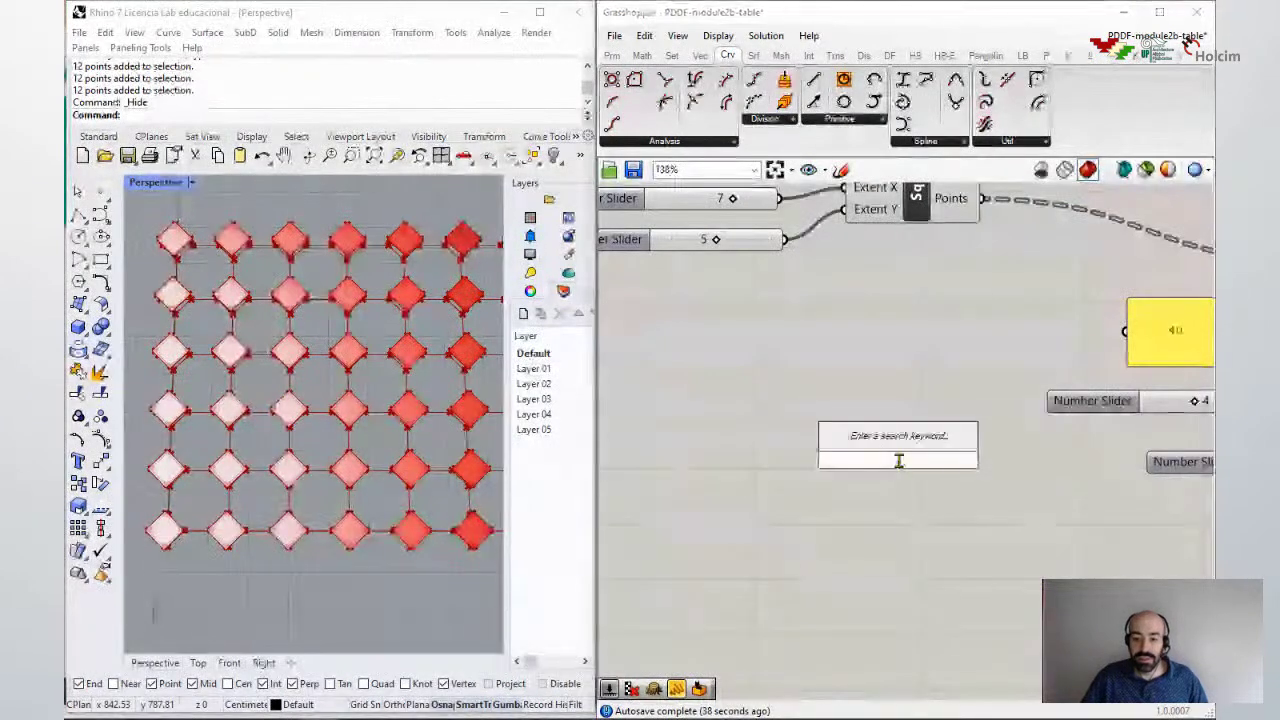
text(and)
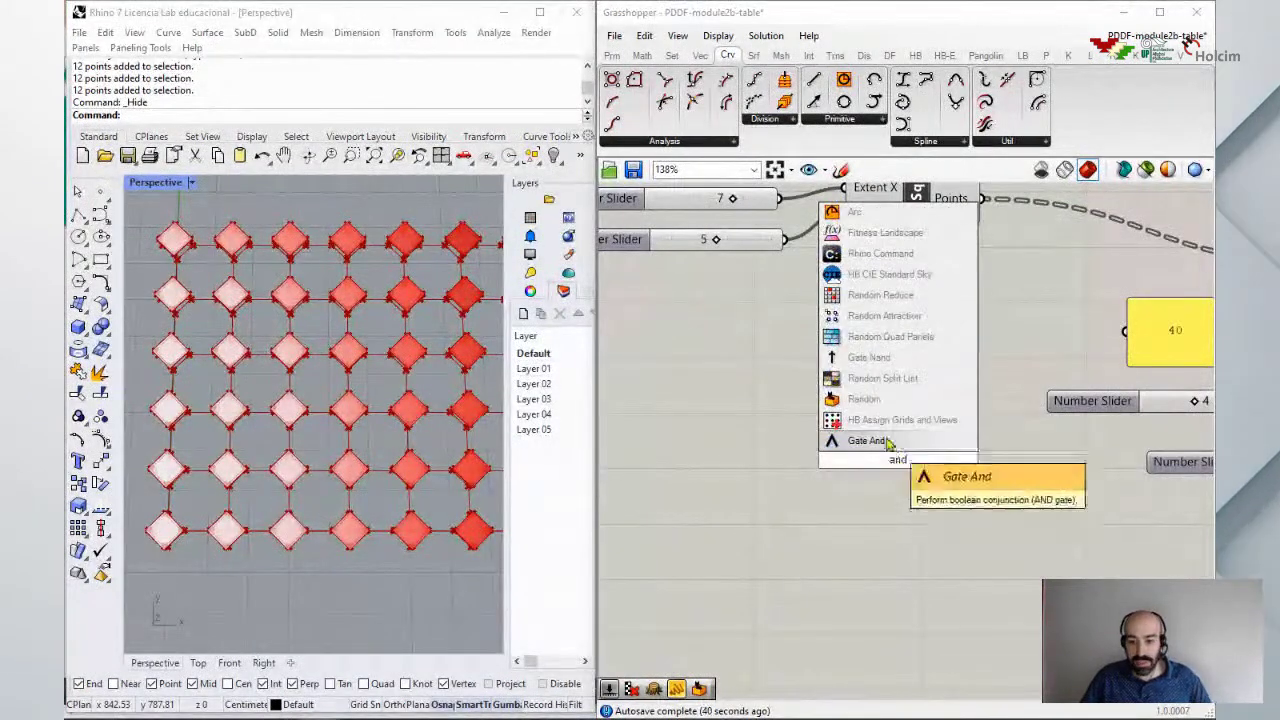
click(877, 402)
drag(885, 465, 897, 476)
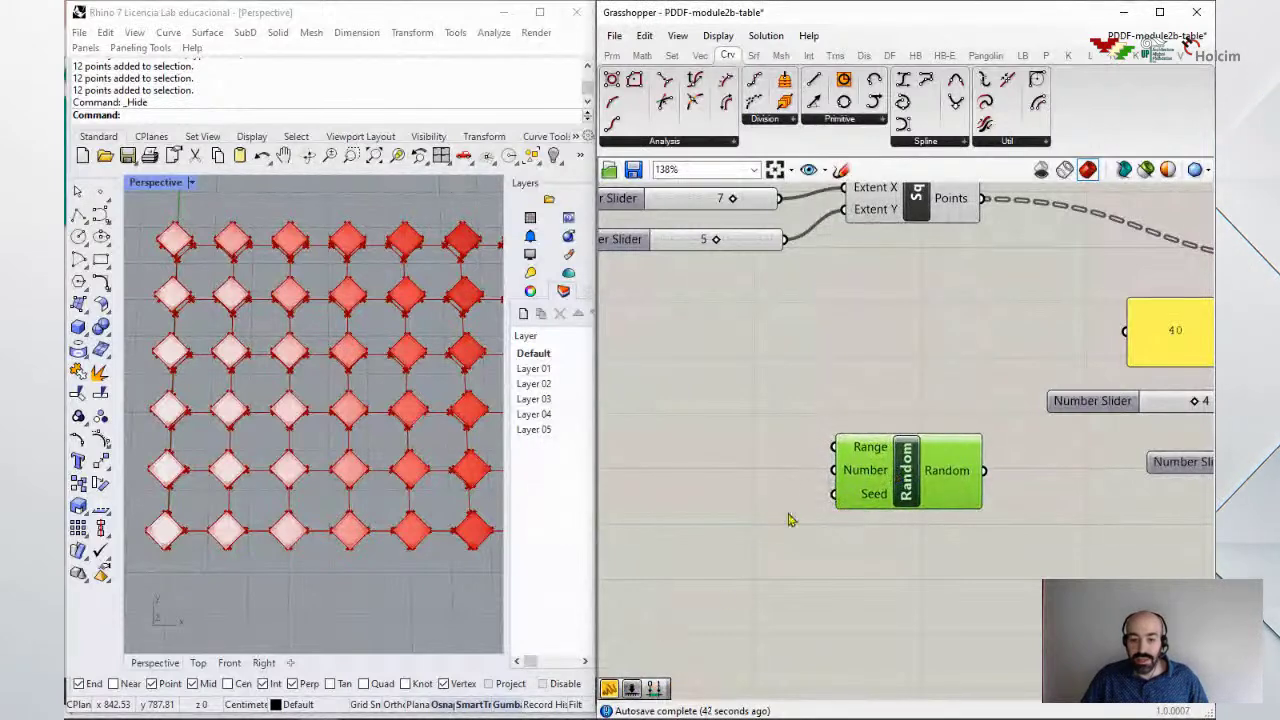
Step: Add a panel containing "3 to 8" beside the new Random component, shrink it and wire it into the Range input
scroll(768, 495, up, 1)
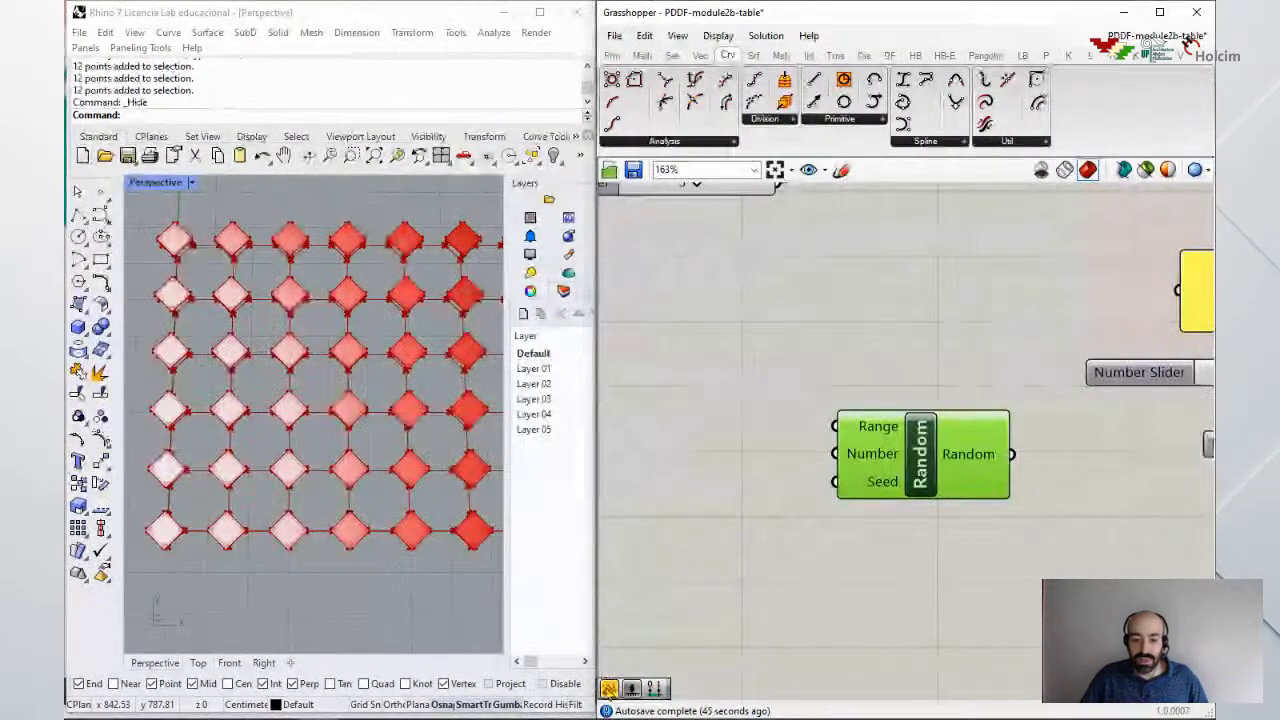
click(707, 432)
double_click(710, 434)
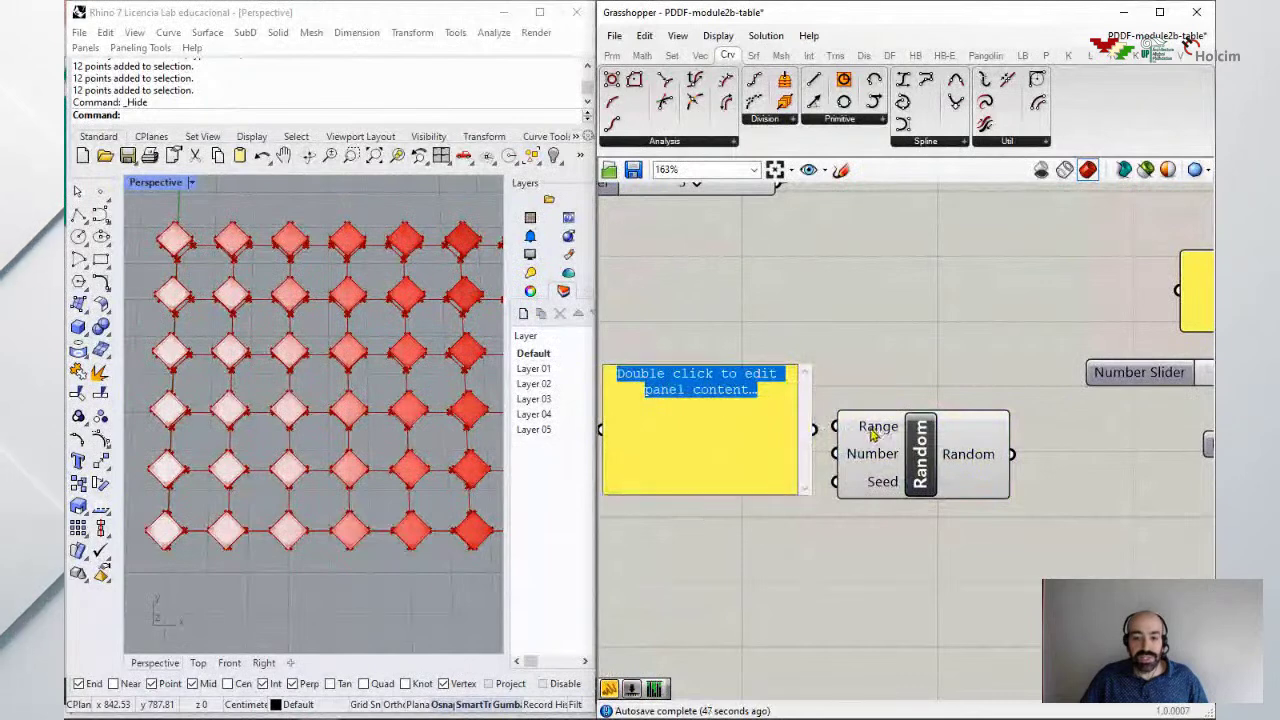
mouse_move(873, 433)
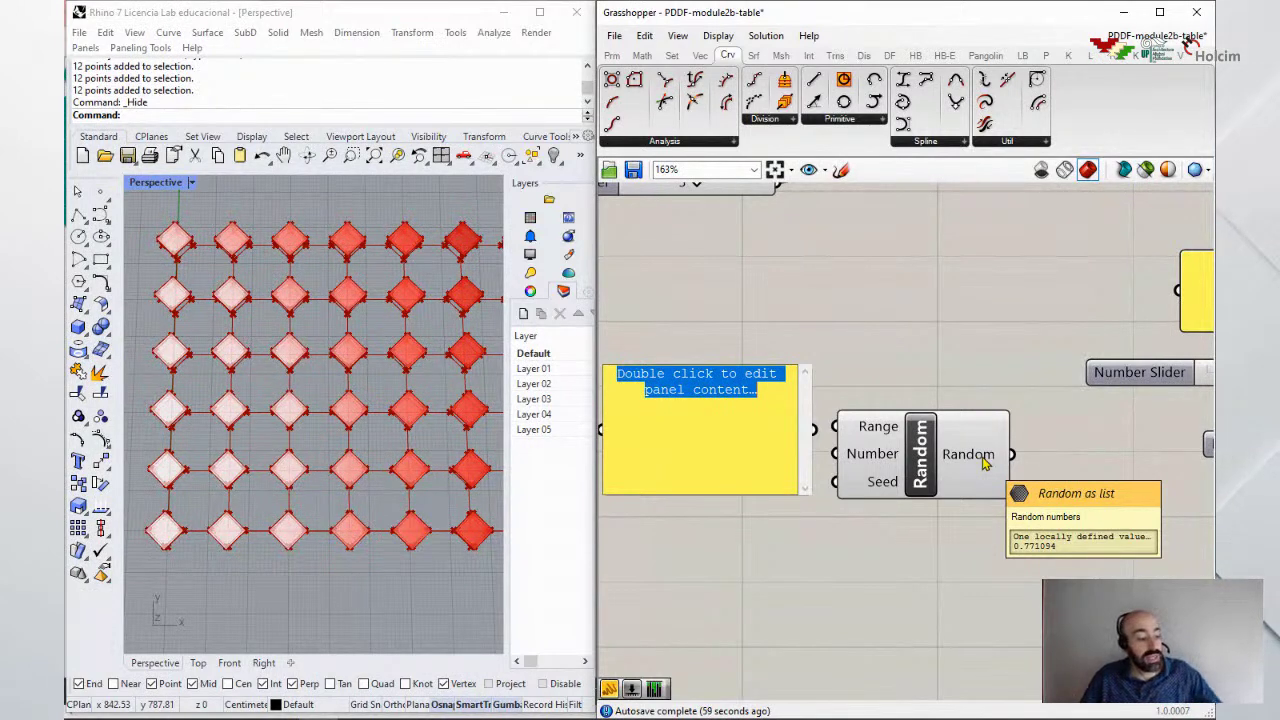
text(3 to 8)
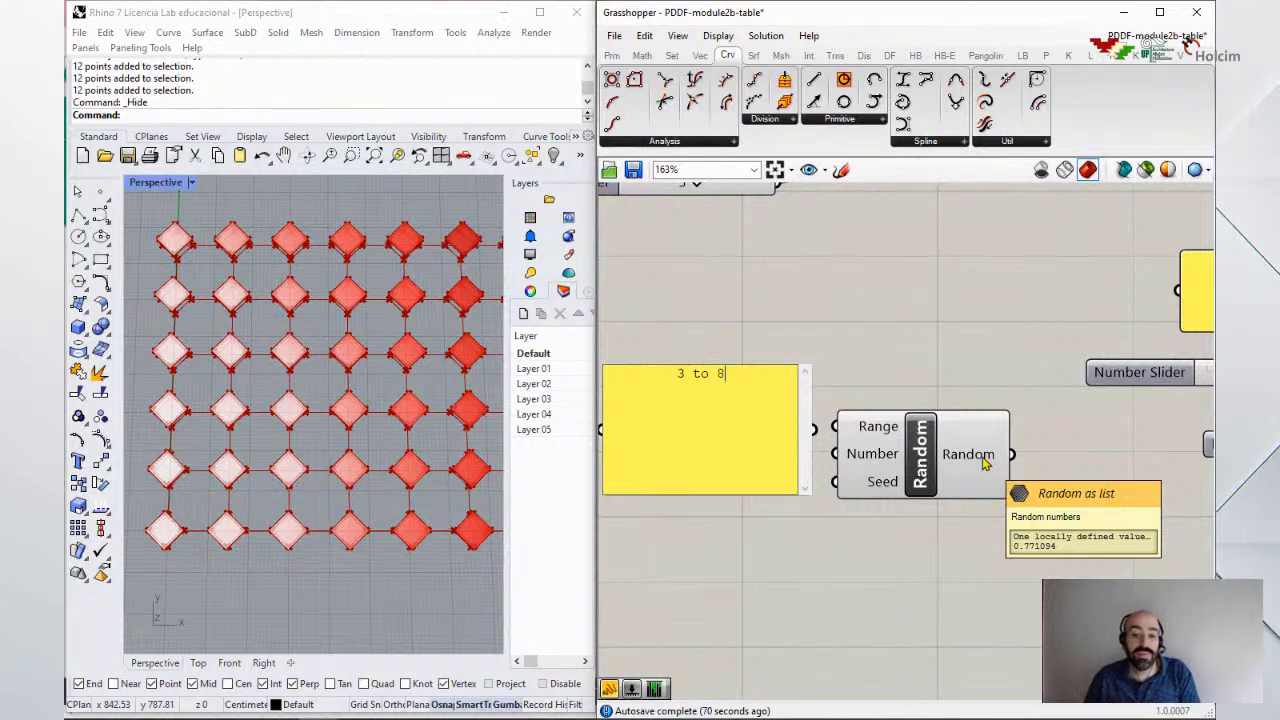
click(820, 460)
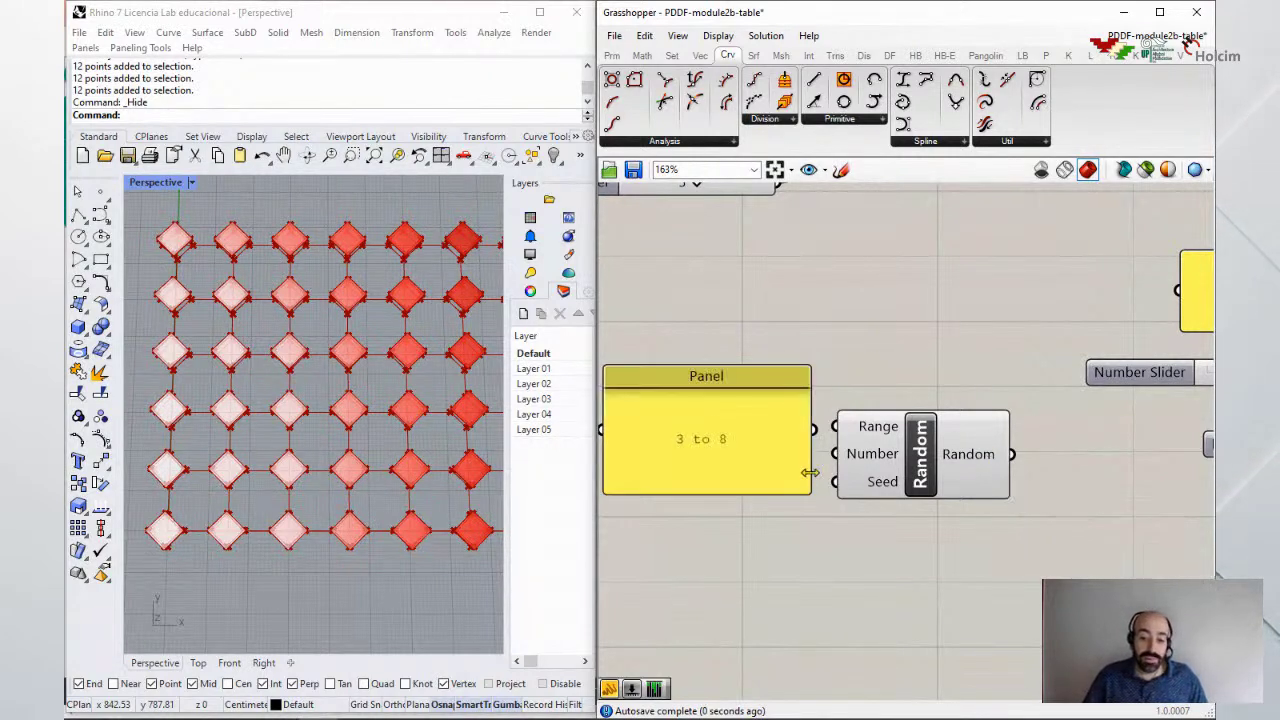
drag(804, 489, 763, 443)
drag(680, 407, 708, 402)
drag(838, 427, 803, 403)
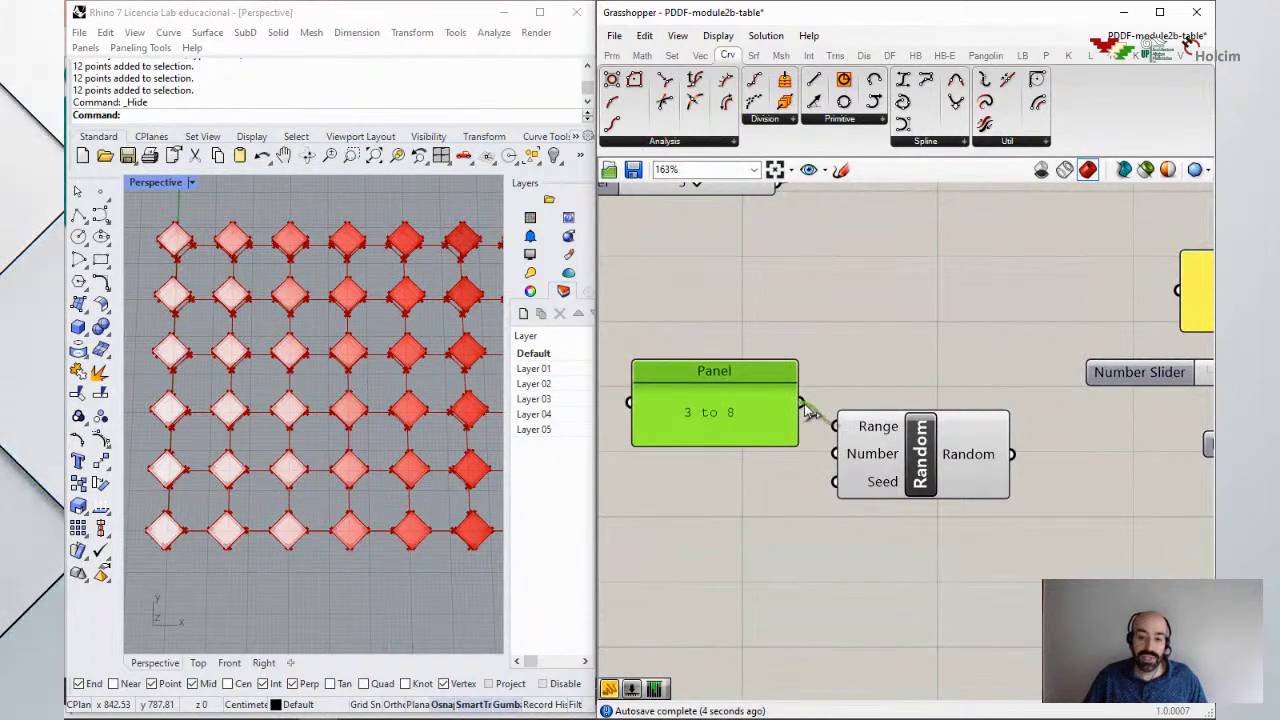
drag(877, 465, 890, 468)
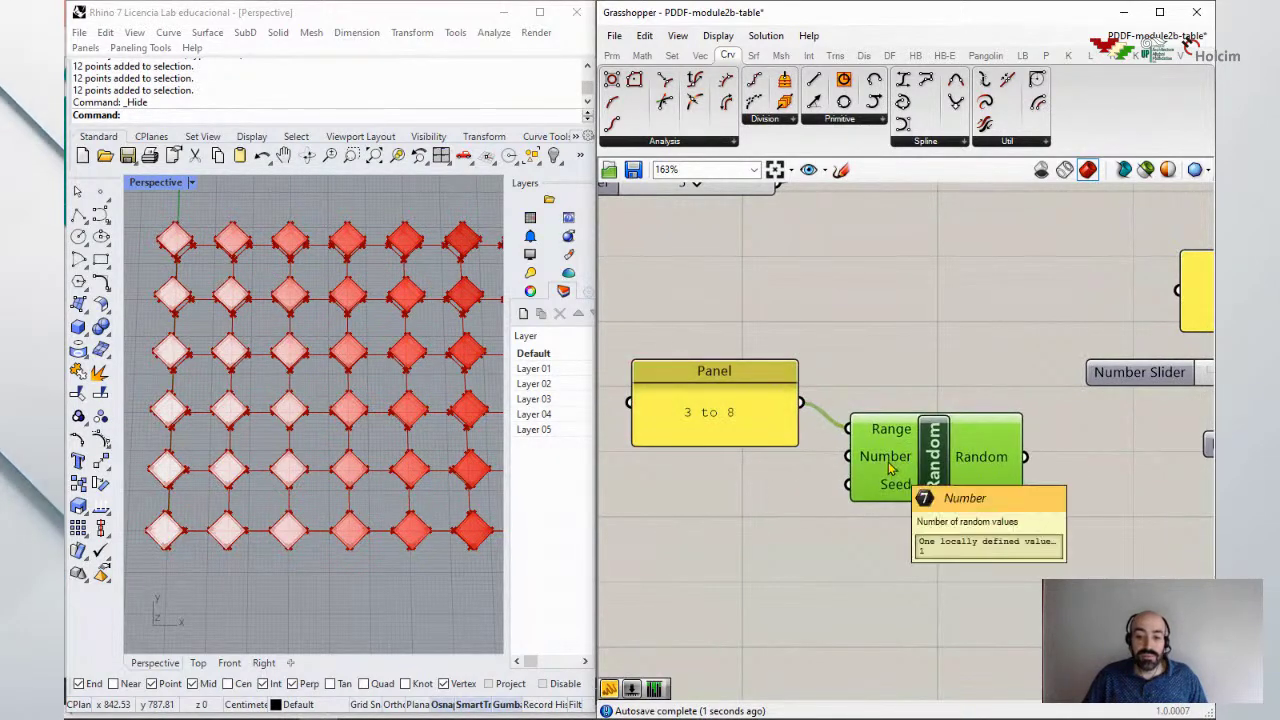
Step: Check the Square grid's point count and add a panel containing 48 below the range panel
right_drag(863, 371, 915, 455)
scroll(900, 455, down, 2)
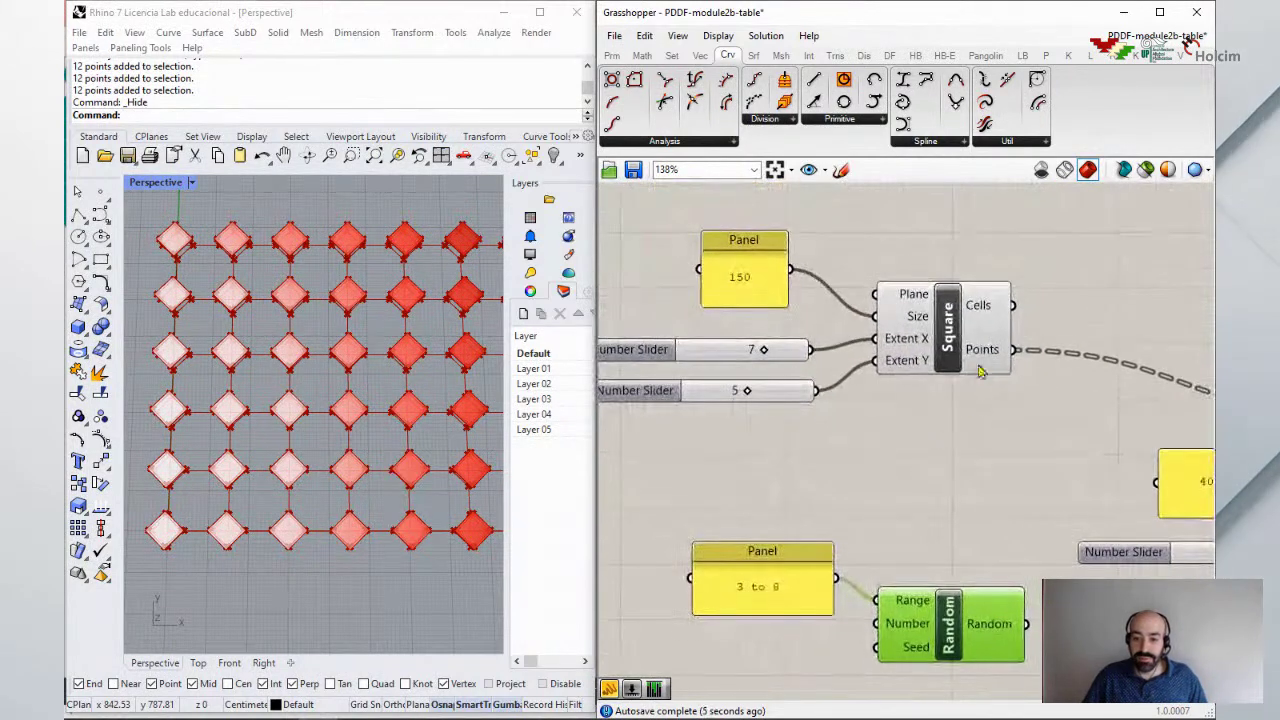
mouse_move(985, 360)
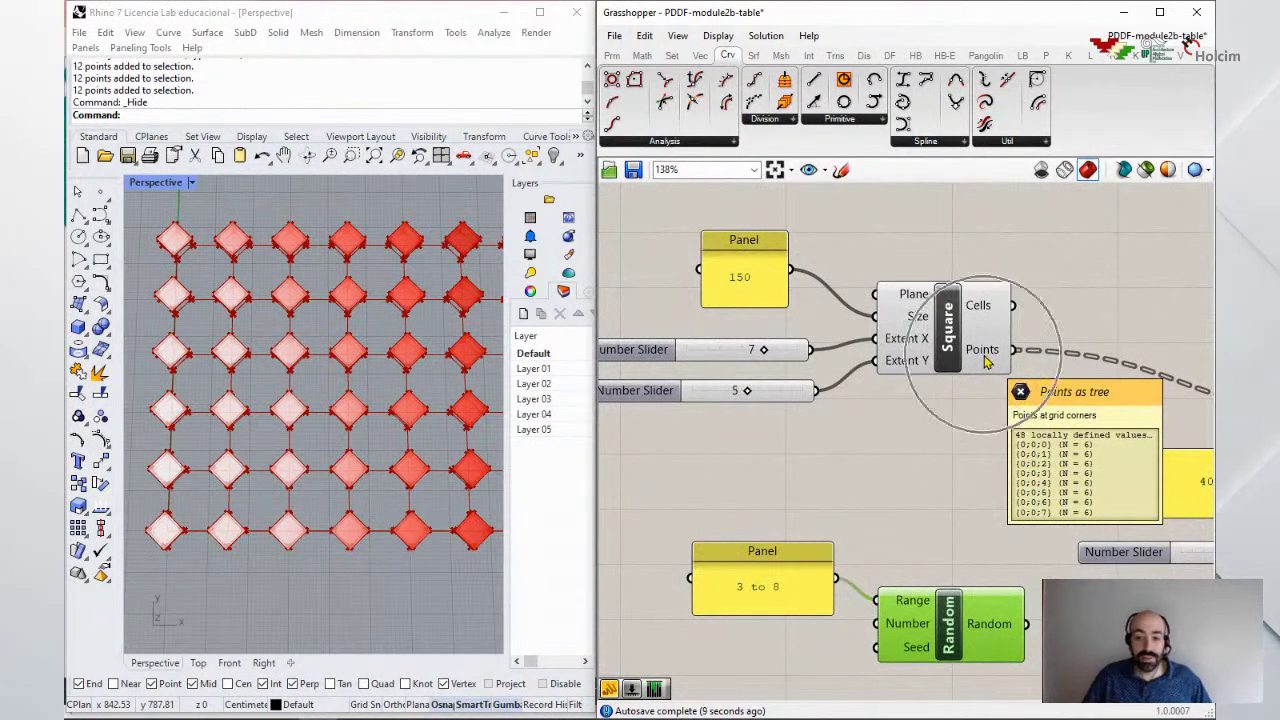
right_drag(985, 360, 986, 231)
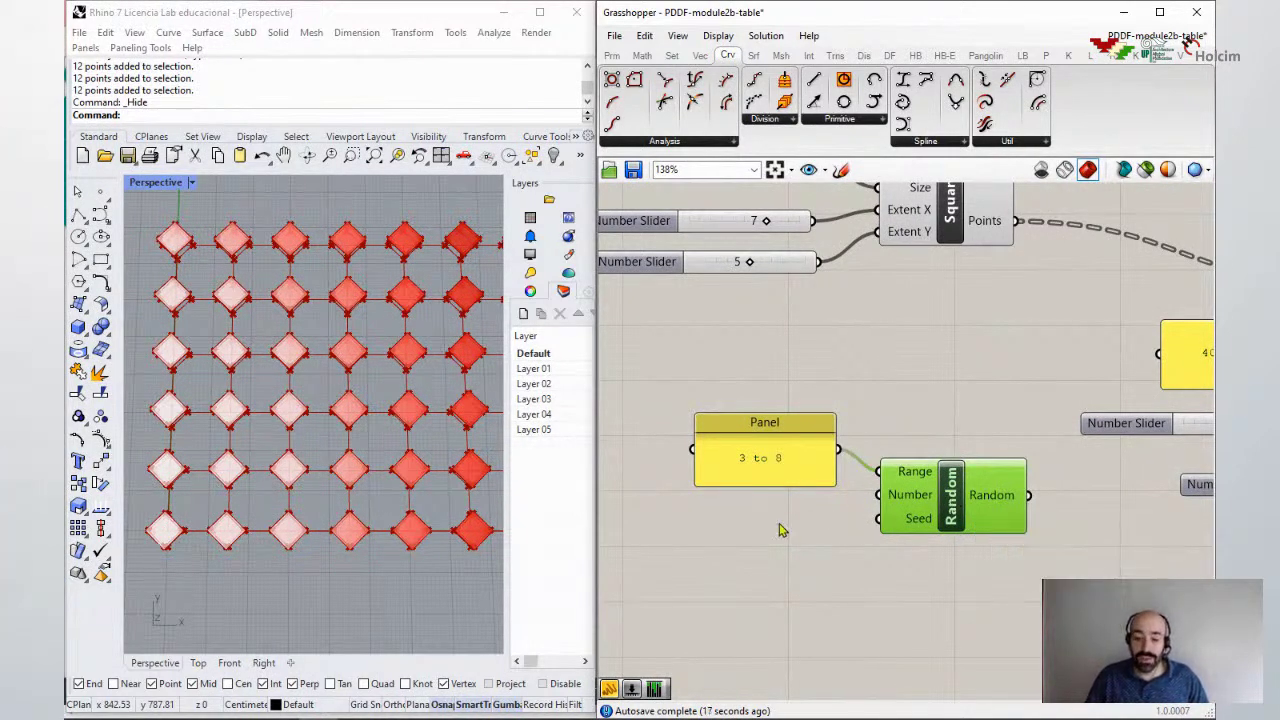
double_click(743, 524)
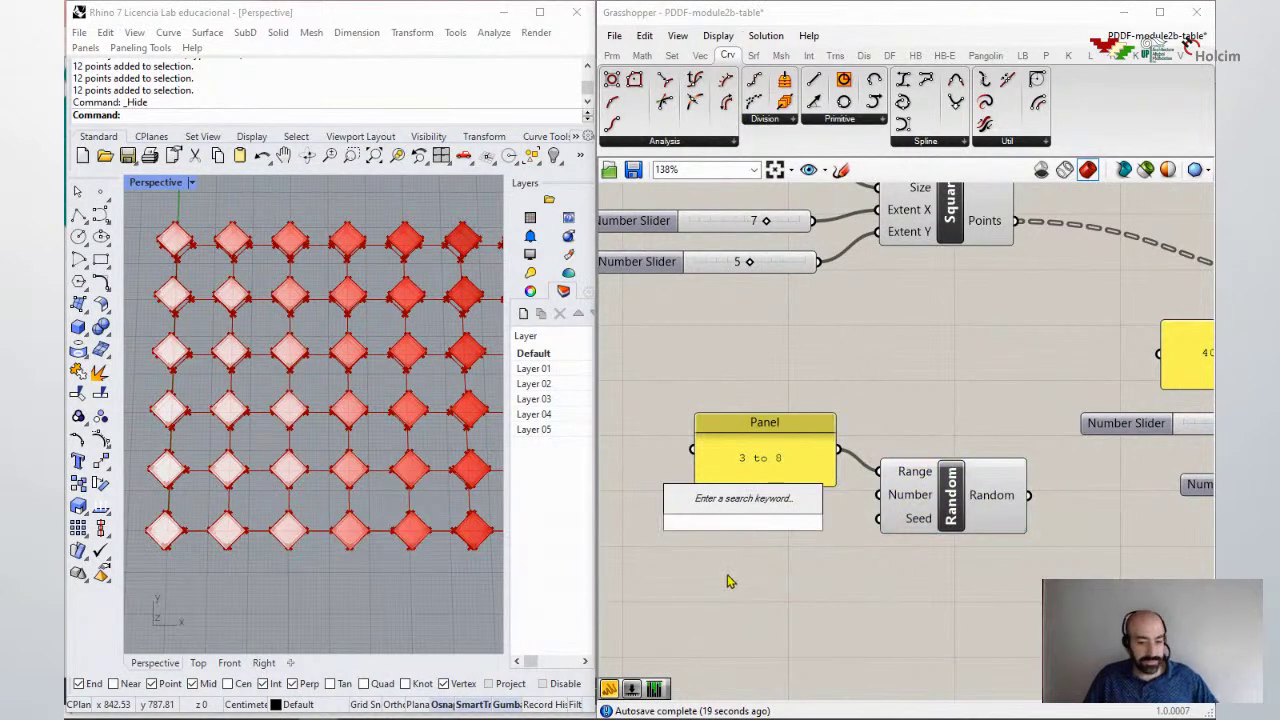
click(610, 688)
click(760, 540)
click(762, 545)
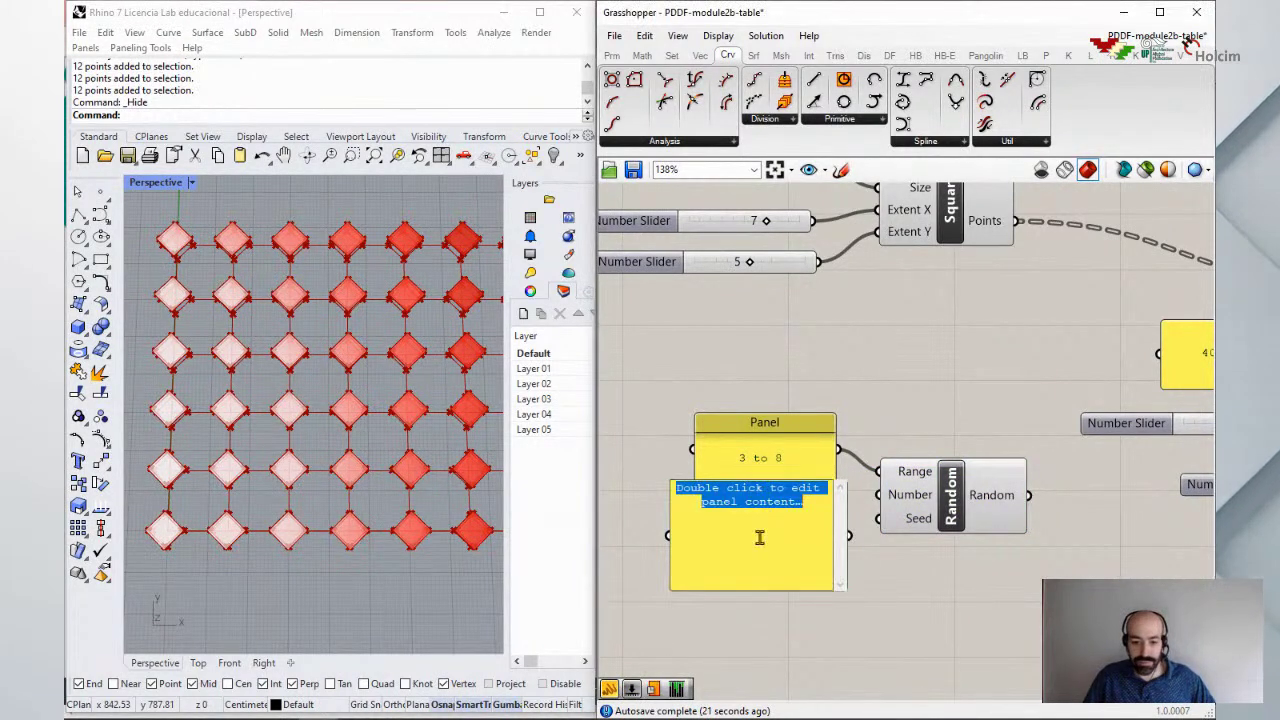
double_click(762, 543)
text(48)
click(873, 584)
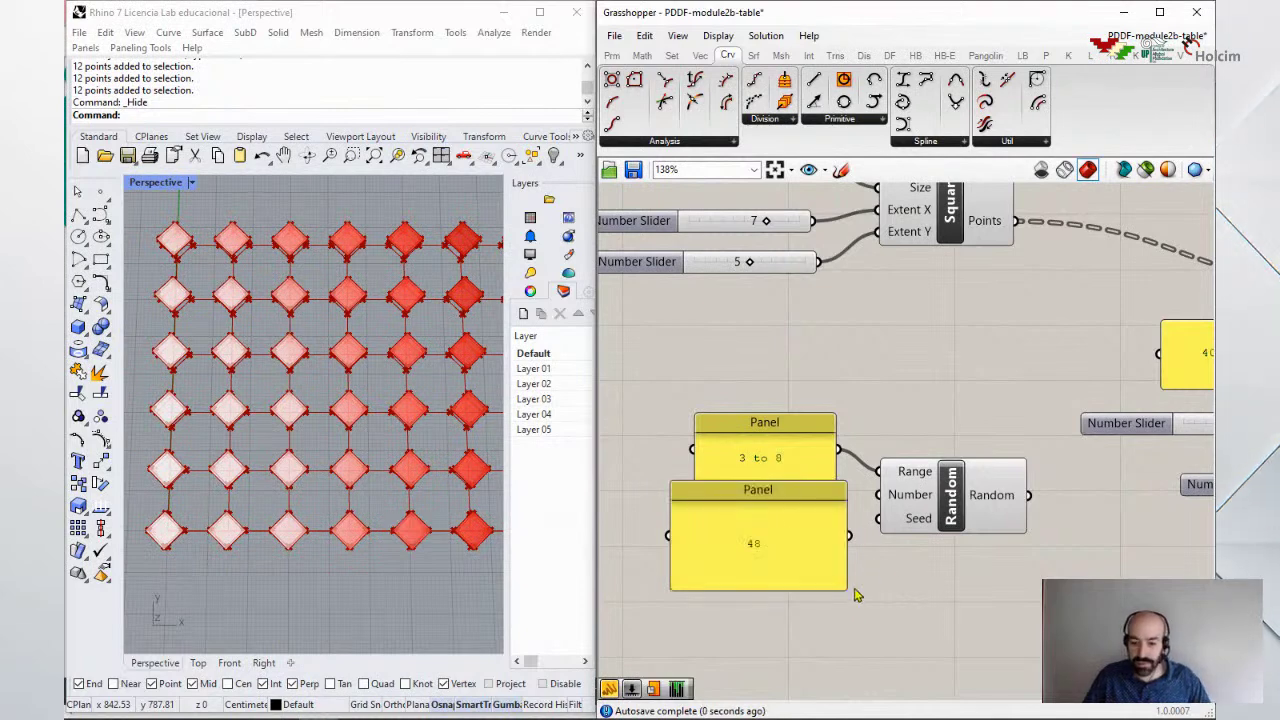
Step: Shrink the 48 panel, fit it under the range panel and wire it into Random's Number input
drag(842, 590, 783, 540)
drag(767, 522, 811, 531)
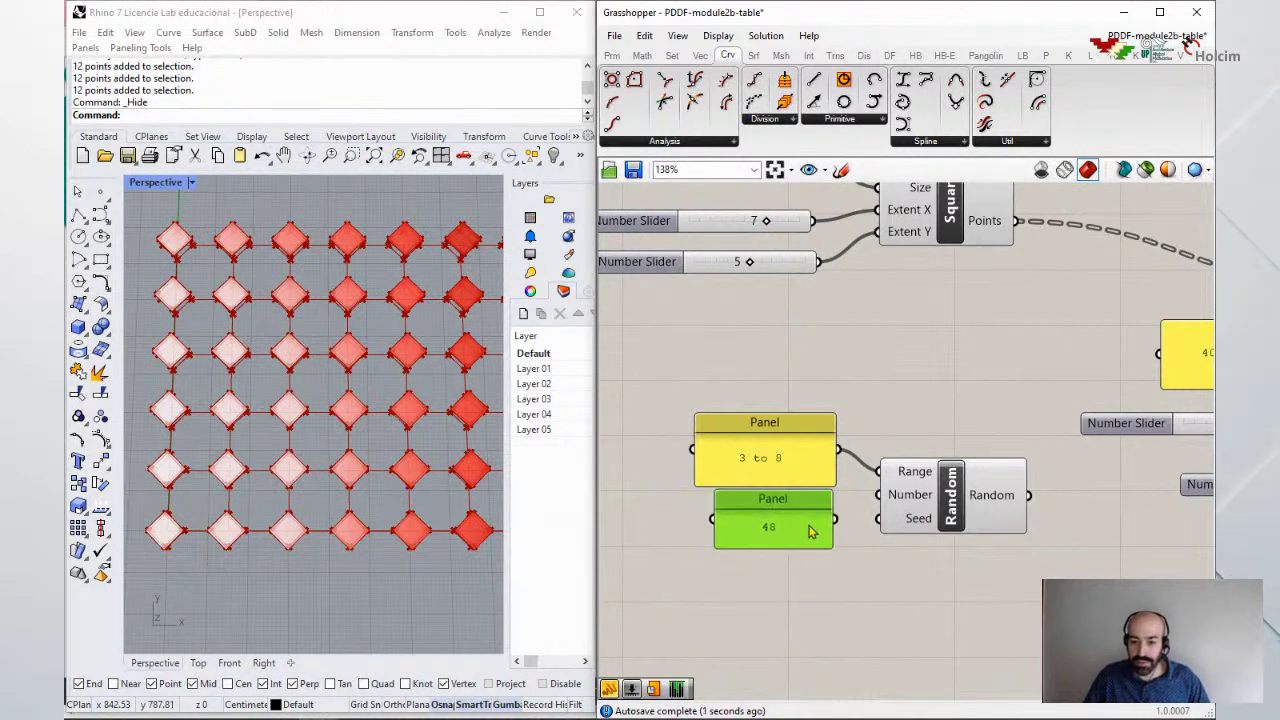
drag(935, 522, 940, 530)
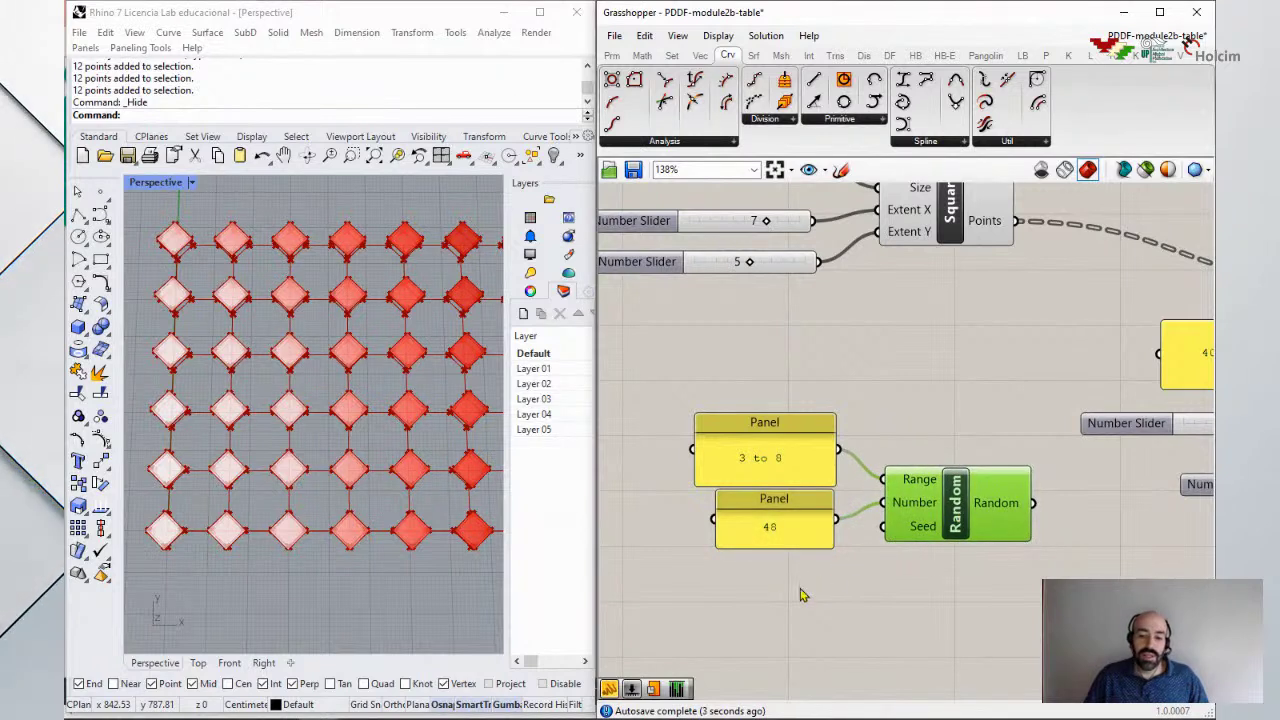
Step: Add a number slider below the two panels, wire it into Random's Seed input, set it to 7 and tidy the layout
double_click(766, 598)
key(Return)
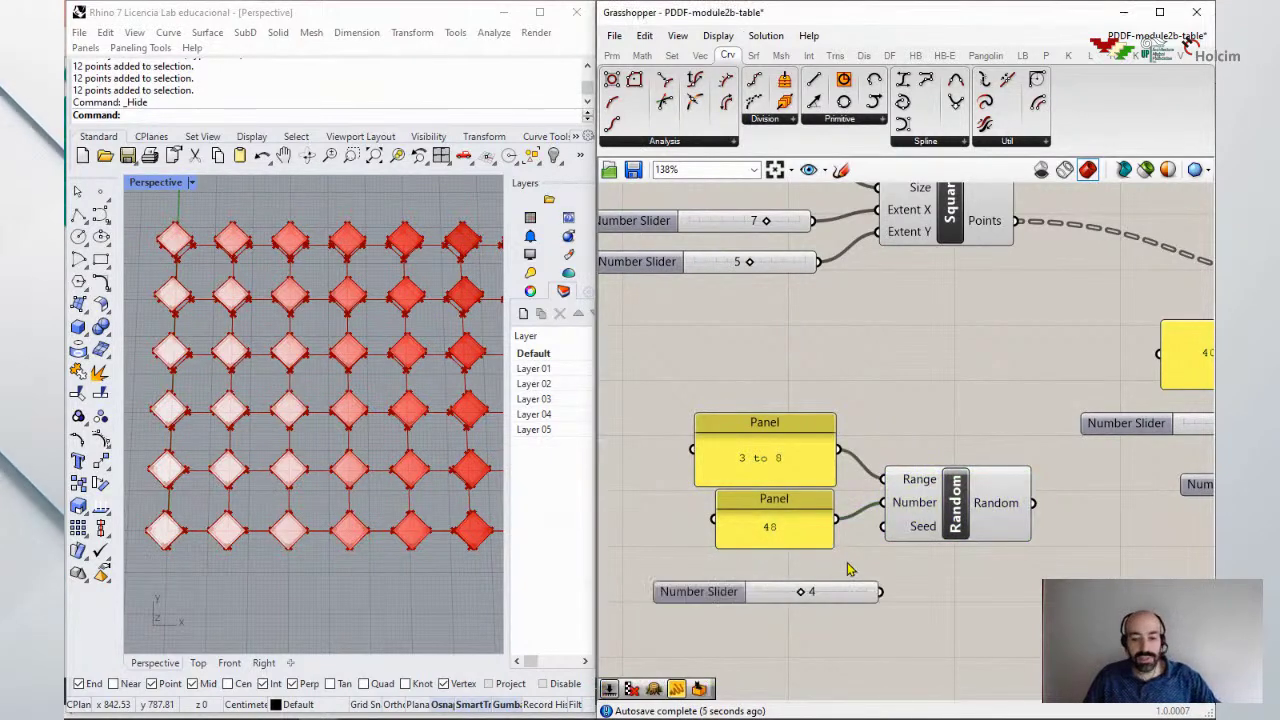
drag(858, 591, 817, 575)
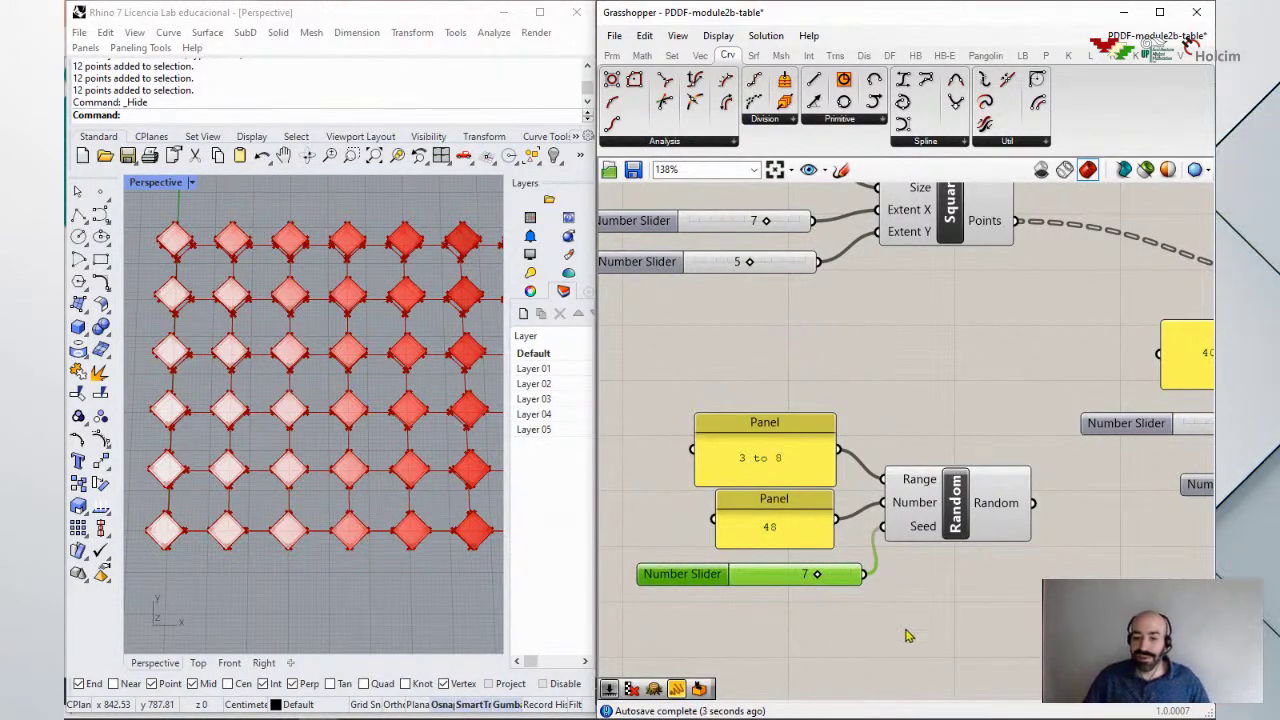
drag(955, 527, 968, 530)
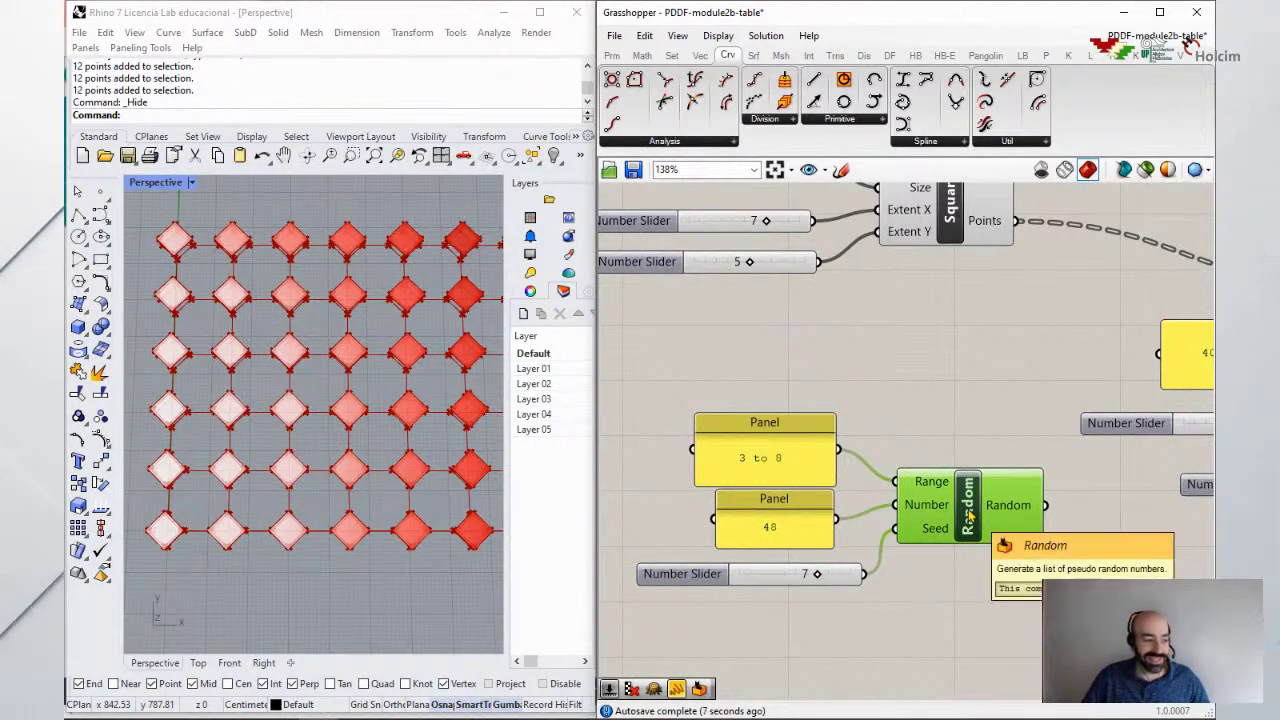
scroll(1050, 554, down, 4)
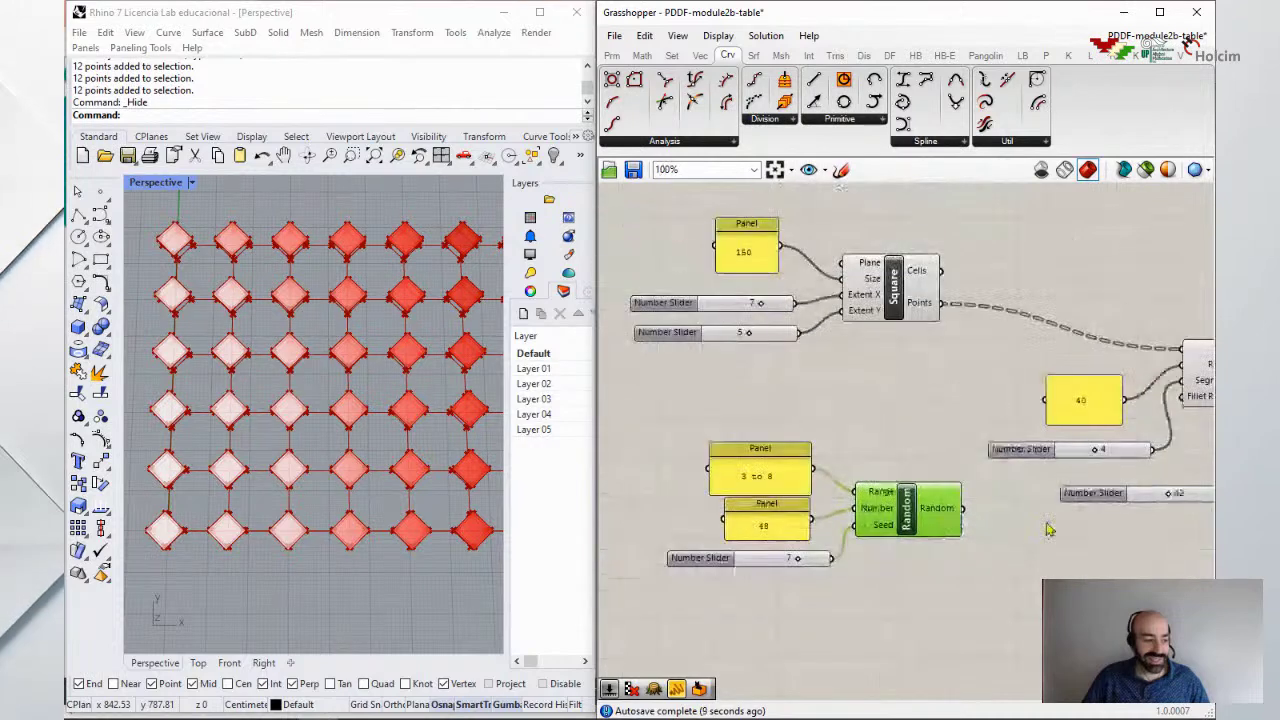
right_drag(1050, 554, 997, 546)
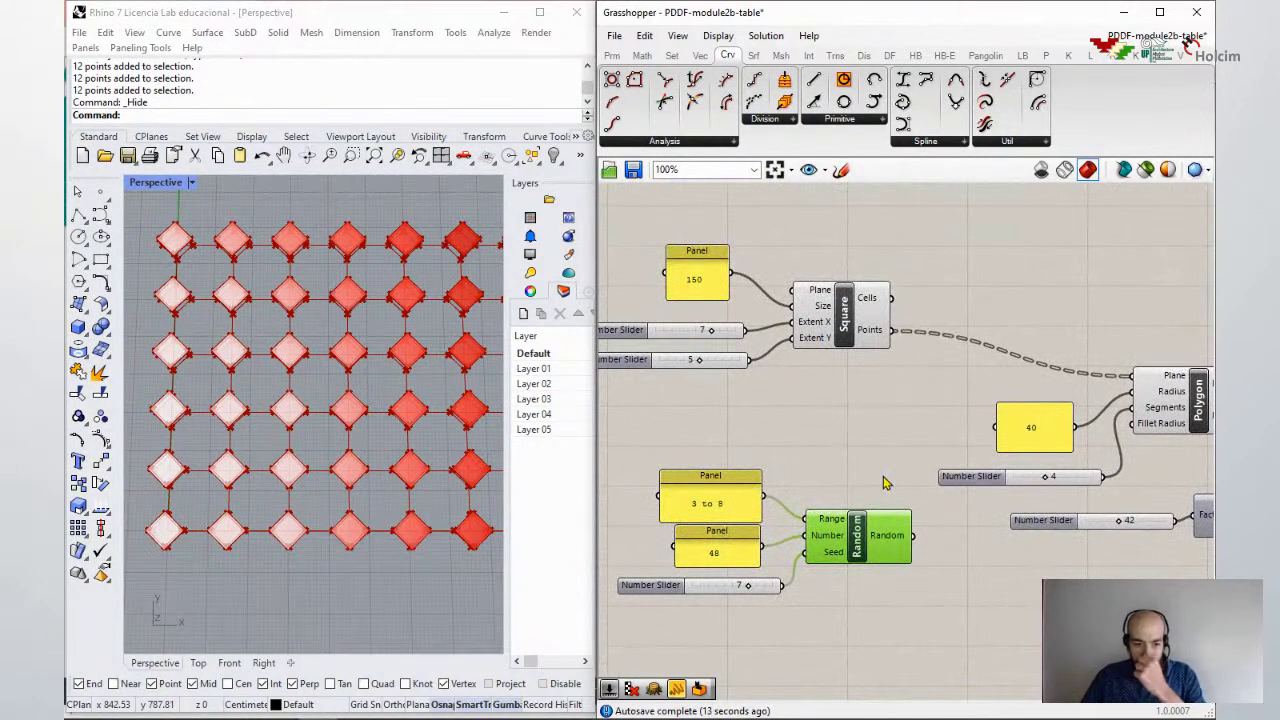
drag(712, 505, 715, 497)
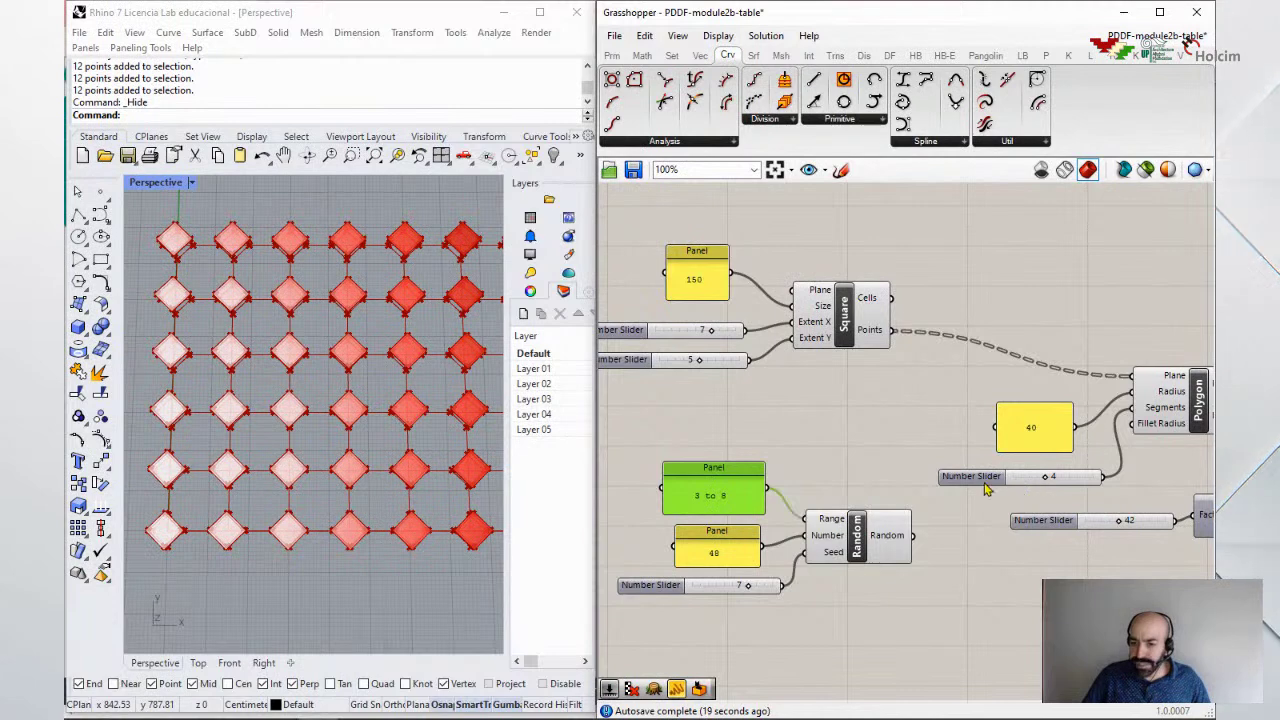
Step: Add an output panel beside the new Random component, wire the Random output into it and enlarge it to show the values
right_drag(875, 546, 868, 480)
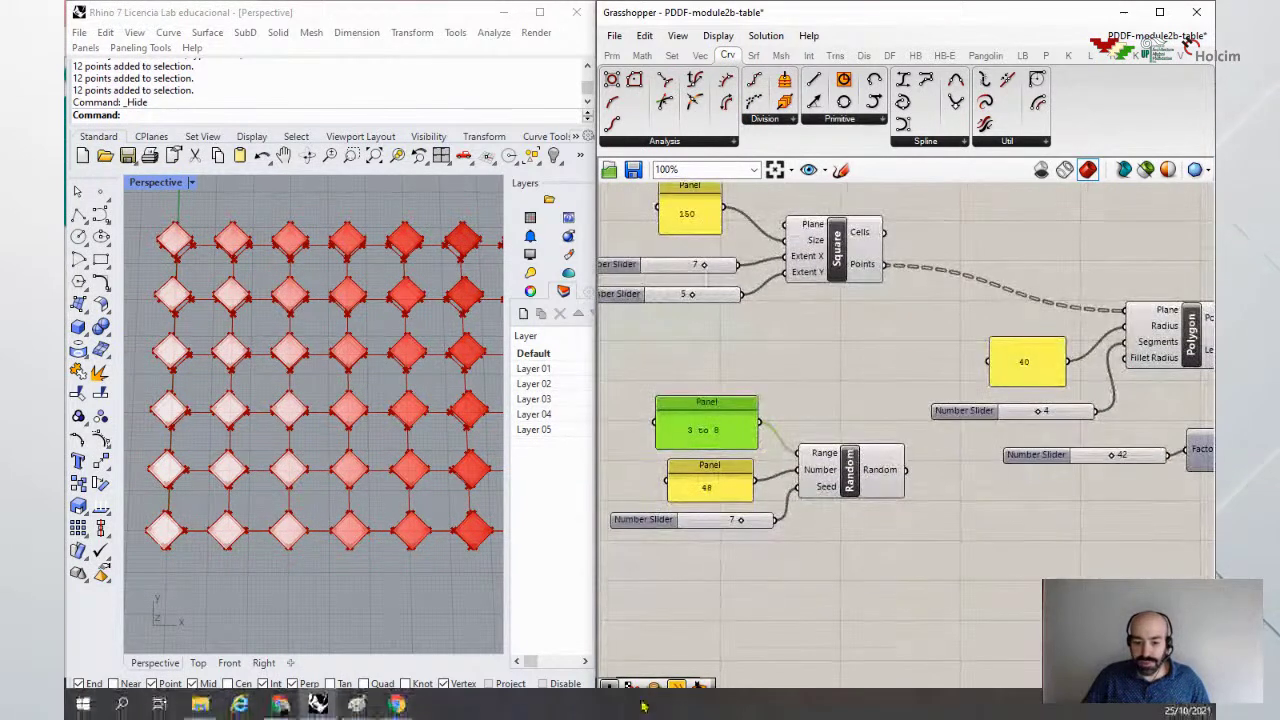
click(679, 690)
click(1005, 550)
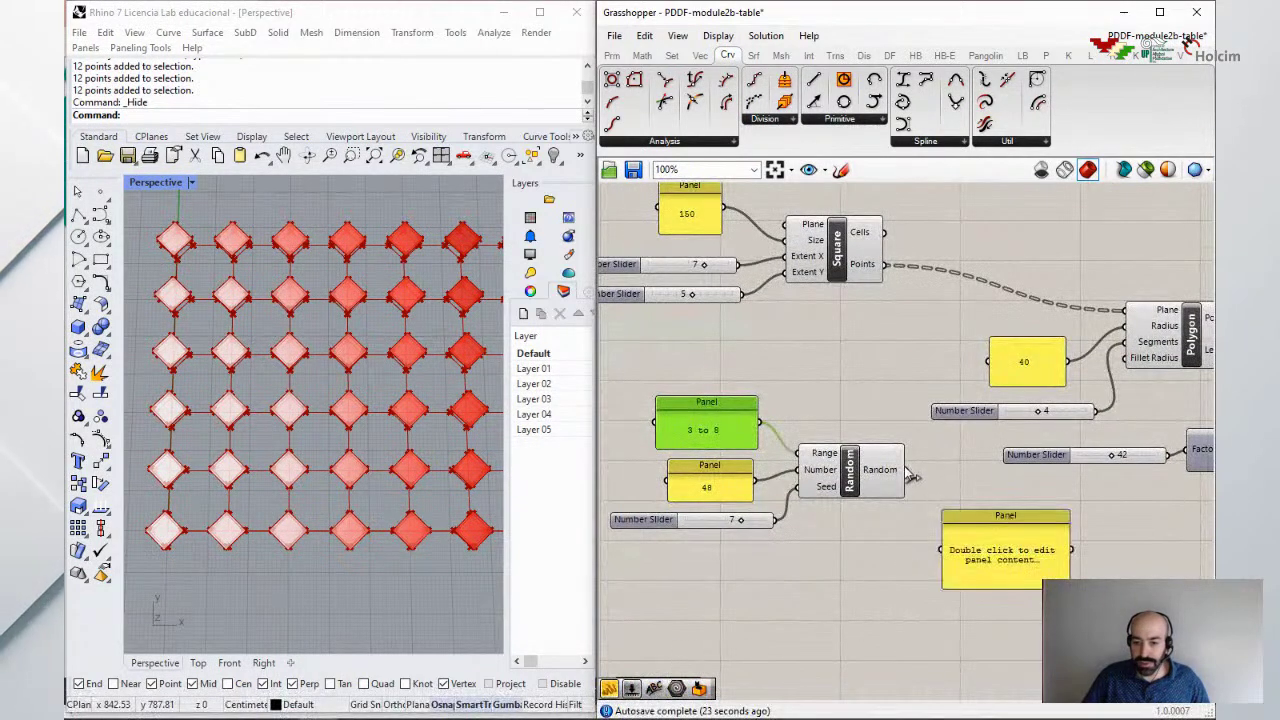
drag(946, 532, 943, 549)
right_drag(979, 582, 971, 498)
drag(969, 505, 969, 568)
right_drag(963, 492, 1007, 463)
scroll(1007, 462, up, 2)
drag(1007, 462, 1015, 445)
right_drag(869, 401, 913, 437)
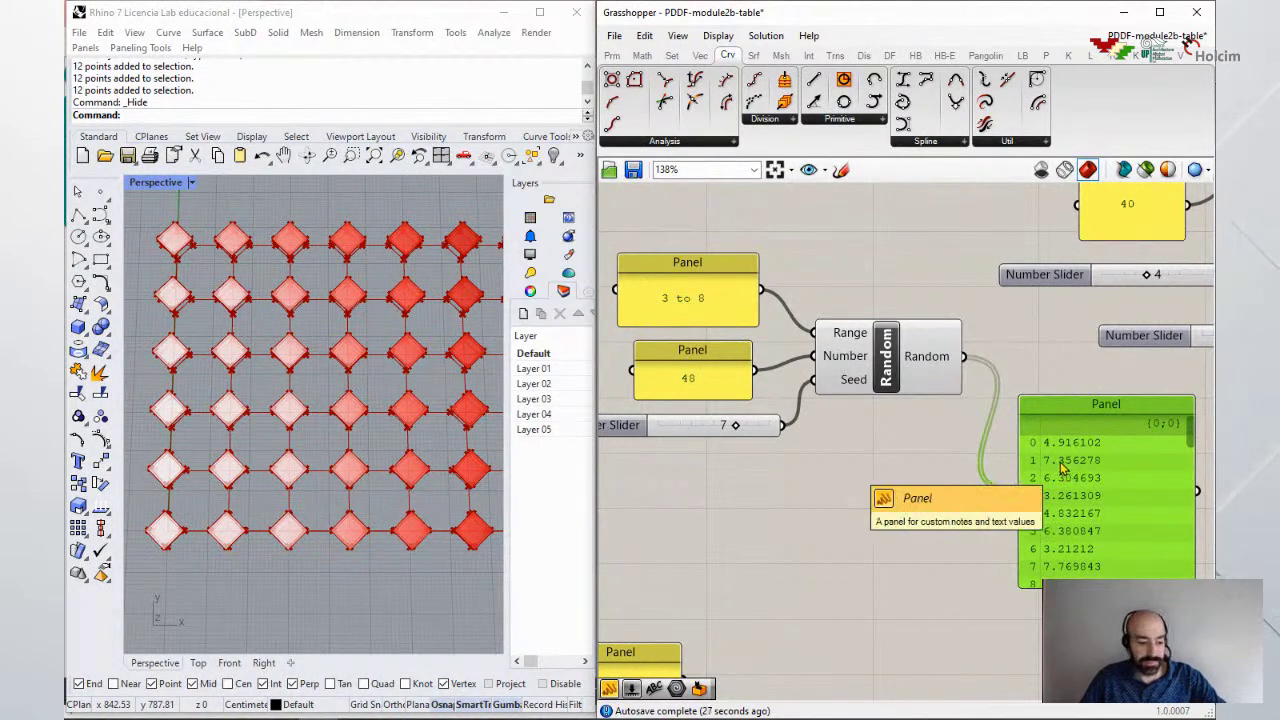
Step: Keep the output panel and switch the new Random component to output Integer Numbers only
key(Delete)
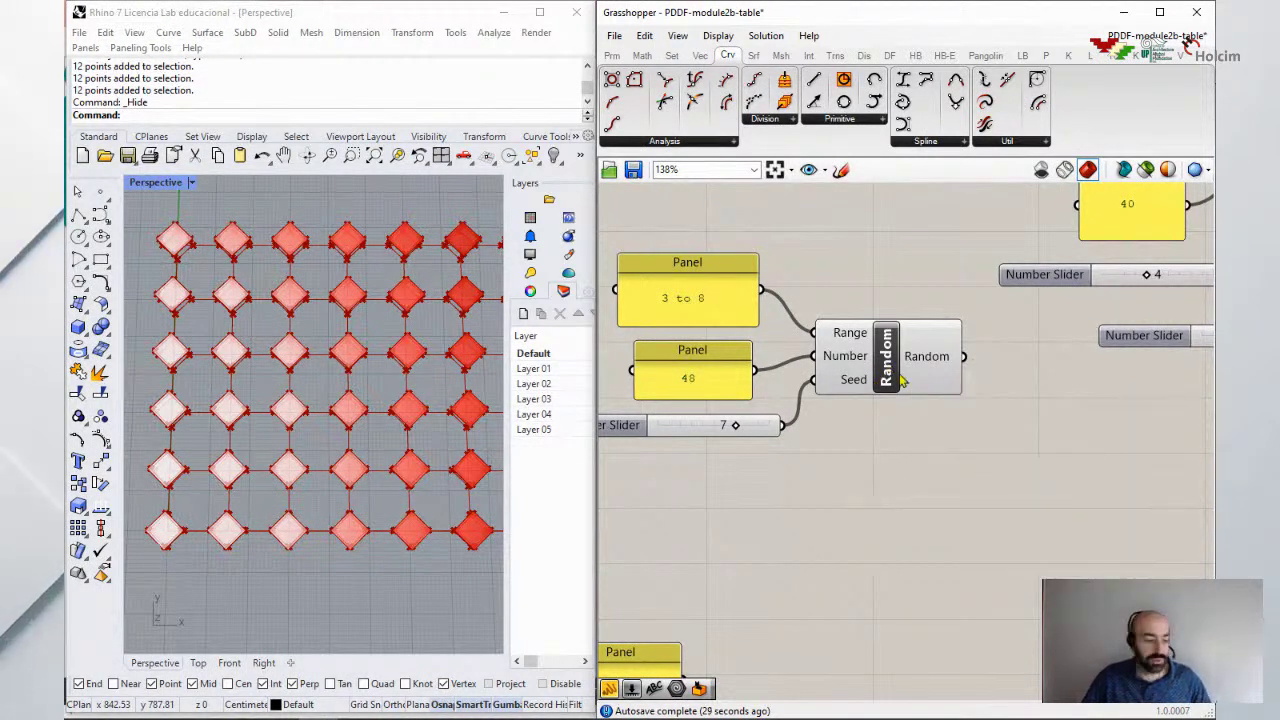
key(ctrl+z)
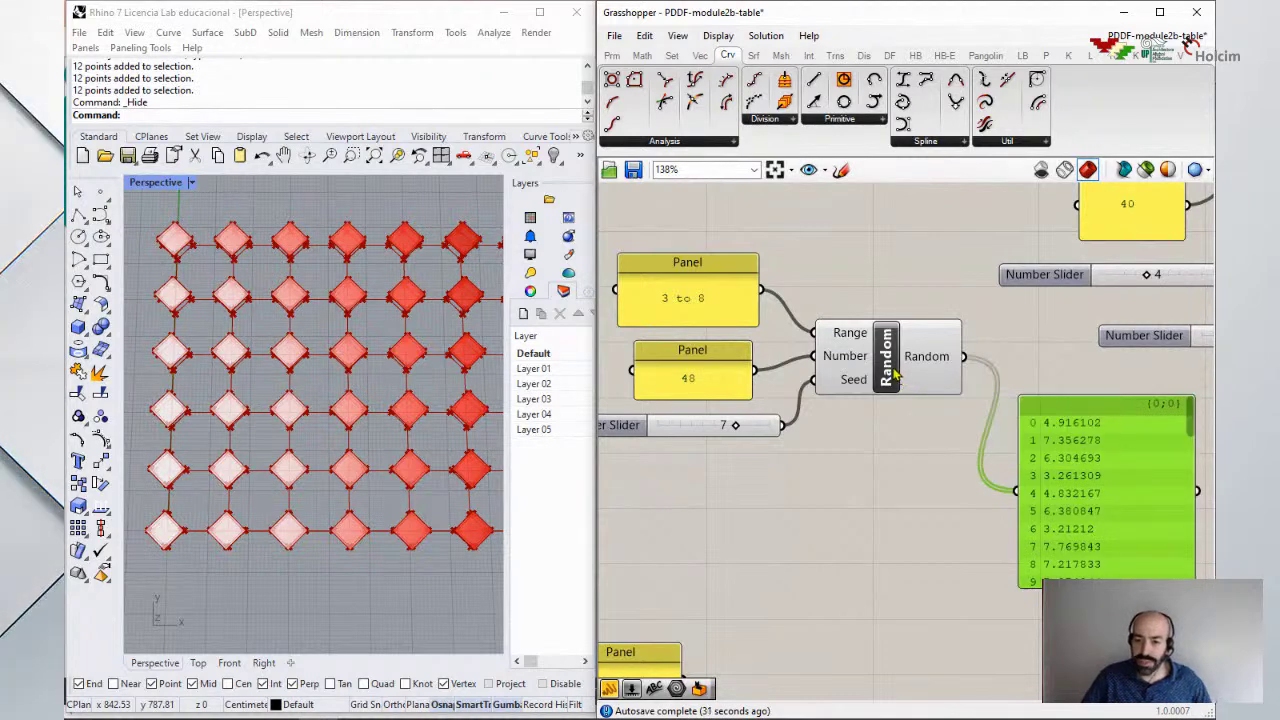
click(884, 366)
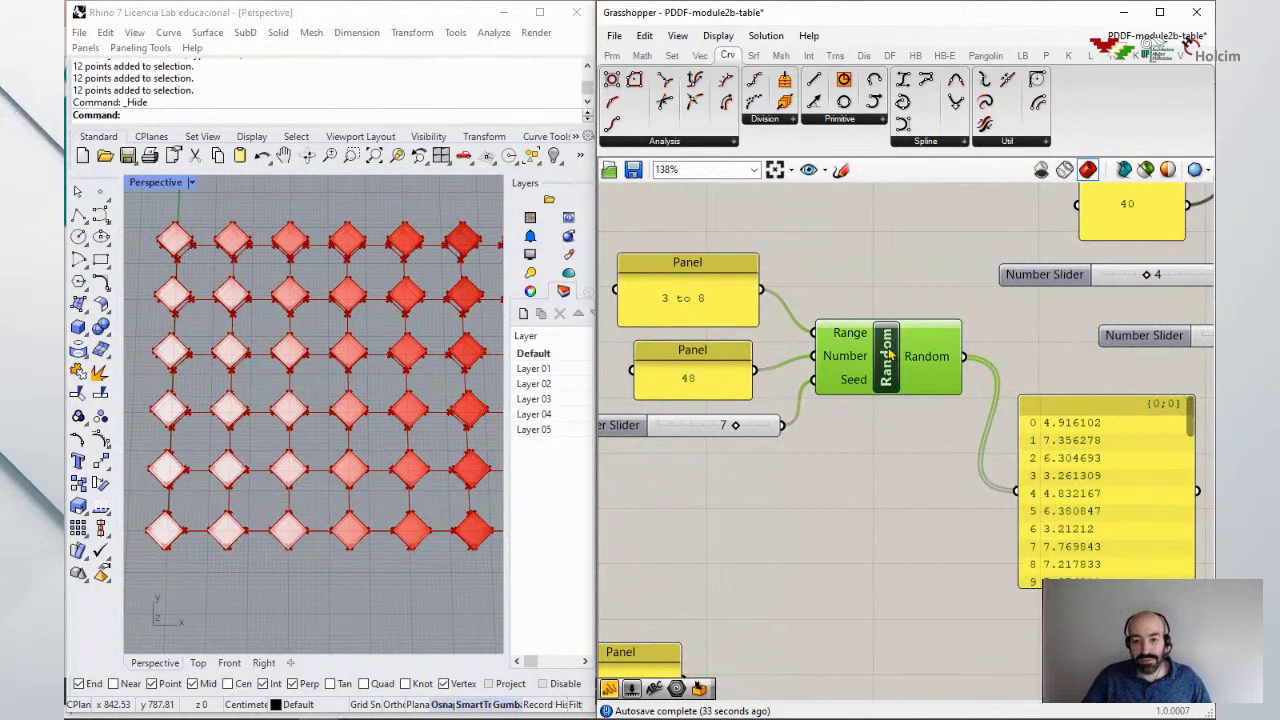
right_click(887, 366)
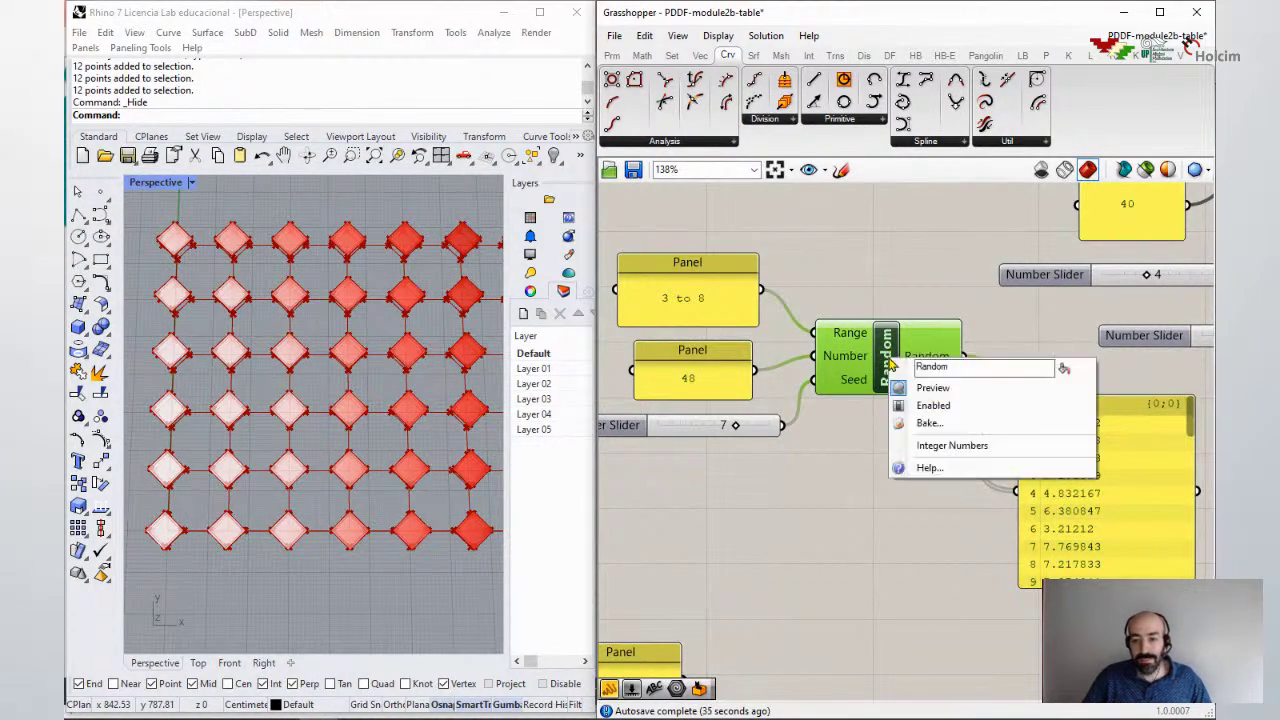
click(962, 446)
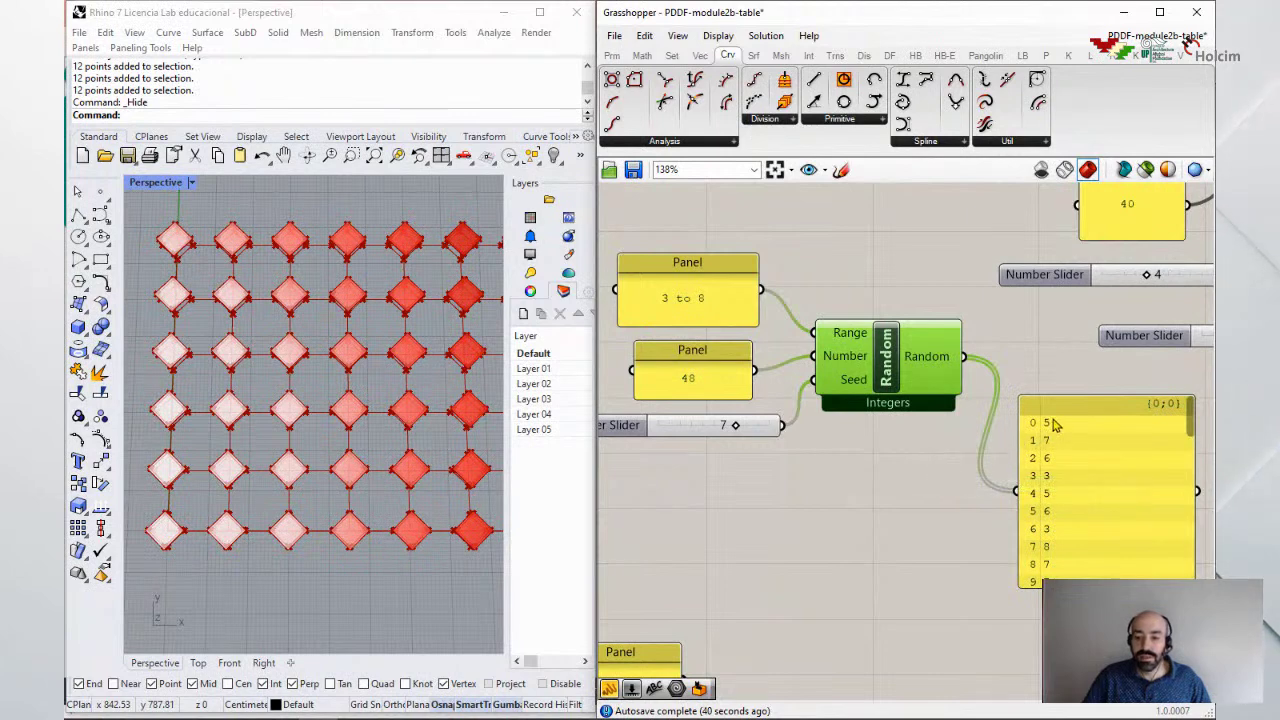
Step: Read through the integers in the output panel and review the Random component together with its inputs
drag(1191, 423, 1178, 455)
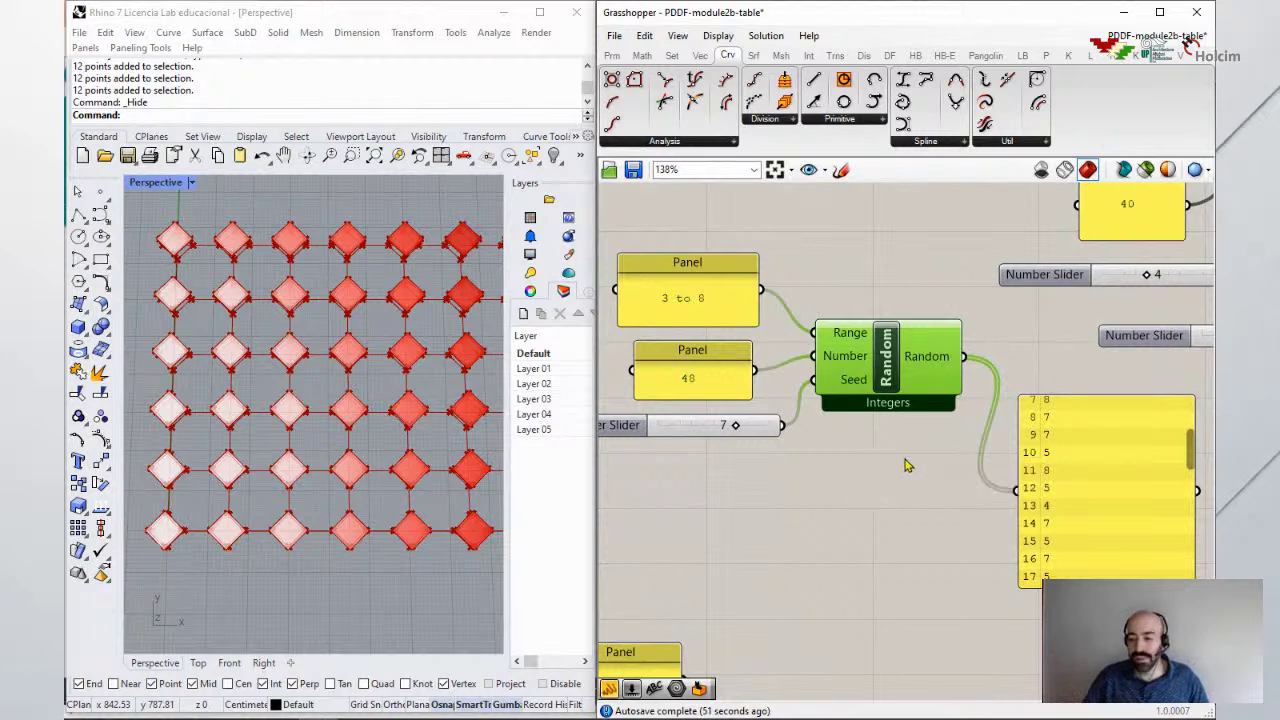
scroll(907, 480, down, 2)
drag(938, 290, 625, 495)
right_drag(1014, 480, 1010, 456)
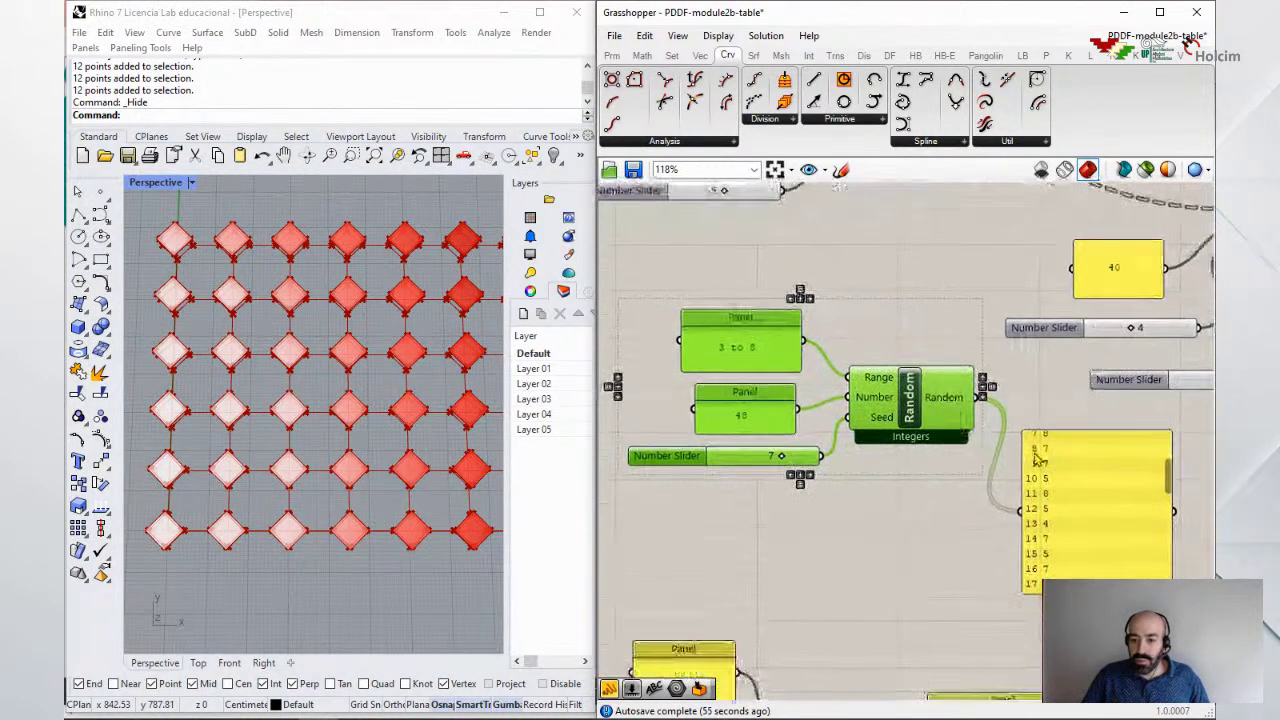
scroll(1010, 456, up, 2)
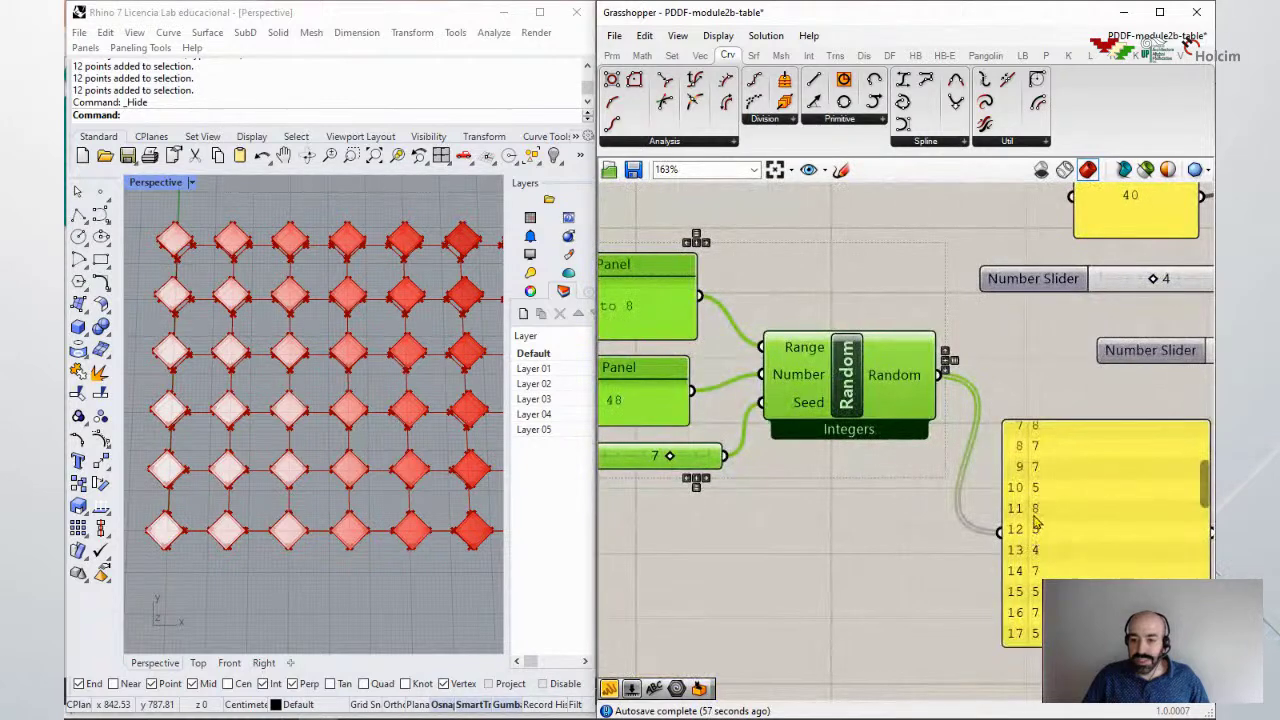
right_drag(1008, 392, 992, 448)
click(996, 408)
scroll(1054, 382, down, 2)
Step: Move the Polygon's 40 radius panel and its Segments slider slightly up and to the left, making room above the Random group
right_drag(1056, 382, 948, 400)
drag(949, 374, 926, 371)
drag(1022, 332, 1010, 301)
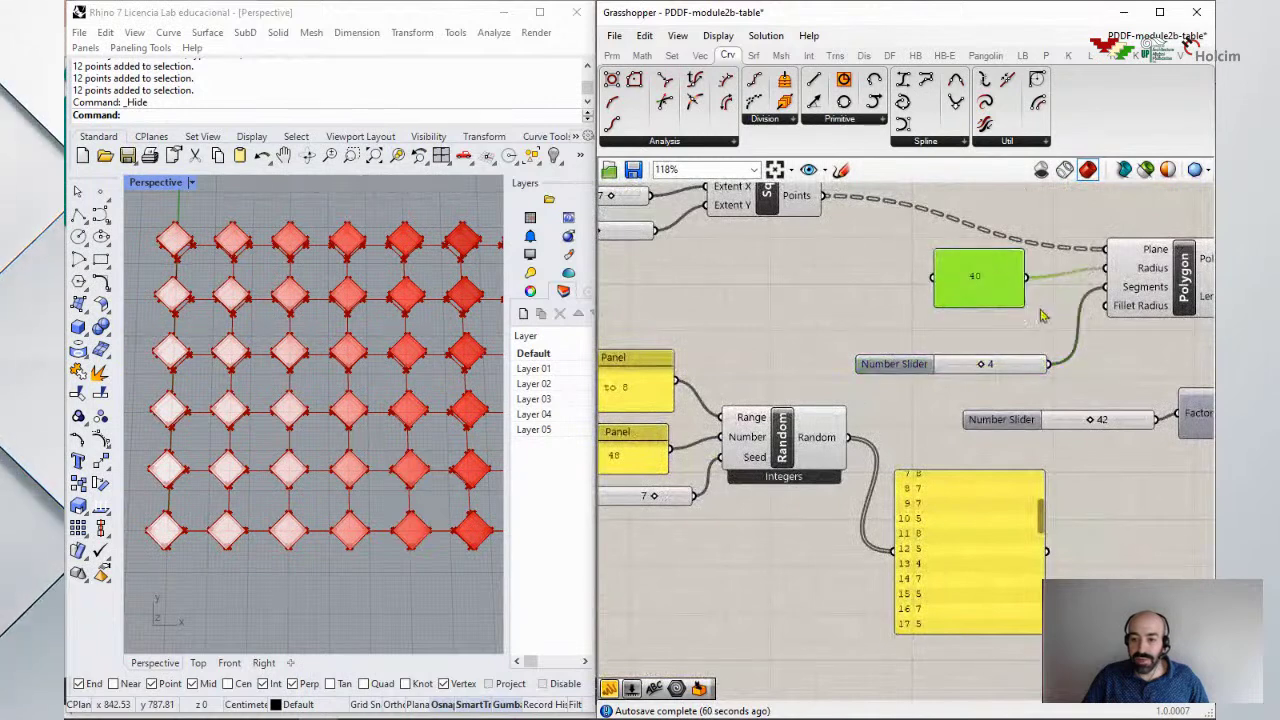
scroll(1066, 332, up, 1)
scroll(1066, 334, down, 2)
right_drag(960, 376, 929, 386)
scroll(921, 383, up, 2)
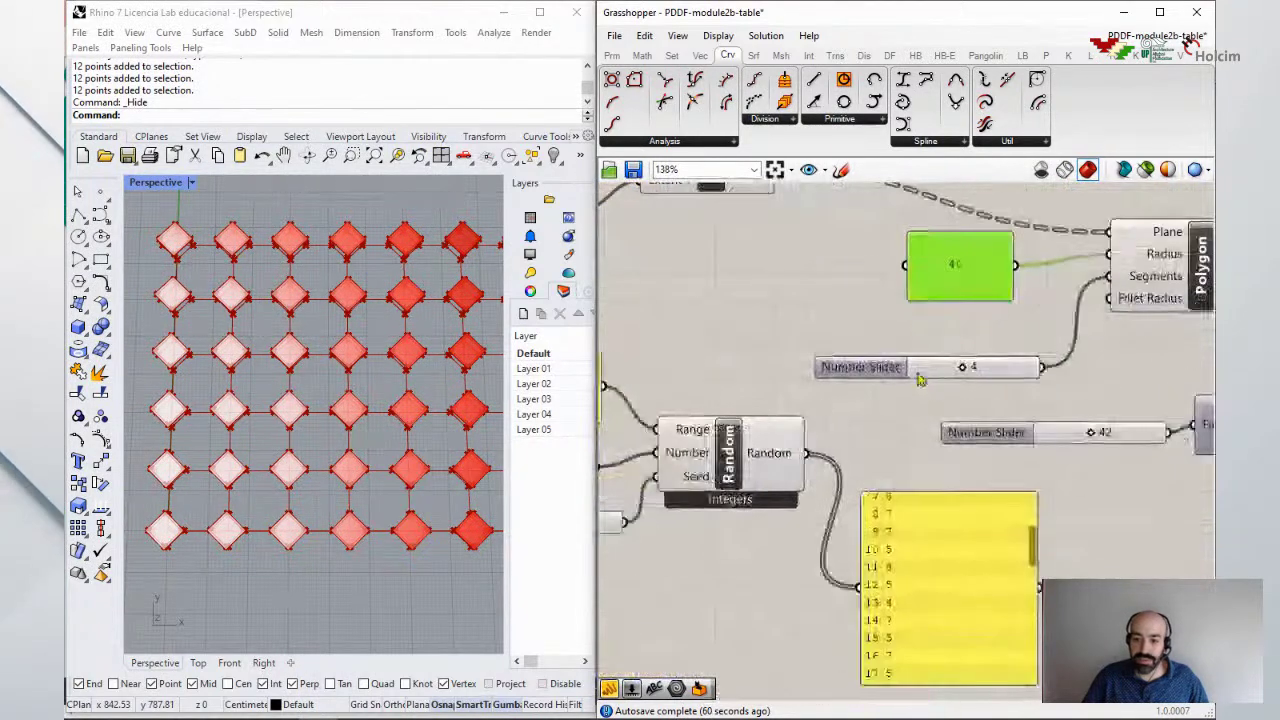
drag(919, 377, 925, 348)
right_drag(995, 338, 973, 385)
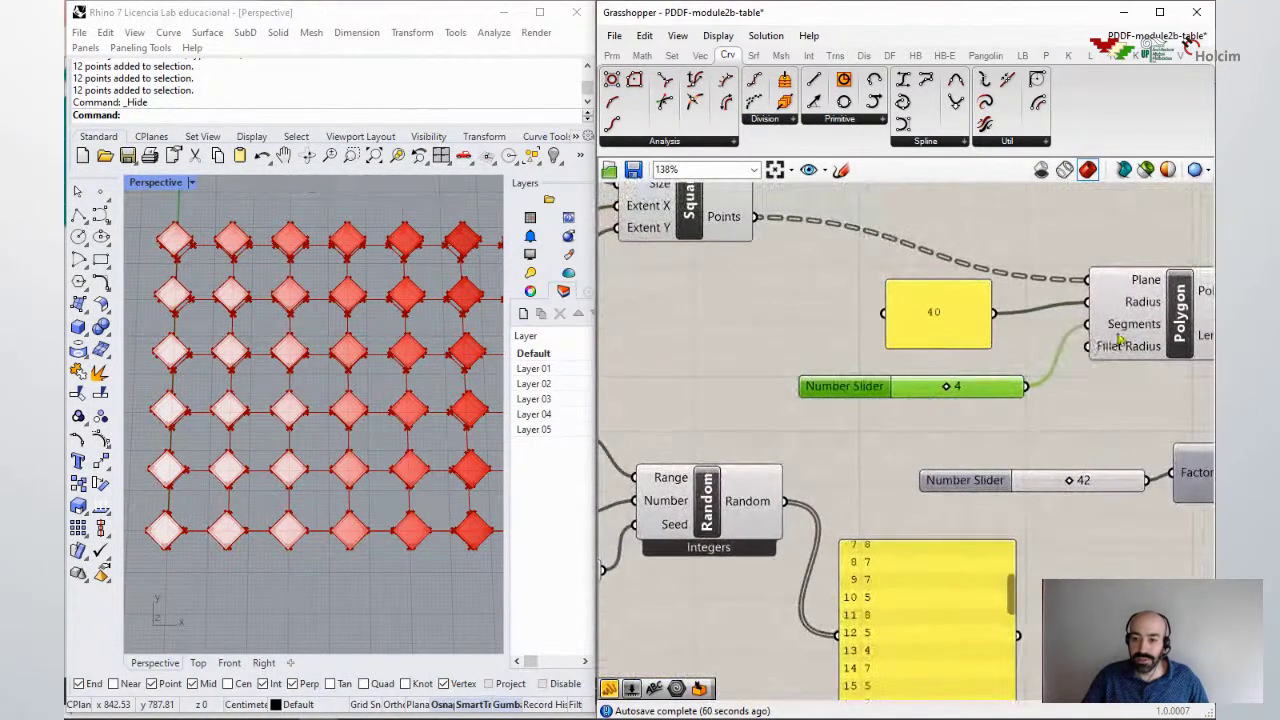
Step: Wire the Random output into the Polygon's Segments input in place of the number slider, and delete that slider
drag(946, 389, 978, 384)
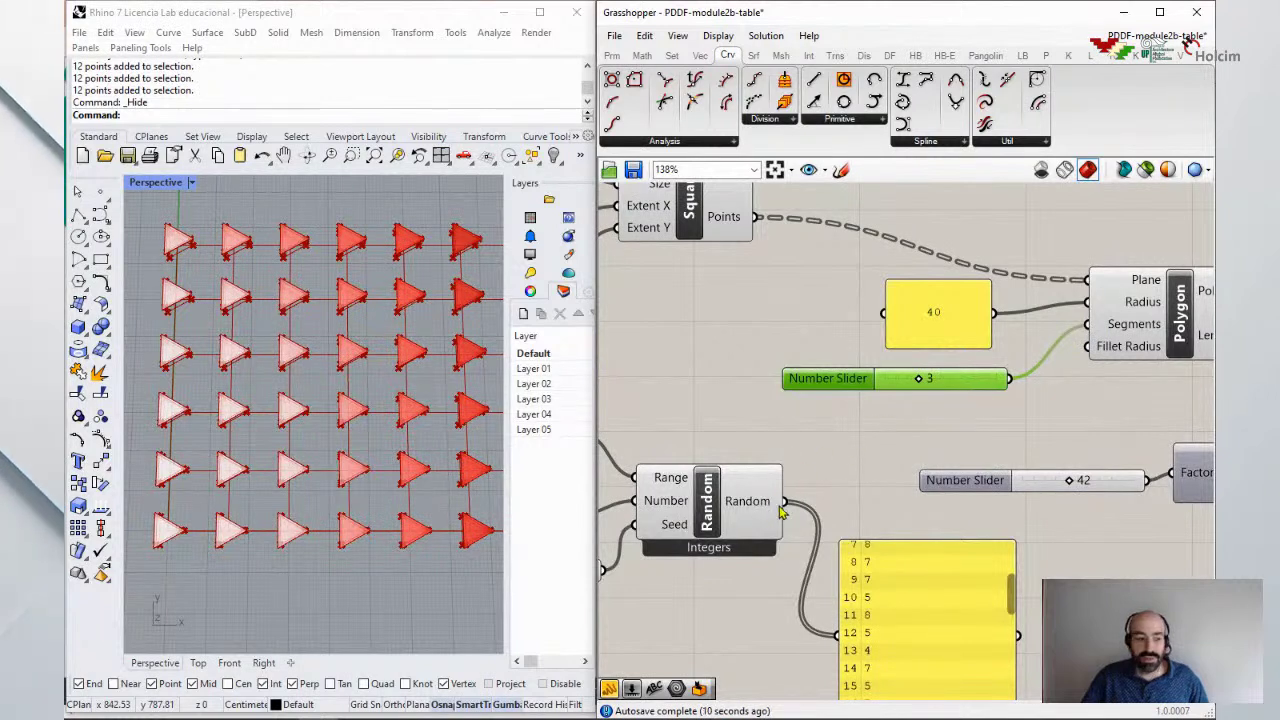
drag(783, 503, 799, 500)
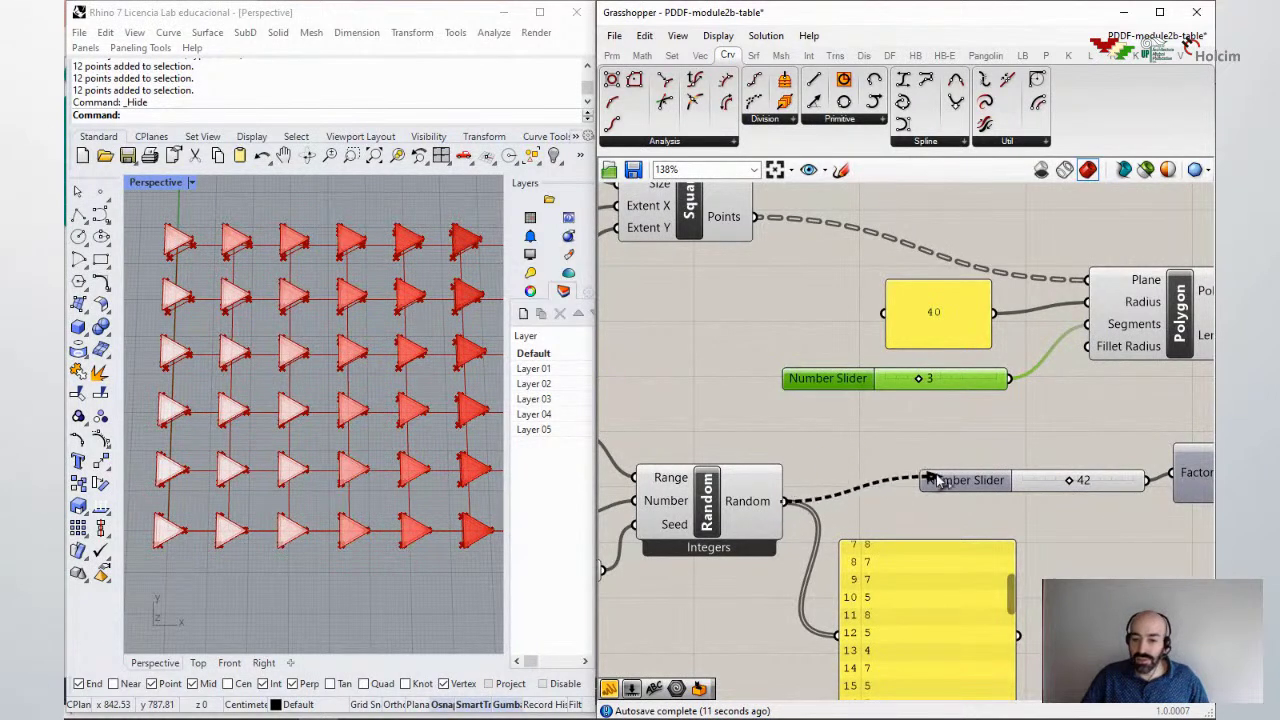
drag(1065, 430, 1096, 330)
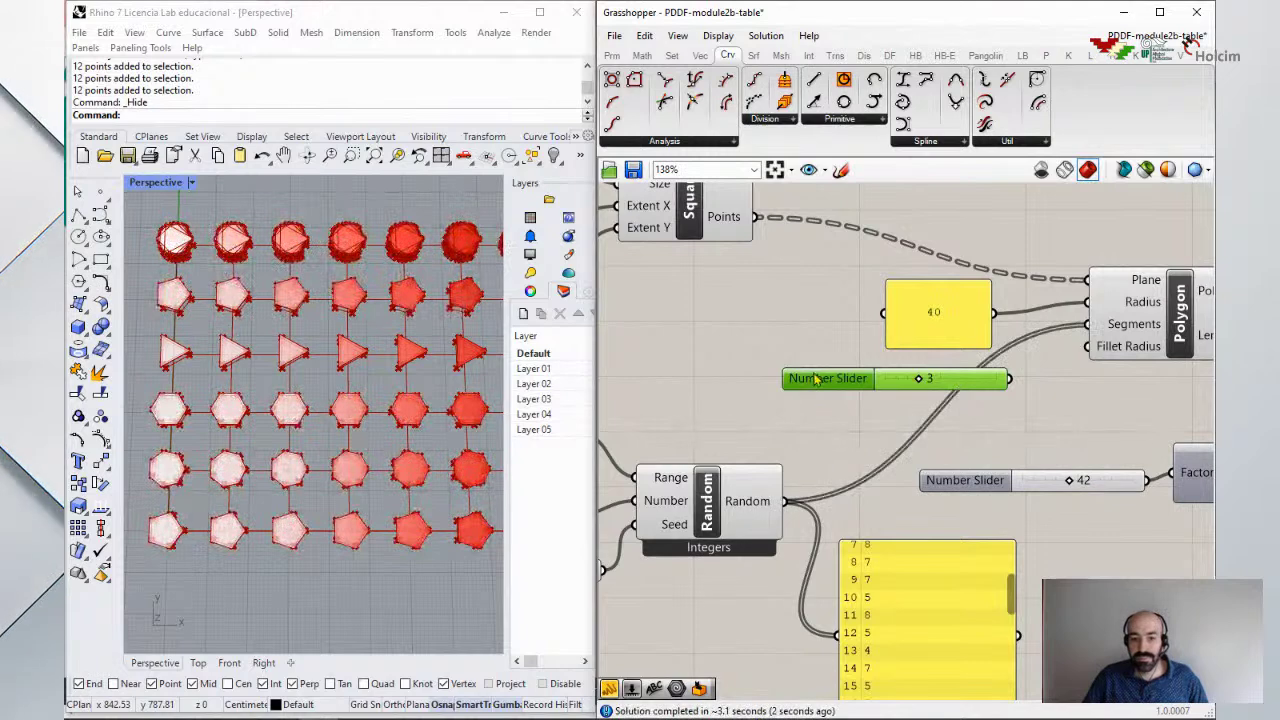
drag(815, 378, 735, 377)
key(Delete)
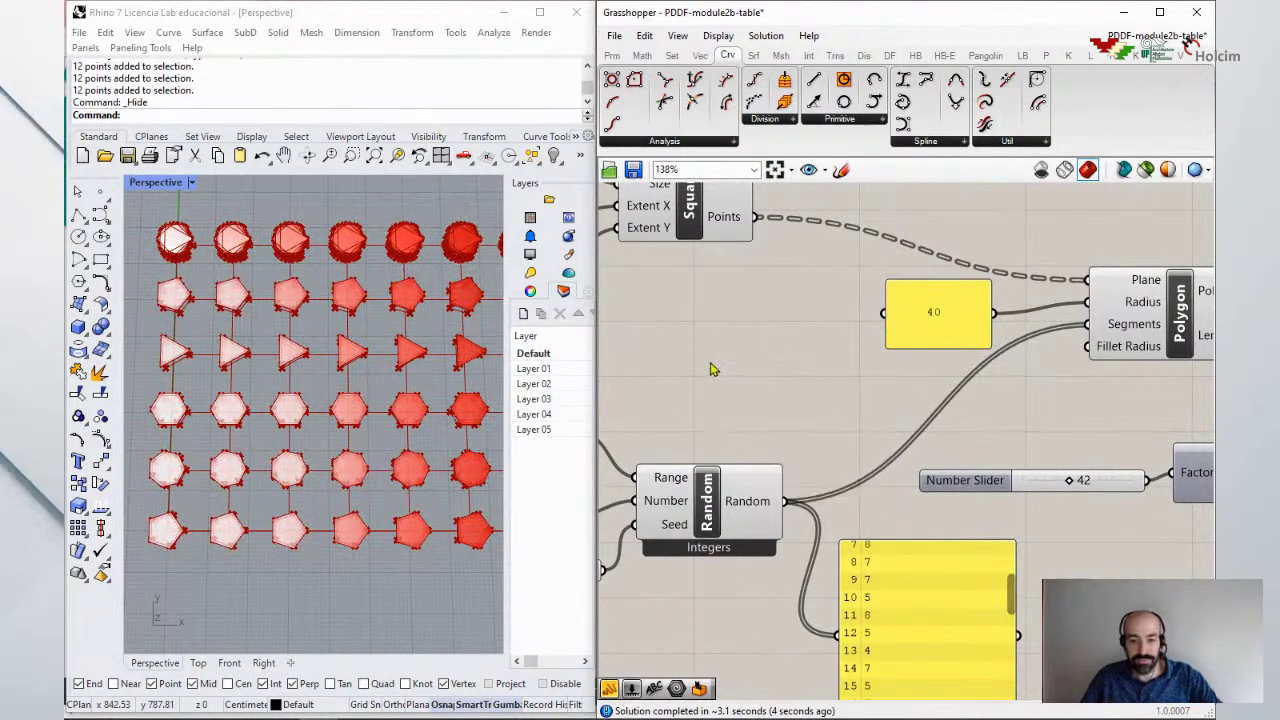
Step: Maximize the Top viewport in Rhino and frame the whole grid of table polygons
double_click(176, 184)
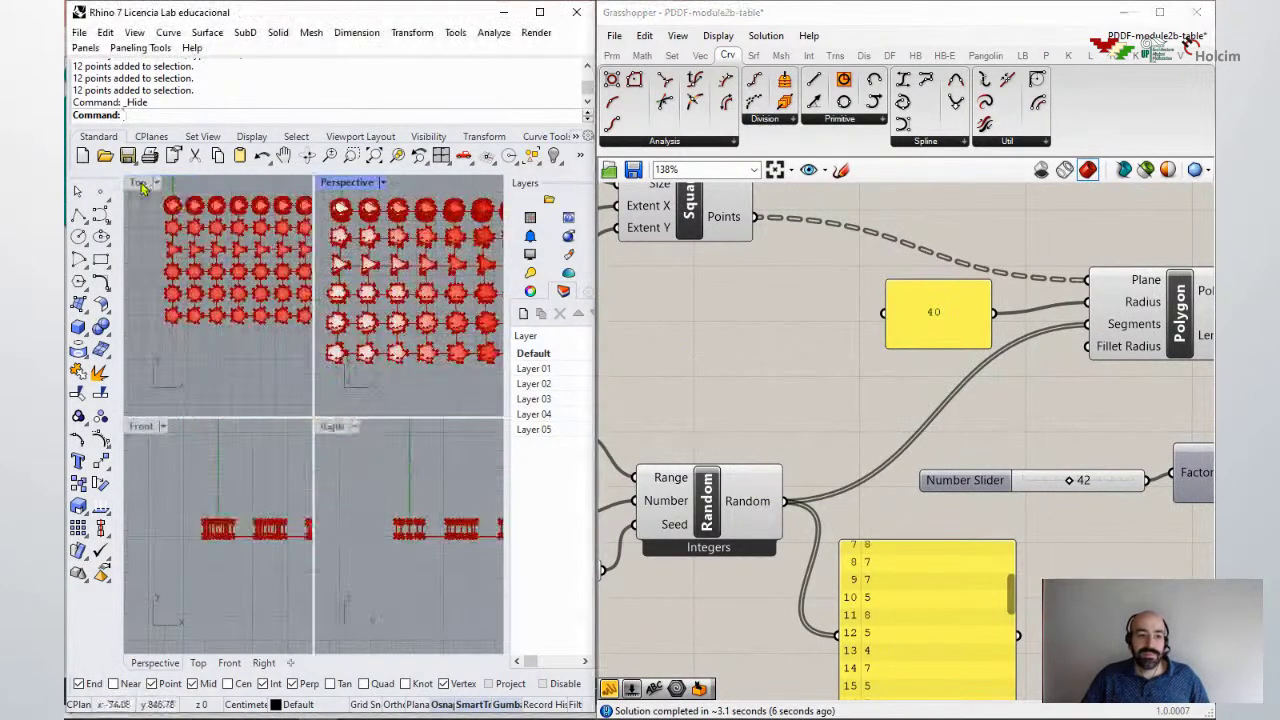
double_click(140, 182)
scroll(275, 338, down, 4)
right_drag(285, 337, 310, 369)
scroll(345, 328, up, 4)
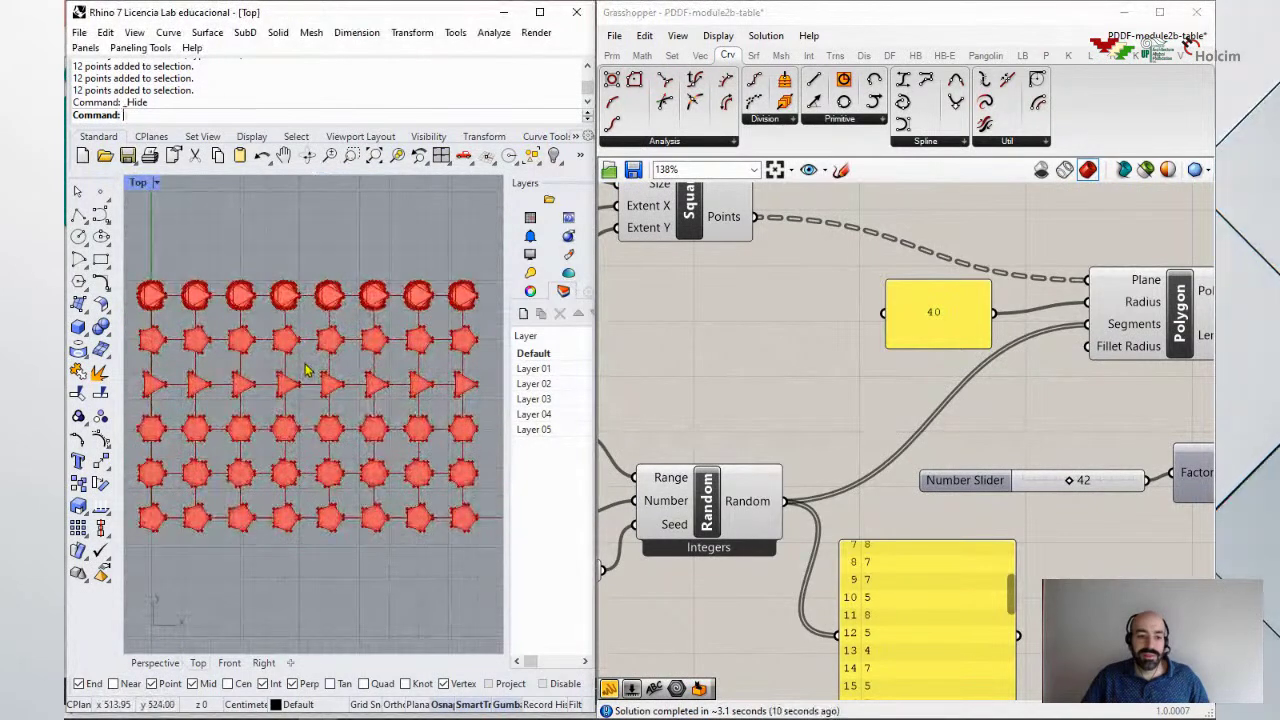
scroll(843, 371, down, 3)
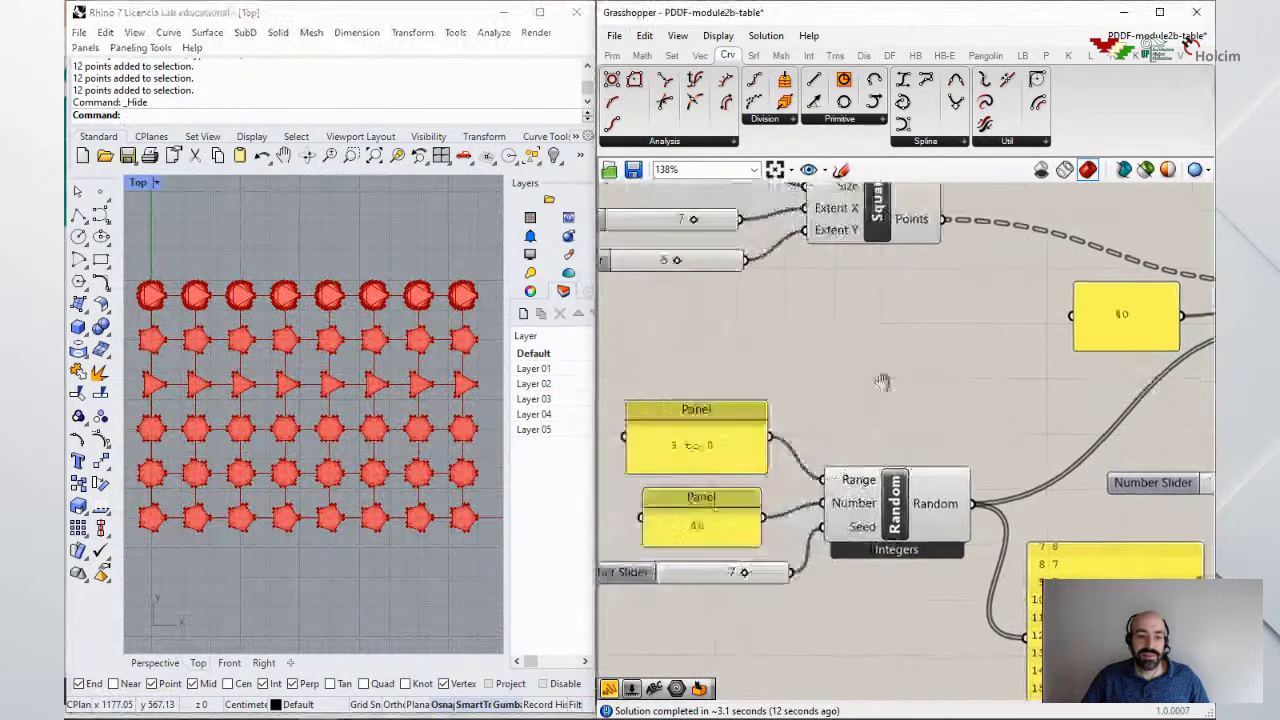
Step: Review the Square grid with its inputs and the random values panel against the polygon layout in the Top view
drag(900, 200, 678, 336)
drag(860, 285, 947, 273)
right_drag(951, 391, 931, 361)
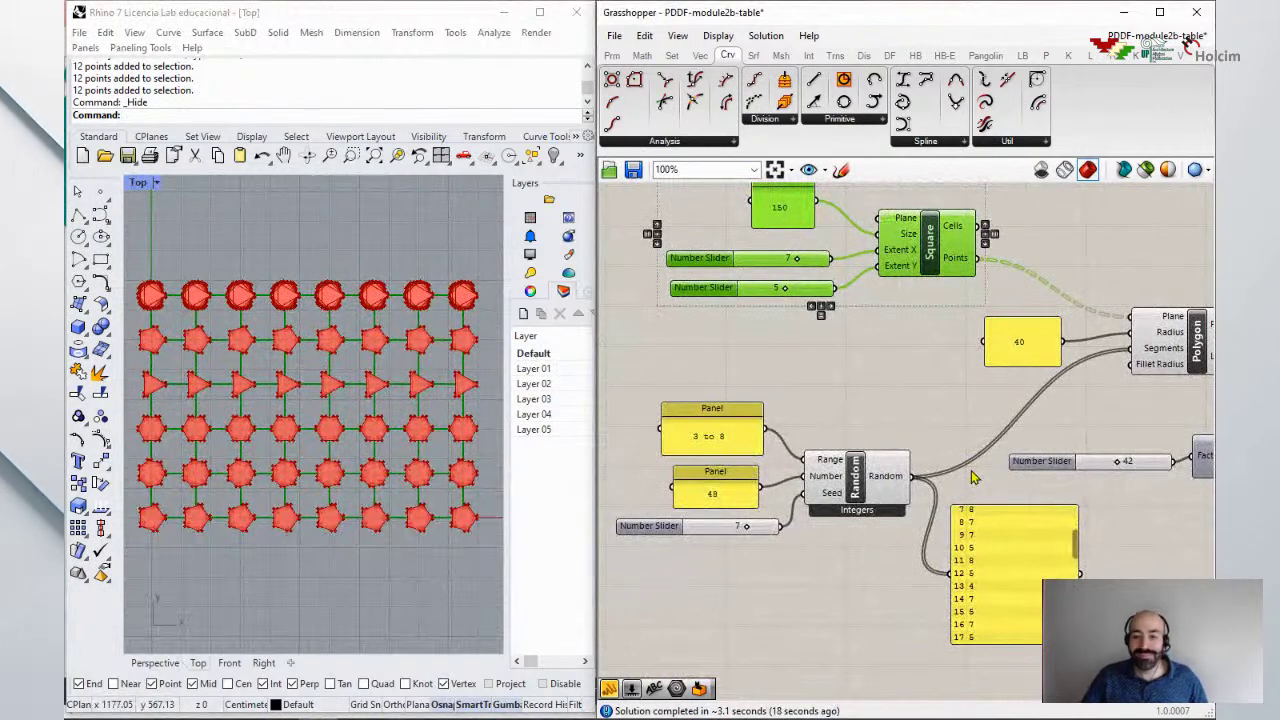
click(1006, 536)
right_drag(323, 428, 338, 420)
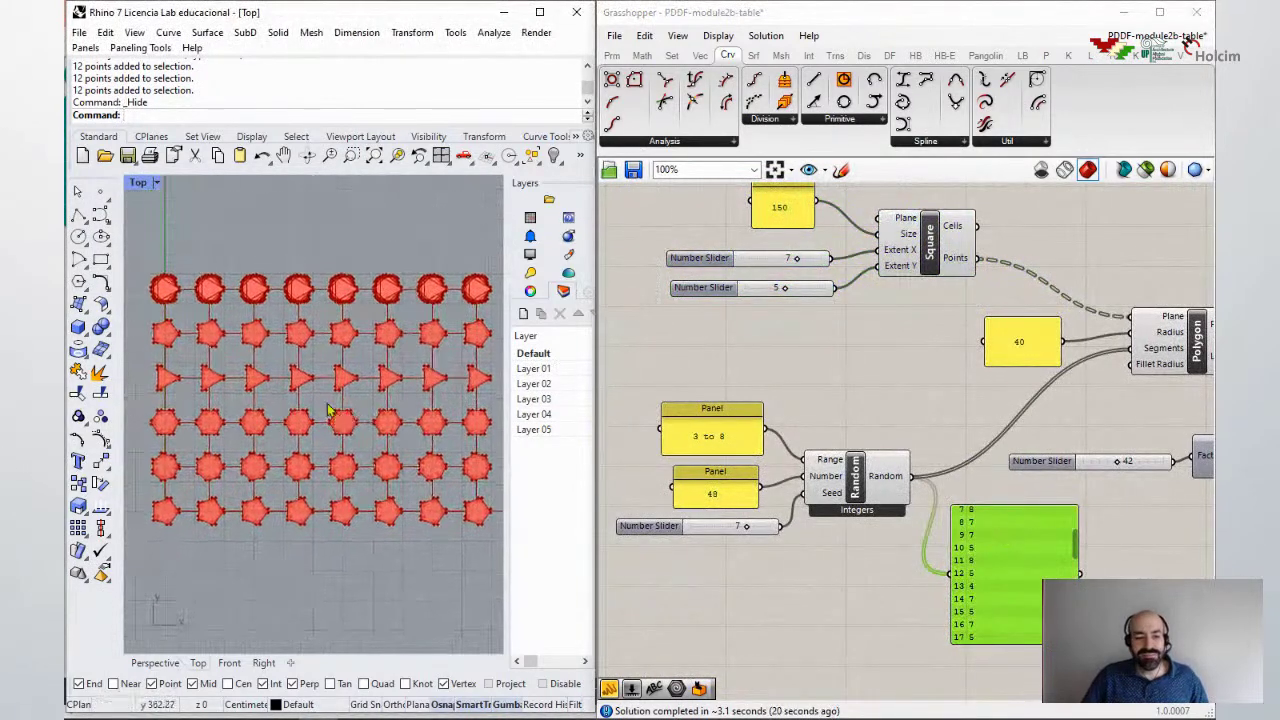
right_click(397, 397)
click(349, 234)
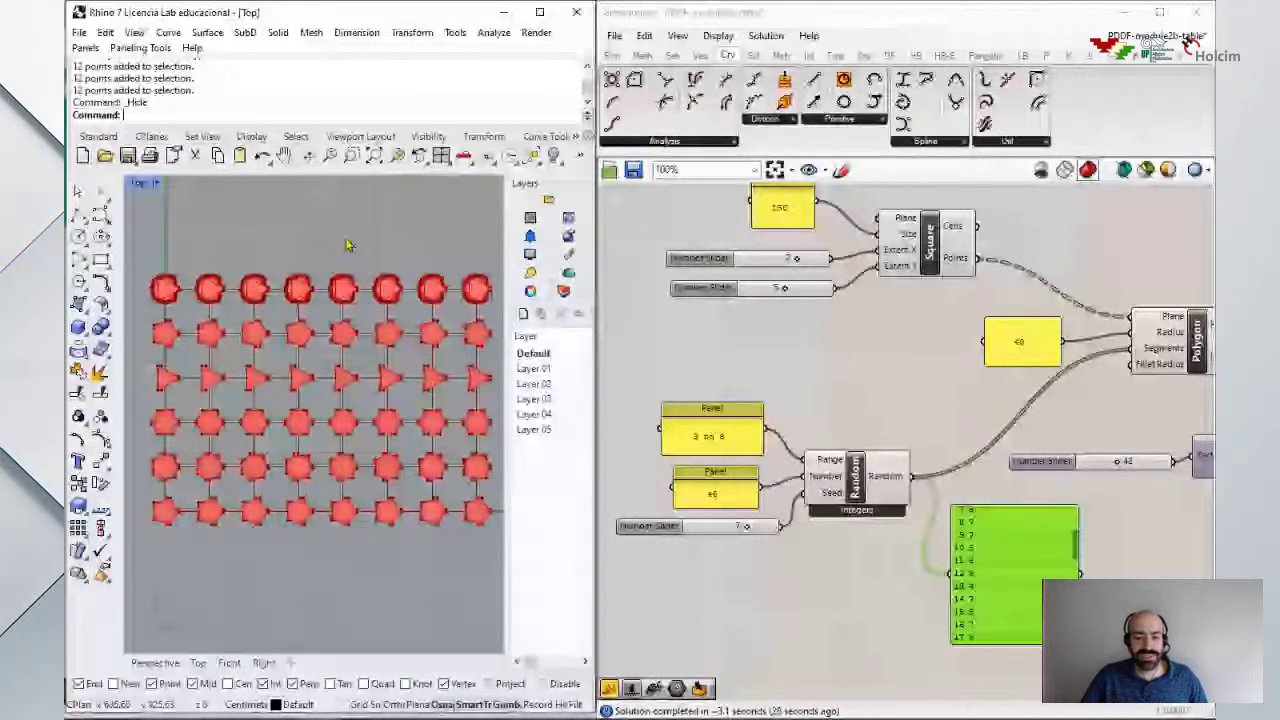
click(348, 245)
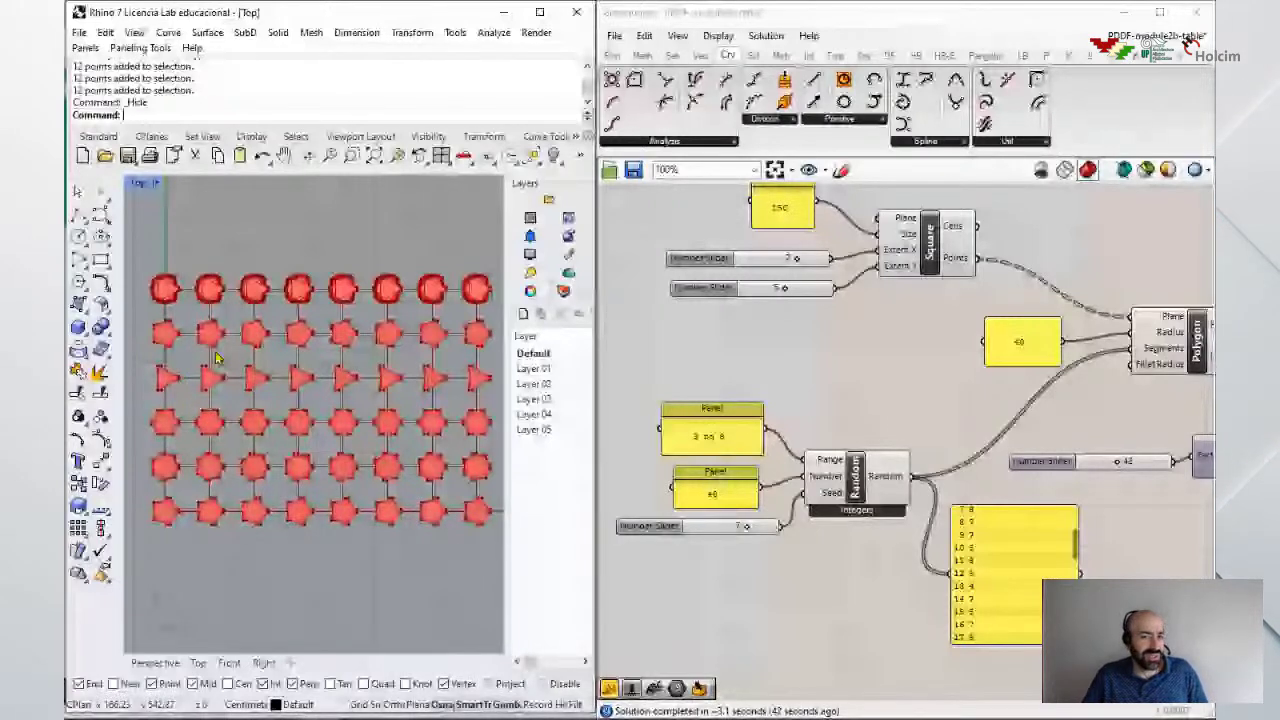
Step: Examine the overlapping polygons in the grid's top row and the data structure of the Polygon output
right_drag(138, 298, 183, 316)
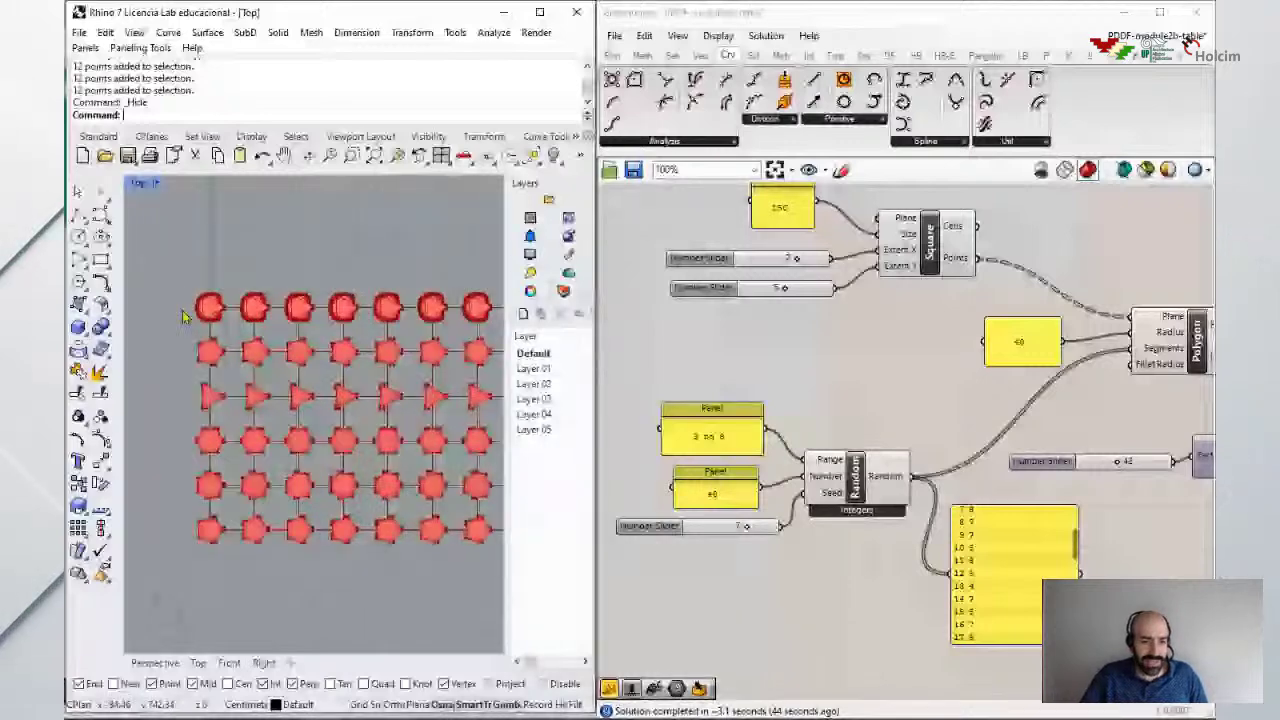
scroll(198, 302, up, 5)
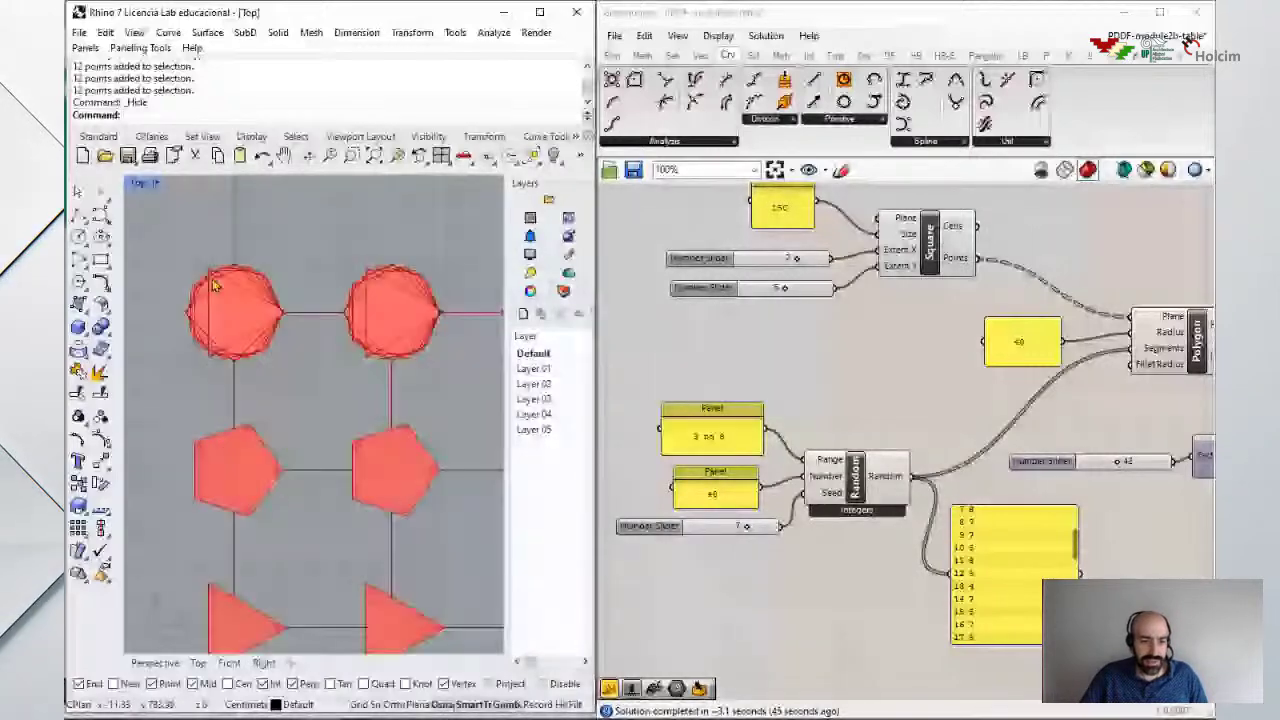
scroll(271, 287, down, 1)
scroll(290, 313, down, 1)
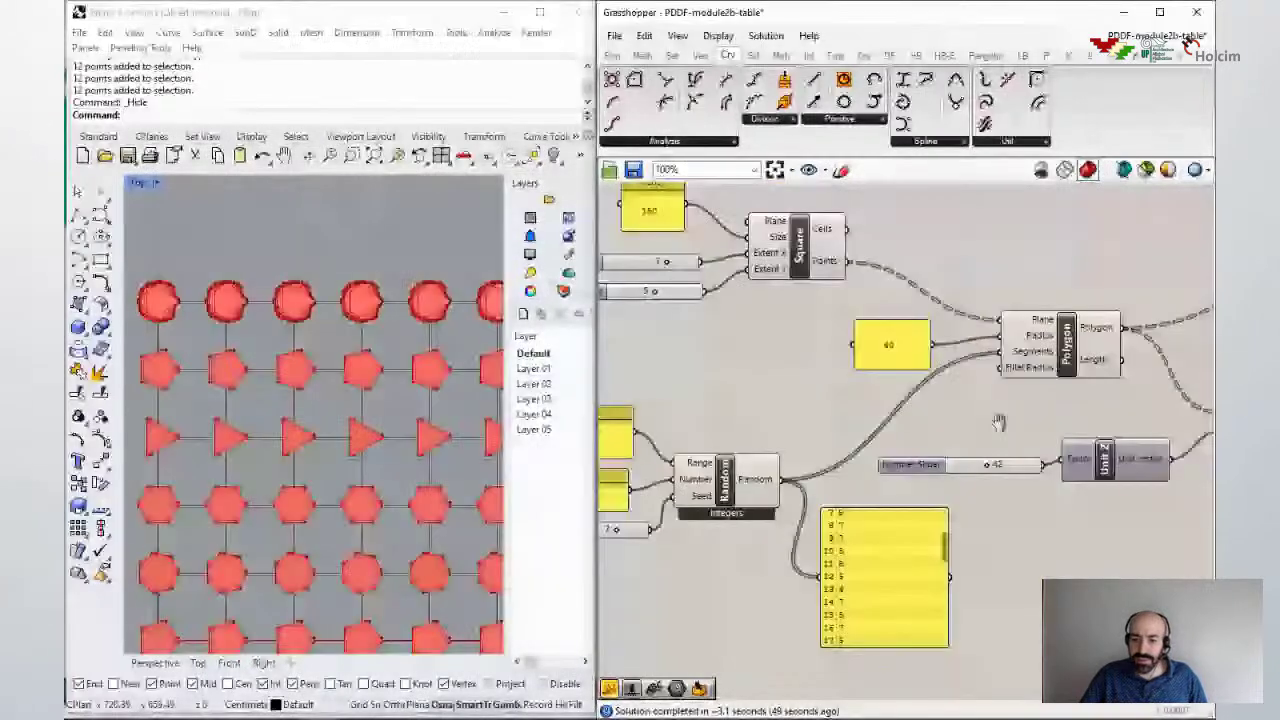
right_drag(998, 422, 994, 421)
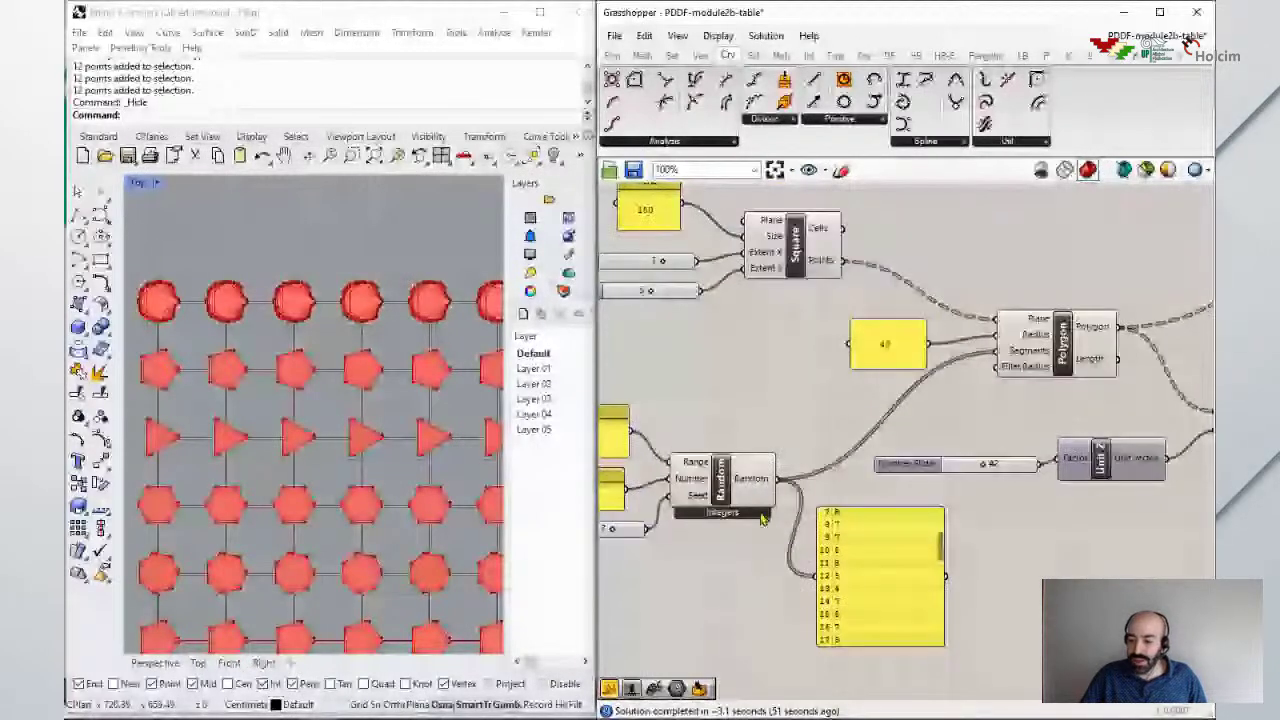
right_drag(908, 296, 885, 347)
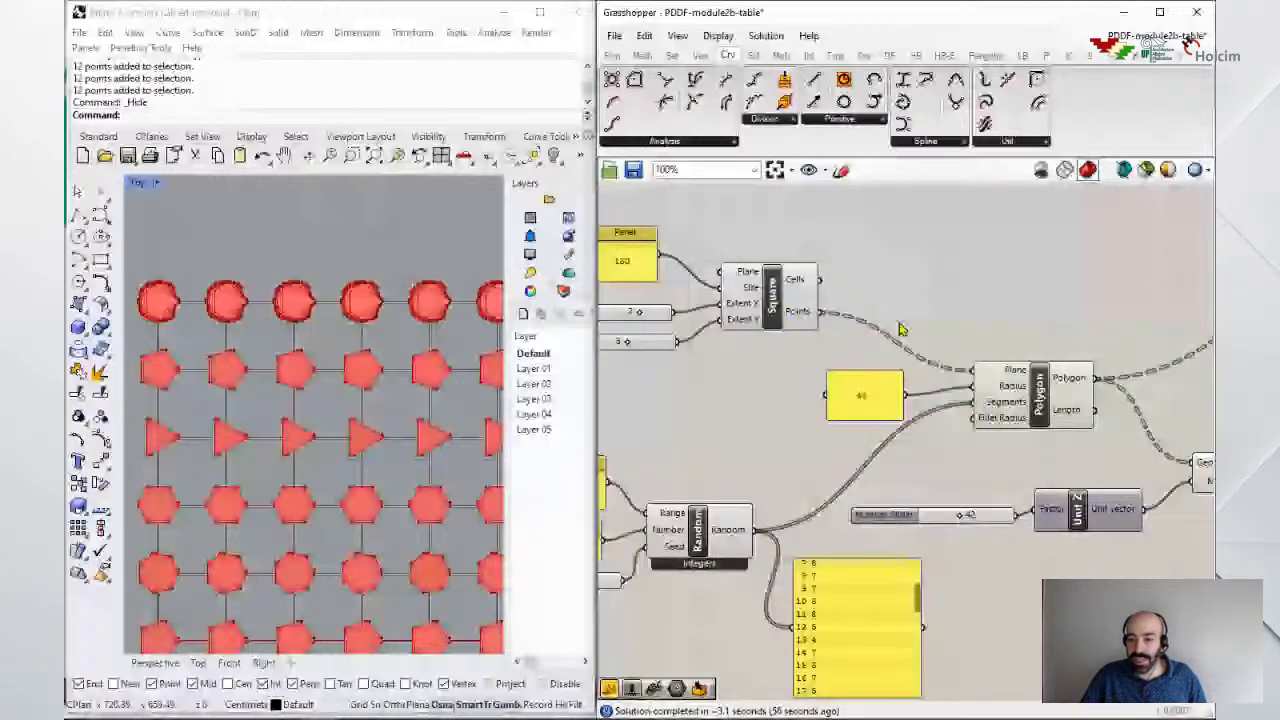
scroll(900, 328, up, 2)
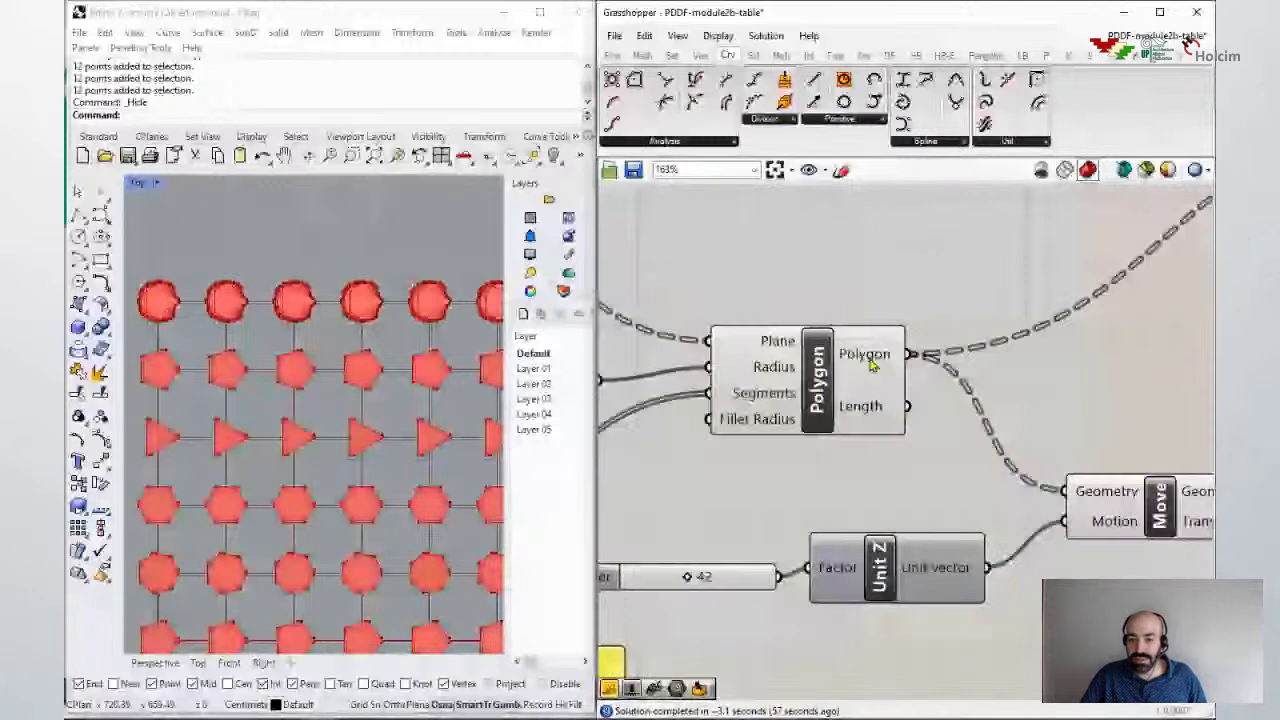
mouse_move(871, 366)
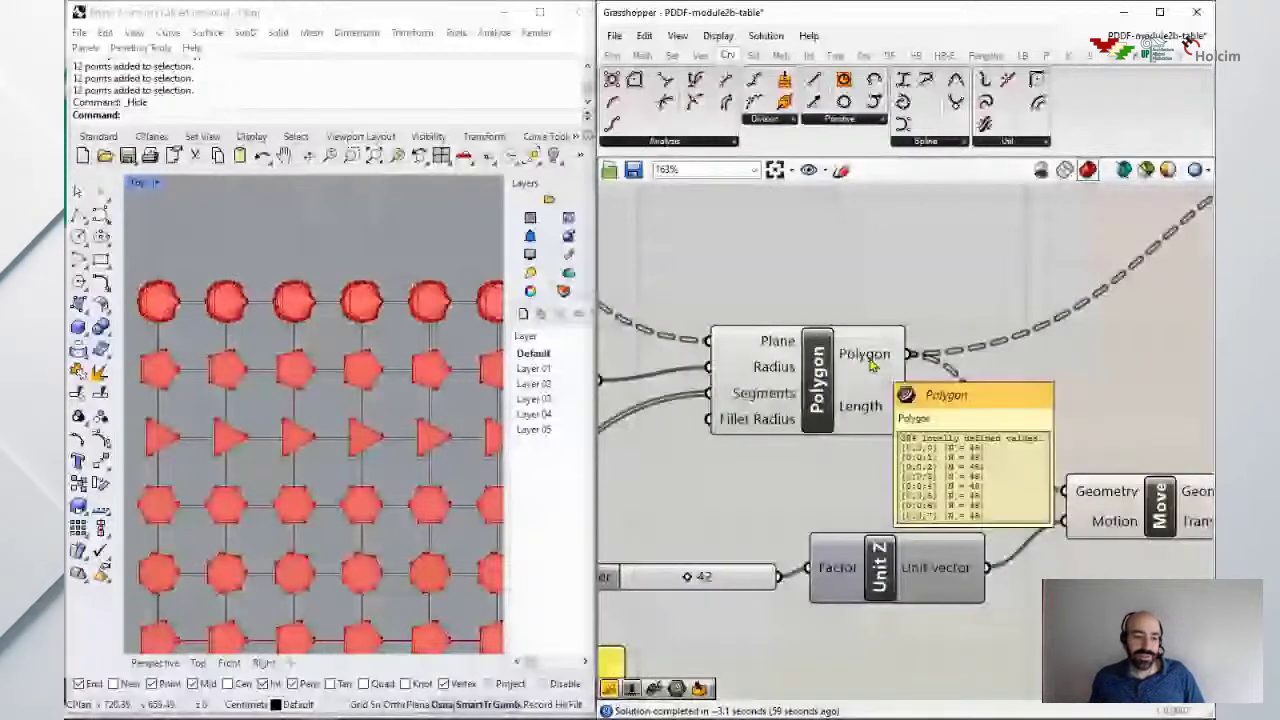
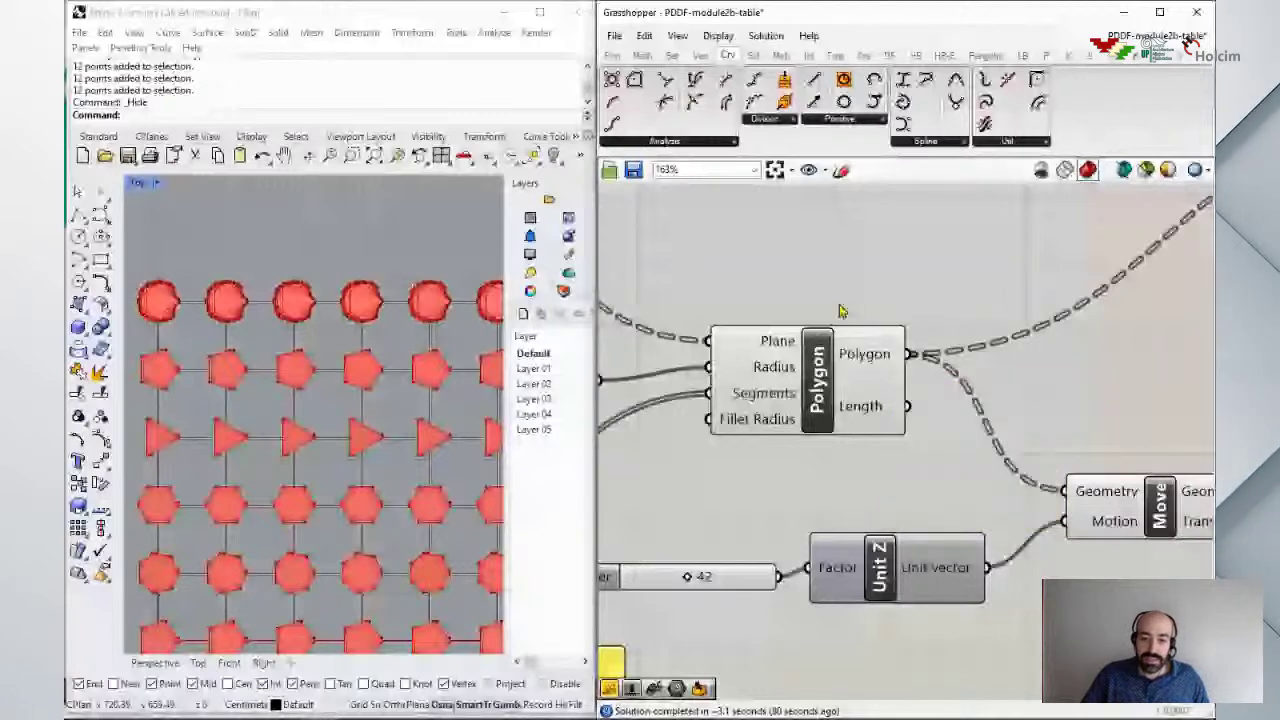
scroll(838, 310, down, 4)
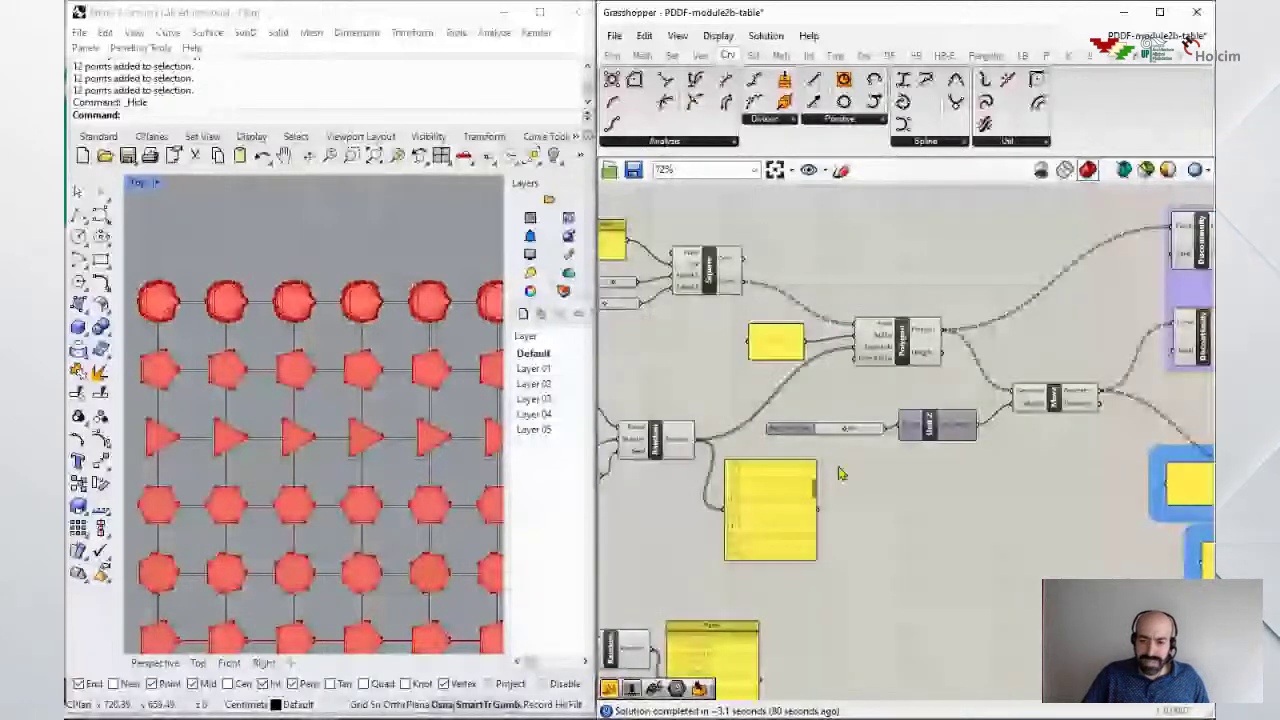
right_drag(840, 474, 982, 480)
scroll(1036, 365, up, 2)
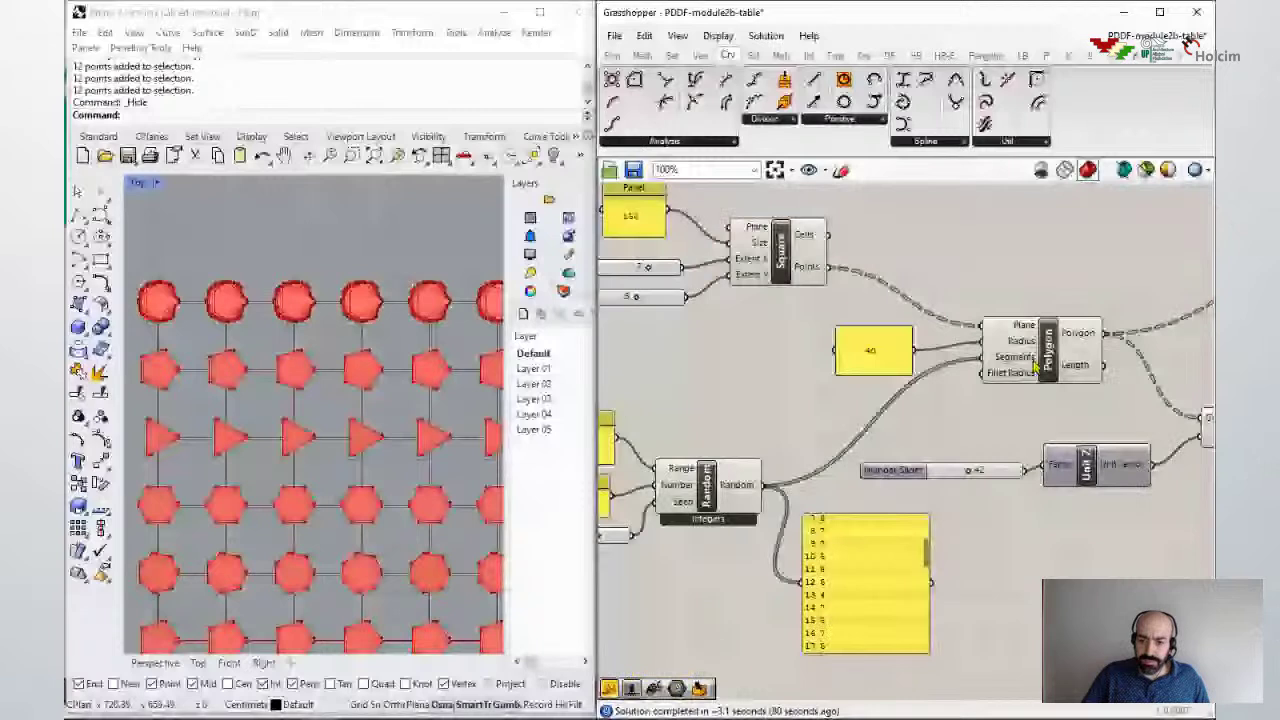
right_drag(796, 423, 875, 412)
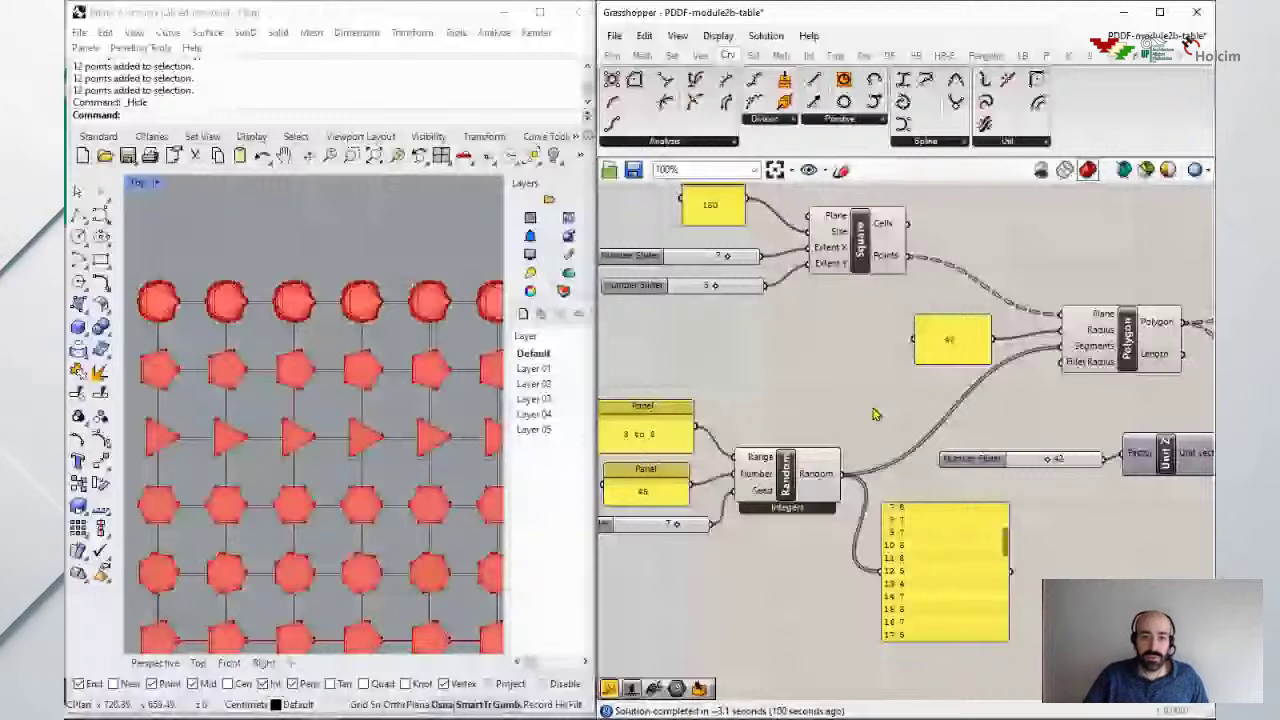
Step: Start a new Grasshopper document and add a Square grid component to the canvas
click(619, 40)
click(655, 56)
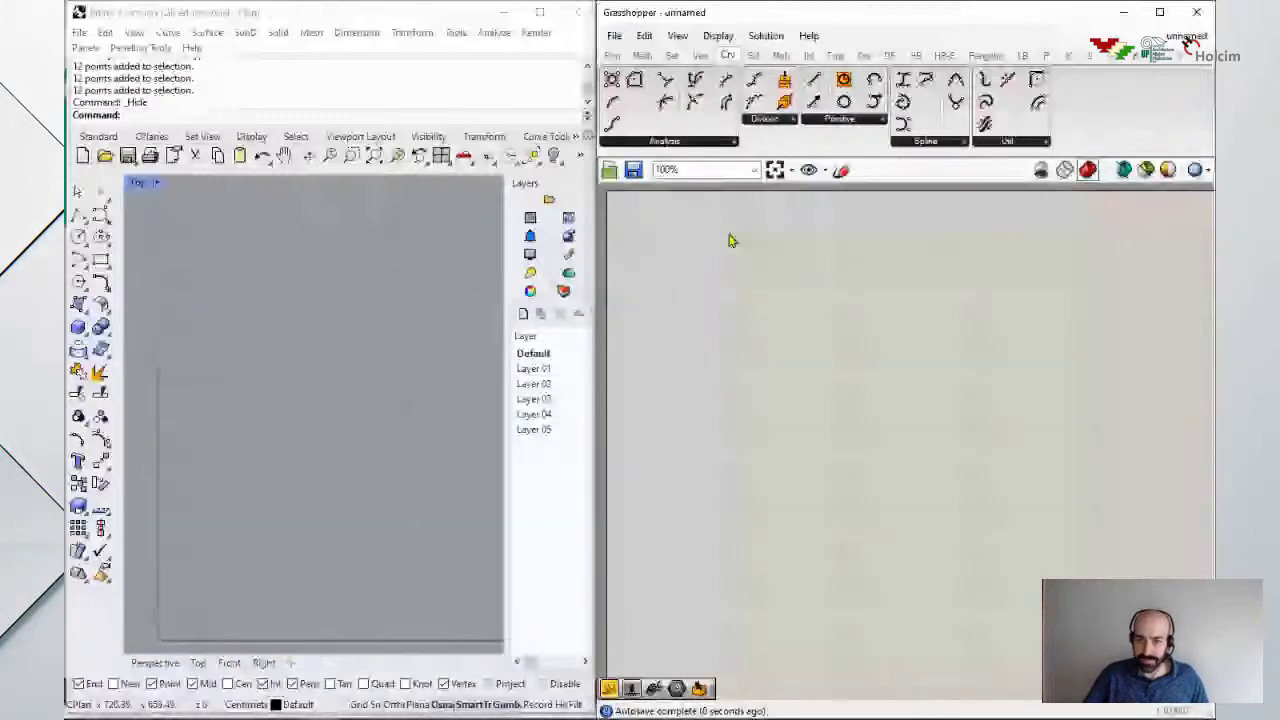
double_click(723, 390)
text(sq)
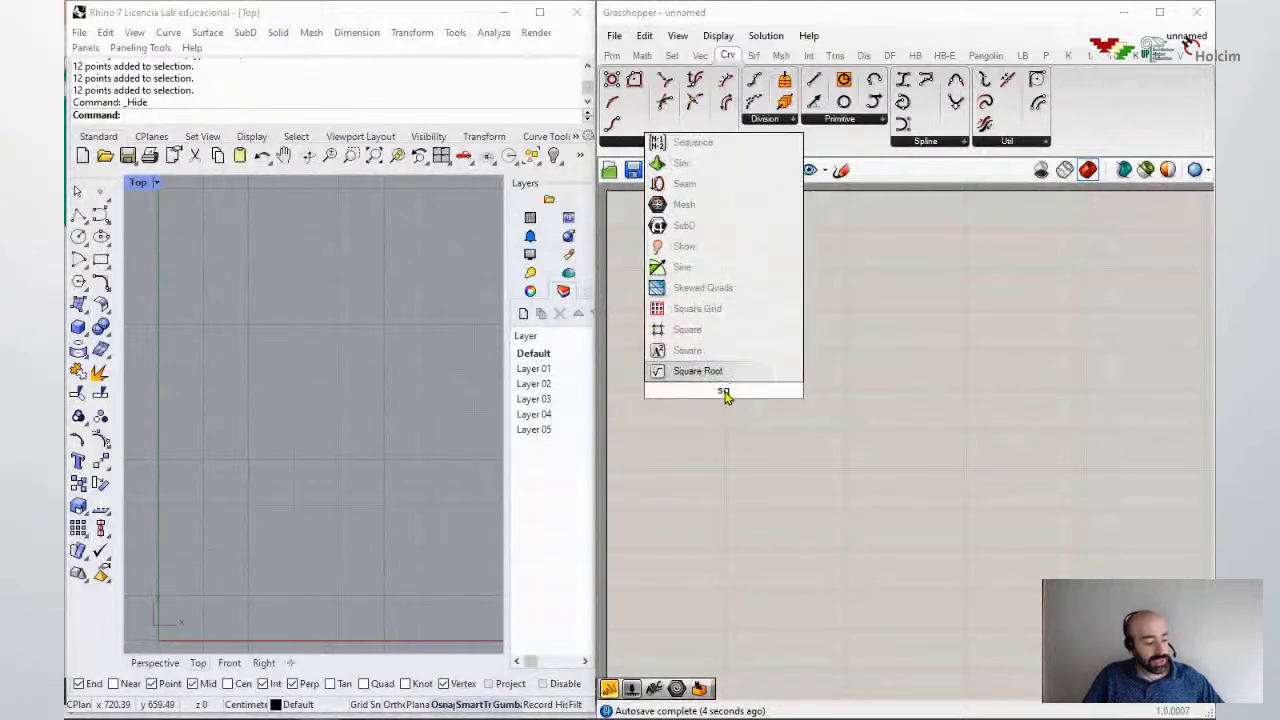
click(711, 333)
drag(722, 392, 834, 398)
scroll(835, 395, up, 2)
scroll(845, 386, up, 2)
scroll(791, 403, down, 1)
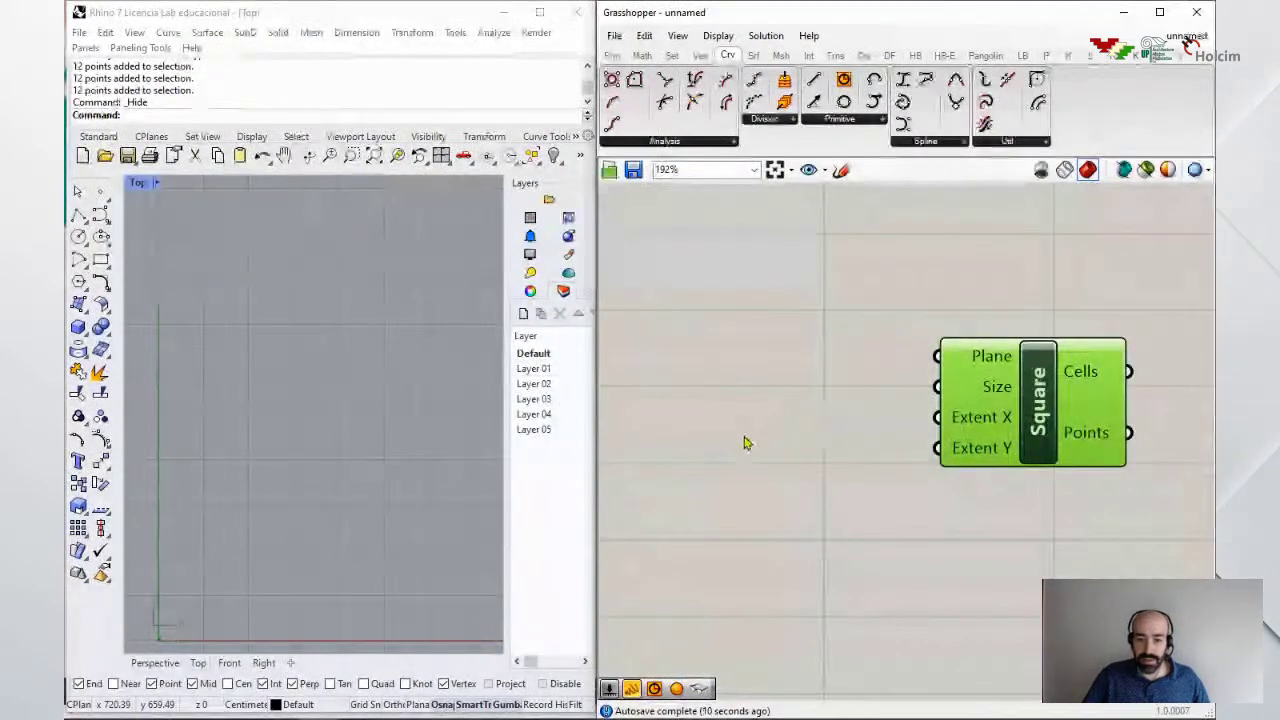
Step: Add a panel containing 10 and wire it into the Square grid's Size input
double_click(796, 418)
text(pa)
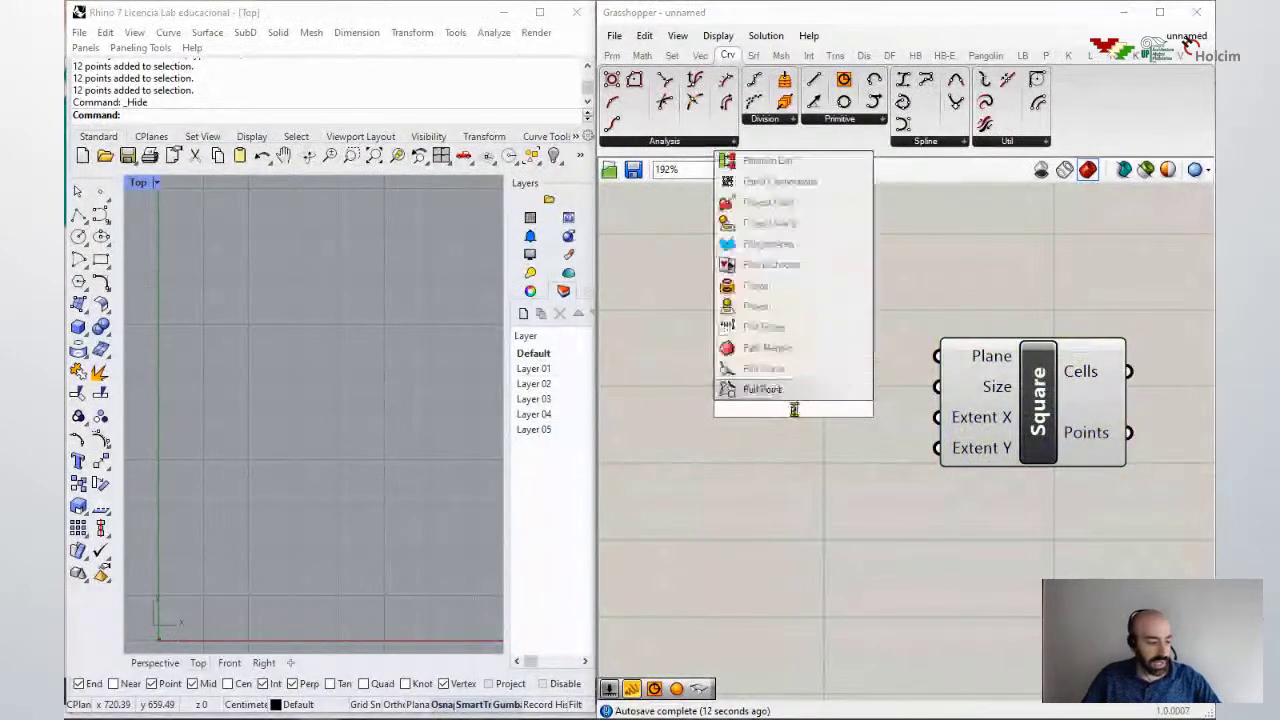
text(n)
key(BackSpace)
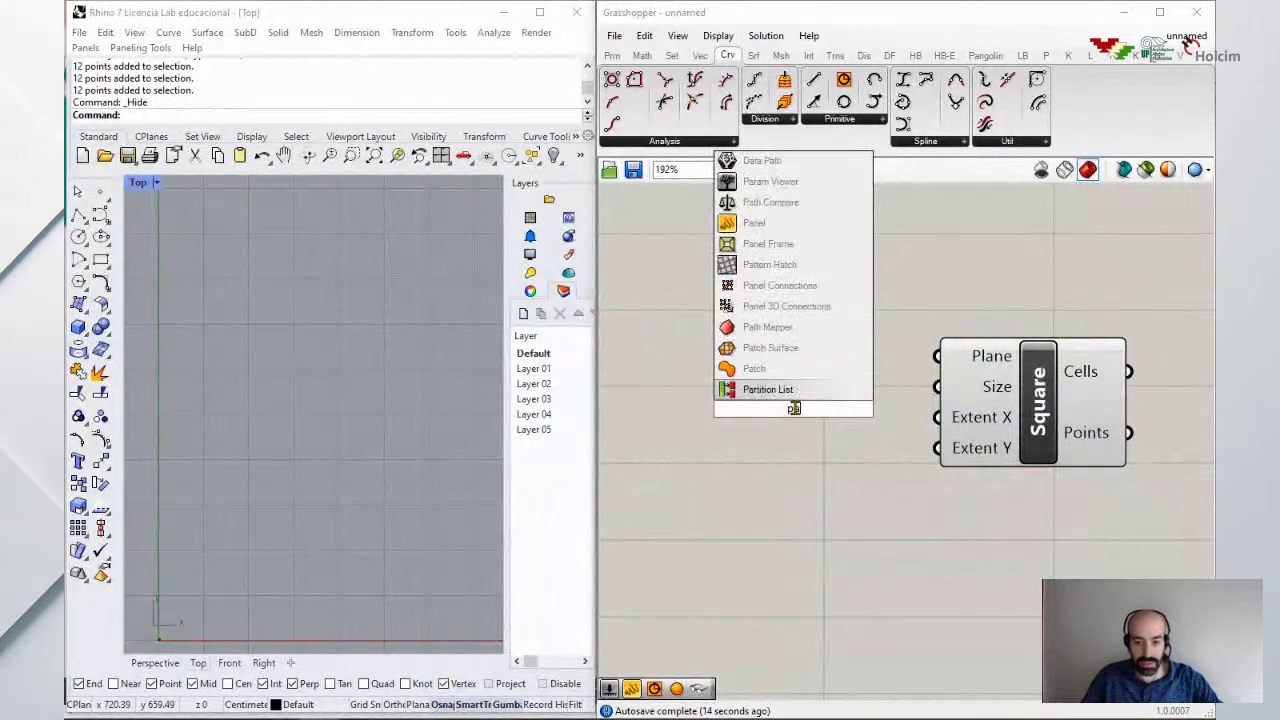
text(nel)
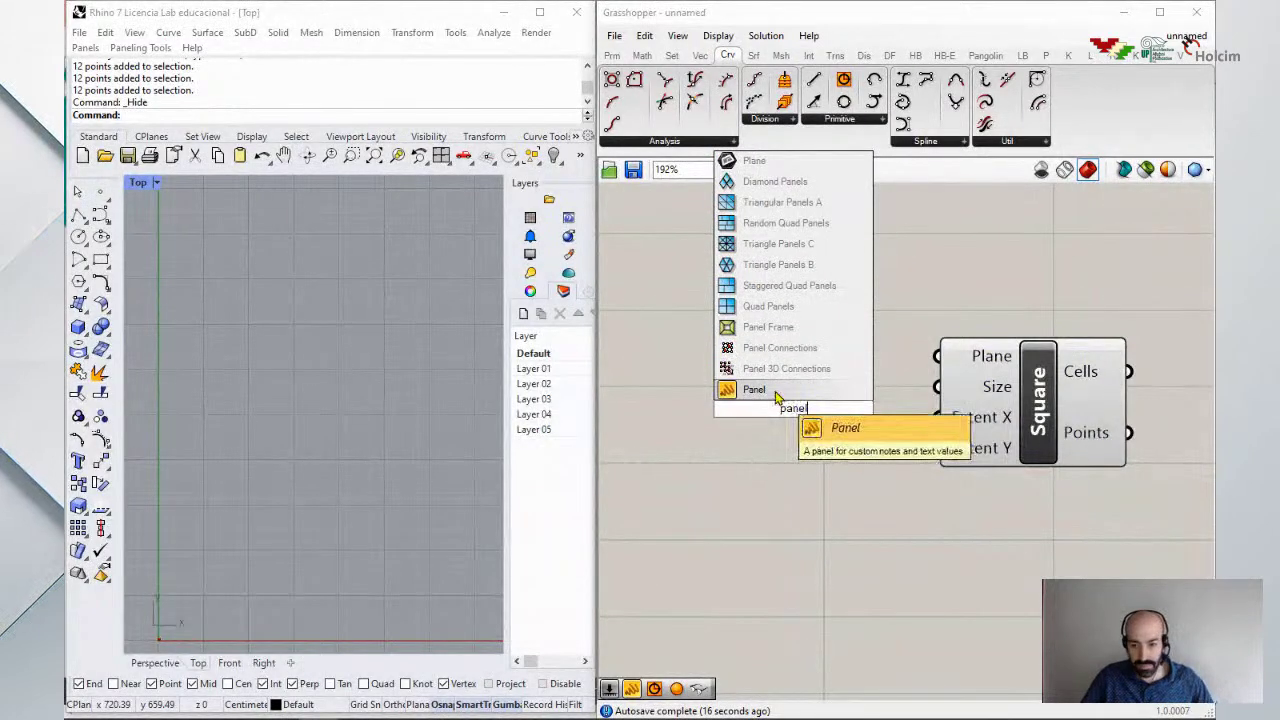
key(Return)
double_click(818, 410)
text(10)
click(850, 308)
click(907, 480)
drag(905, 476, 937, 387)
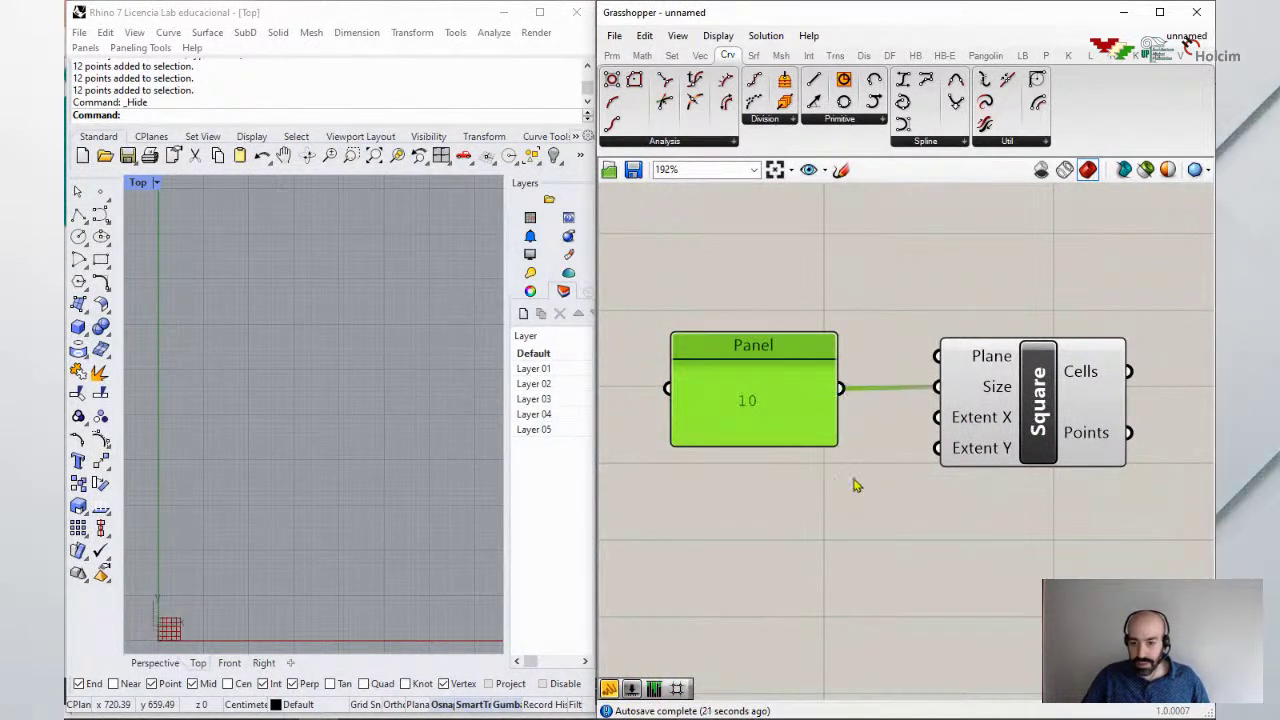
Step: Create two number sliders set to 2 and wire them into the Square grid's Extent X and Extent Y inputs
double_click(788, 503)
text(2)
key(Return)
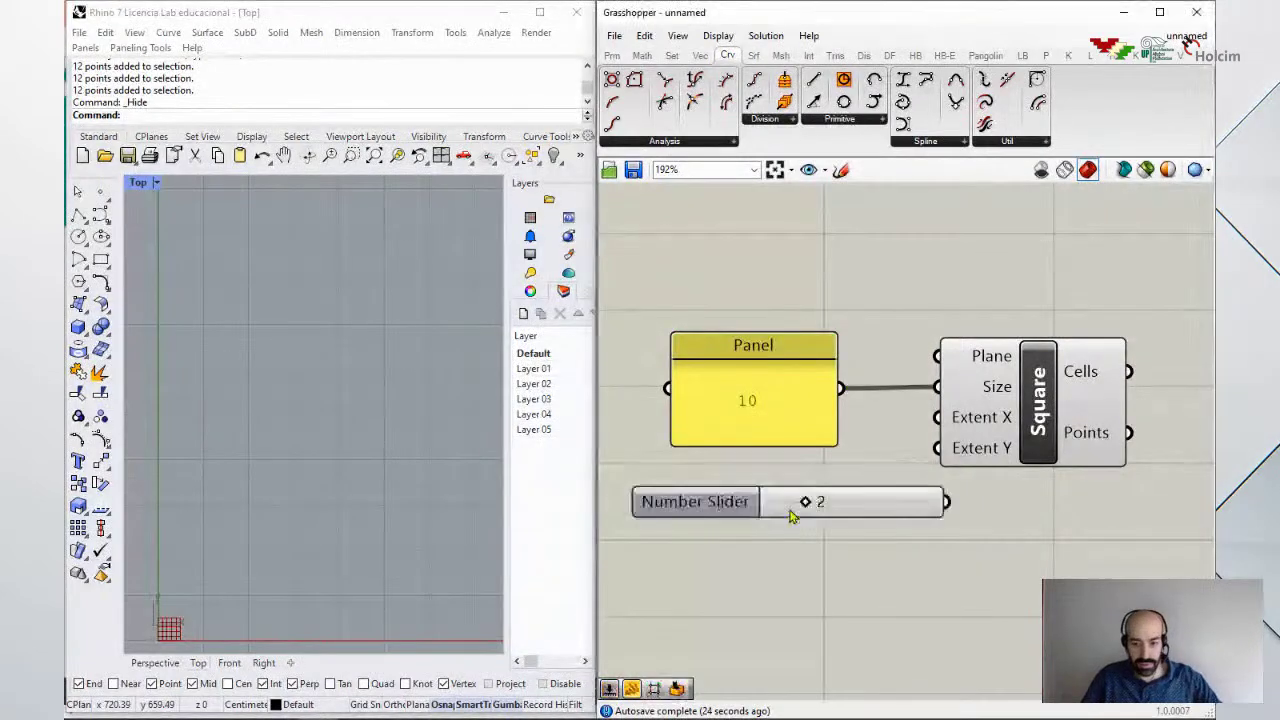
click(761, 504)
drag(760, 505, 732, 548)
drag(951, 417, 922, 462)
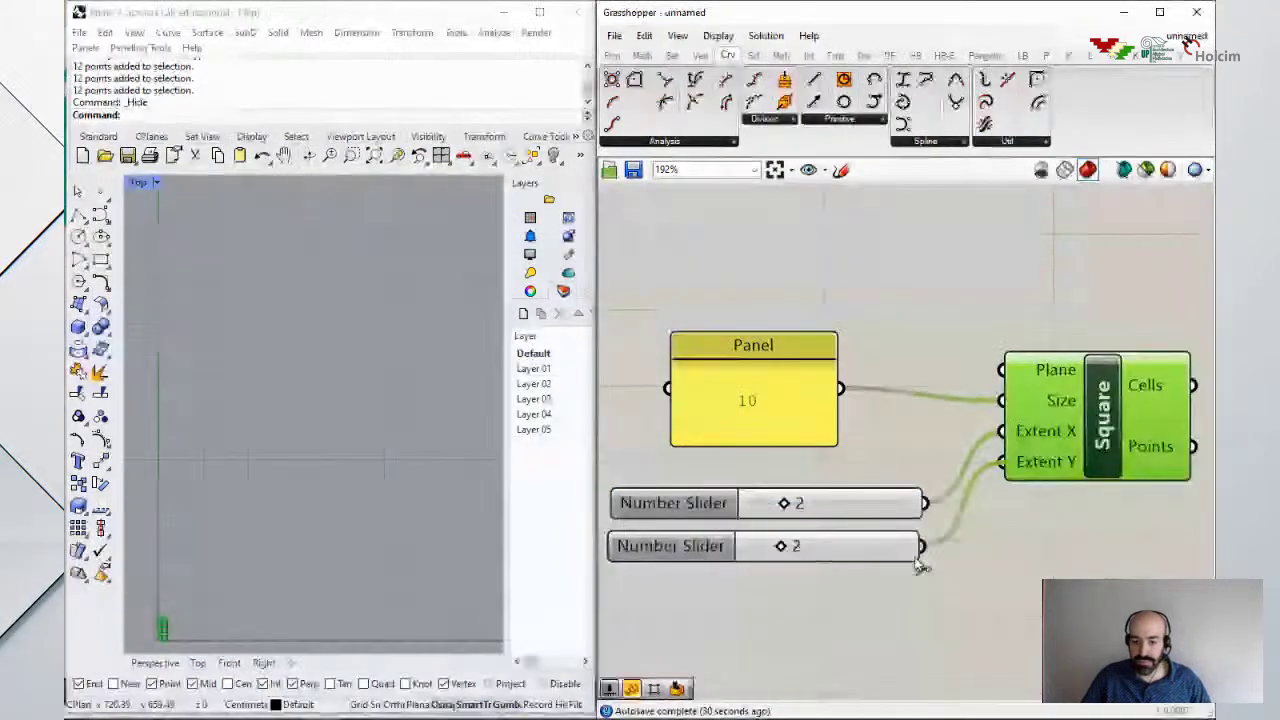
Step: Frame the small grid in the Top viewport and set the Extent Y slider to 1
scroll(310, 510, up, 5)
scroll(312, 535, up, 4)
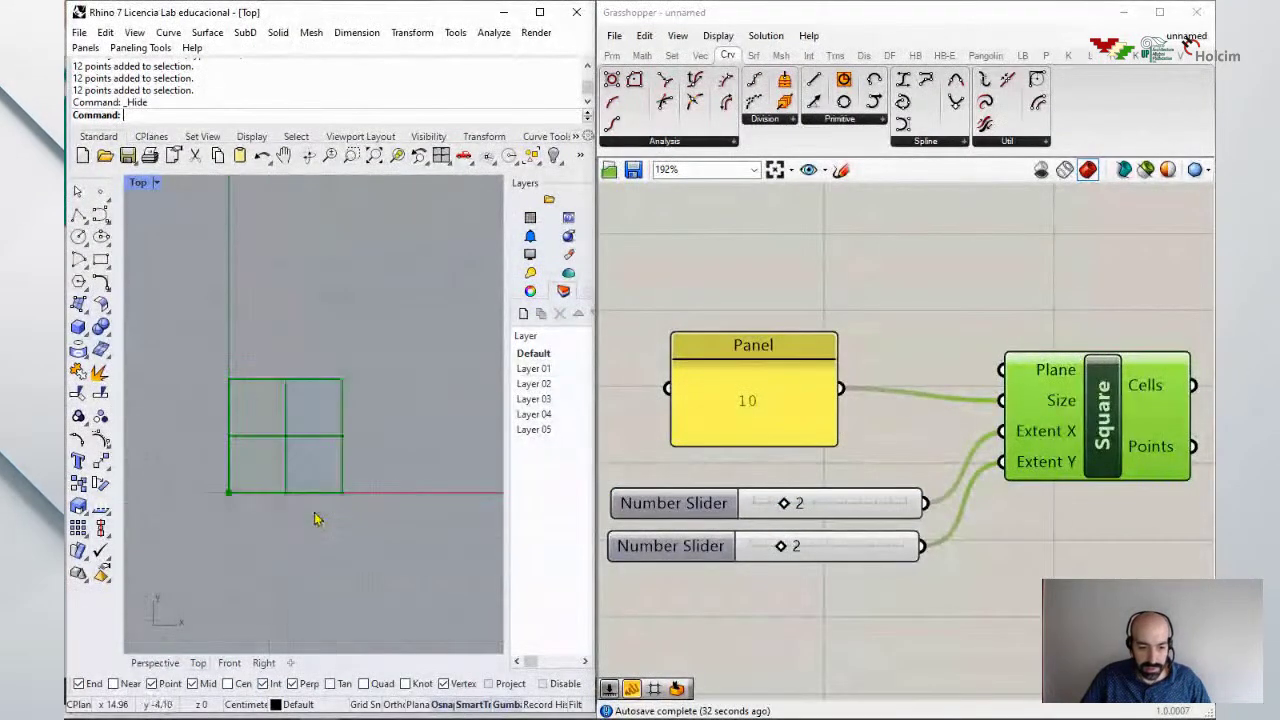
scroll(314, 518, up, 3)
click(789, 546)
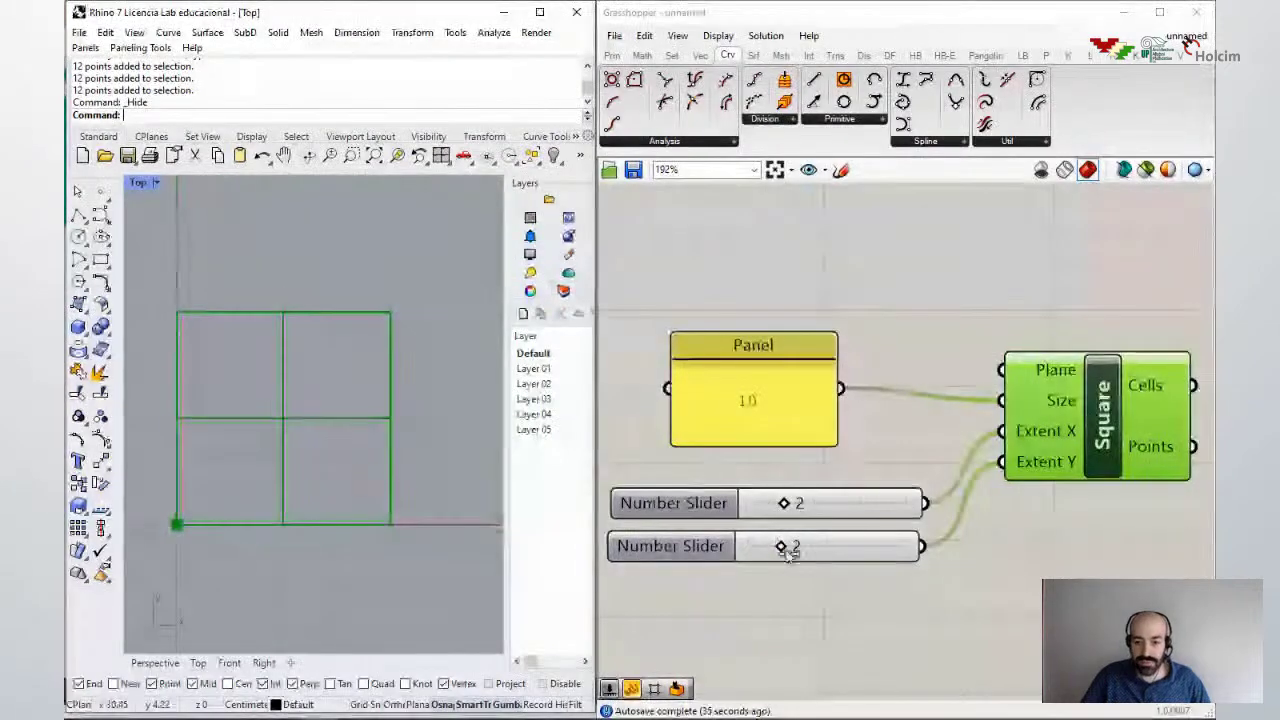
drag(780, 550, 765, 551)
right_drag(270, 487, 268, 474)
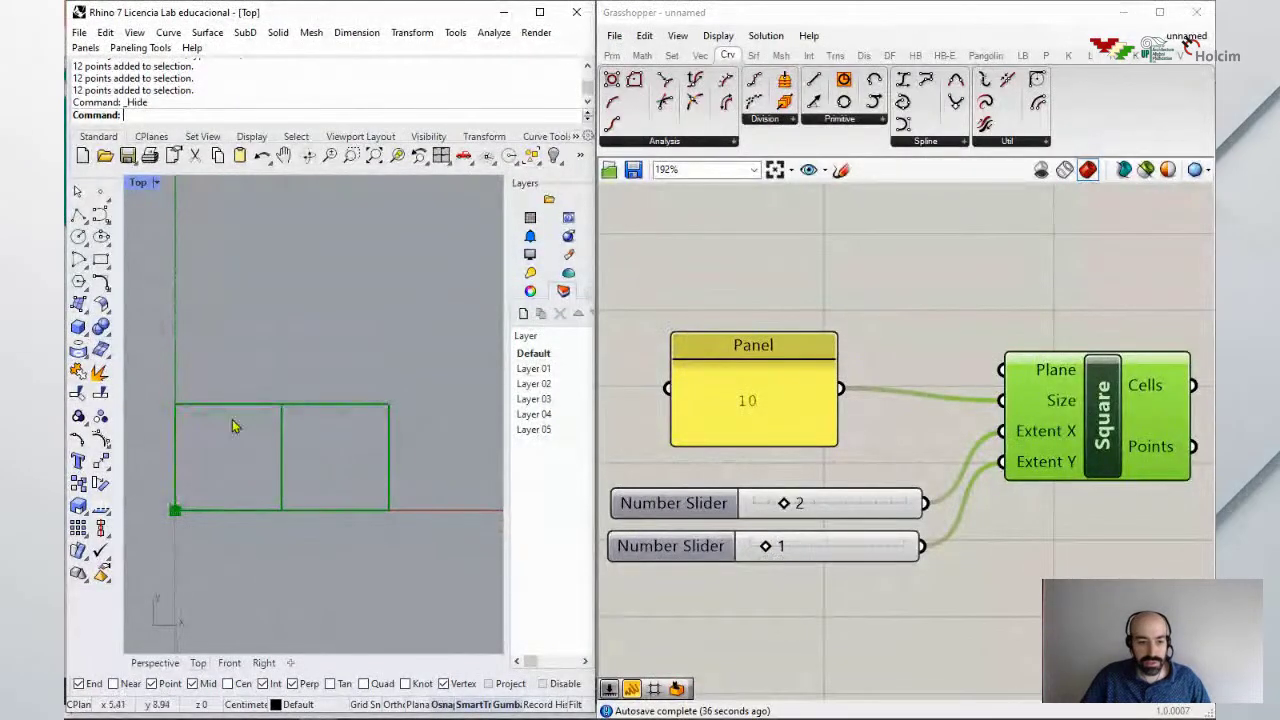
Step: Add a Sphere component and wire the Square grid's Points output into its Base input
scroll(1025, 450, down, 2)
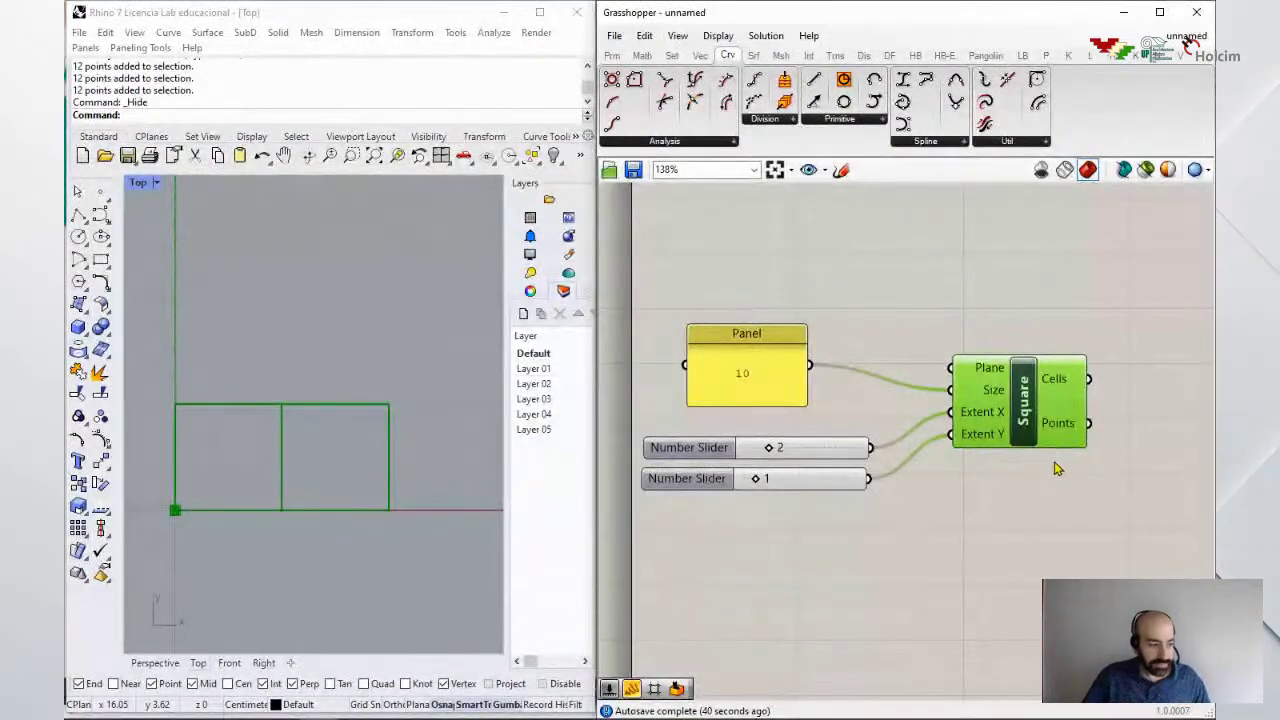
double_click(1151, 458)
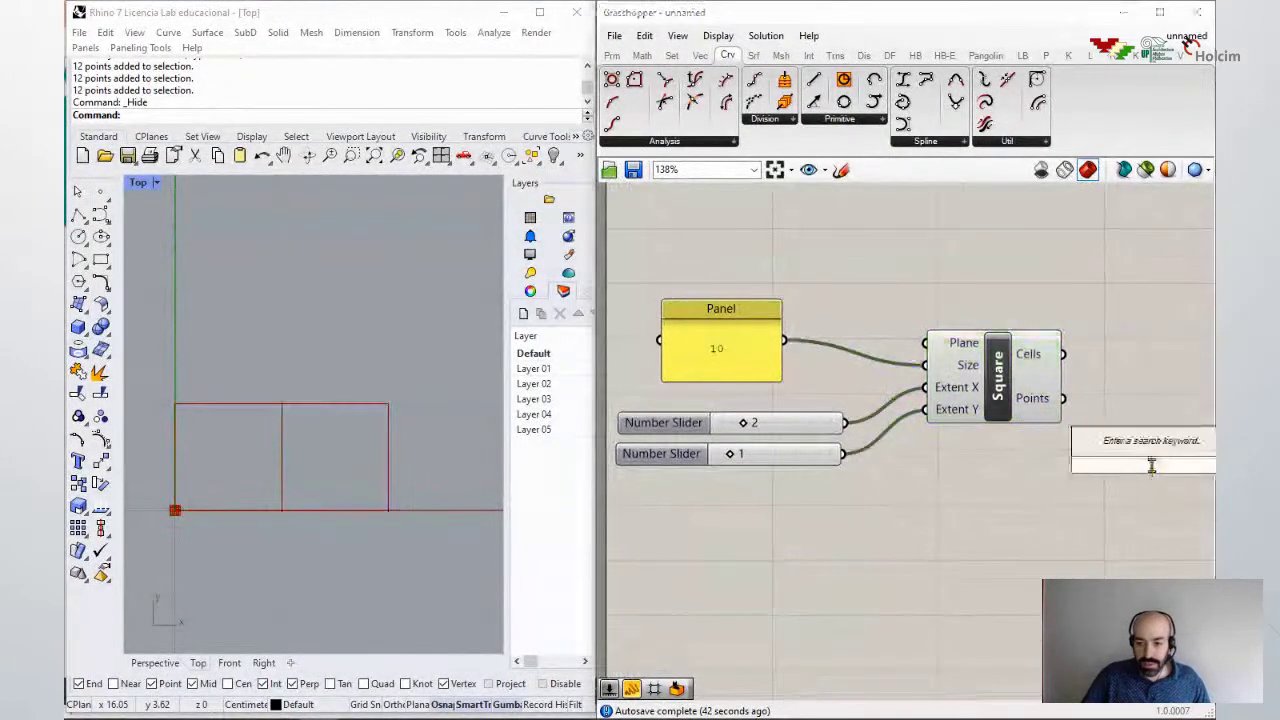
text(able)
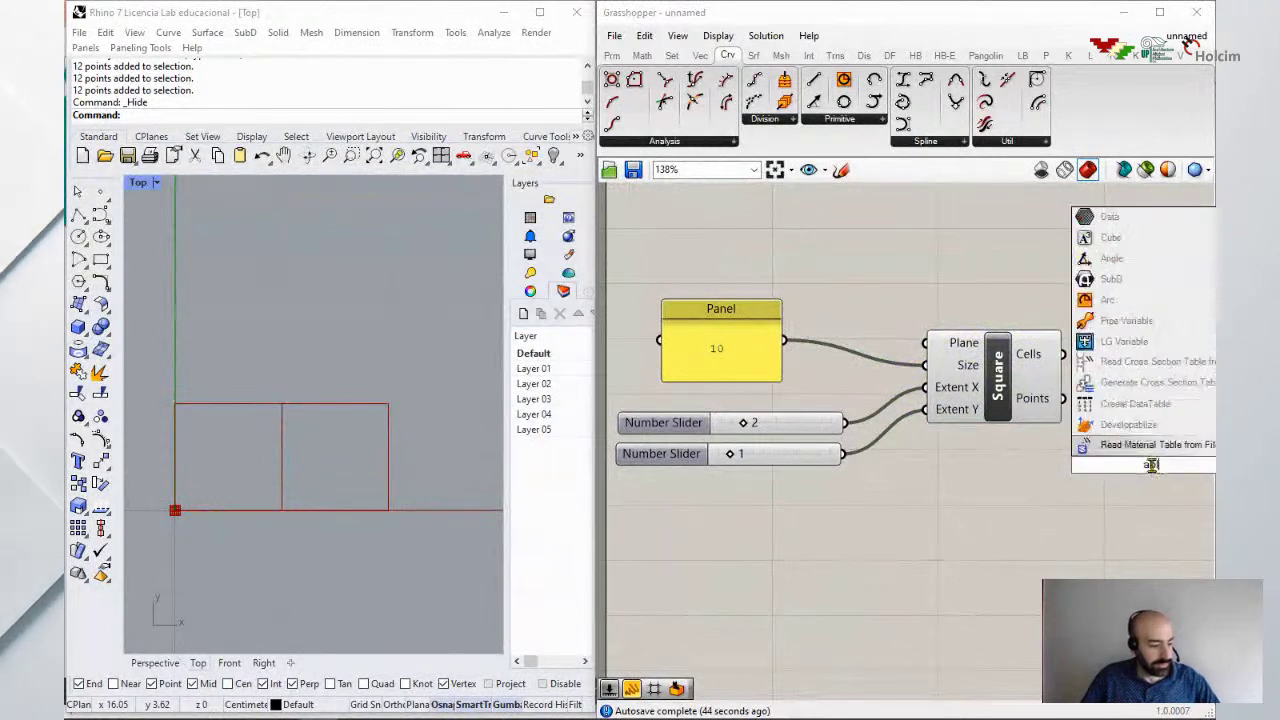
key(BackSpace)
key(BackSpace)
key(BackSpace)
key(BackSpace)
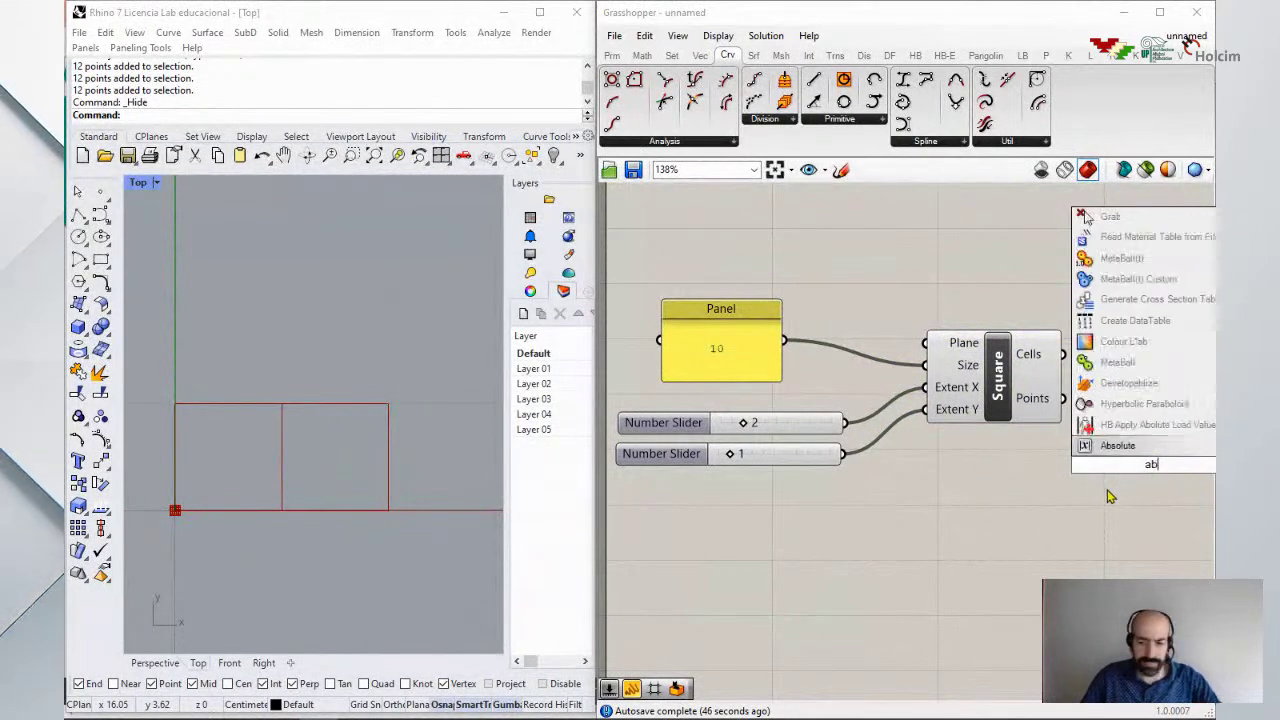
text(sphere)
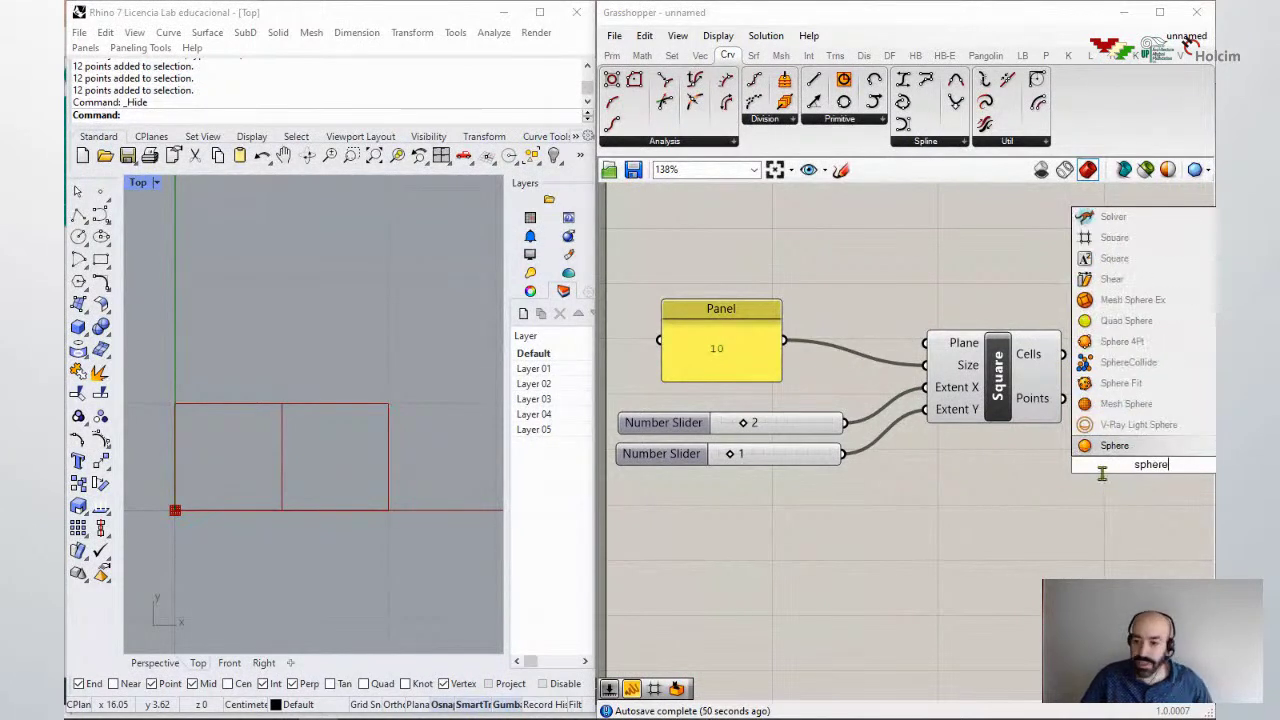
click(1106, 447)
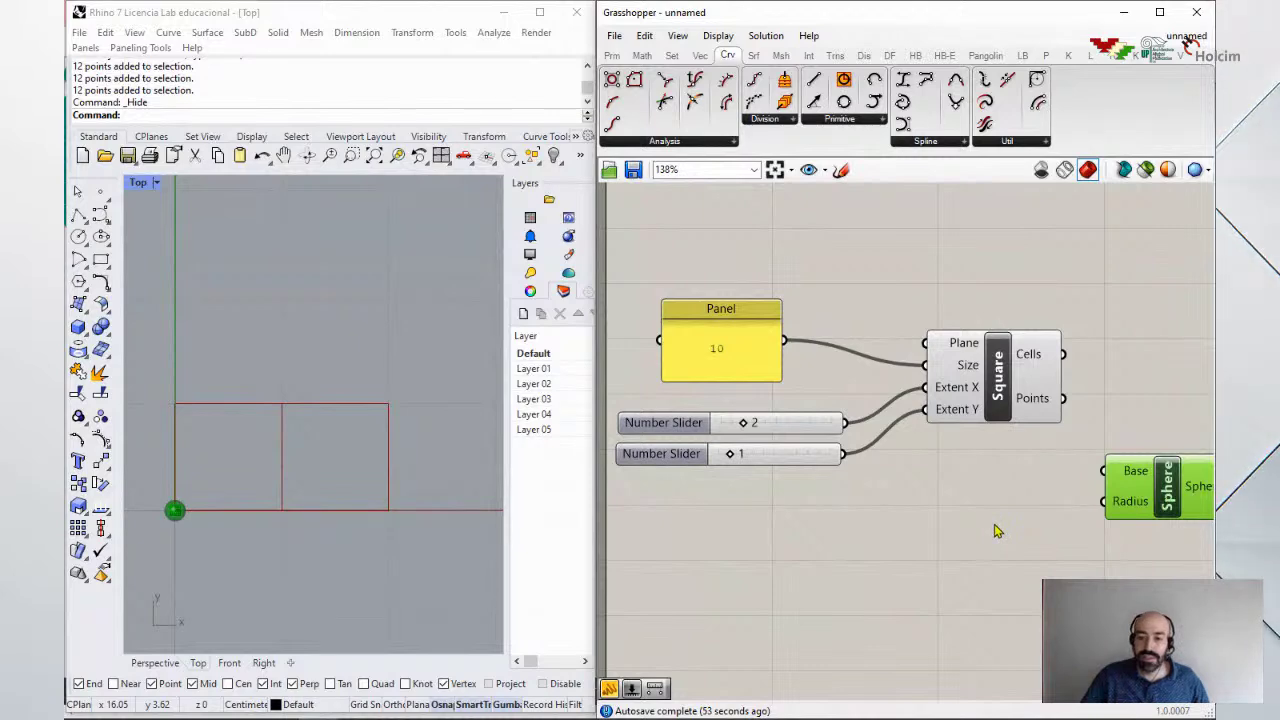
right_drag(998, 531, 965, 482)
drag(1075, 425, 1078, 422)
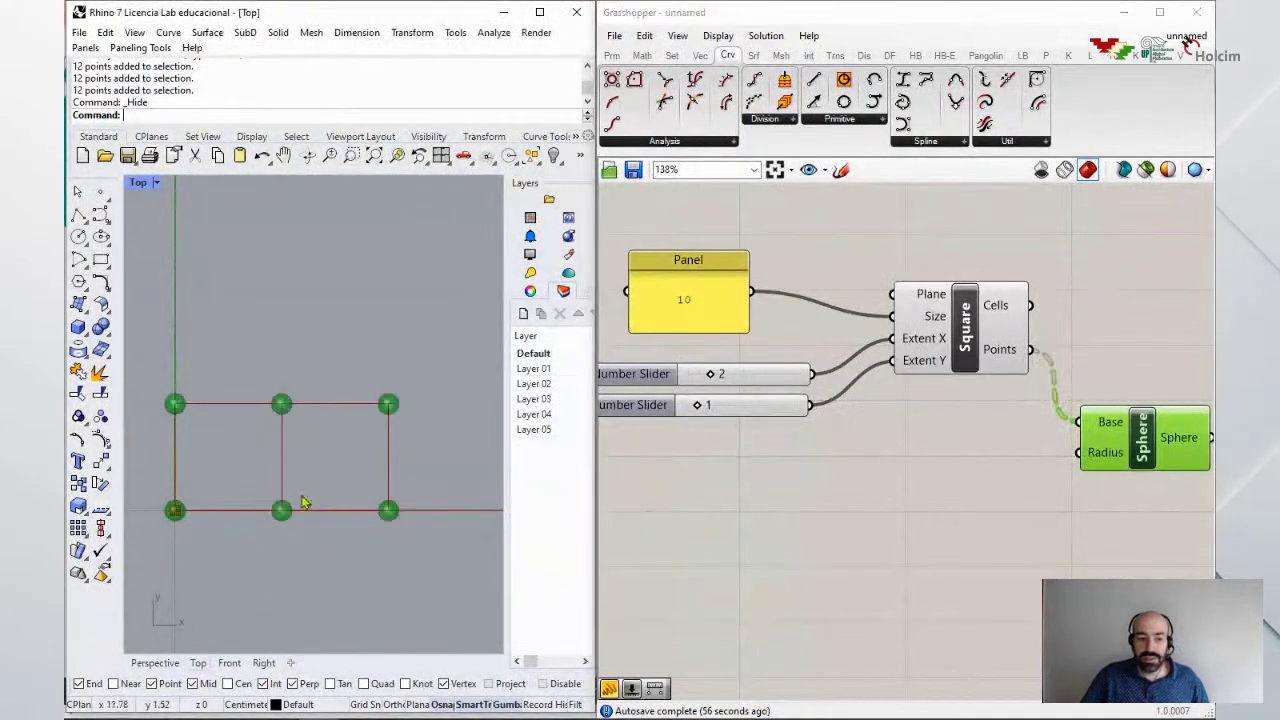
Step: Check the spheres on the grid points and the Sphere's Radius input, and move the component slightly away from the Square grid
right_drag(307, 499, 301, 470)
scroll(301, 469, up, 4)
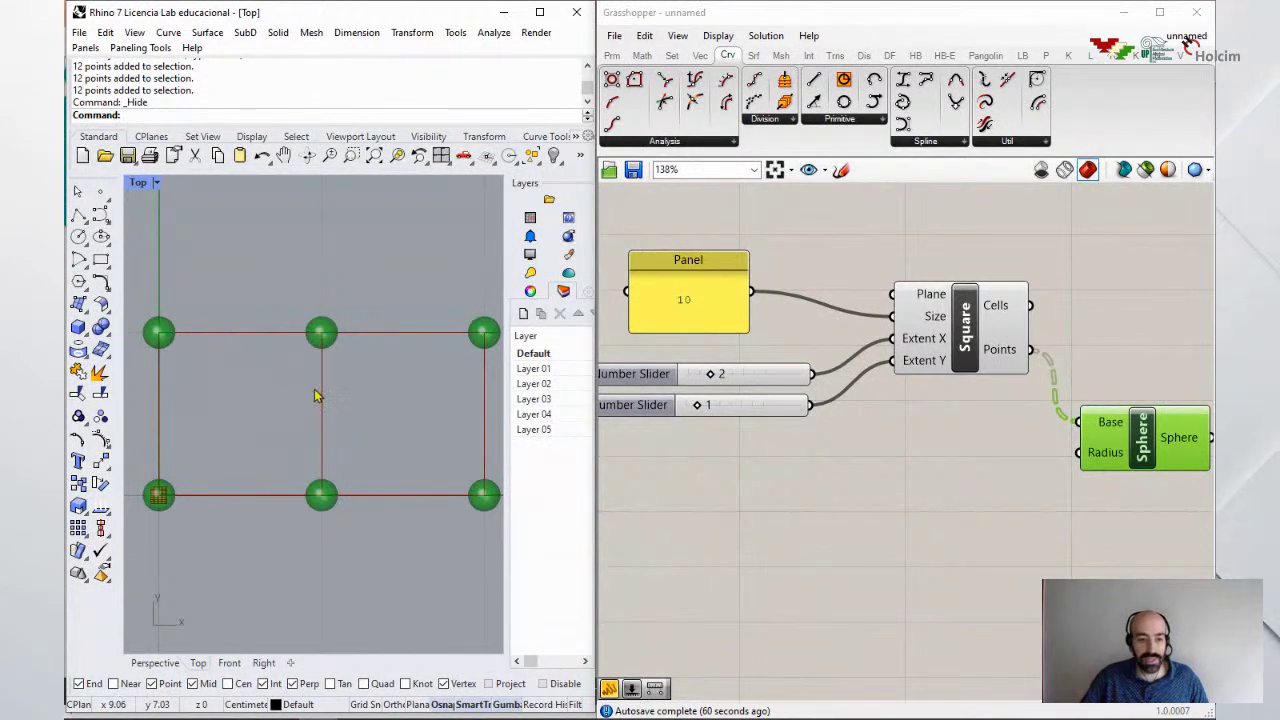
mouse_move(1093, 457)
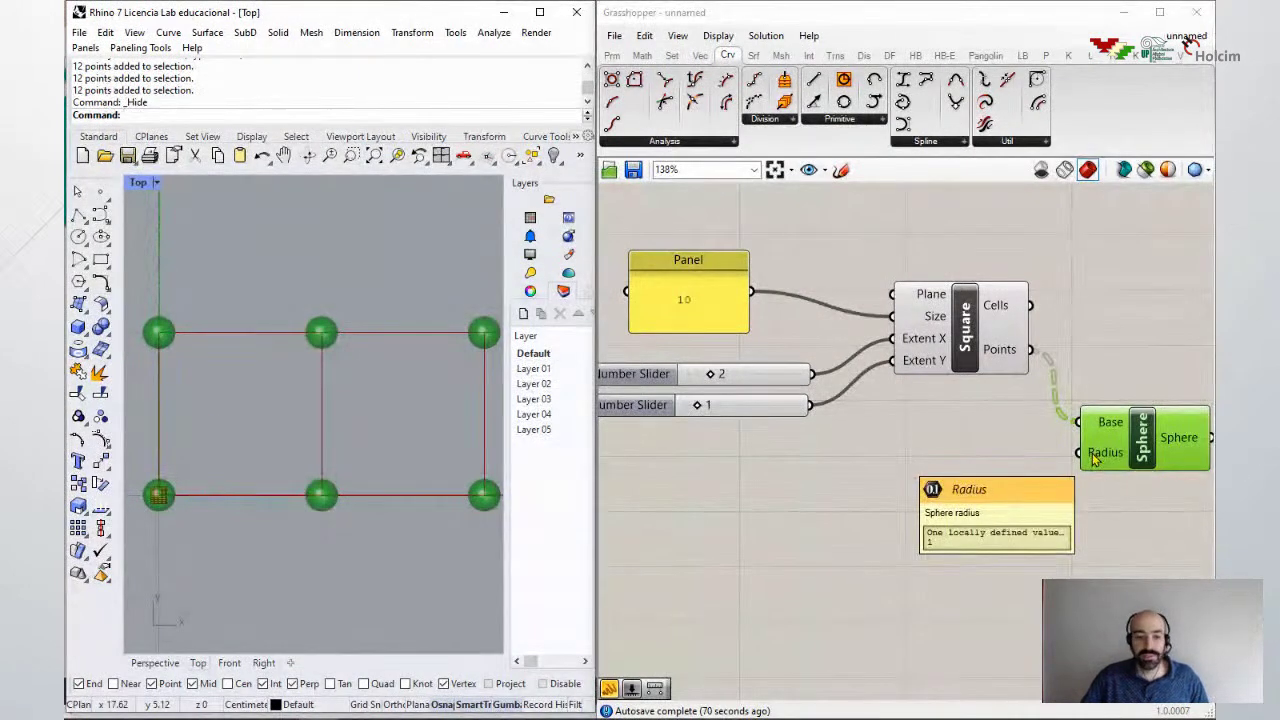
drag(1138, 466, 1158, 479)
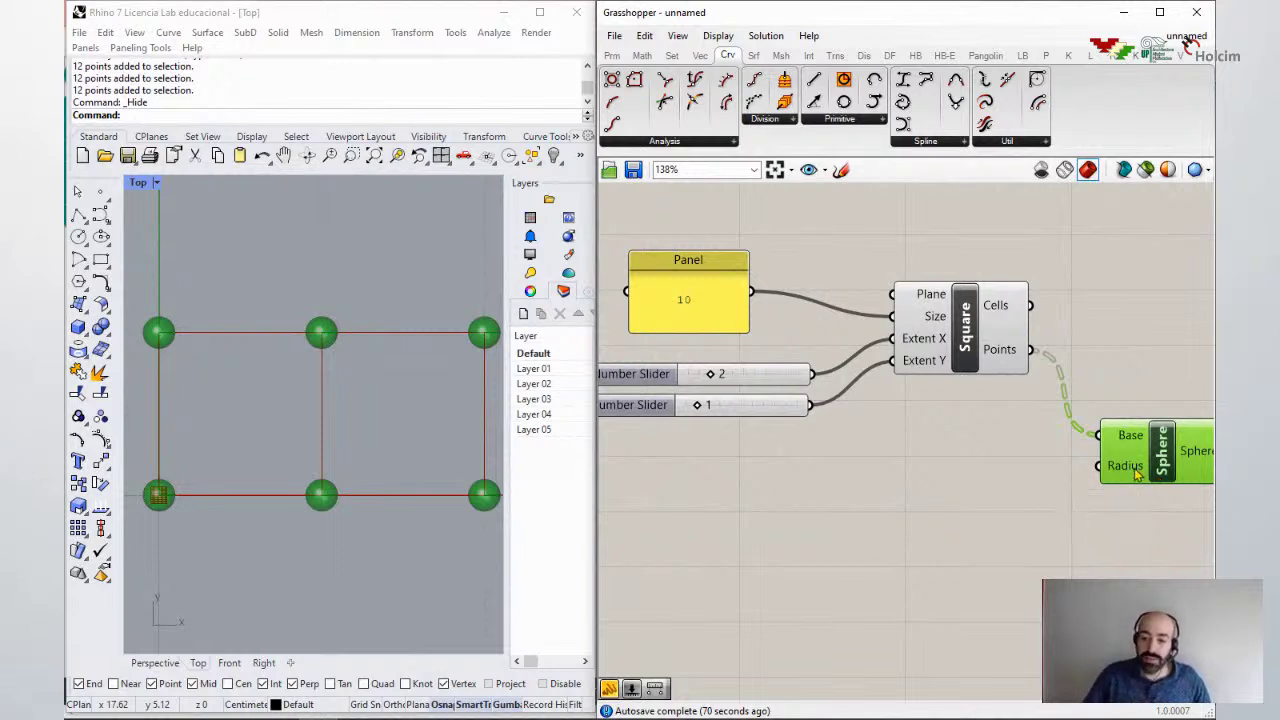
mouse_move(1135, 476)
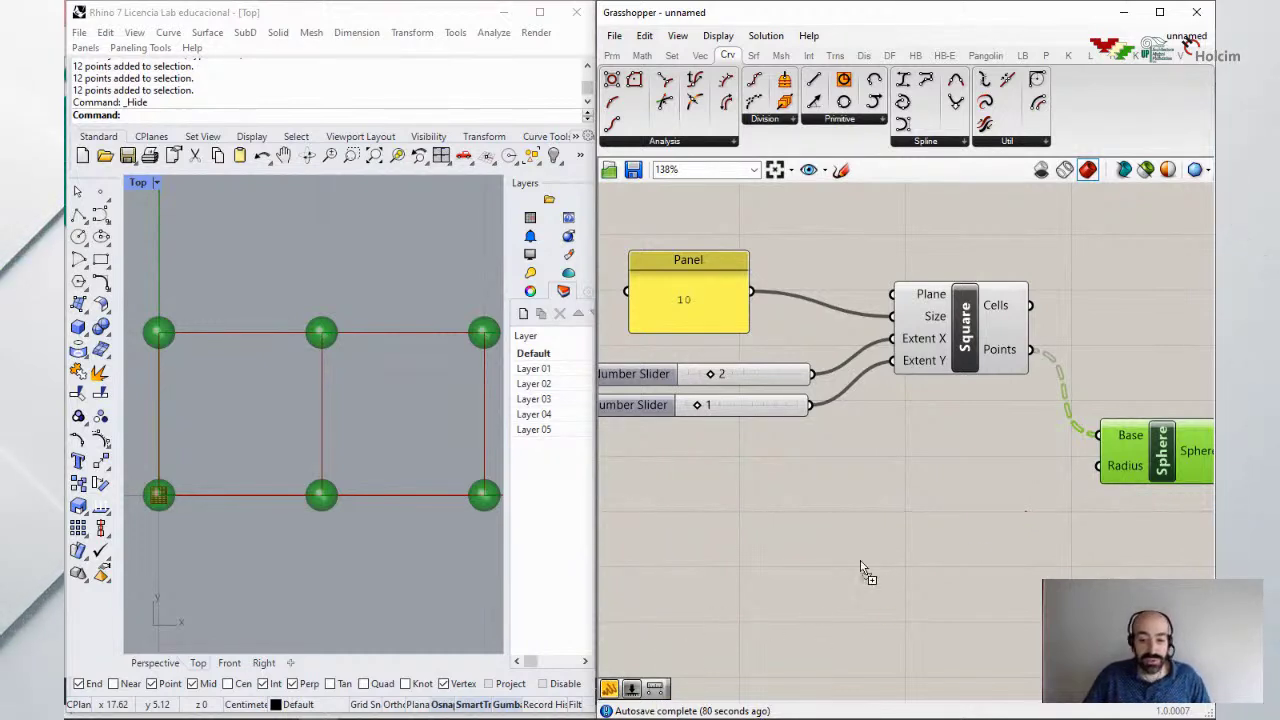
Step: Add a panel below the Square grid listing 2, 5, 4, 3, 1 and 2 on separate lines, and enlarge it
drag(843, 580, 910, 524)
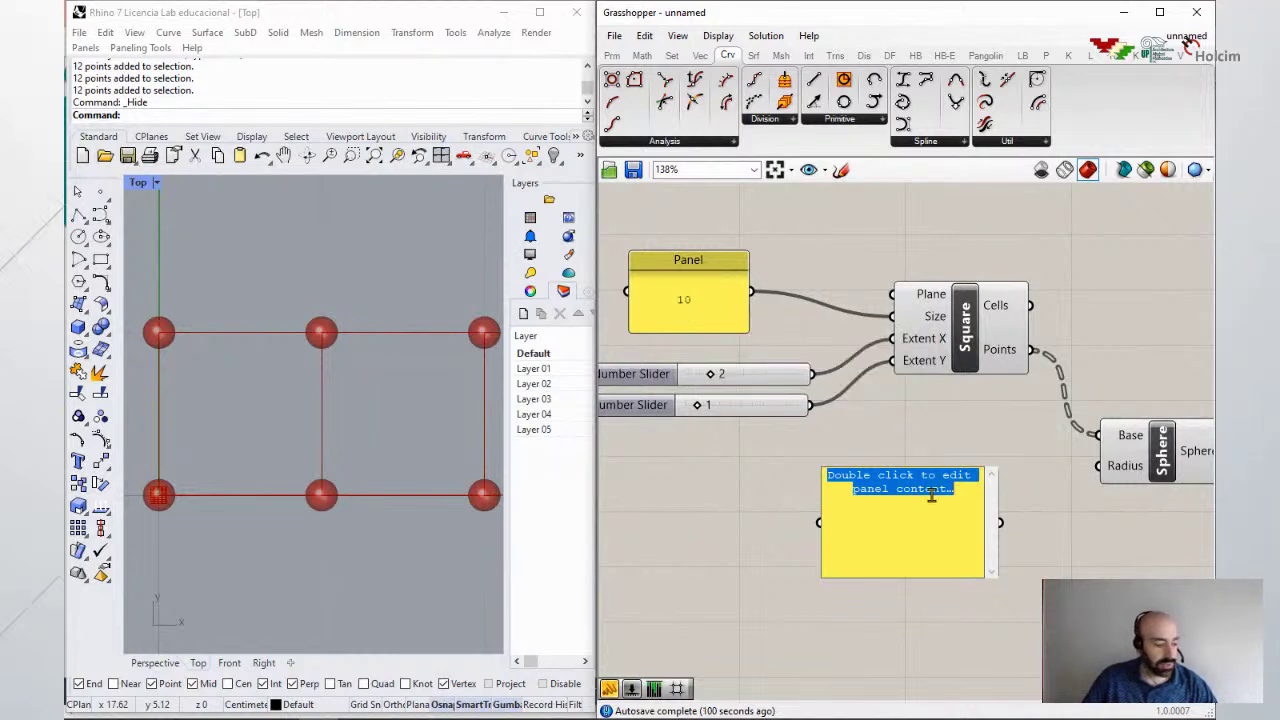
text(2 )
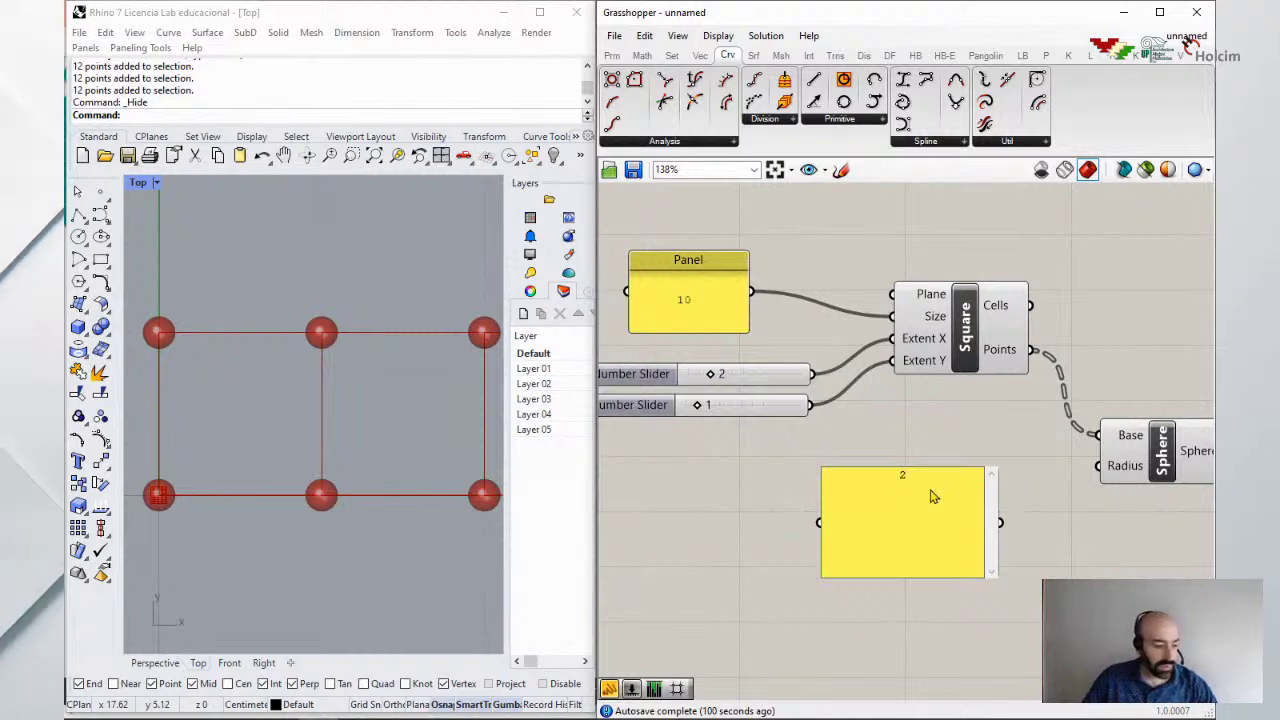
text(5)
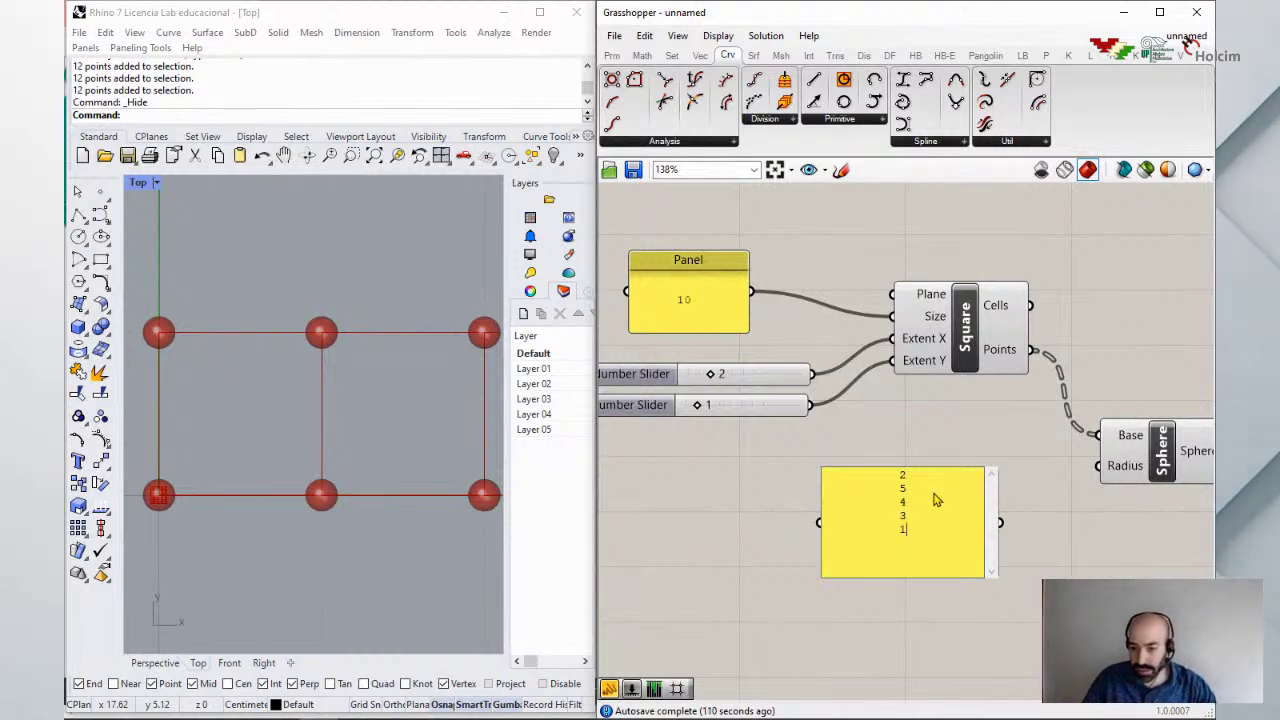
text(2)
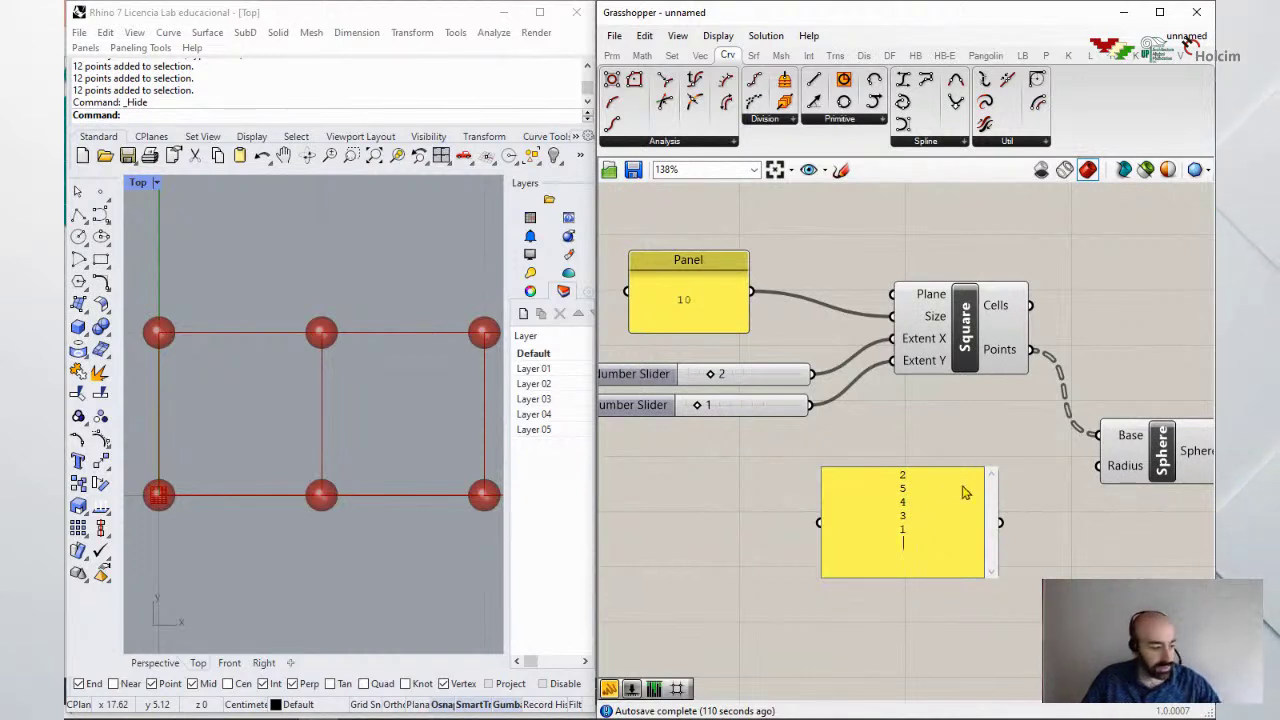
click(929, 429)
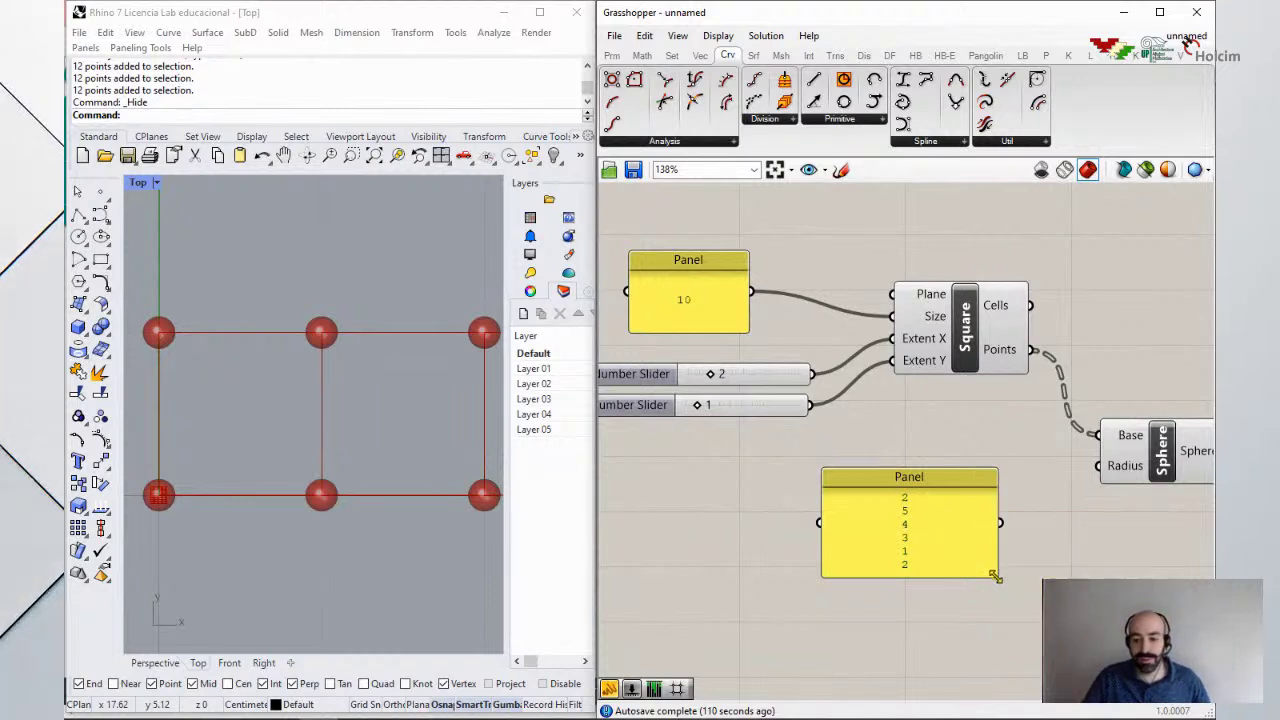
drag(996, 576, 1002, 605)
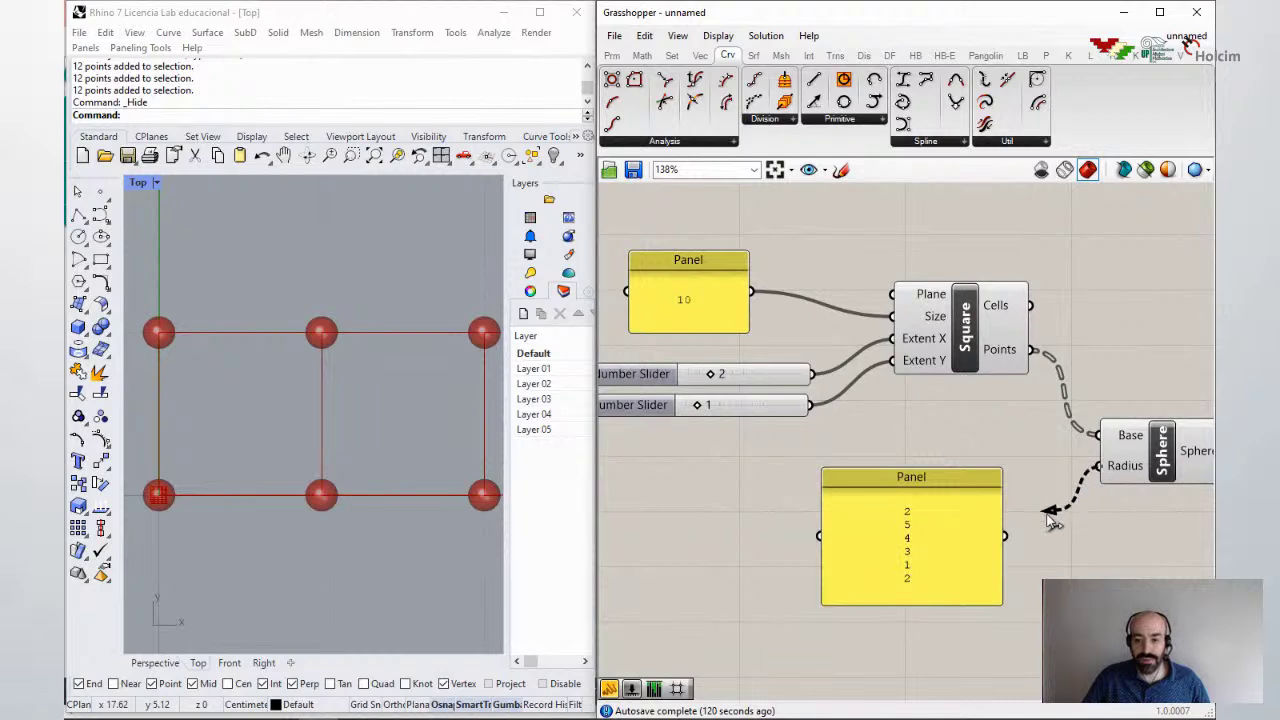
Step: Wire the panel of six values into the Sphere's Radius input and select that panel
drag(1055, 512, 1018, 545)
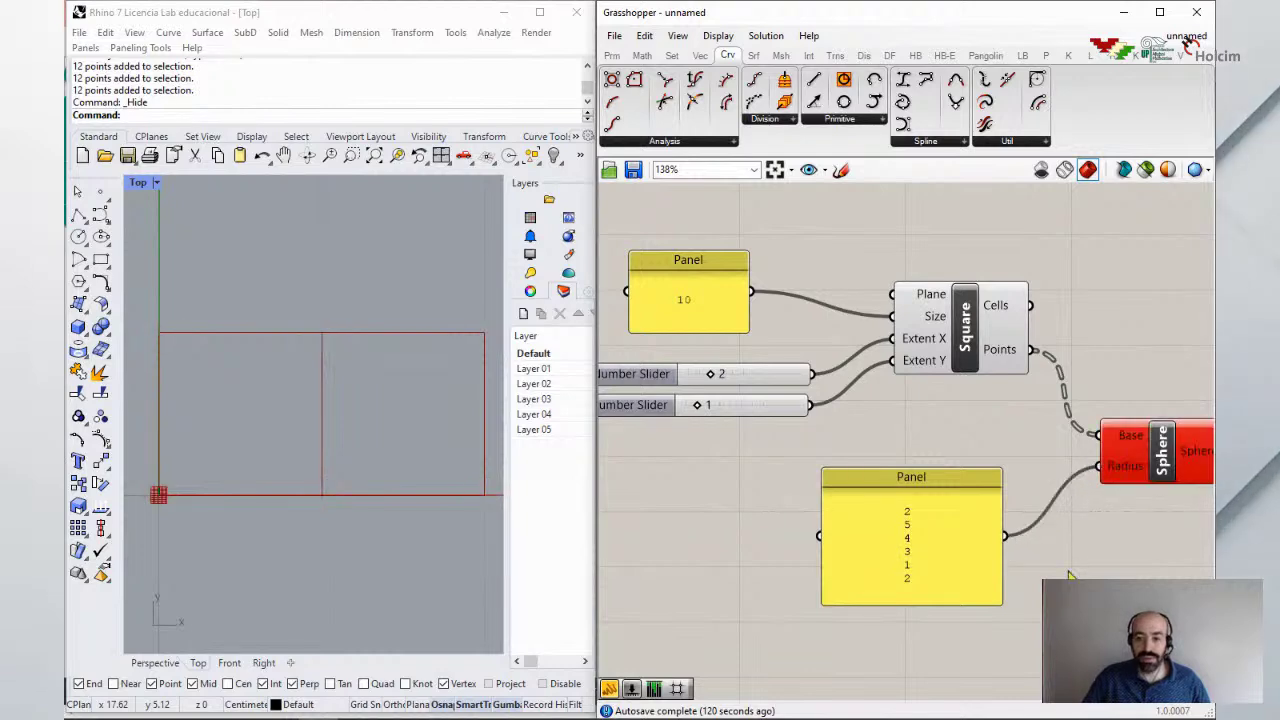
right_drag(1069, 573, 970, 560)
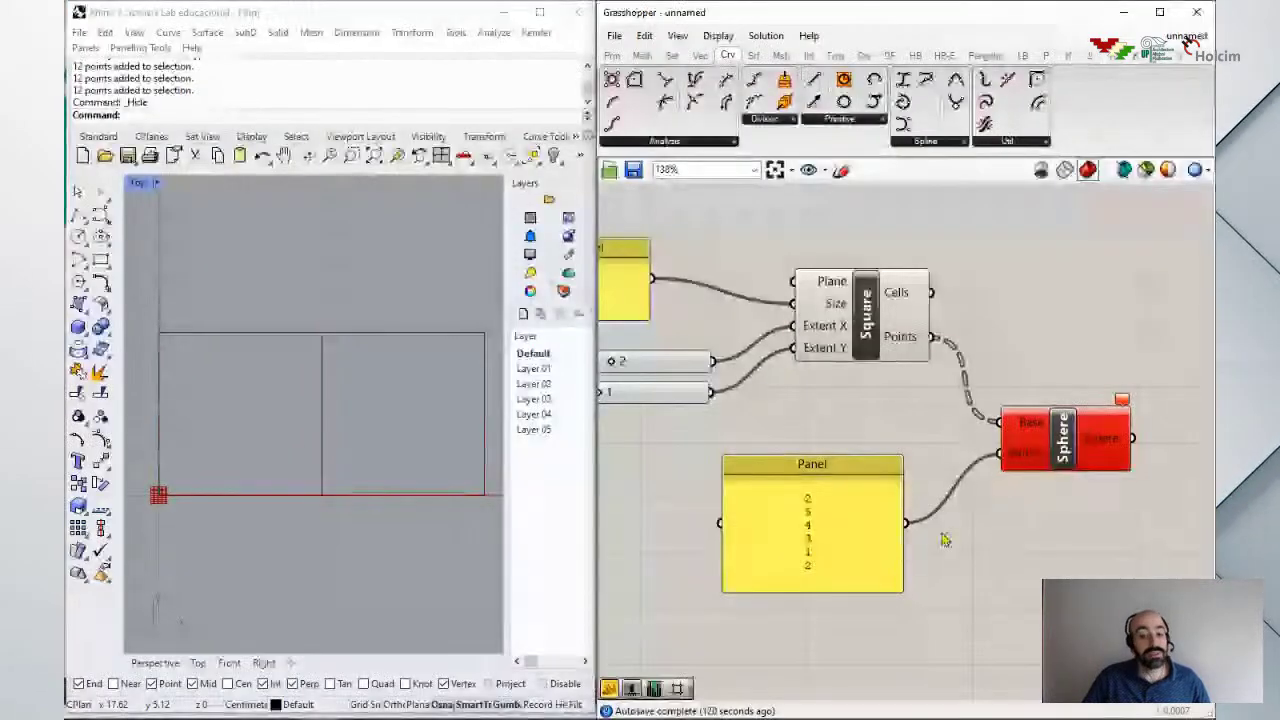
click(837, 541)
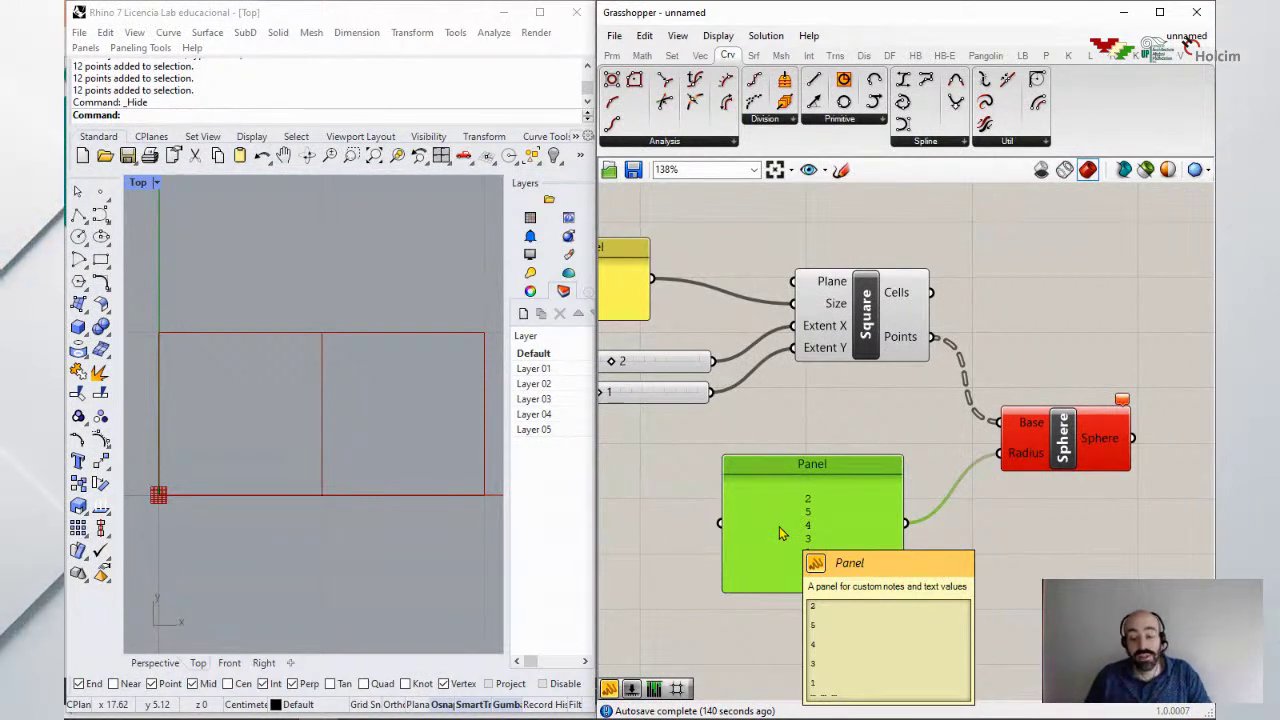
Step: Turn off Multiline Data on the radius panel, heighten it to fit all six items, and shift it slightly toward the Sphere component
right_click(845, 508)
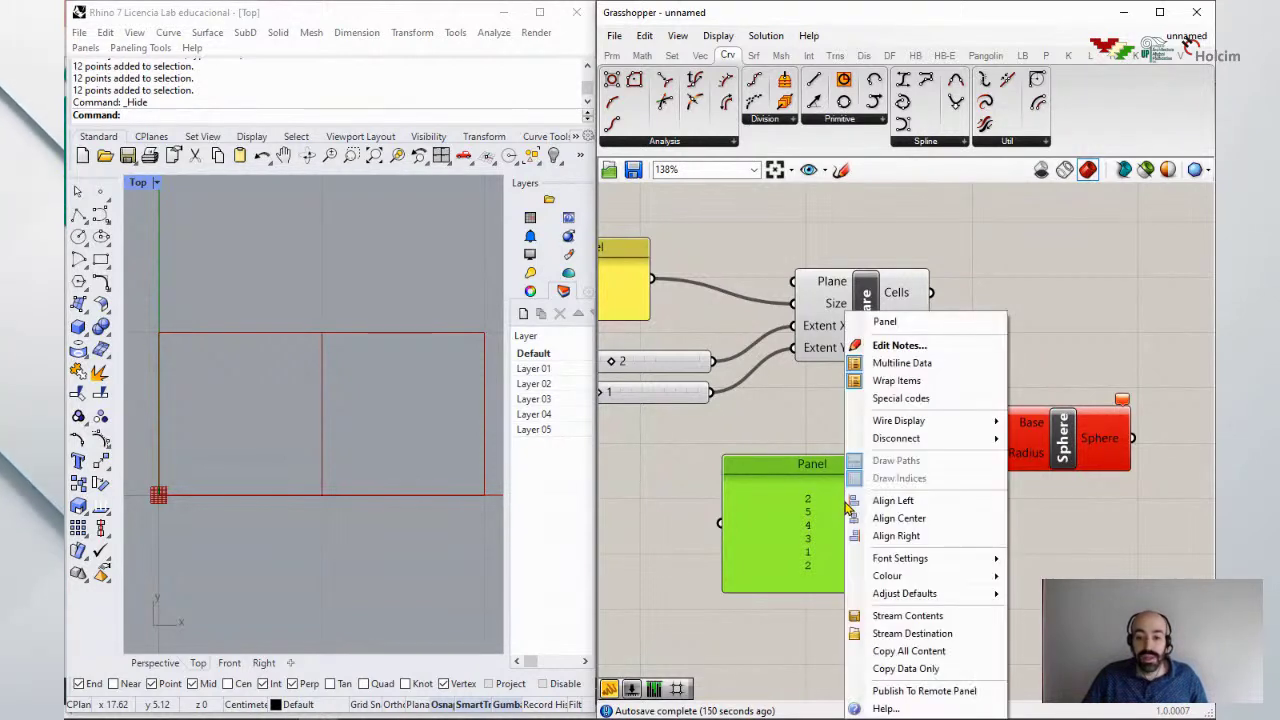
click(905, 364)
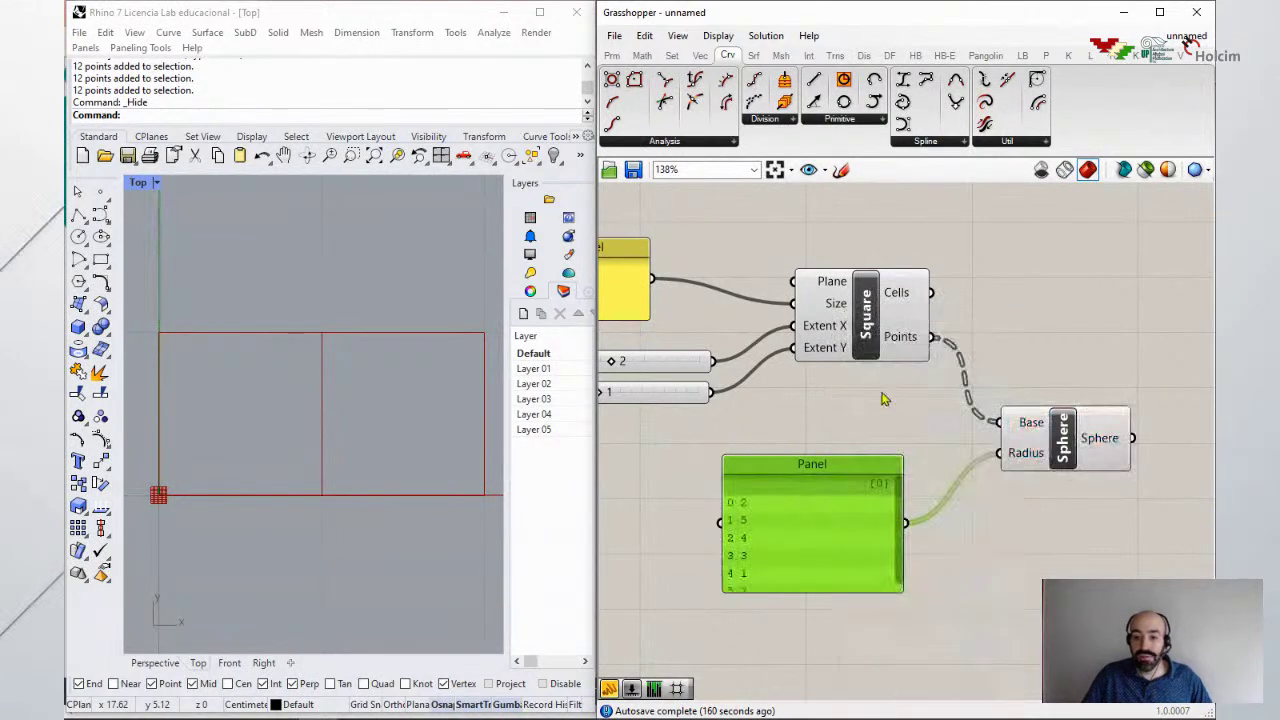
drag(868, 588, 866, 610)
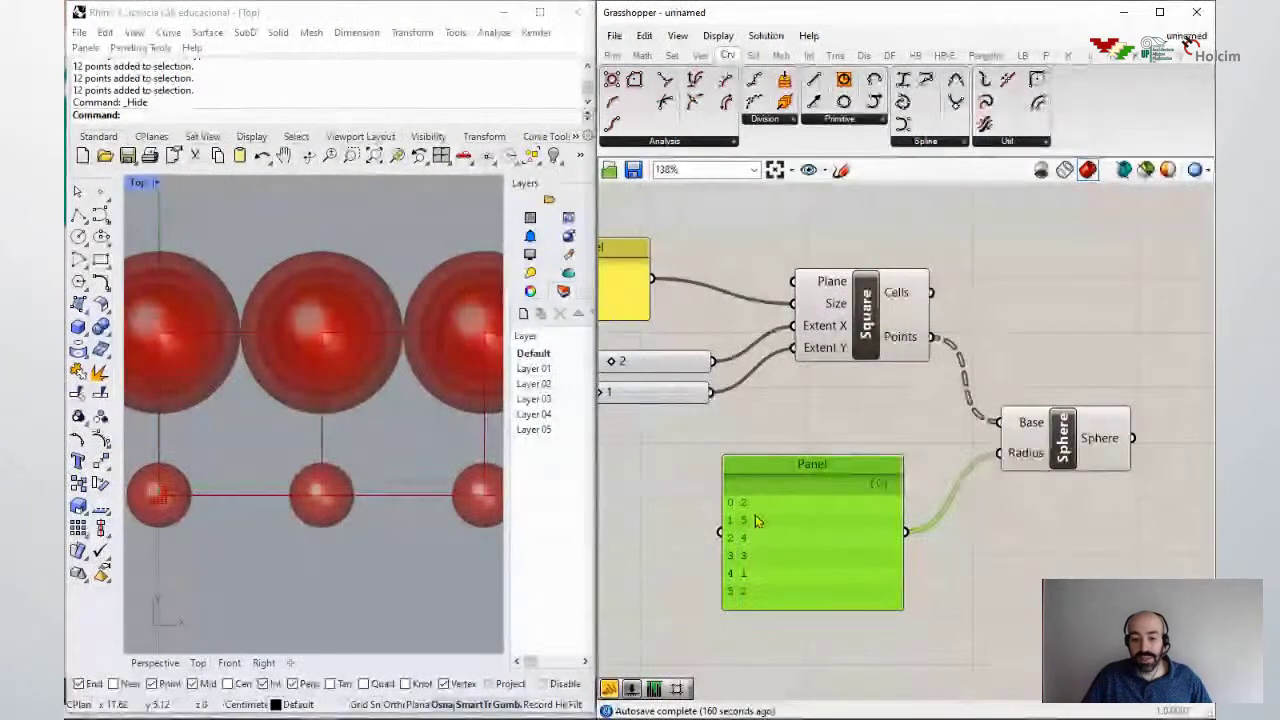
key(ctrl)
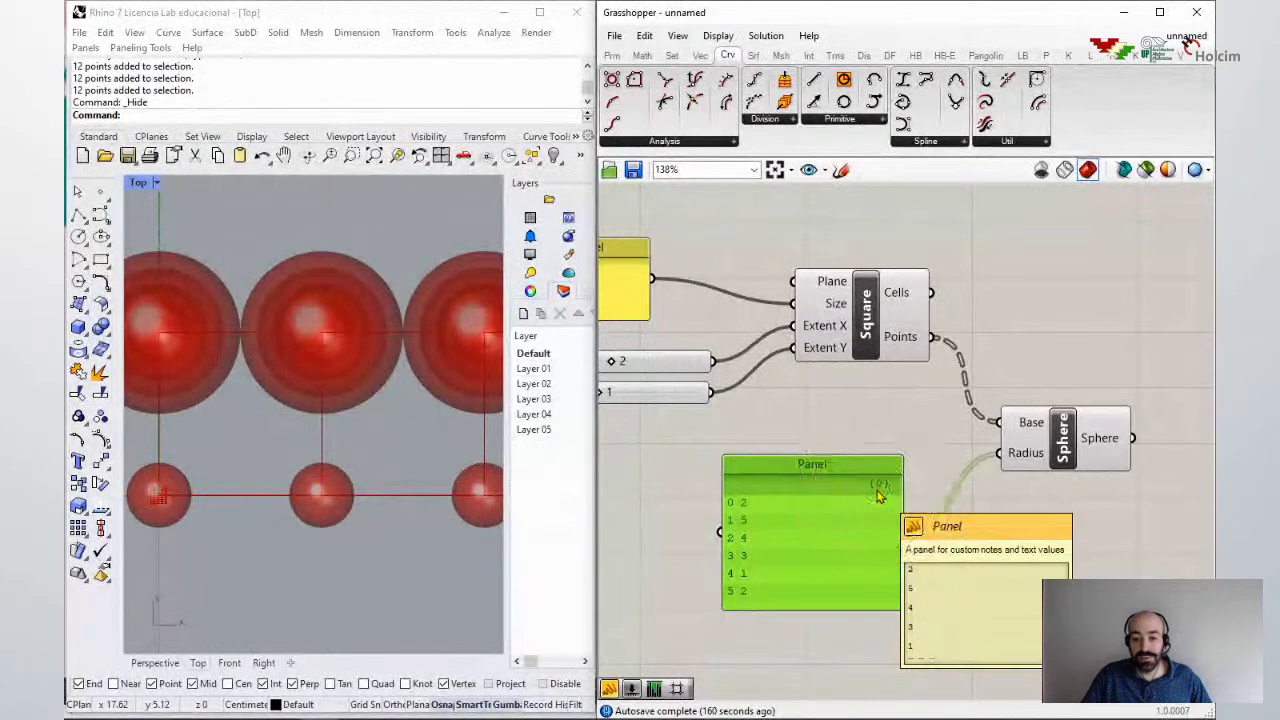
click(739, 532)
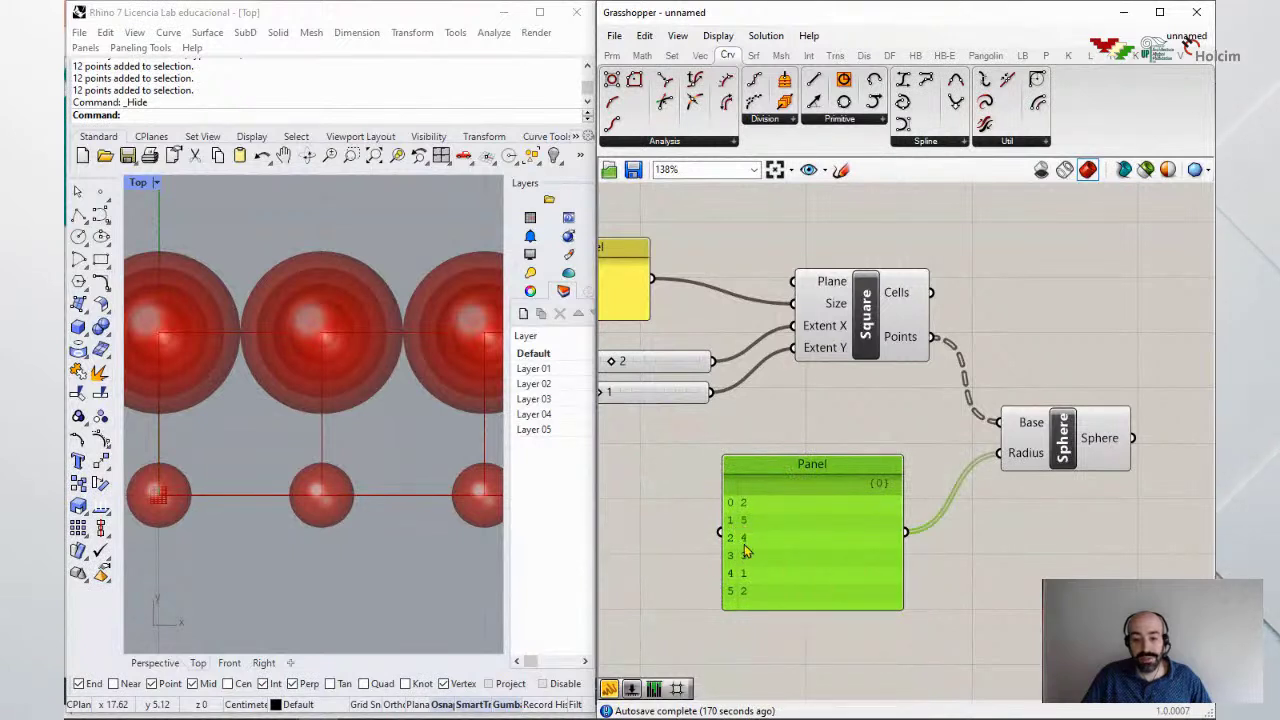
drag(745, 550, 787, 548)
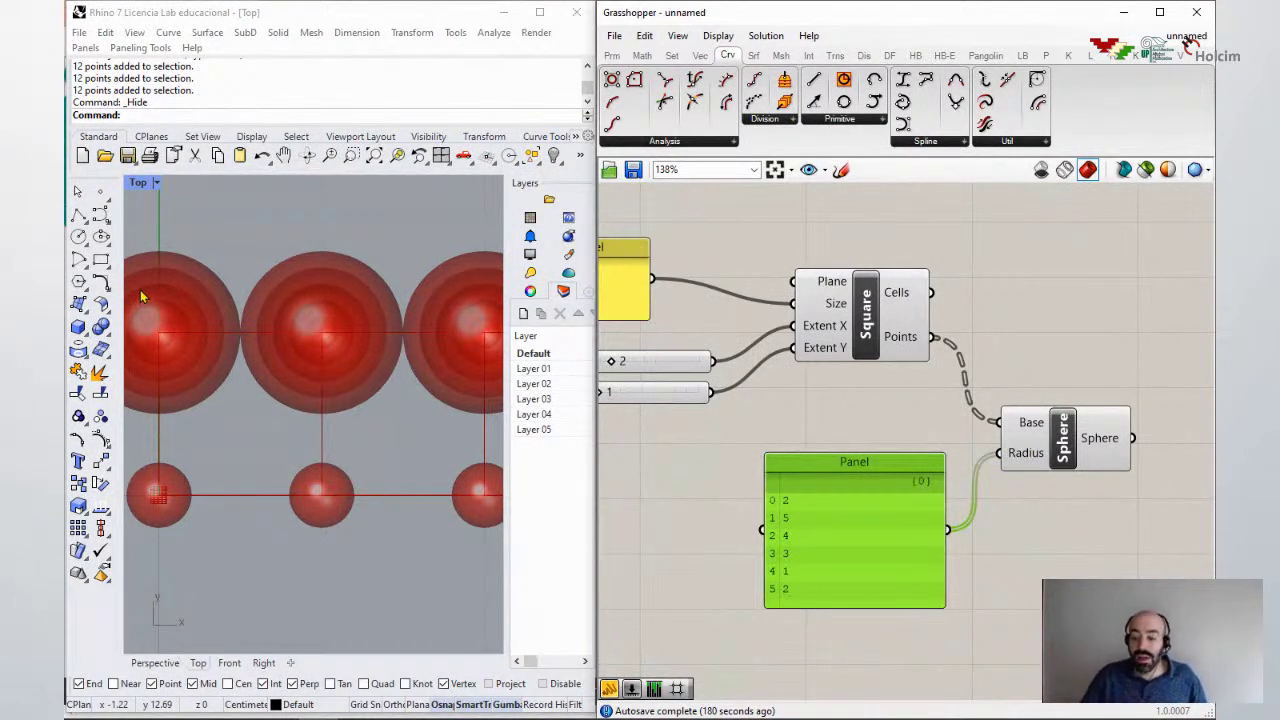
Step: Highlight the spheres in the Top viewport by selecting the Sphere component, and move that component farther from the radius panel
click(278, 323)
click(1093, 468)
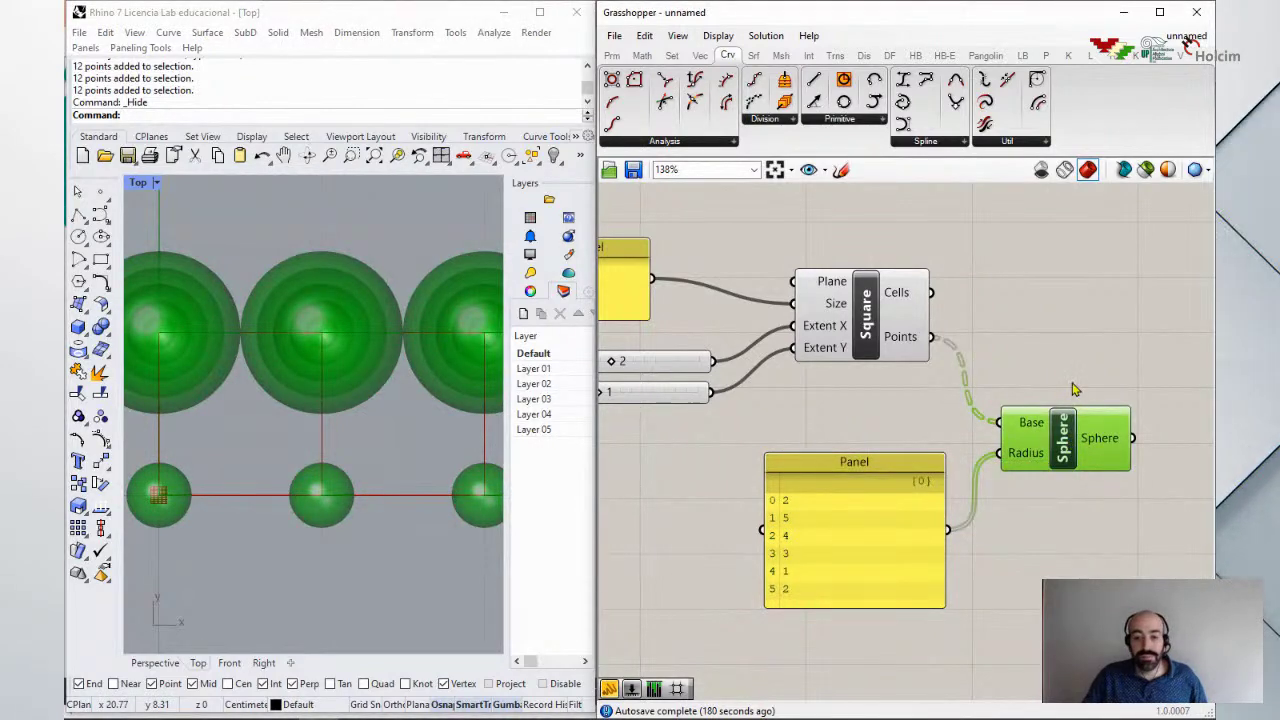
drag(1072, 416, 1130, 427)
right_drag(305, 361, 267, 362)
scroll(320, 363, down, 2)
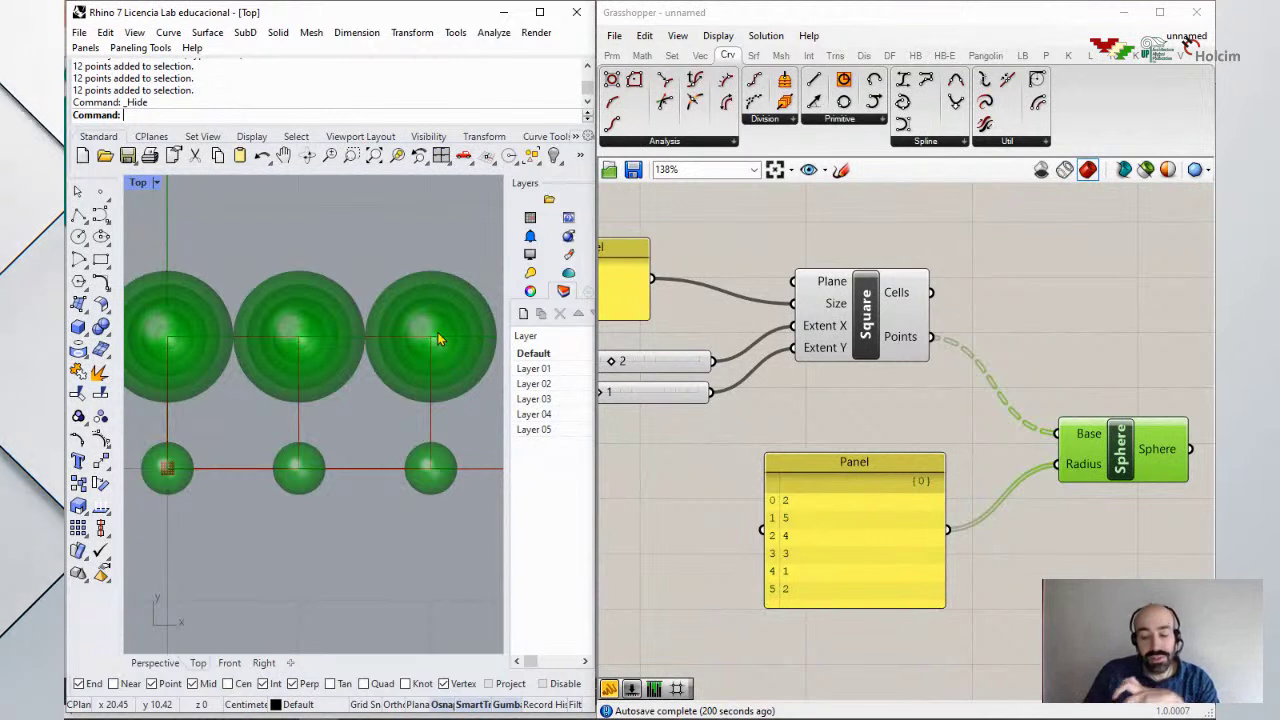
click(1020, 315)
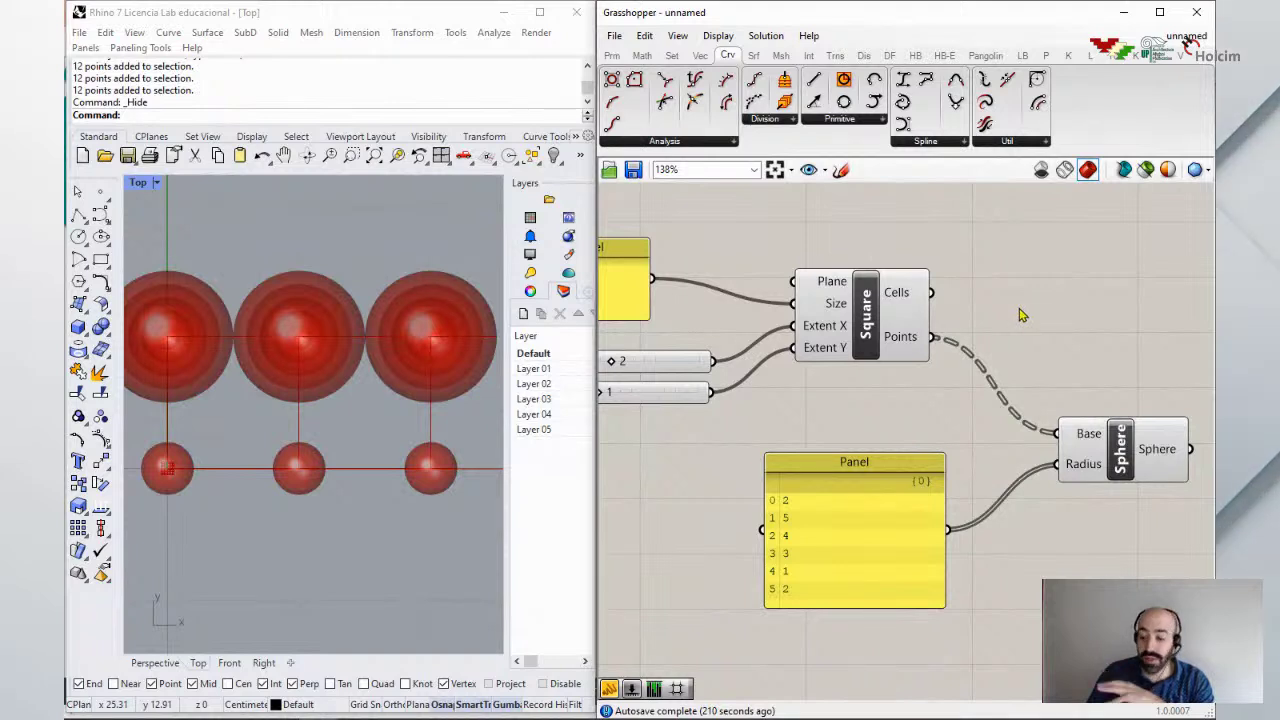
Step: Examine the wires that carry the size panel and the two number sliders into the Square grid
drag(867, 326, 872, 340)
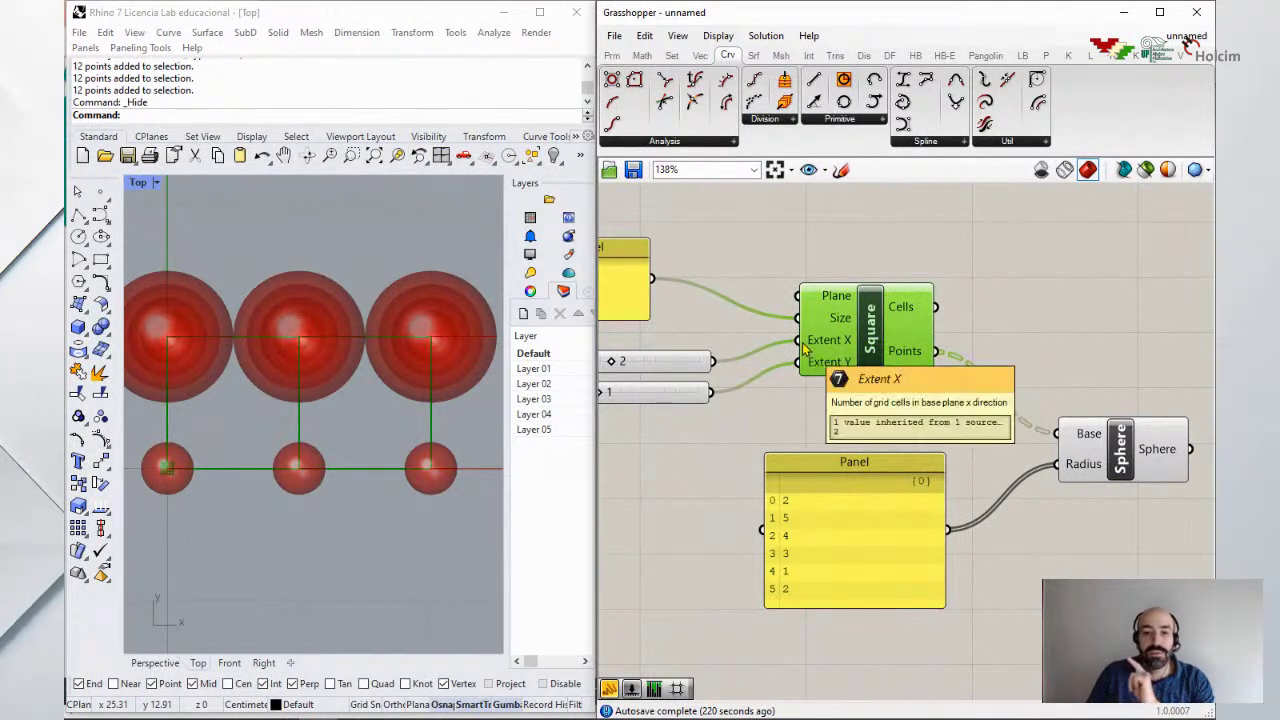
scroll(899, 374, up, 3)
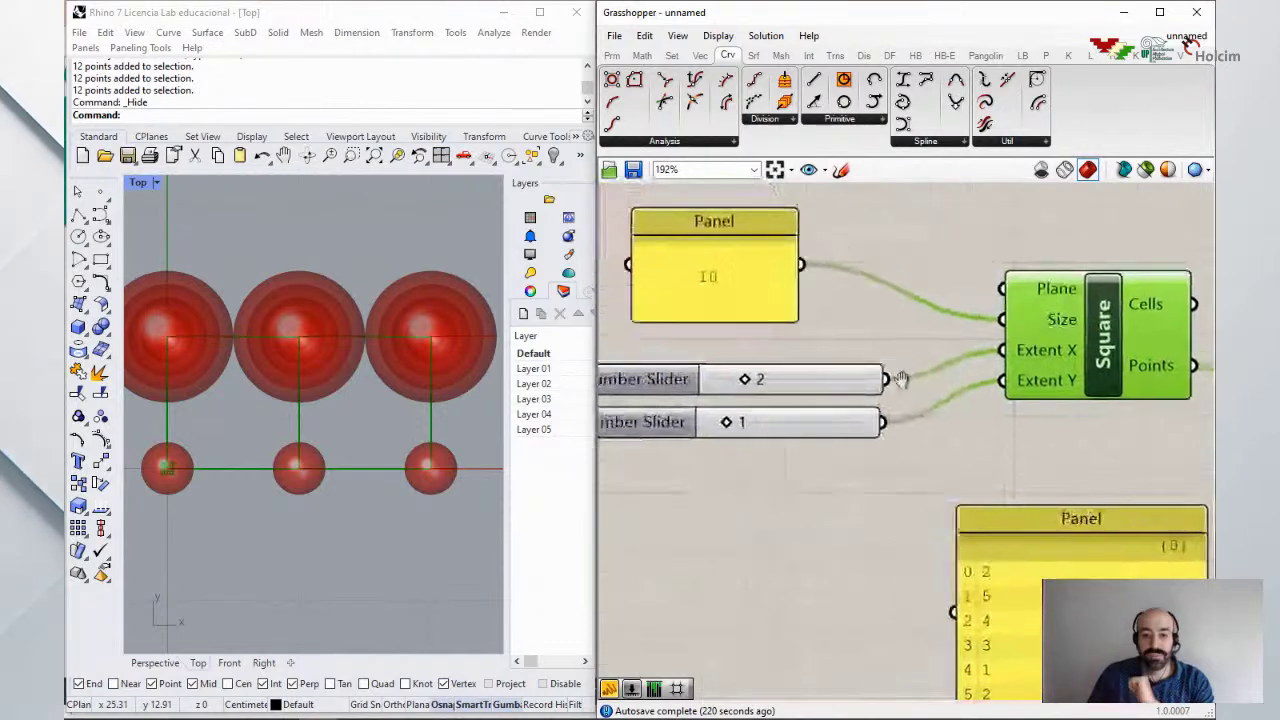
click(790, 275)
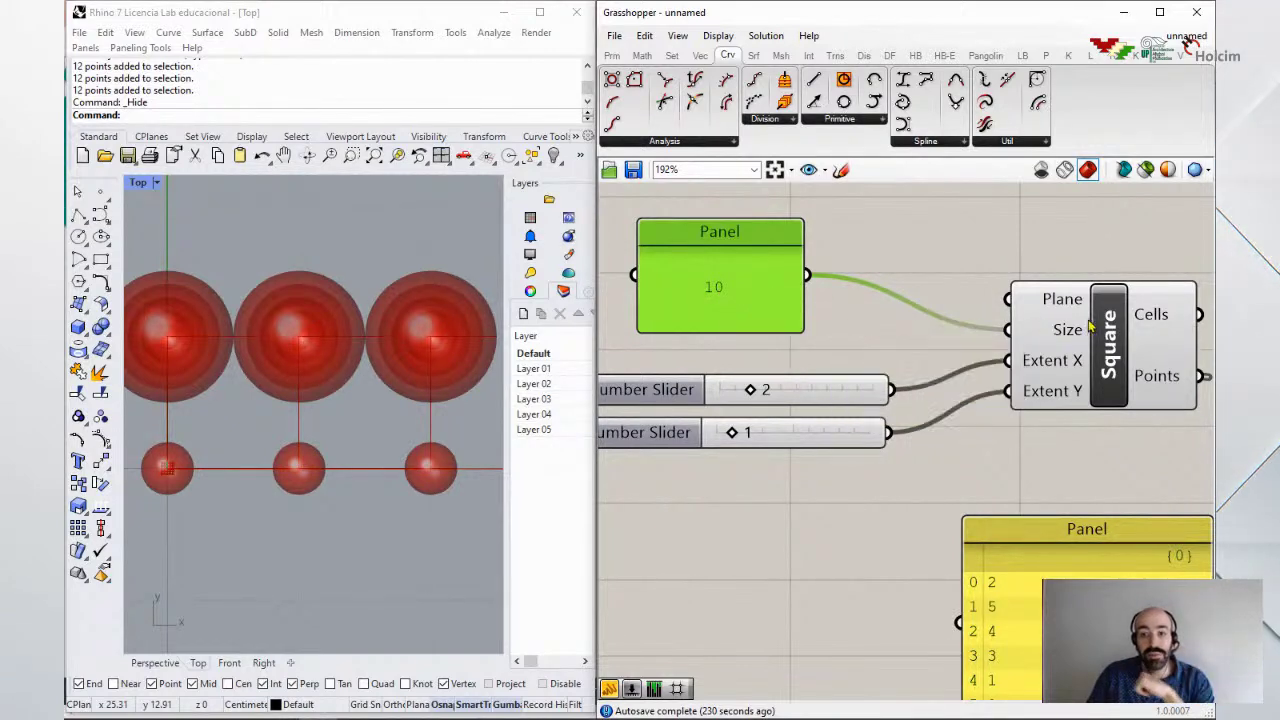
click(940, 295)
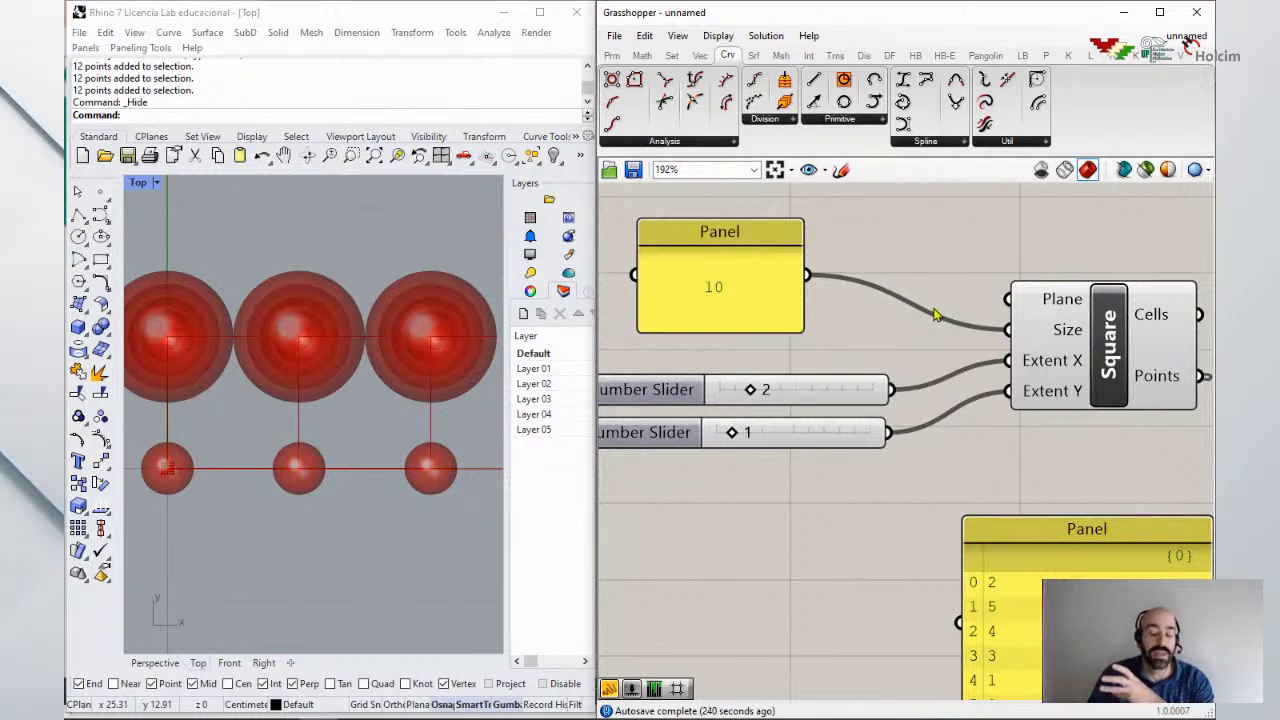
scroll(1030, 432, down, 2)
Step: Compare the wire from the radius panel with the one from the grid's Points output where both enter the Sphere
right_drag(1030, 432, 855, 340)
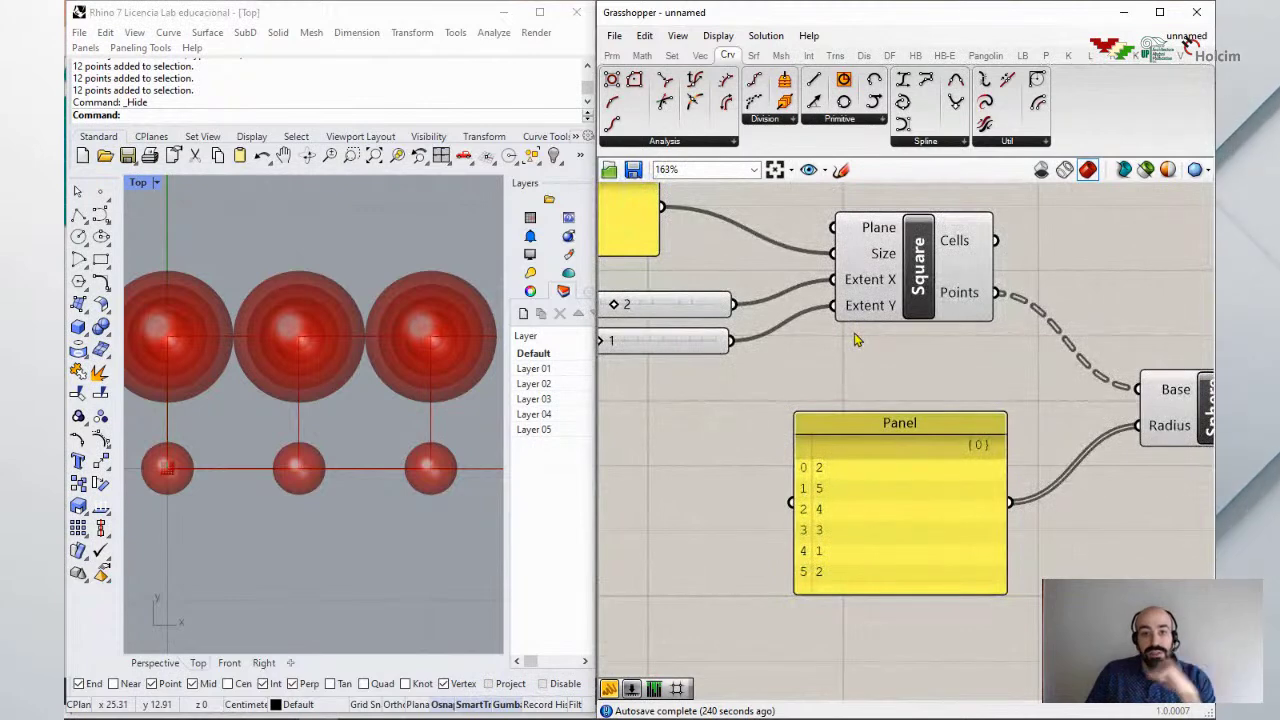
right_drag(989, 401, 812, 364)
scroll(880, 467, up, 2)
right_drag(877, 460, 959, 459)
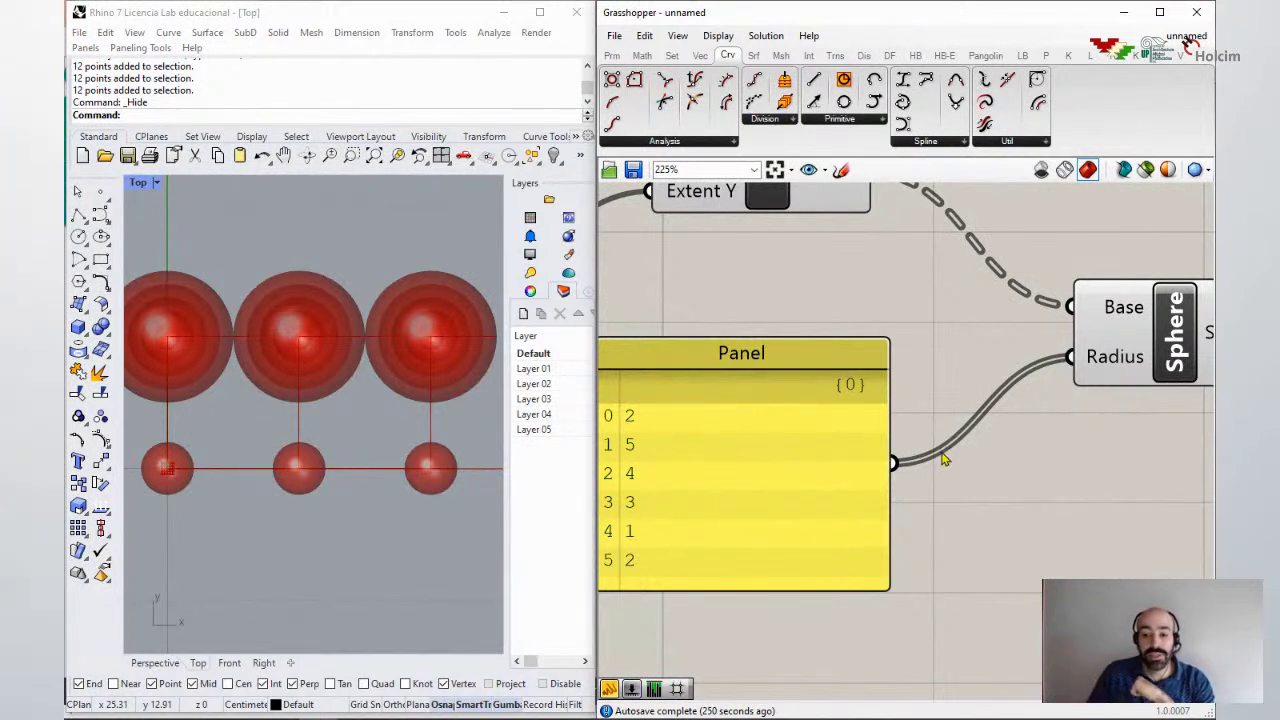
right_drag(868, 390, 891, 388)
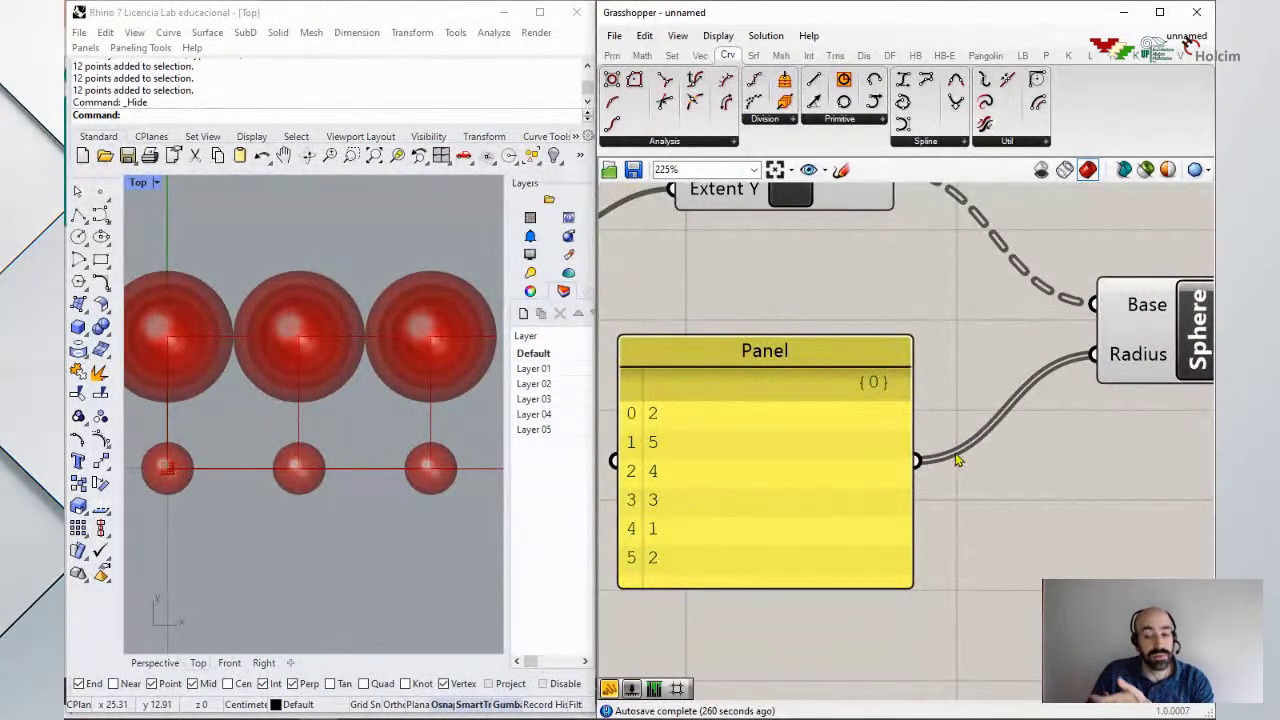
right_drag(1003, 374, 945, 469)
scroll(991, 477, down, 1)
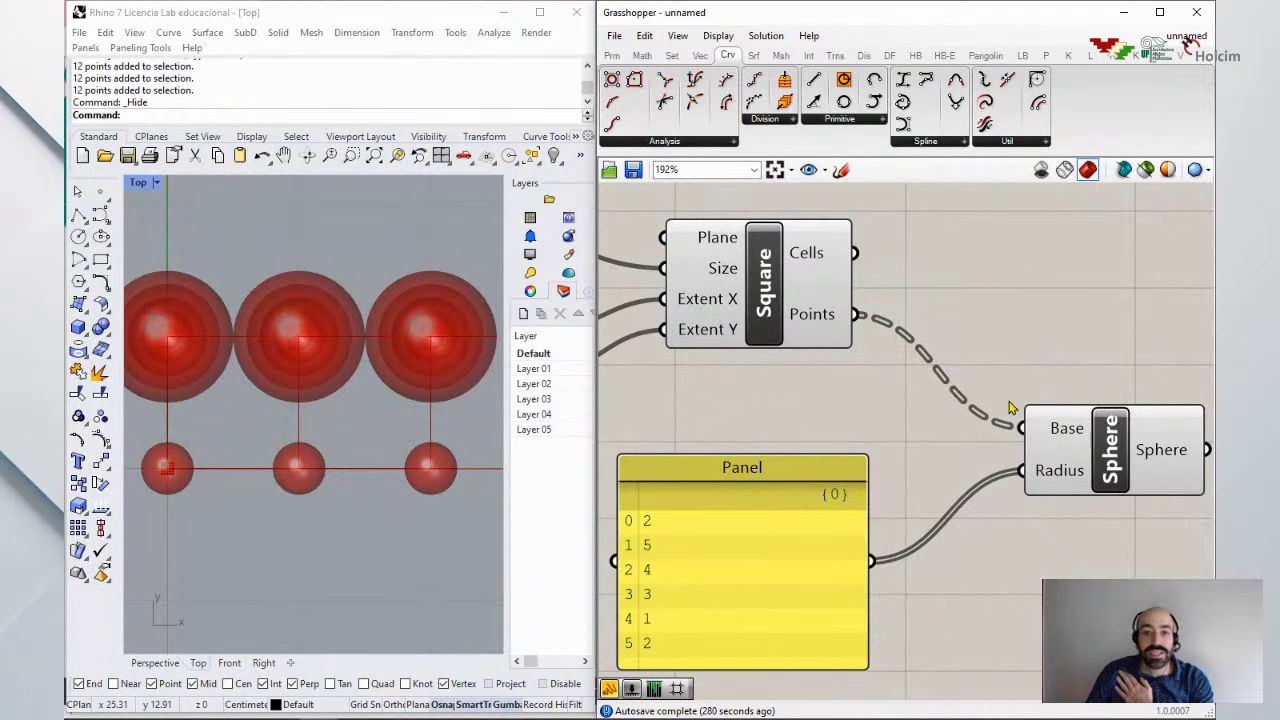
Step: Add a panel fed by the Square grid's Points output, enlarge it to show every branch, and move the Sphere component below it
scroll(955, 365, down, 2)
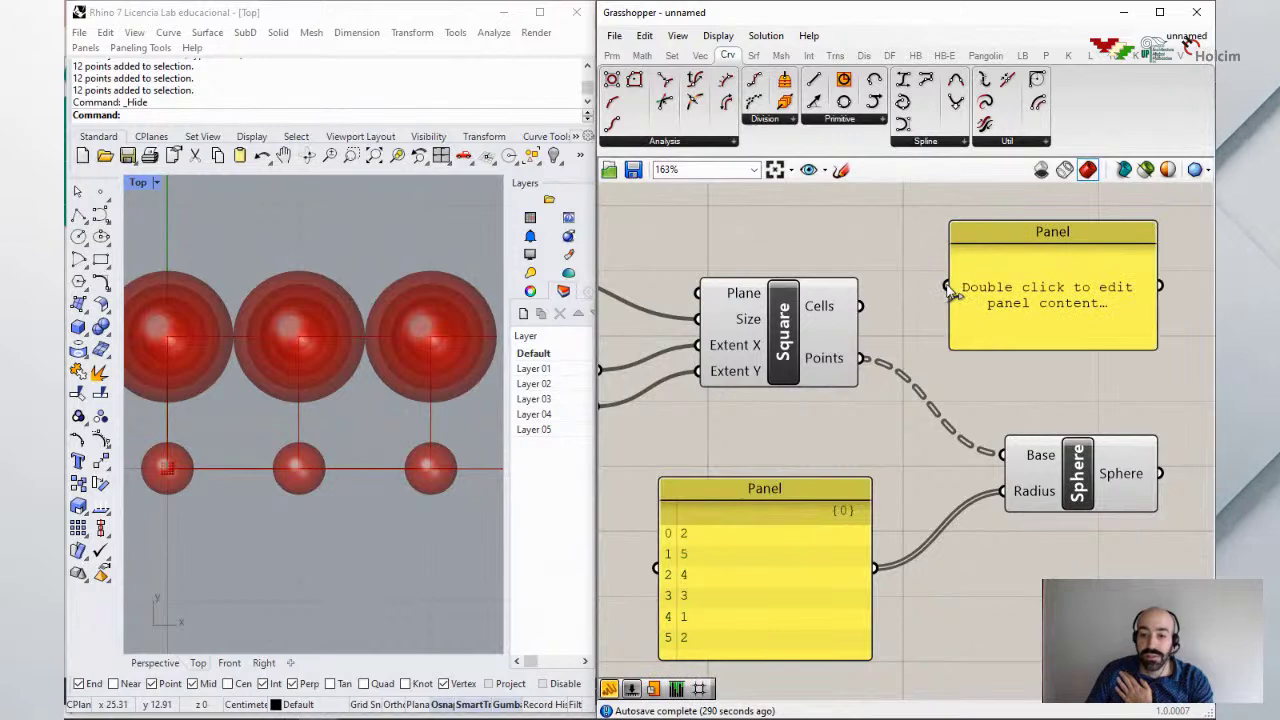
drag(862, 358, 946, 286)
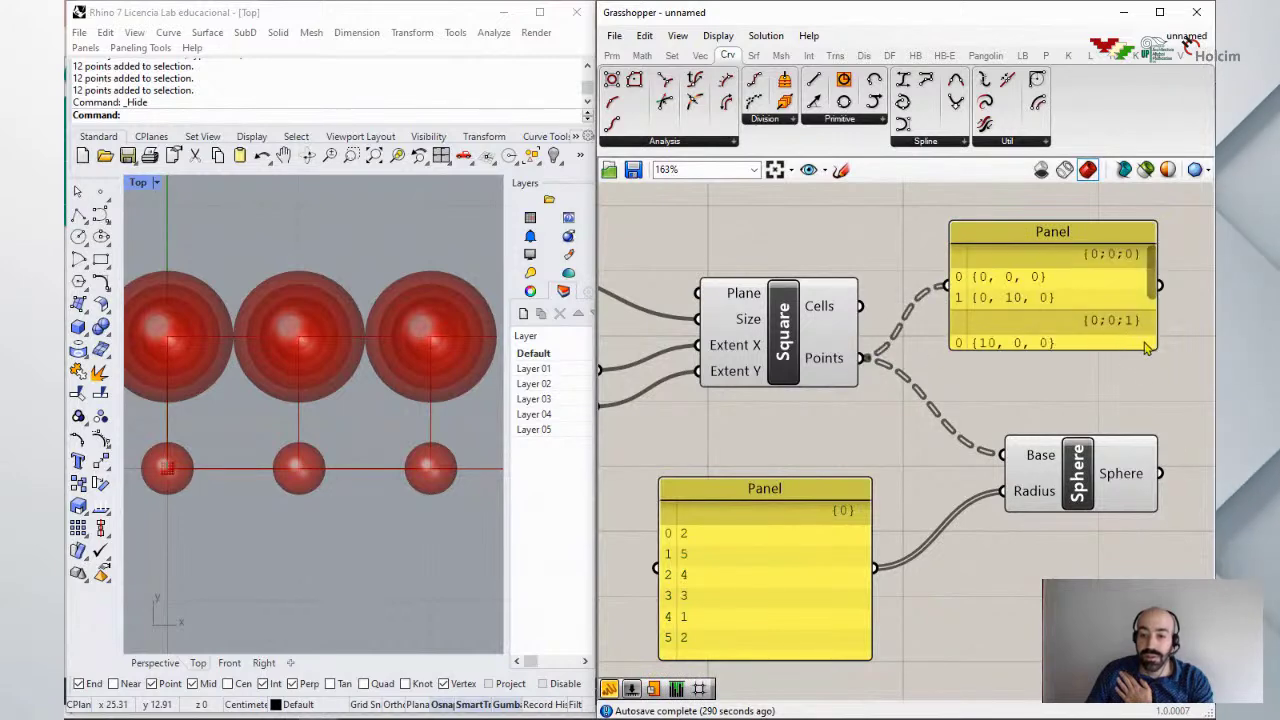
right_drag(1130, 339, 1096, 309)
drag(1118, 319, 1186, 401)
drag(1037, 455, 1039, 526)
drag(1022, 401, 1022, 438)
scroll(1138, 275, up, 2)
scroll(1138, 275, down, 2)
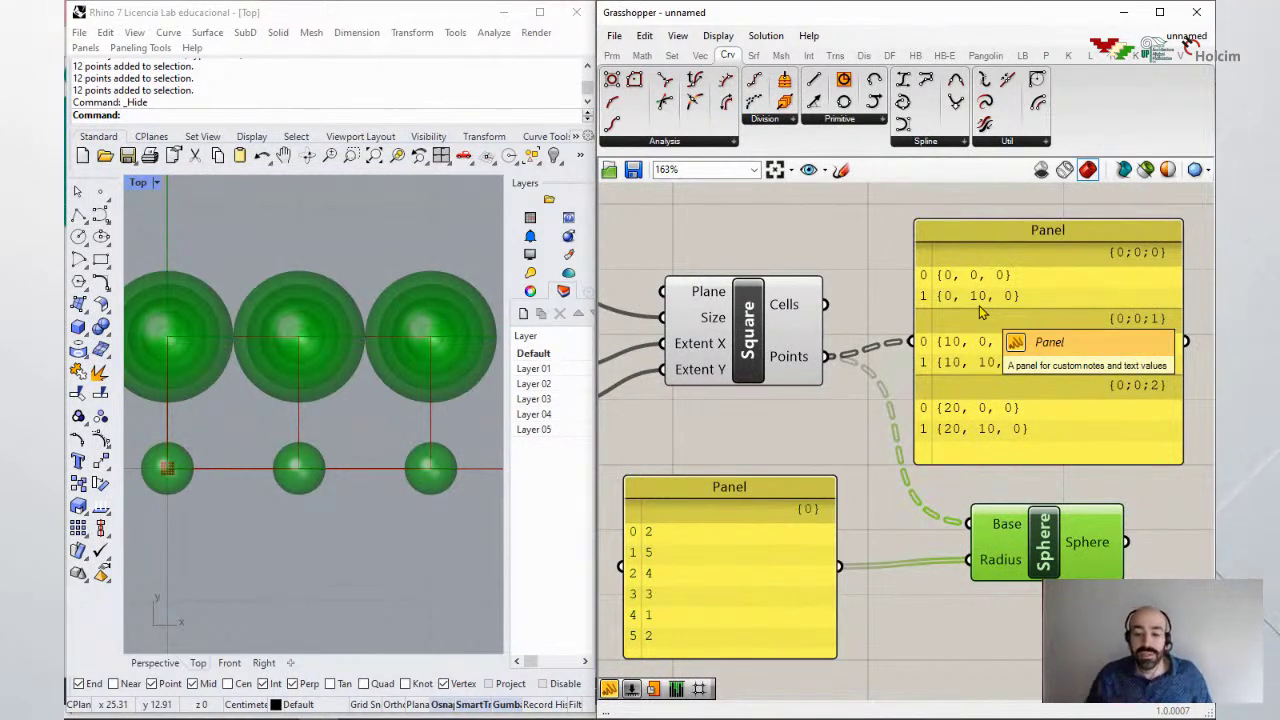
Step: Move the Sphere component well away from the radius panel and raise the points panel clear of the wires
right_drag(1008, 487, 926, 370)
scroll(926, 370, down, 2)
drag(968, 422, 1171, 444)
drag(959, 303, 951, 250)
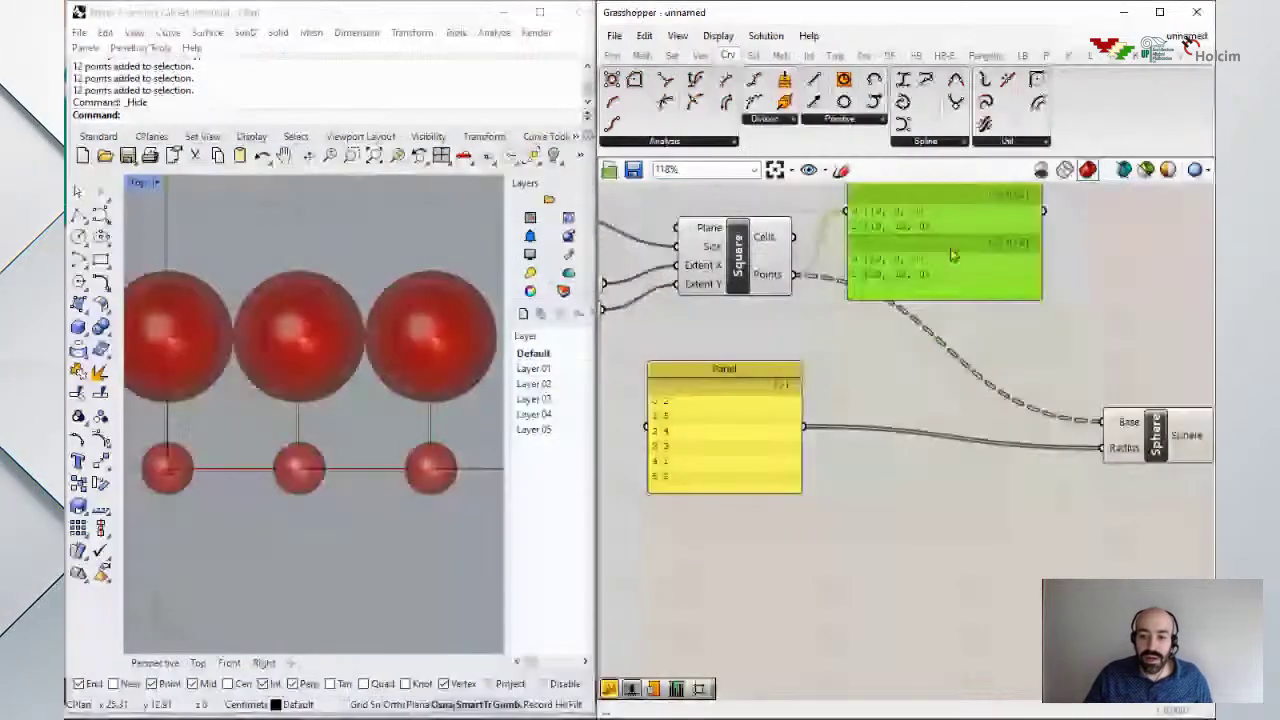
right_drag(951, 256, 938, 327)
scroll(938, 327, up, 1)
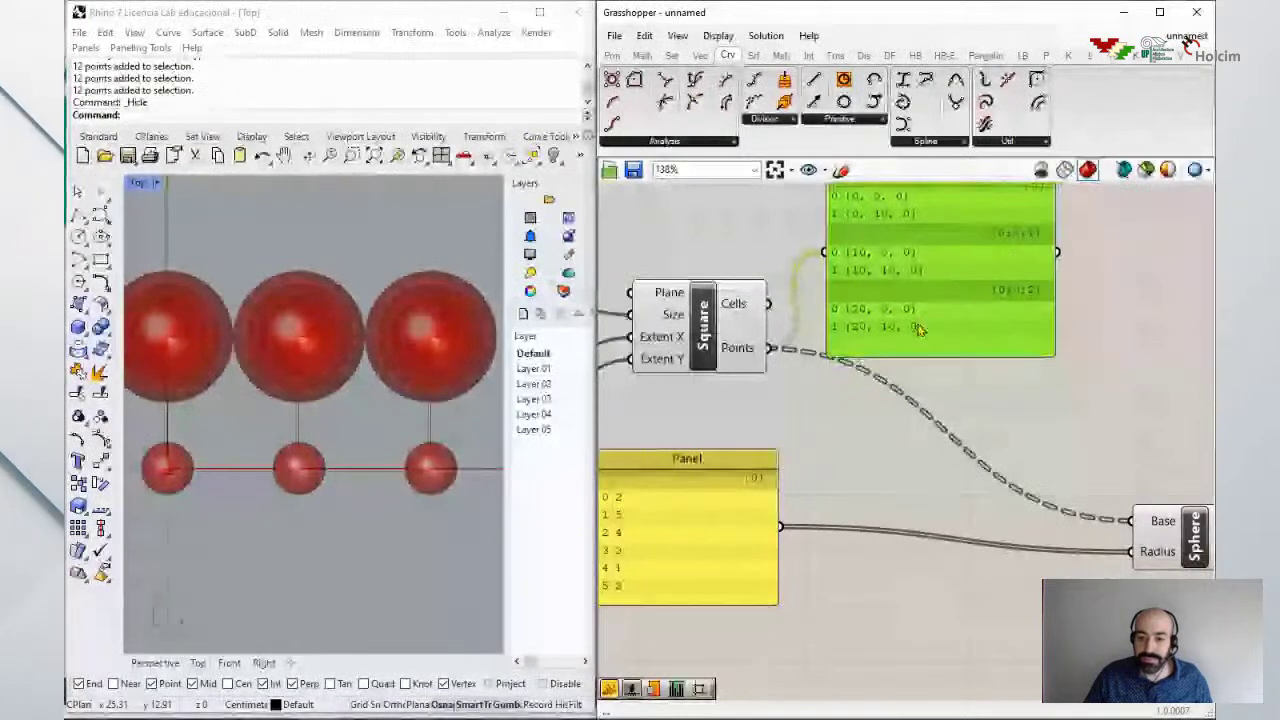
right_drag(818, 489, 851, 488)
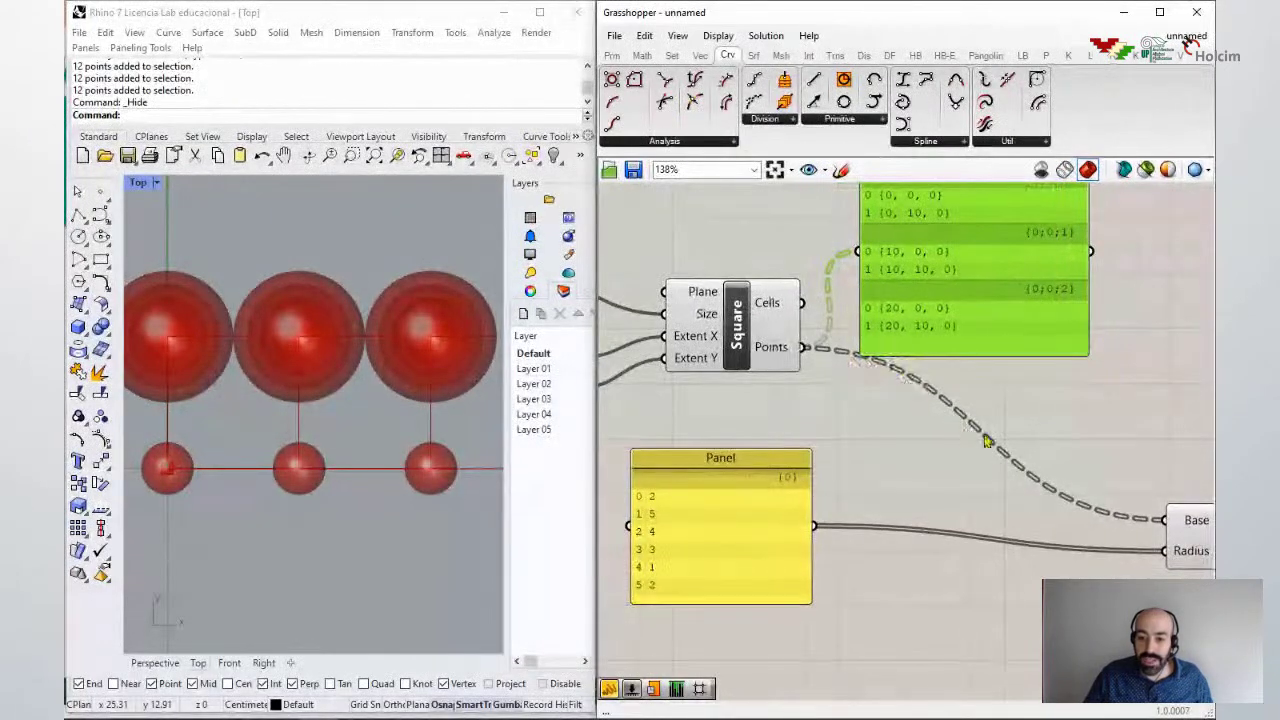
right_drag(1045, 532, 967, 507)
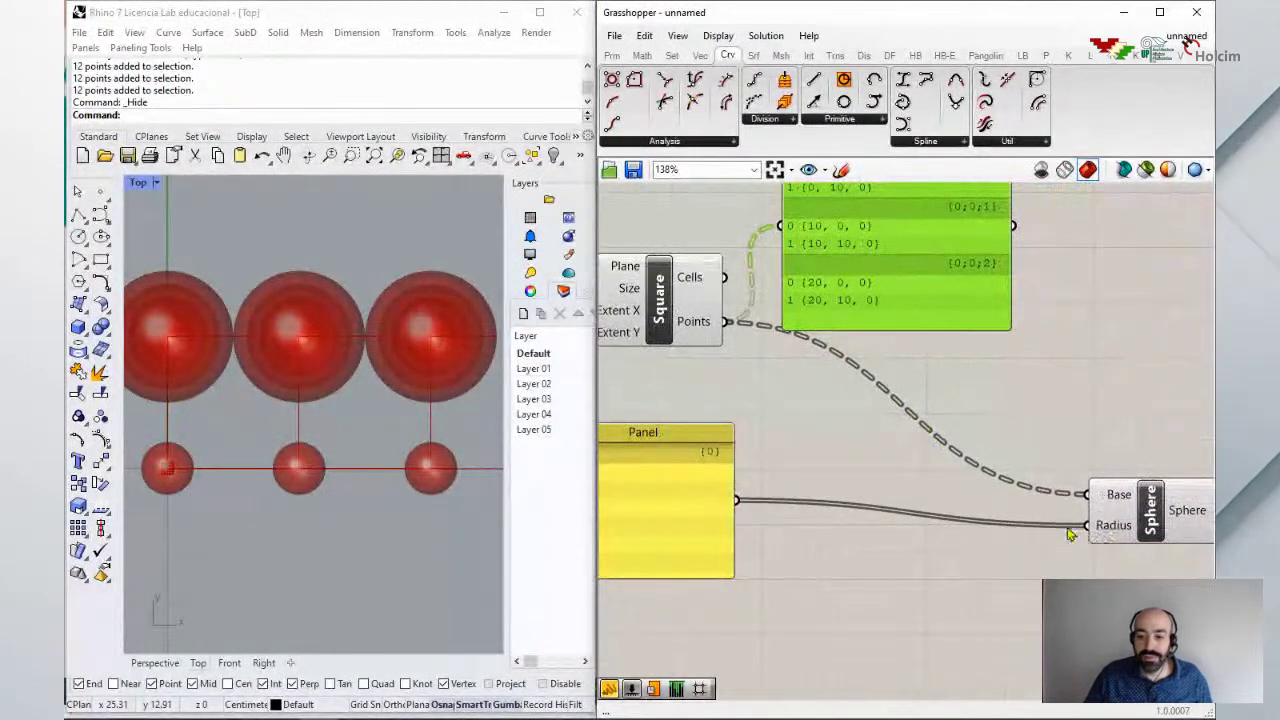
Step: Place the radius panel directly beside the points panel so both lists can be compared
scroll(1058, 528, down, 2)
drag(749, 481, 1083, 268)
scroll(1083, 268, up, 2)
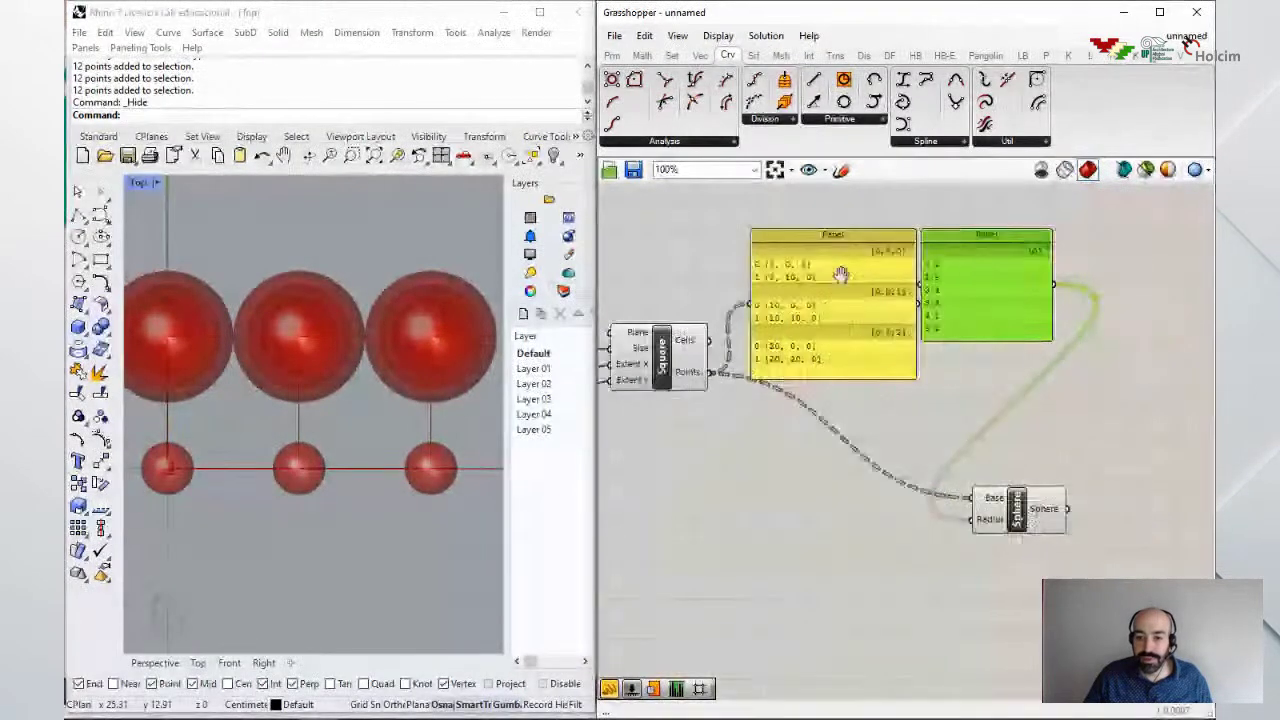
scroll(800, 313, up, 2)
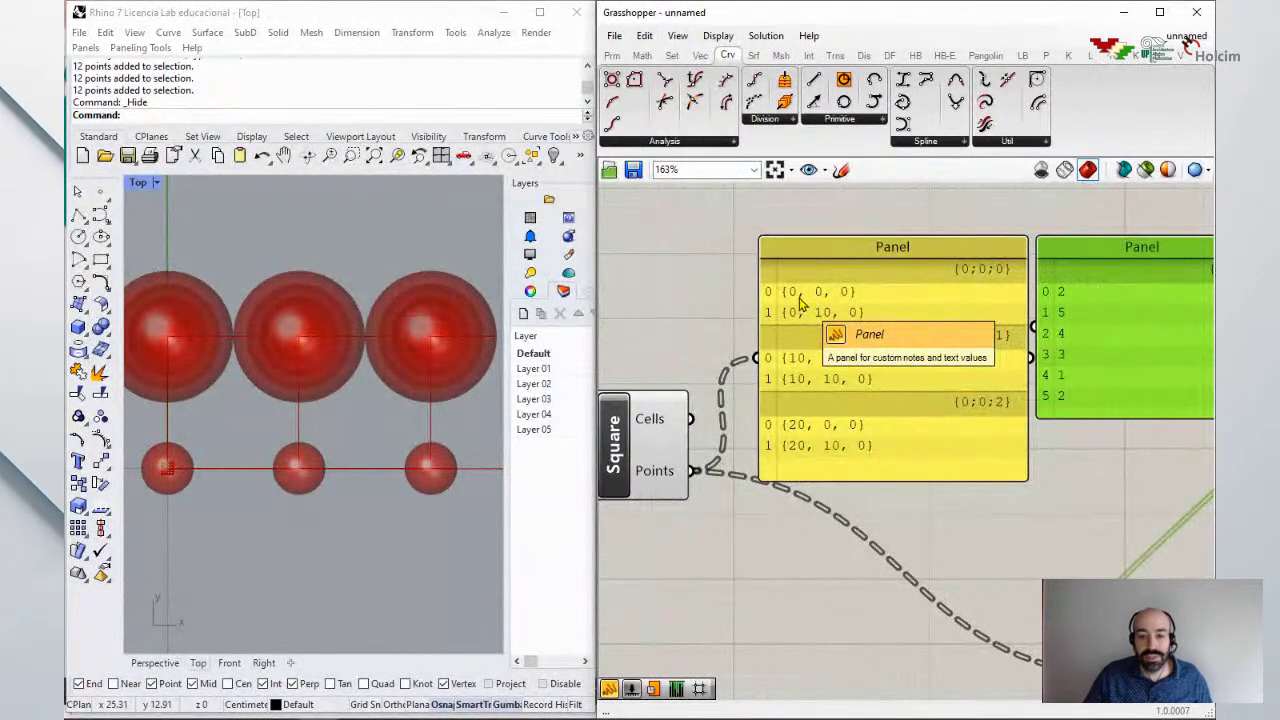
Step: Match the two points of branch {0;0;0} with the first two radii and their spheres in the Top viewport
click(360, 398)
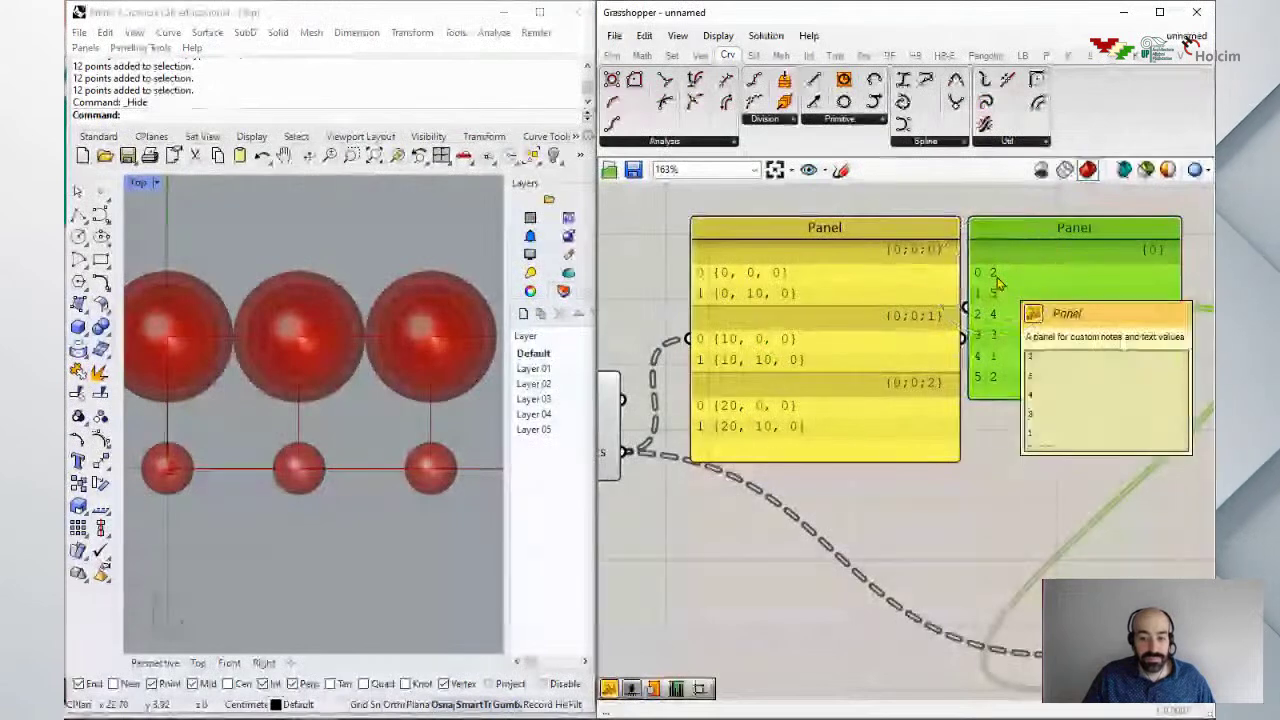
click(996, 279)
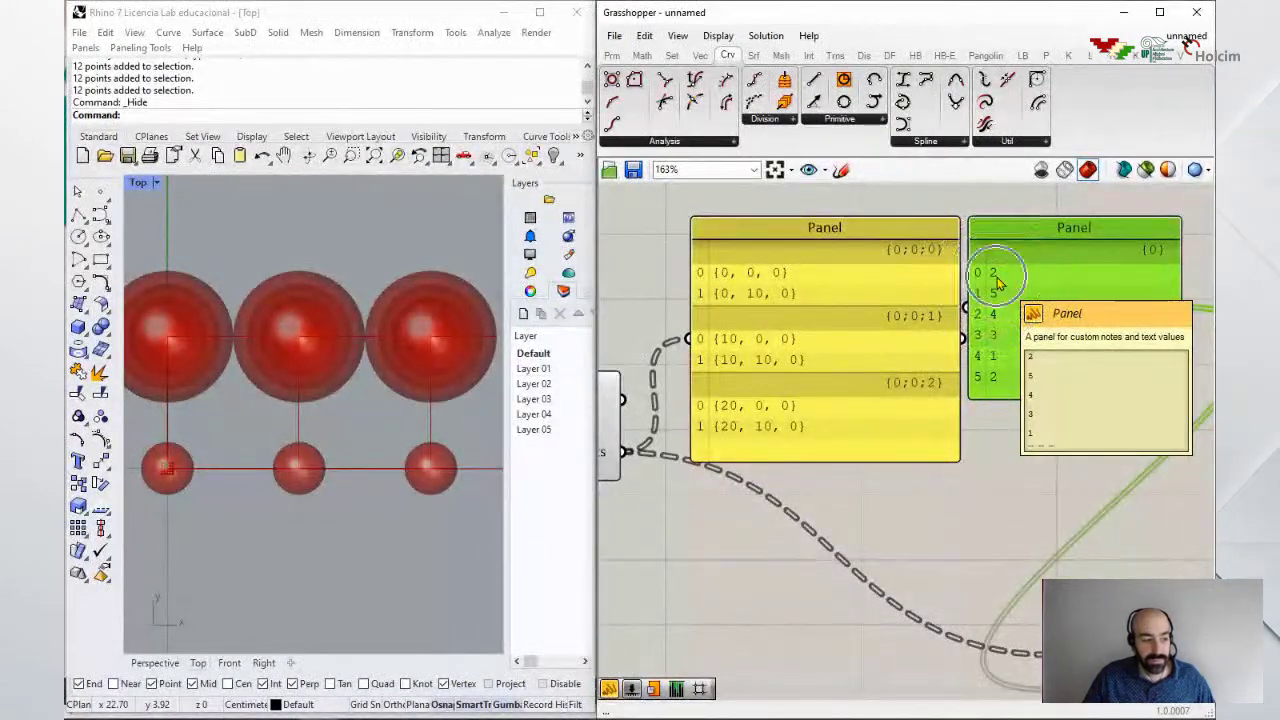
click(238, 458)
click(750, 293)
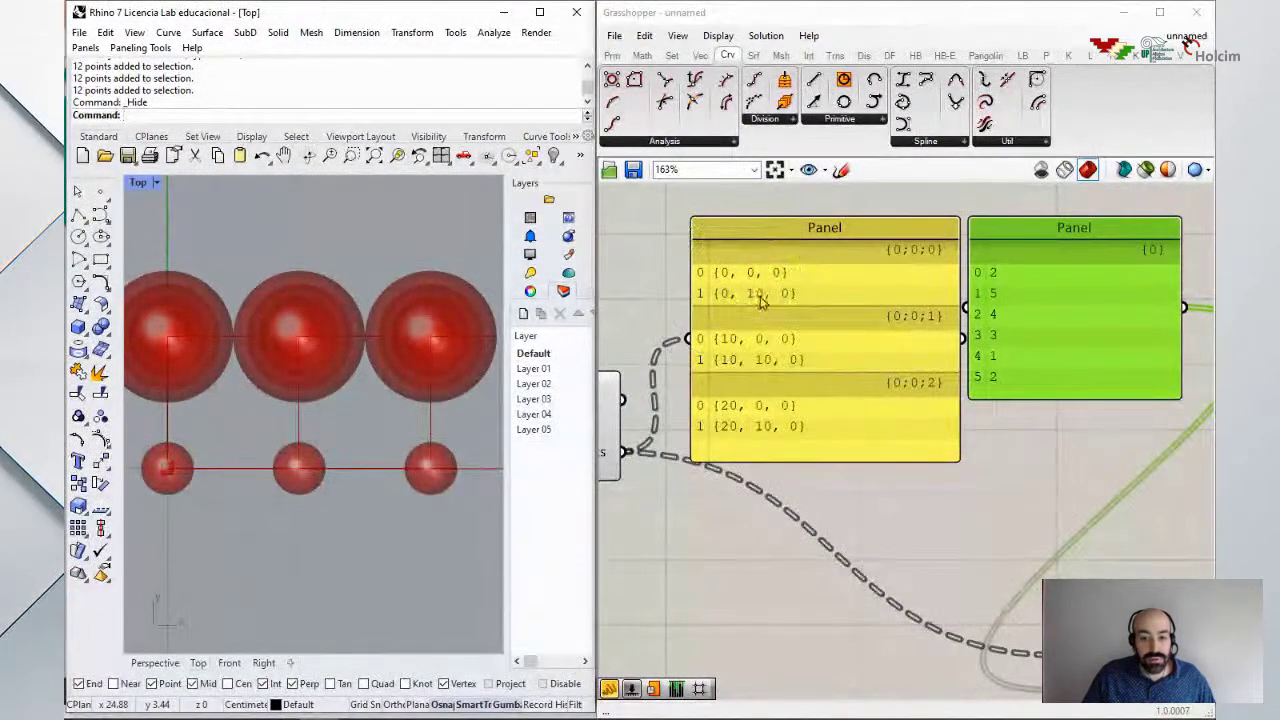
right_drag(682, 317, 842, 307)
key(ctrl)
key(ctrl)
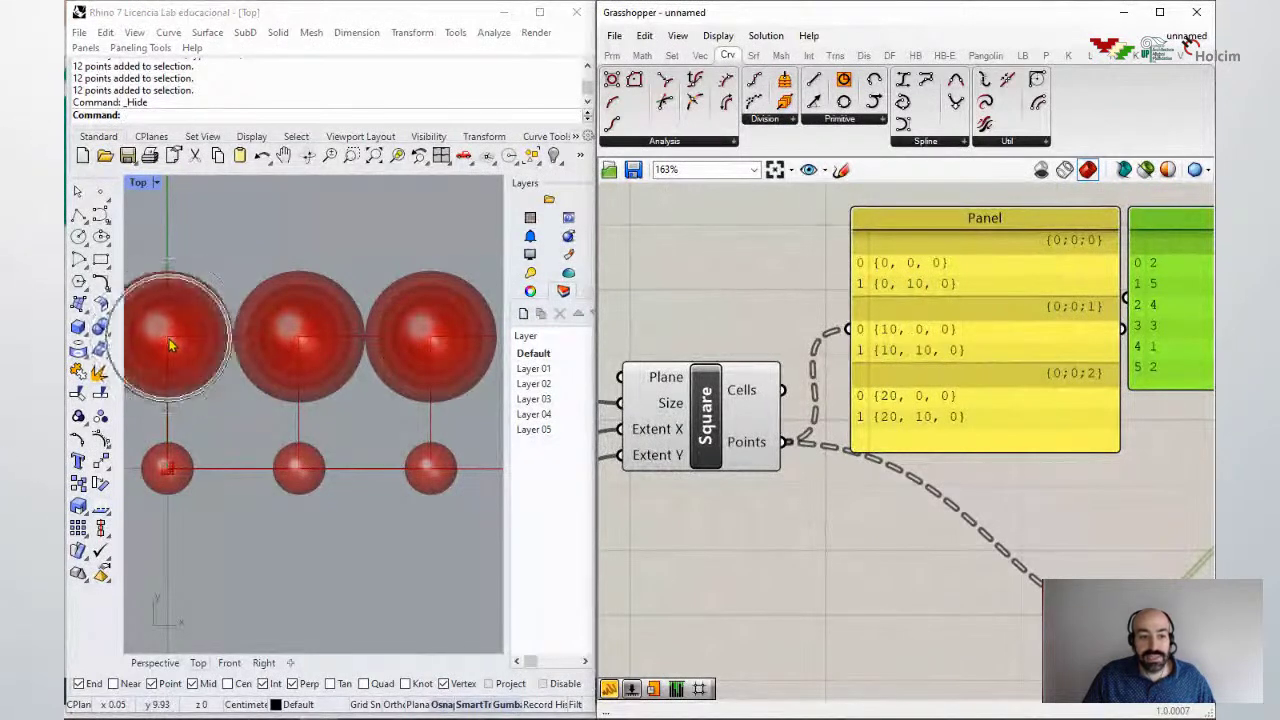
right_drag(970, 371, 843, 371)
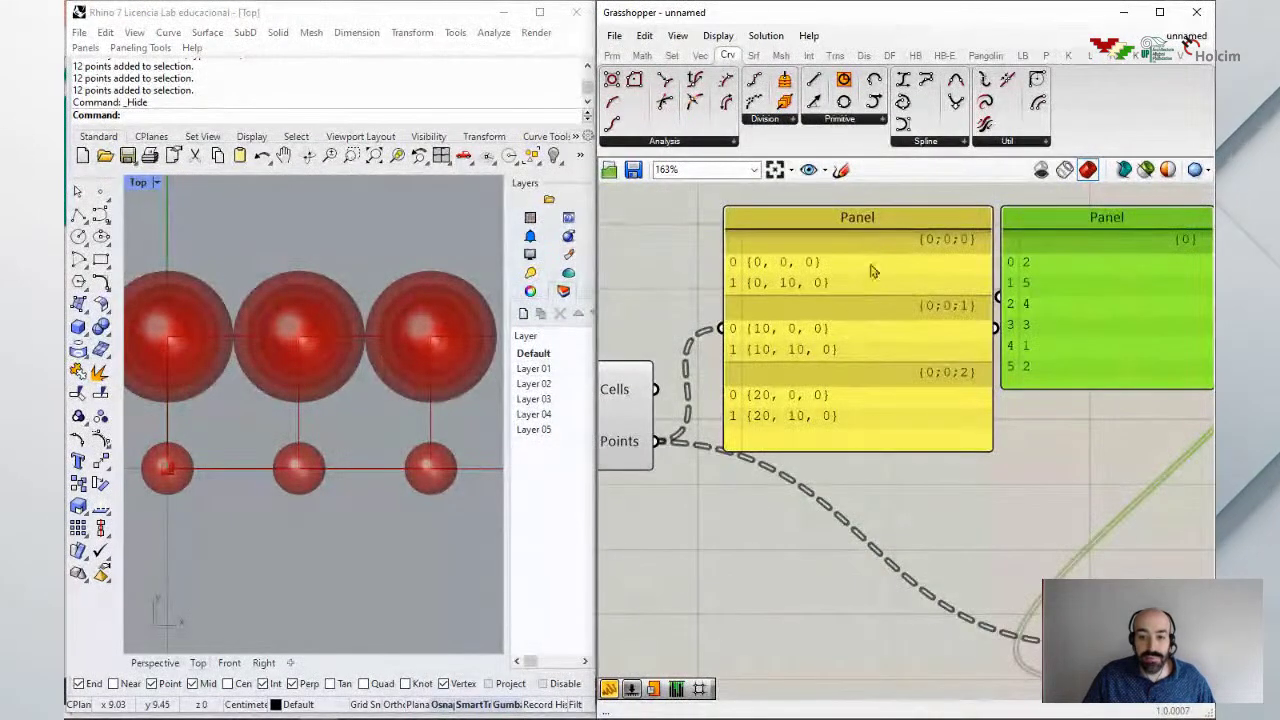
right_drag(1030, 292, 907, 290)
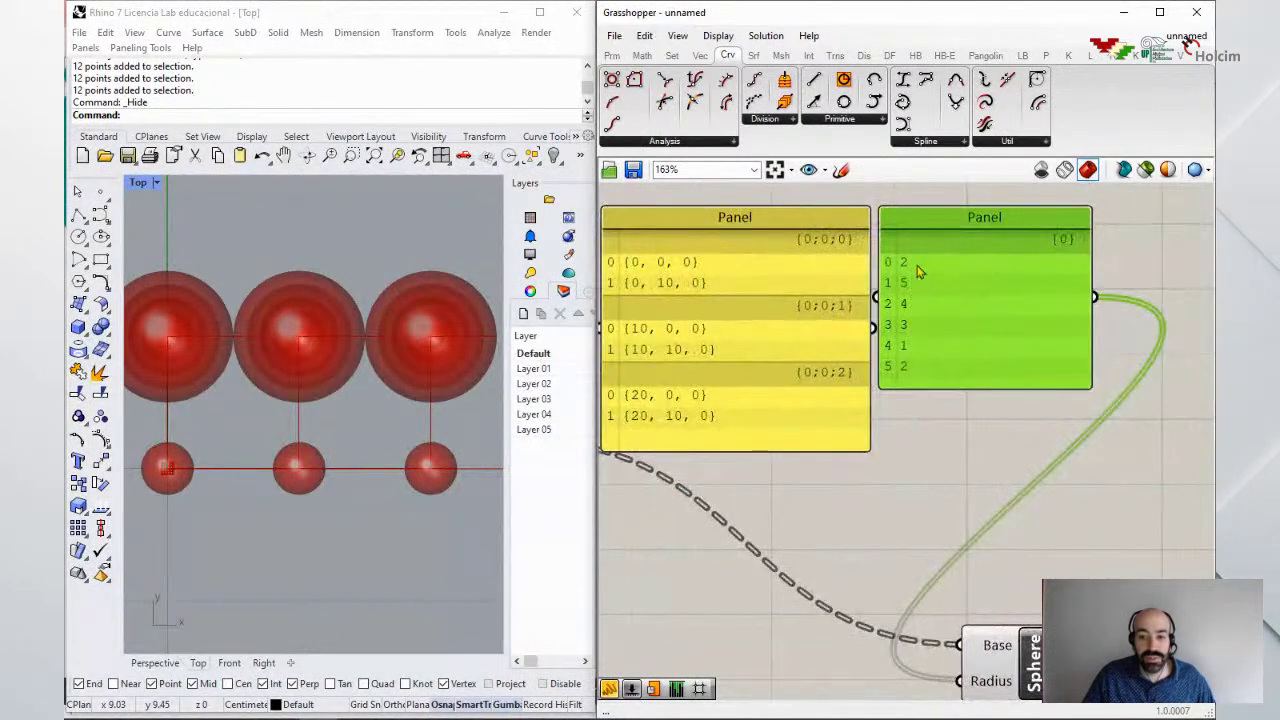
right_drag(908, 303, 927, 301)
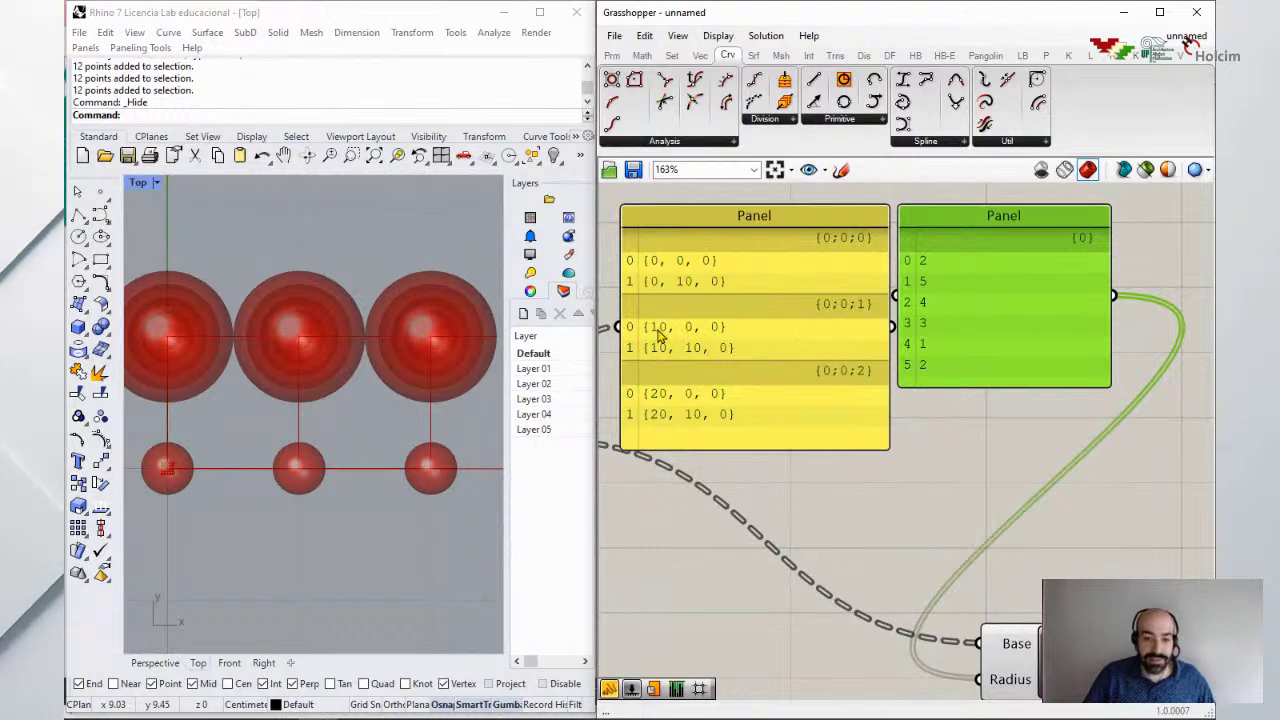
Step: Compare the points of branch {0;0;1} with the radius list and the middle spheres in the Top viewport
click(311, 472)
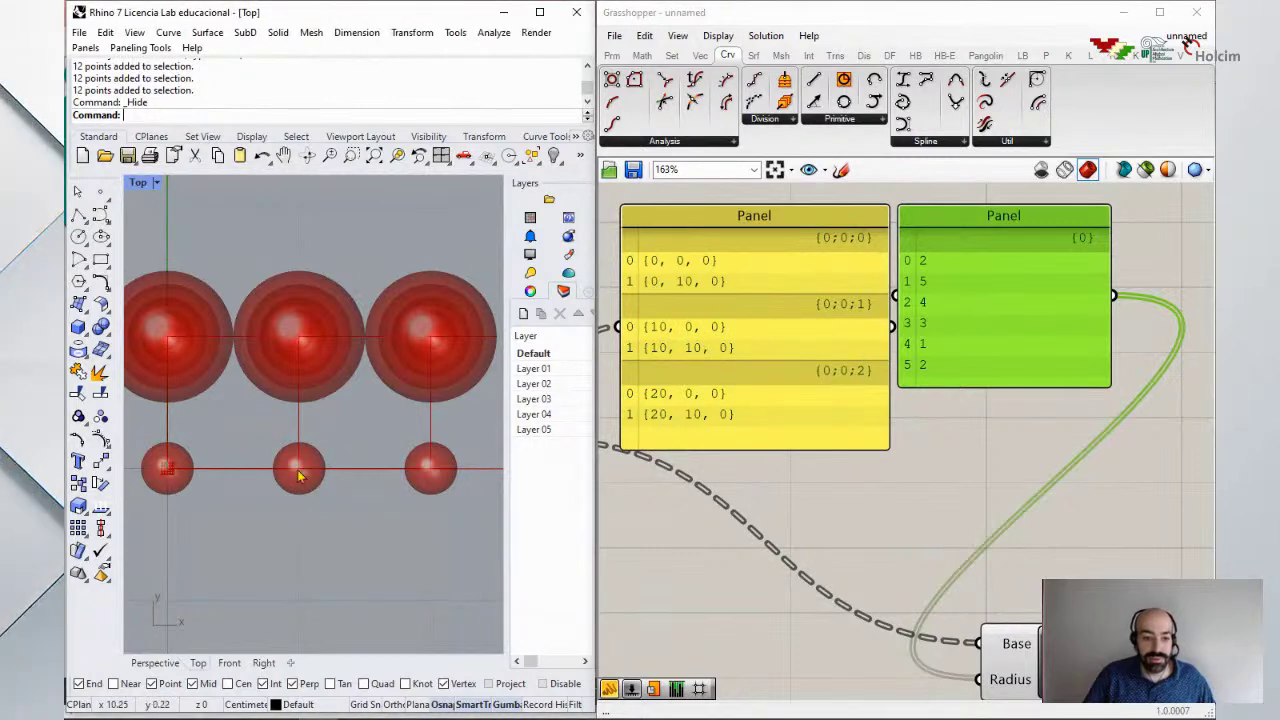
right_drag(818, 360, 946, 366)
scroll(827, 380, down, 1)
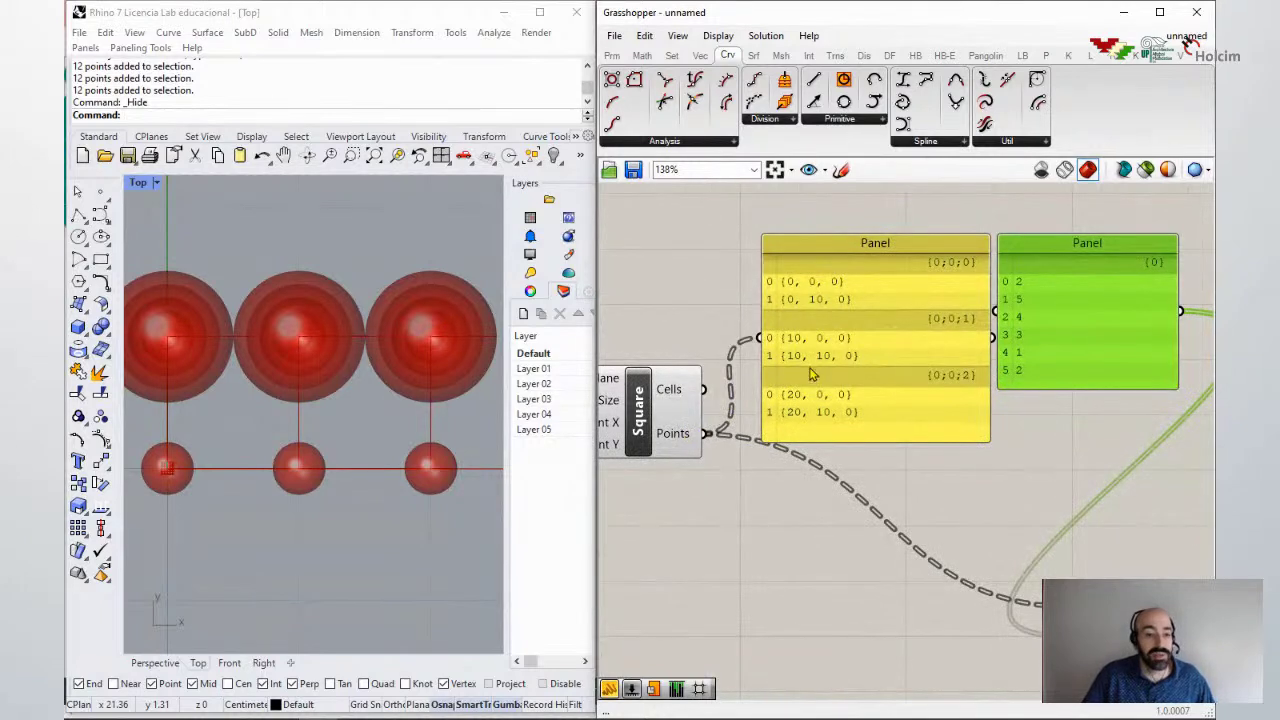
Step: Sketch a freehand three-branched tree symbol on the empty canvas area below the points panel
right_drag(946, 391, 858, 398)
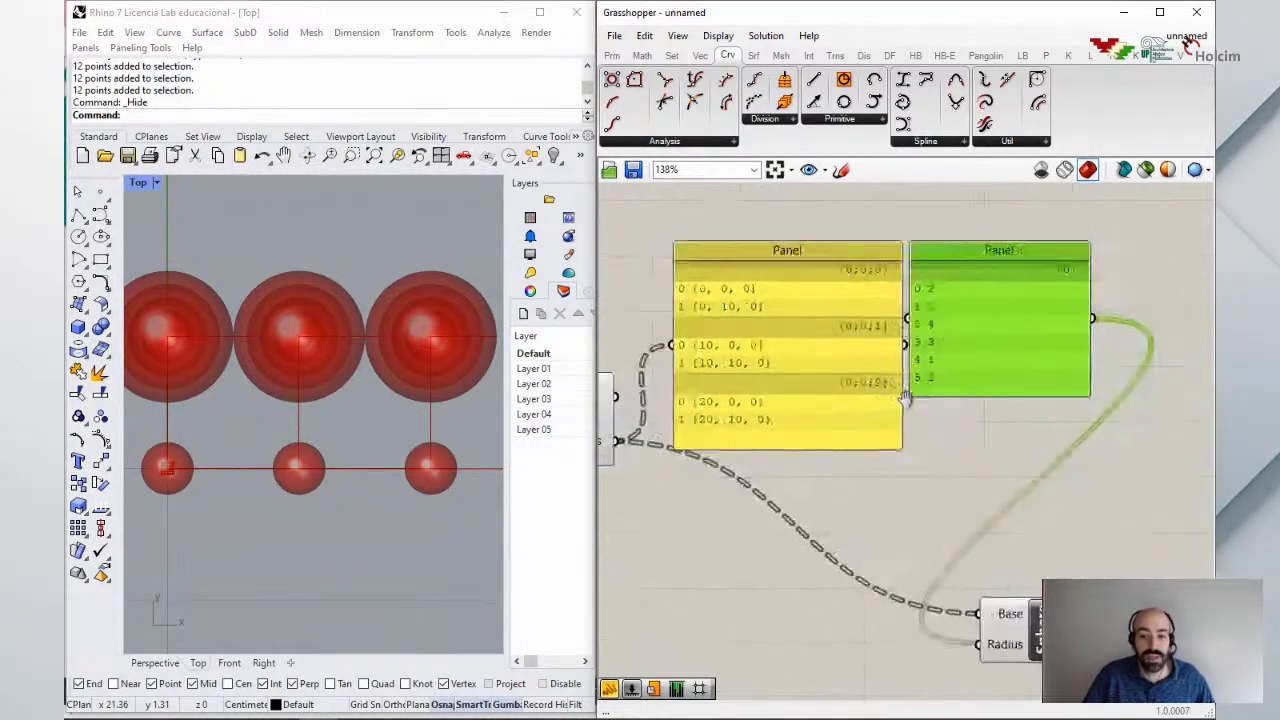
click(391, 437)
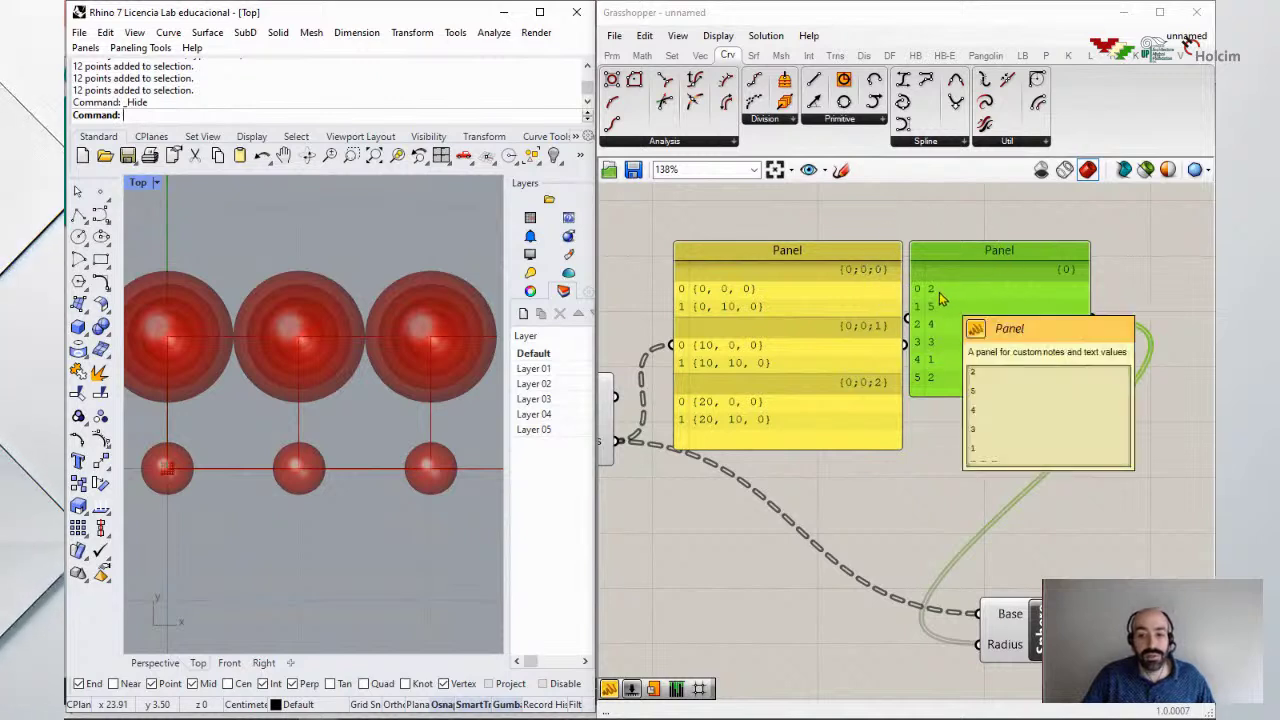
key(ctrl+h)
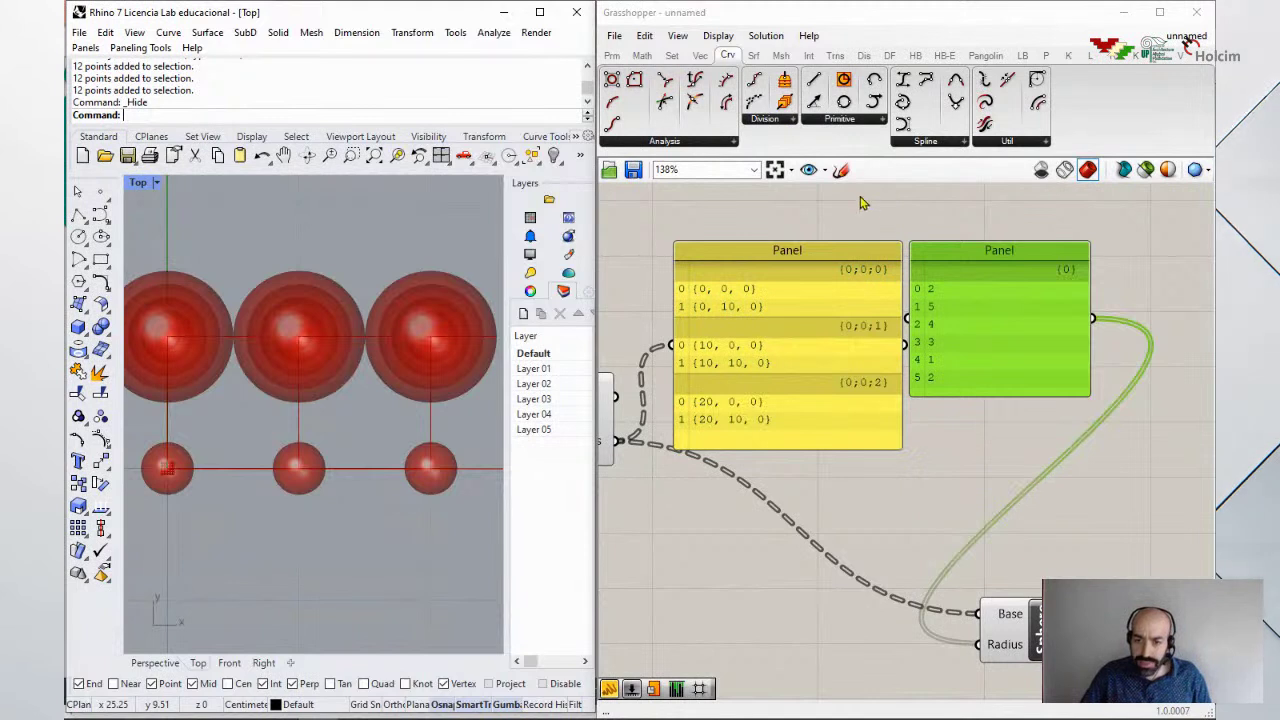
click(840, 169)
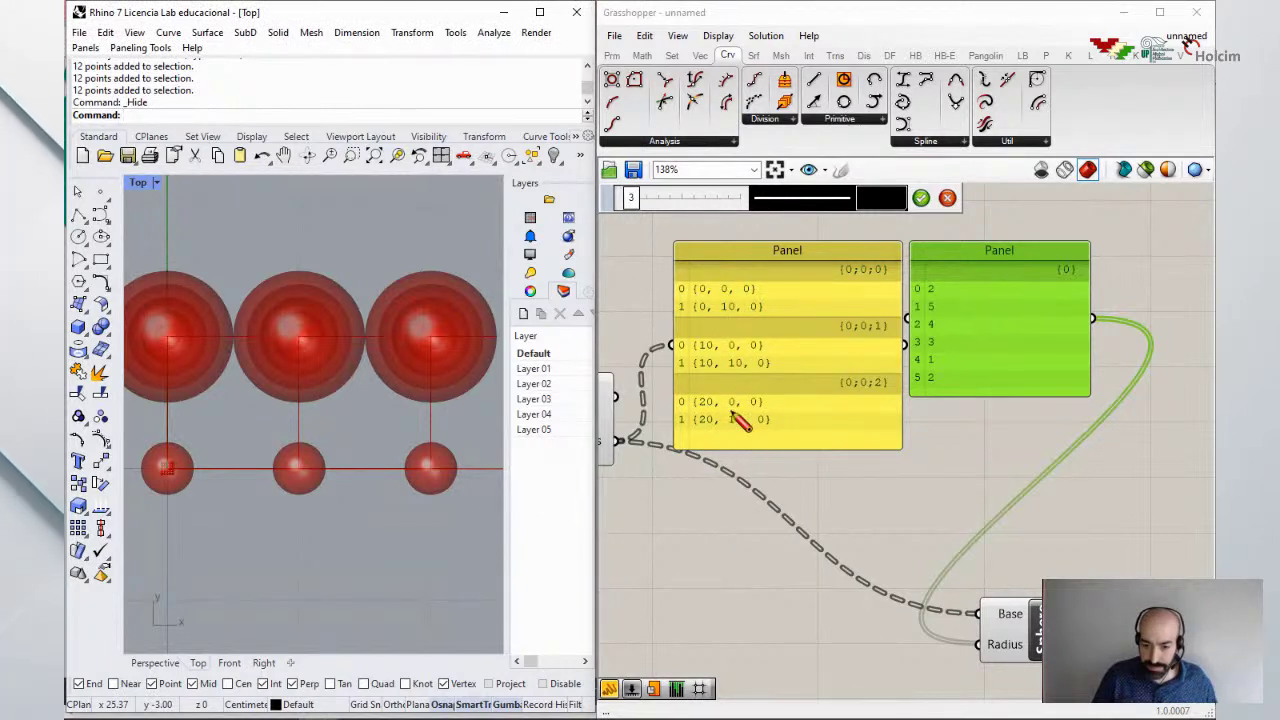
mouse_move(683, 640)
mouse_down()
mouse_move(679, 614)
mouse_move(735, 588)
mouse_move(732, 548)
mouse_move(671, 560)
mouse_move(627, 608)
mouse_move(616, 570)
mouse_up()
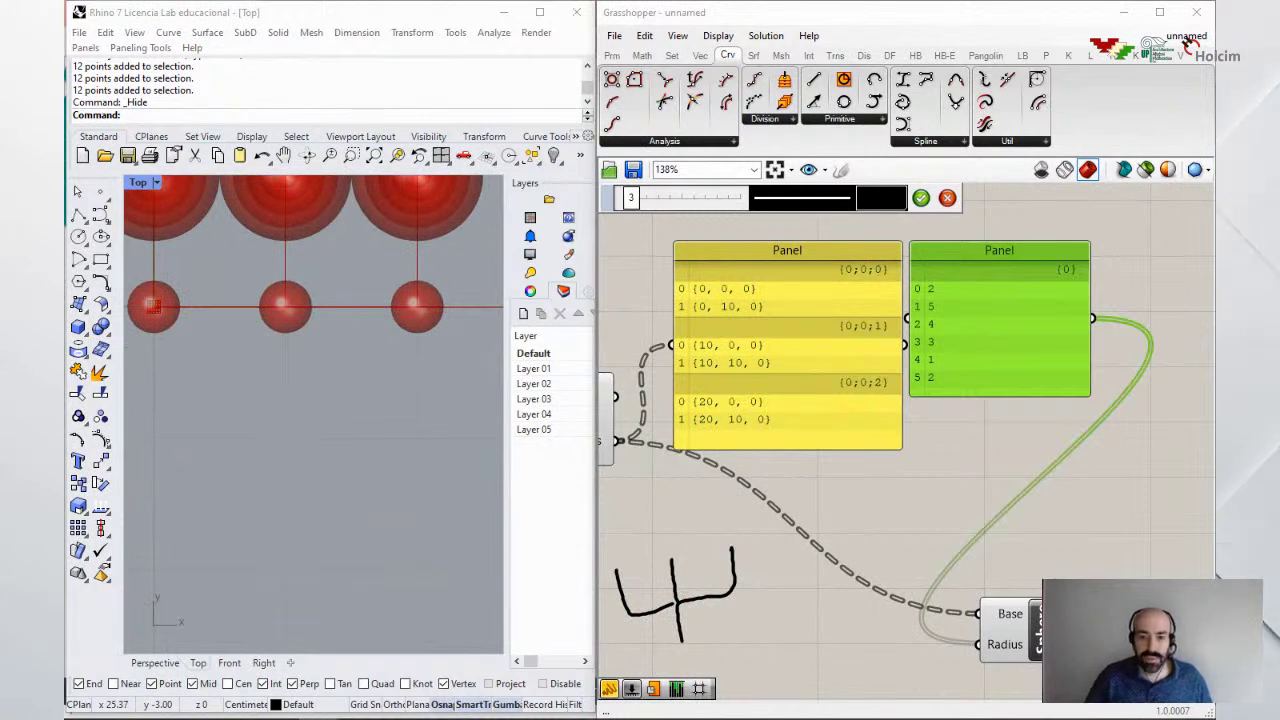
Step: Switch to the Notebookcast whiteboard and draw a three-branched tree with its trunk labelled 0 and its branches 0.0, 0.1 and 0.2
right_drag(423, 443, 409, 514)
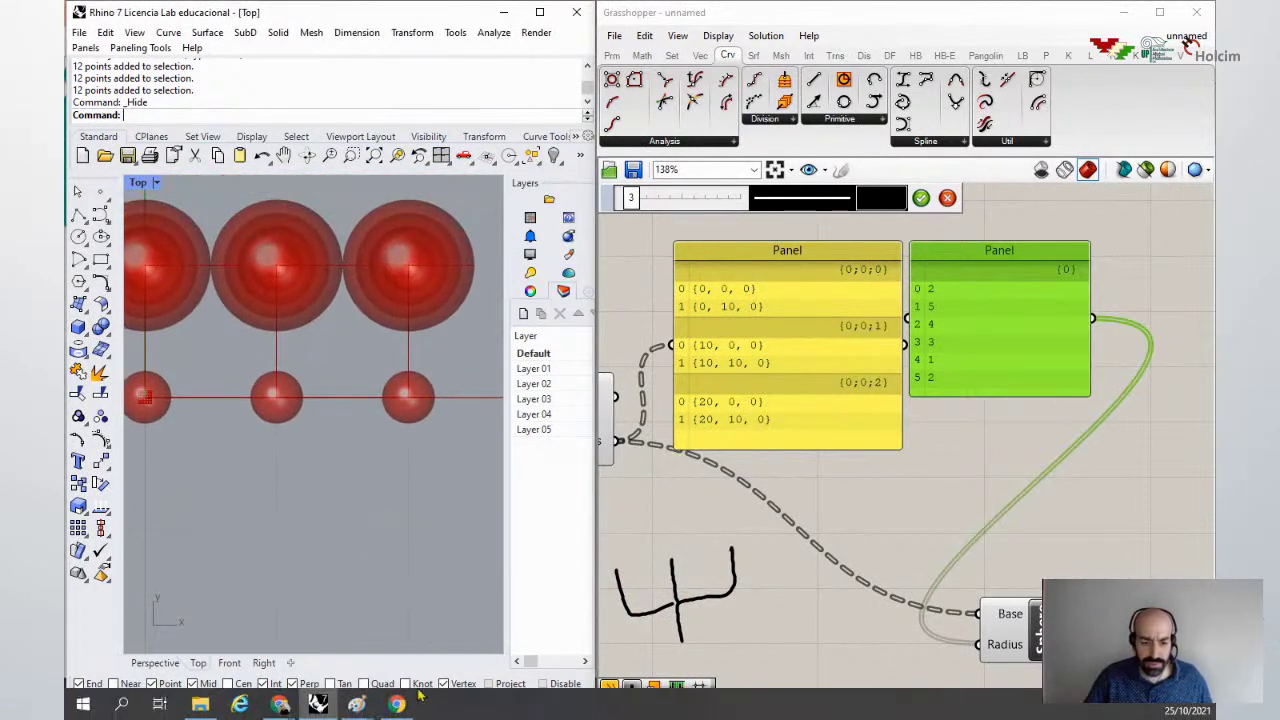
mouse_move(280, 704)
click(329, 650)
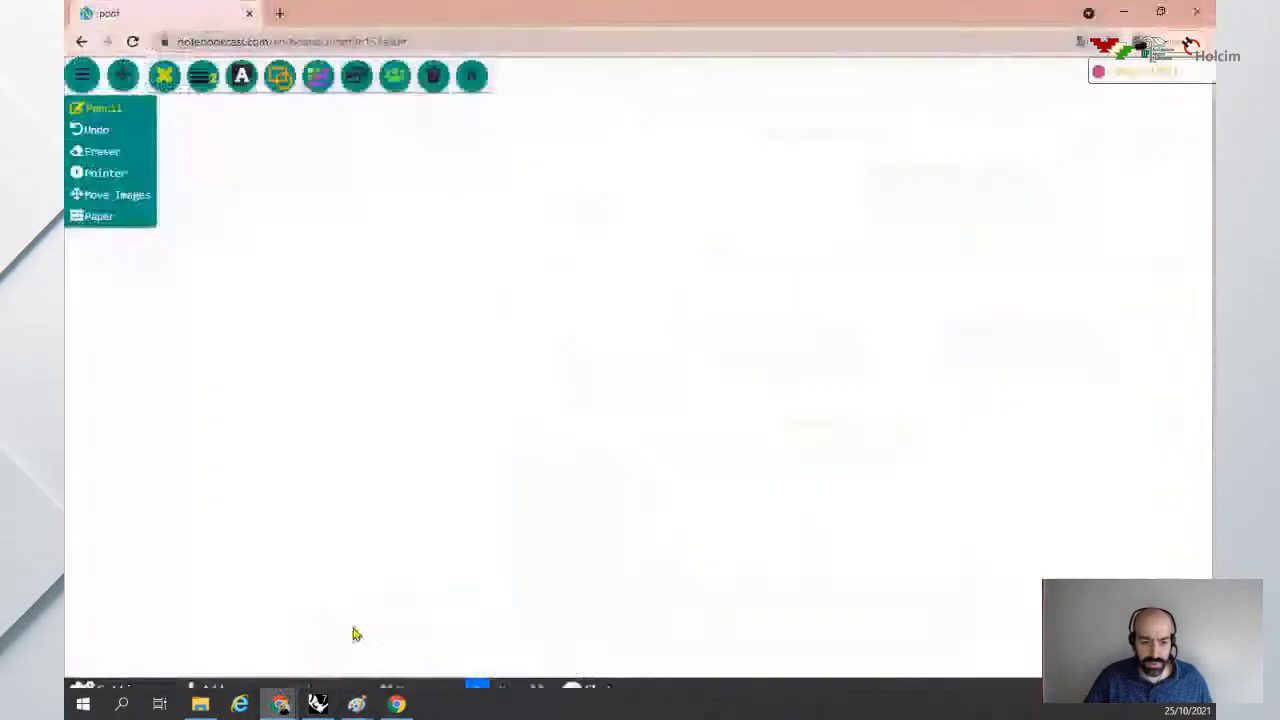
mouse_move(497, 525)
mouse_down()
mouse_move(499, 427)
mouse_move(592, 413)
mouse_up()
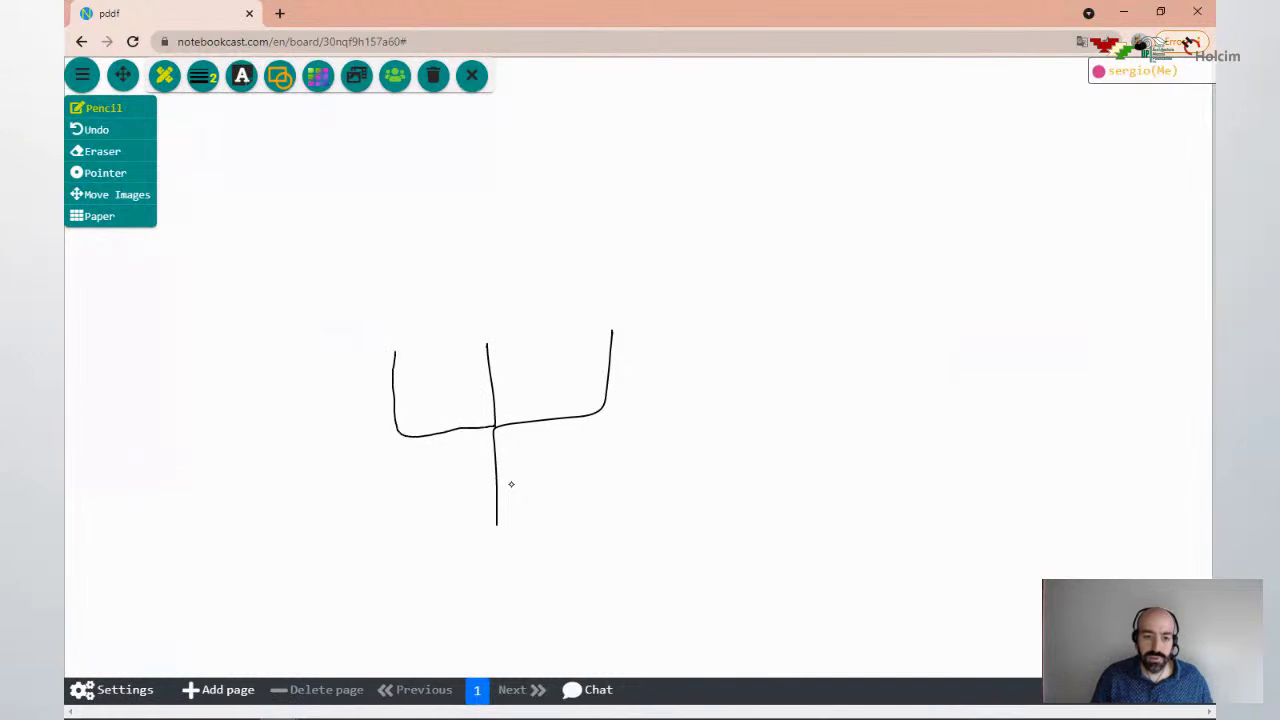
mouse_move(377, 312)
mouse_down()
mouse_move(384, 324)
mouse_move(378, 311)
mouse_move(415, 320)
mouse_move(404, 313)
mouse_up()
click(398, 326)
drag(524, 517, 520, 520)
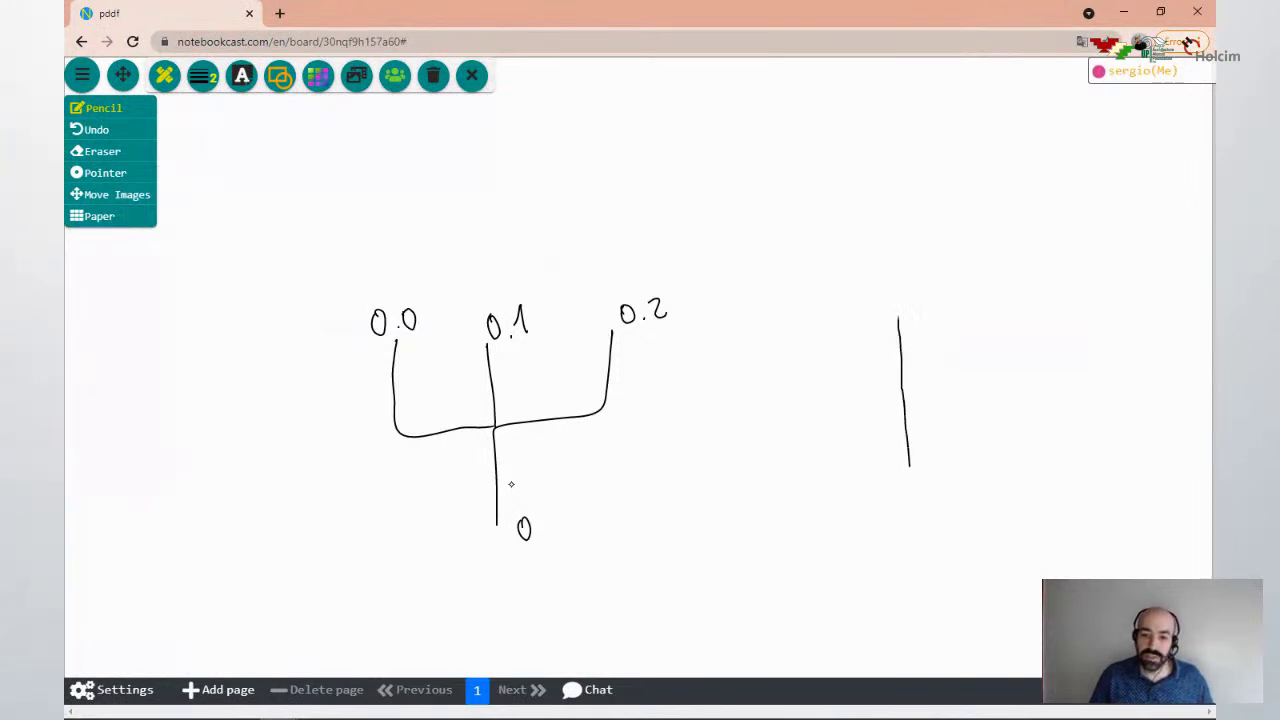
Step: Label the separate single trunk 0, circle branch 0.0 with an arrow towards it, and cross out the forked tree
drag(926, 322, 924, 325)
mouse_move(383, 286)
mouse_down()
mouse_move(420, 345)
mouse_move(407, 292)
mouse_move(752, 245)
mouse_up()
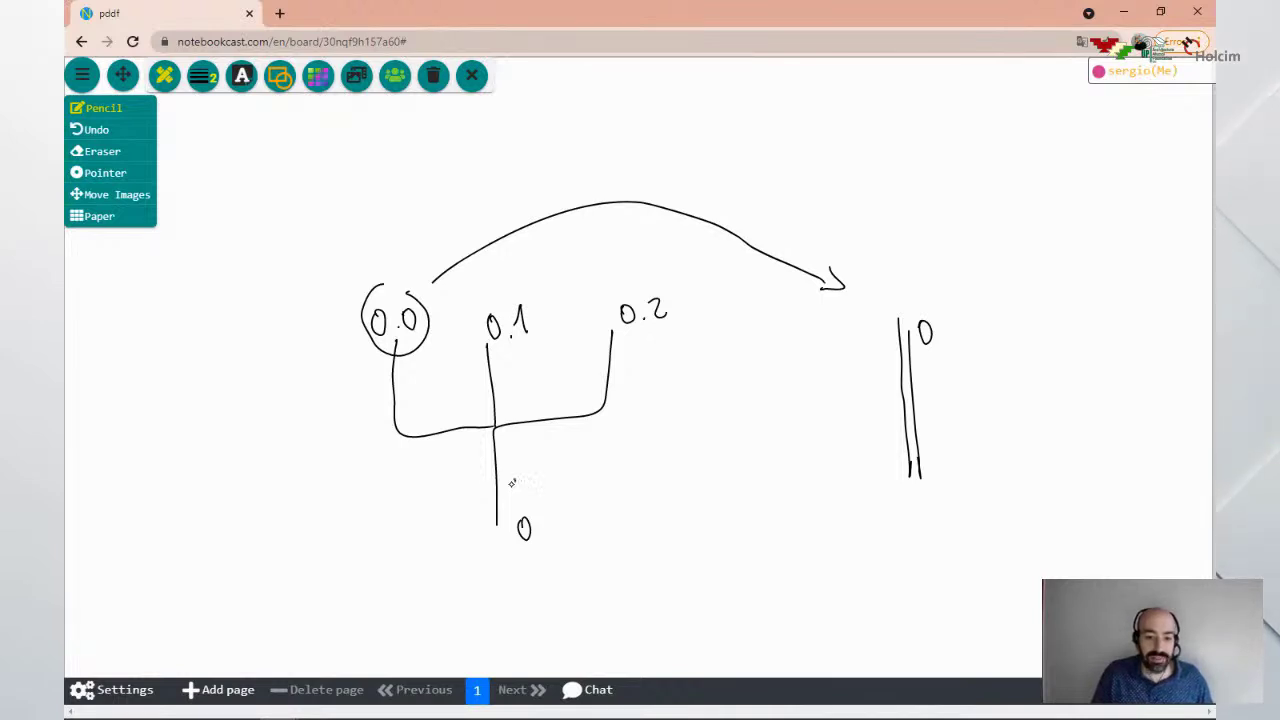
drag(550, 341, 418, 473)
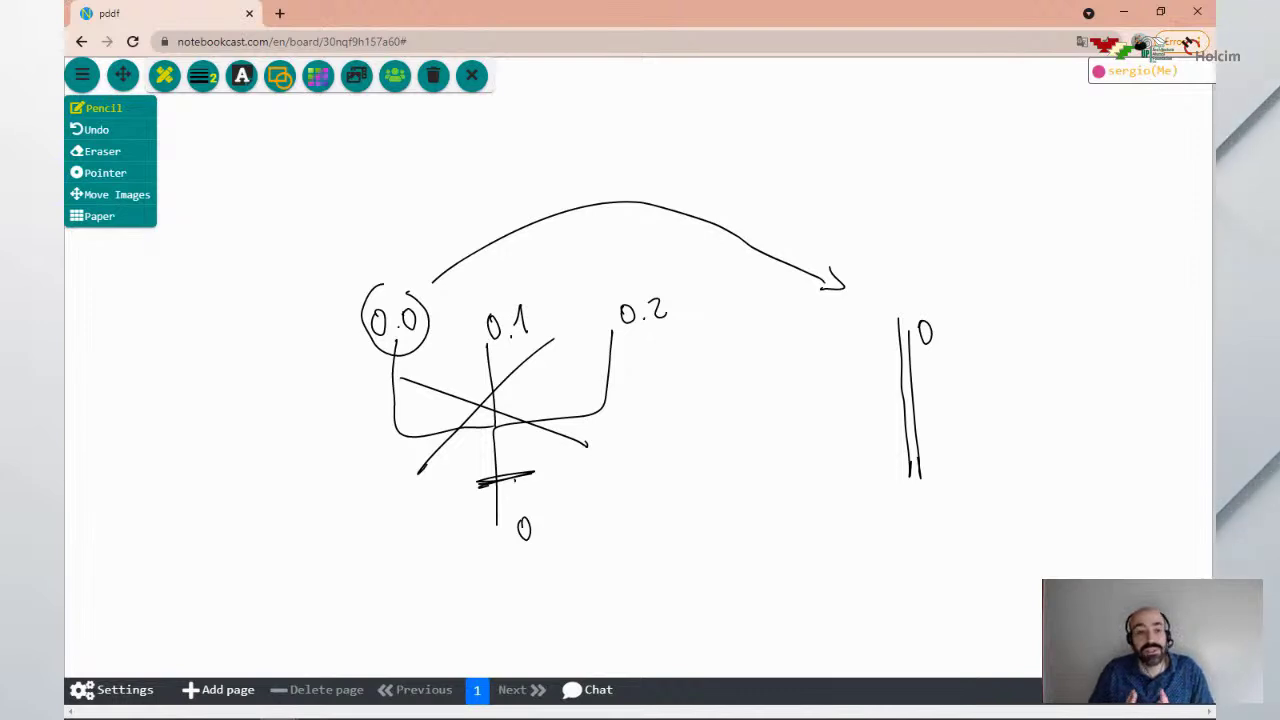
Step: Draw an equals sign with an upward single-trunk arrow, and circle branches 0.1 and 0.2 with arrows merging the branches towards it
drag(598, 471, 638, 522)
drag(645, 455, 653, 524)
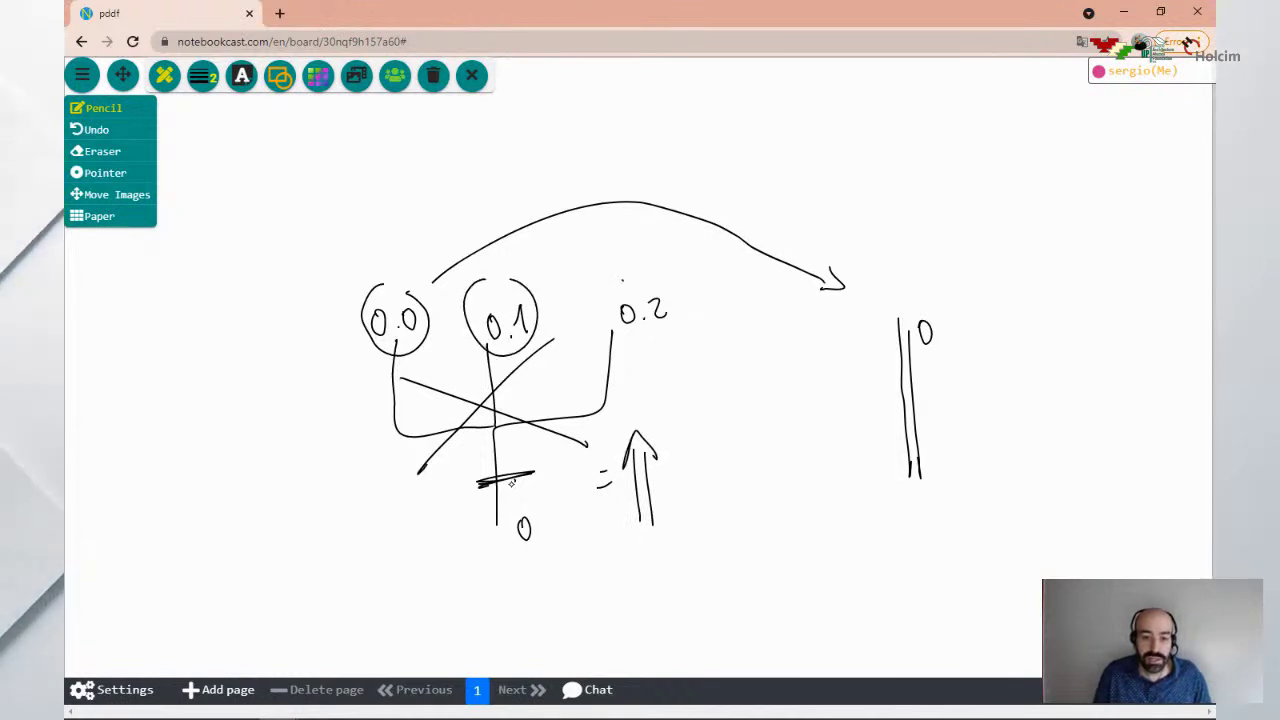
drag(622, 280, 634, 284)
drag(639, 348, 643, 402)
mouse_move(629, 386)
mouse_down()
mouse_move(643, 404)
mouse_move(651, 385)
mouse_up()
drag(545, 368, 610, 398)
drag(440, 362, 622, 410)
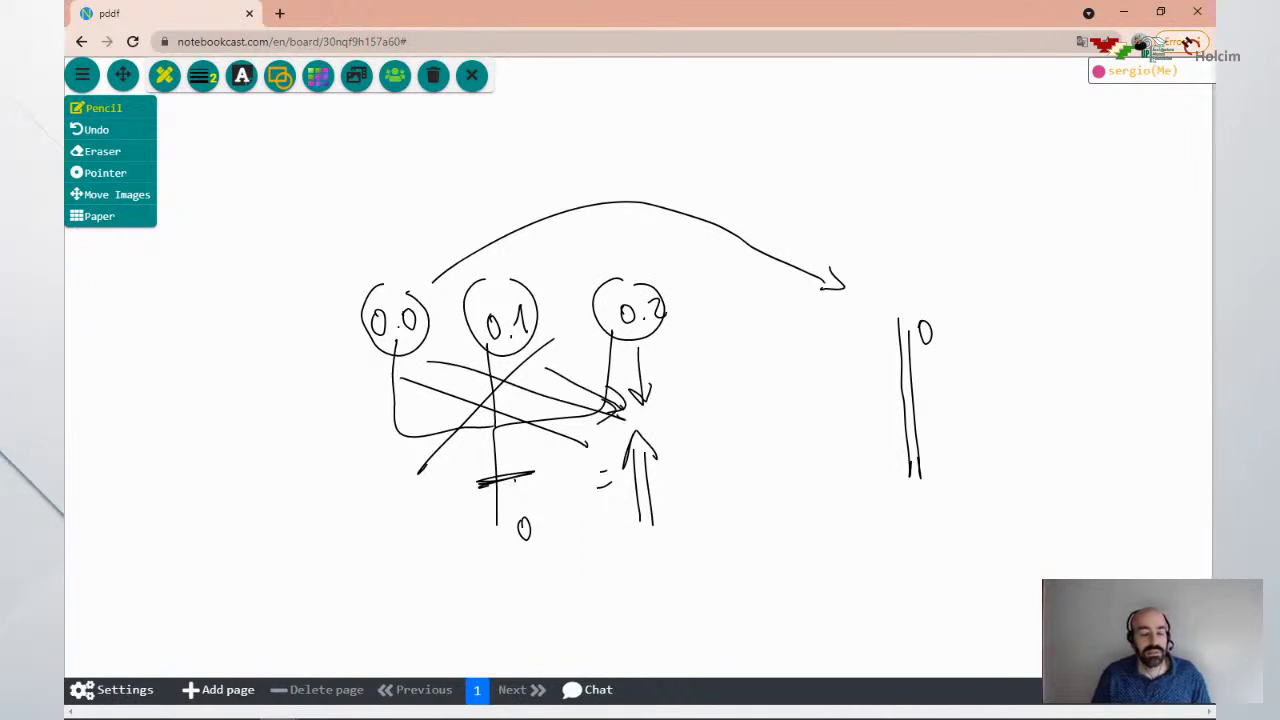
Step: Return to Grasshopper and finish the freehand tree sketch
click(1126, 11)
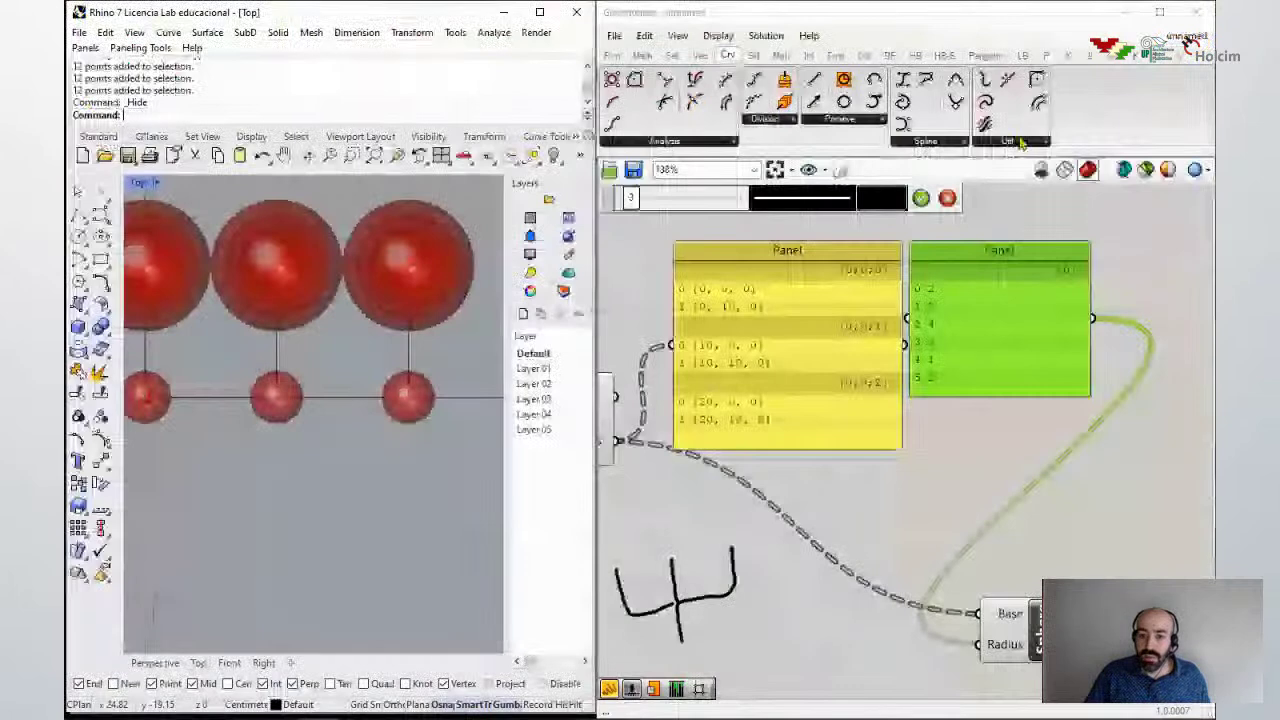
right_click(1085, 492)
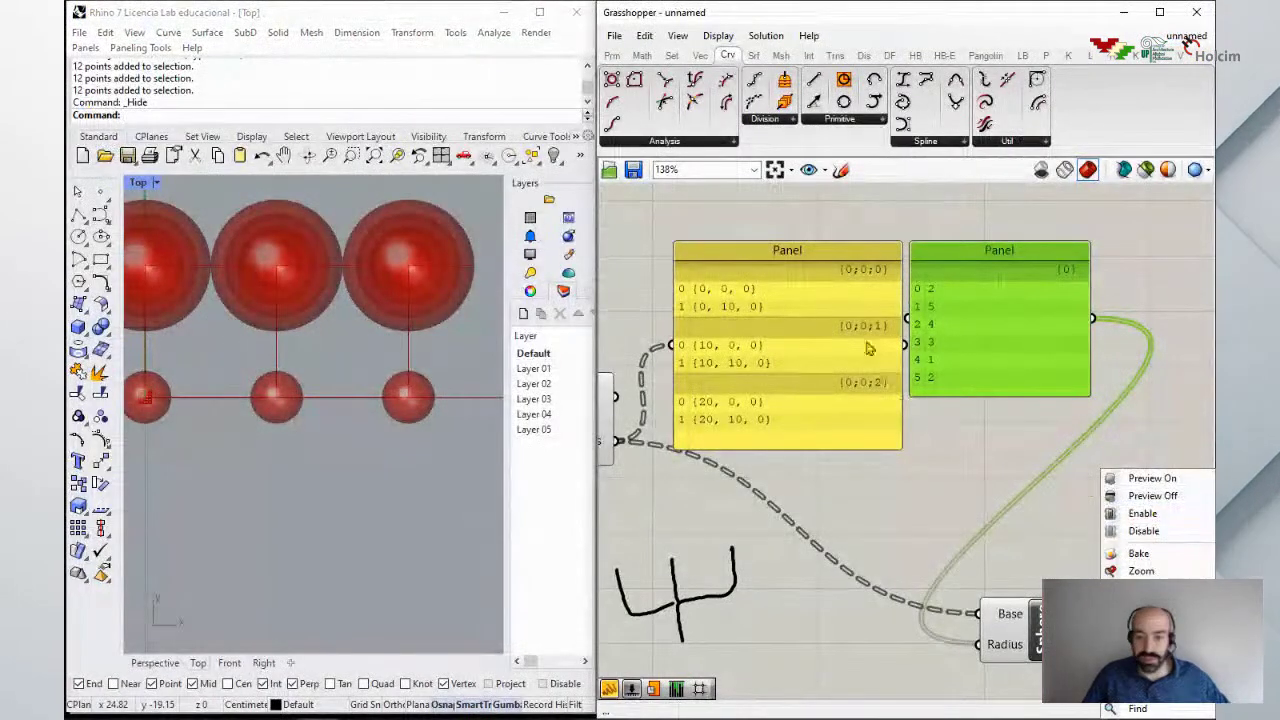
click(792, 208)
right_drag(626, 430, 843, 401)
scroll(840, 390, down, 2)
scroll(828, 416, up, 2)
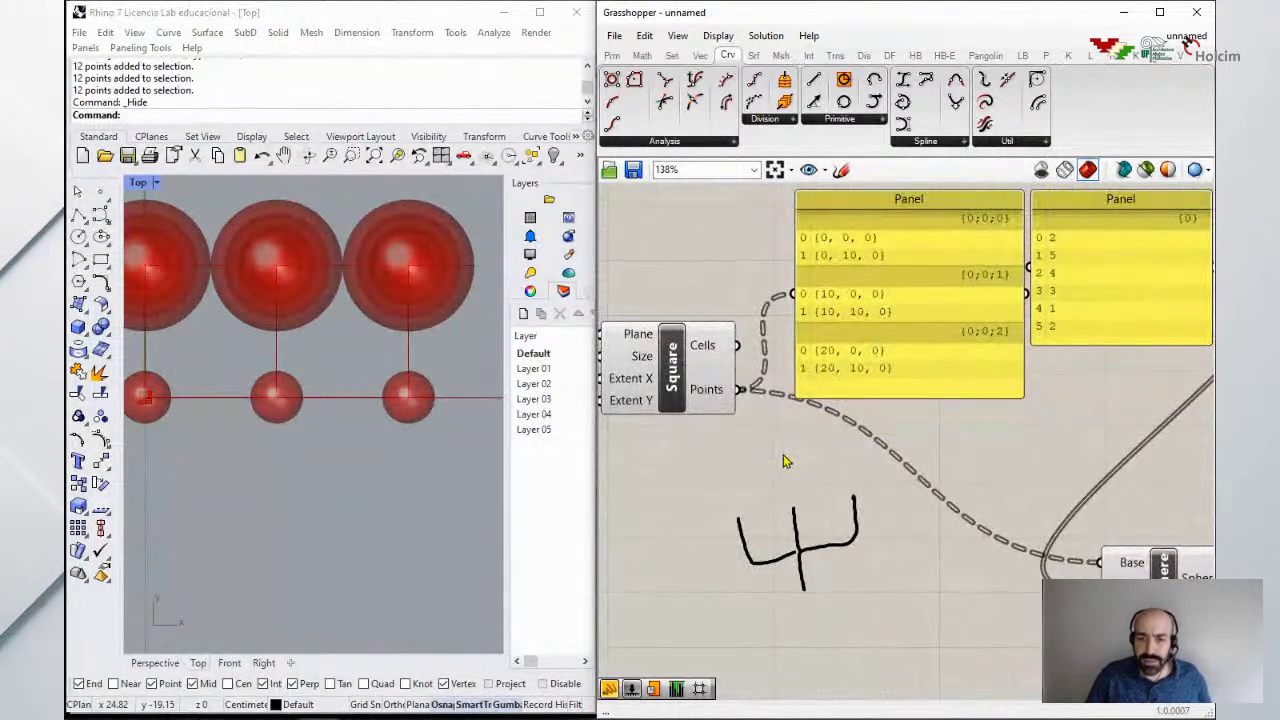
Step: Move the radius panel below the Square component and raise the points panel to free space beside the Square outputs
drag(922, 302, 919, 272)
drag(1091, 311, 745, 660)
drag(892, 297, 890, 262)
right_drag(895, 361, 869, 474)
drag(890, 355, 896, 318)
Step: Add a Flatten Tree component and connect the Square grid's Points output to its Tree input
double_click(870, 492)
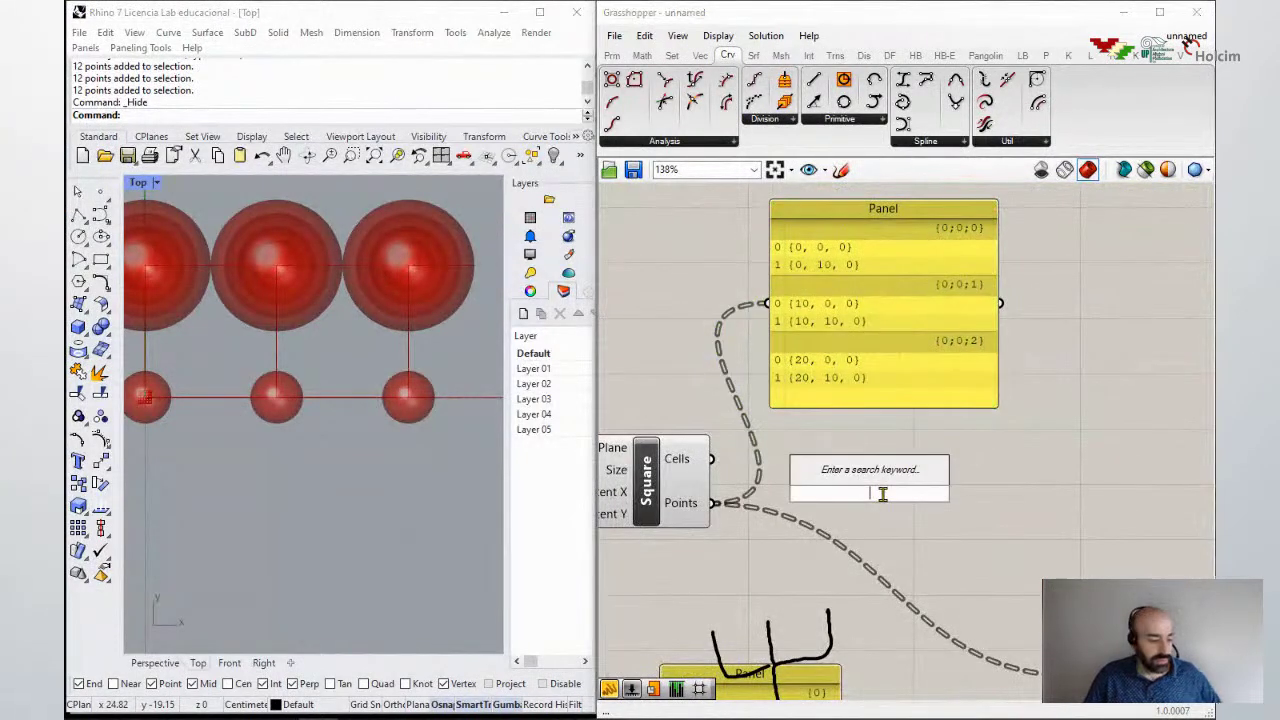
text(flatt)
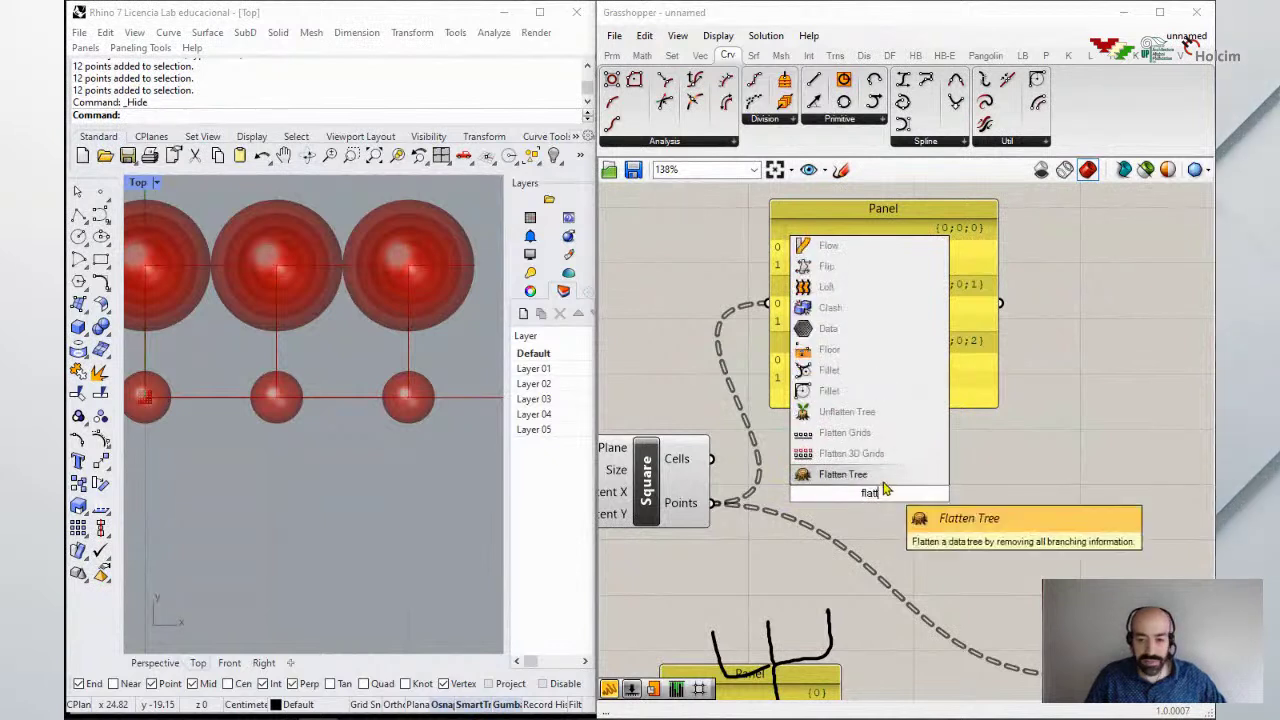
click(828, 478)
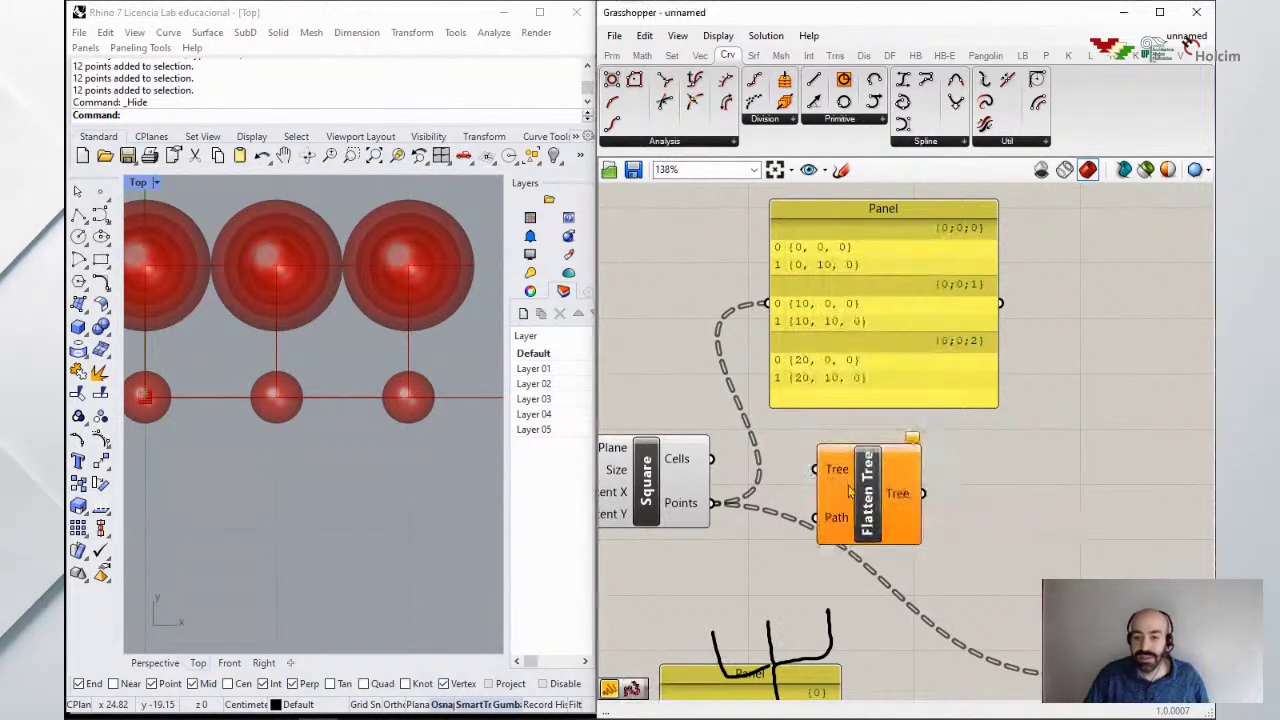
drag(710, 503, 857, 473)
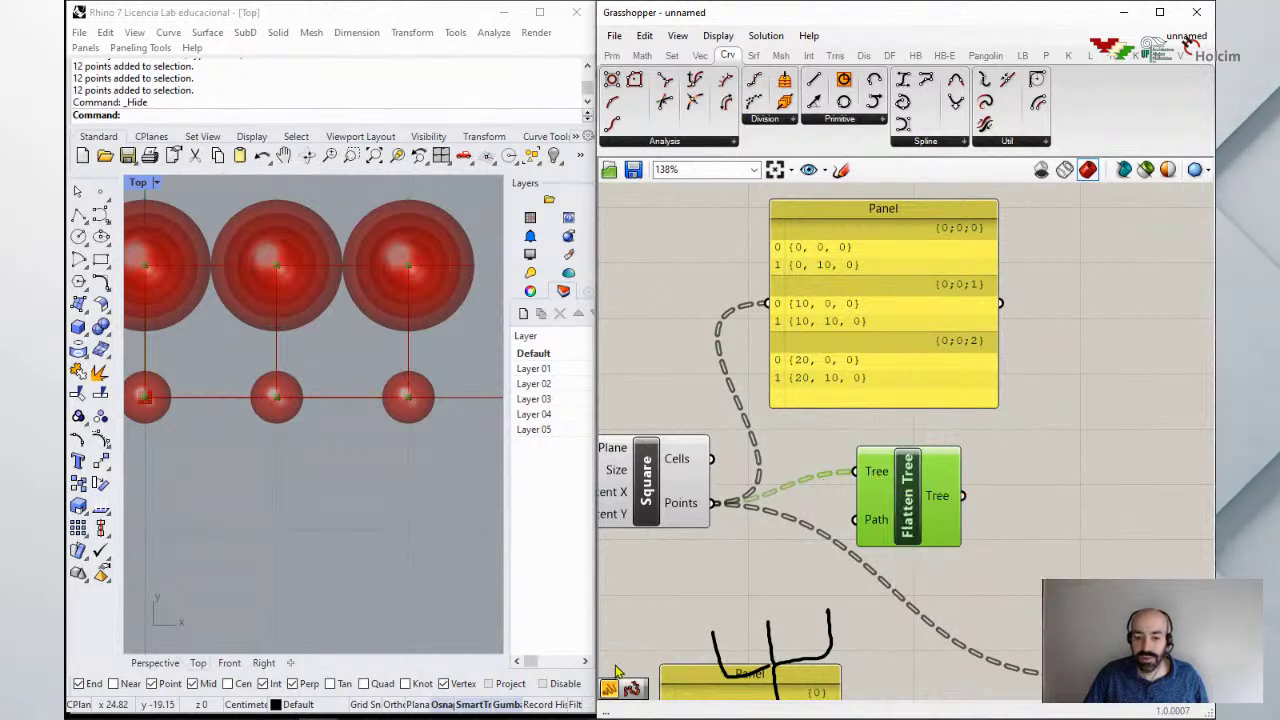
Step: Add a panel beside Flatten Tree and connect it to the component's Tree output
drag(643, 677, 1146, 279)
drag(1057, 279, 965, 496)
drag(1108, 279, 1077, 498)
drag(872, 488, 870, 472)
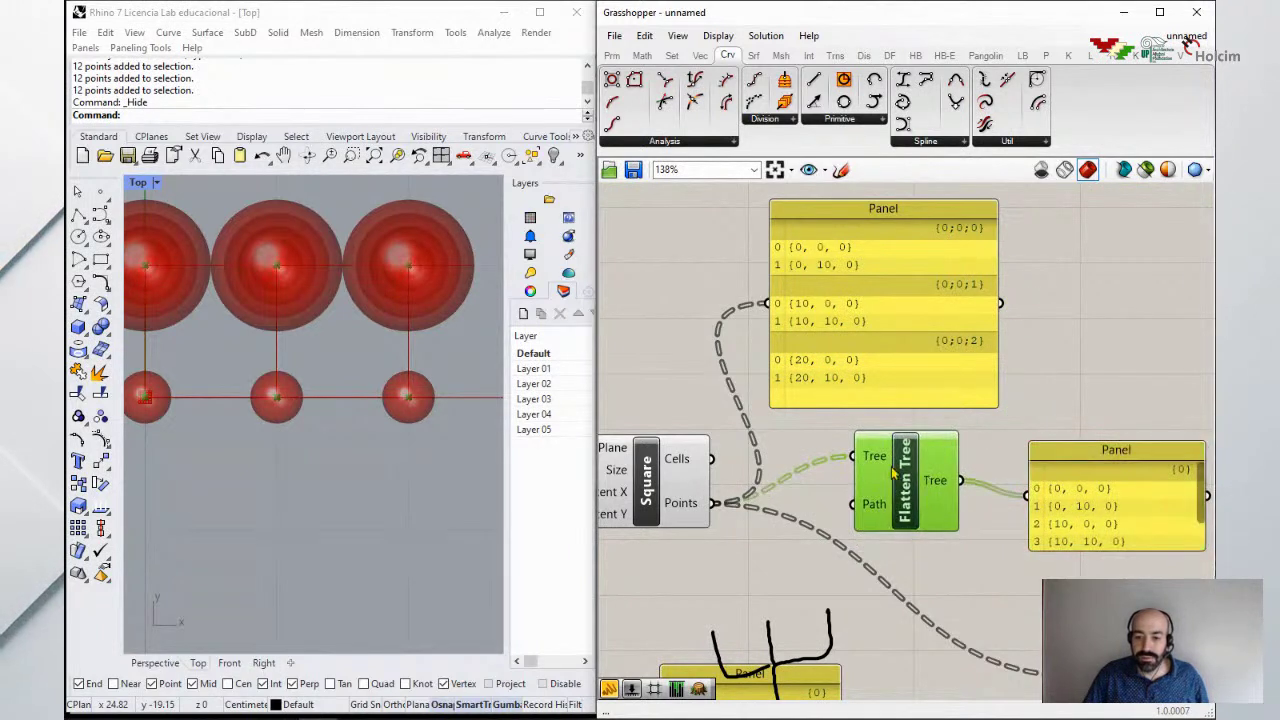
Step: Place the flattened points panel beside the branched points panel and enlarge it to show all its items
click(1050, 495)
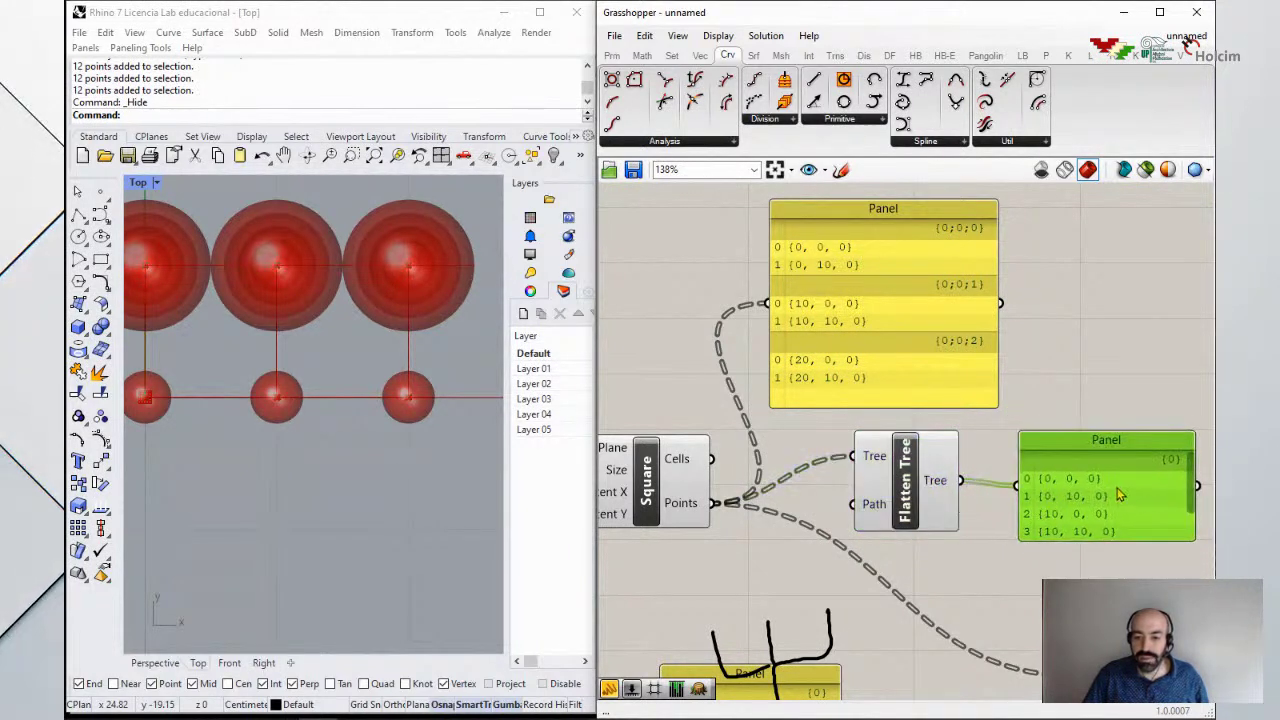
drag(1120, 491, 1147, 274)
drag(1130, 318, 1130, 458)
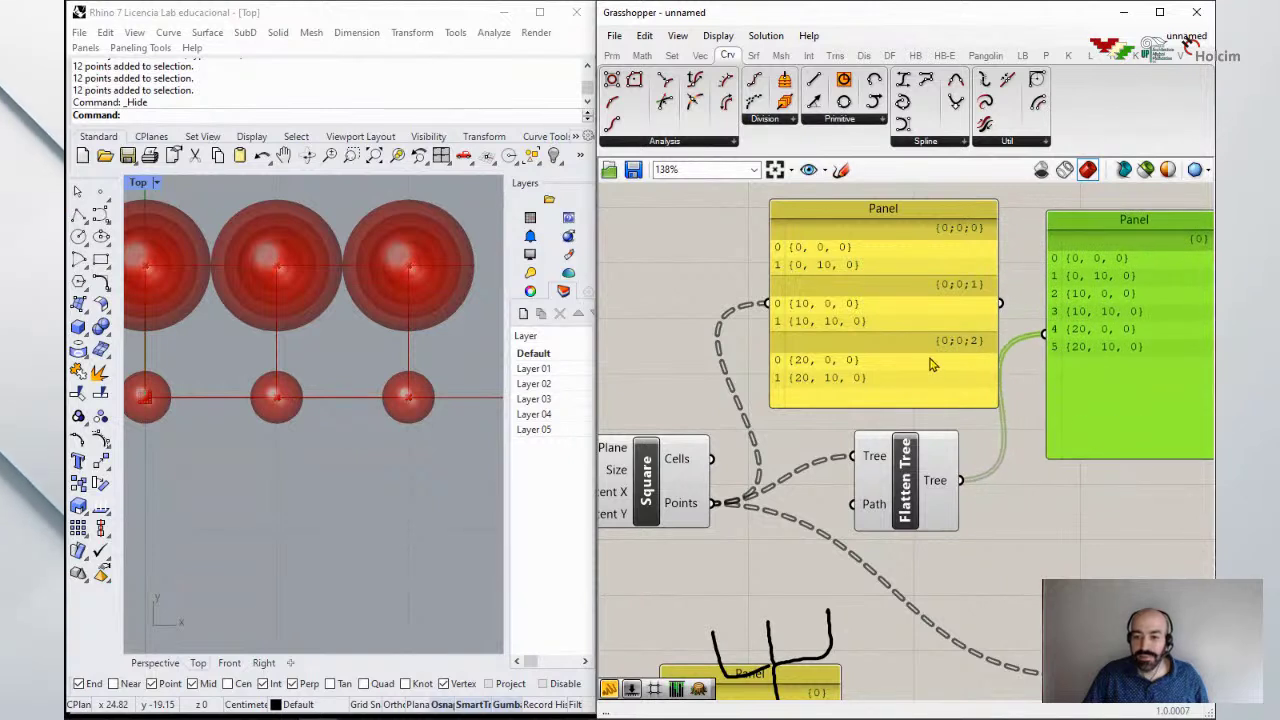
drag(920, 348, 898, 342)
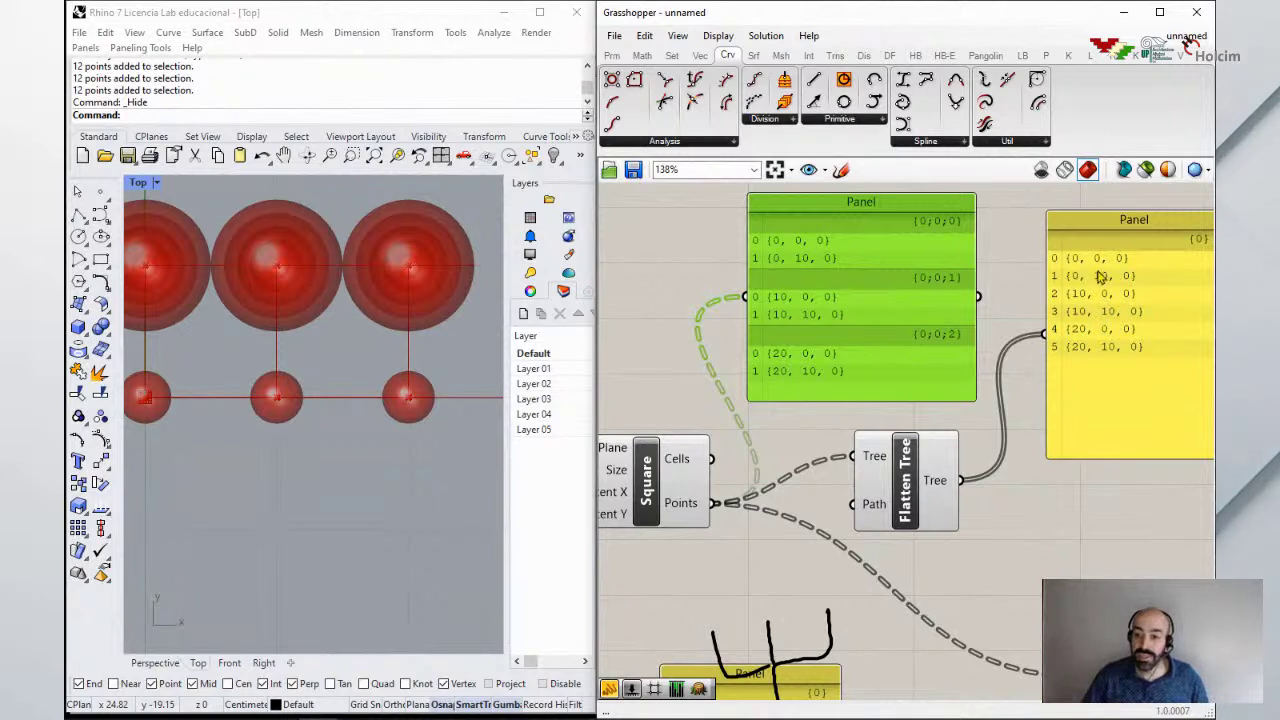
drag(1110, 262, 1098, 260)
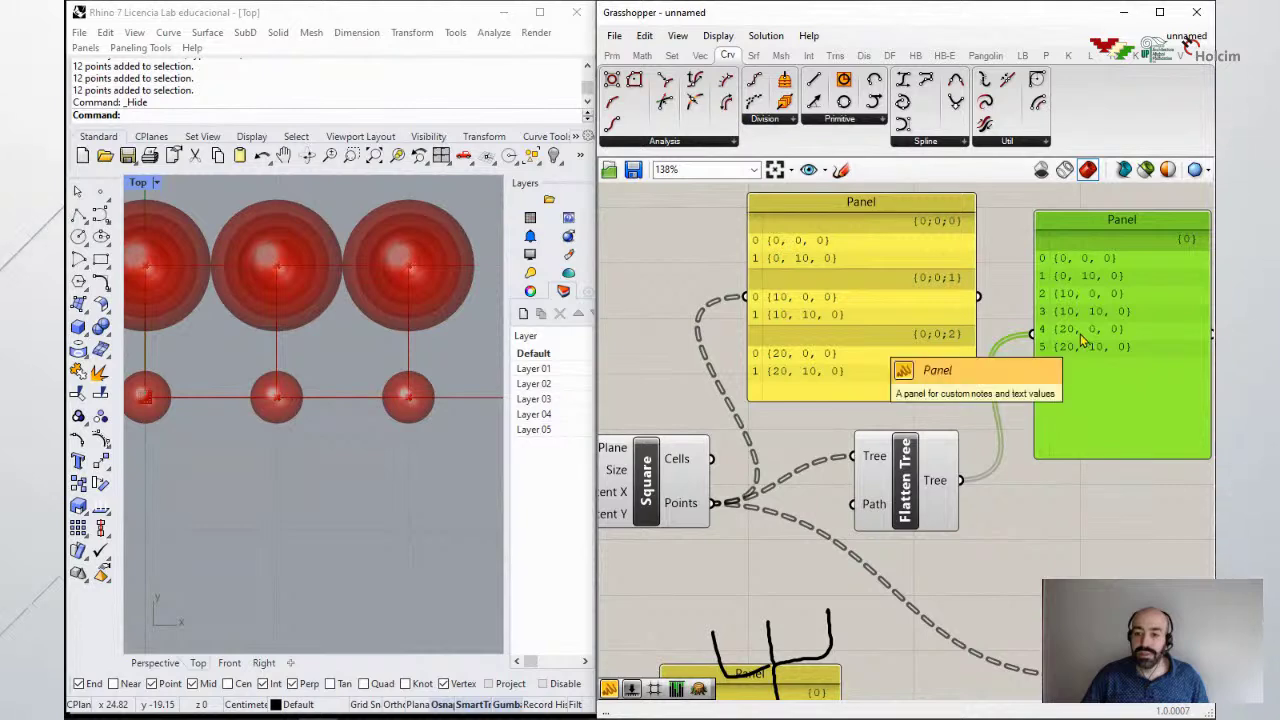
Step: Move the flattened points panel next to Flatten Tree and place the radius panel directly below it for comparison
scroll(1080, 340, down, 2)
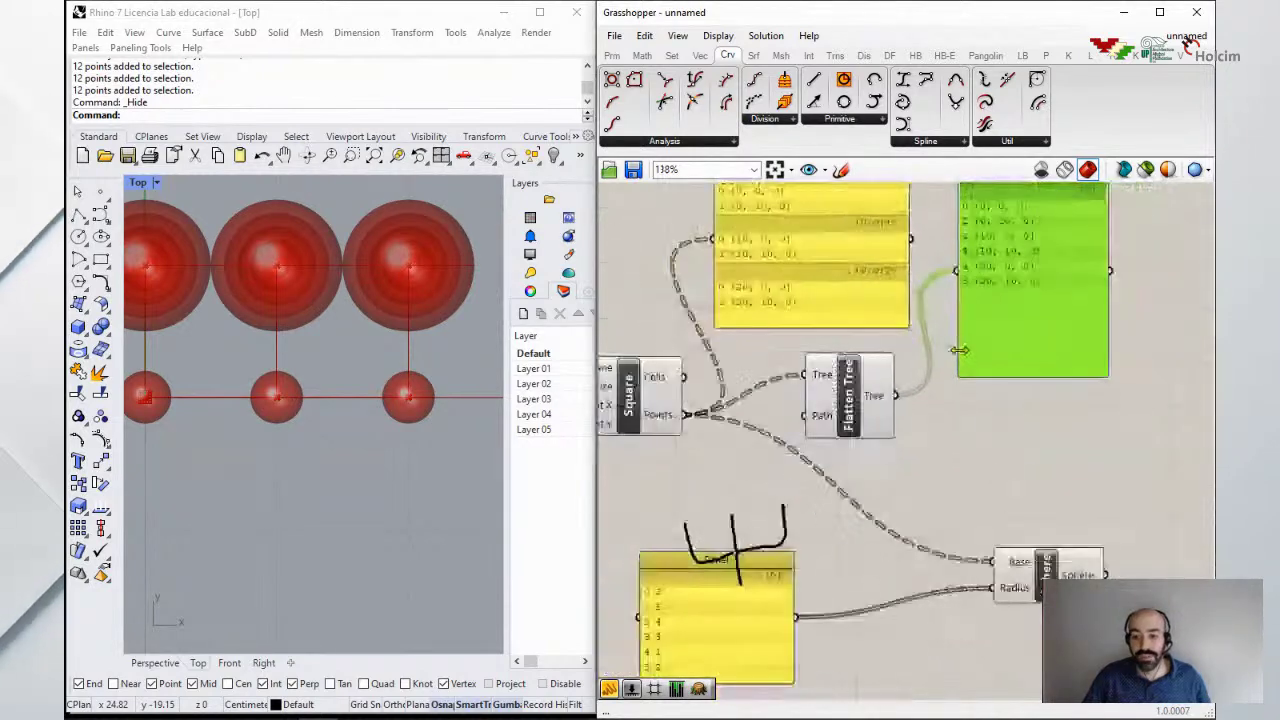
drag(1007, 227, 983, 345)
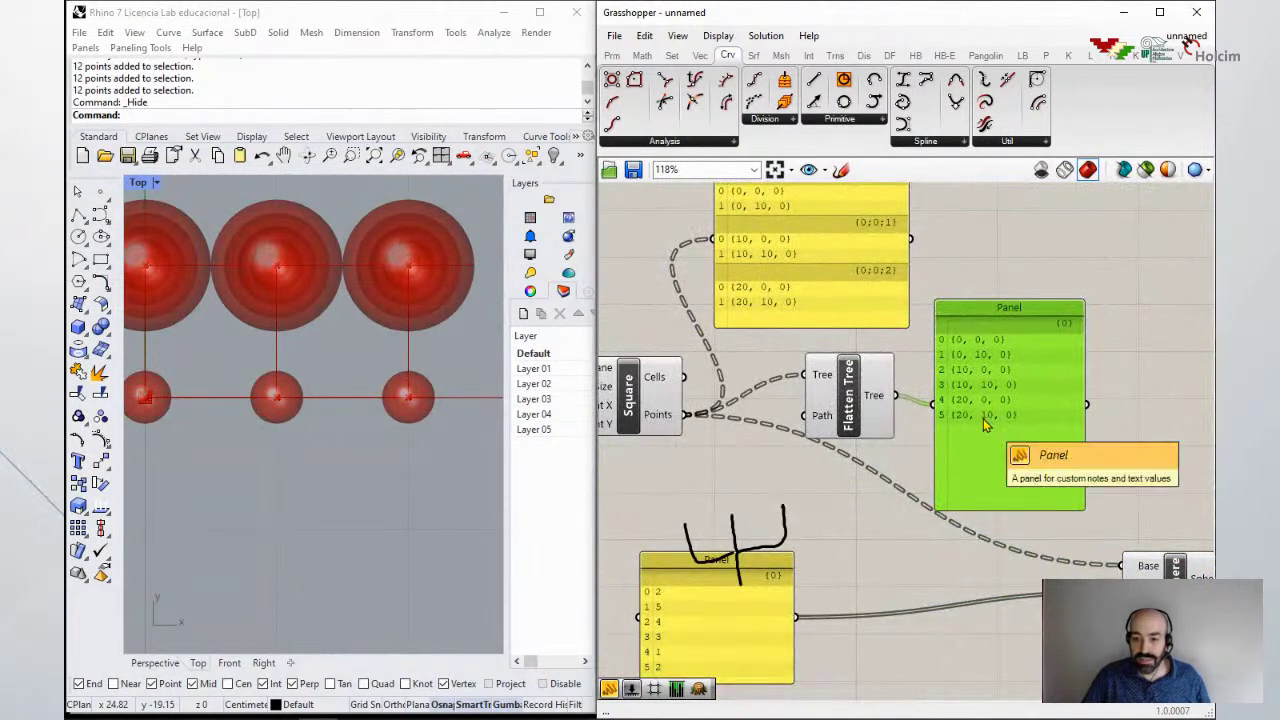
drag(761, 625, 998, 618)
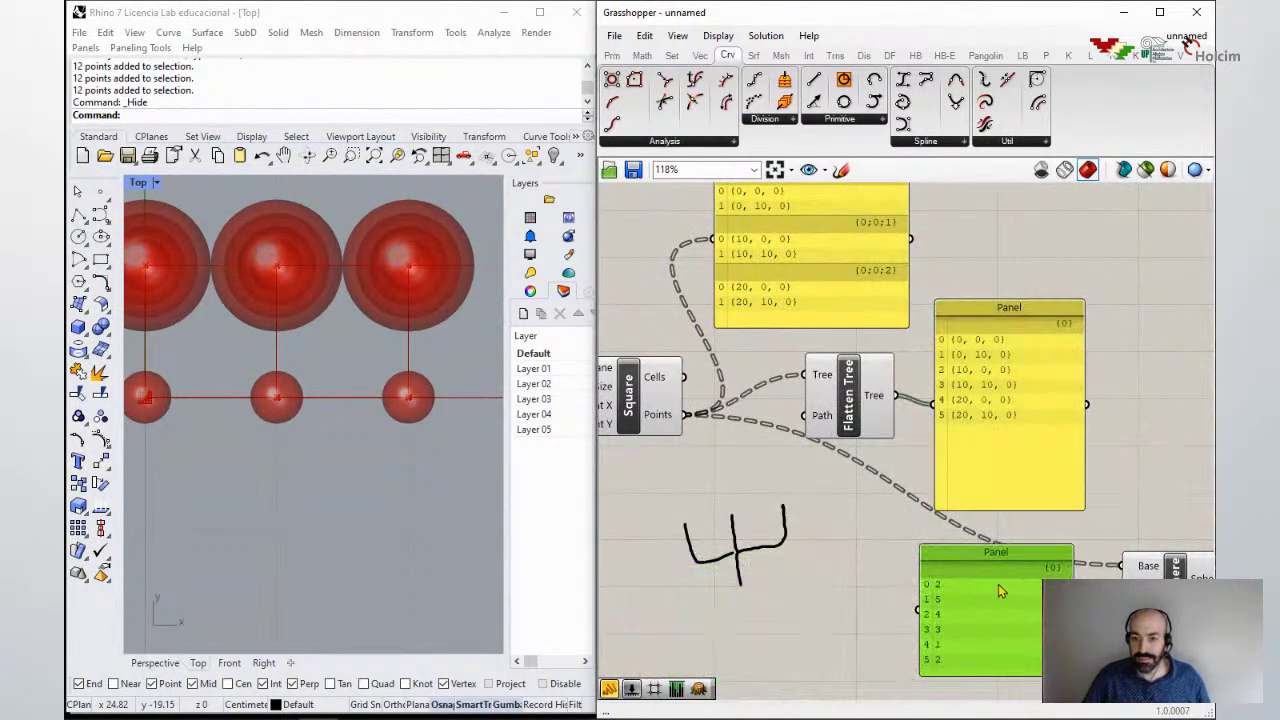
scroll(1003, 604, up, 2)
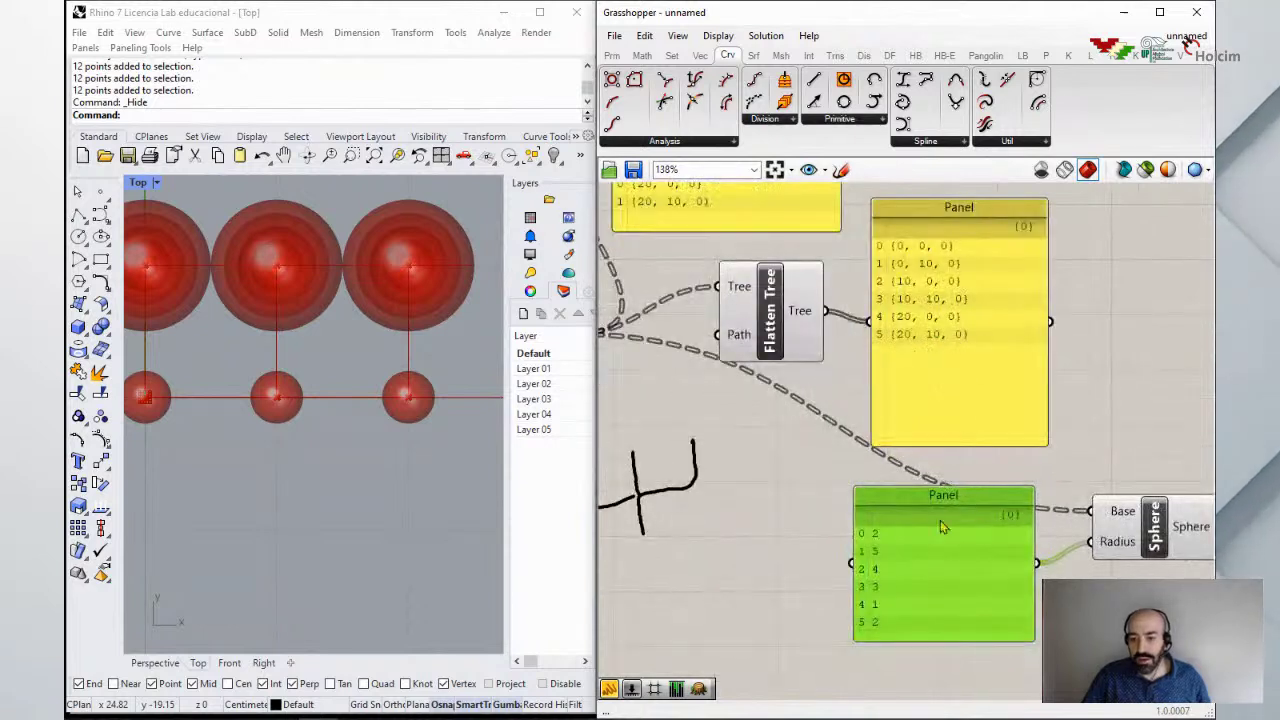
drag(972, 561, 972, 577)
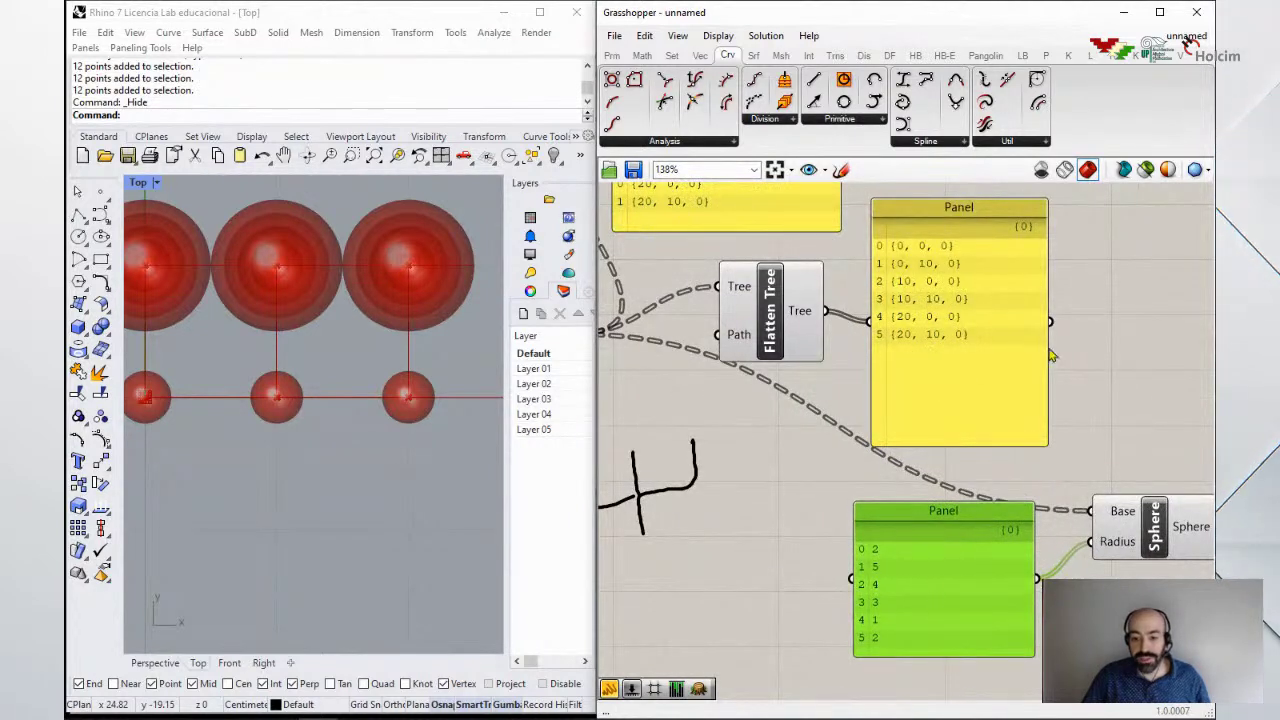
Step: Replace the branched points at the Sphere's Base input with the flattened points, wired directly from Flatten Tree's Tree output
drag(1085, 452, 1090, 511)
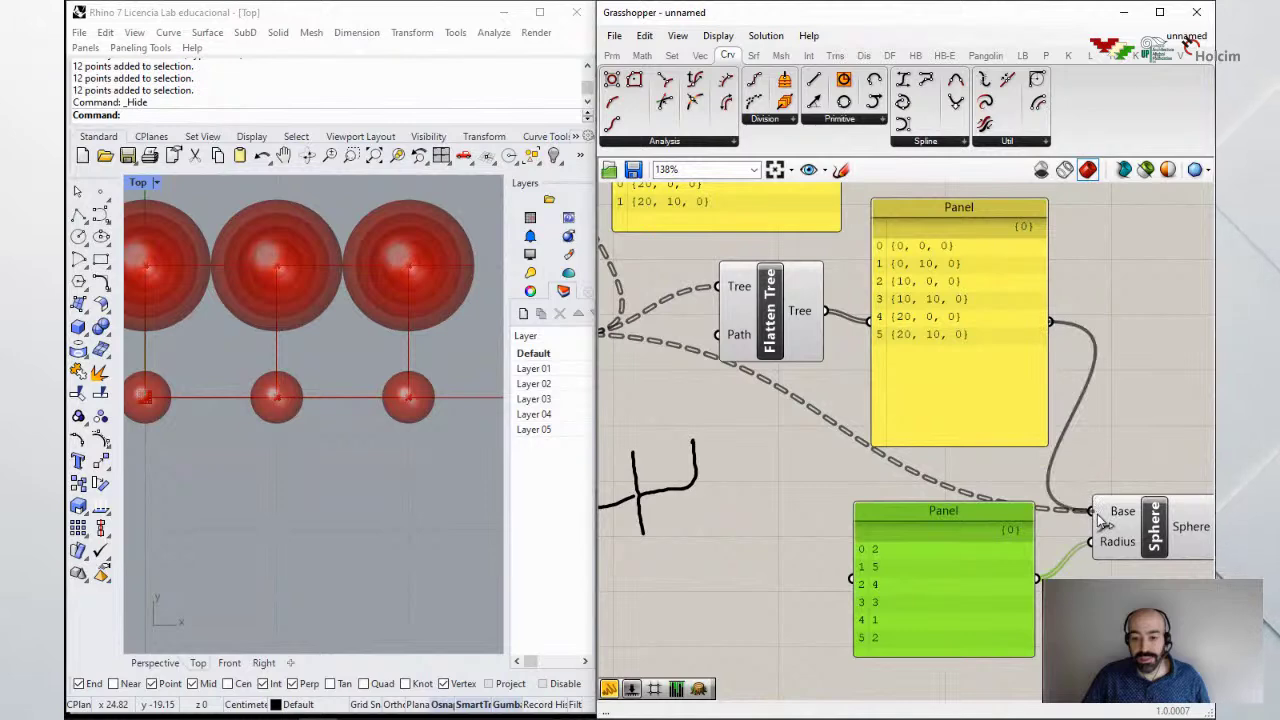
drag(975, 415, 976, 385)
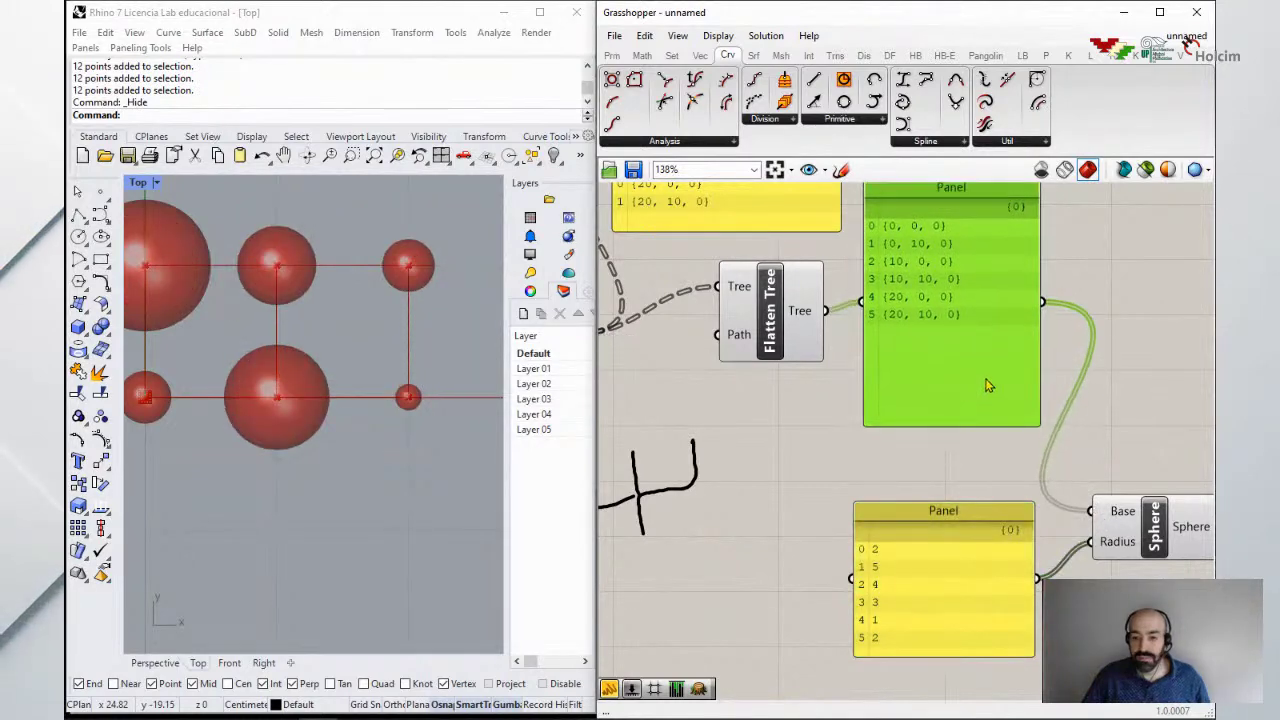
drag(883, 393, 762, 410)
drag(937, 392, 971, 363)
drag(781, 390, 820, 374)
right_drag(820, 374, 908, 389)
scroll(908, 390, down, 2)
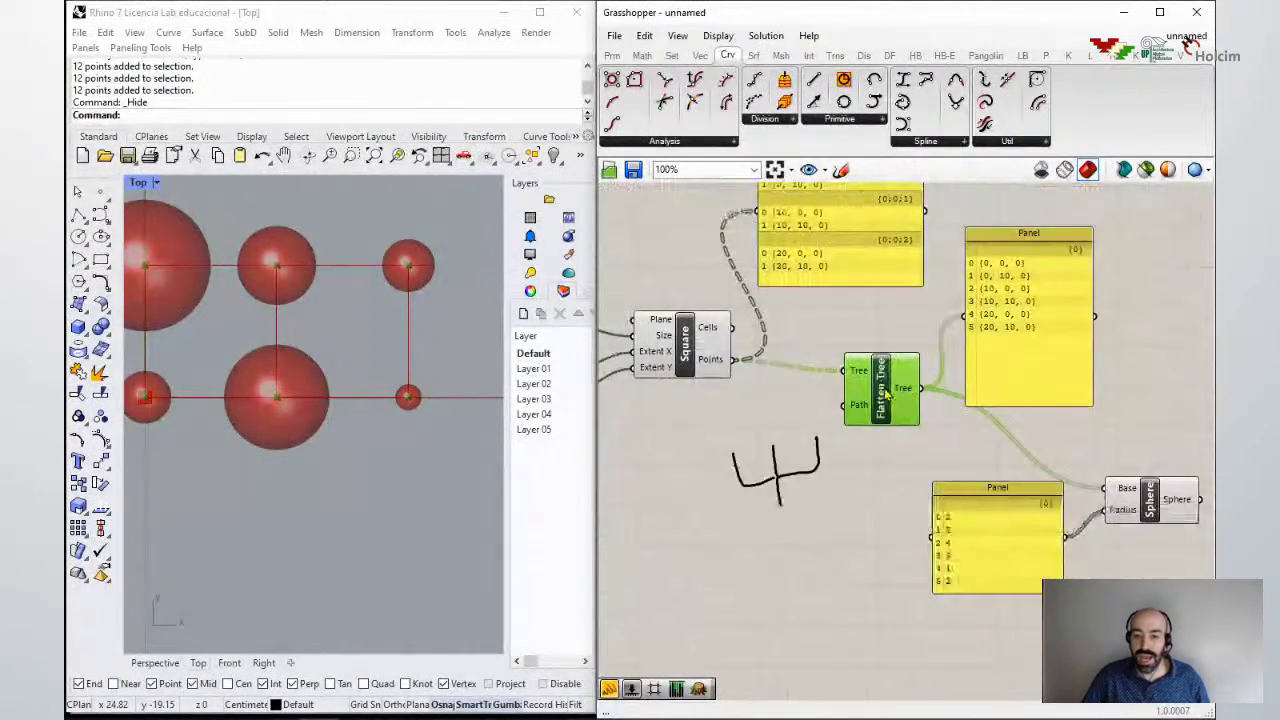
Step: Highlight the Sphere component's spheres in the Top viewport and lower the flattened points panel slightly towards the radius panel
click(1168, 514)
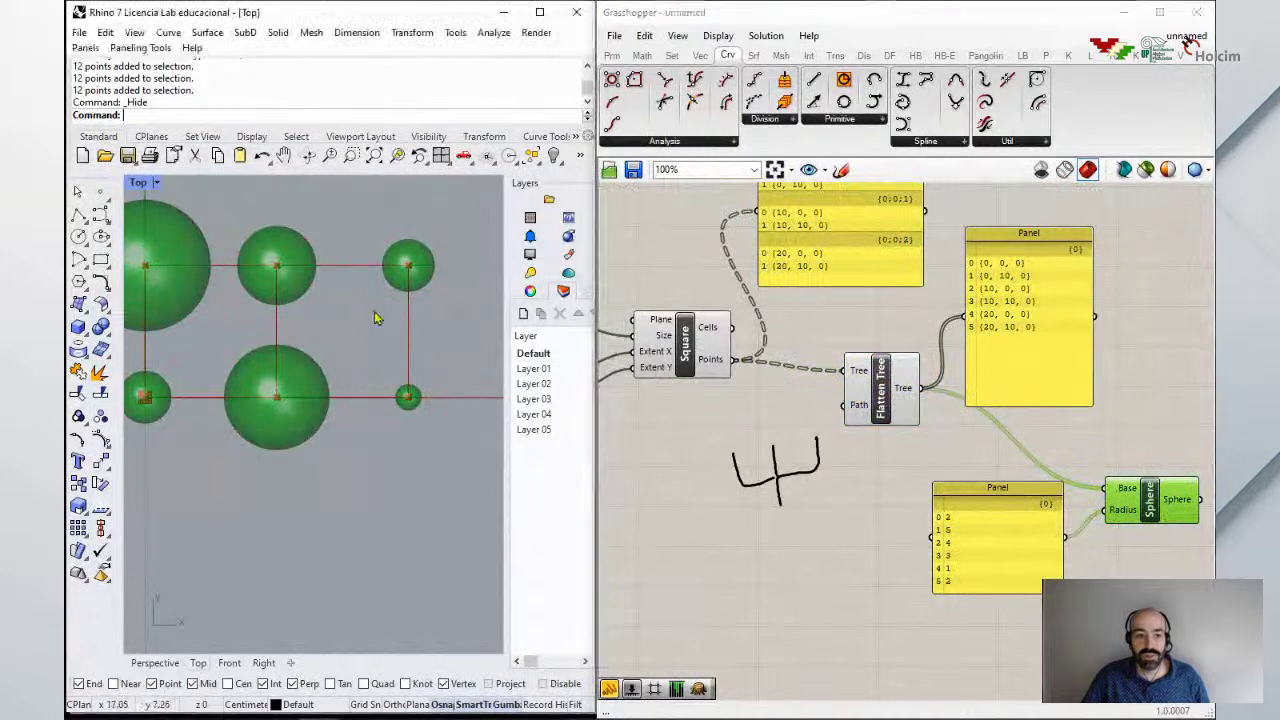
right_drag(374, 317, 422, 338)
drag(995, 272, 995, 290)
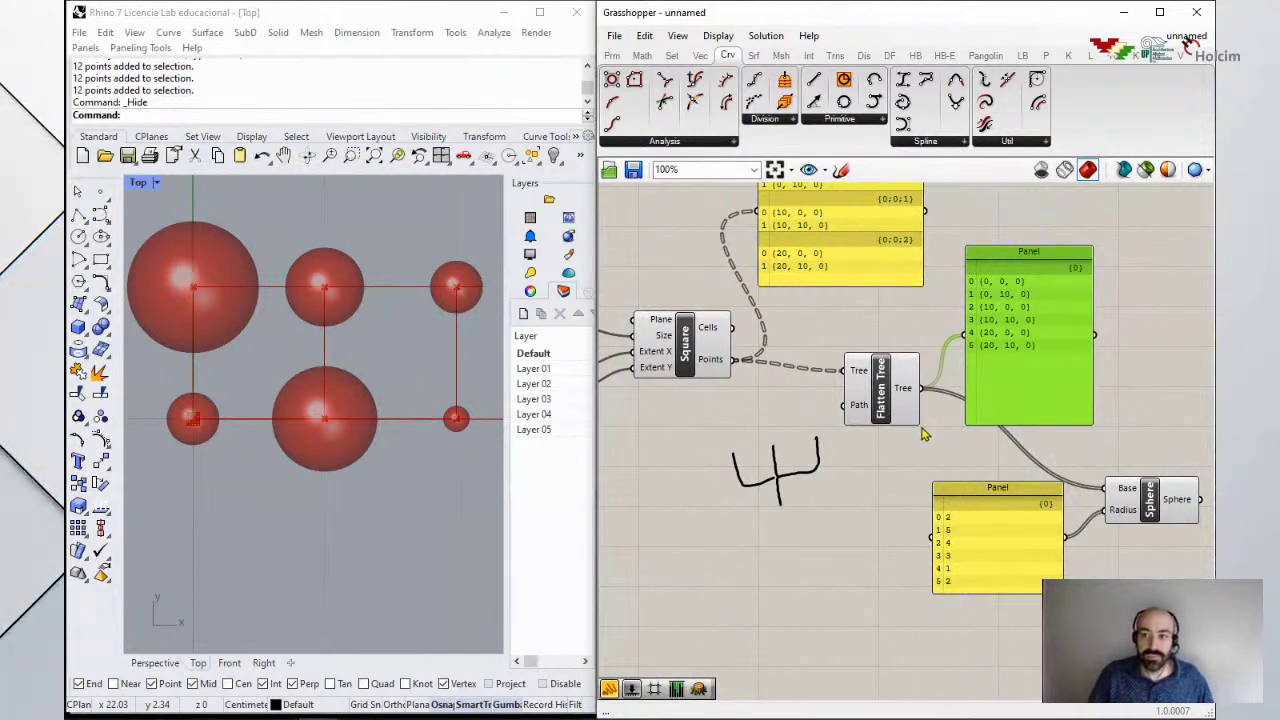
Step: Switch to the PDDF-module2b-table definition and bring its polygon grid into view in the Top viewport alongside the Square component's Points output
mouse_move(1151, 47)
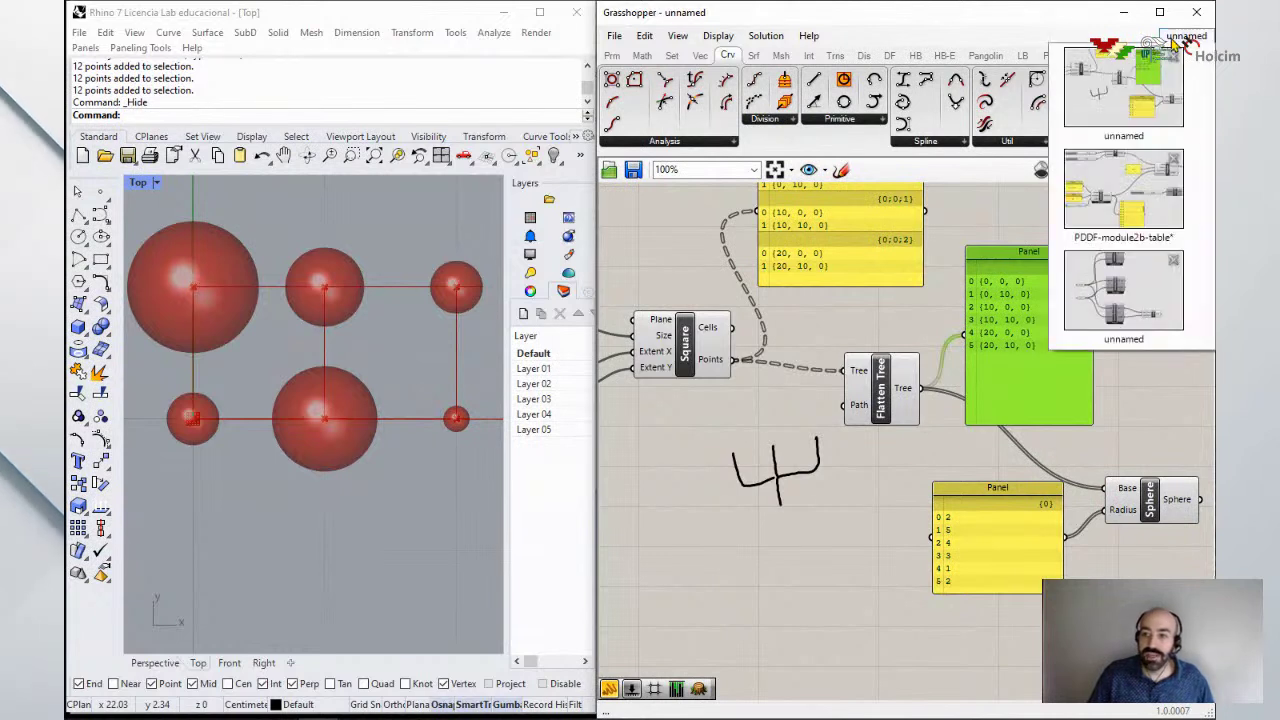
click(1120, 195)
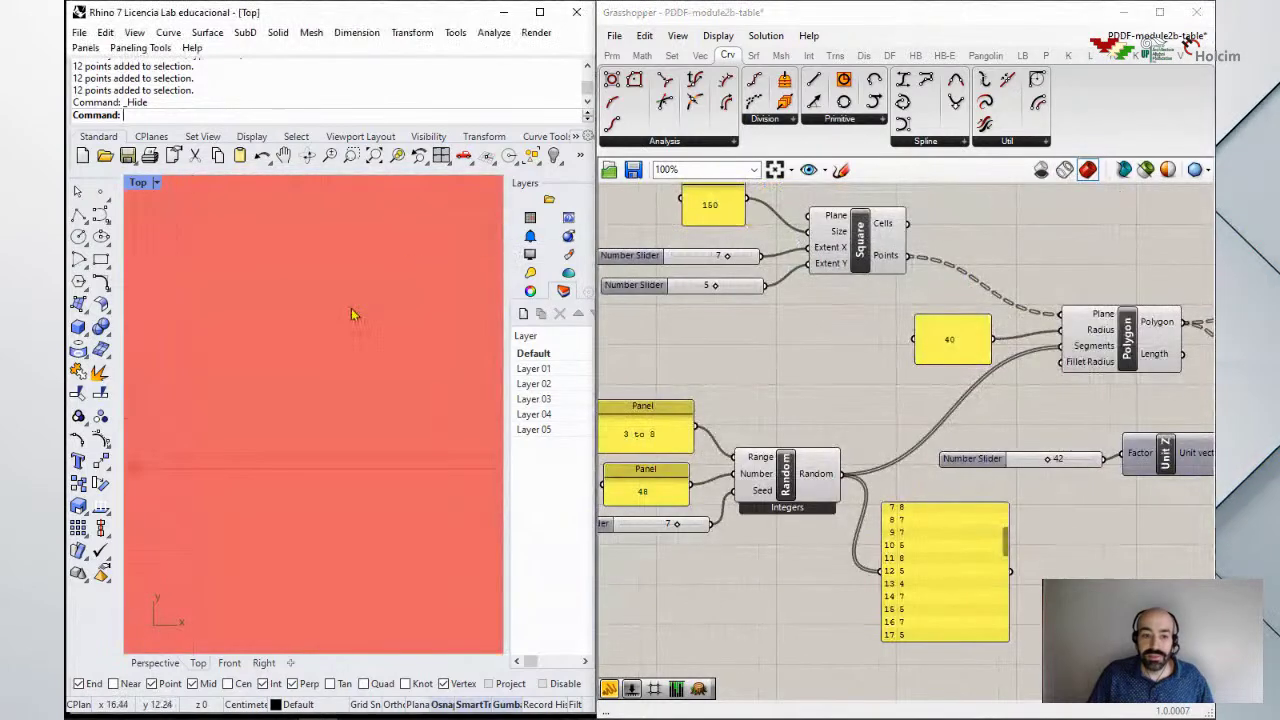
scroll(351, 310, down, 8)
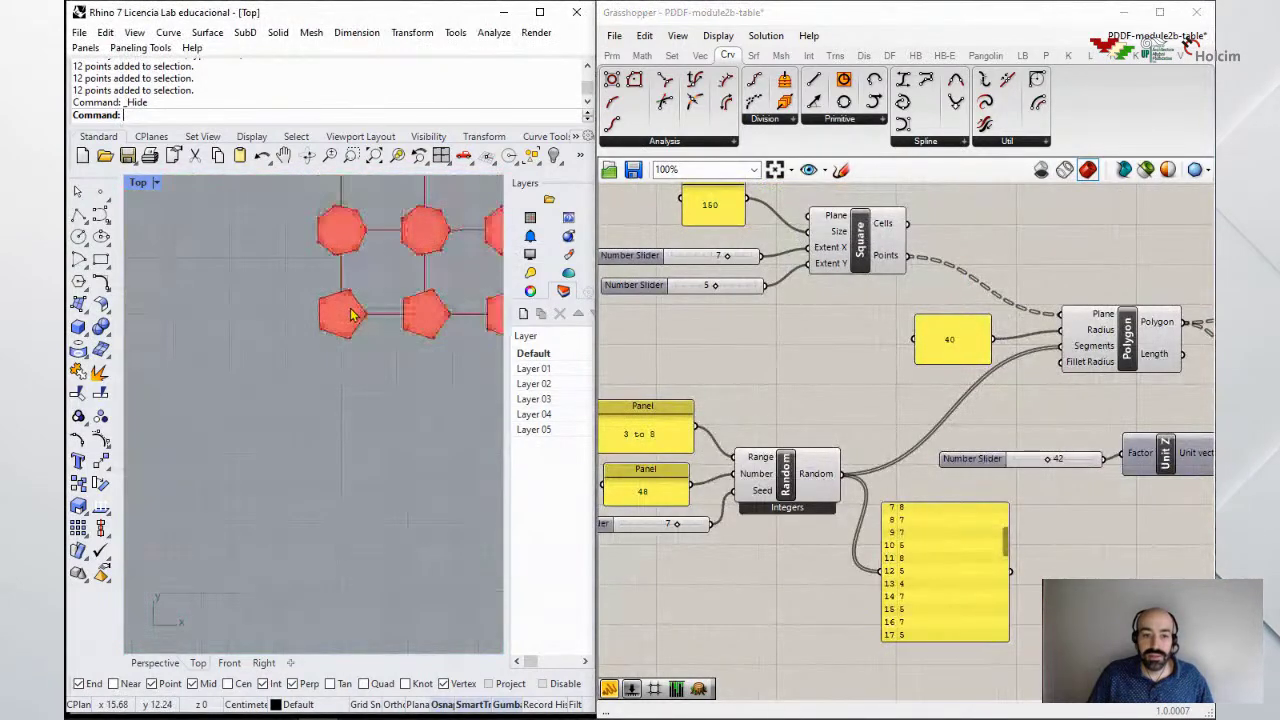
scroll(351, 315, down, 4)
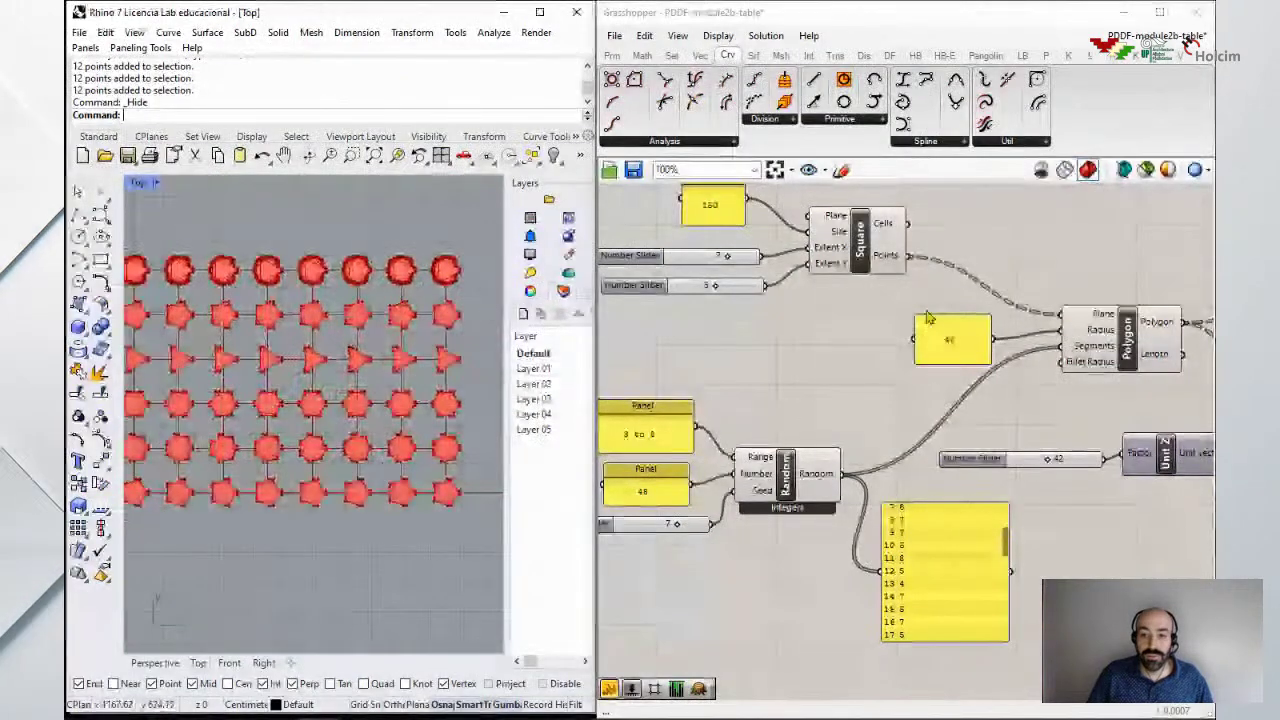
scroll(880, 263, up, 3)
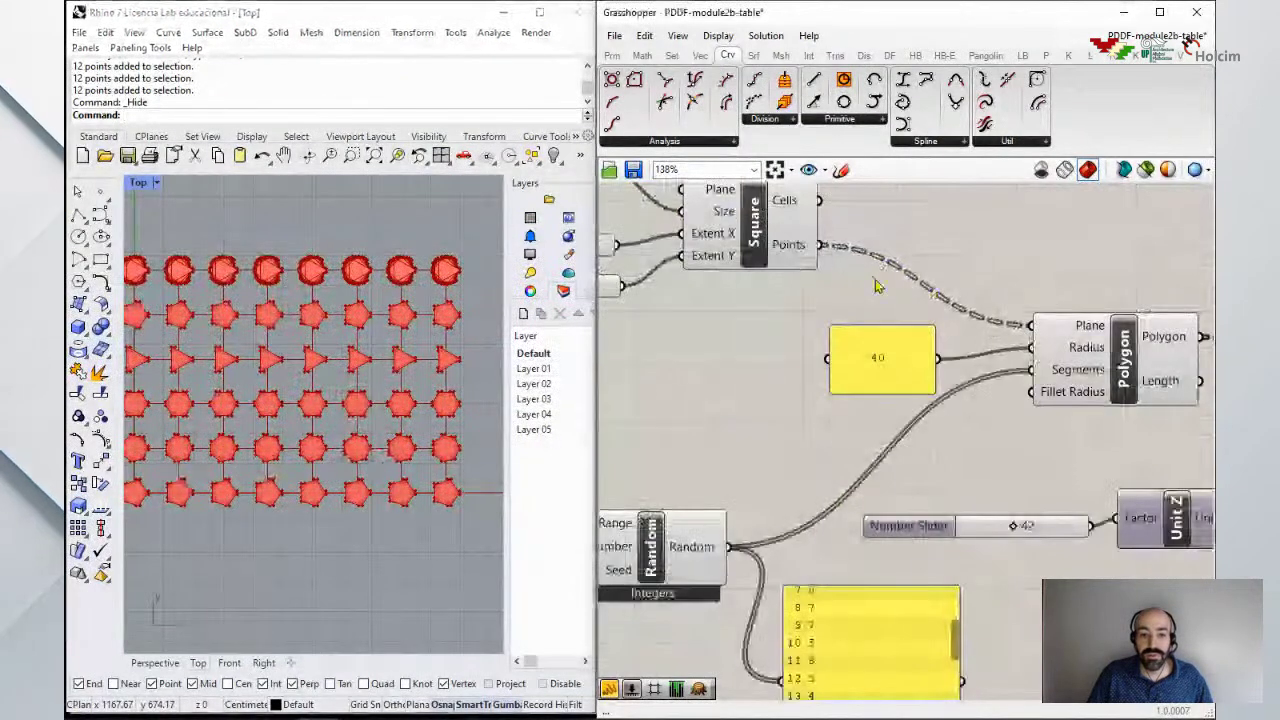
right_drag(876, 274, 906, 291)
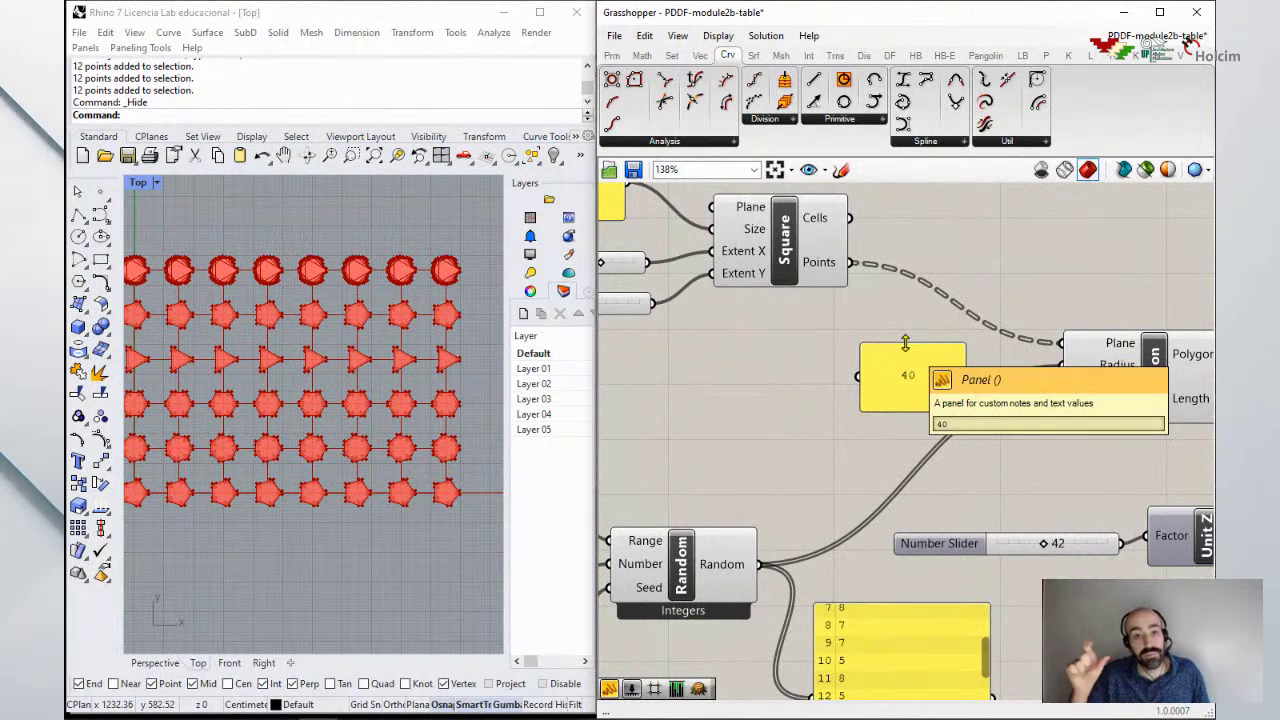
Step: Flatten the Square component's Points output that feeds the Polygon's Plane input
click(820, 266)
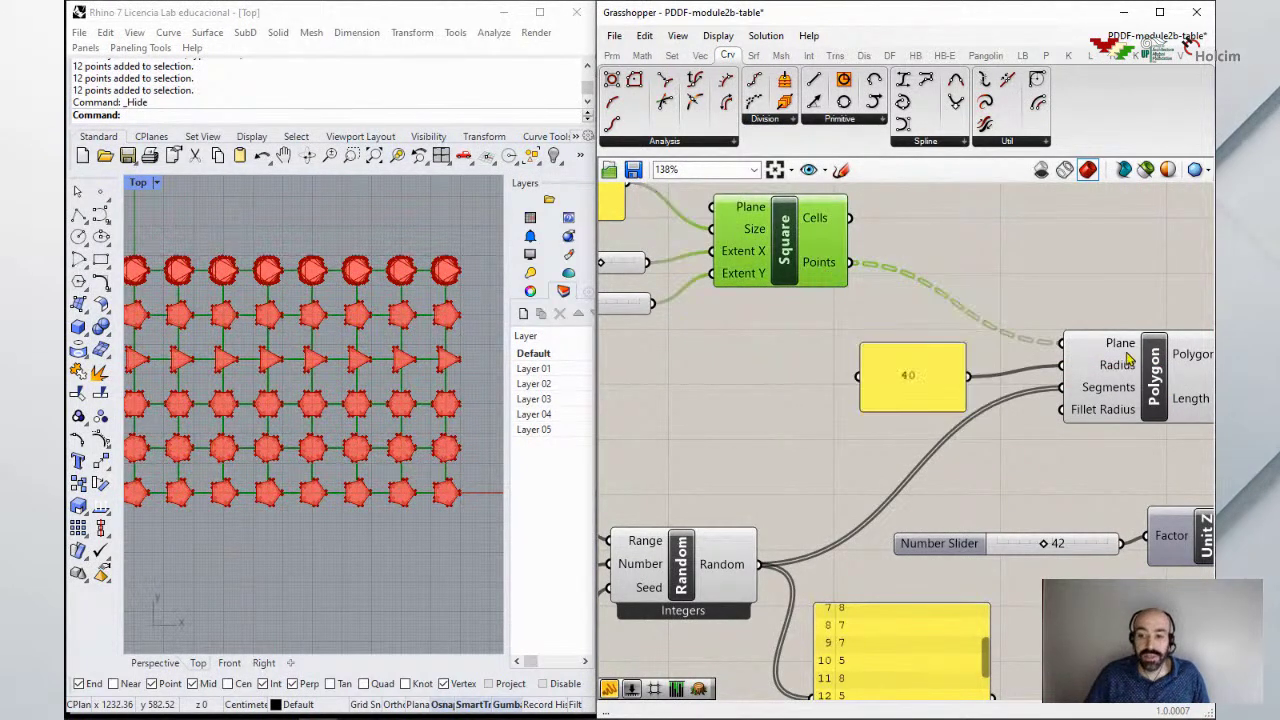
click(1131, 362)
click(826, 263)
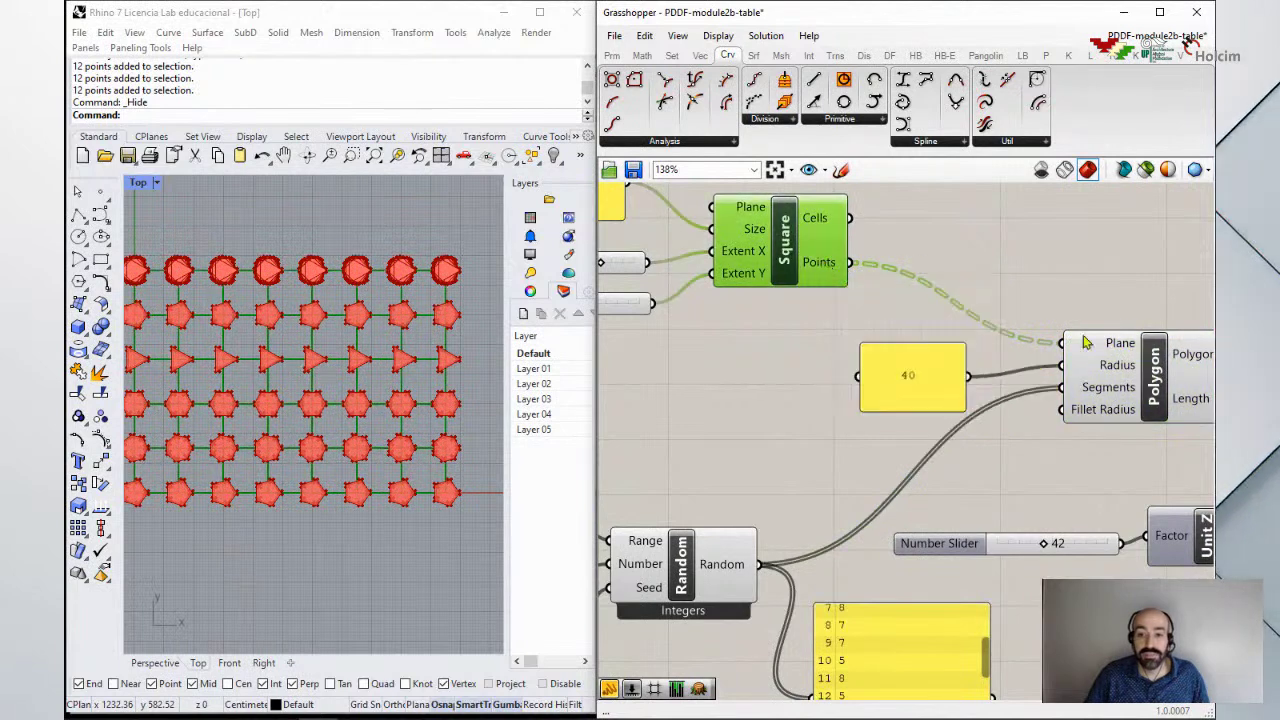
right_click(814, 266)
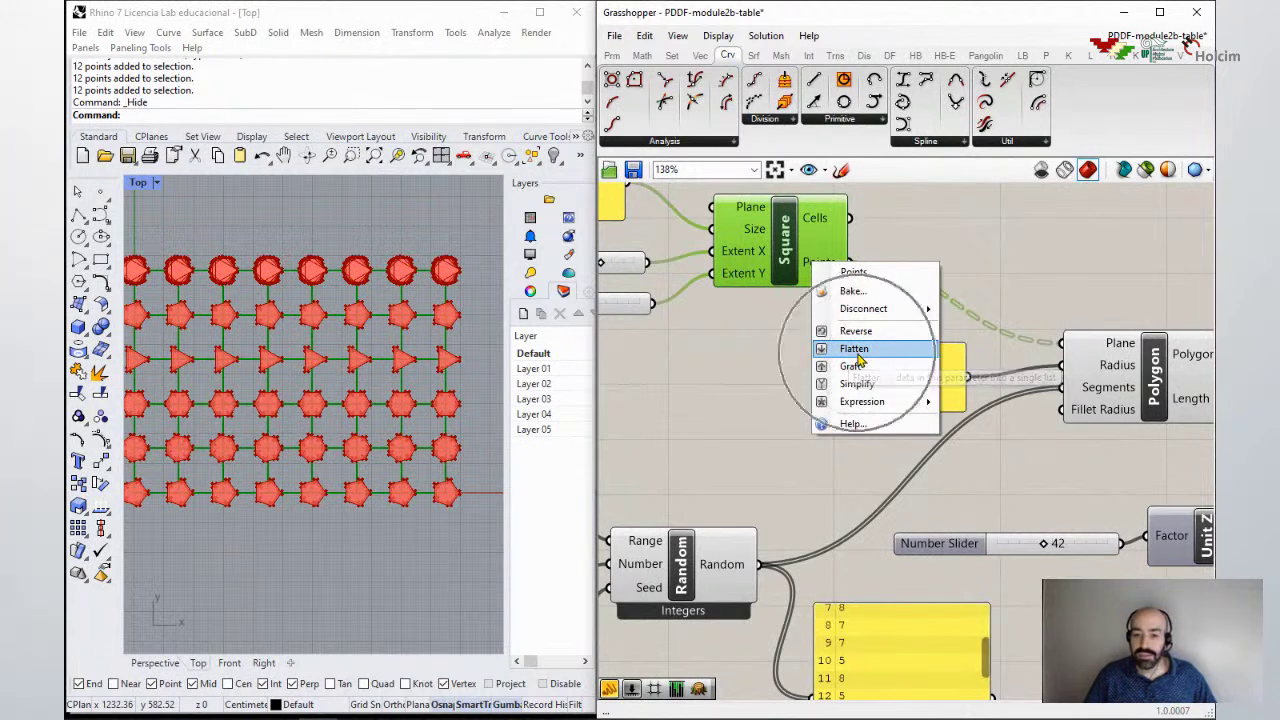
key(ctrl)
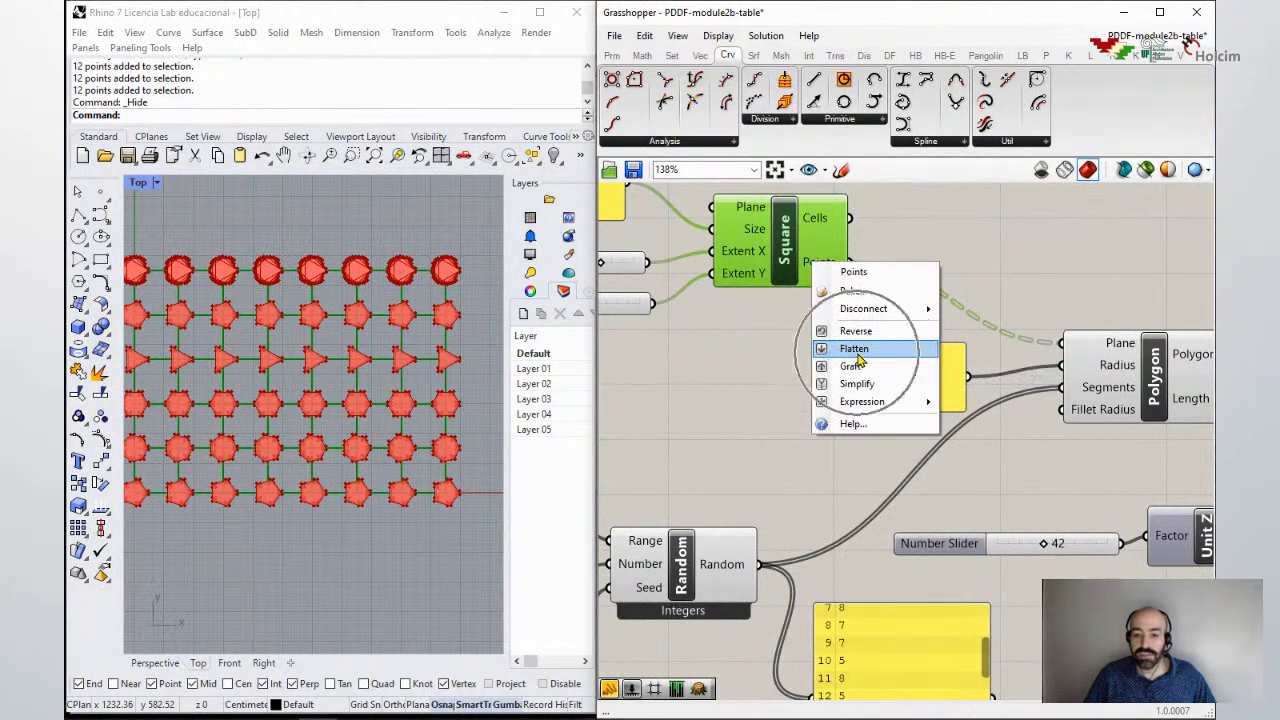
click(858, 354)
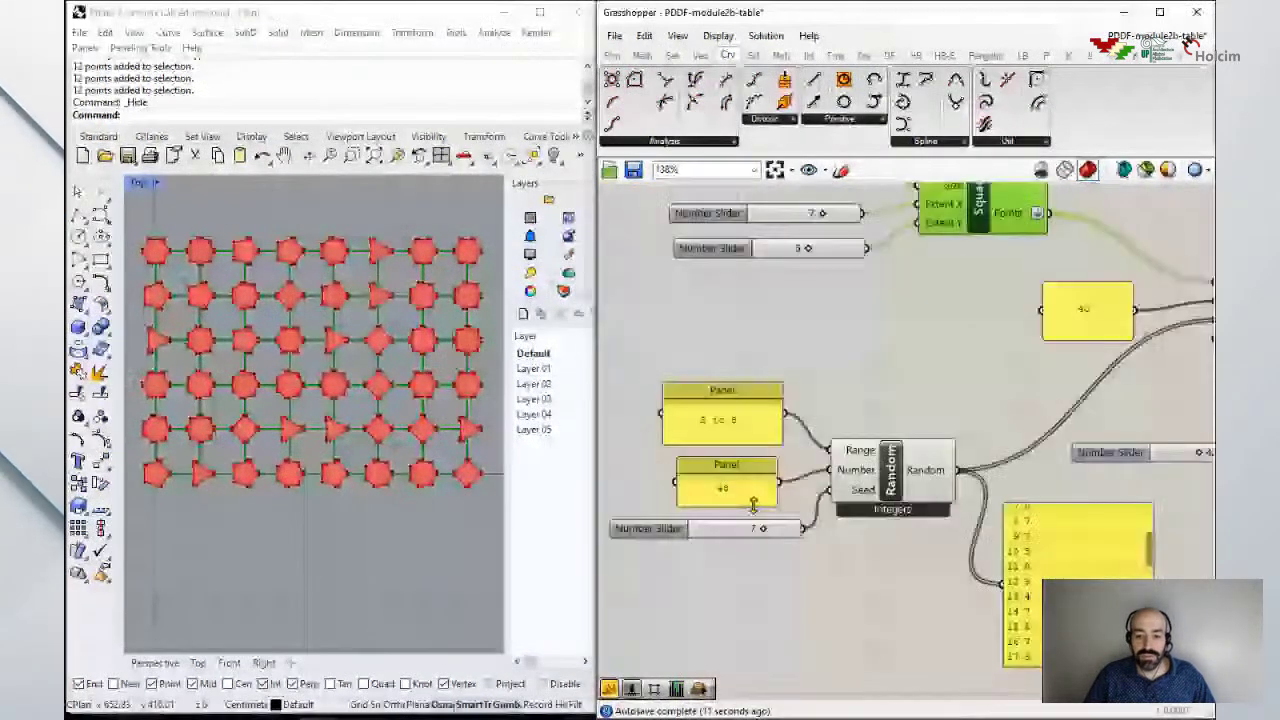
Step: Set the Random component's seed slider to 6 and its Number panel to 20
scroll(753, 505, up, 1)
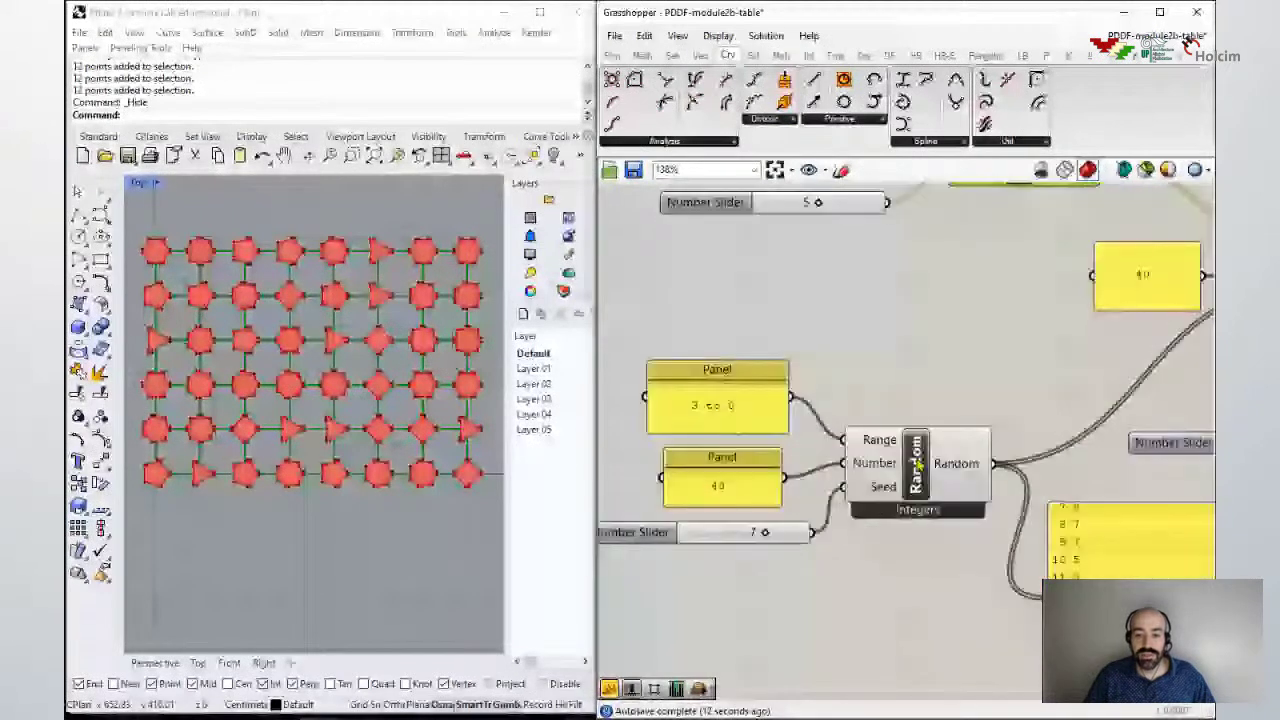
drag(761, 537, 720, 535)
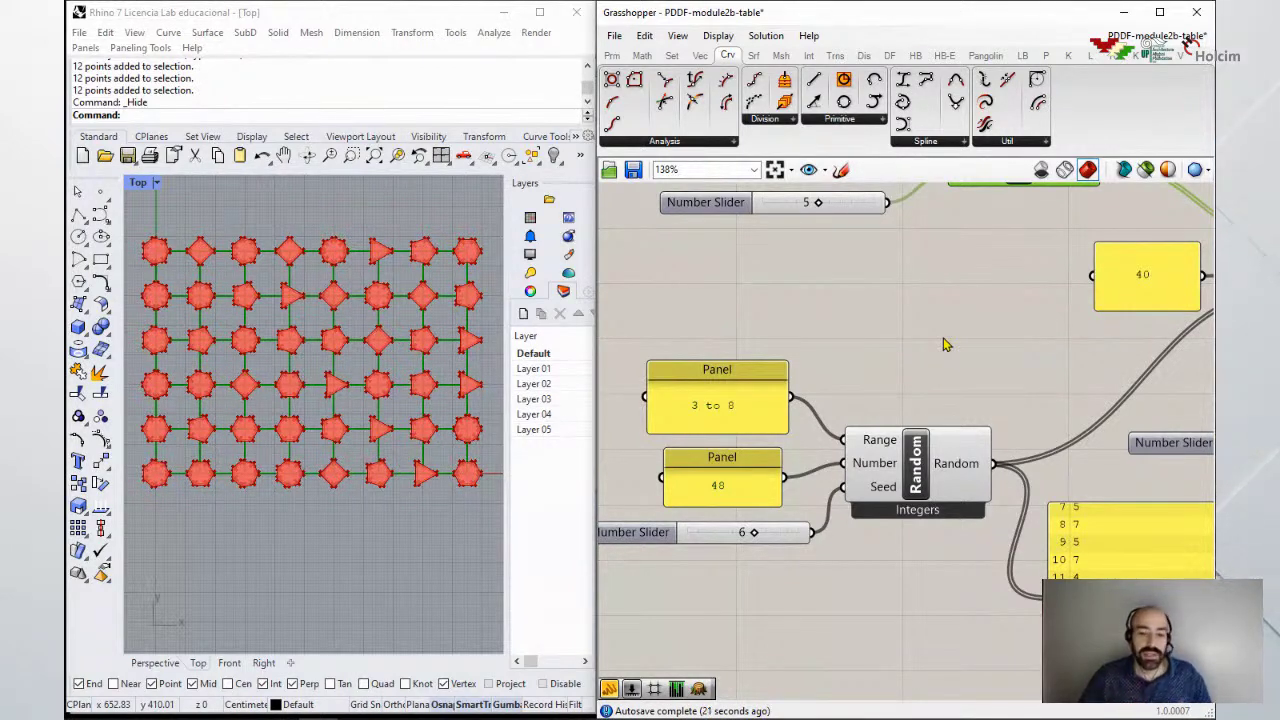
right_drag(848, 437, 860, 383)
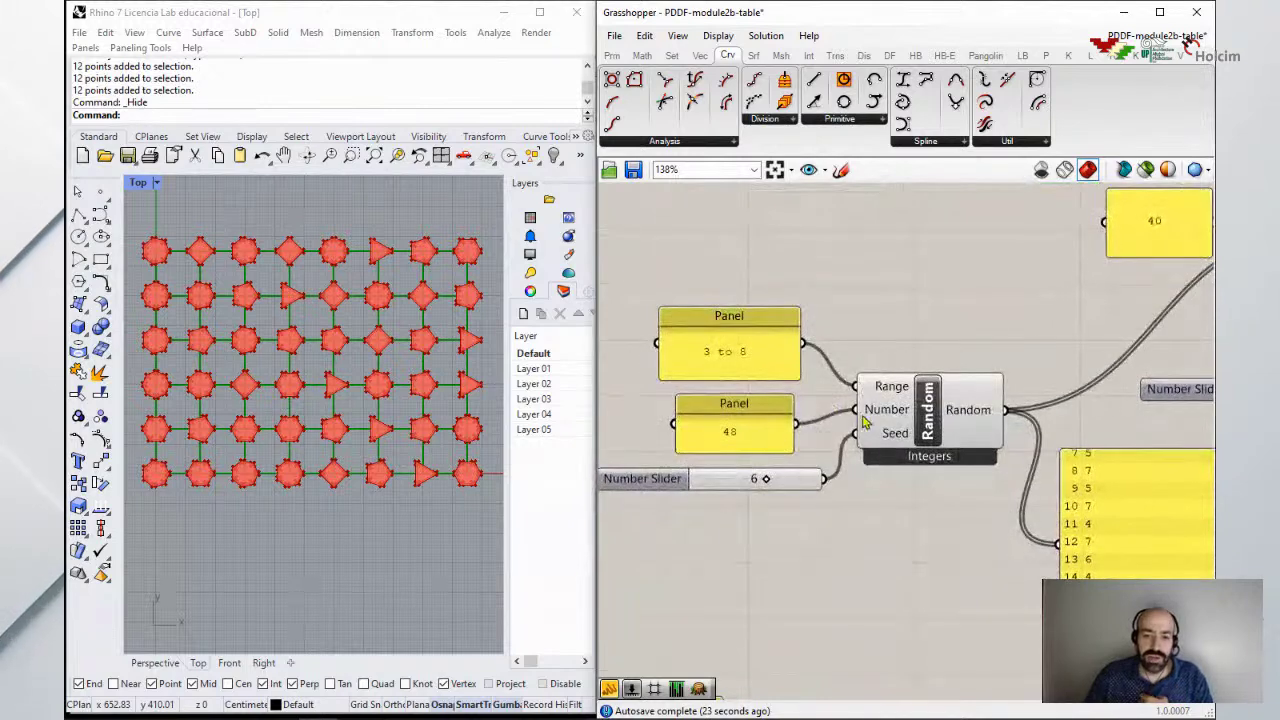
double_click(738, 431)
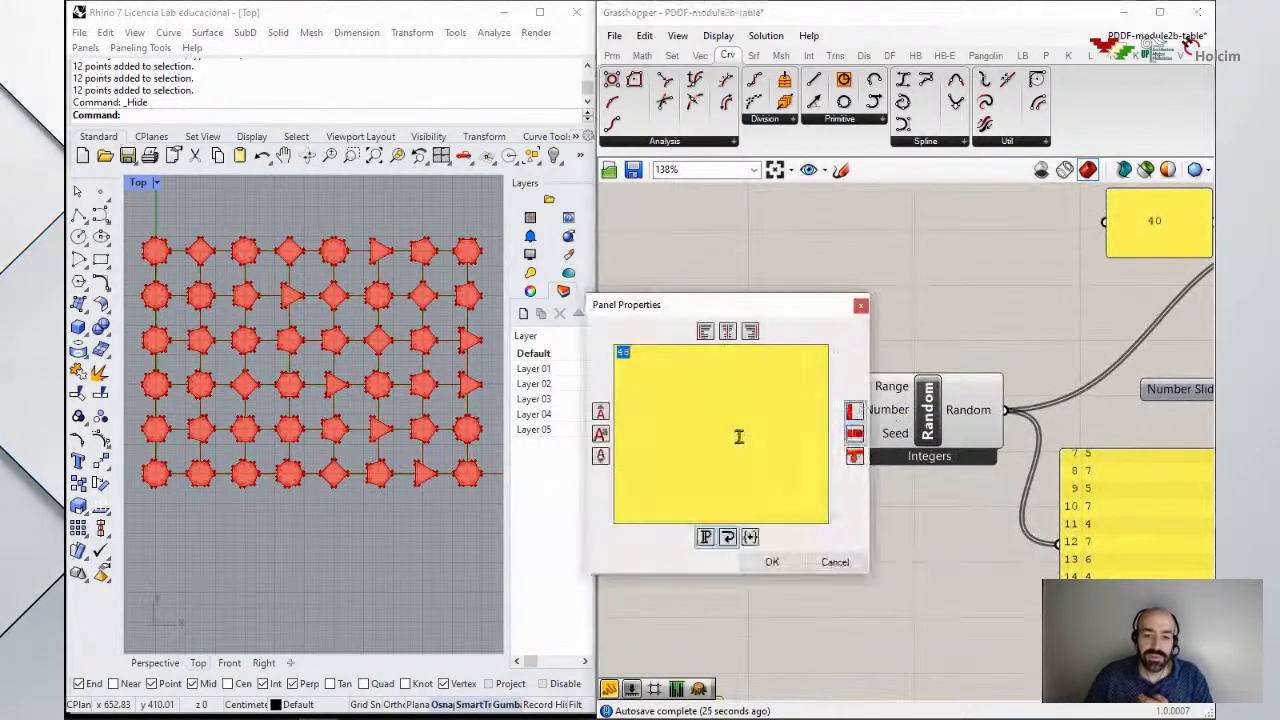
text(2)
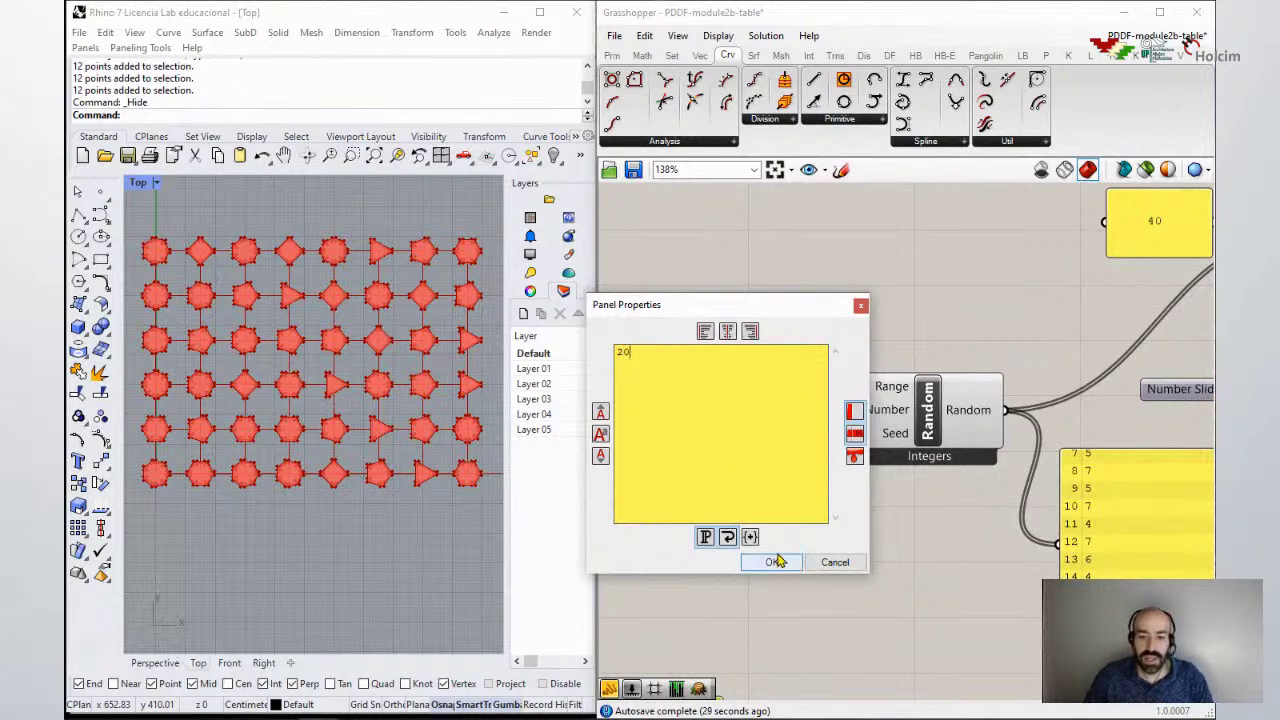
click(777, 562)
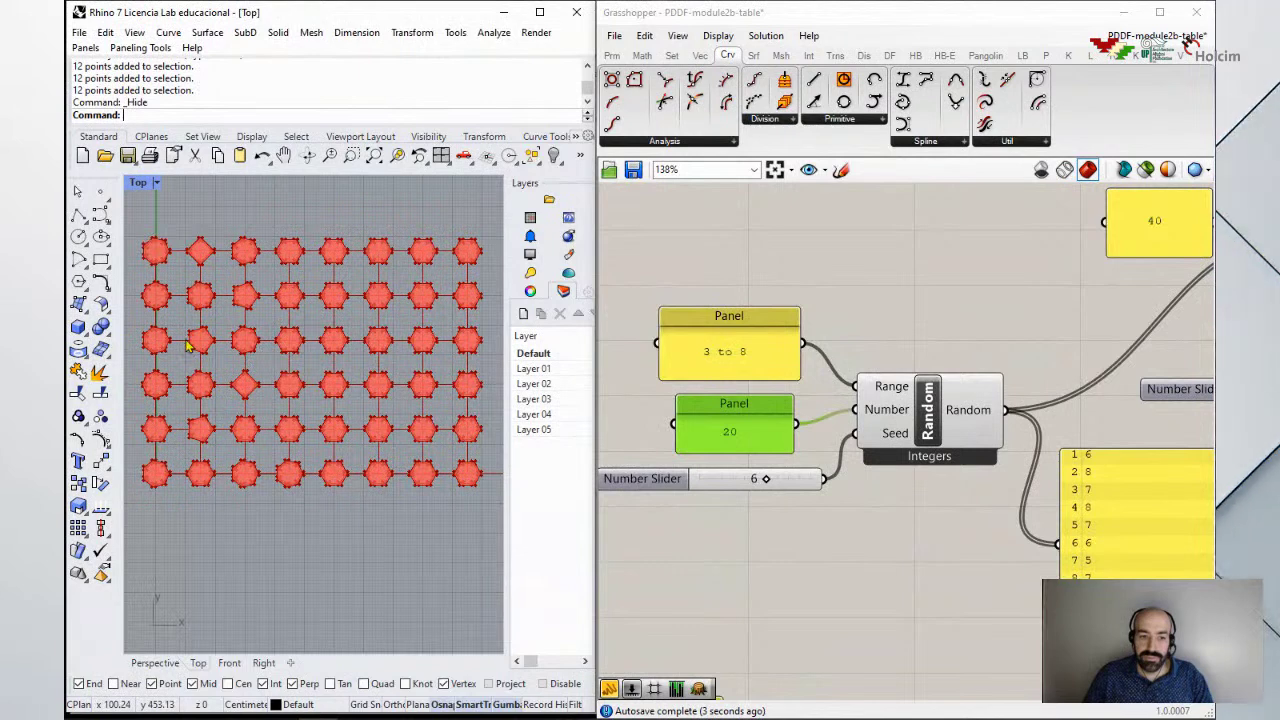
Step: Examine the number of sides of the polygons across the Top viewport and the flattened points at Square's Points output
scroll(190, 345, up, 3)
right_drag(401, 445, 216, 418)
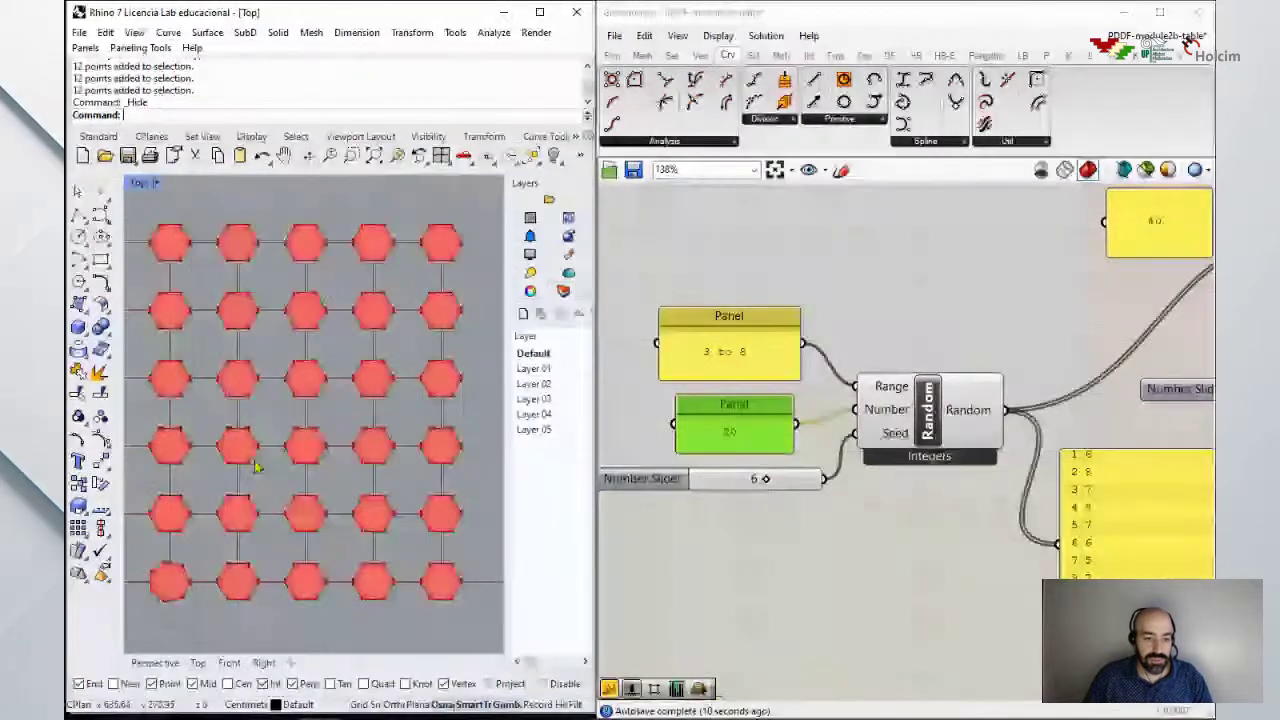
right_drag(191, 516, 277, 506)
right_drag(375, 375, 315, 377)
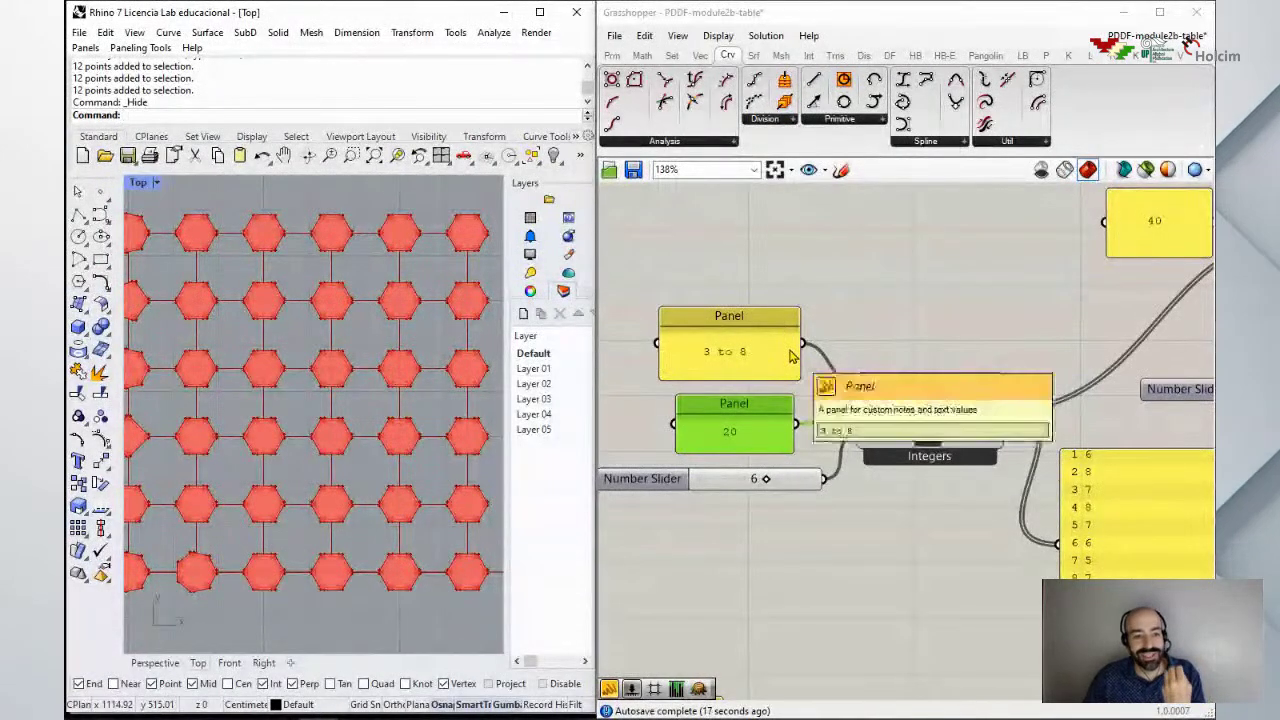
right_drag(886, 317, 900, 429)
scroll(900, 429, down, 2)
right_drag(1047, 368, 943, 383)
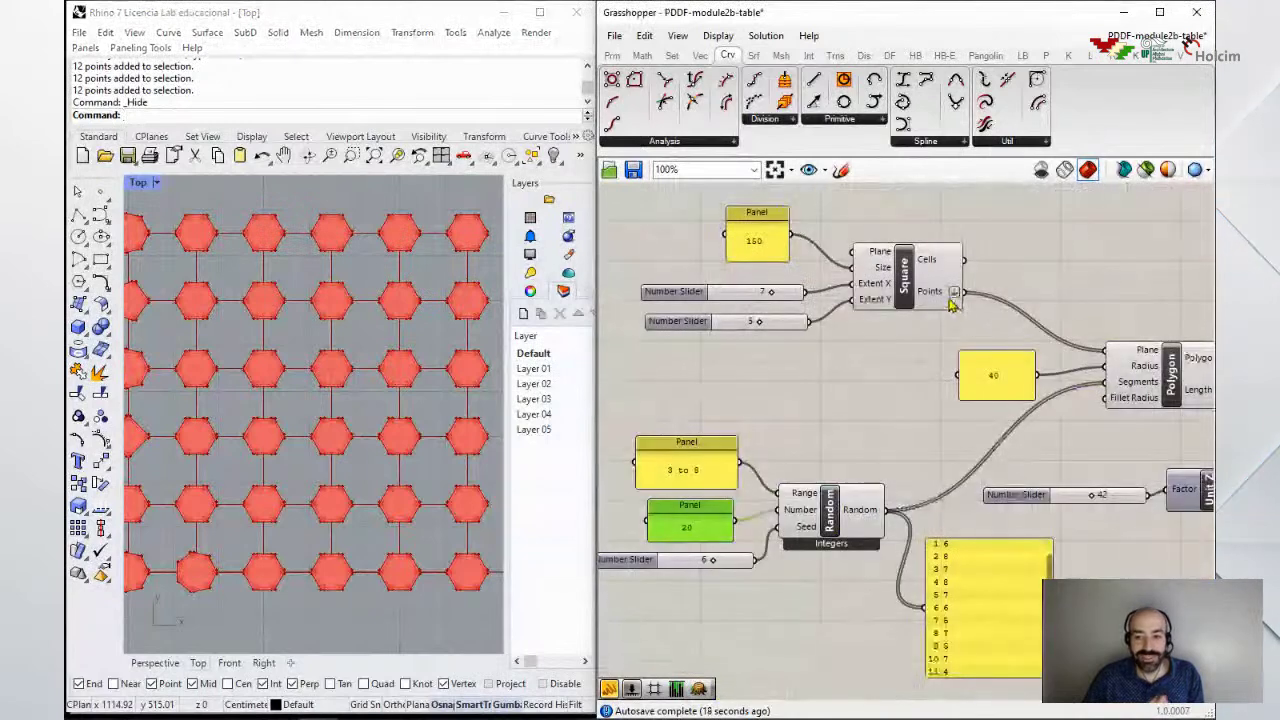
mouse_move(942, 300)
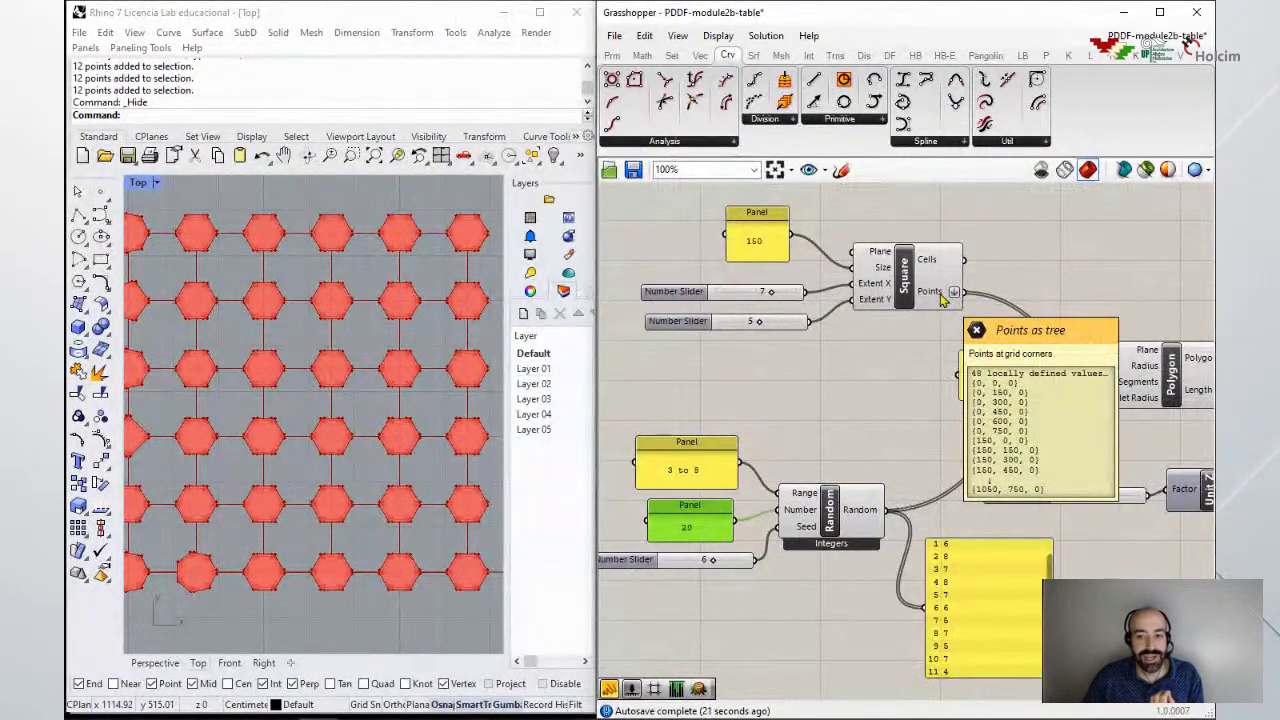
Step: Examine the end of the list in the panel connected to the Random component's output
scroll(875, 450, up, 4)
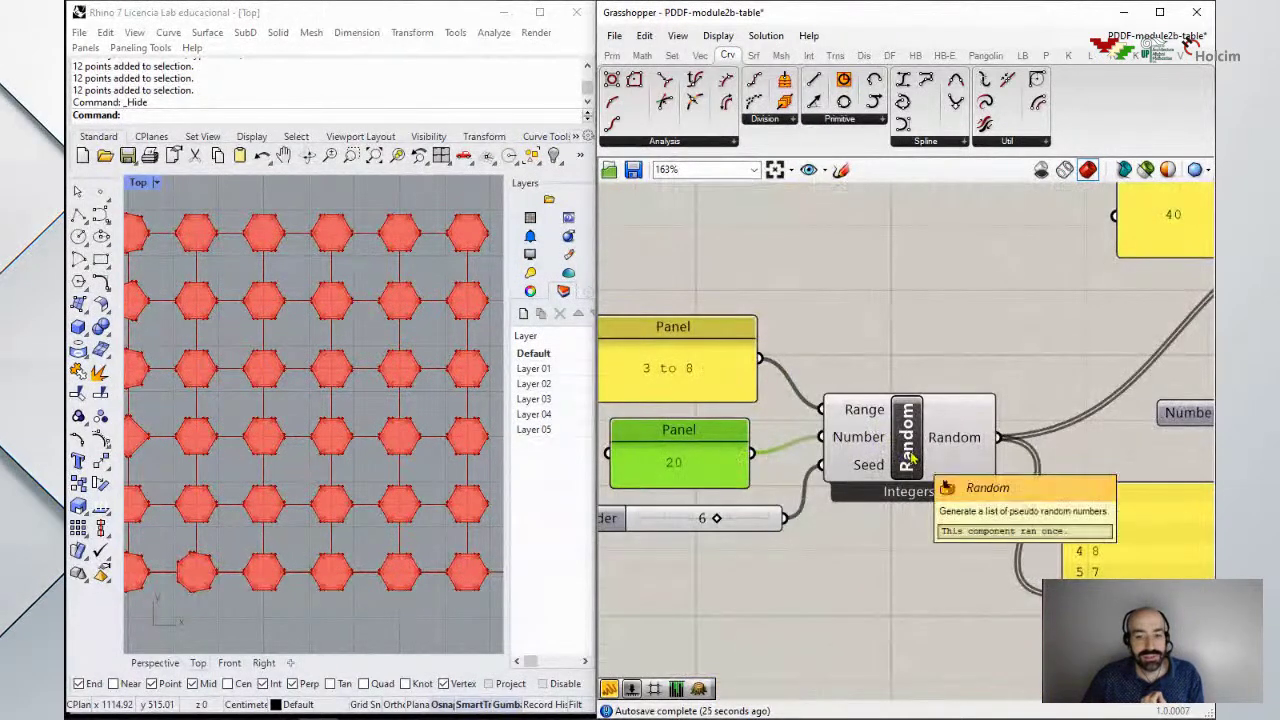
scroll(880, 447, down, 3)
right_drag(888, 440, 806, 384)
scroll(978, 567, down, 3)
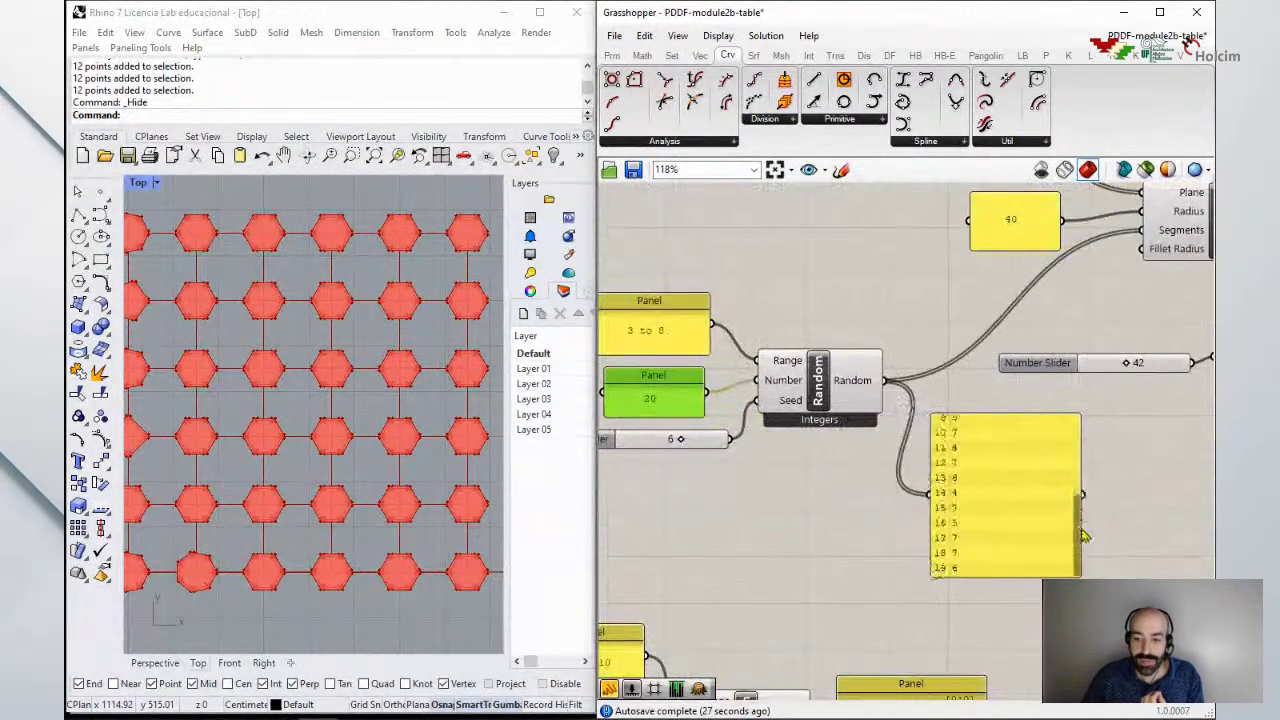
scroll(978, 567, up, 3)
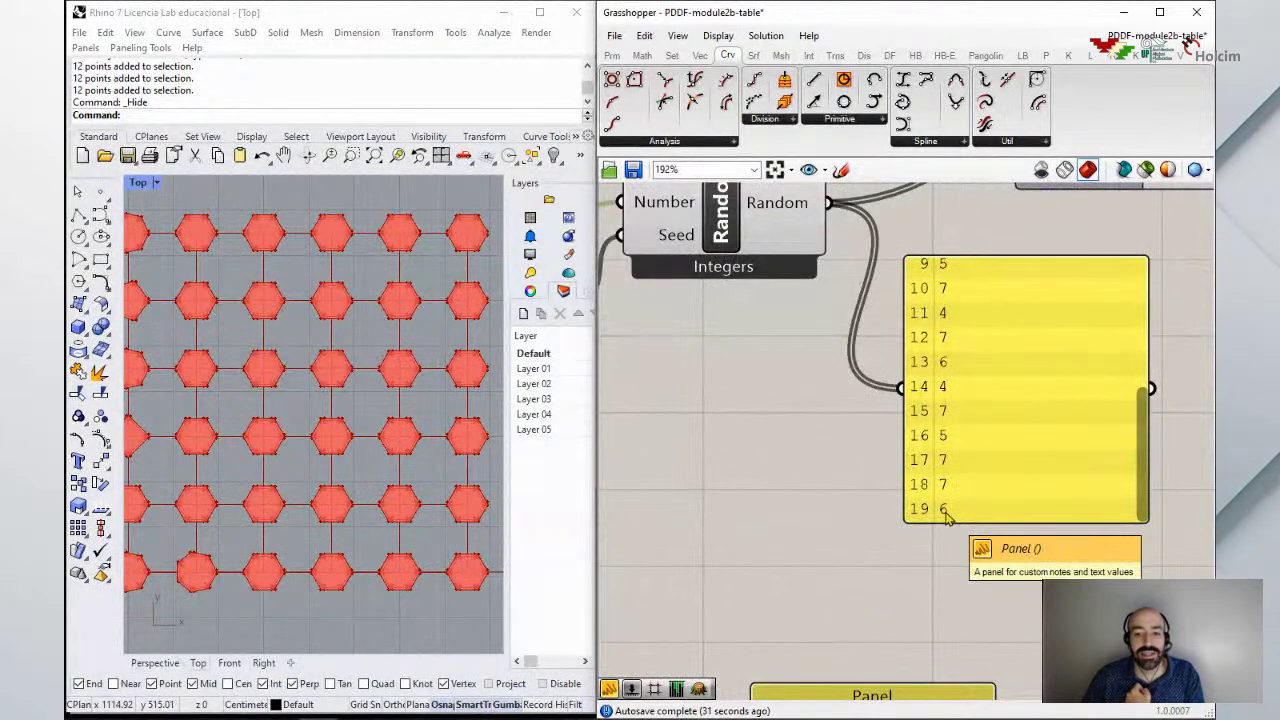
scroll(1022, 607, down, 2)
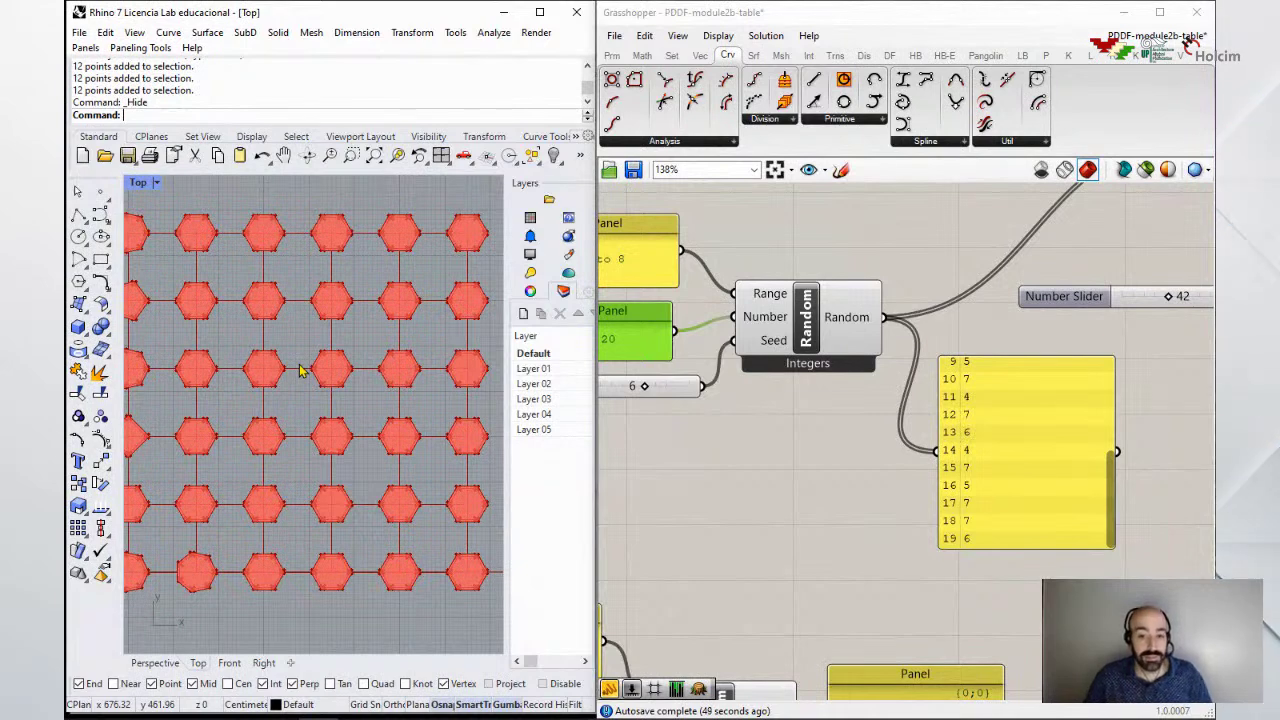
Step: Move the Square component with its size panel and extent sliders away from the Polygon component to free space between them
right_drag(910, 380, 966, 565)
scroll(960, 550, down, 3)
right_drag(953, 483, 953, 539)
drag(1020, 302, 745, 445)
drag(968, 417, 745, 312)
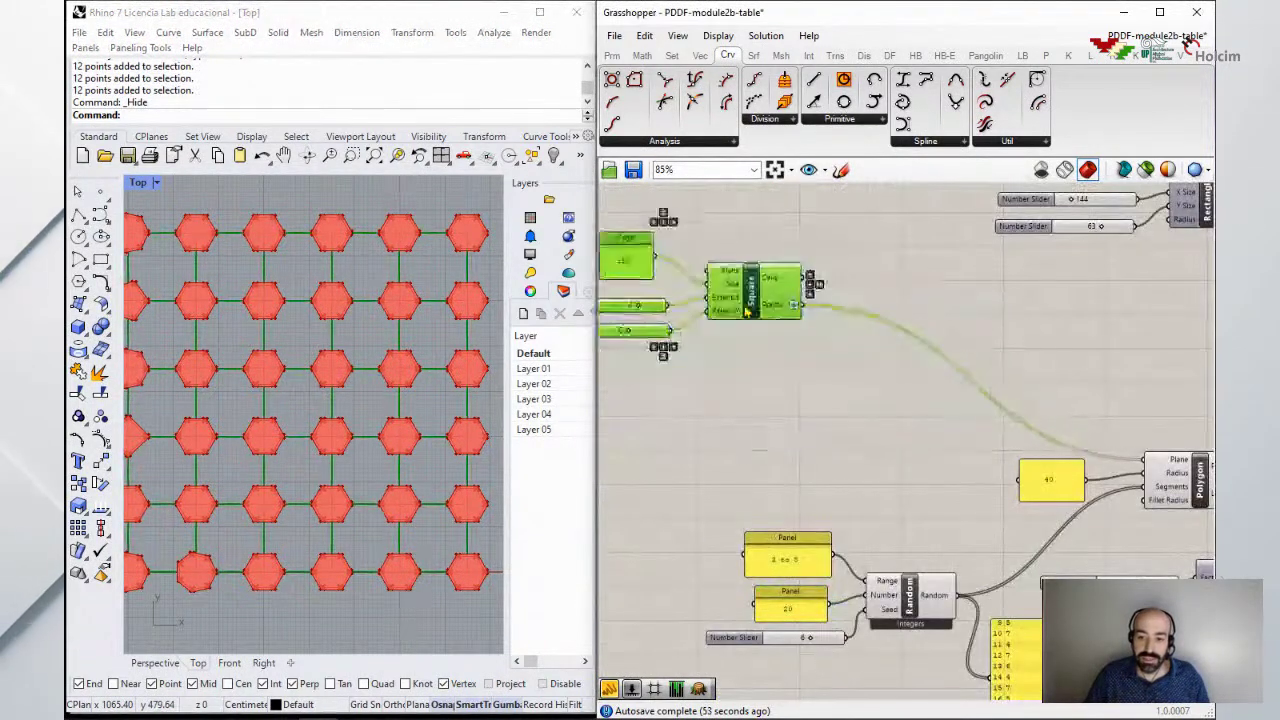
Step: Add a List Length component in the free space between the Square component and the Random component's input panels
double_click(852, 443)
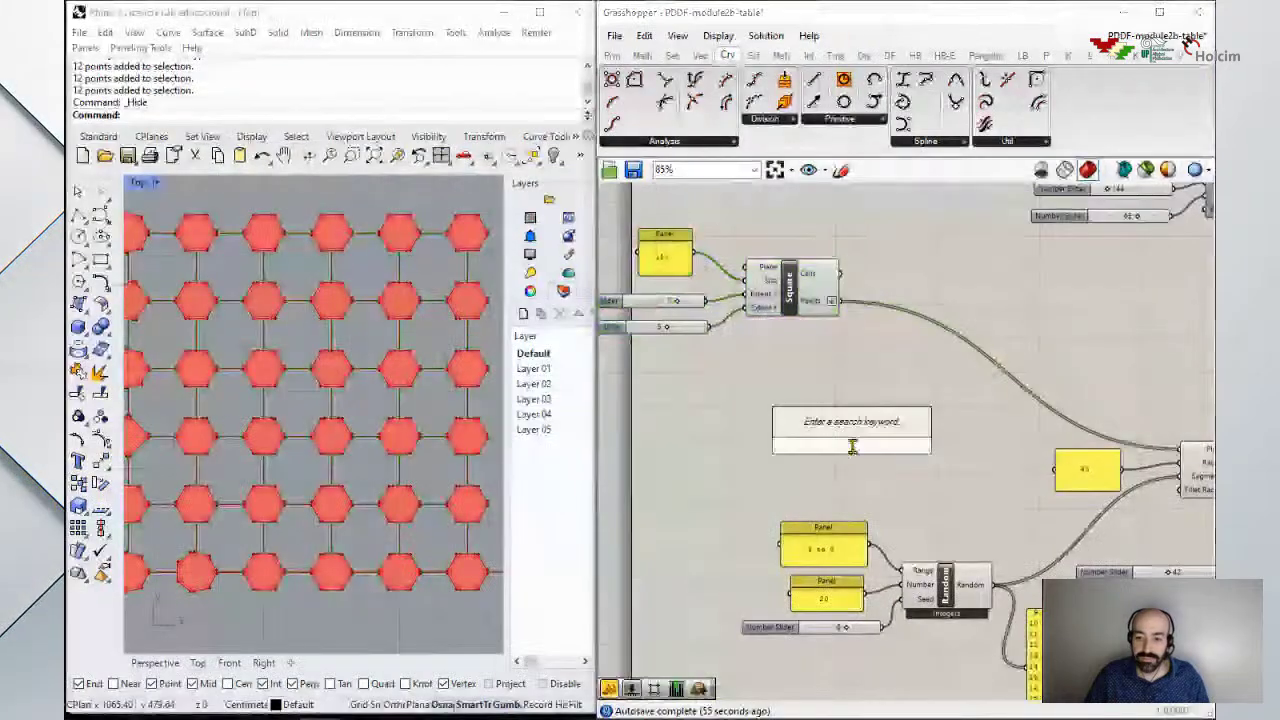
text(lis)
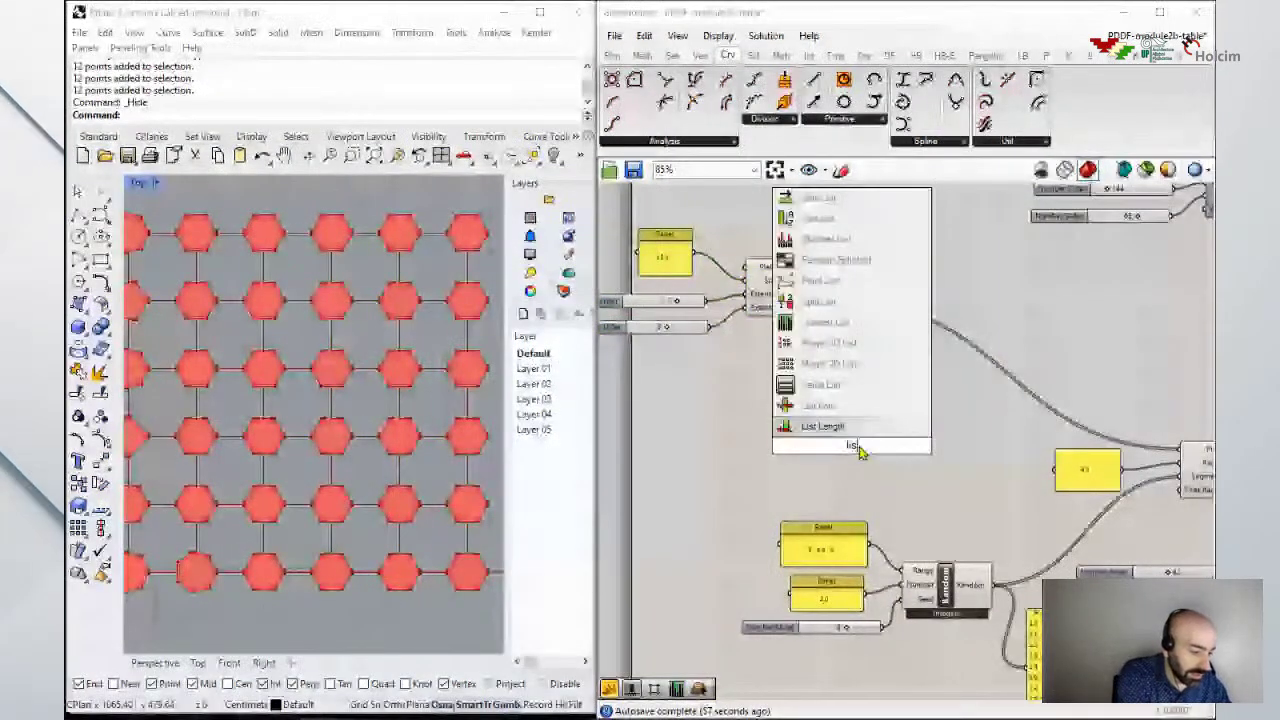
text(tep)
text(ng)
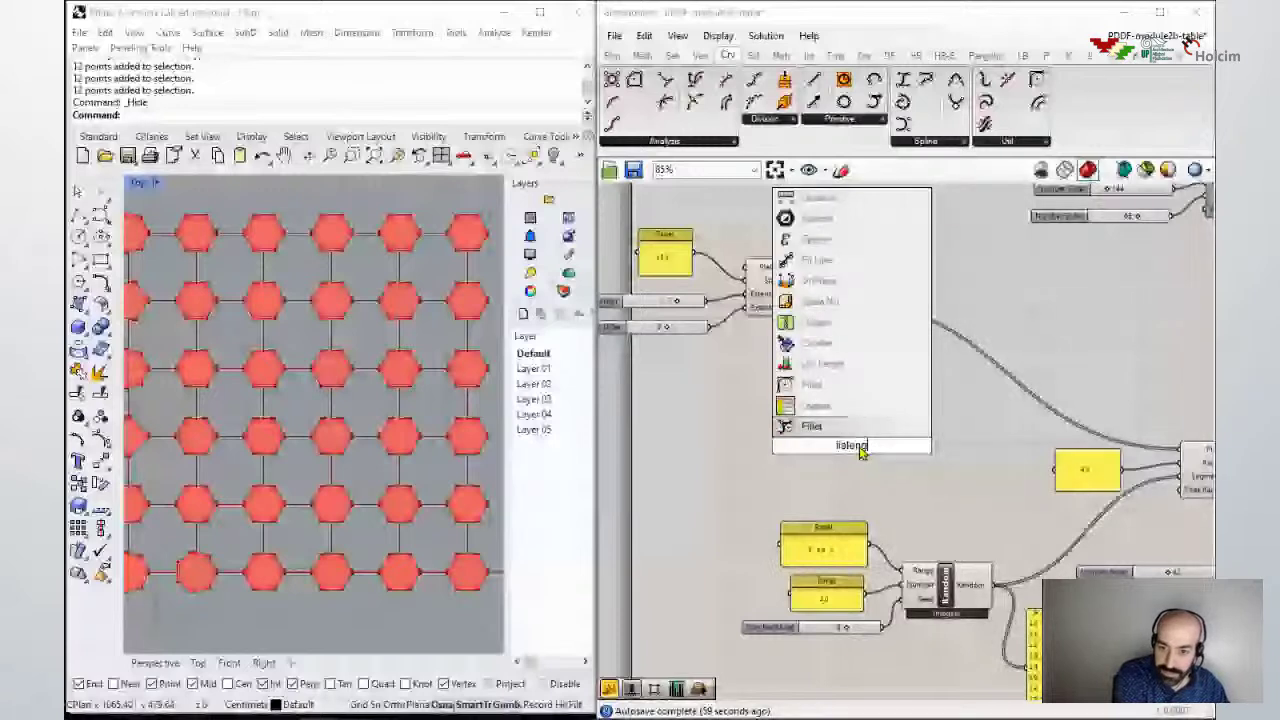
key(BackSpace)
key(BackSpace)
key(BackSpace)
key(BackSpace)
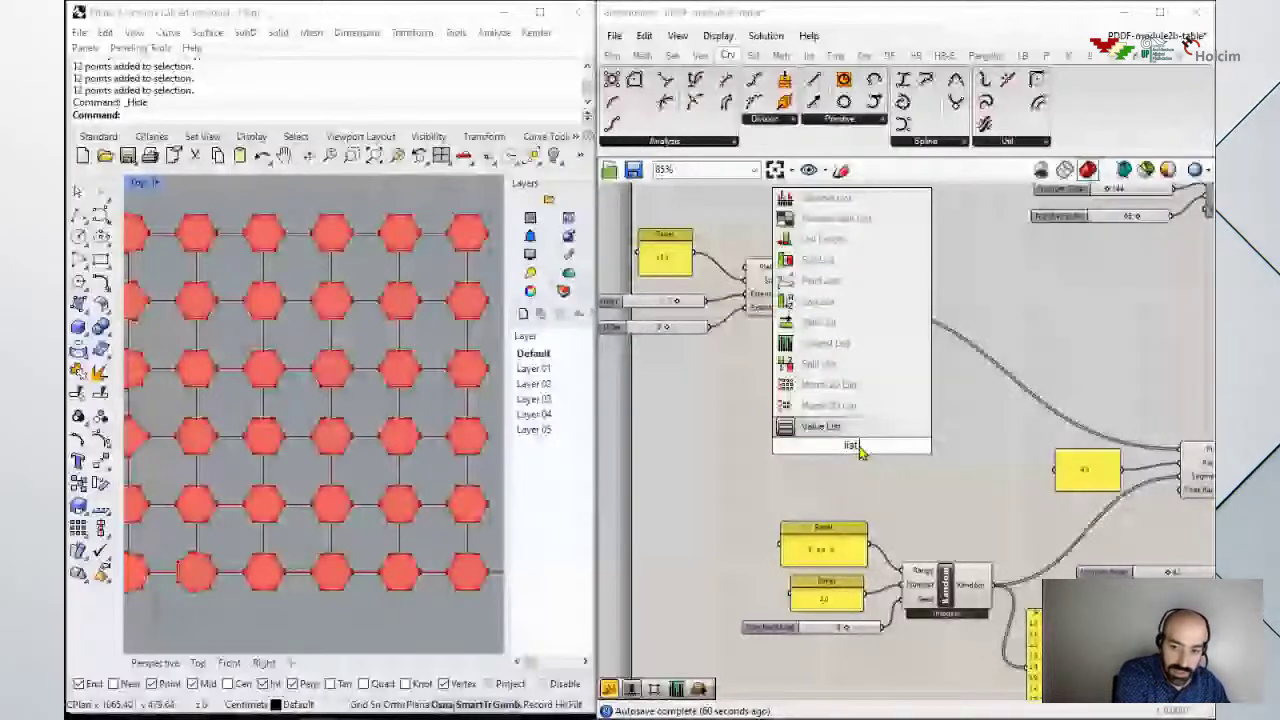
text(e)
key(BackSpace)
text(len)
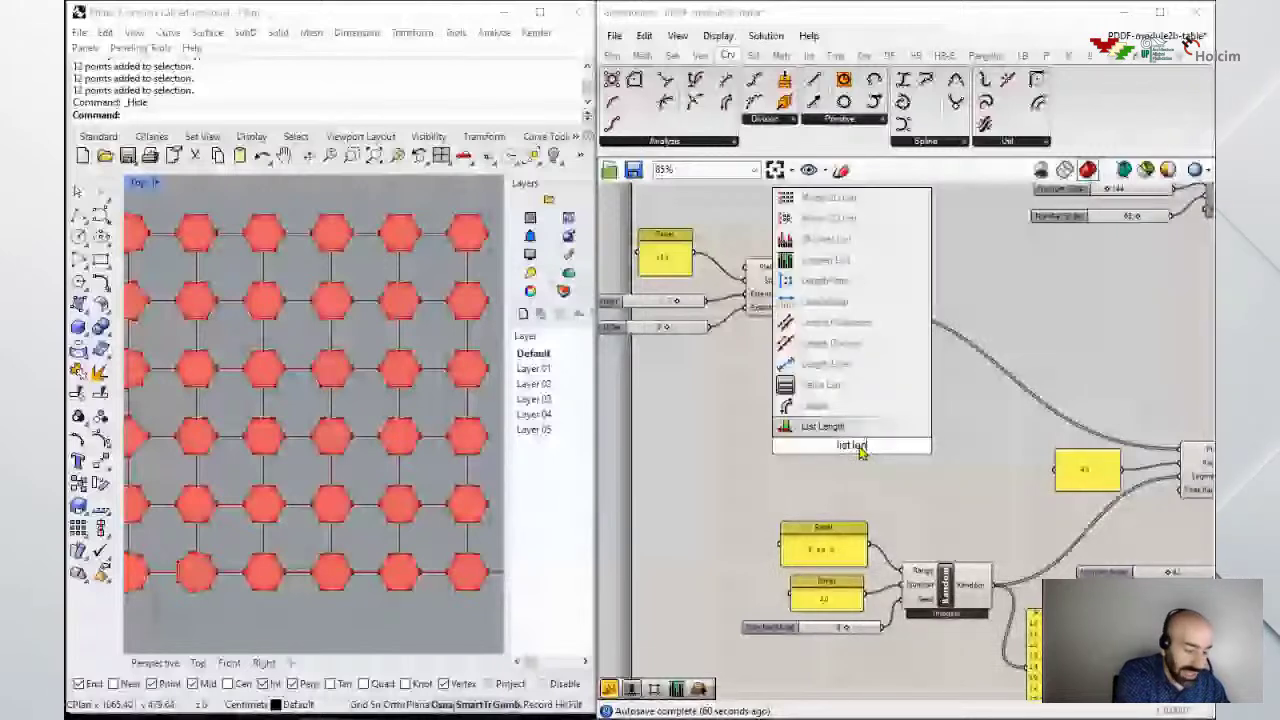
text(g)
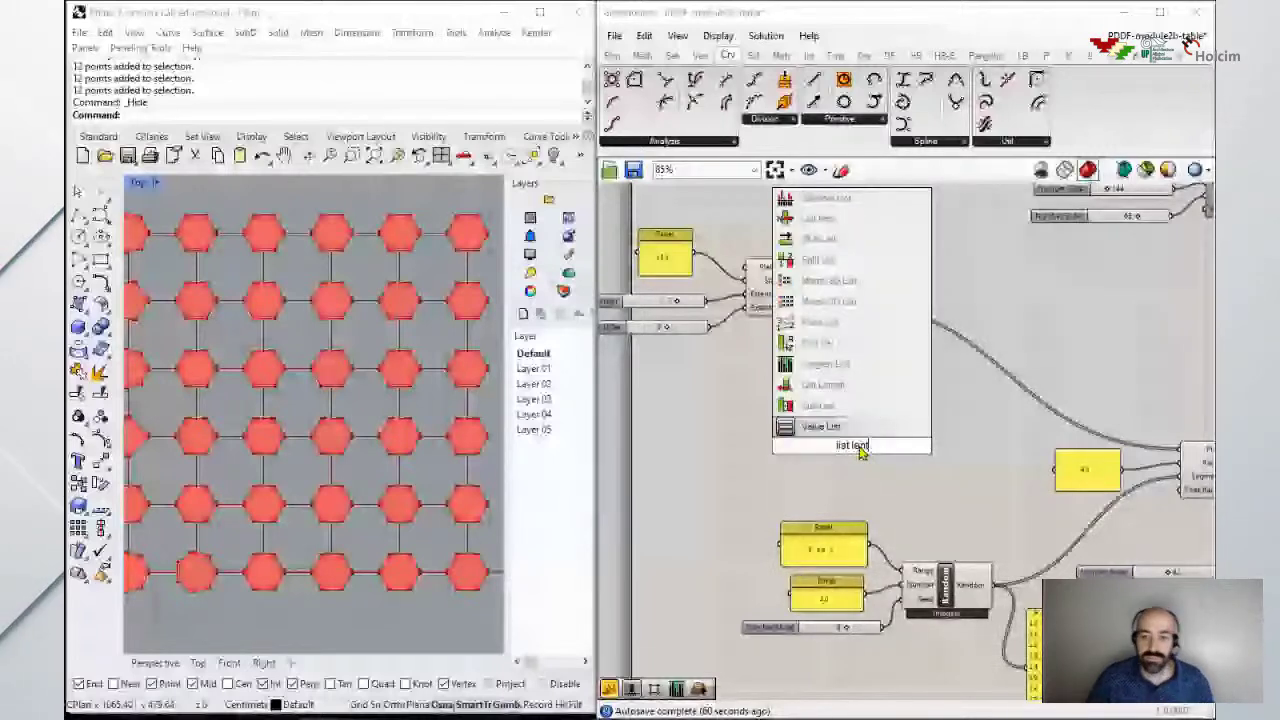
key(Return)
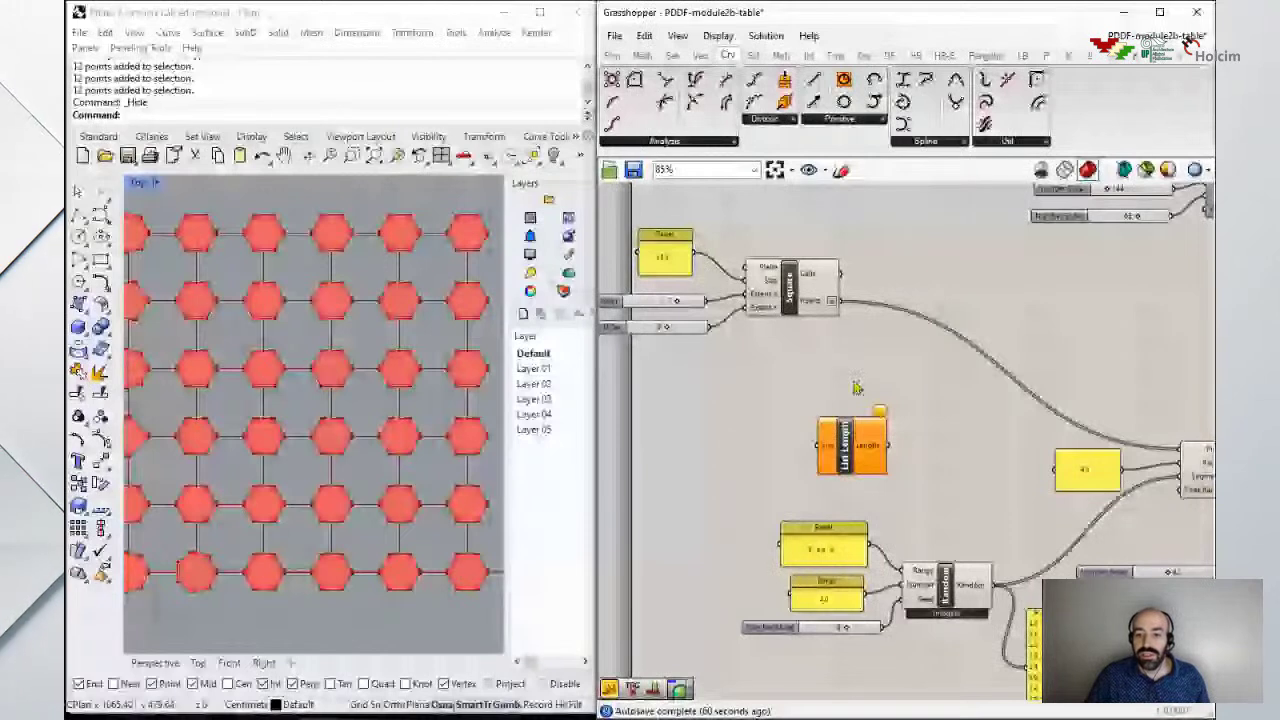
Step: Move the List Length component closer to the Square component's Points output, just below its outgoing wire
drag(839, 422, 898, 359)
scroll(897, 358, up, 1)
right_drag(846, 342, 896, 371)
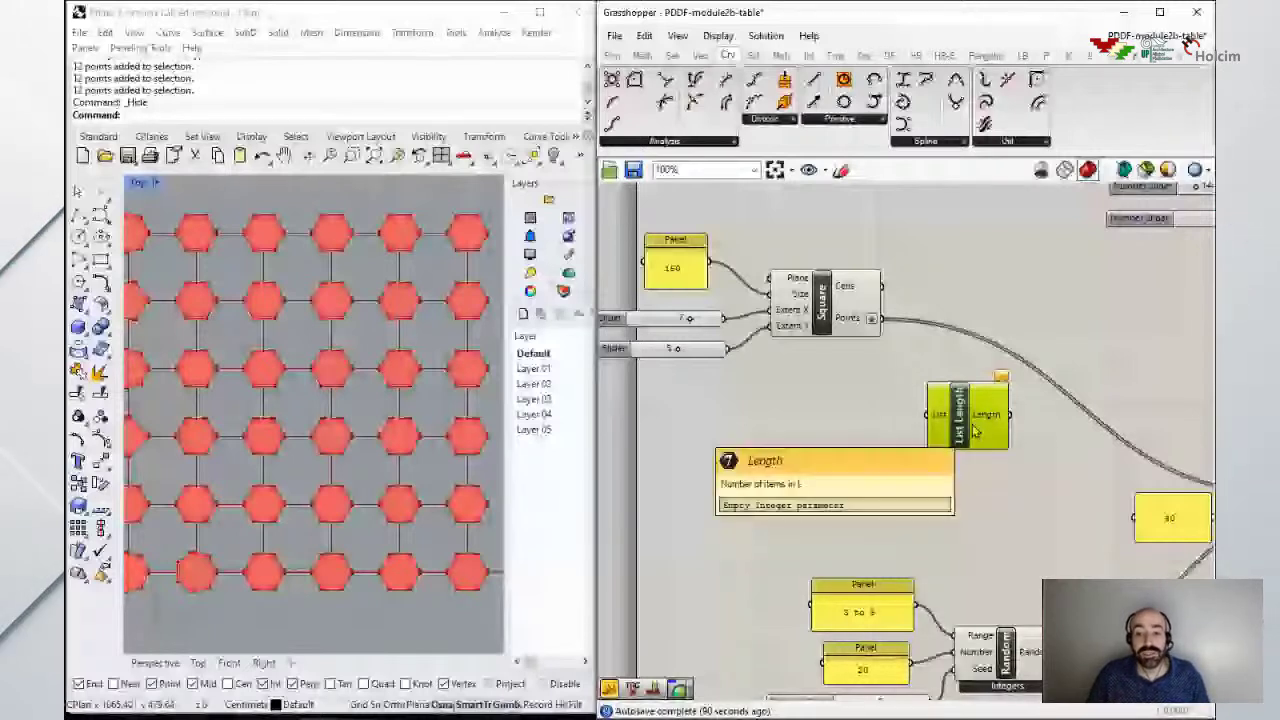
scroll(893, 295, up, 2)
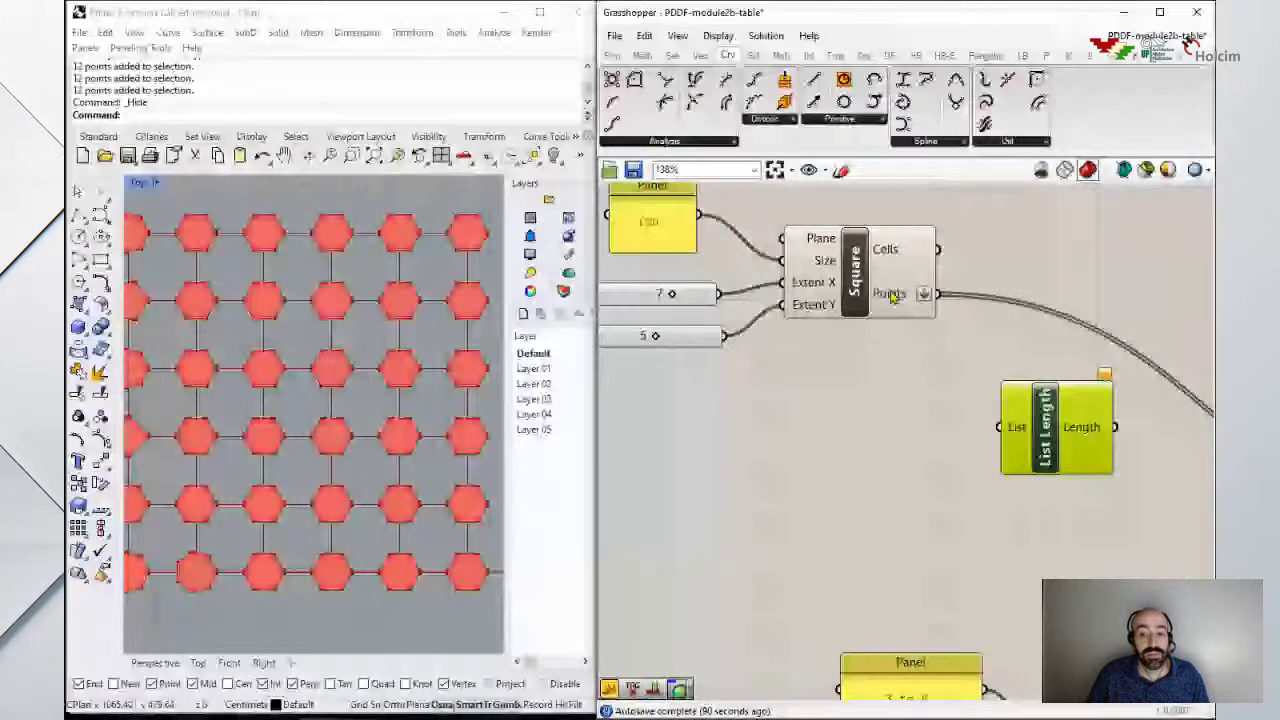
Step: Connect the Square component's flattened Points output to the List input of List Length and check the resulting length value
mouse_move(893, 295)
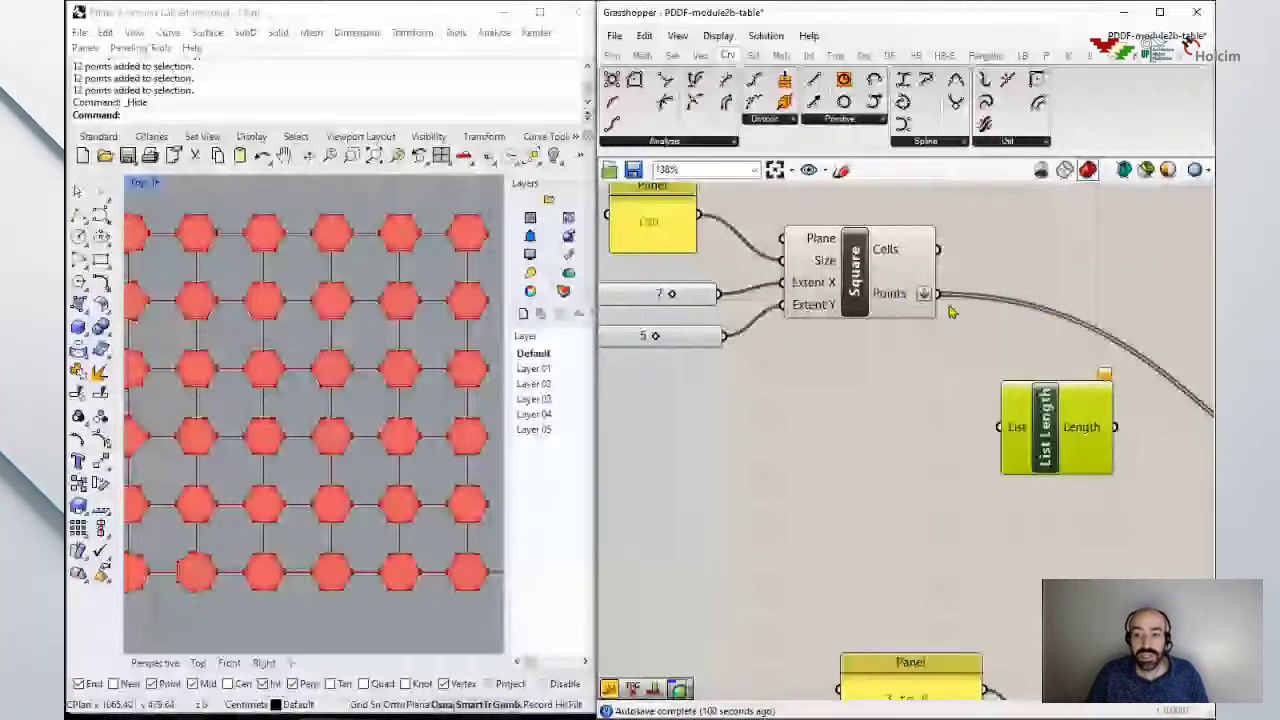
drag(938, 294, 1002, 430)
mouse_move(1077, 433)
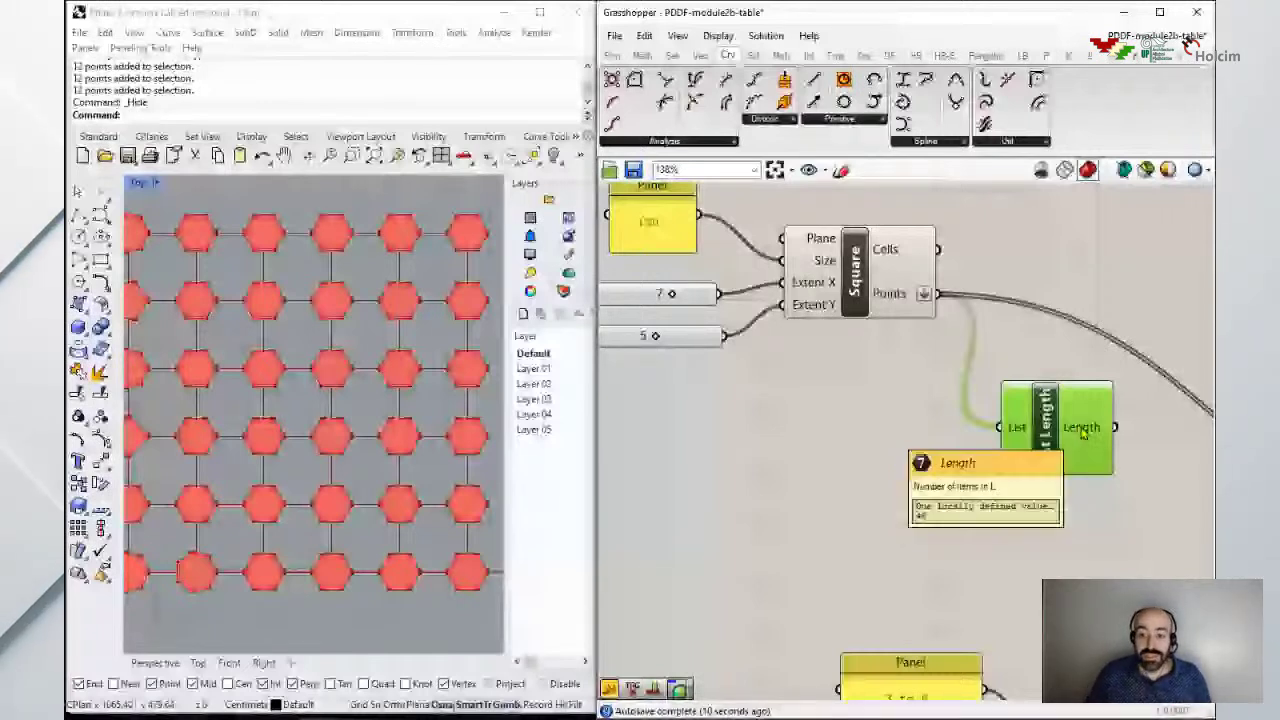
Step: Delete the panel containing 20 that feeds the Random component's Number input
scroll(985, 354, down, 2)
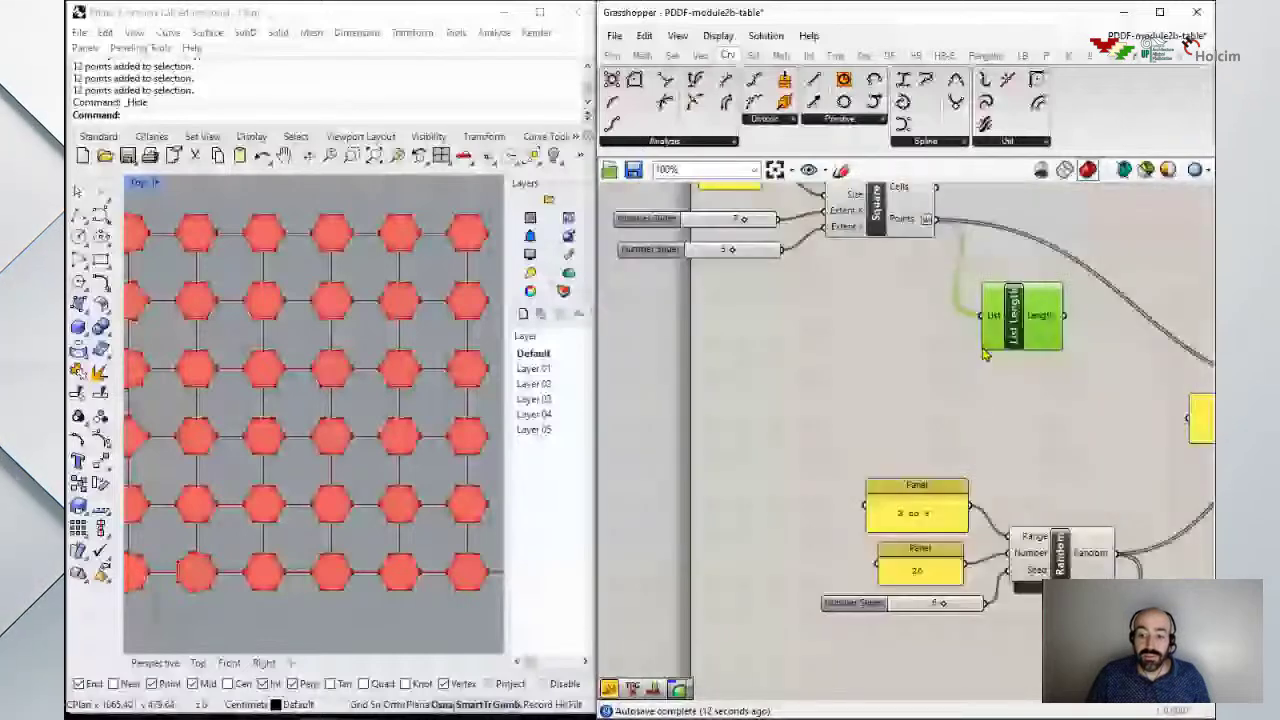
right_drag(985, 354, 997, 356)
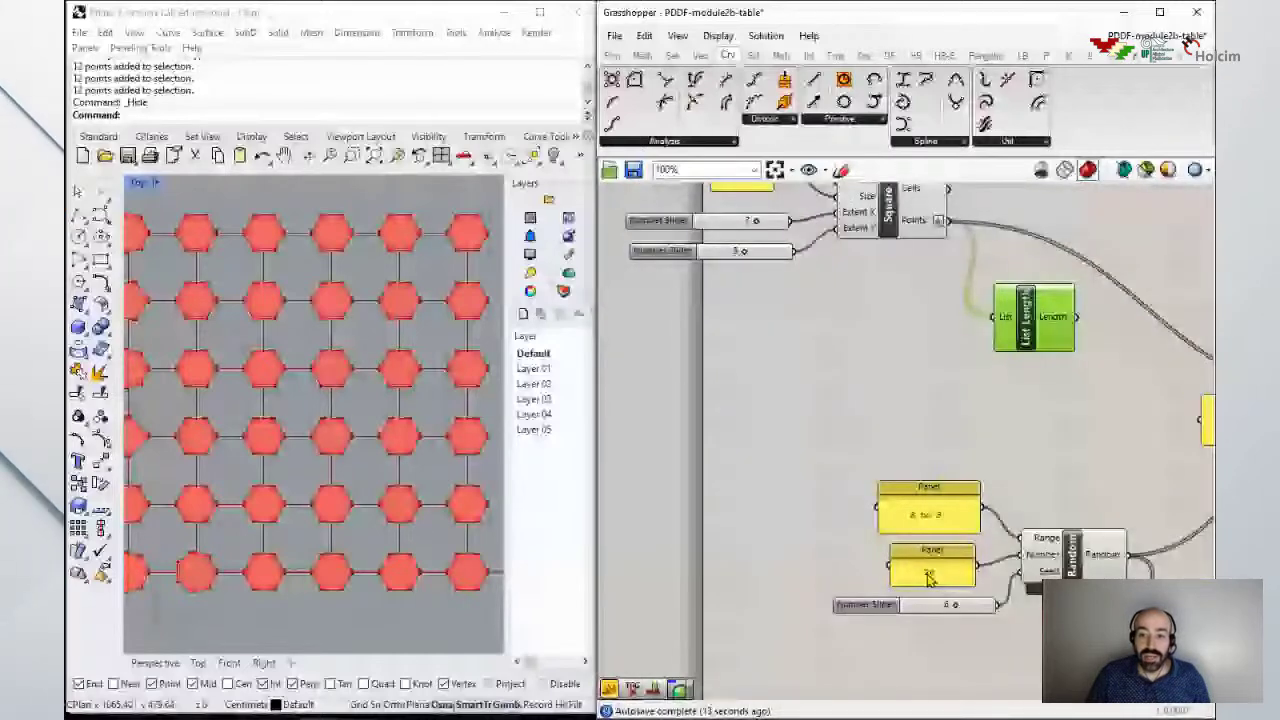
mouse_move(940, 268)
right_drag(938, 641, 932, 557)
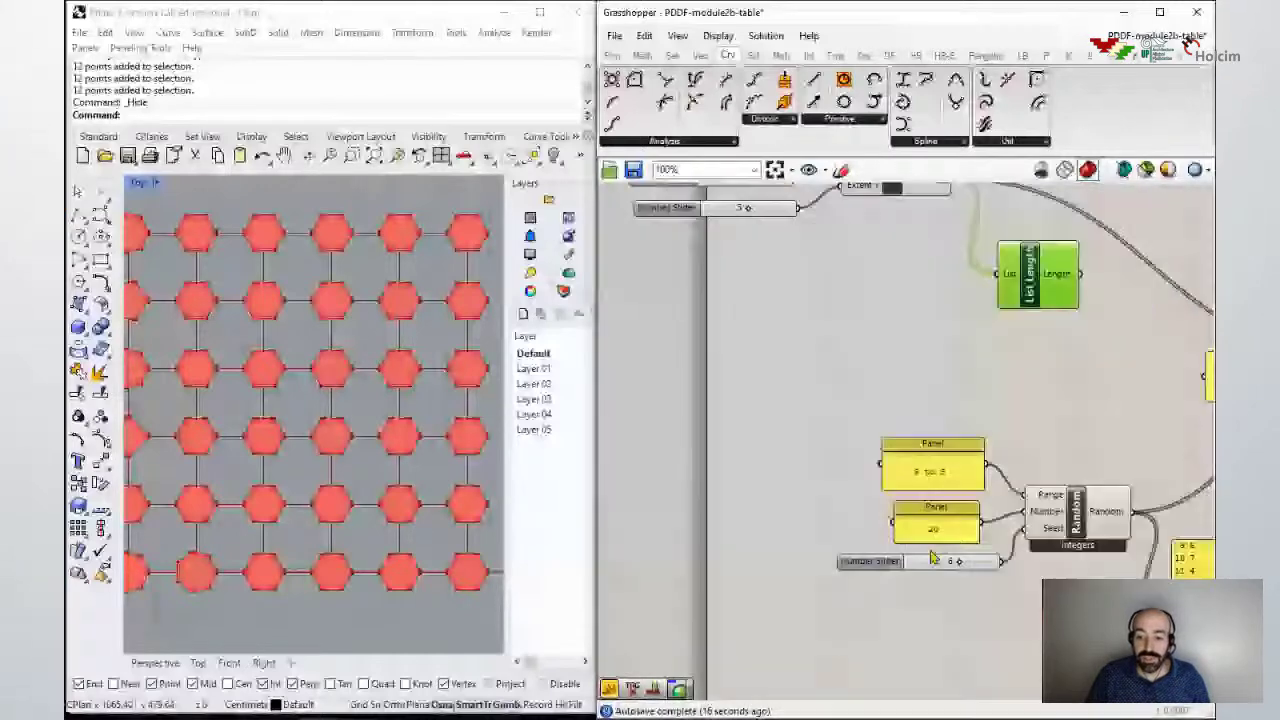
scroll(945, 530, up, 2)
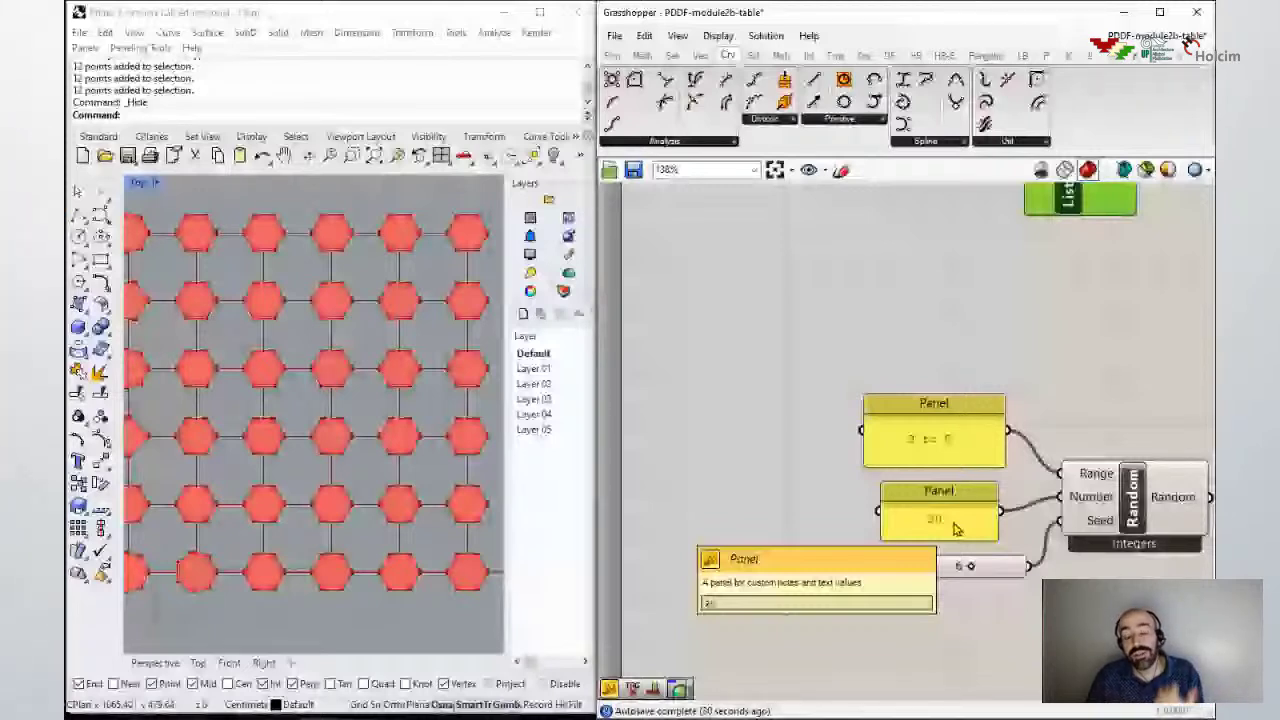
right_drag(1097, 202, 1026, 346)
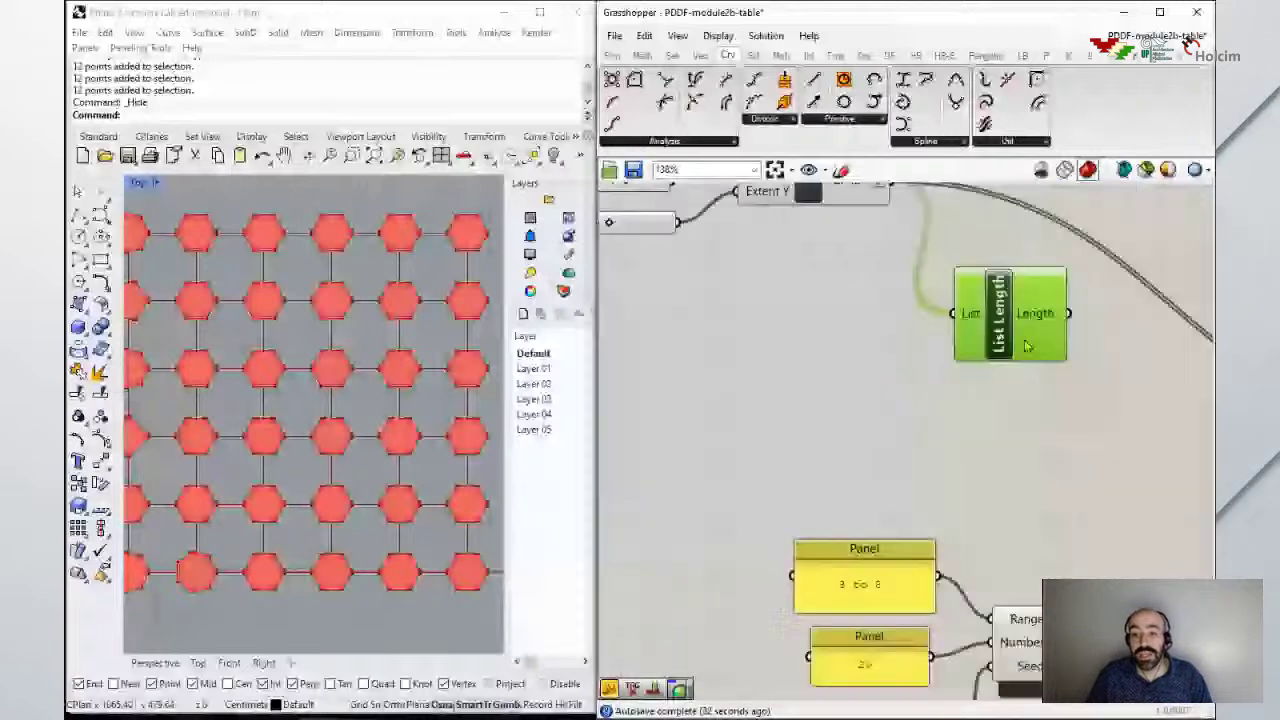
right_drag(880, 650, 875, 566)
scroll(875, 566, down, 1)
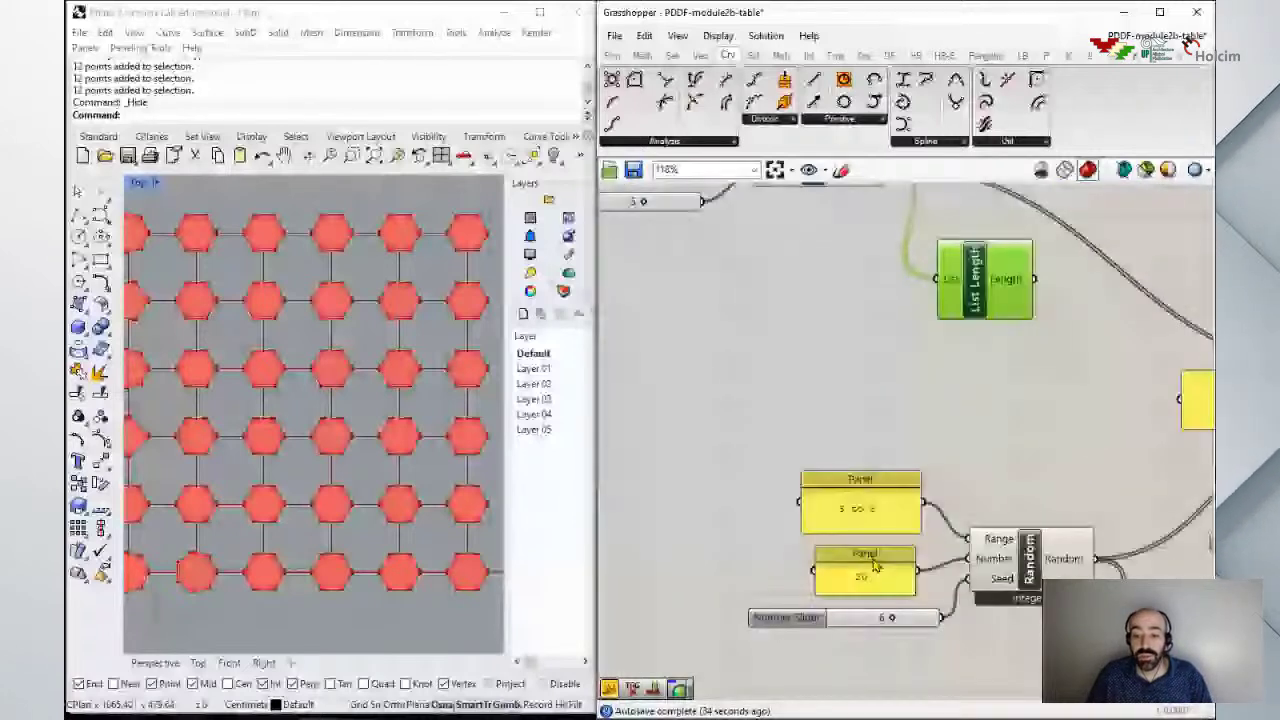
scroll(962, 578, up, 2)
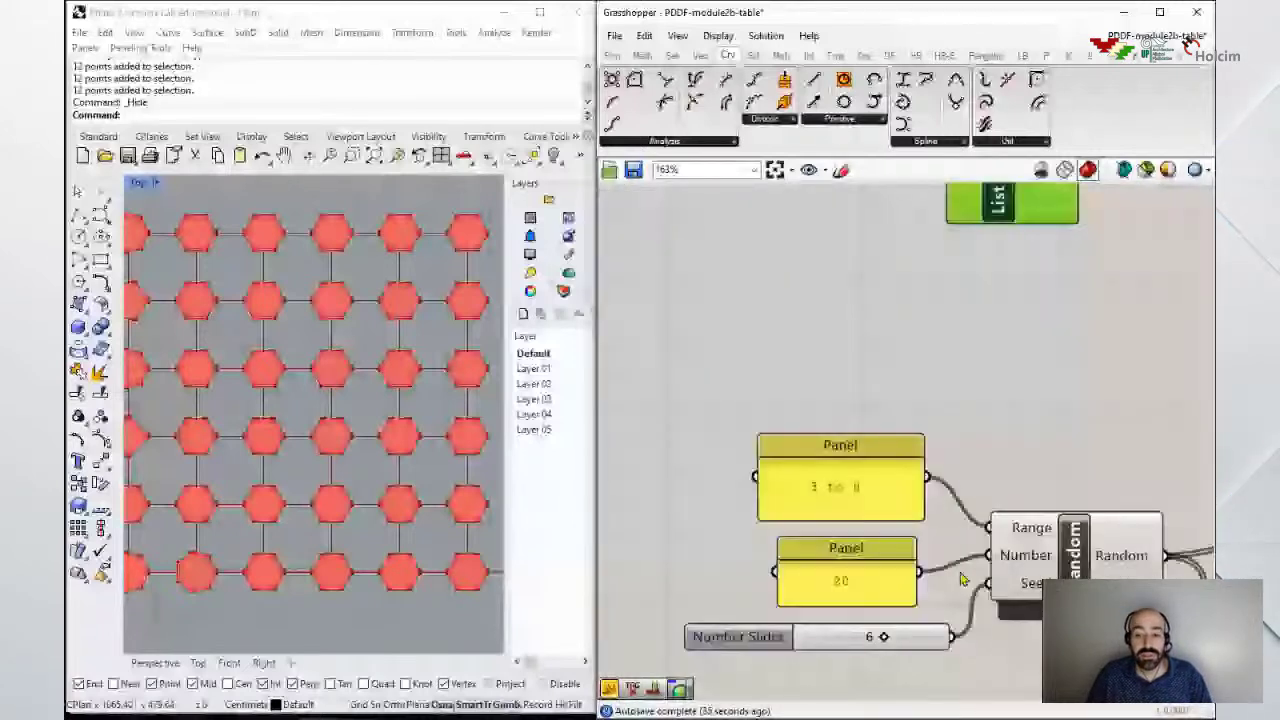
click(857, 592)
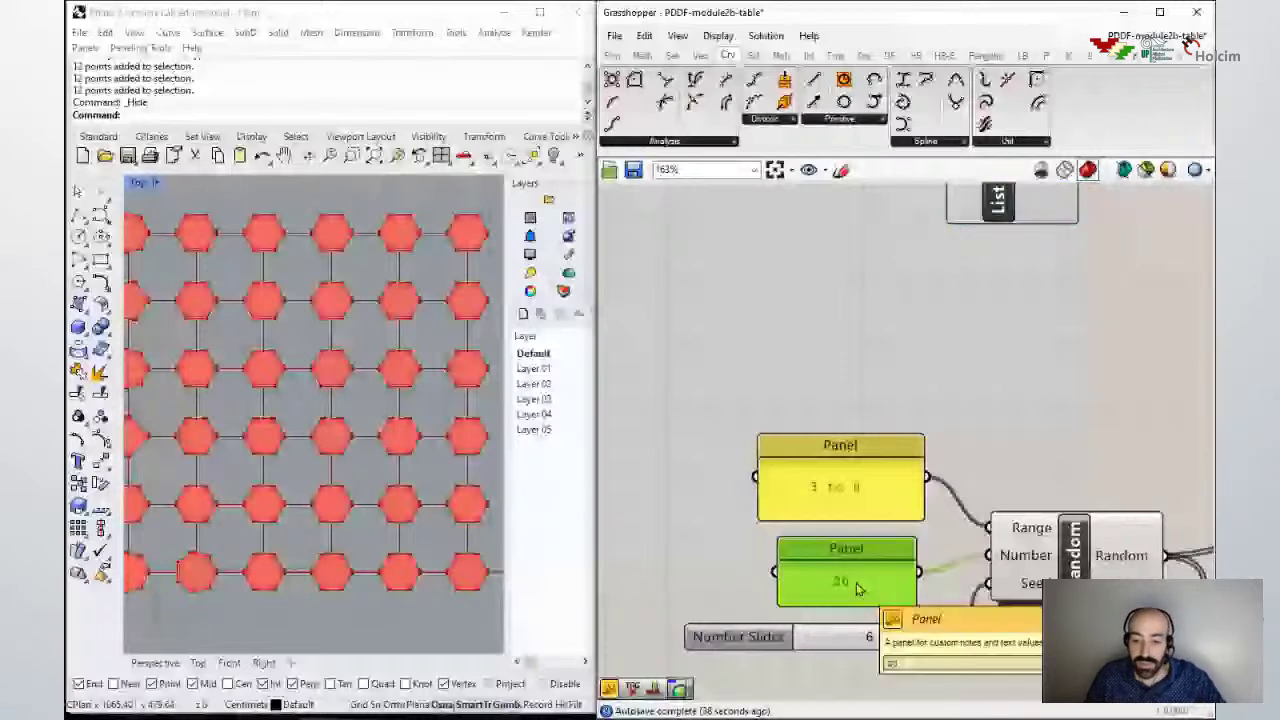
key(Delete)
scroll(975, 494, down, 1)
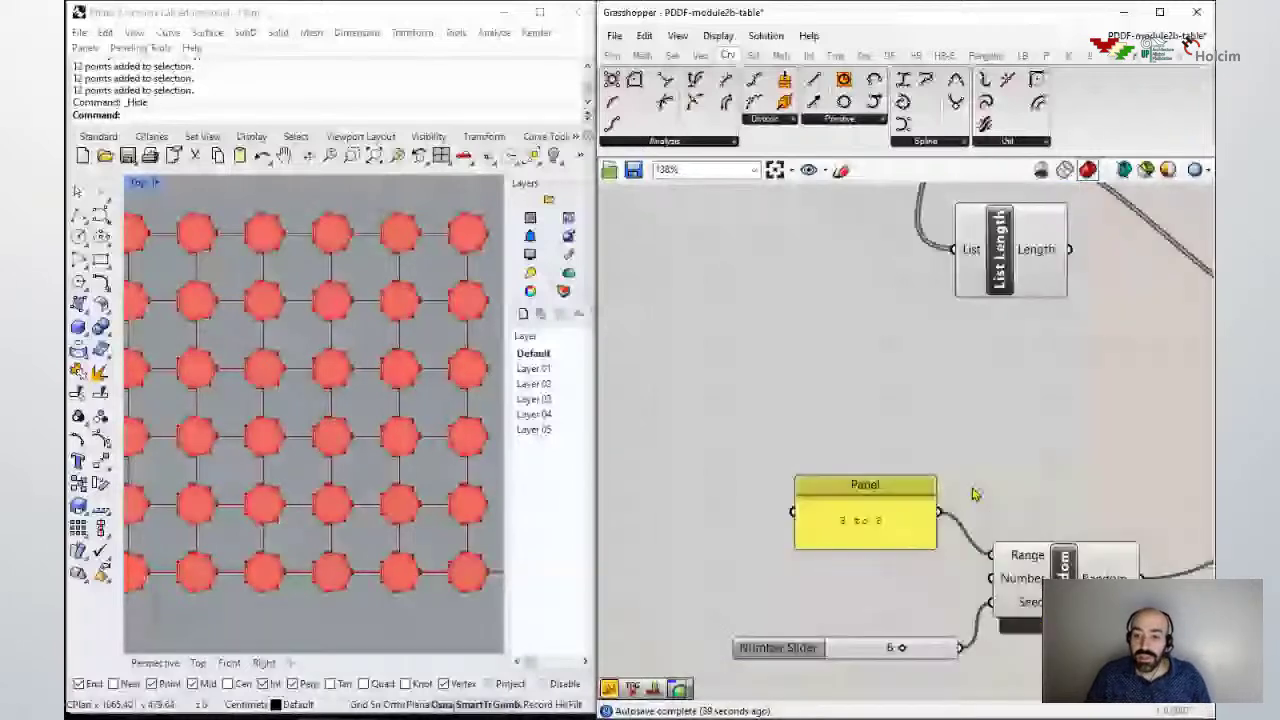
Step: Move List Length closer to the Random component and connect its Length output to Random's Number input
drag(1000, 250, 960, 329)
right_drag(902, 358, 896, 436)
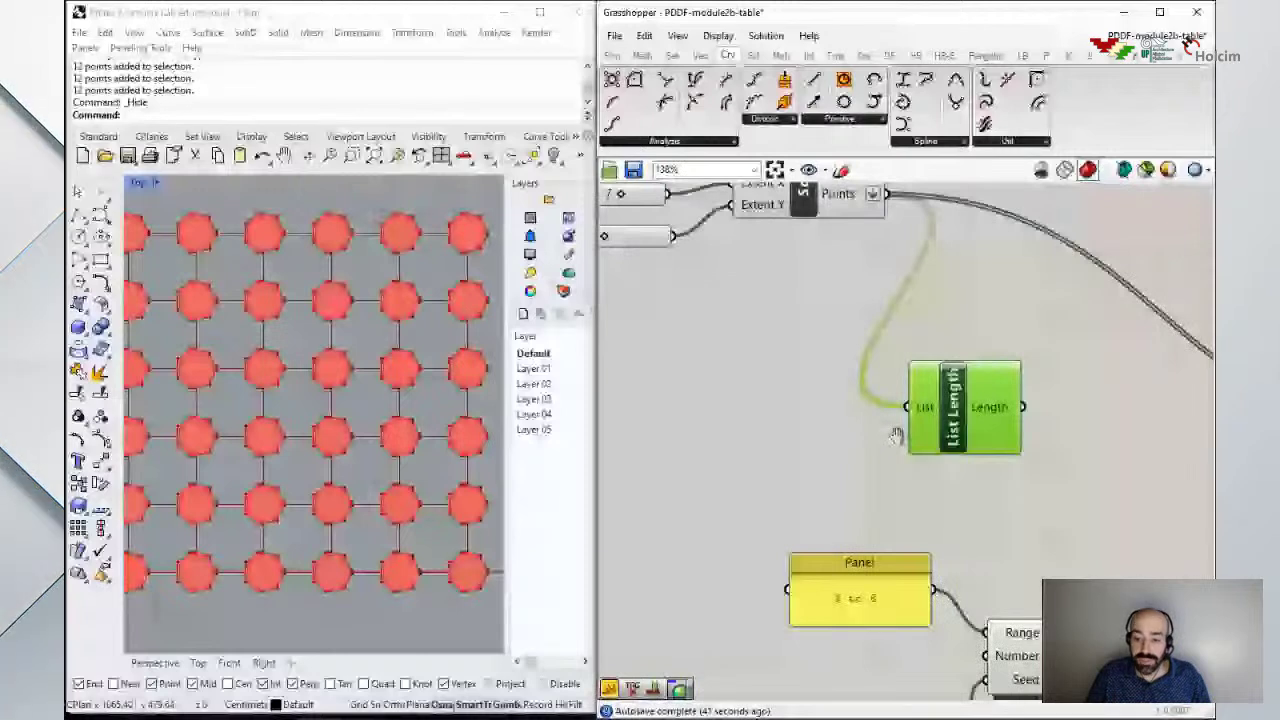
scroll(895, 435, down, 1)
drag(958, 430, 946, 430)
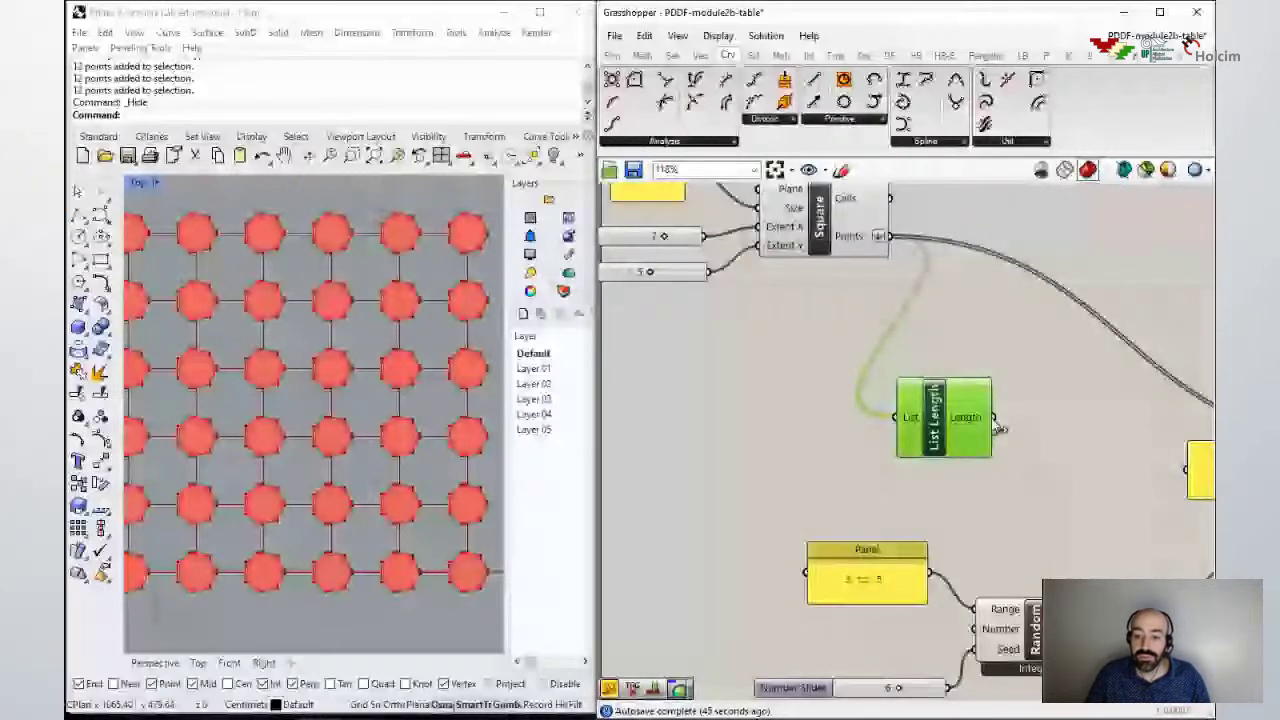
drag(999, 428, 1015, 622)
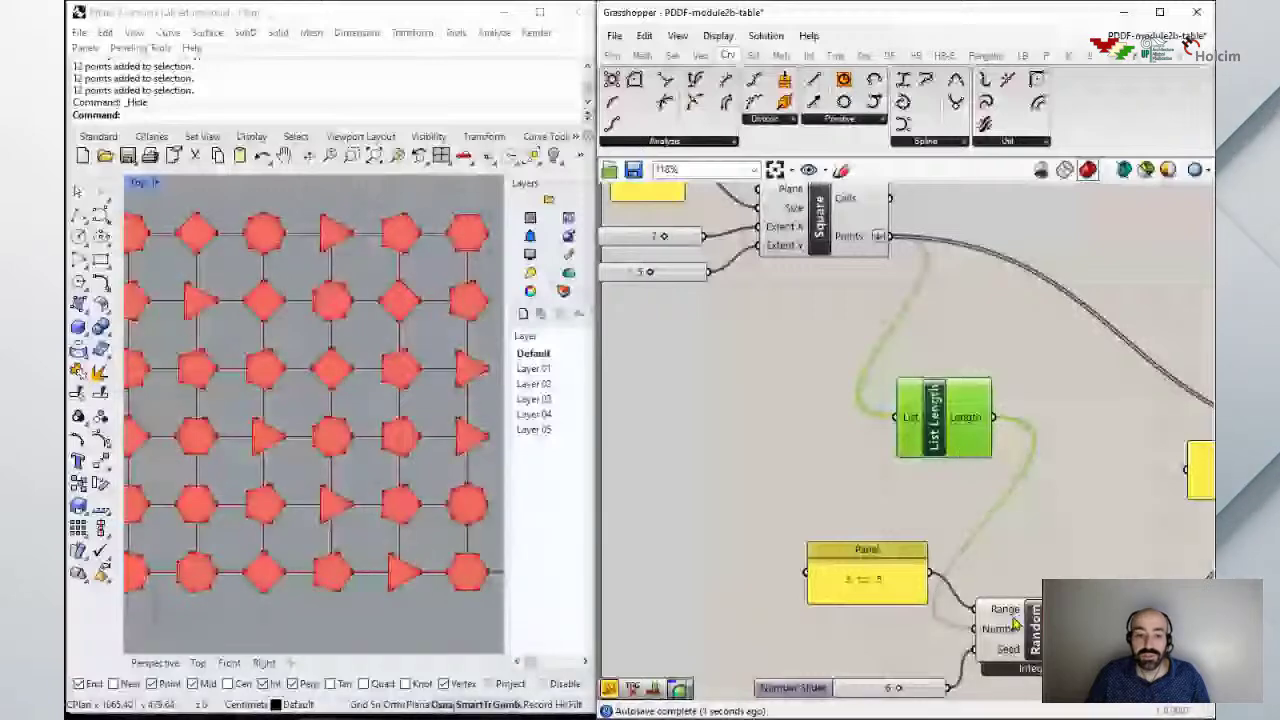
scroll(330, 372, down, 3)
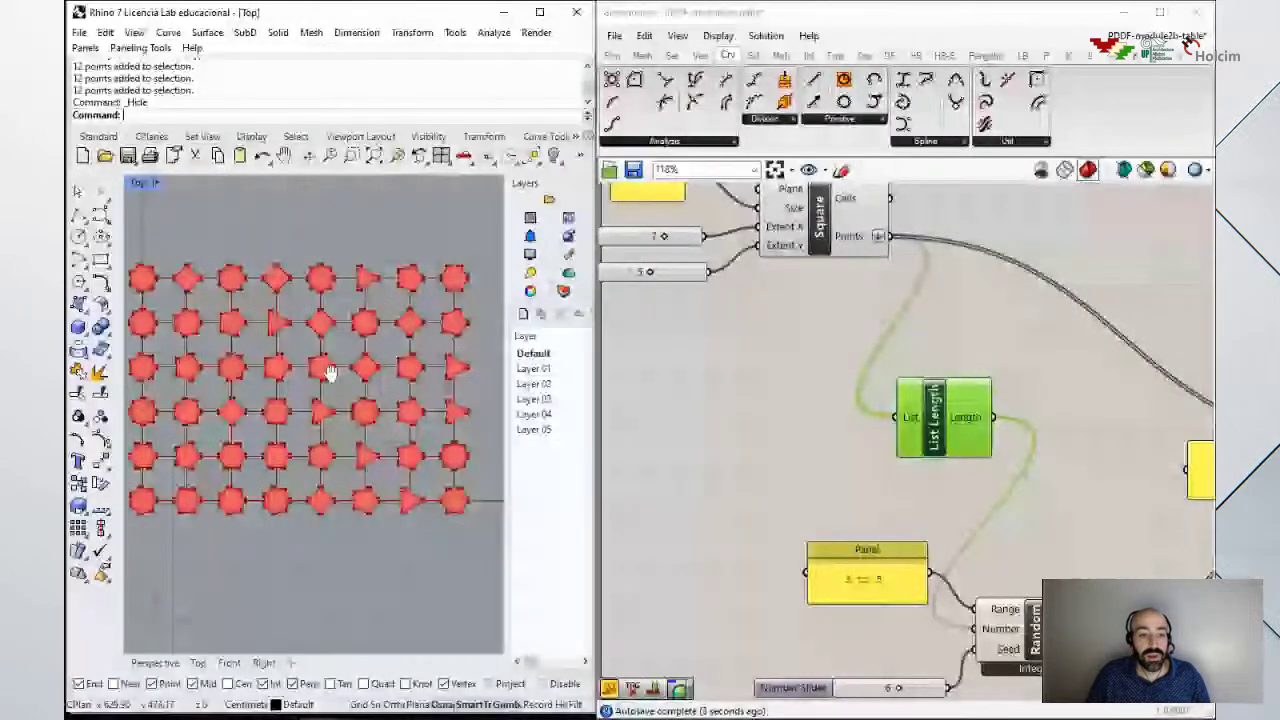
right_drag(330, 372, 336, 376)
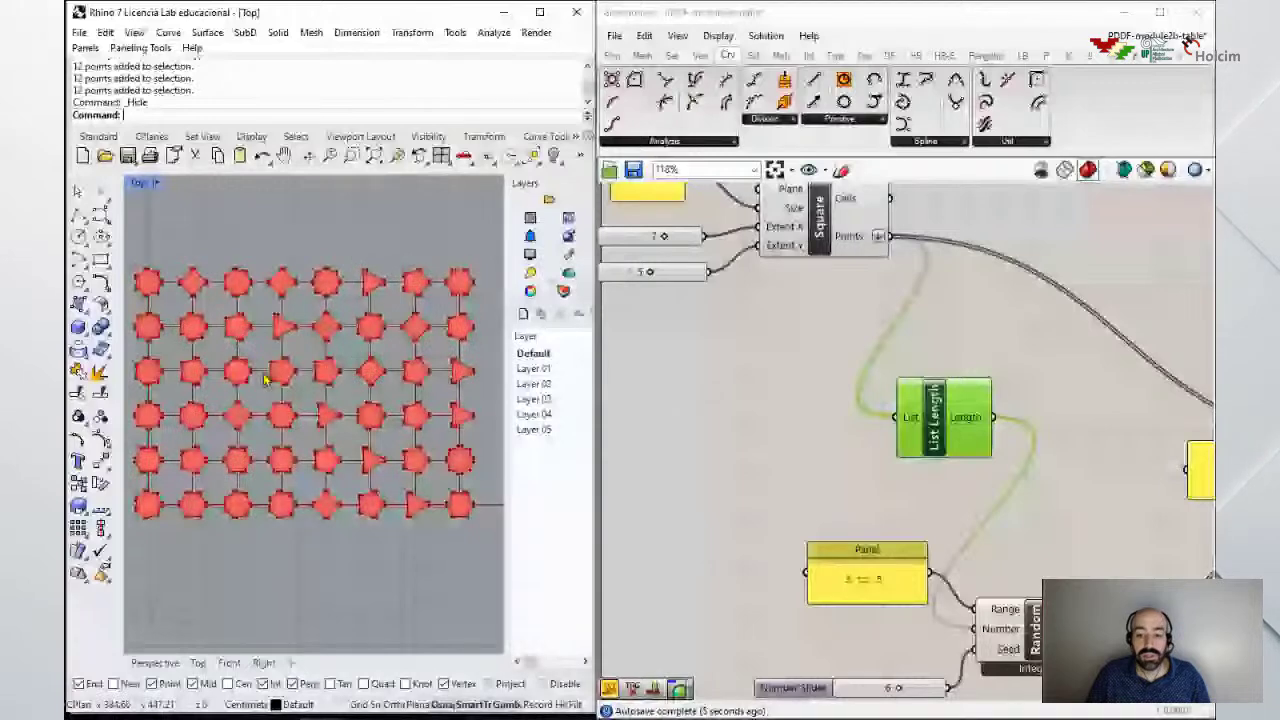
Step: Set the Square component's Extent X slider to 3
drag(963, 457, 958, 468)
right_drag(766, 368, 926, 440)
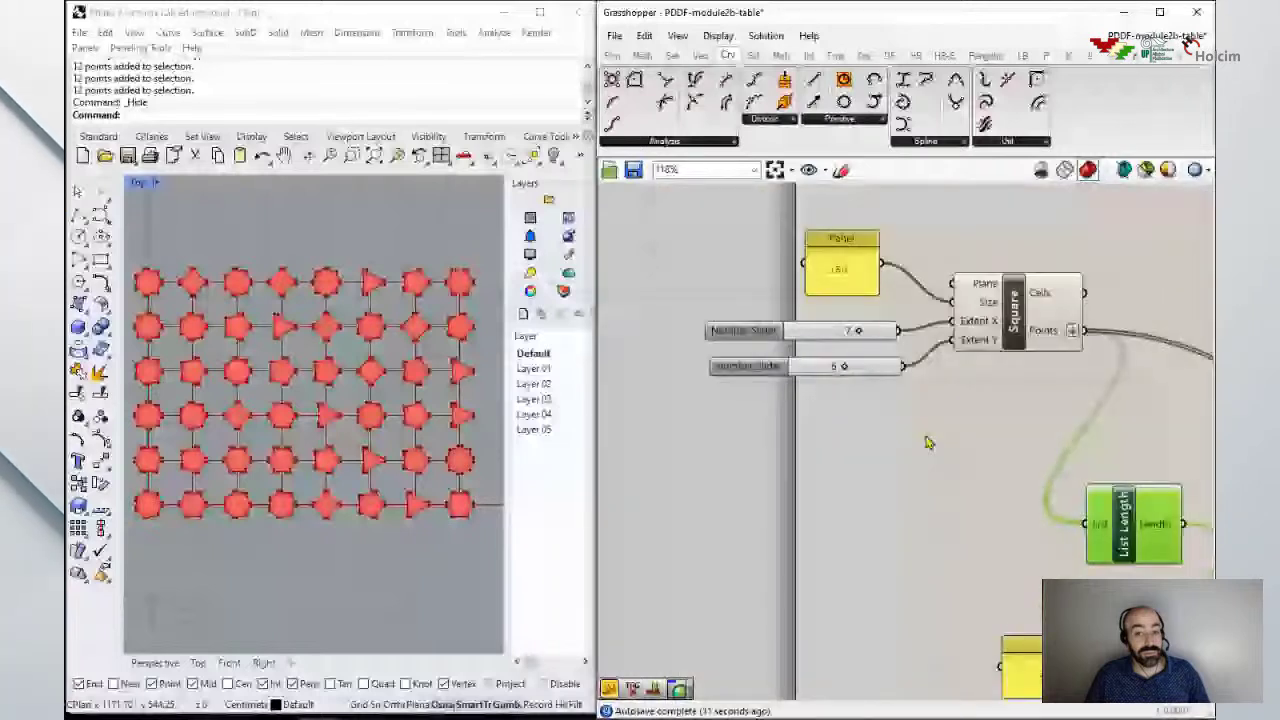
scroll(871, 330, up, 2)
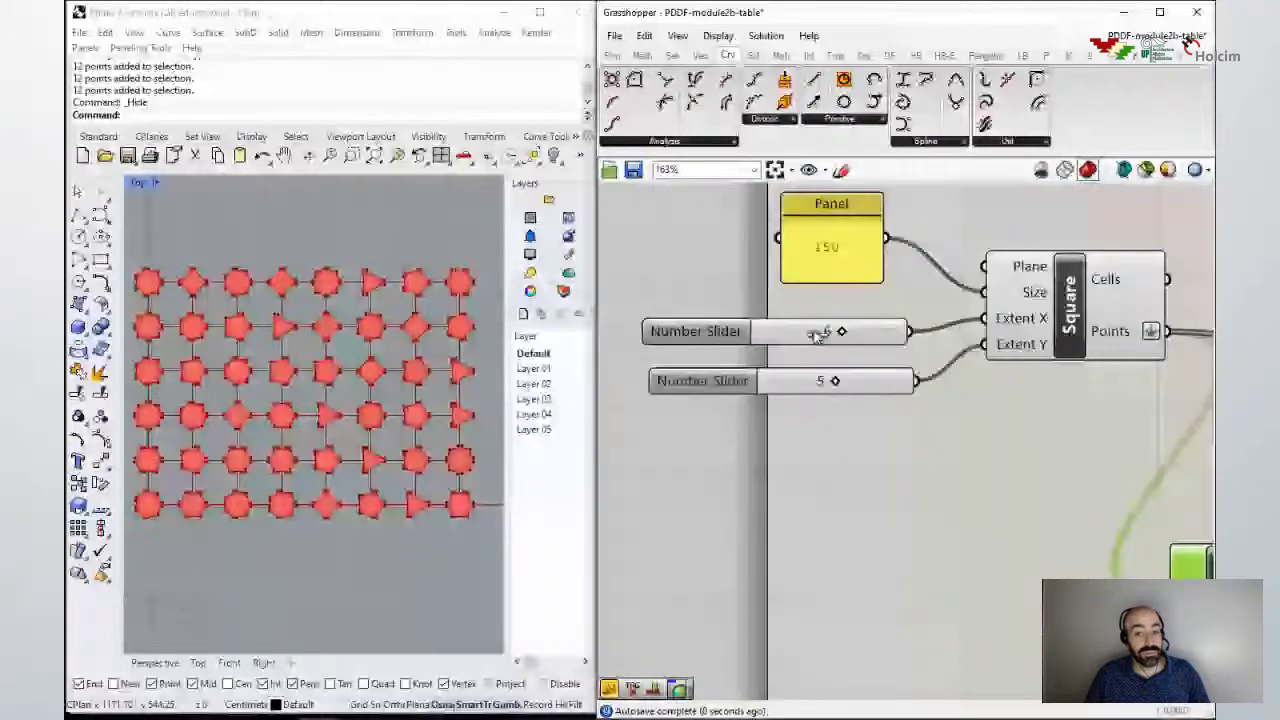
drag(817, 334, 802, 332)
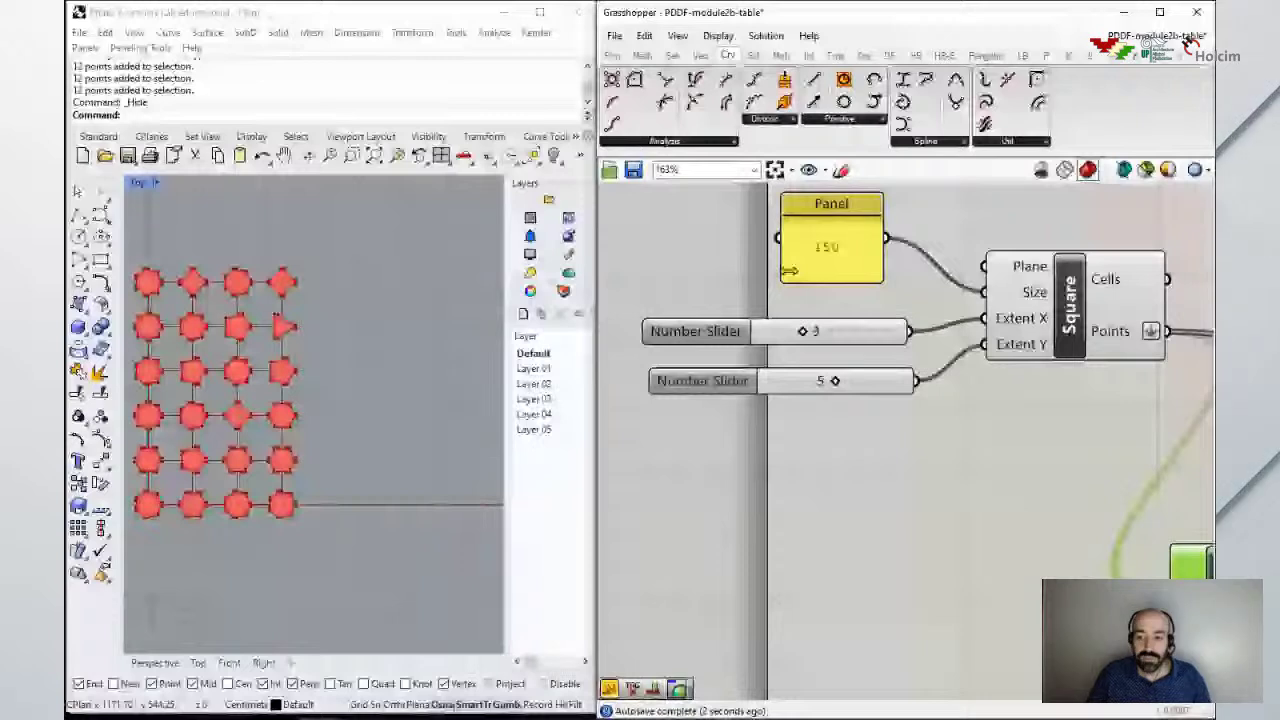
Step: Check the Square component's Points output and the Random component's Number input, and examine the reduced polygon grid in Rhino
right_drag(1008, 390, 908, 371)
mouse_move(1022, 322)
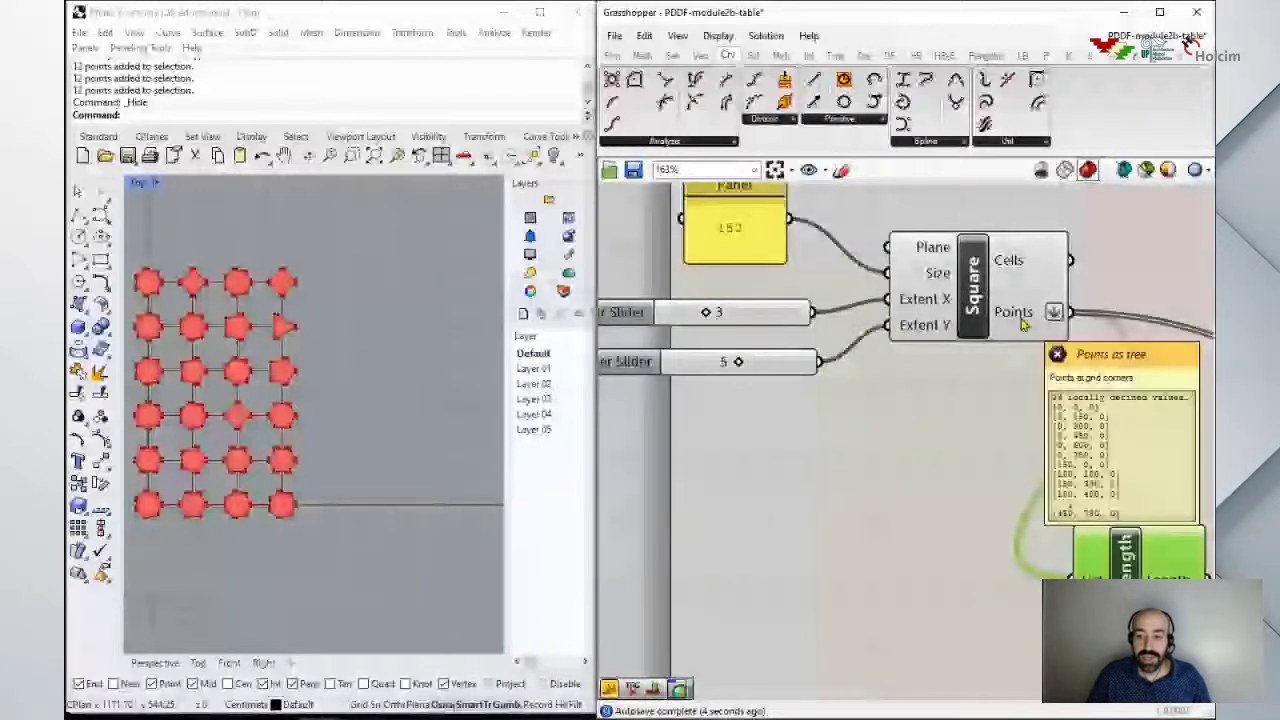
scroll(1148, 592, down, 1)
right_drag(1148, 592, 920, 385)
mouse_move(983, 618)
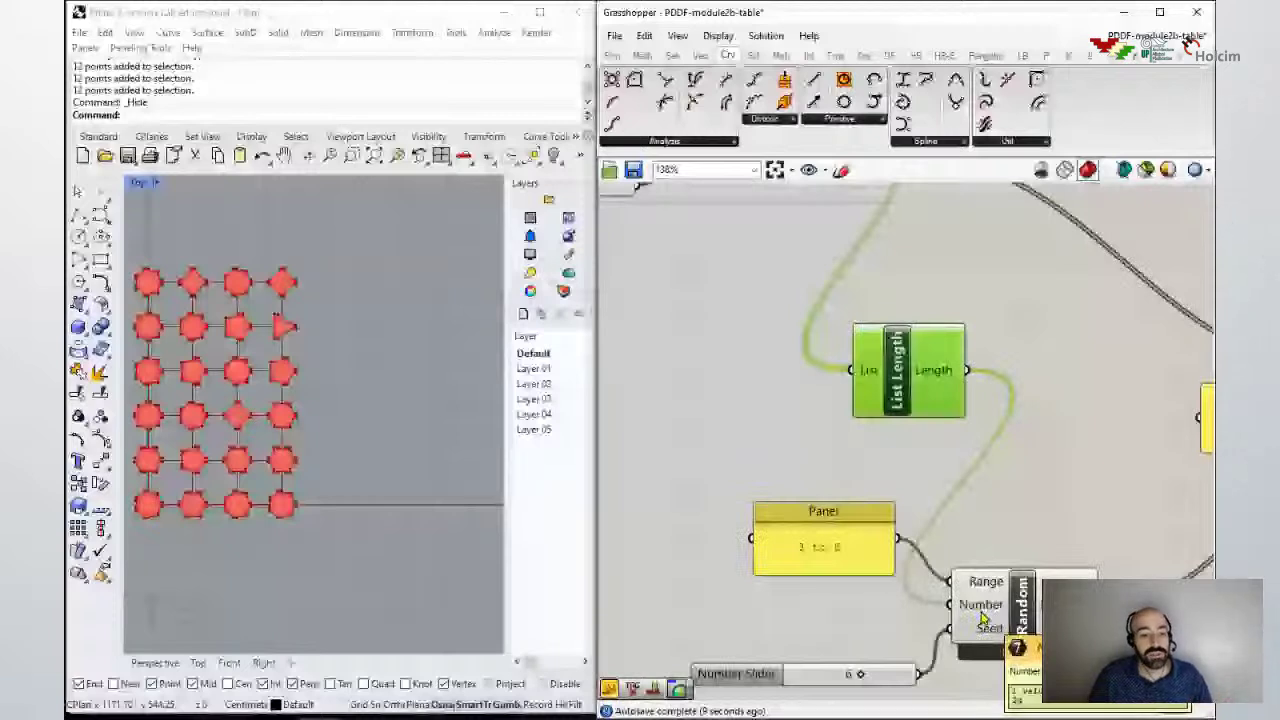
scroll(209, 361, up, 4)
right_drag(209, 361, 310, 393)
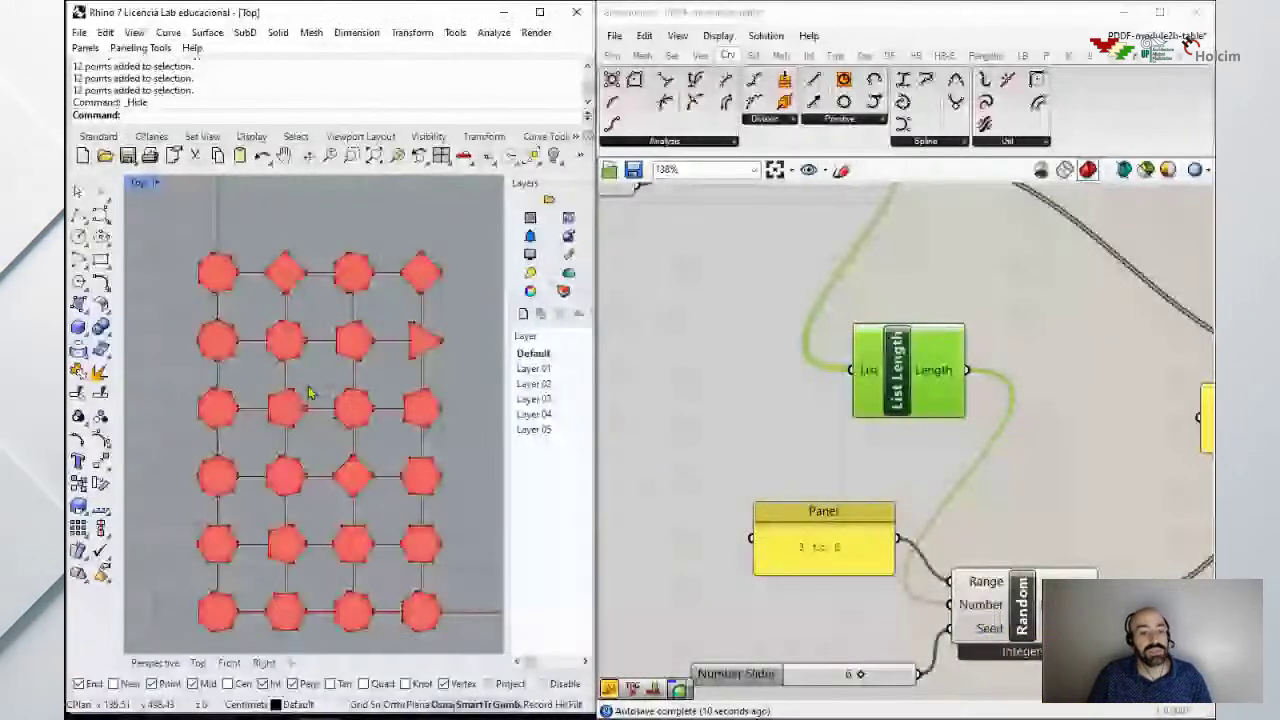
Step: Set the Square component's Extent X slider back to 7 and check the values at Random's Number input and List Length
scroll(798, 471, down, 1)
right_drag(798, 471, 966, 660)
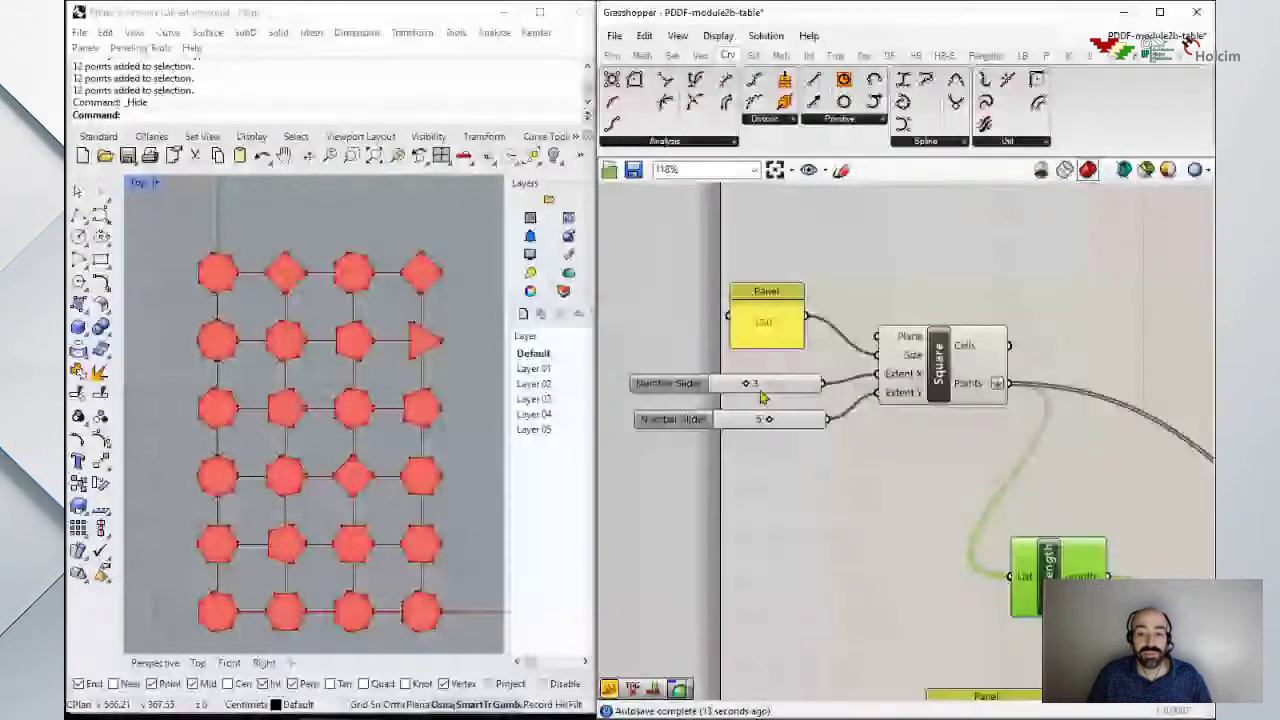
scroll(752, 400, up, 2)
drag(743, 384, 788, 387)
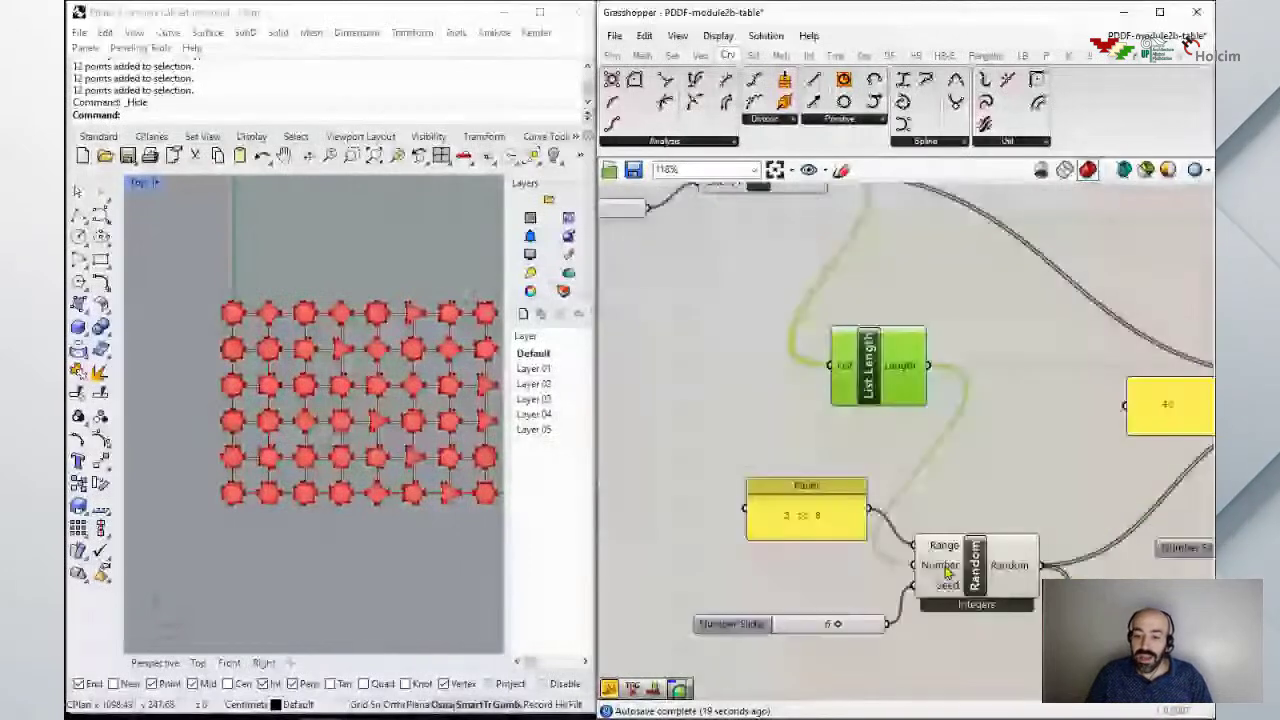
mouse_move(949, 574)
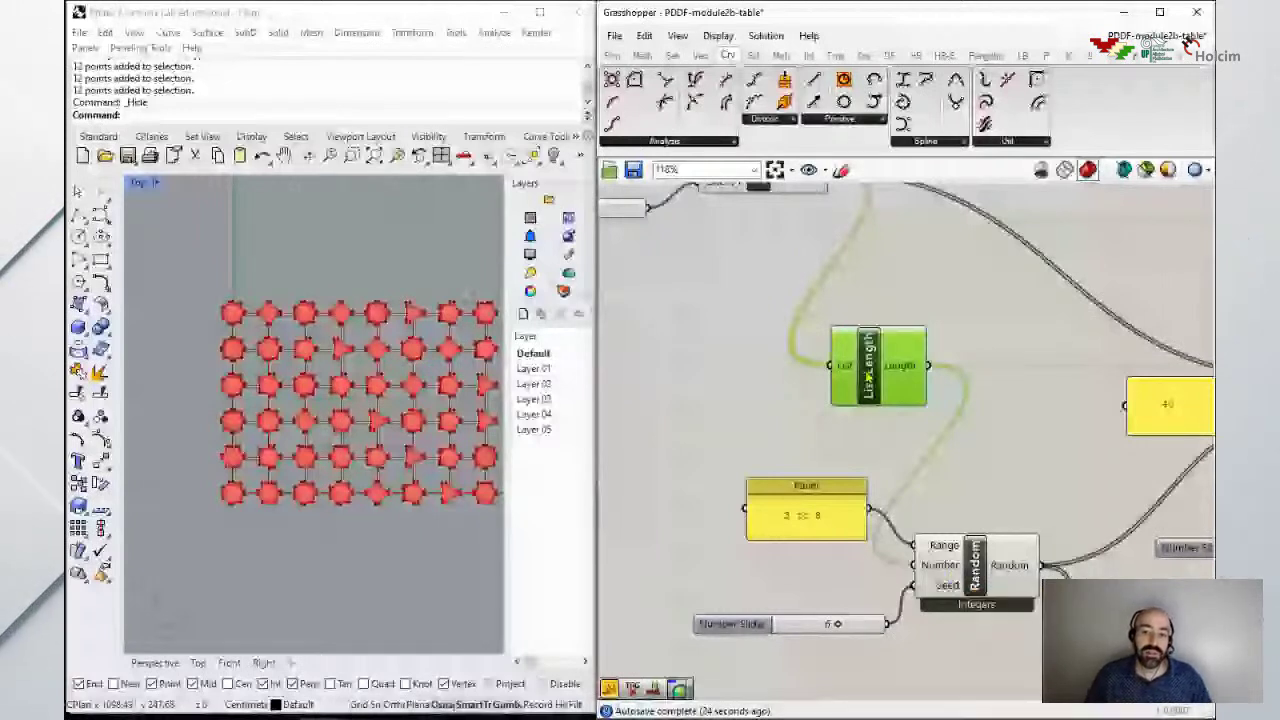
mouse_move(868, 368)
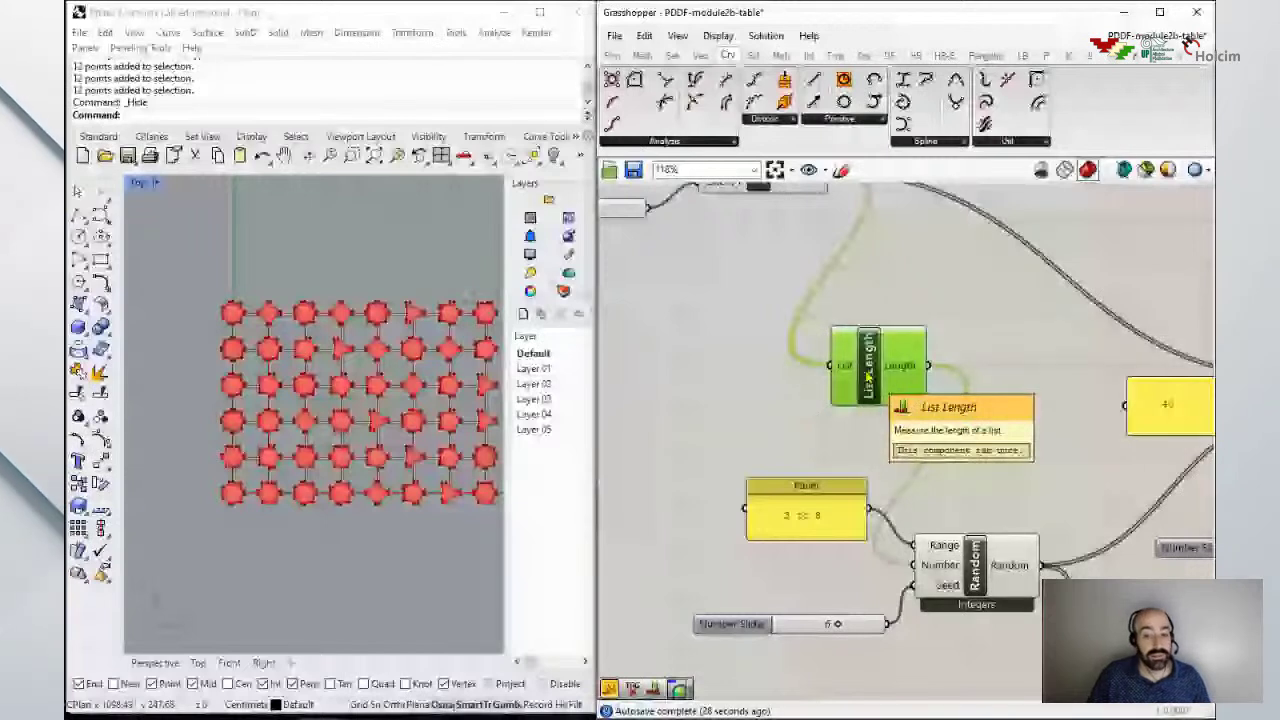
Step: Draw a closed degree-3 control point curve with seven points in Rhino's Top view, surrounding most of the grid except its first two columns
right_drag(868, 368, 884, 442)
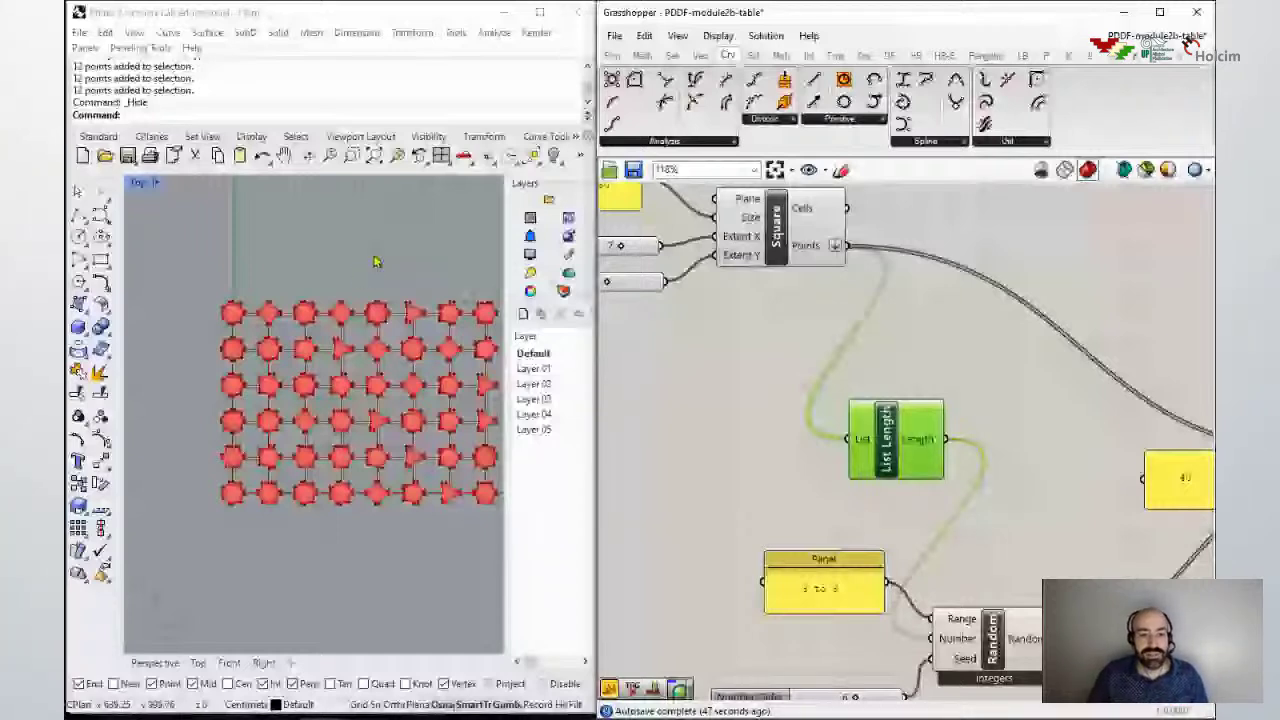
scroll(334, 294, up, 3)
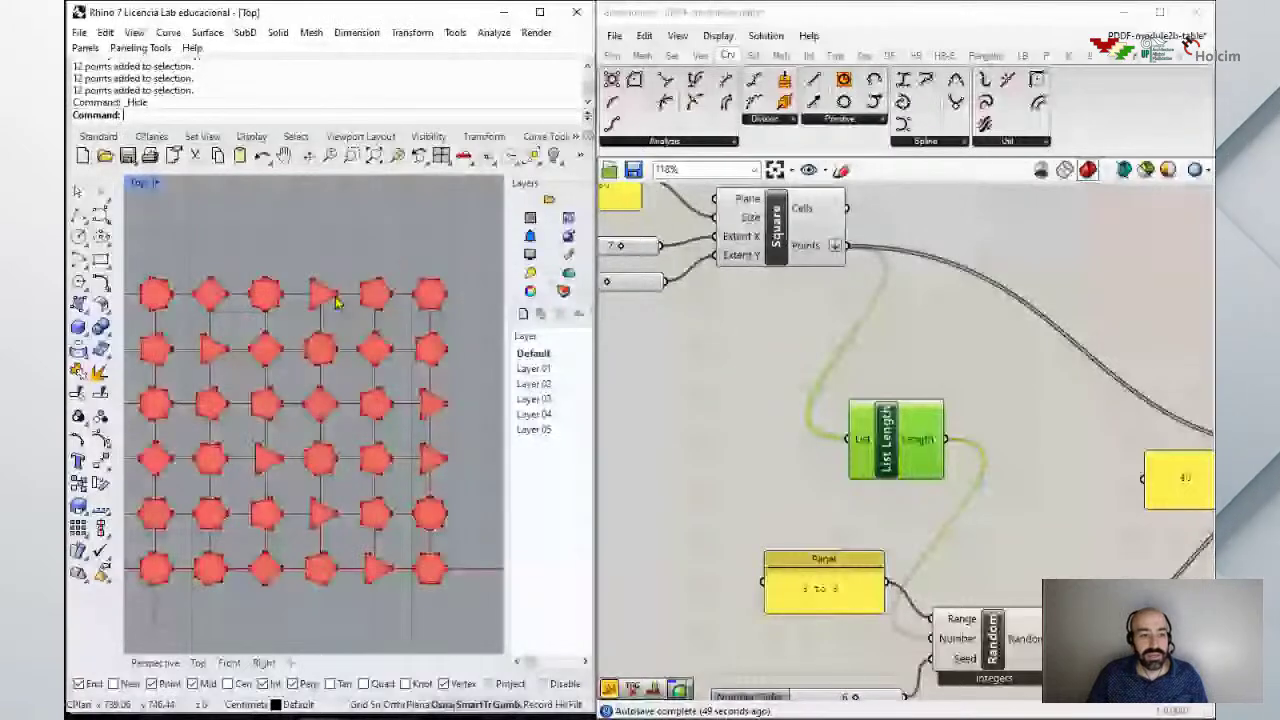
scroll(336, 303, down, 3)
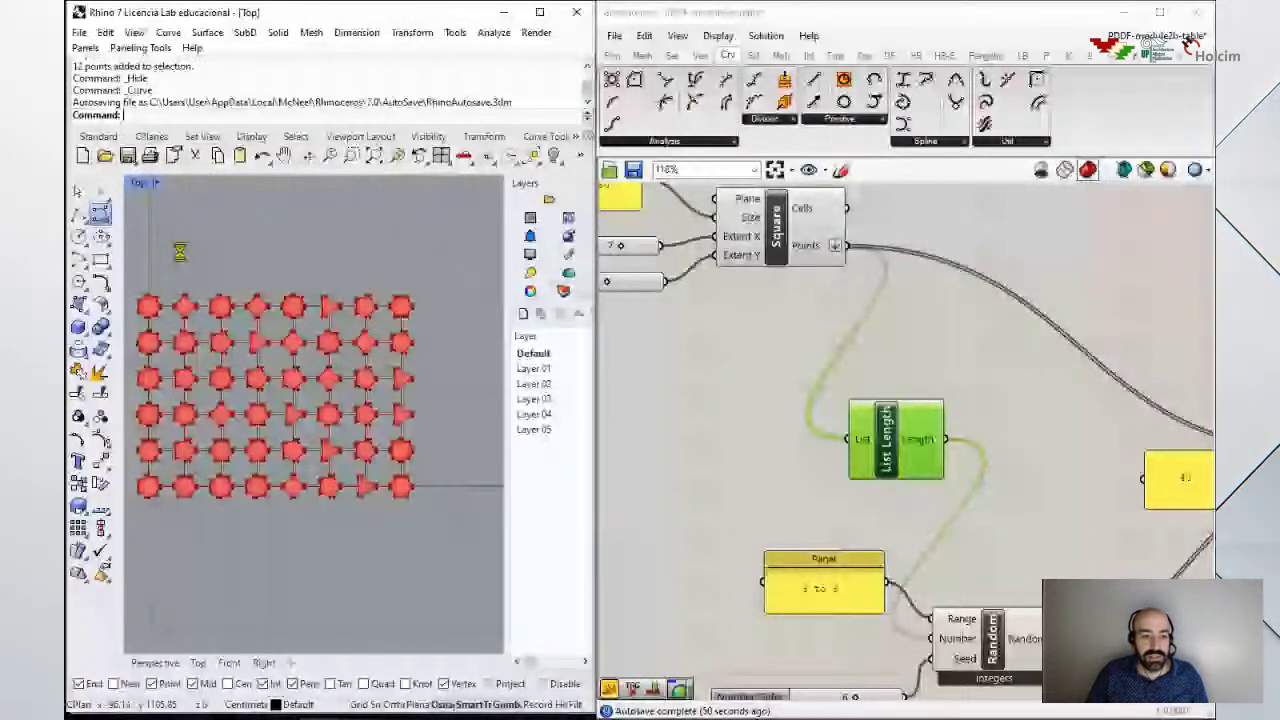
click(350, 260)
click(209, 303)
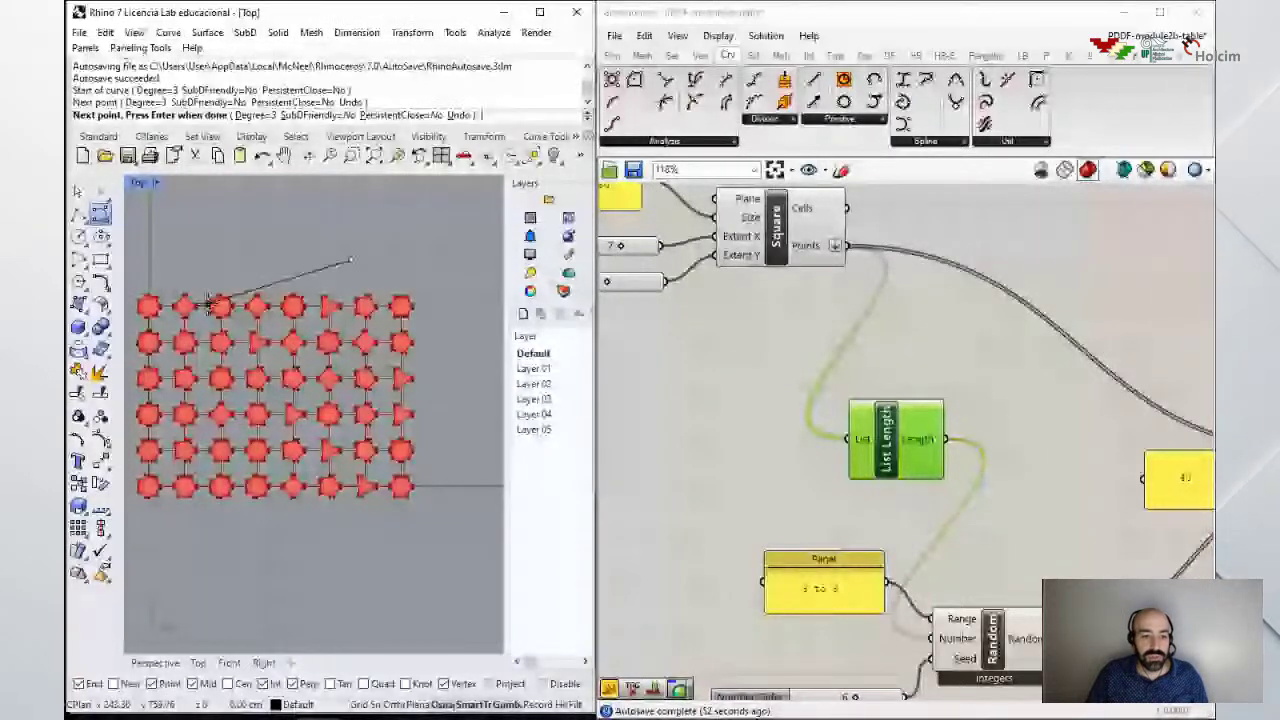
click(209, 403)
click(262, 473)
click(438, 494)
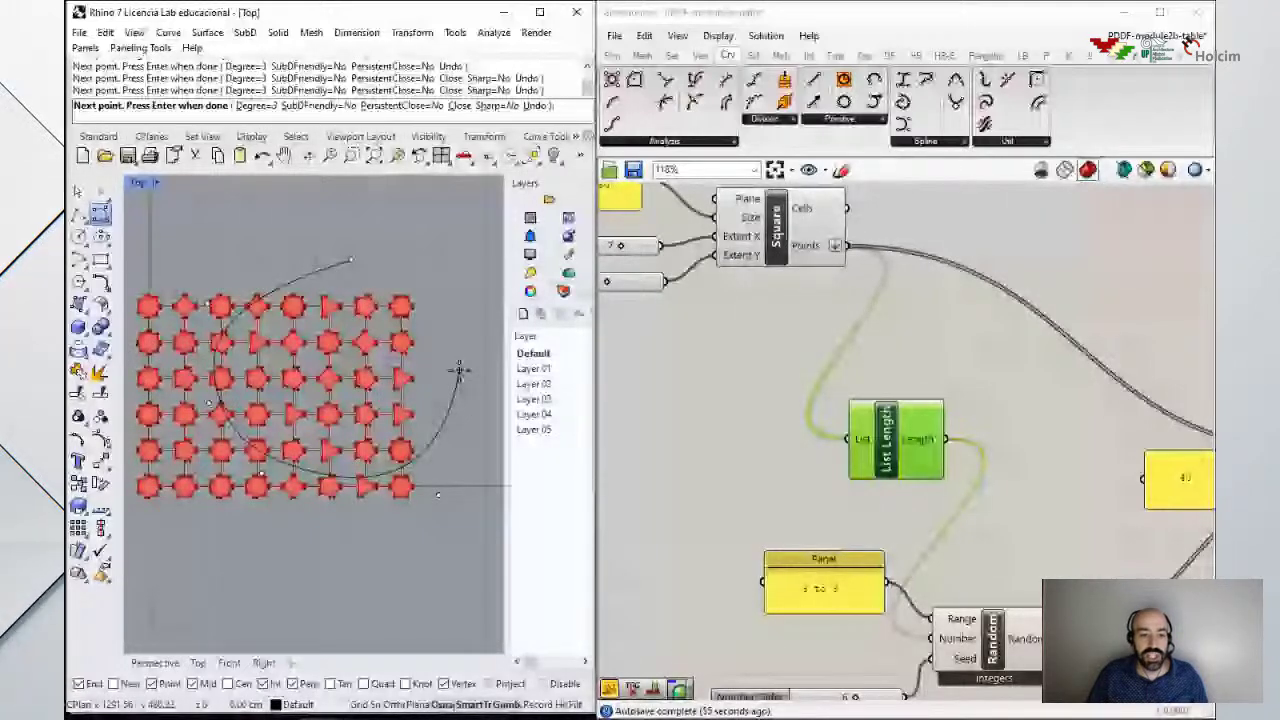
click(459, 370)
click(492, 290)
click(350, 260)
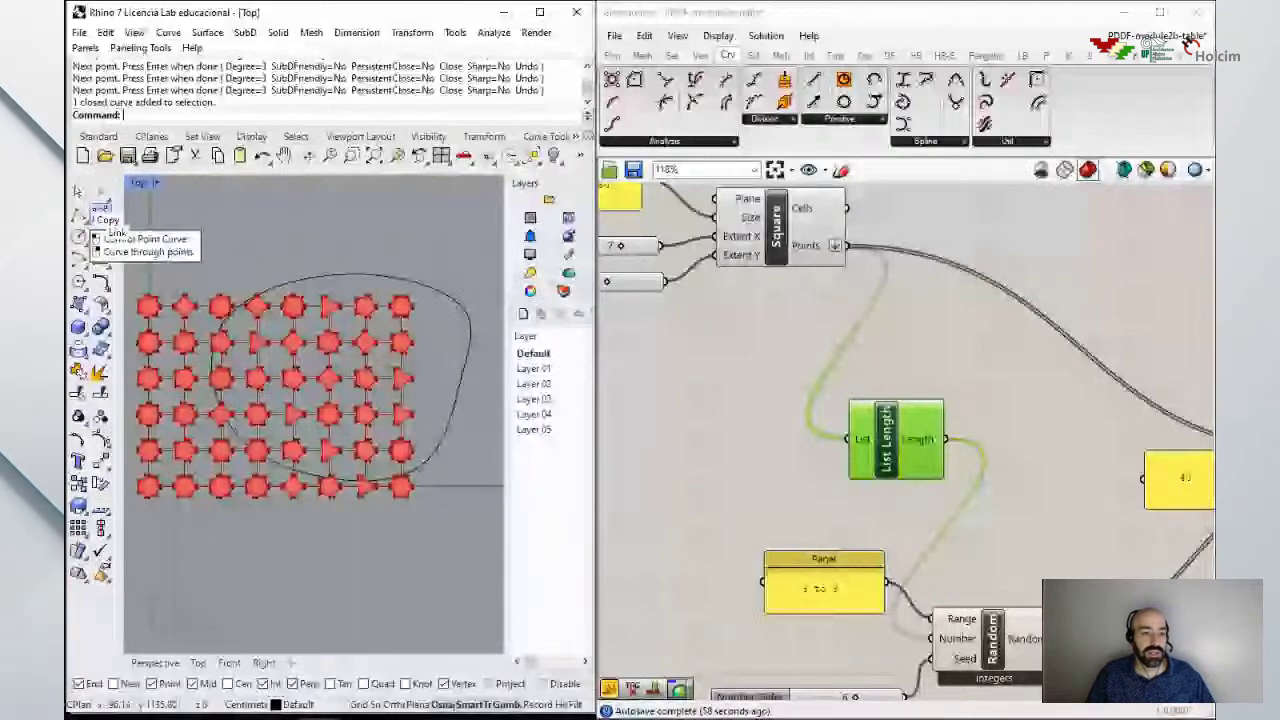
key(ctrl)
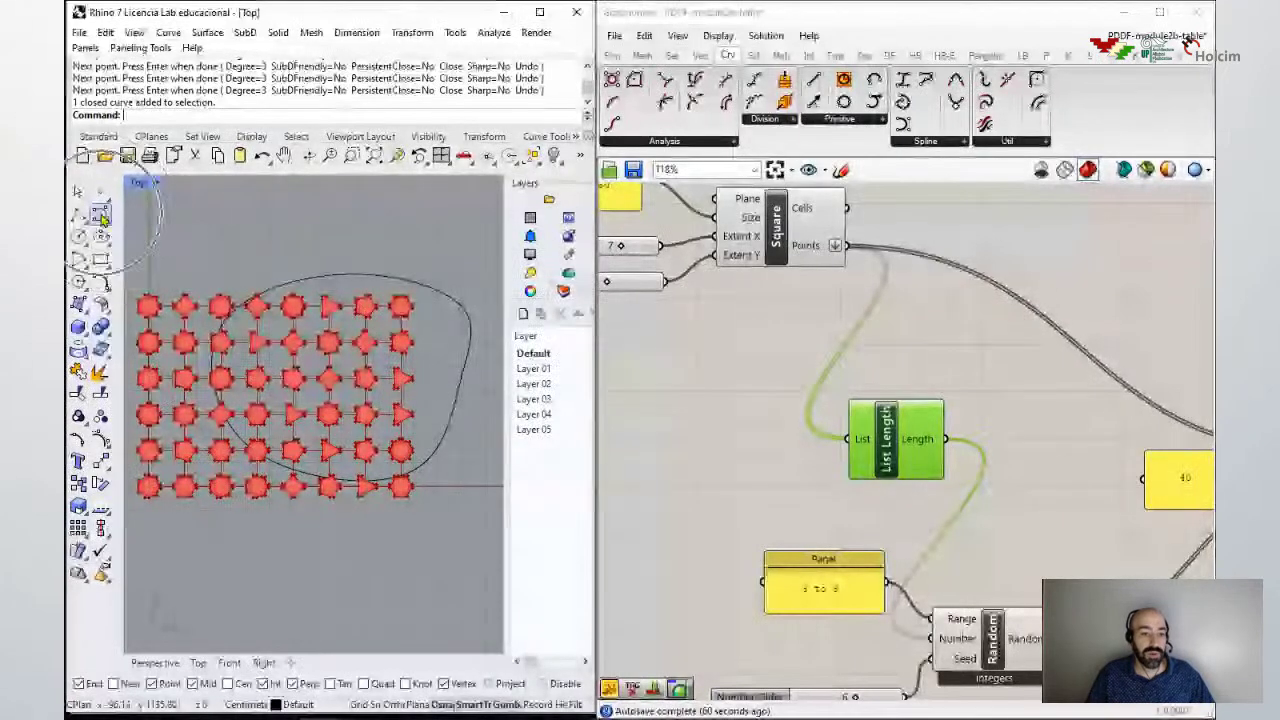
scroll(305, 332, up, 2)
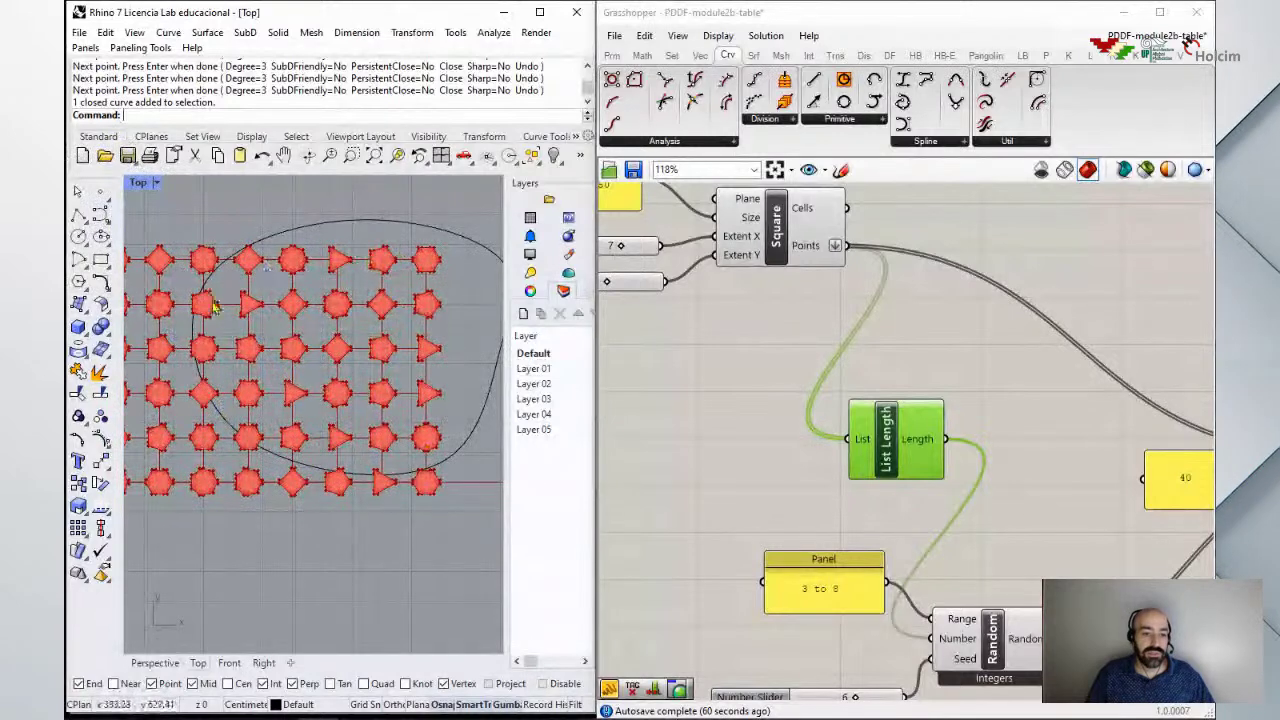
right_drag(213, 306, 302, 315)
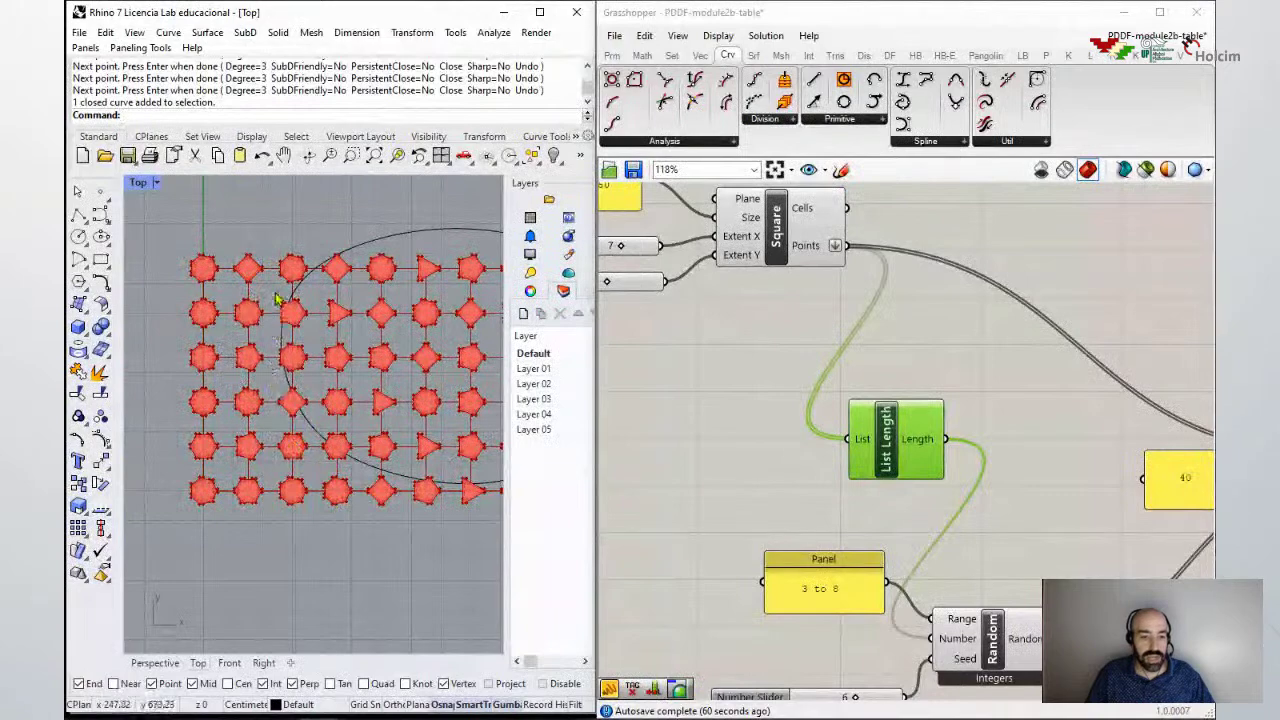
Step: Move the components fed by Square's Points output farther away, and adjust the positions of List Length and Square to free canvas space
right_drag(352, 487, 250, 476)
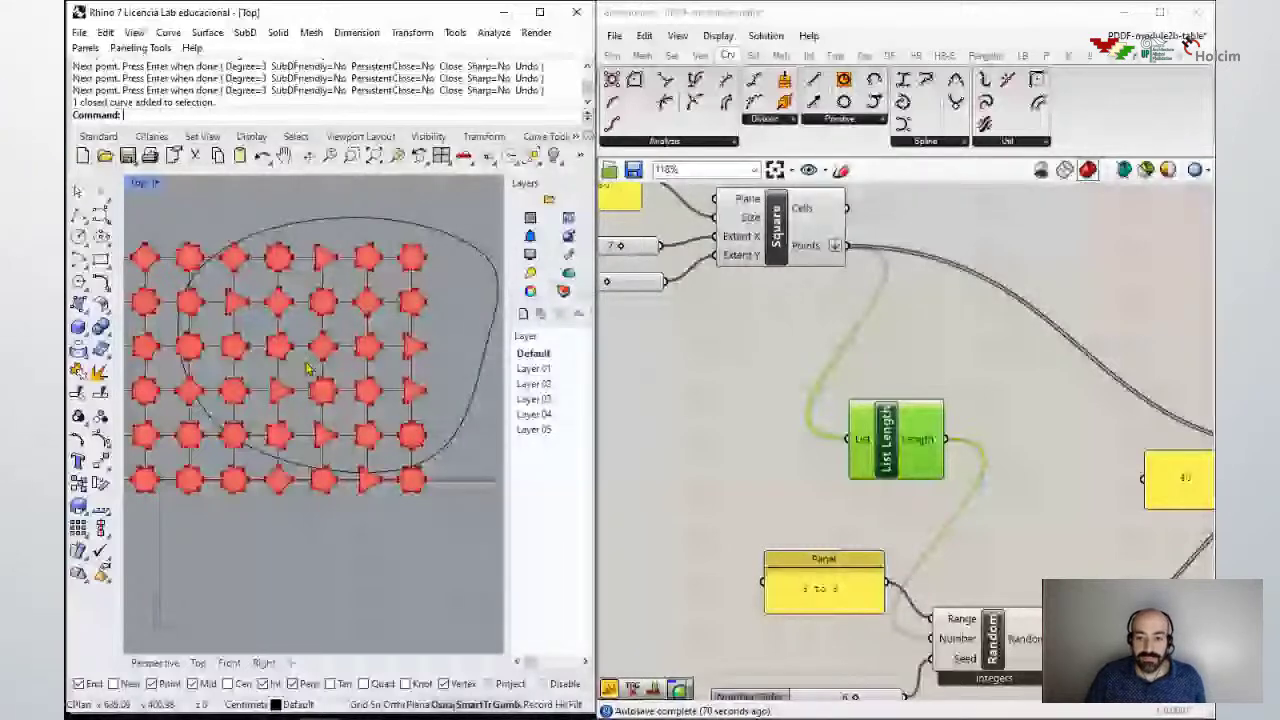
scroll(720, 358, down, 3)
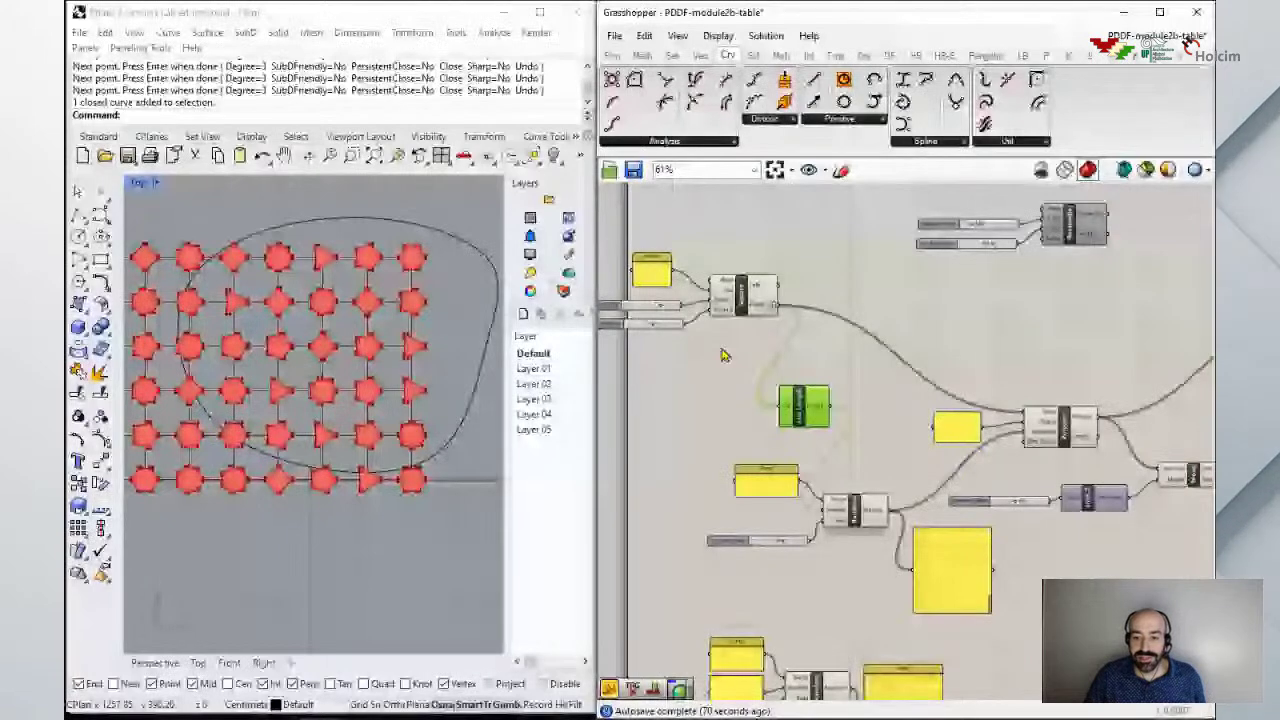
scroll(722, 355, down, 3)
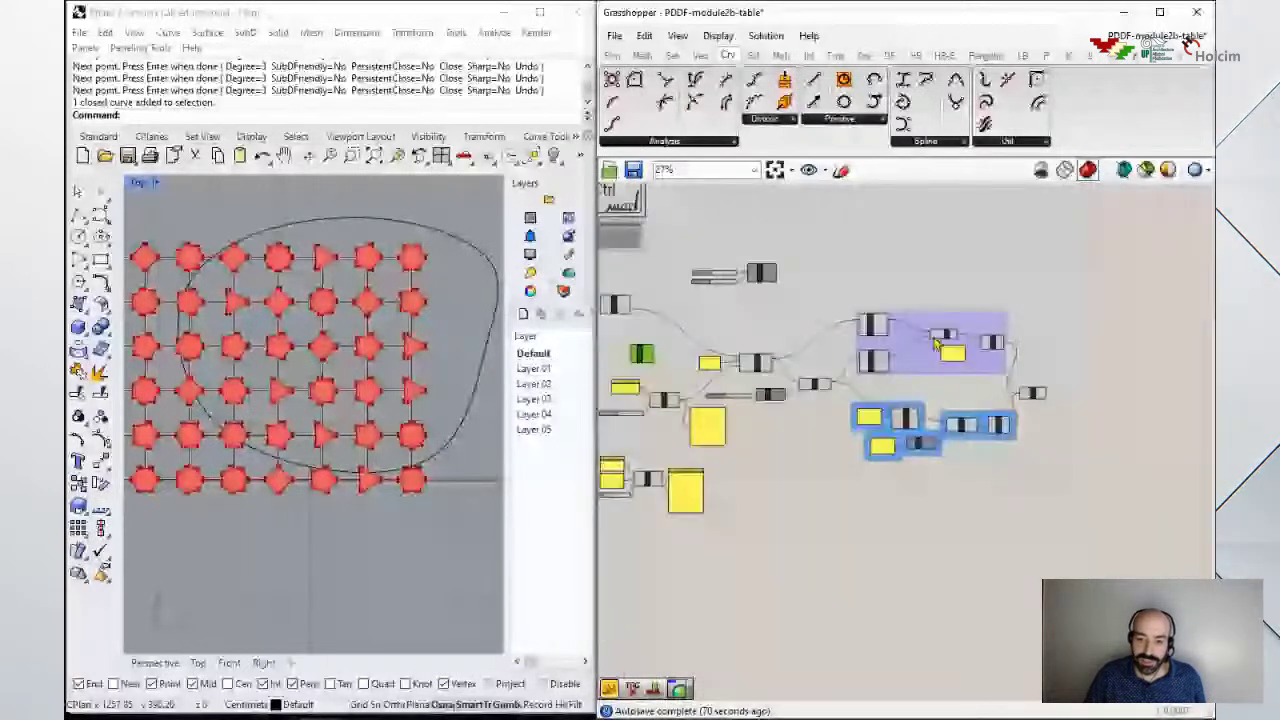
scroll(937, 343, down, 1)
drag(1070, 322, 661, 491)
click(740, 337)
scroll(755, 367, up, 5)
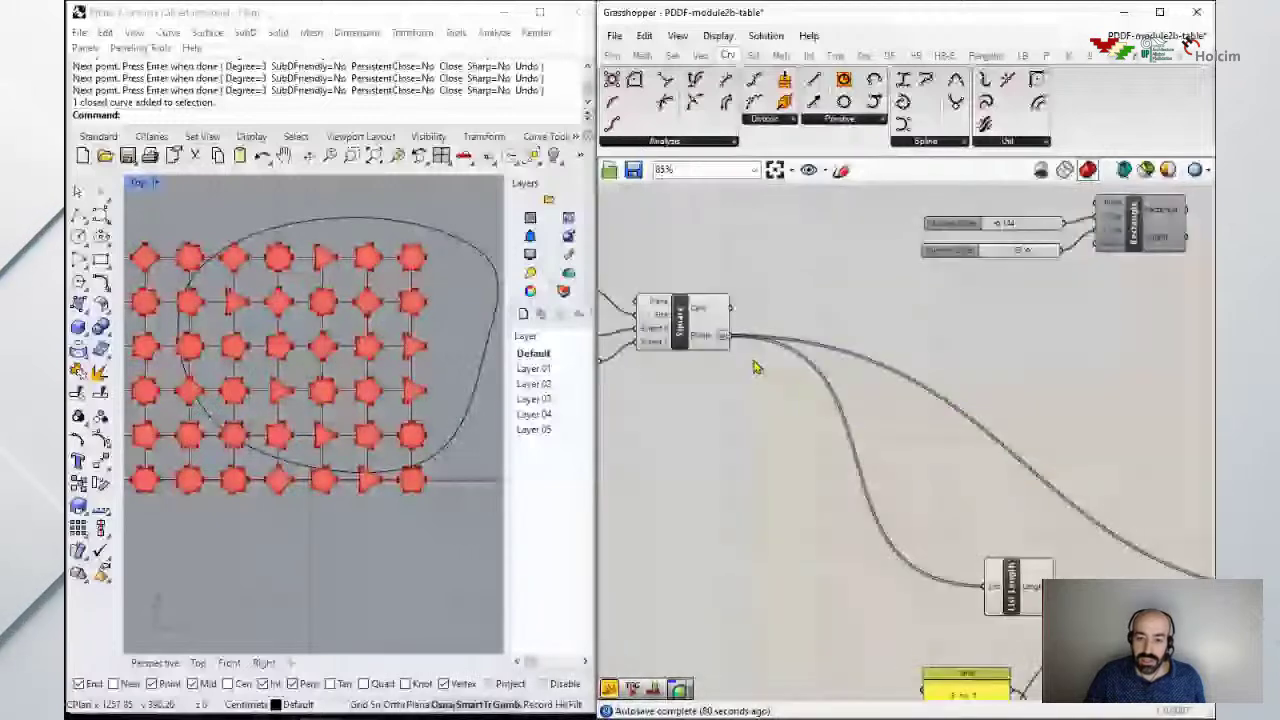
right_drag(755, 367, 785, 331)
drag(1066, 561, 1005, 578)
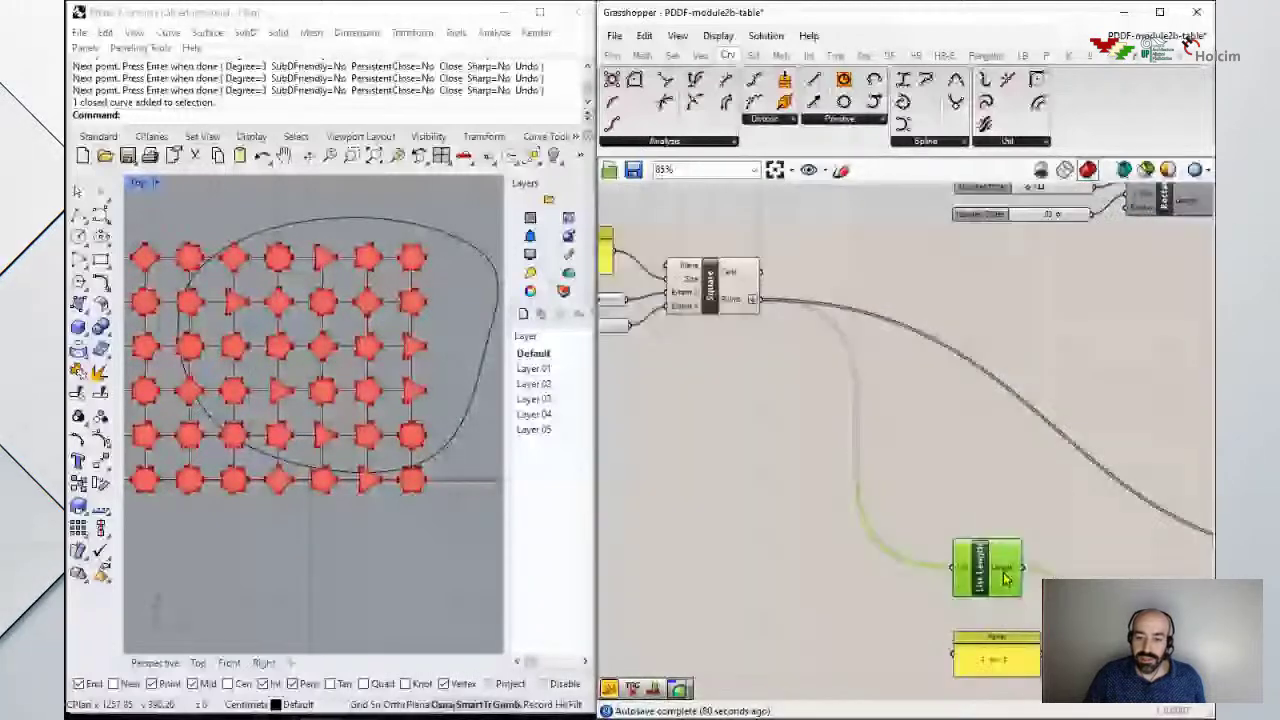
scroll(734, 297, up, 3)
right_drag(734, 297, 720, 371)
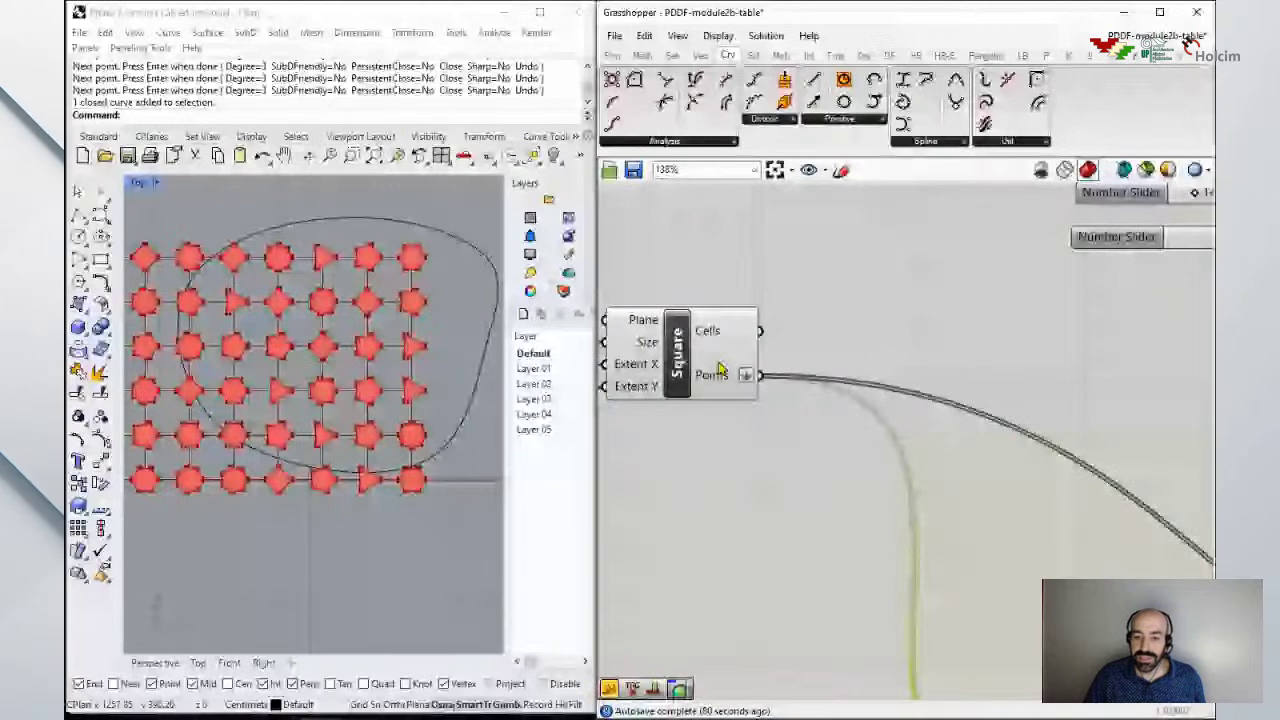
drag(720, 371, 717, 382)
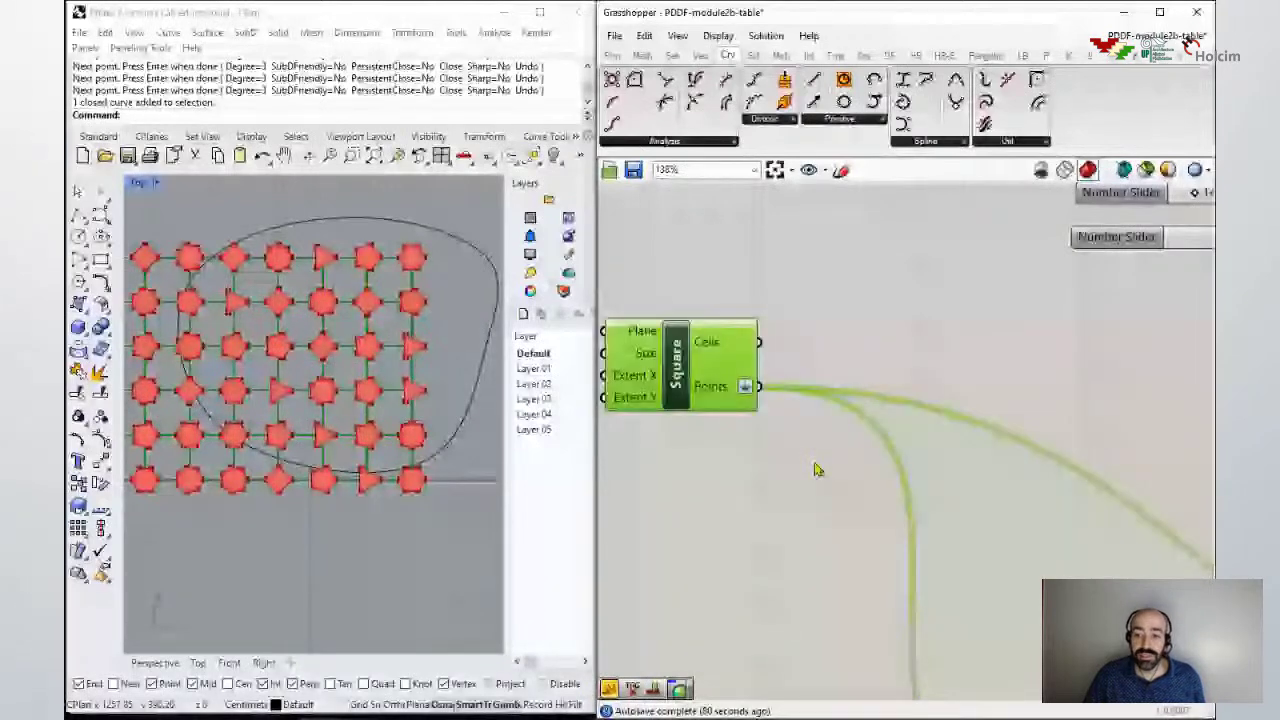
Step: Move the Rectangle component and its two number sliders away from the area beside the Square component
scroll(815, 470, down, 3)
scroll(810, 448, down, 3)
drag(862, 408, 1040, 348)
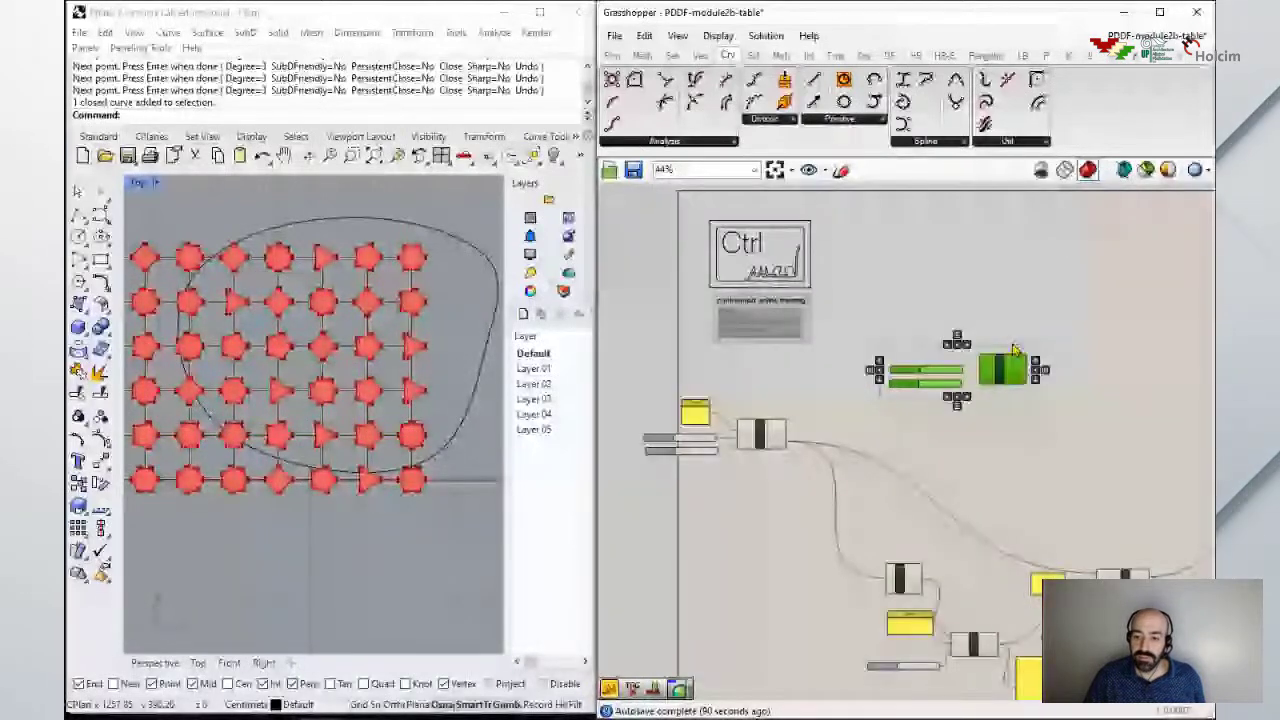
click(815, 386)
scroll(815, 386, up, 6)
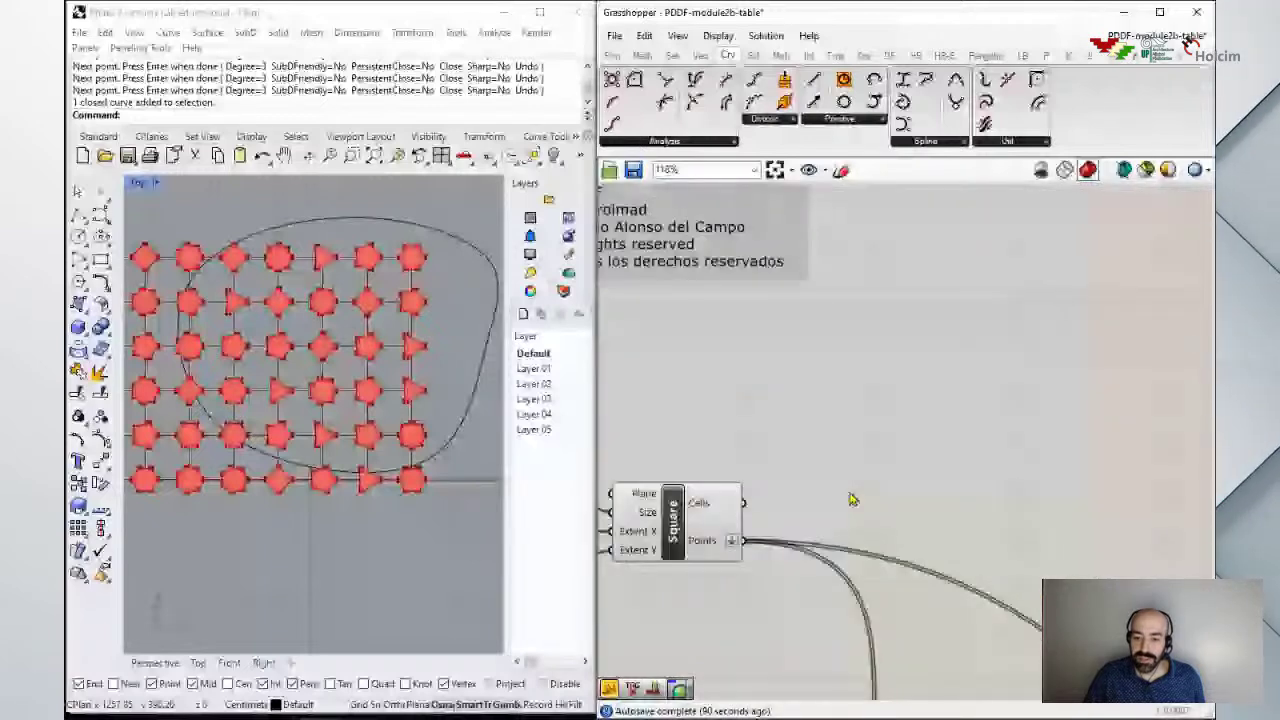
scroll(853, 407, down, 2)
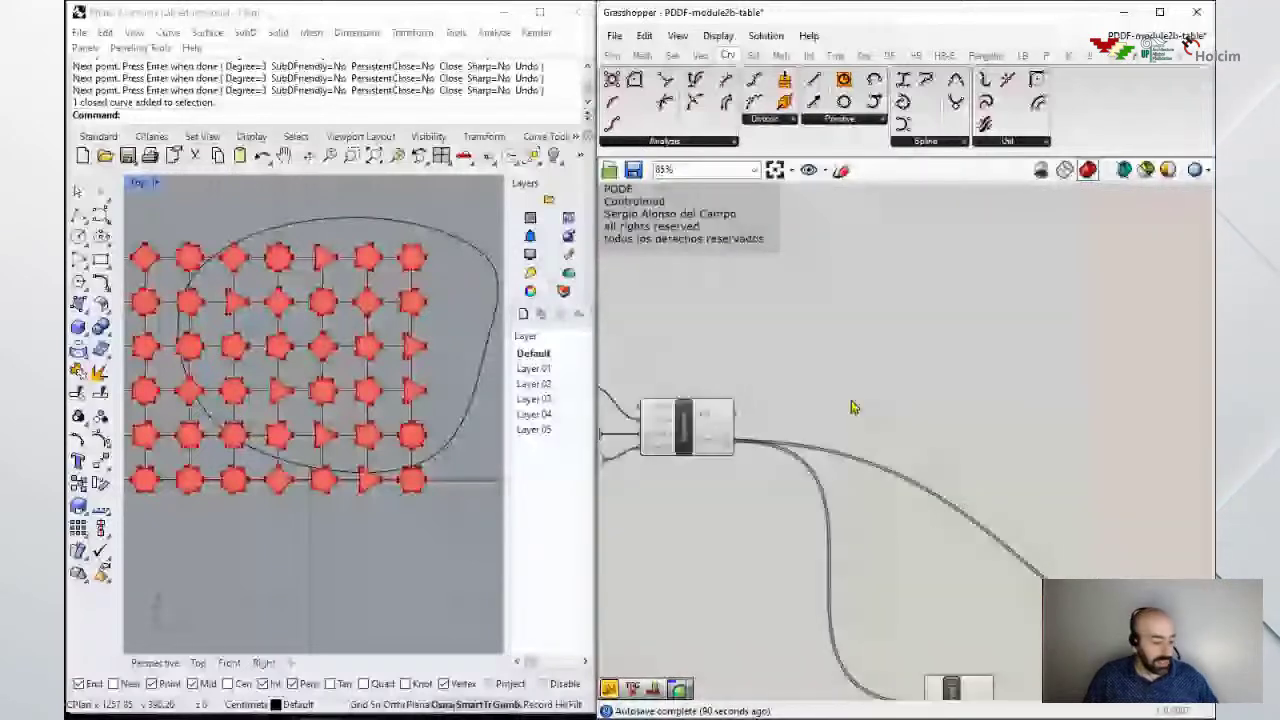
Step: Add a Curve parameter near Square's outputs and reference the closed Rhino curve drawn around the grid
scroll(853, 407, up, 3)
double_click(847, 390)
text(curve)
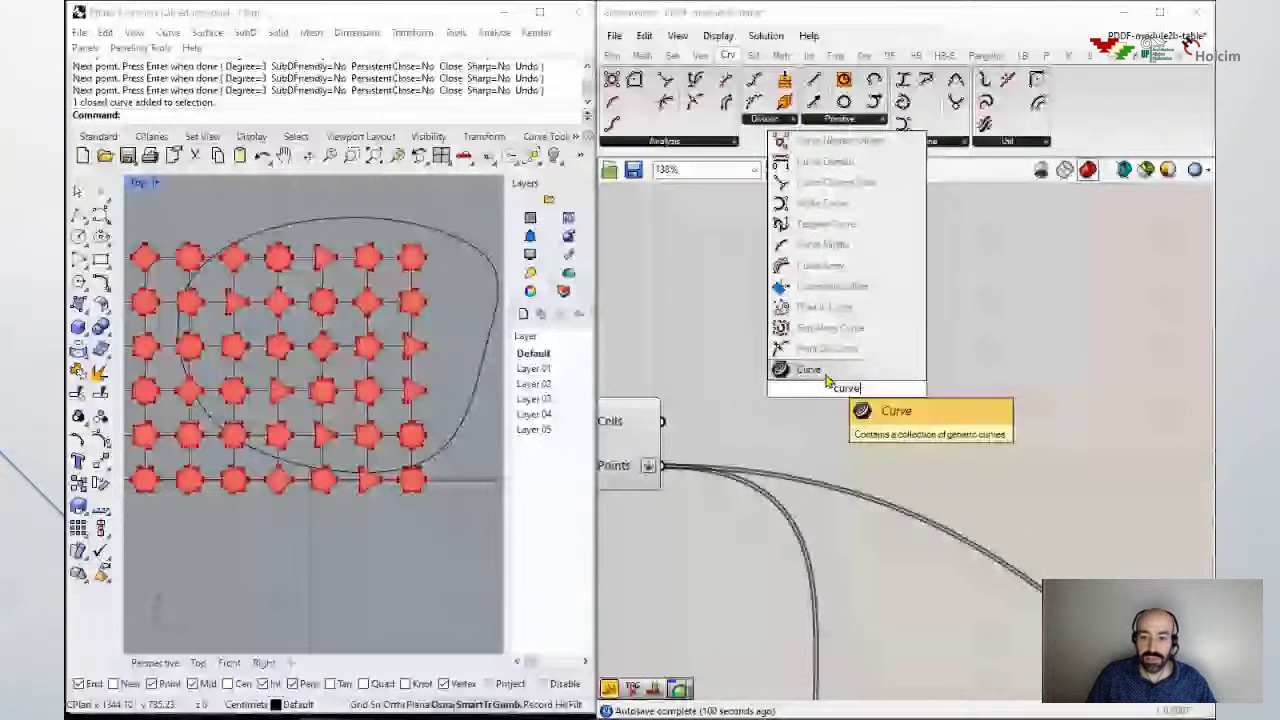
click(826, 376)
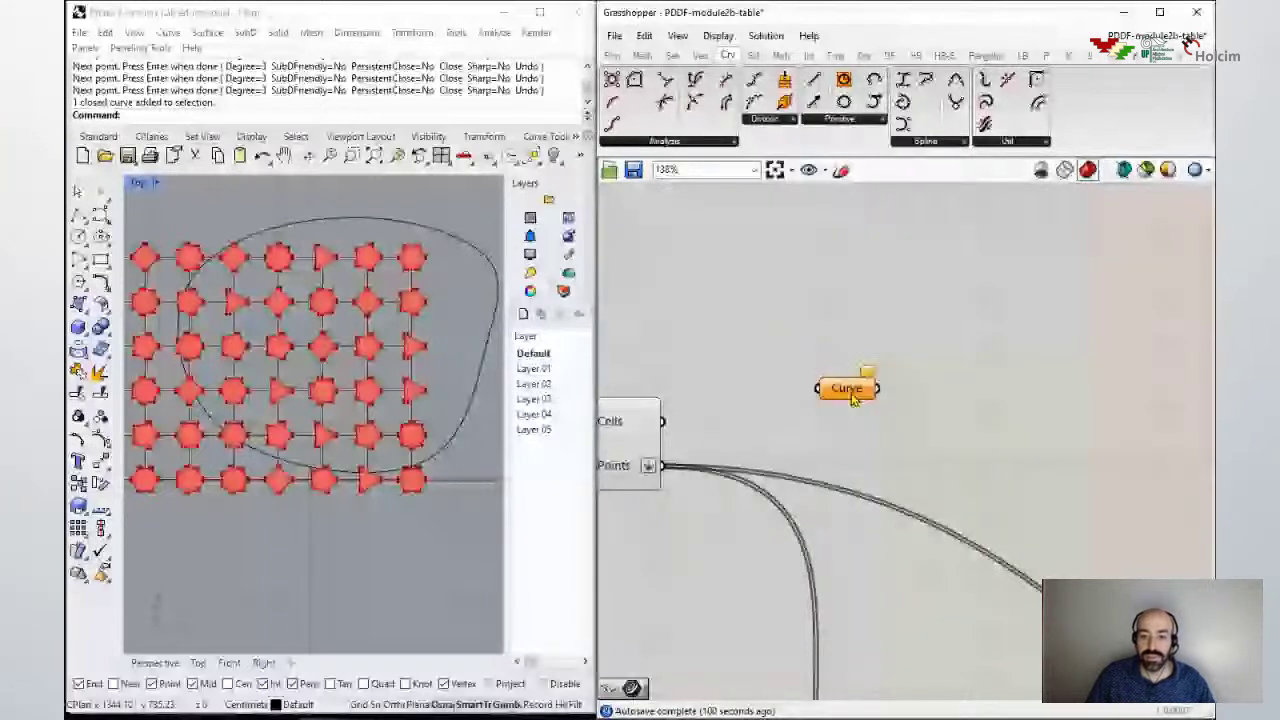
right_click(848, 392)
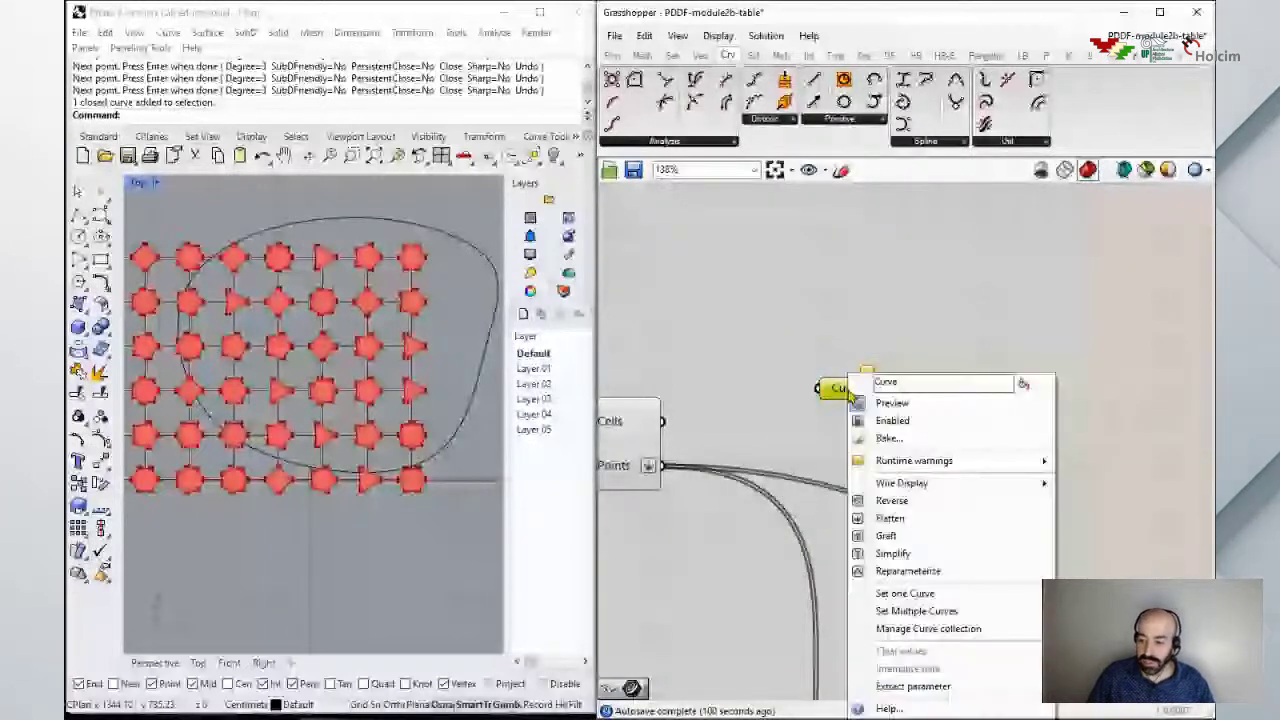
click(904, 594)
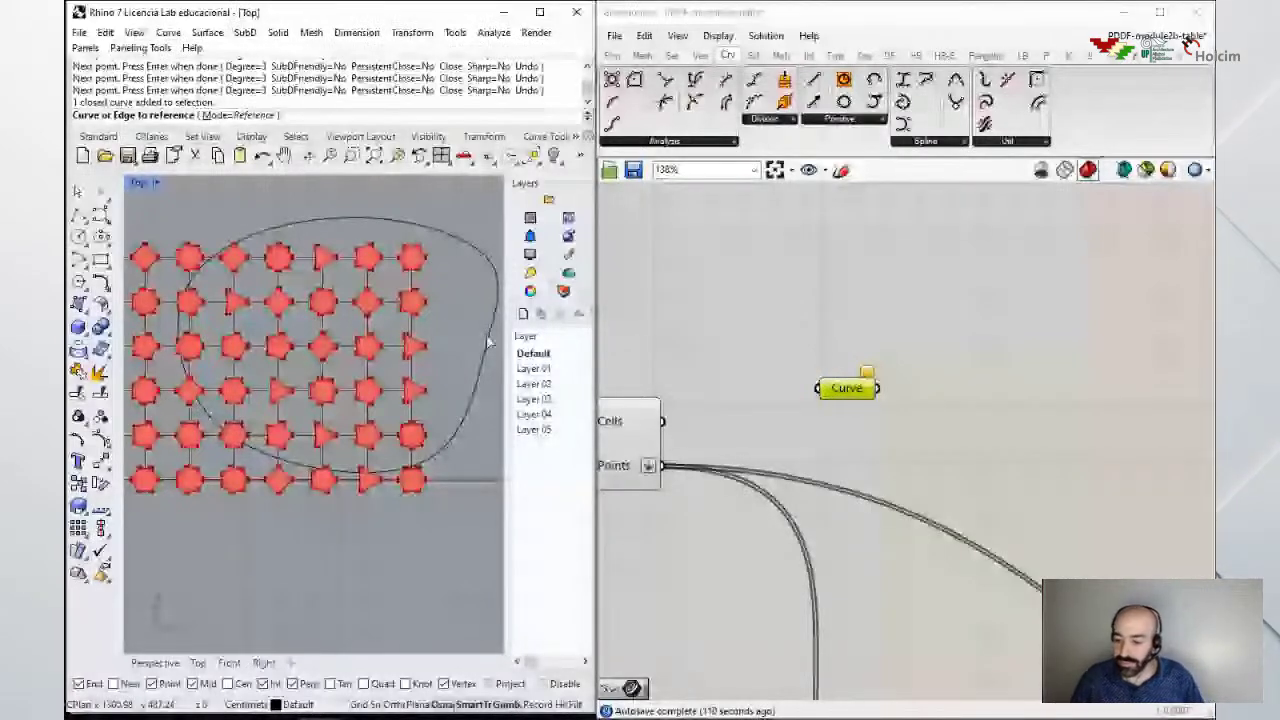
click(489, 343)
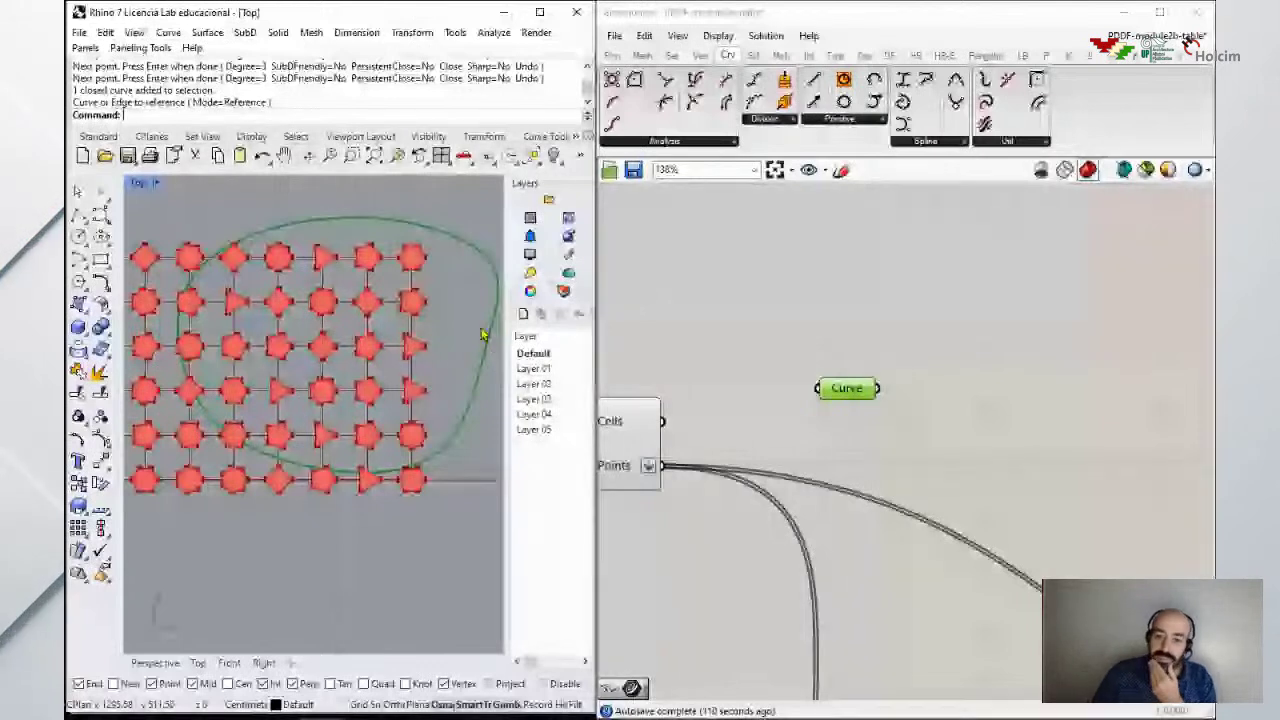
Step: Shift the Curve parameter slightly up on the canvas and check its curve over the polygon grid in Rhino
click(776, 421)
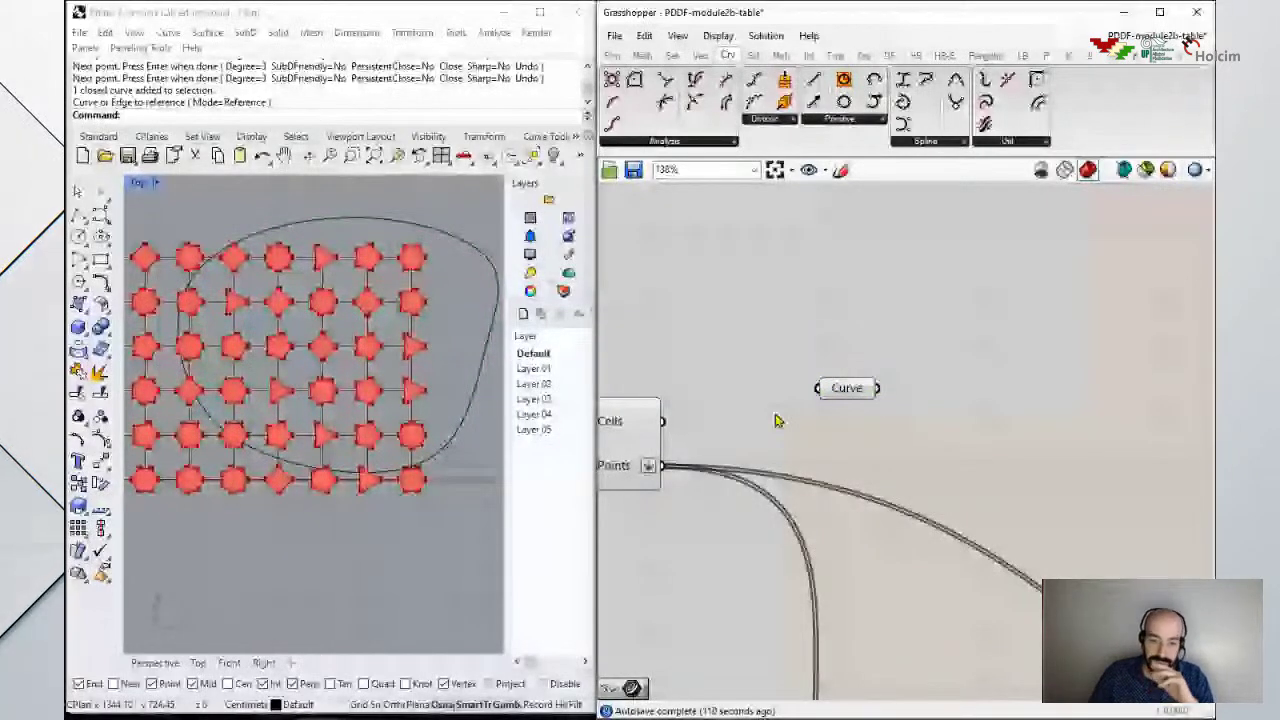
click(850, 390)
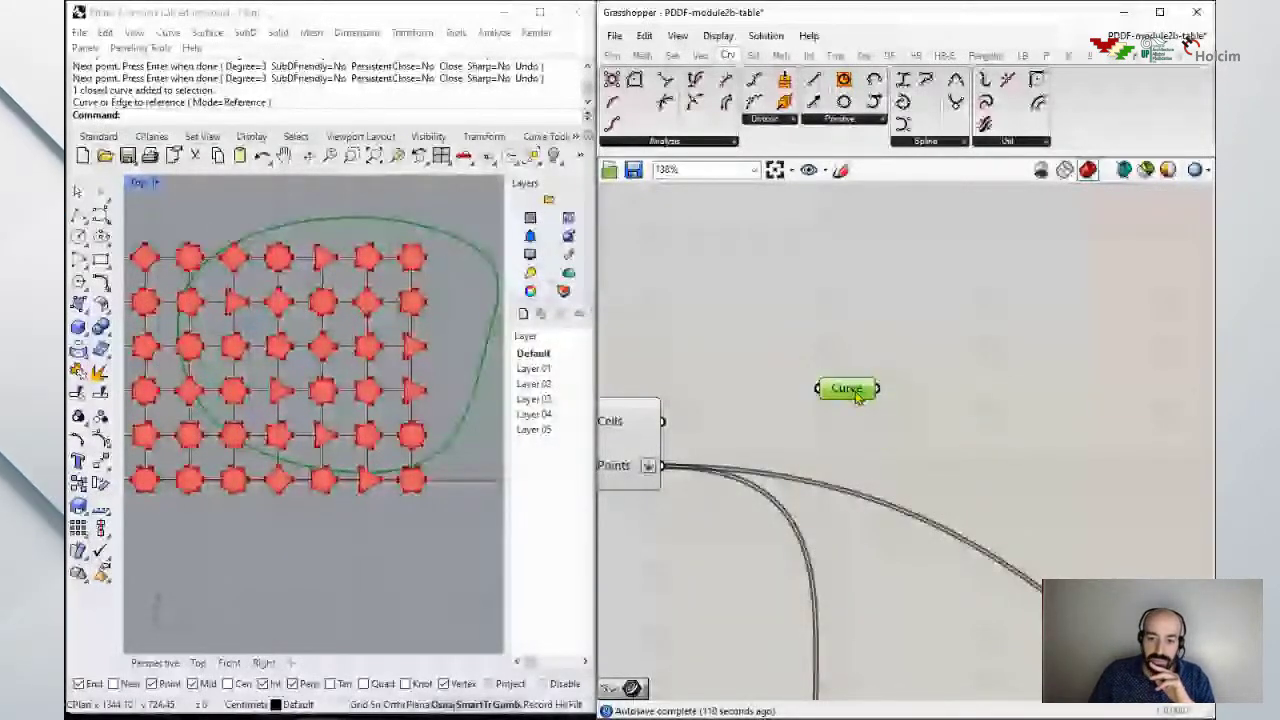
drag(856, 397, 842, 356)
click(479, 376)
right_drag(479, 376, 443, 388)
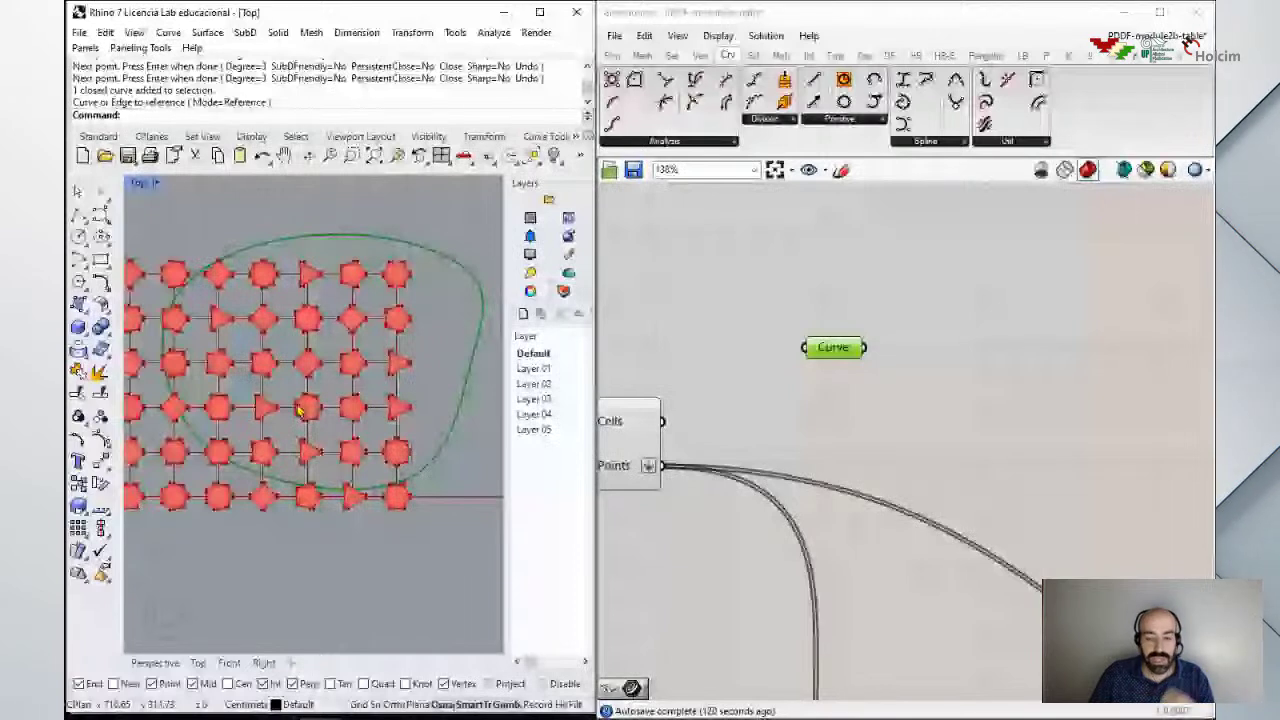
Step: Add a Point In Curve component beside the Curve parameter
double_click(983, 376)
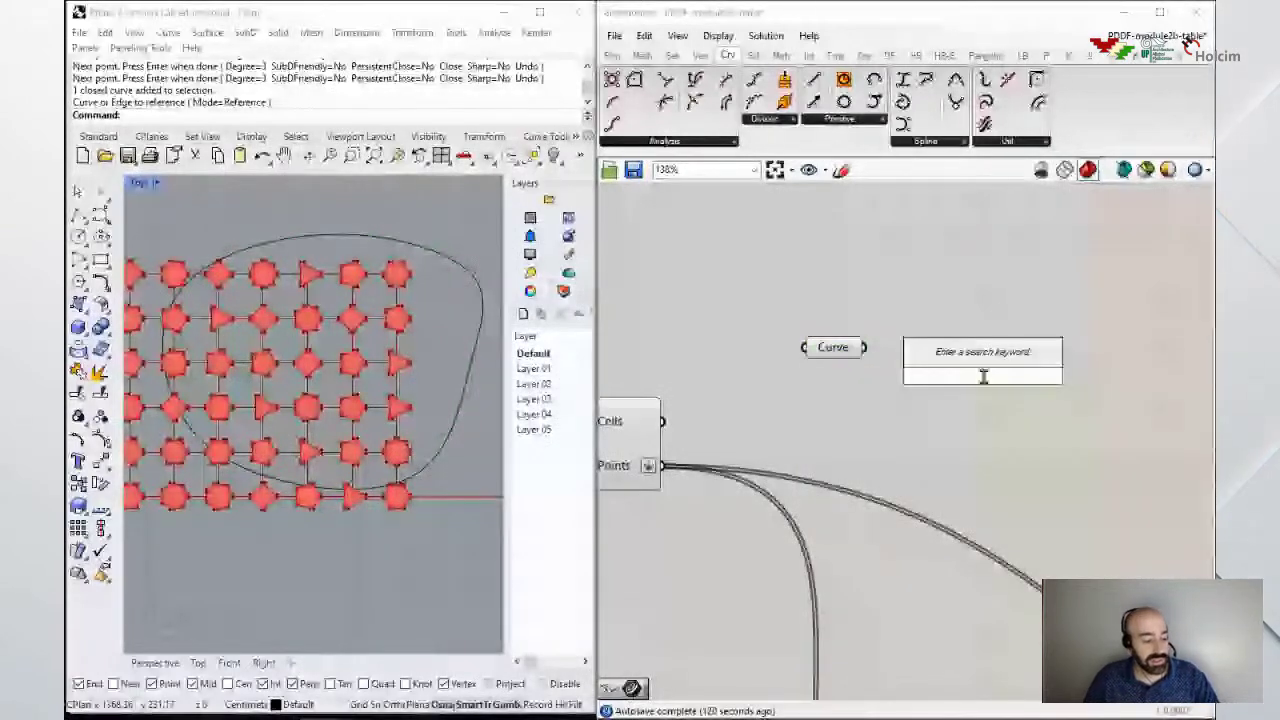
text(po)
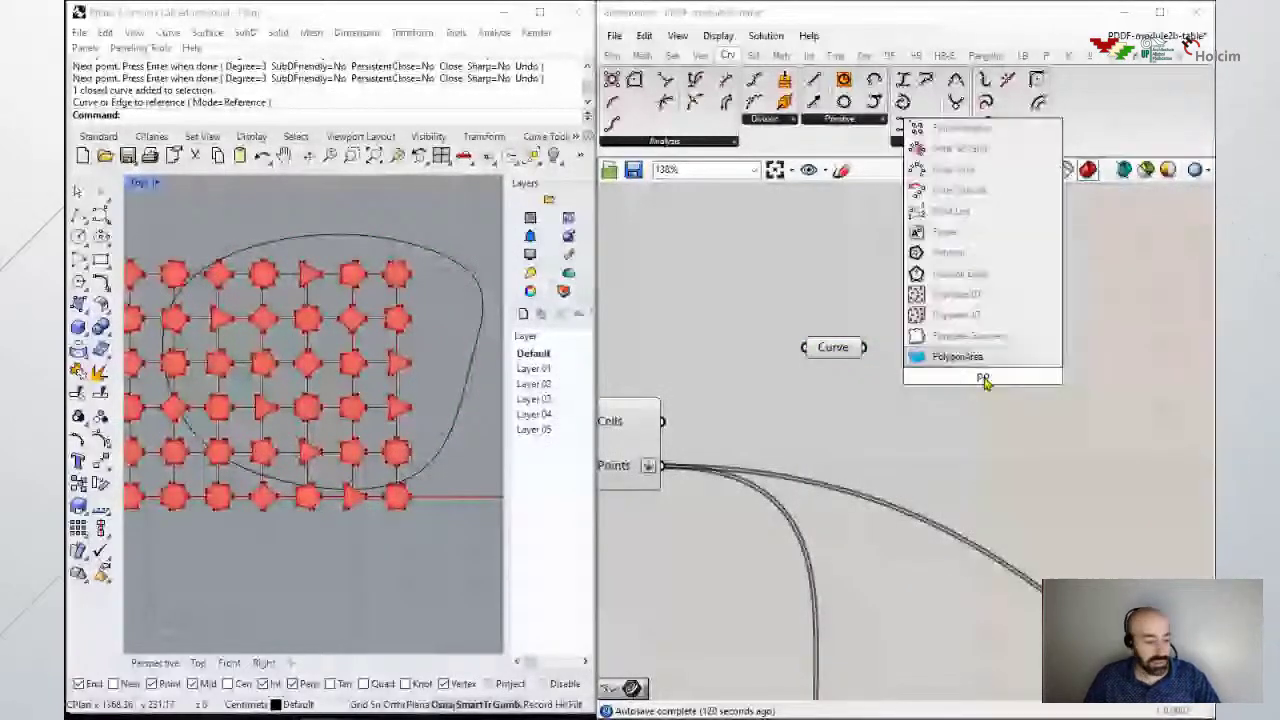
text(in)
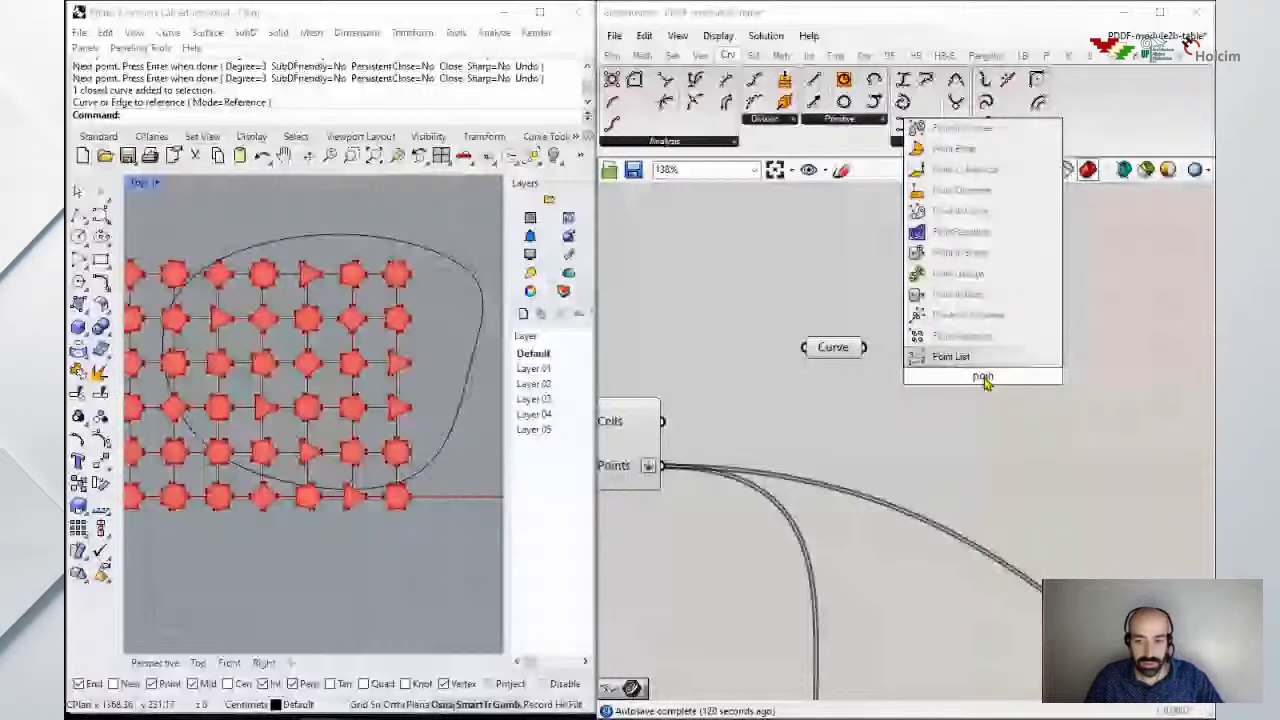
text(t in)
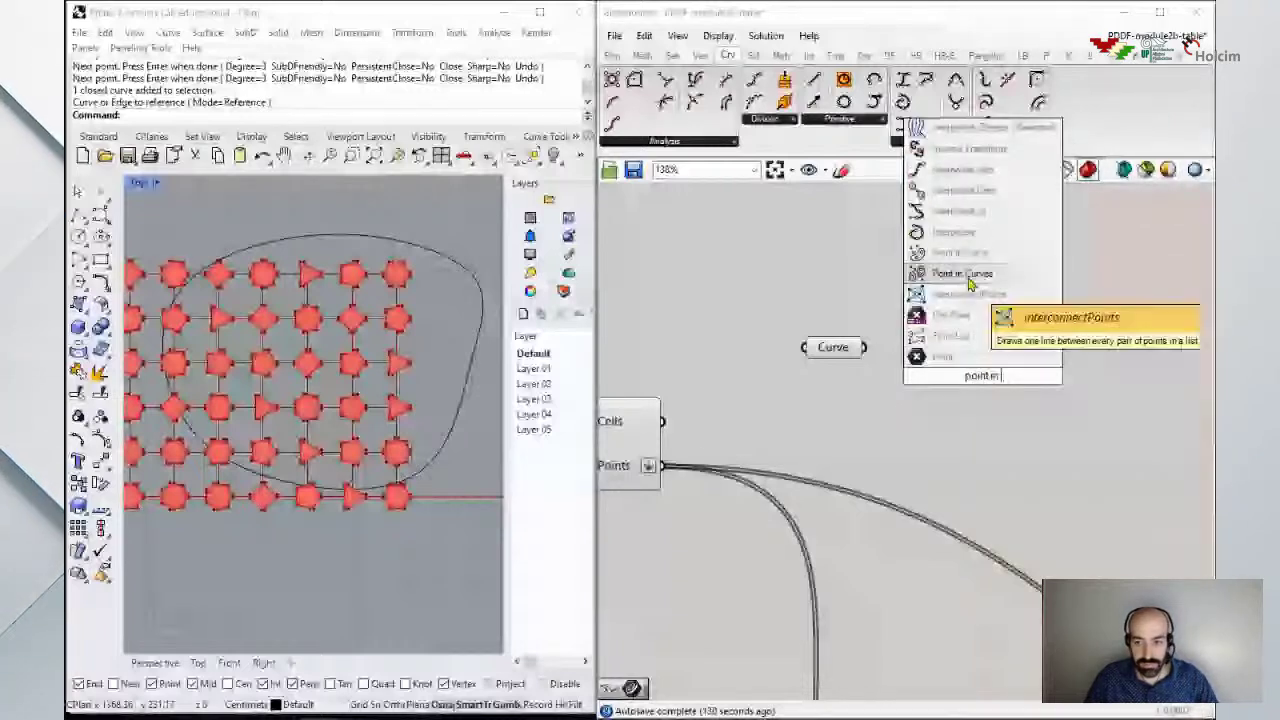
click(965, 275)
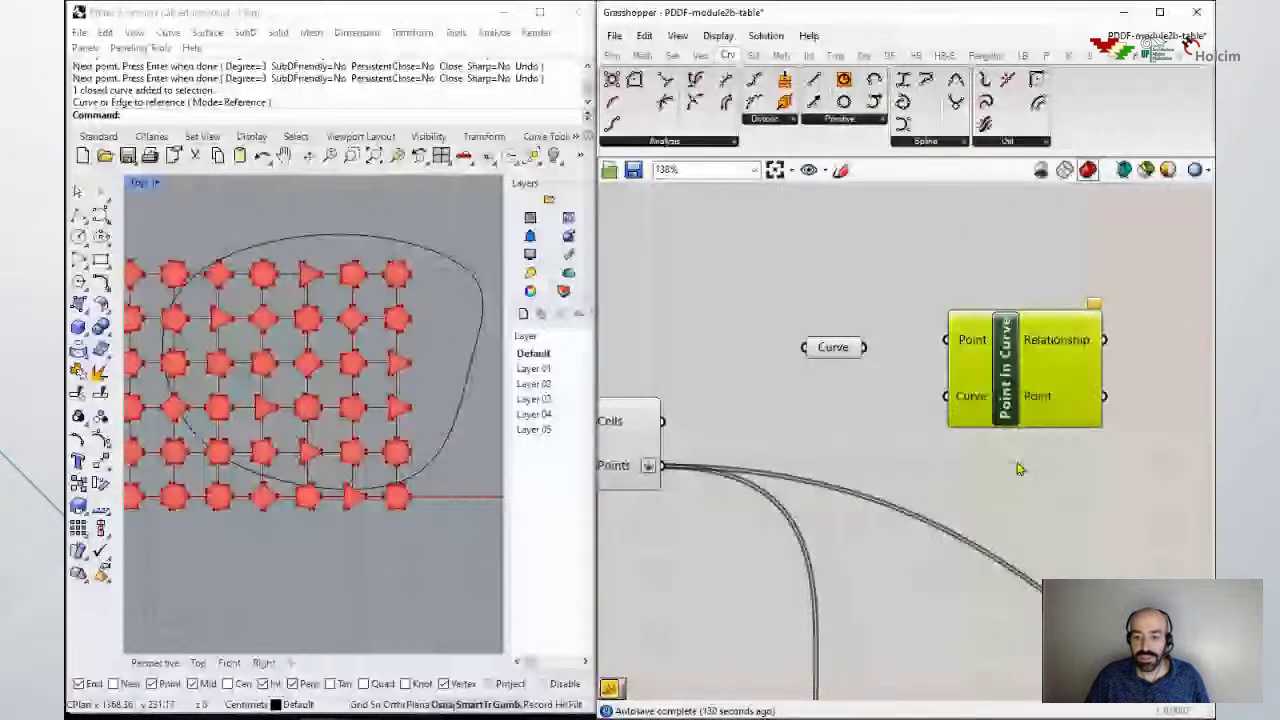
double_click(1017, 467)
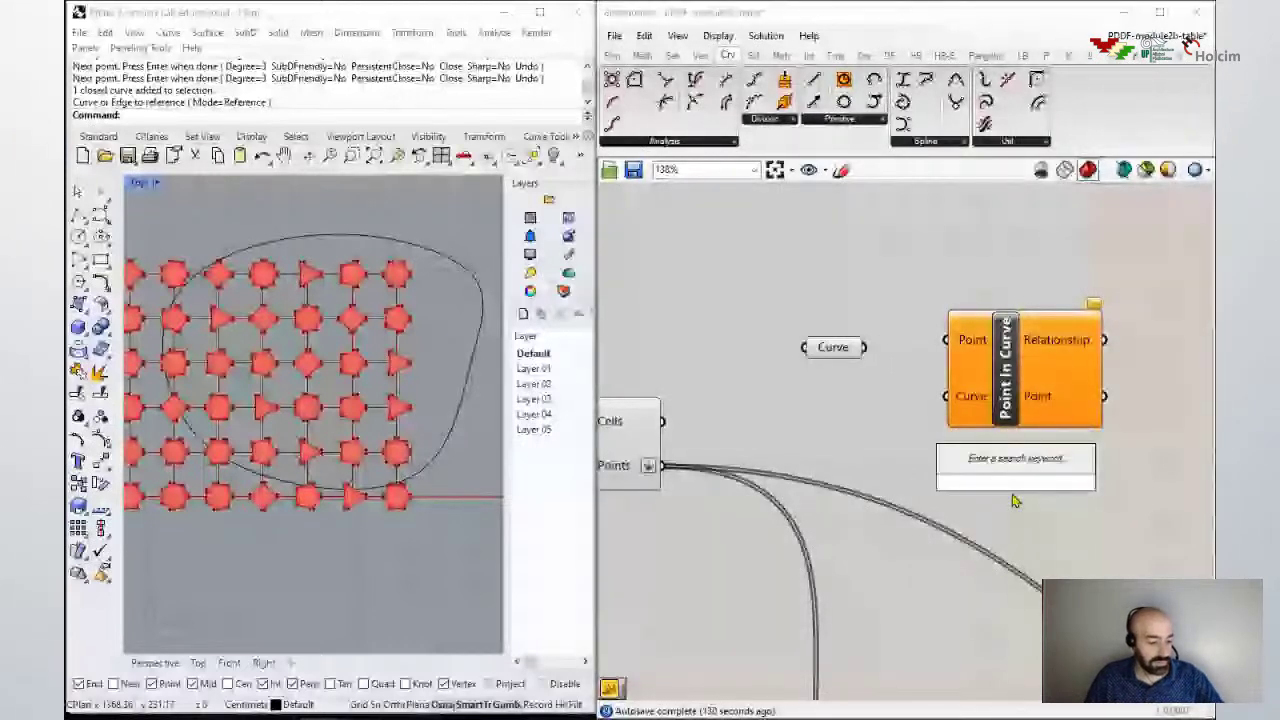
text(point)
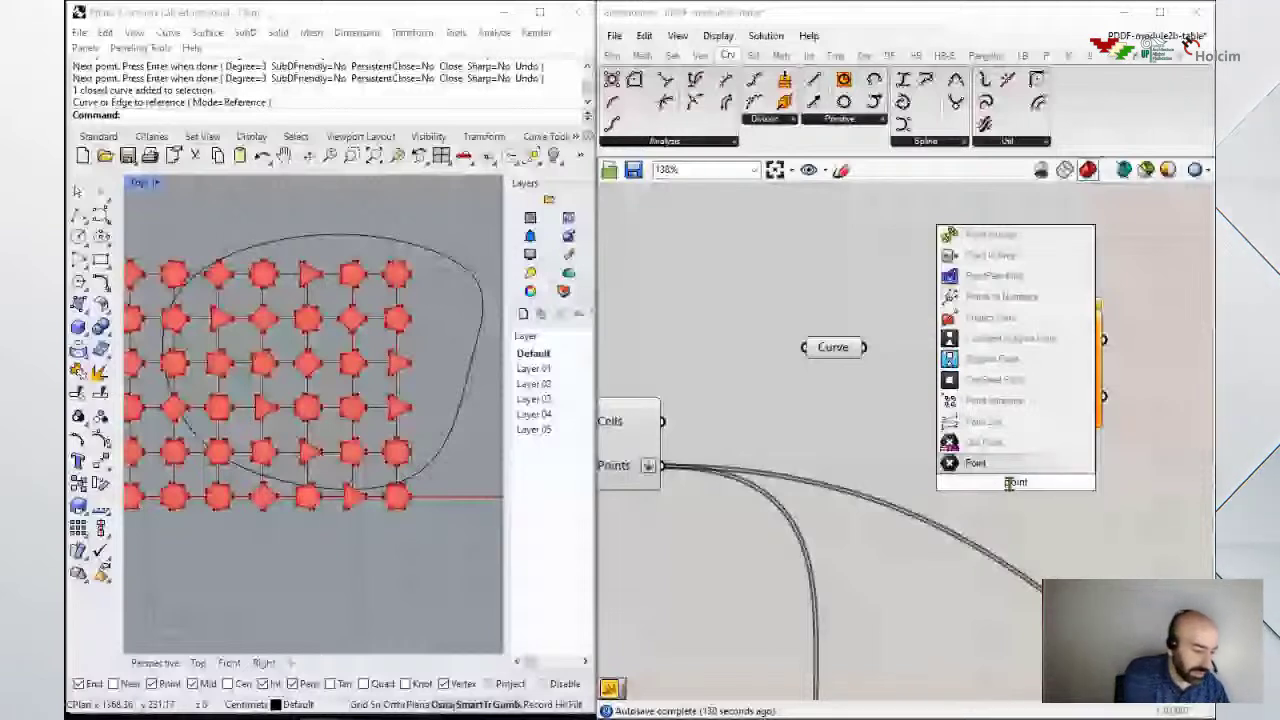
text( inc curve)
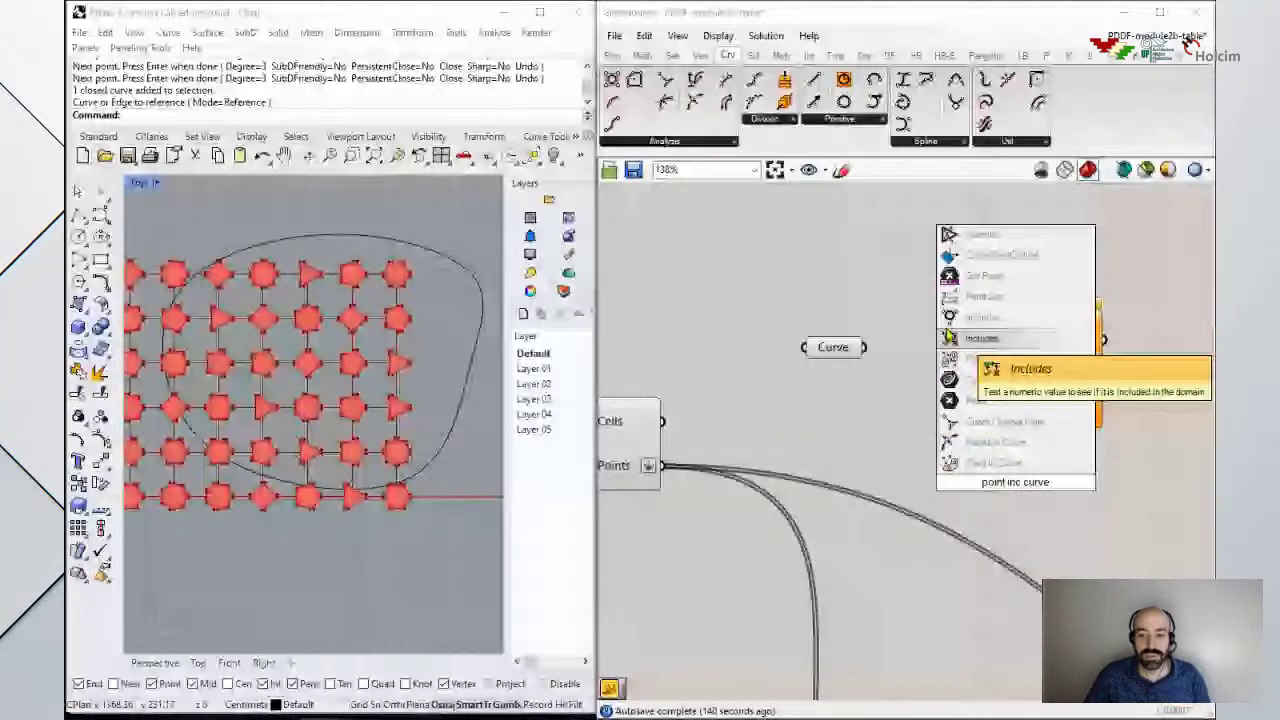
click(1005, 338)
Step: Arrange Point In Curve and the Curve parameter, then wire Square's Points into Point and the parameter into Curve
drag(1013, 330, 1047, 341)
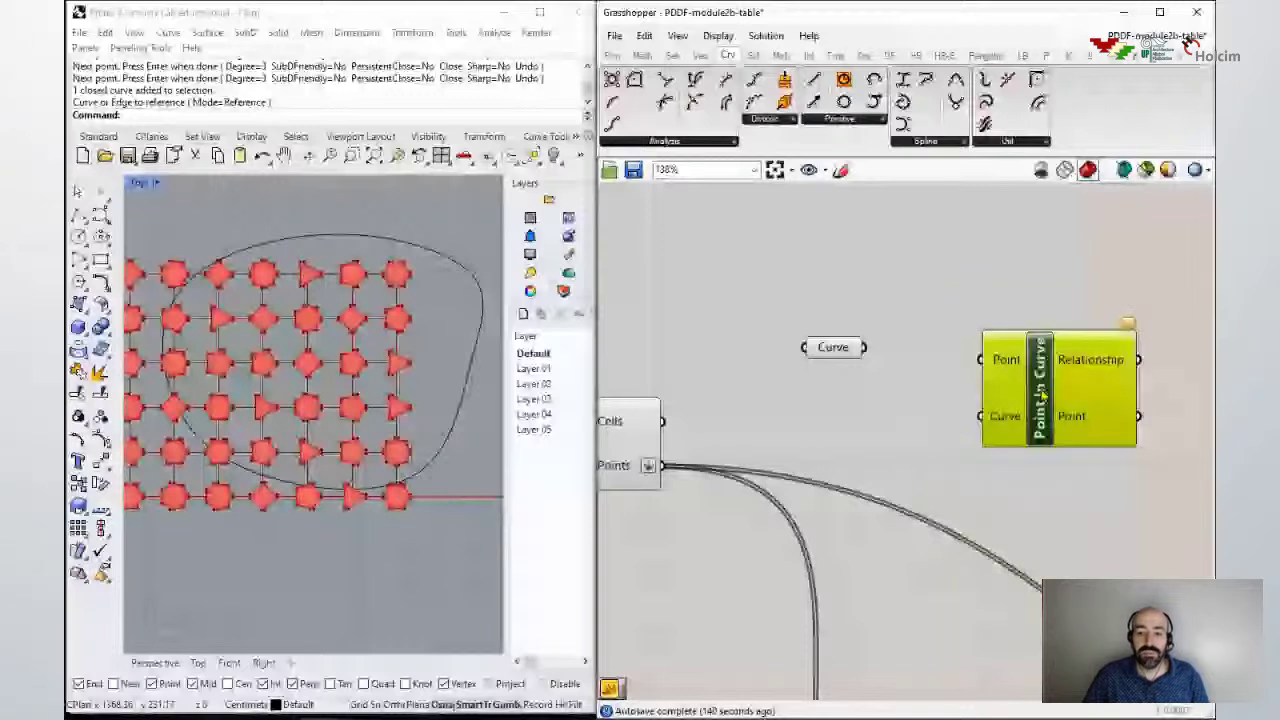
drag(831, 349, 831, 335)
right_drag(788, 358, 796, 359)
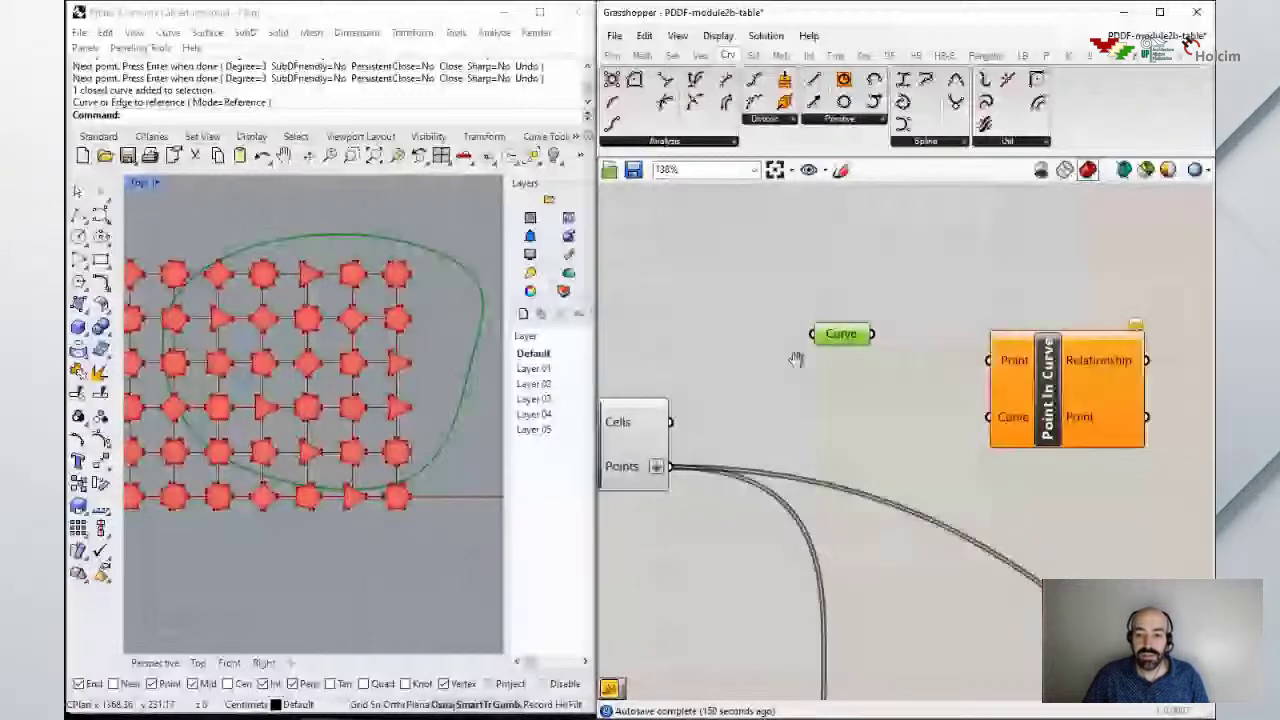
scroll(877, 334, down, 2)
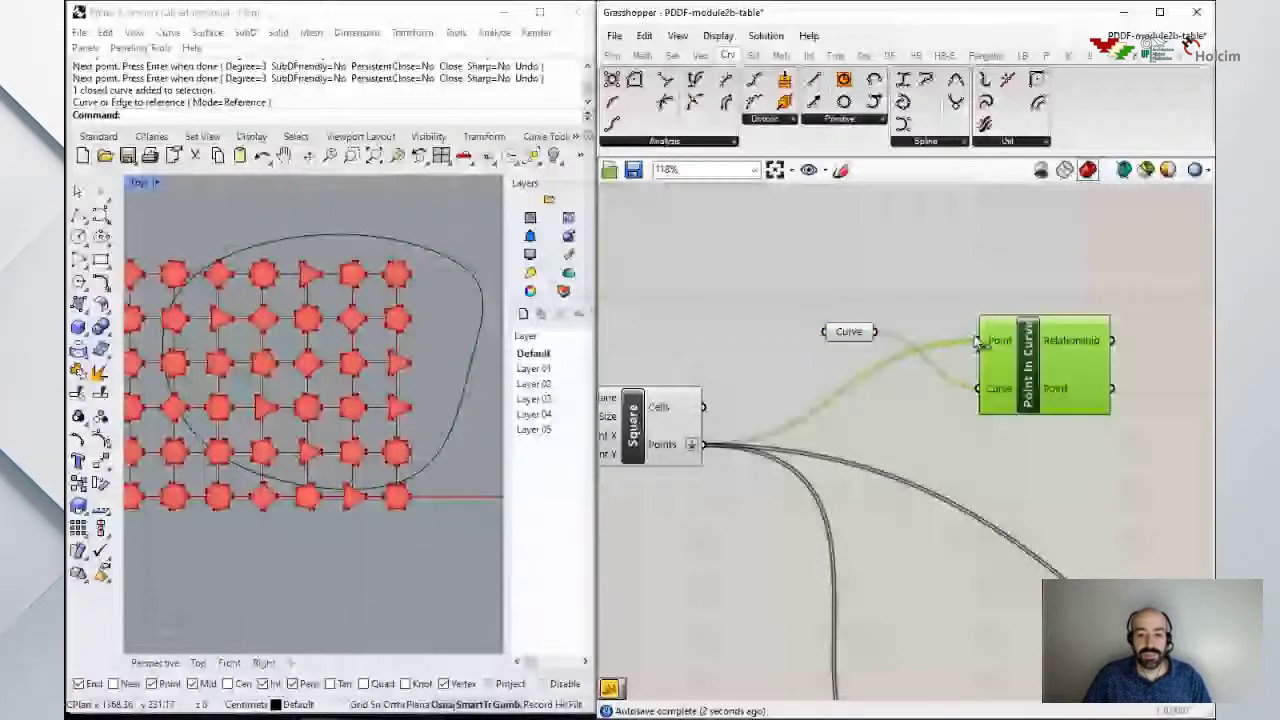
Step: Examine the Relationship output of Point In Curve to see how outside, coincident and inside points are coded
mouse_move(1057, 345)
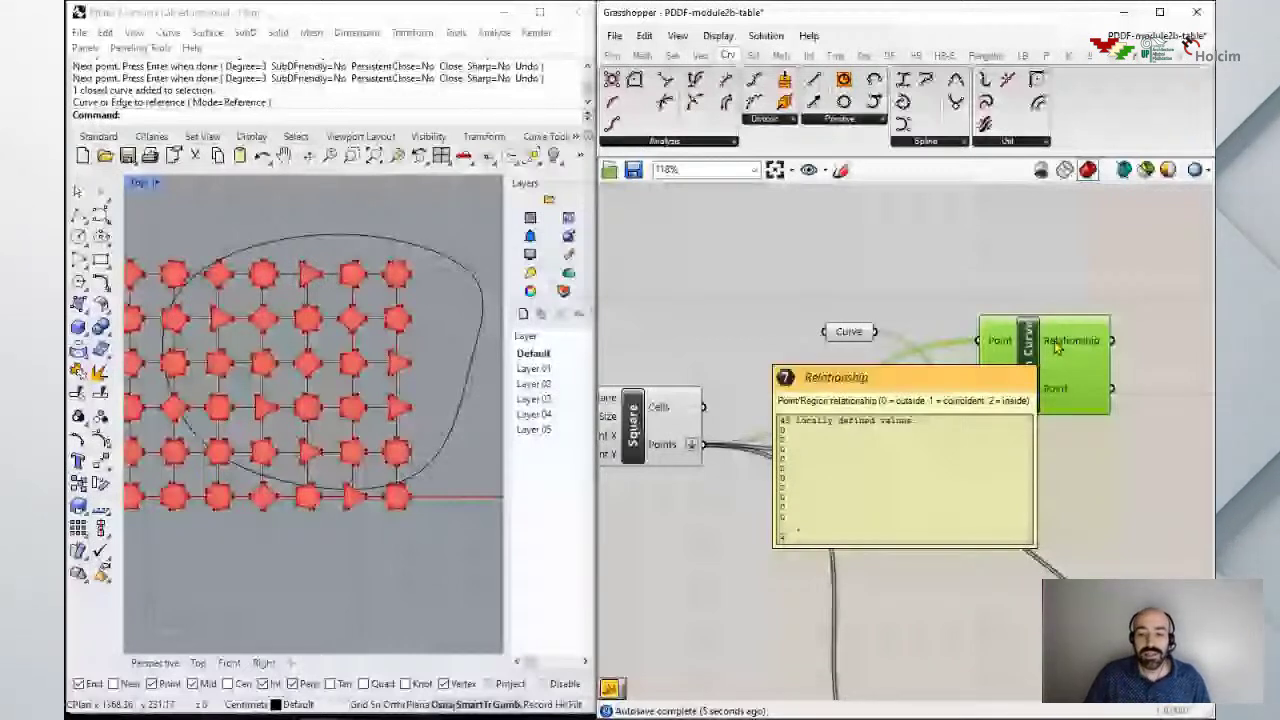
scroll(1096, 350, up, 1)
right_drag(1096, 350, 959, 339)
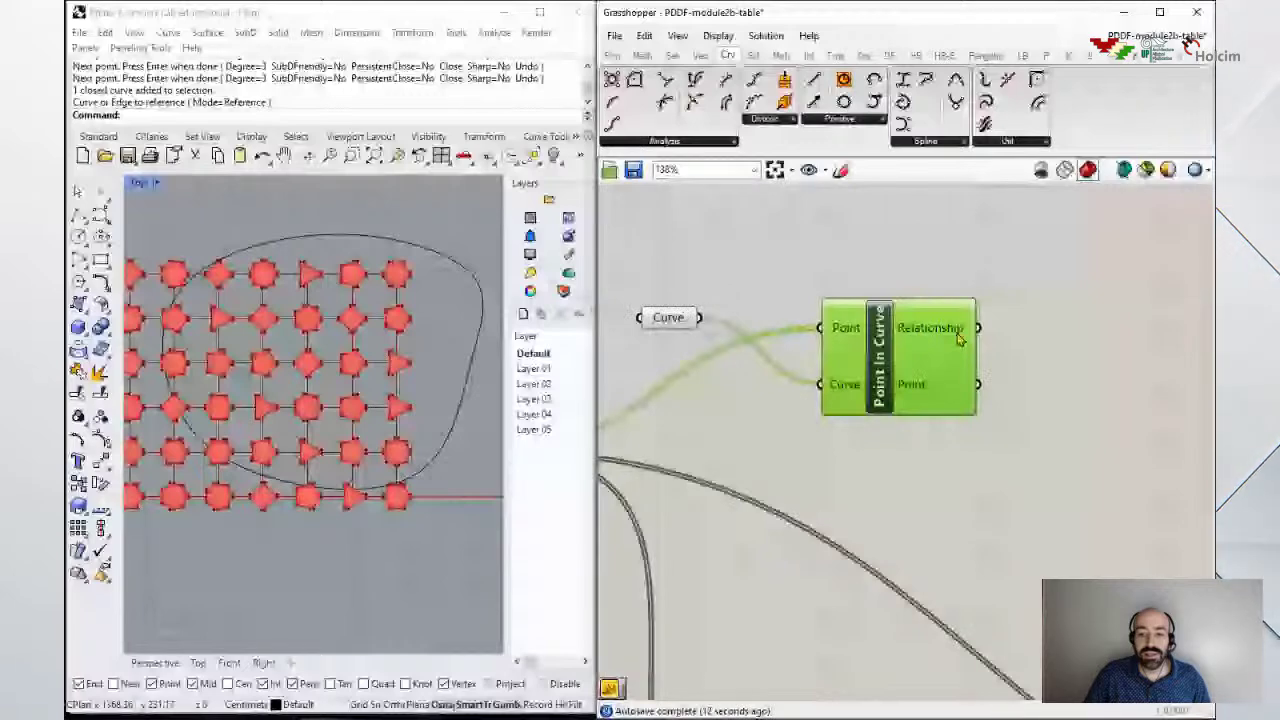
mouse_move(958, 340)
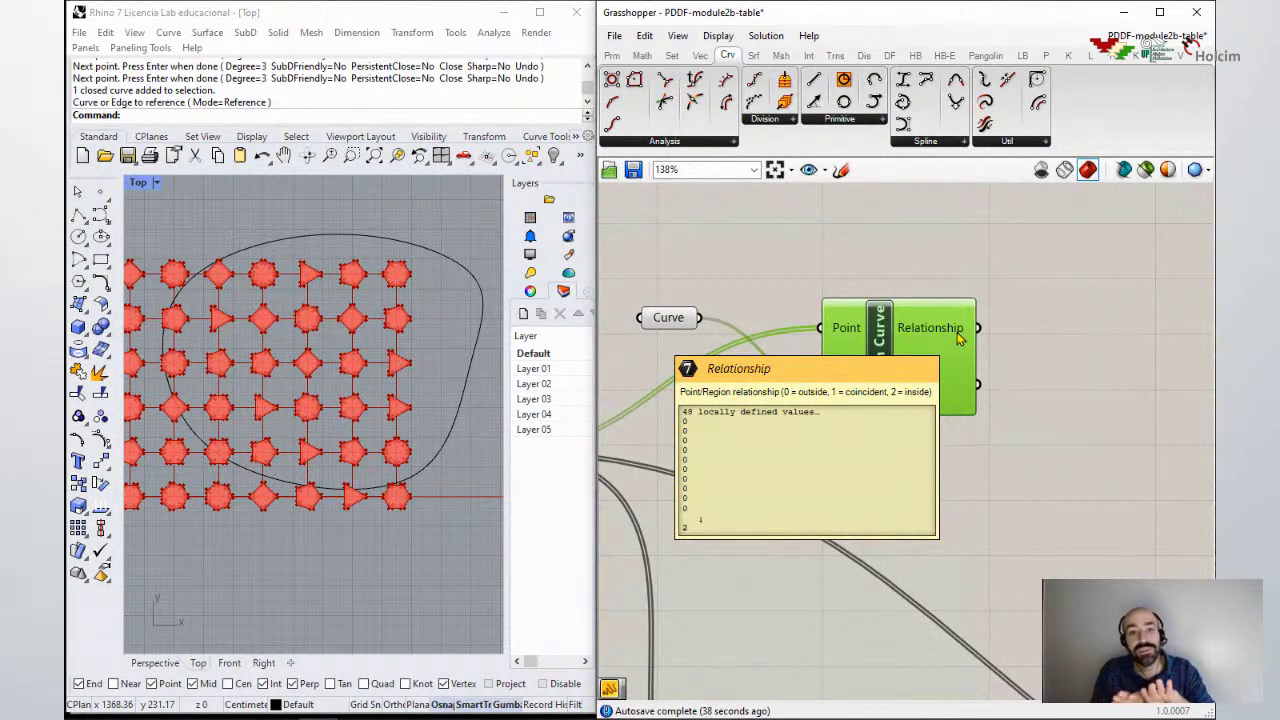
Step: Add a Sift Pattern component beside Point In Curve and recheck the values of the Relationship output
scroll(1000, 398, down, 2)
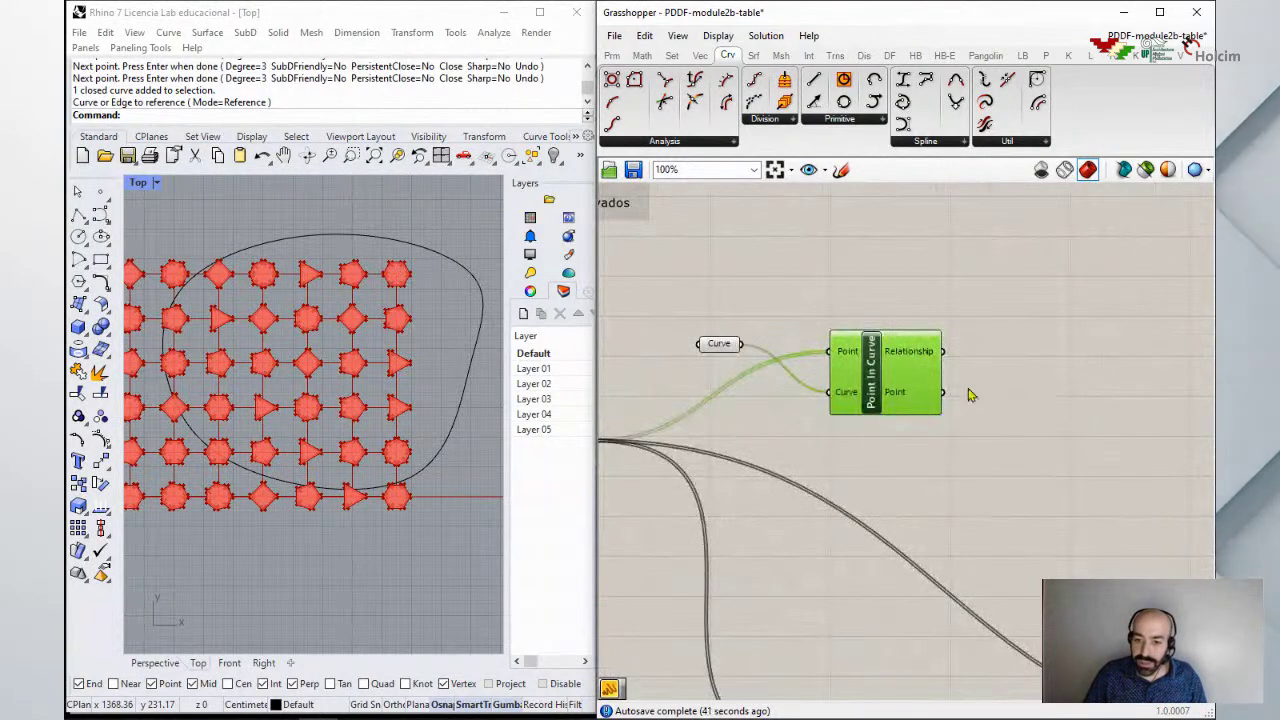
scroll(1030, 368, up, 1)
double_click(1030, 368)
text(s)
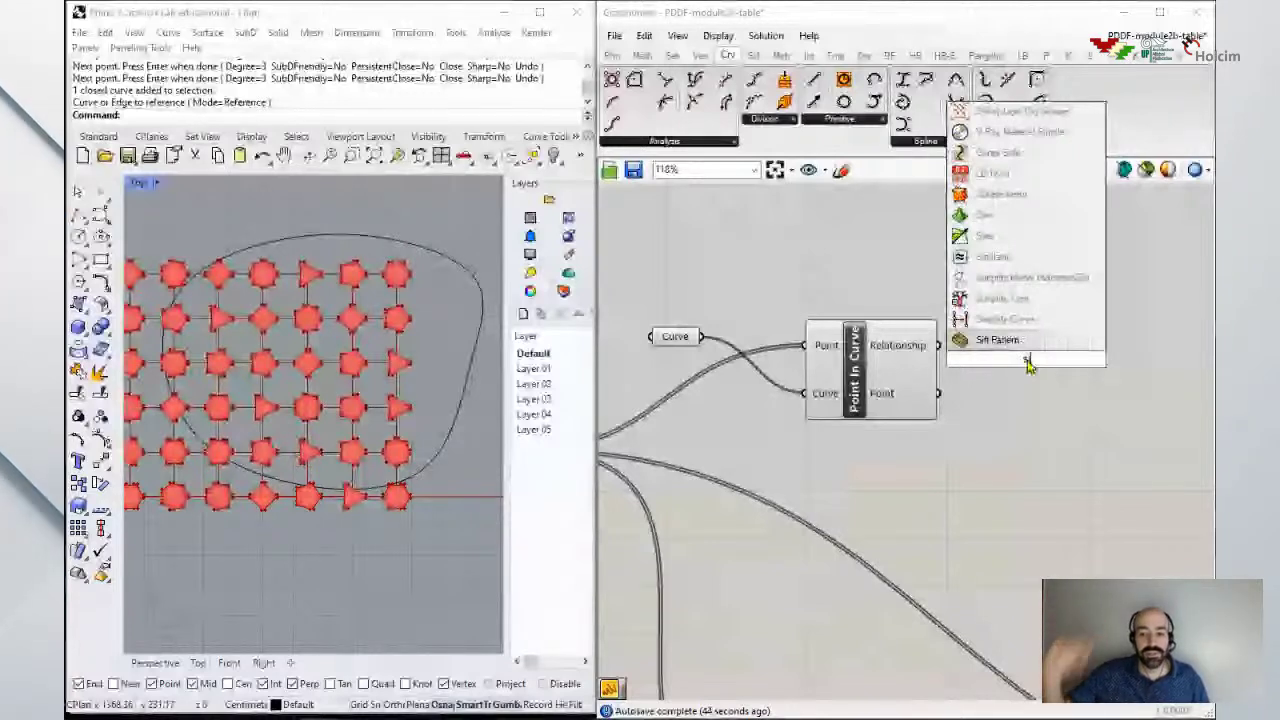
key(Return)
mouse_move(912, 355)
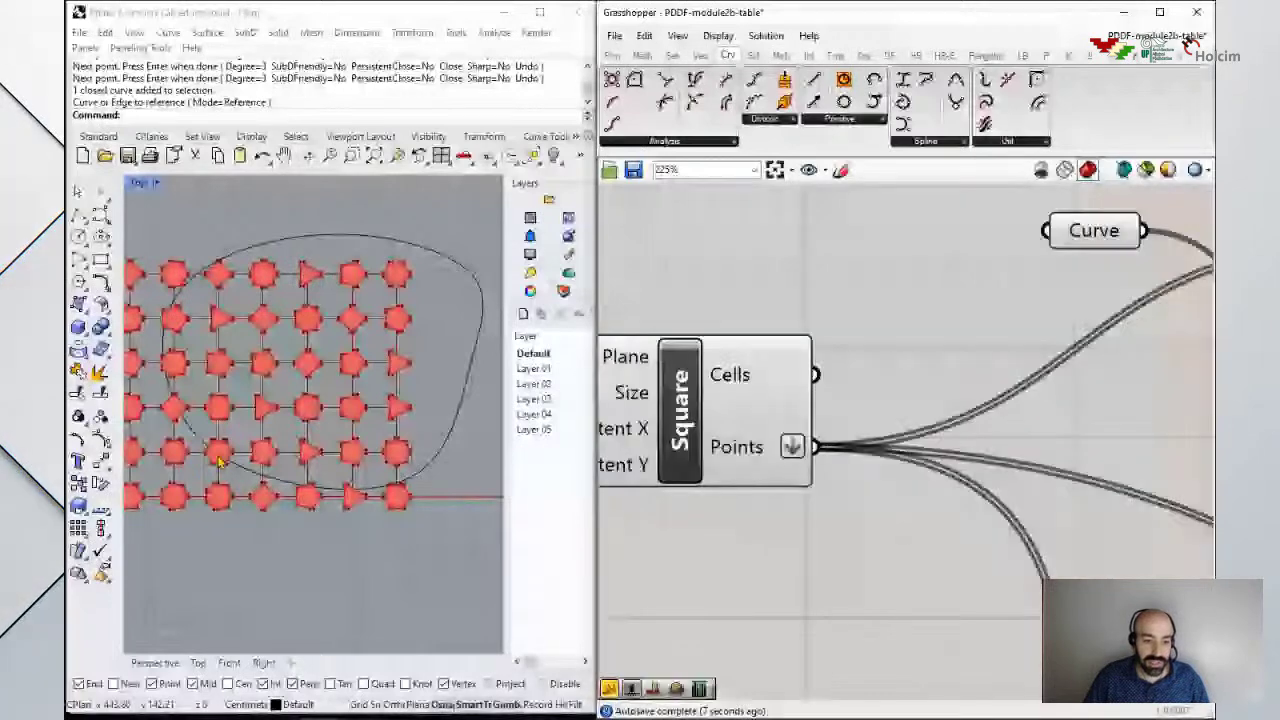
Step: Attach a Panel to the Relationship output of Point In Curve and look through its list of values
scroll(222, 456, down, 2)
click(220, 457)
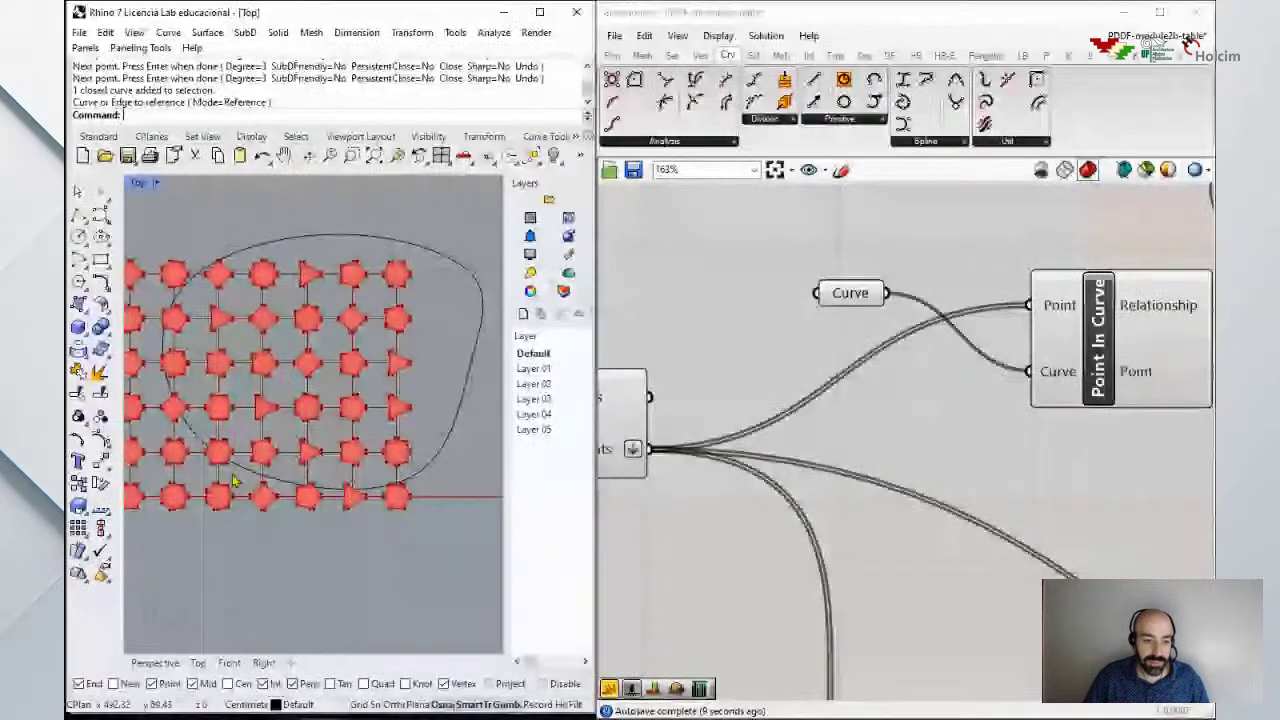
scroll(220, 457, up, 6)
scroll(214, 448, down, 5)
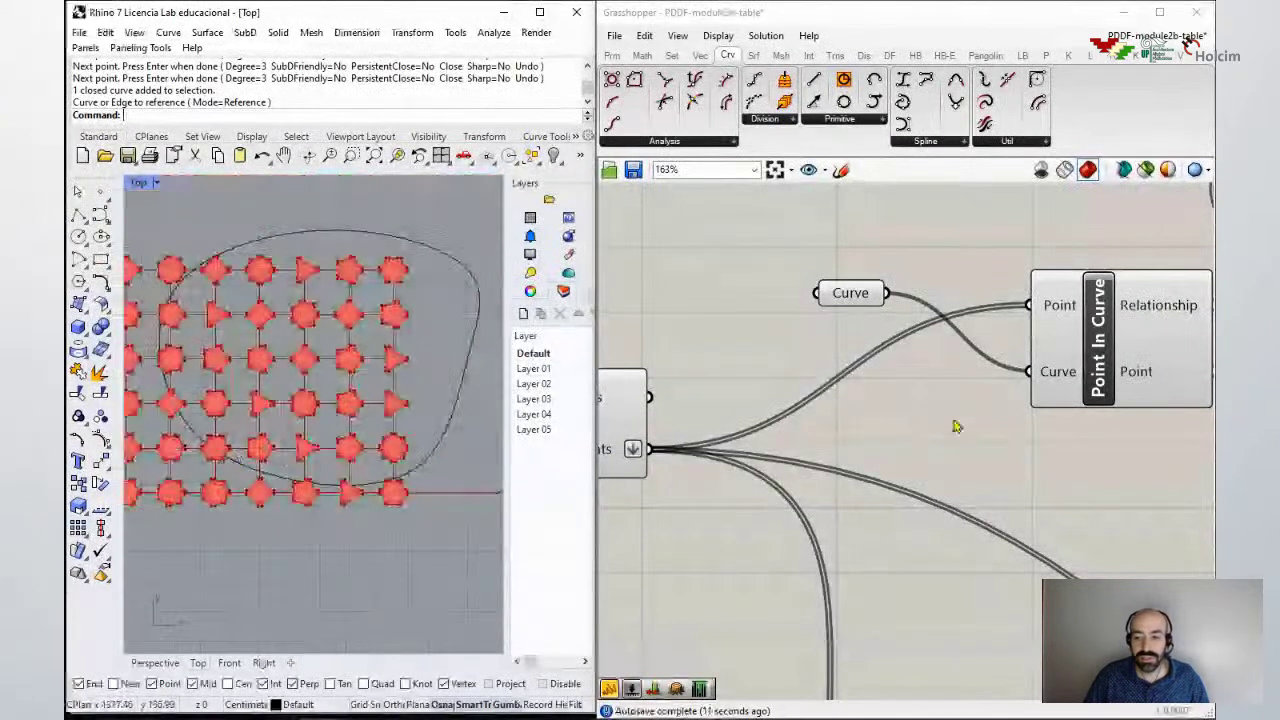
right_drag(965, 413, 920, 390)
scroll(920, 389, down, 3)
right_drag(1030, 374, 899, 426)
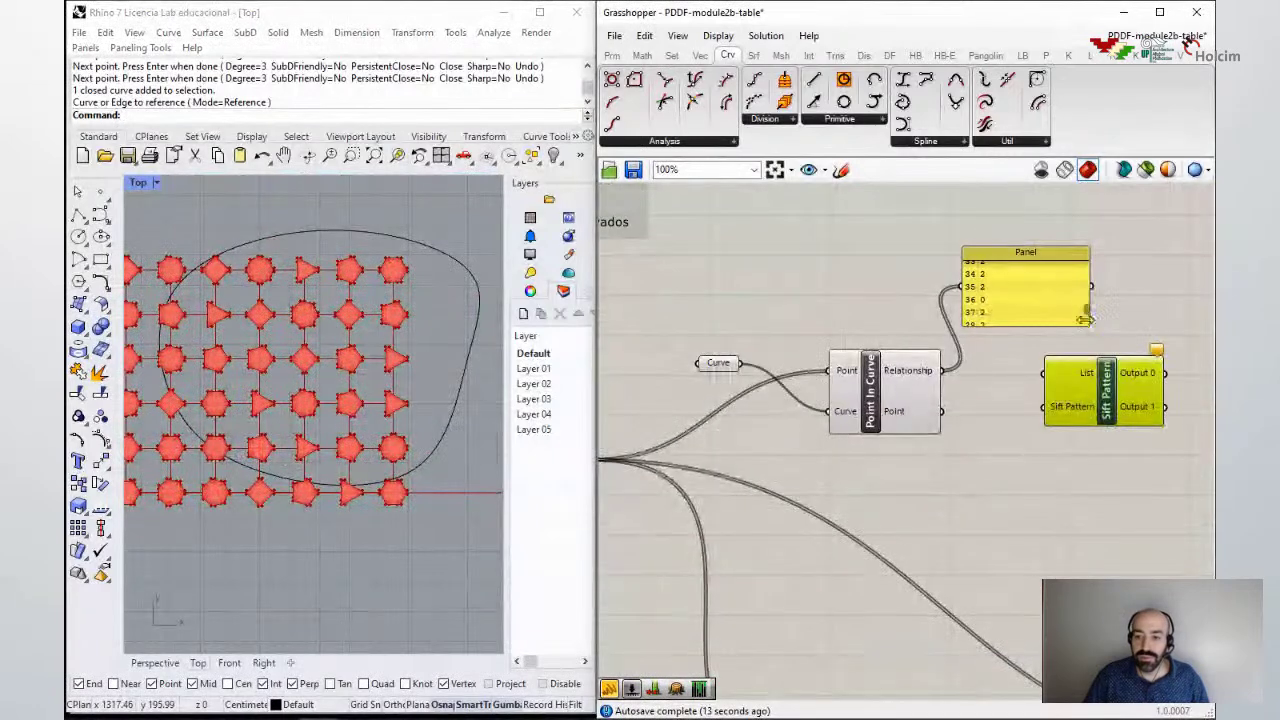
scroll(1087, 313, up, 6)
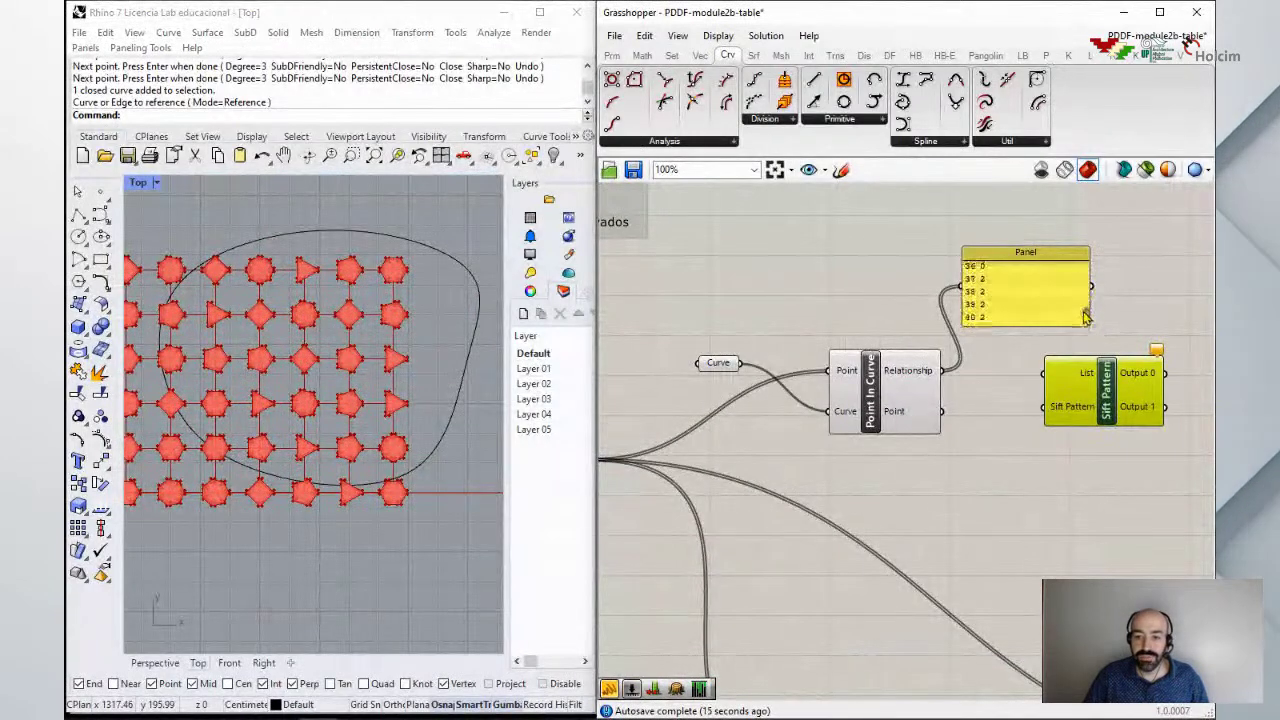
scroll(1087, 289, up, 2)
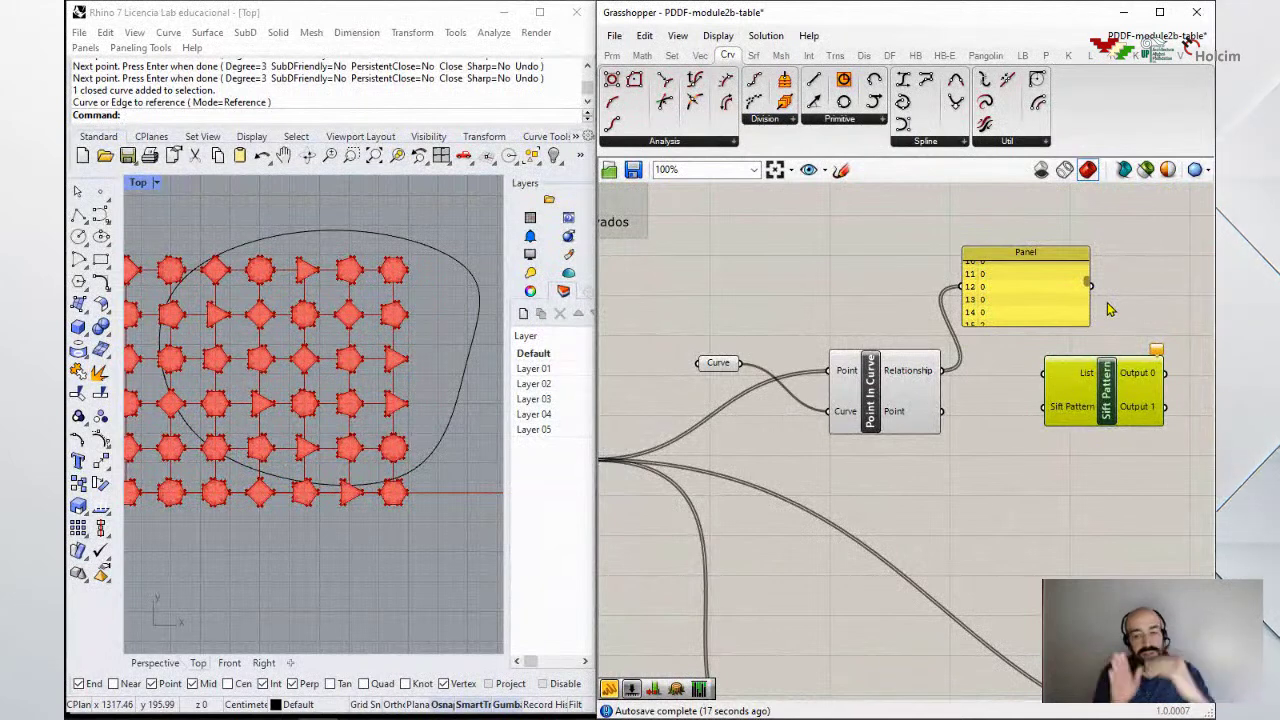
Step: Move Sift Pattern below Point In Curve and wire the Relationship output into its Sift Pattern input
drag(1087, 395, 1100, 501)
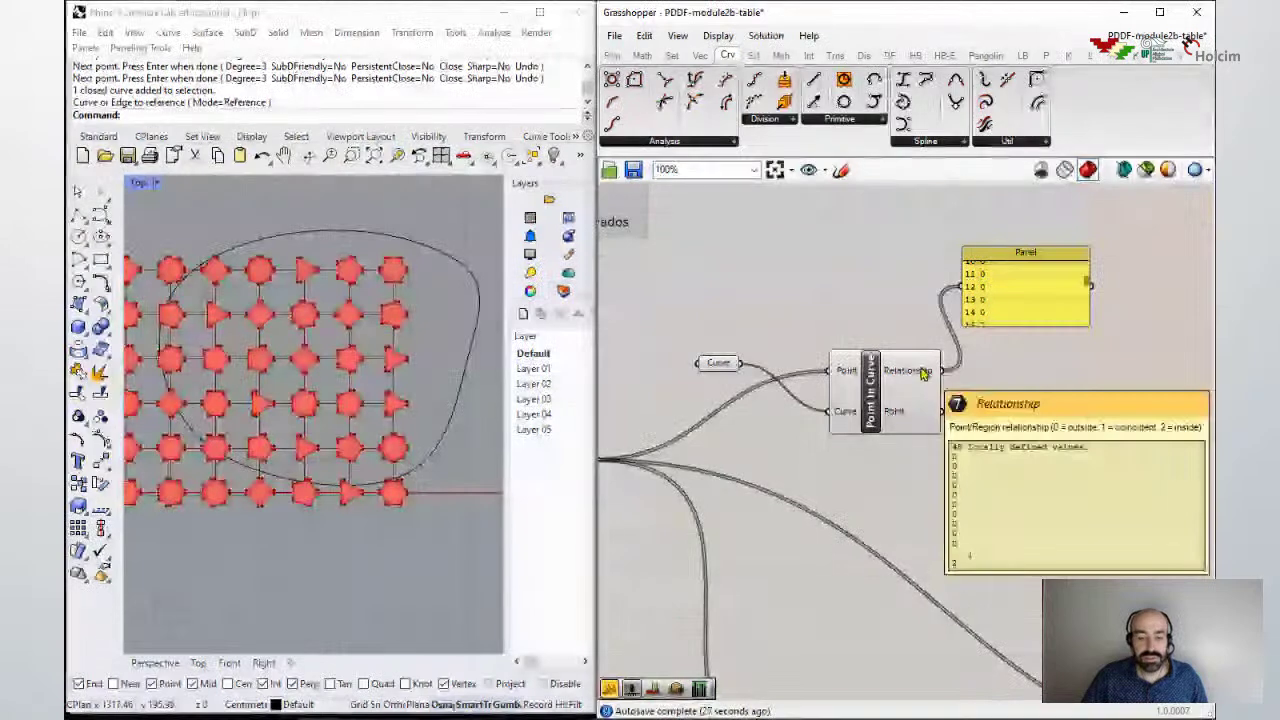
mouse_move(925, 373)
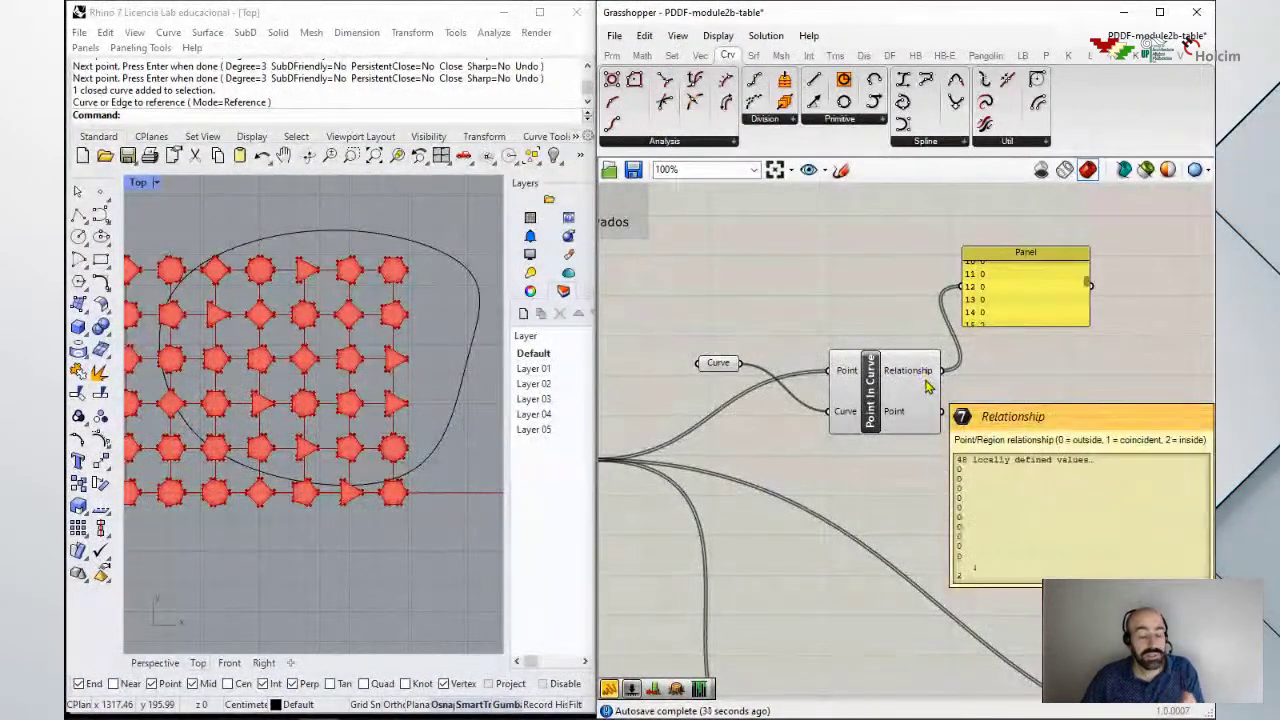
key(ctrl+v)
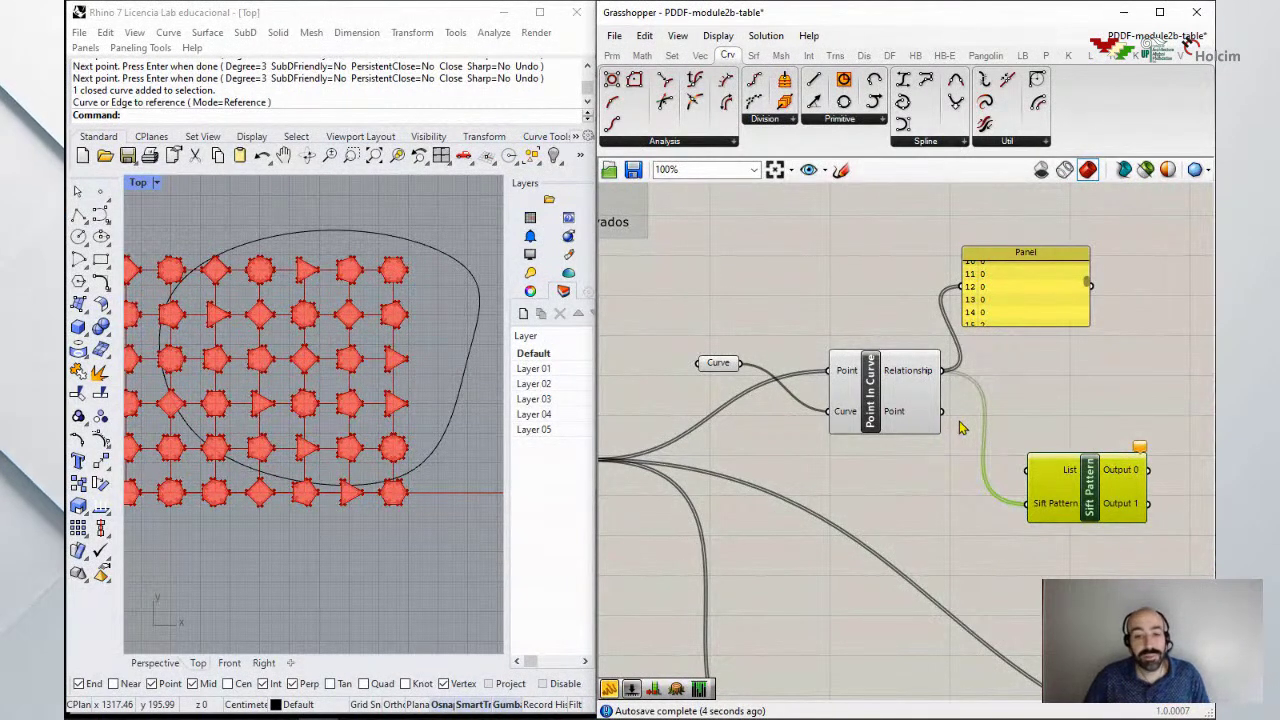
Step: Wire Square's Points into Sift Pattern's List input and inspect the contents of Output 0
right_drag(897, 456, 969, 403)
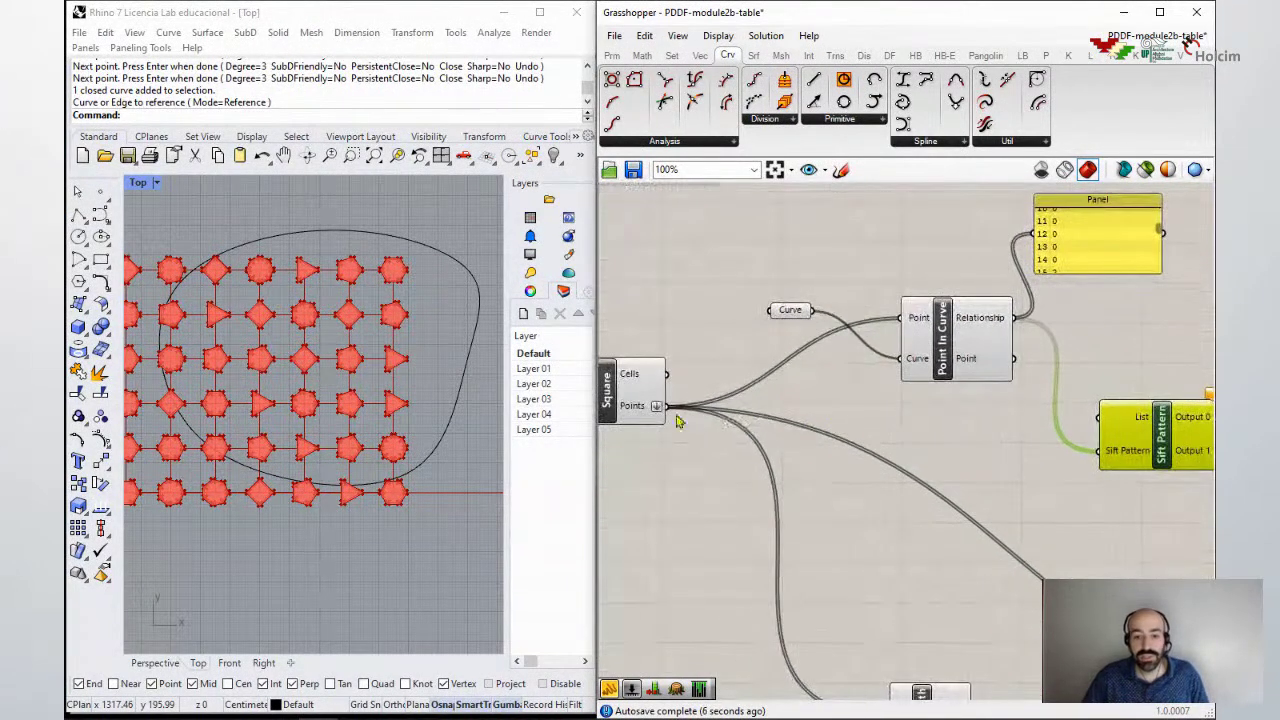
drag(776, 430, 1090, 421)
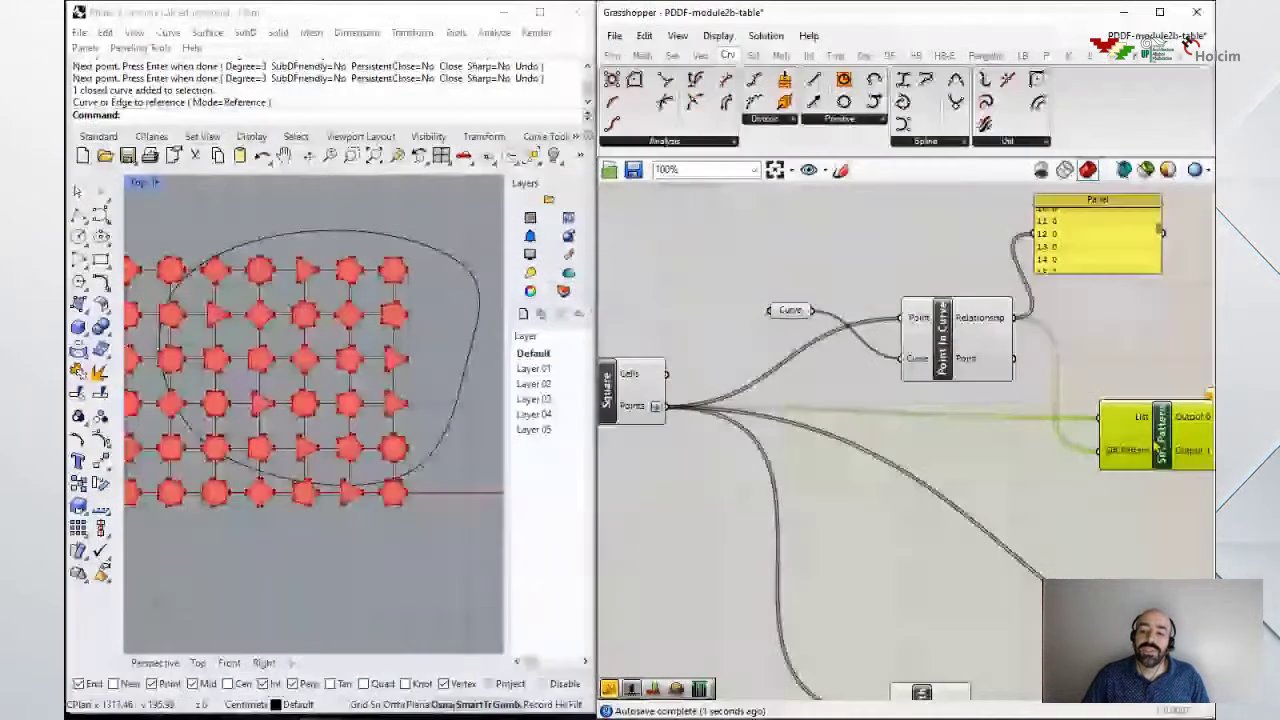
drag(1157, 447, 1133, 442)
right_drag(1168, 427, 1137, 403)
mouse_move(1140, 399)
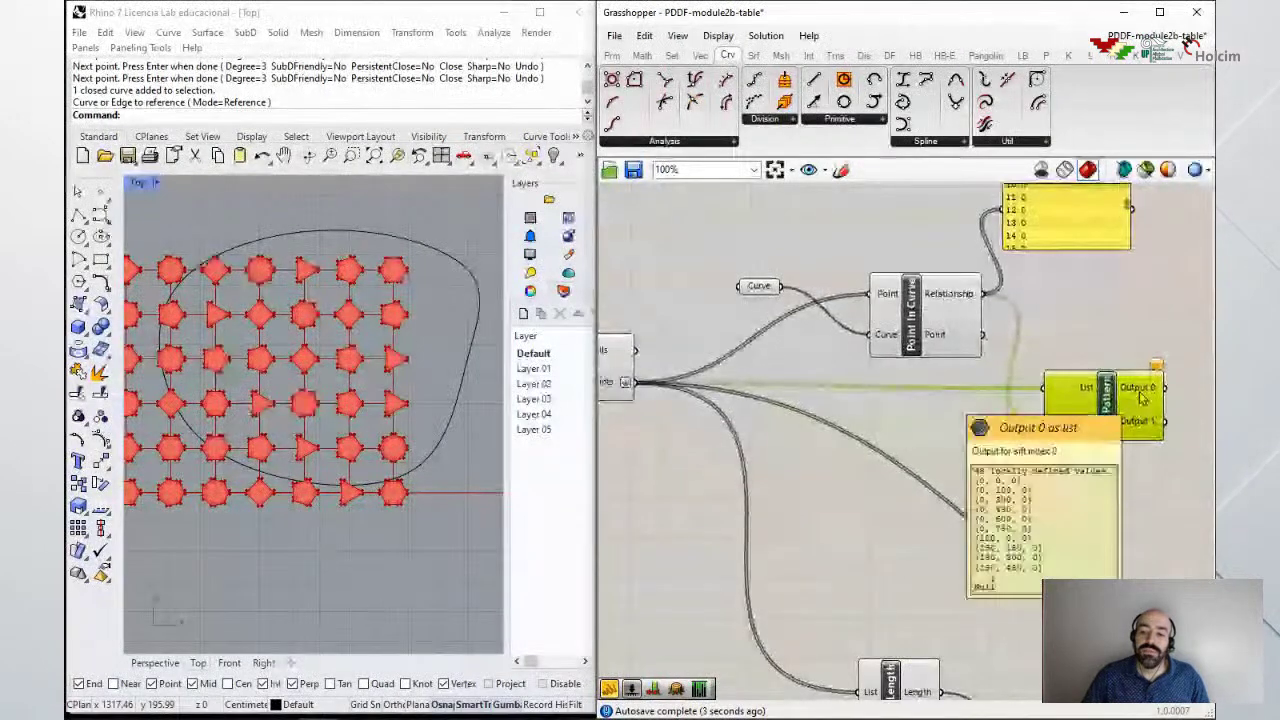
click(1154, 486)
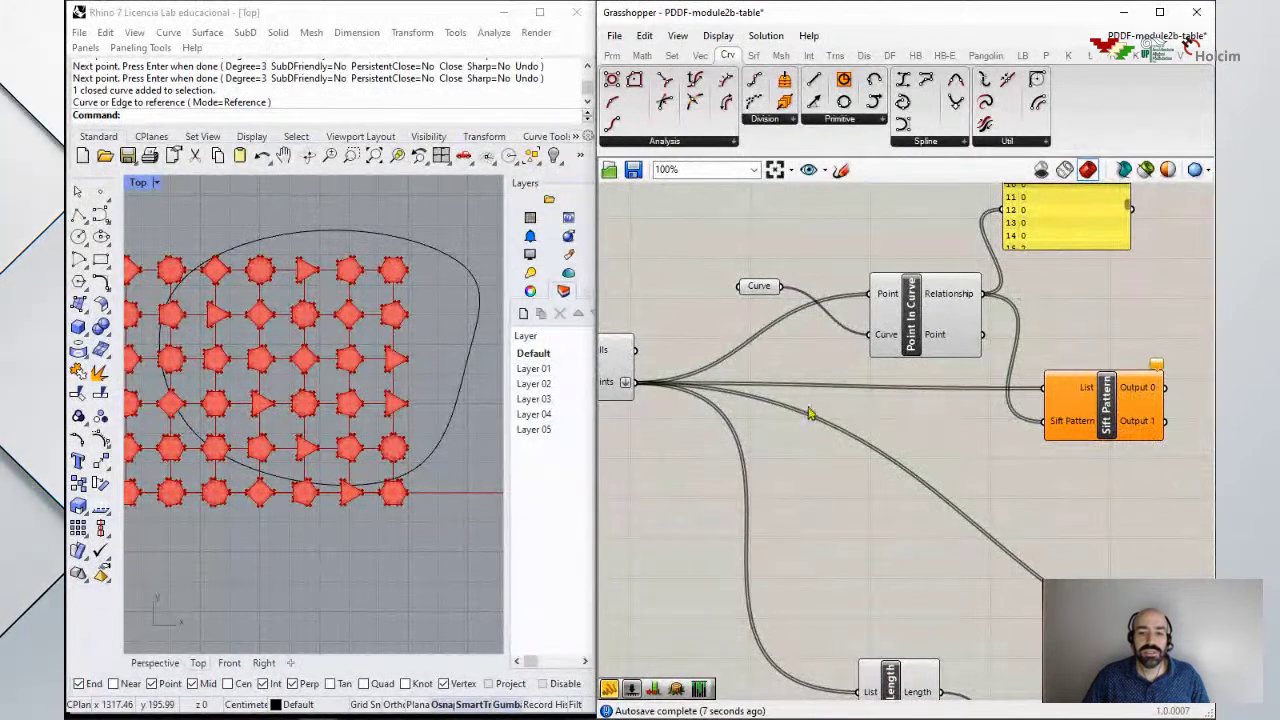
Step: Make the Relationship Panel taller and insert a third output, index 2, on Sift Pattern
scroll(1095, 422, down, 2)
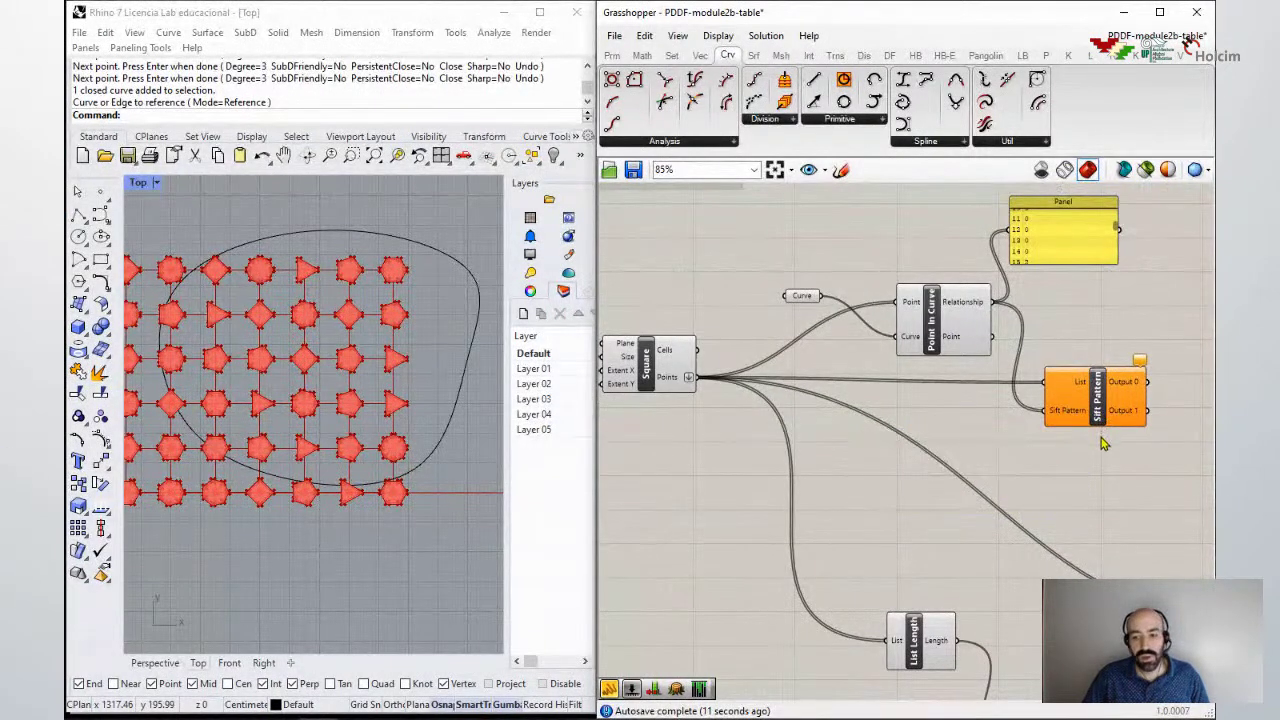
drag(1052, 266, 1042, 292)
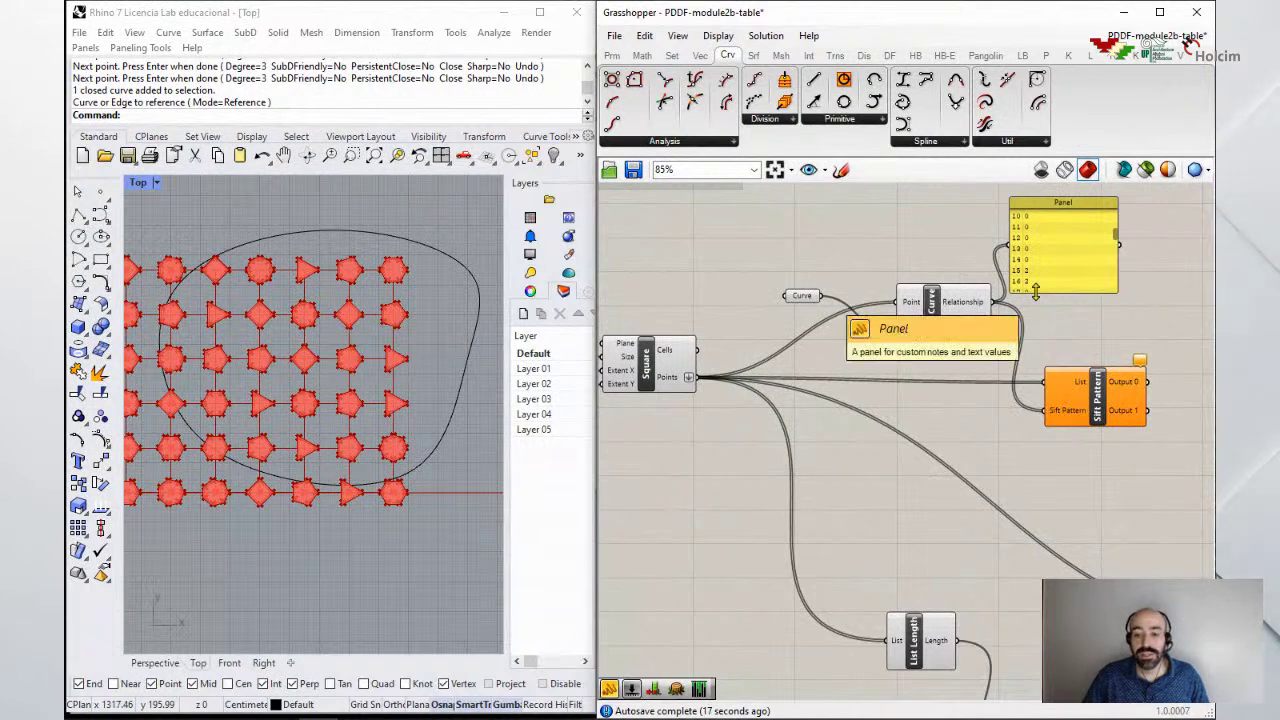
scroll(1040, 380, up, 5)
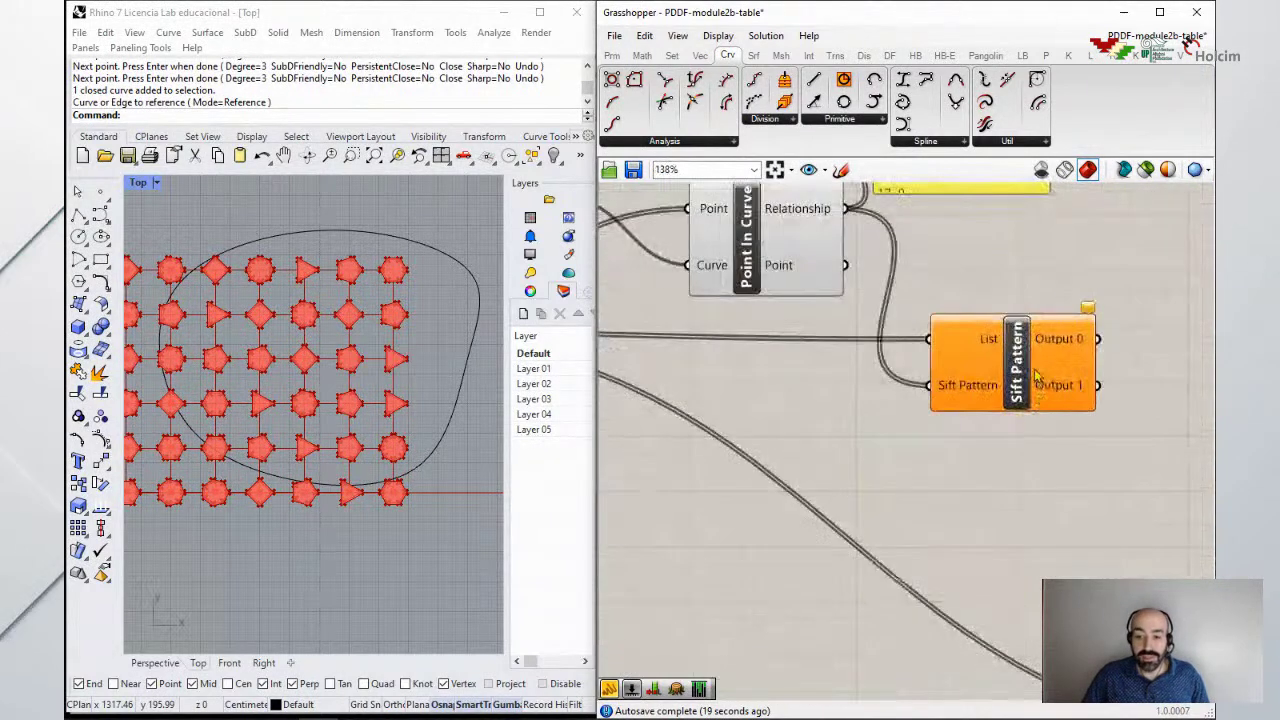
scroll(1015, 350, up, 3)
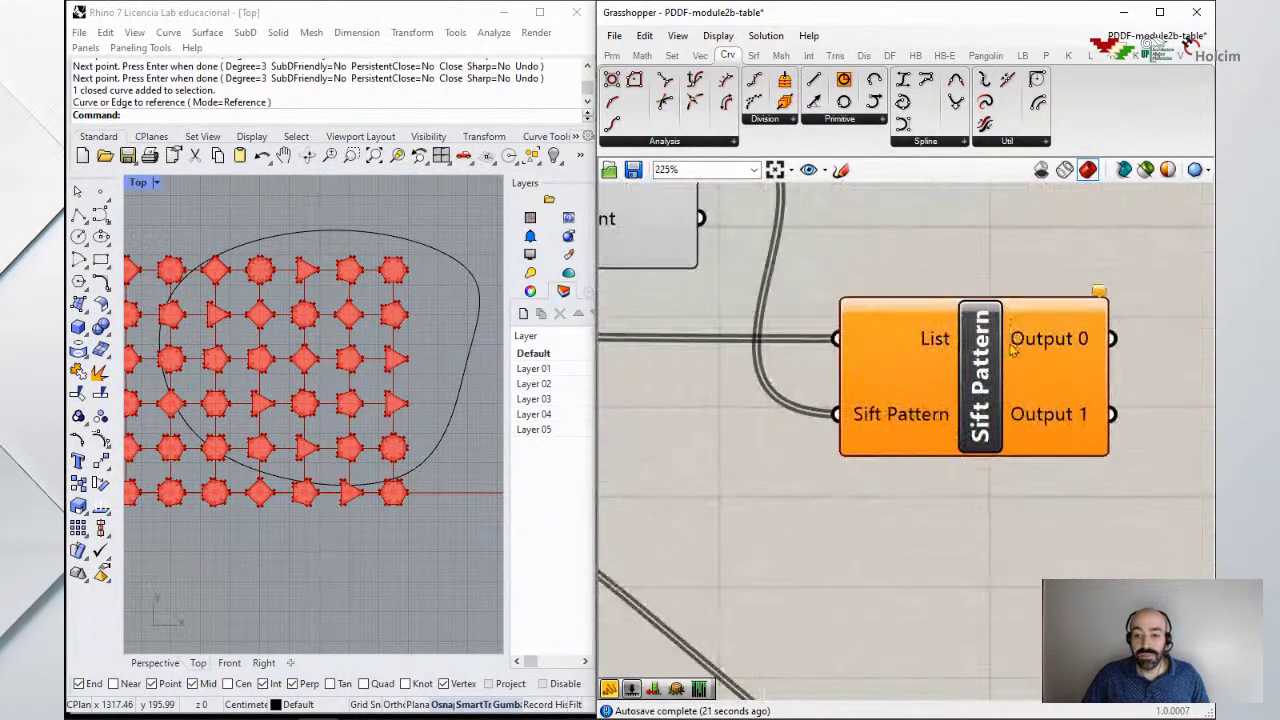
scroll(1045, 420, up, 2)
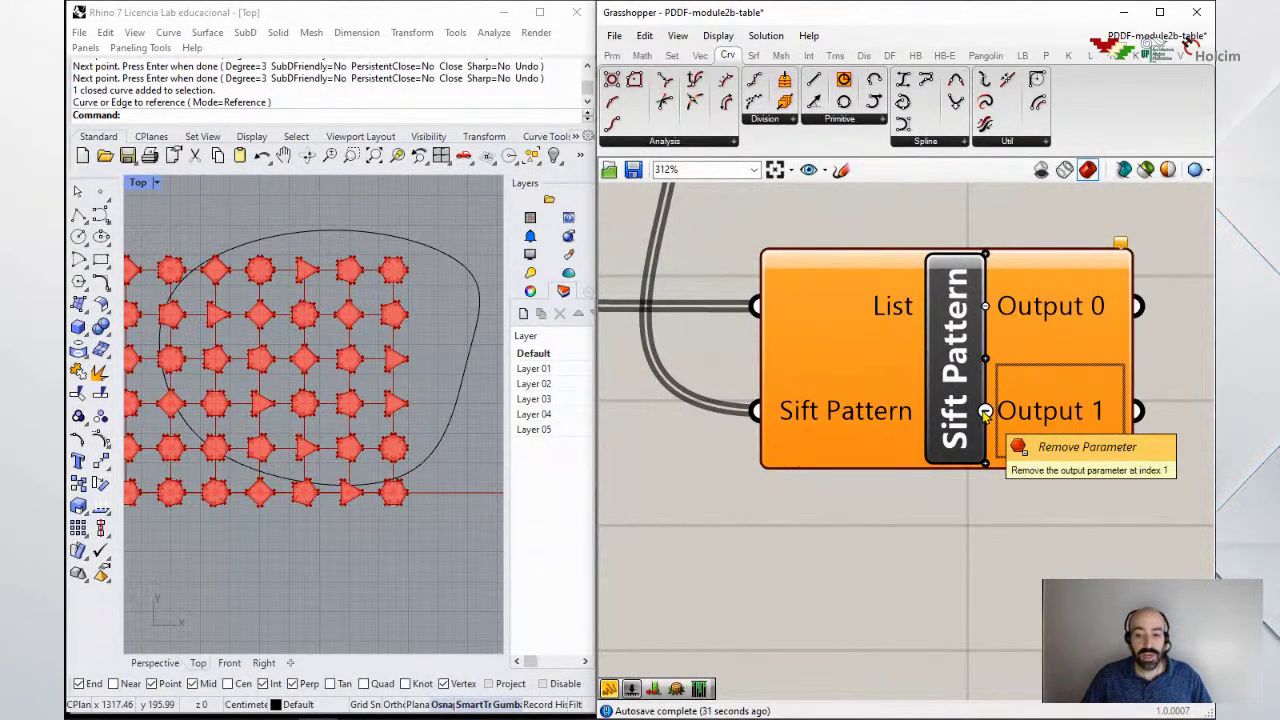
click(985, 465)
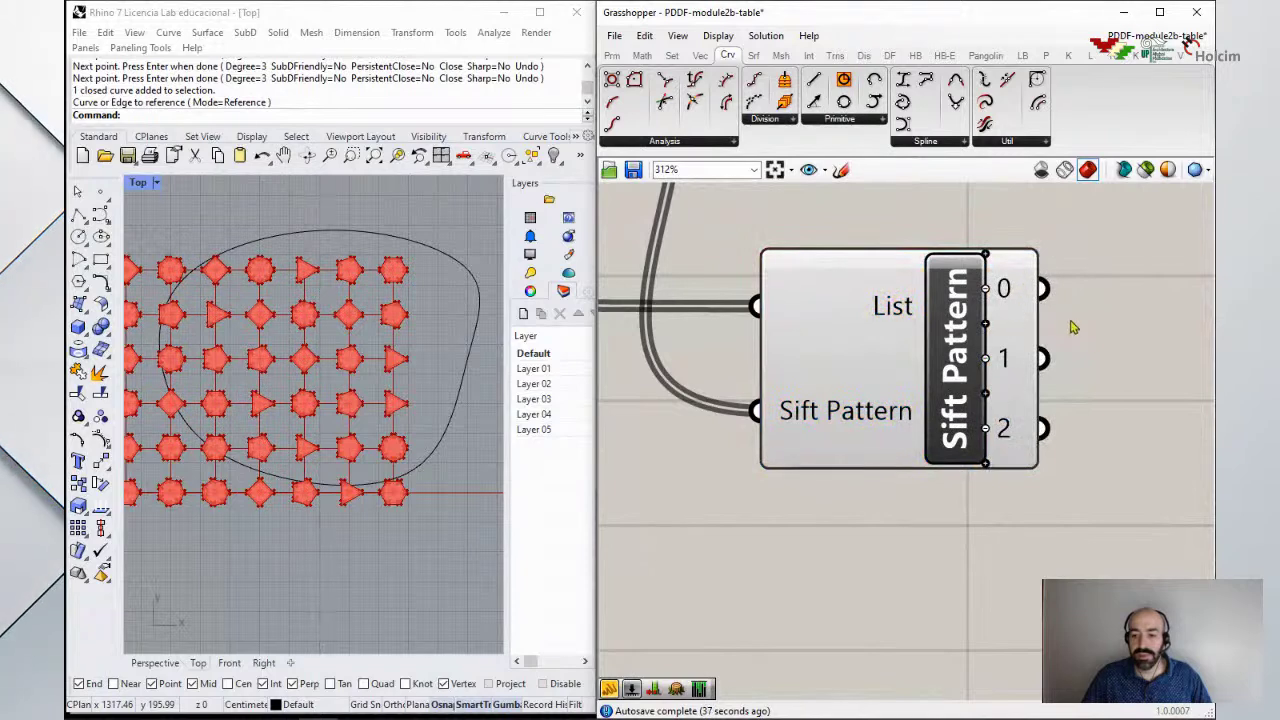
scroll(1050, 357, down, 3)
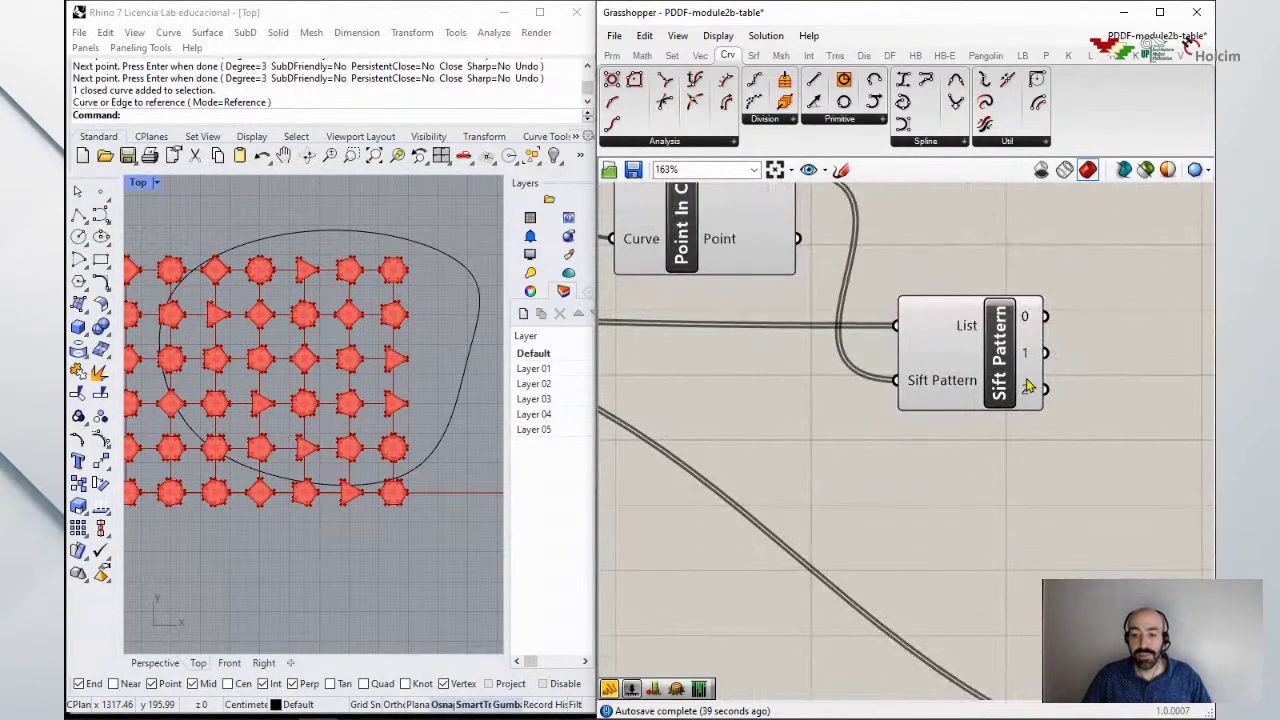
mouse_move(1031, 398)
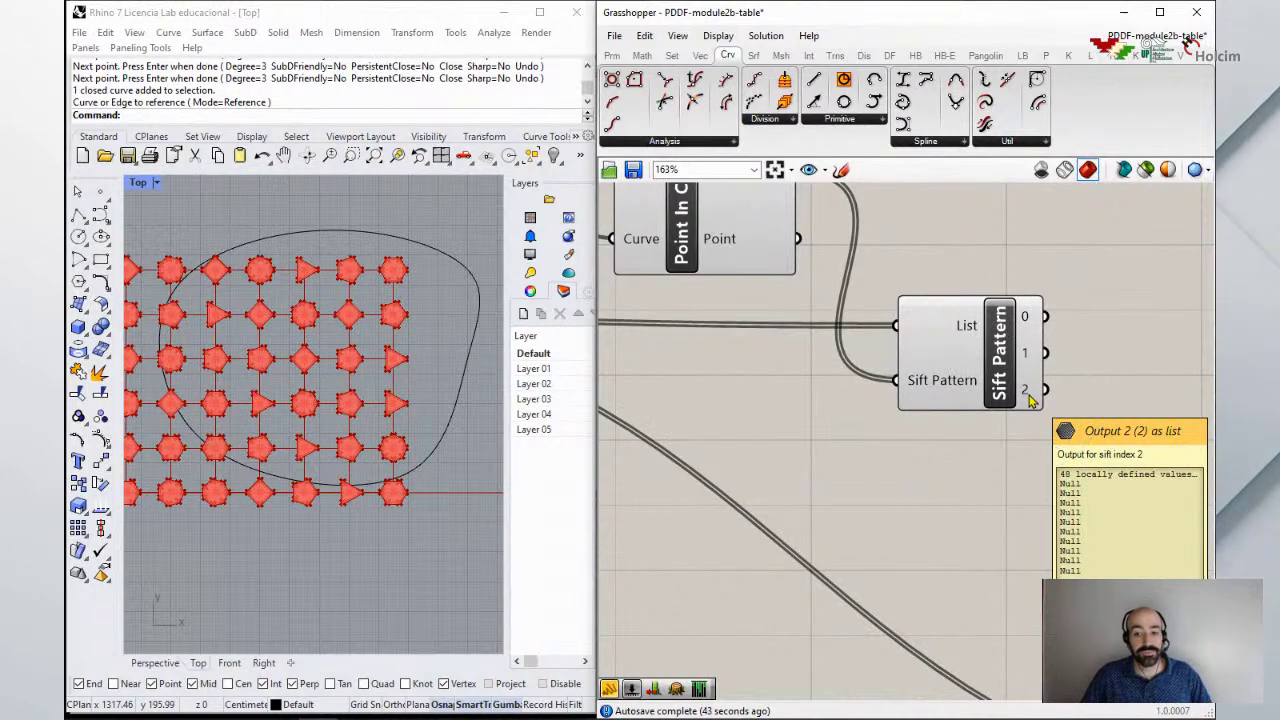
Step: Extend Sift Pattern with two extra outputs, 3 and 4, and compare them with the Relationship output
scroll(1028, 398, up, 3)
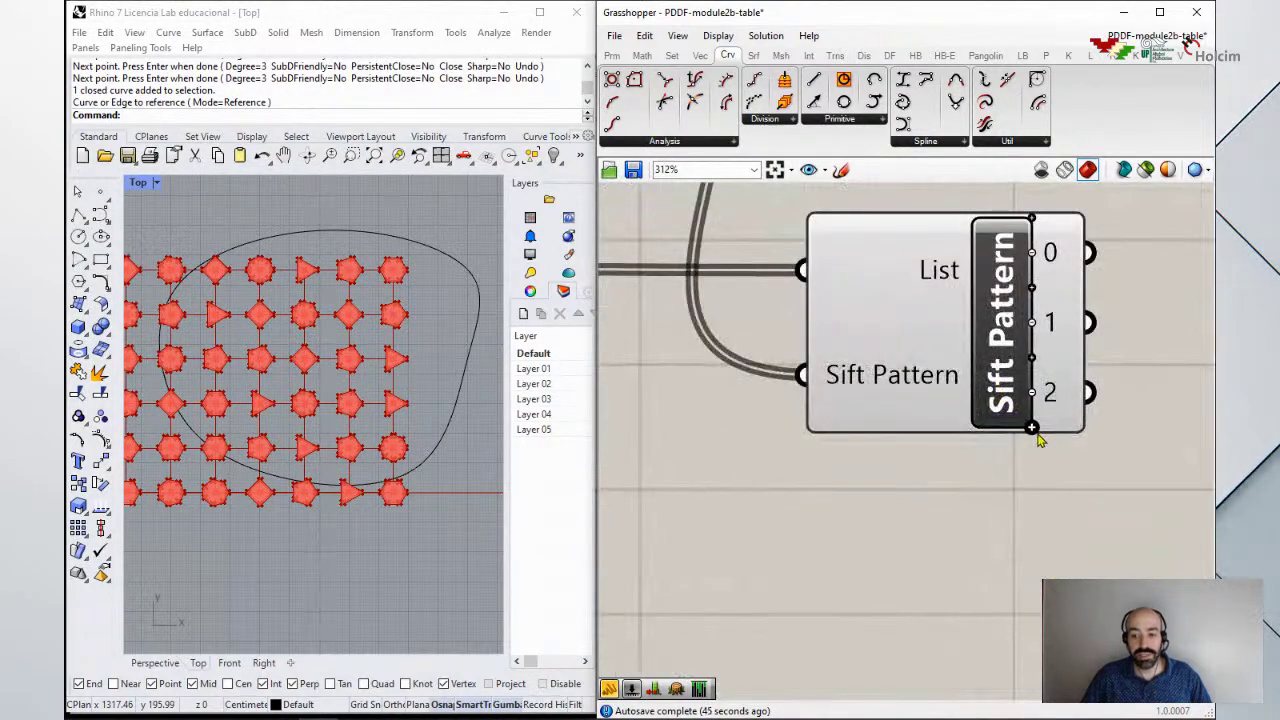
click(1031, 428)
click(1031, 428)
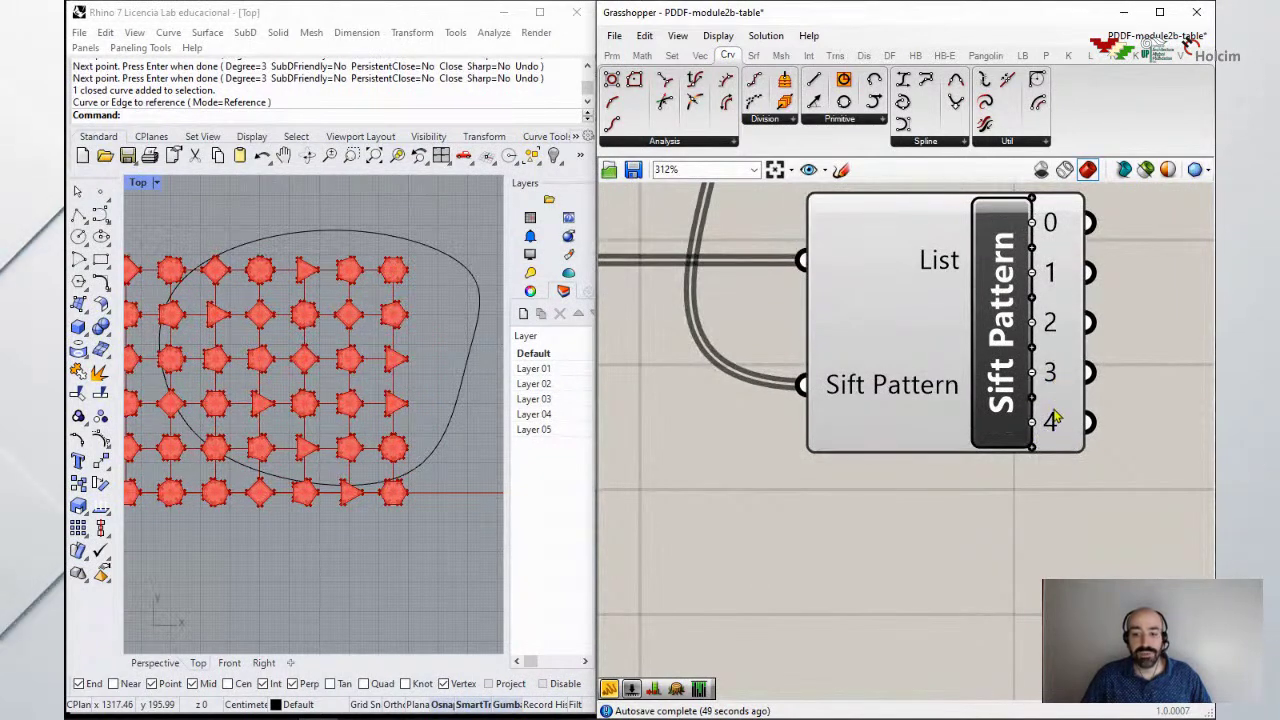
scroll(952, 368, down, 3)
right_drag(937, 343, 951, 446)
right_drag(880, 374, 920, 471)
right_drag(875, 343, 886, 417)
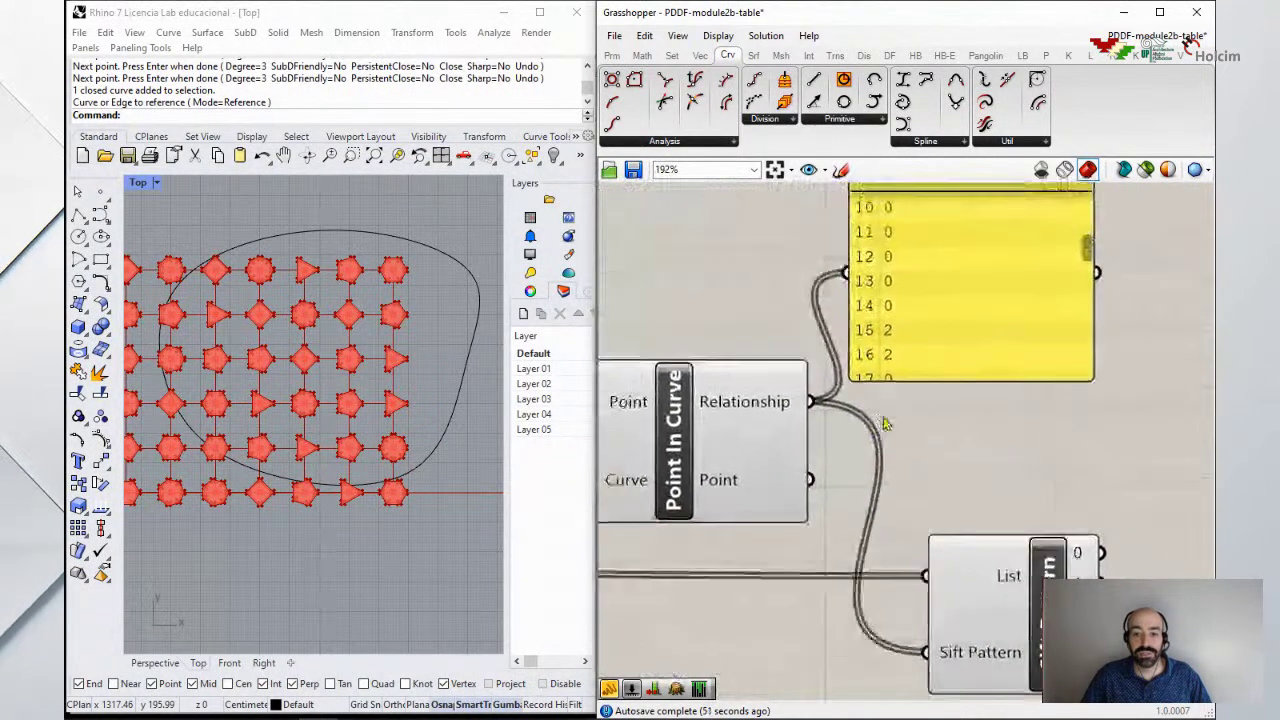
mouse_move(775, 418)
Step: Remove outputs 3 and 4 from Sift Pattern and inspect the remaining outputs 1 and 2
scroll(960, 570, up, 5)
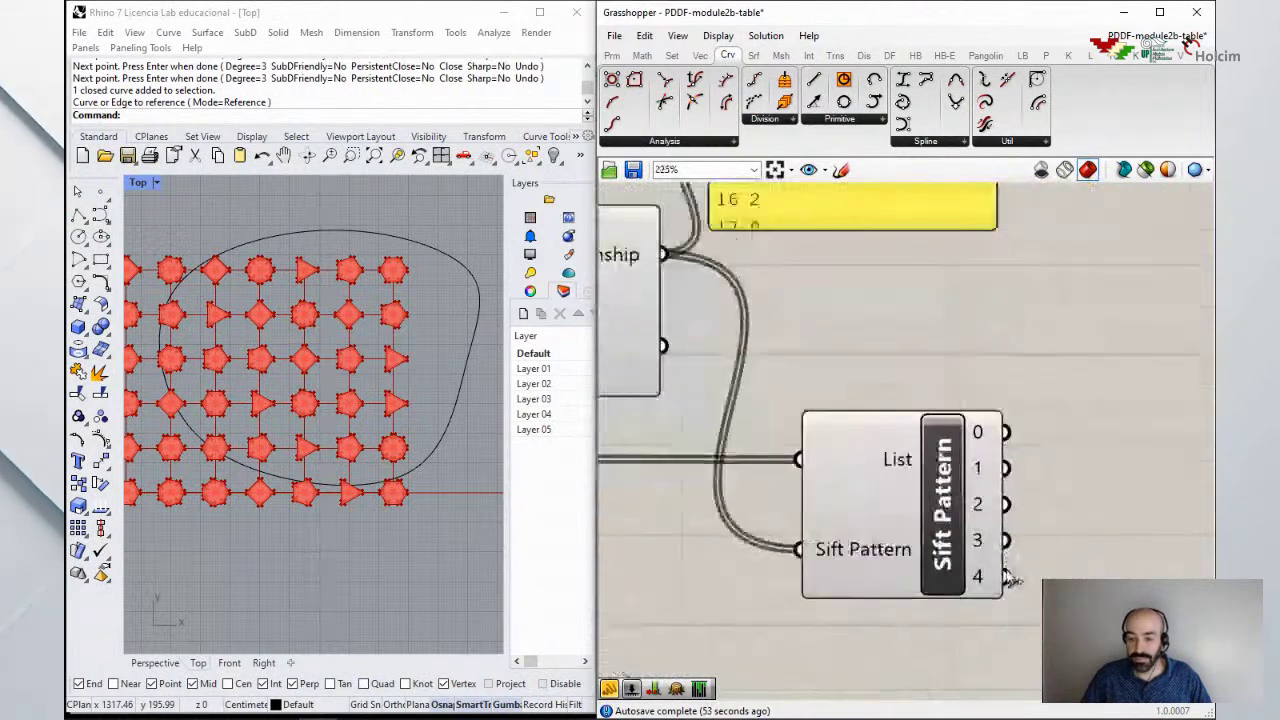
click(965, 549)
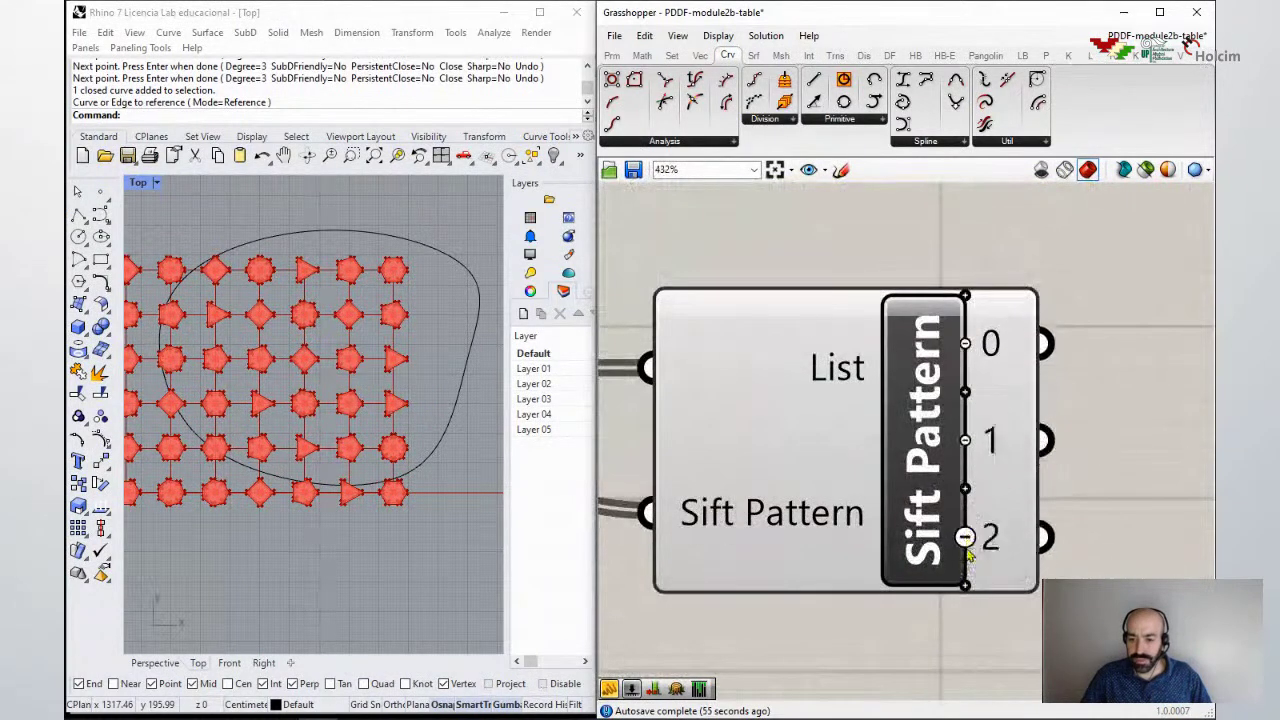
scroll(1013, 443, down, 7)
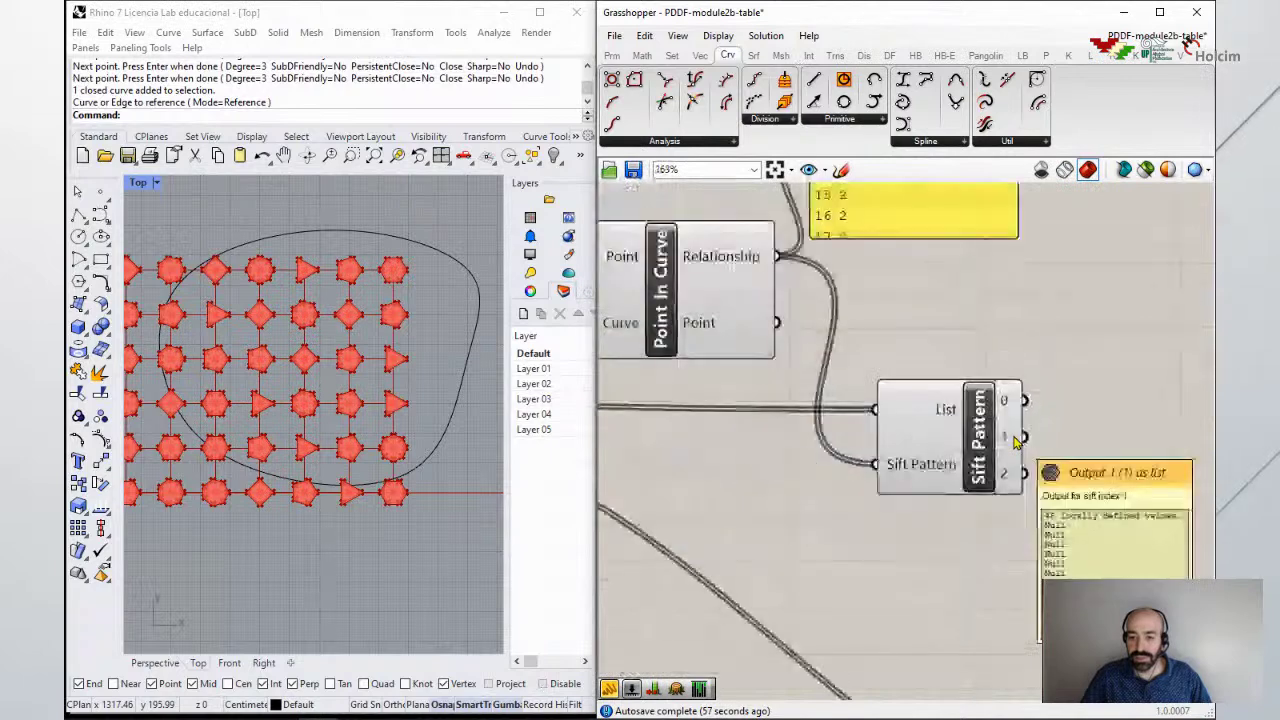
scroll(1008, 477, up, 3)
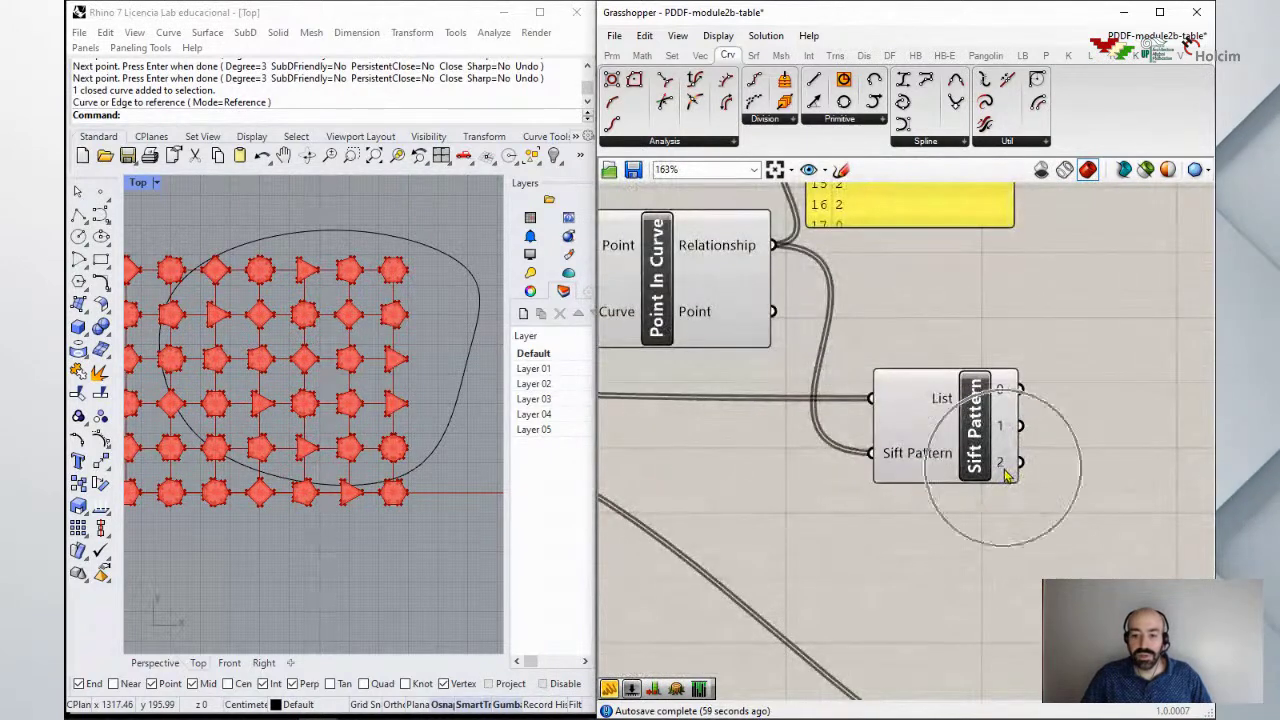
mouse_move(1008, 477)
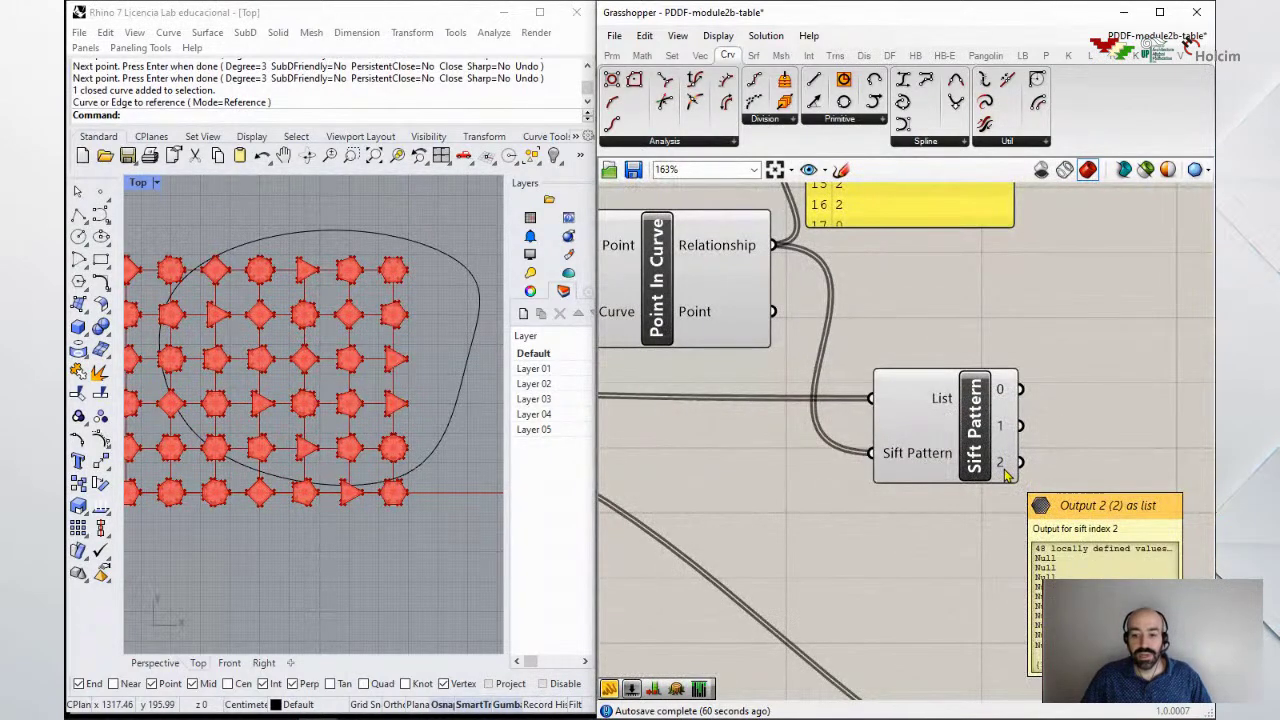
Step: Add a Geometry parameter beside Sift Pattern, wire output 2 into it and examine the points in the Rhino Top view
right_drag(1025, 498, 848, 512)
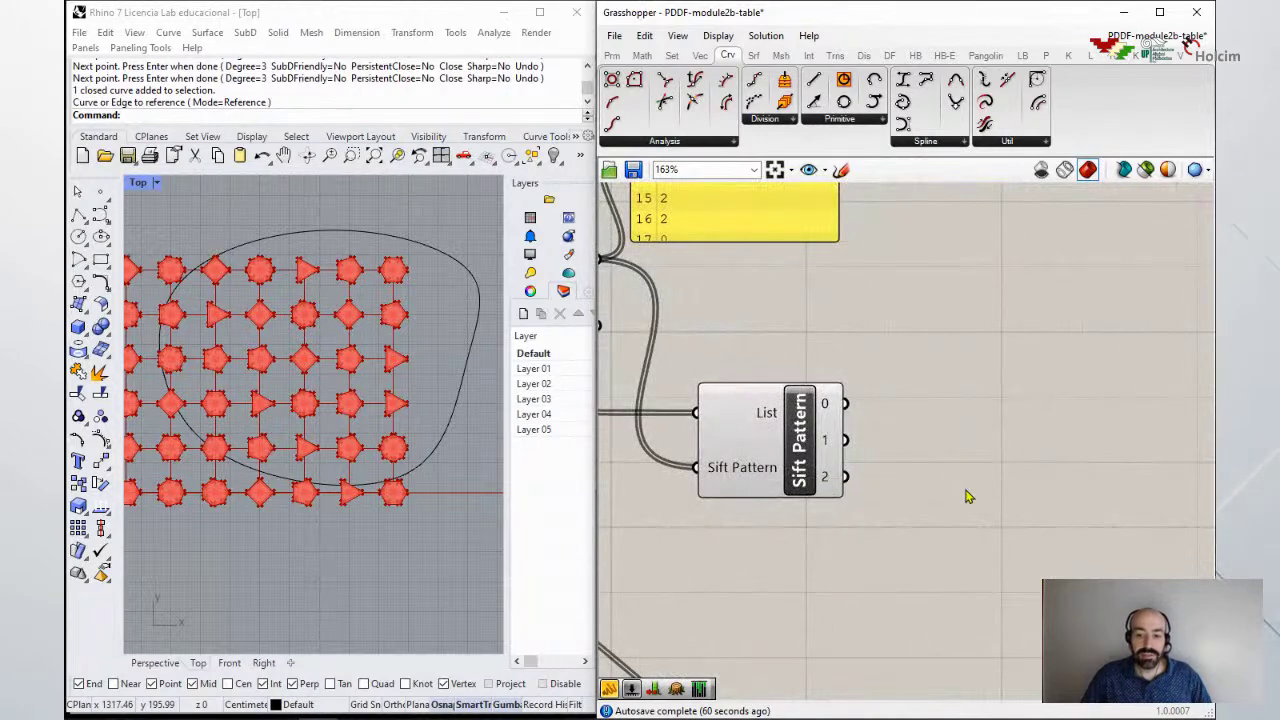
double_click(968, 497)
text(ge)
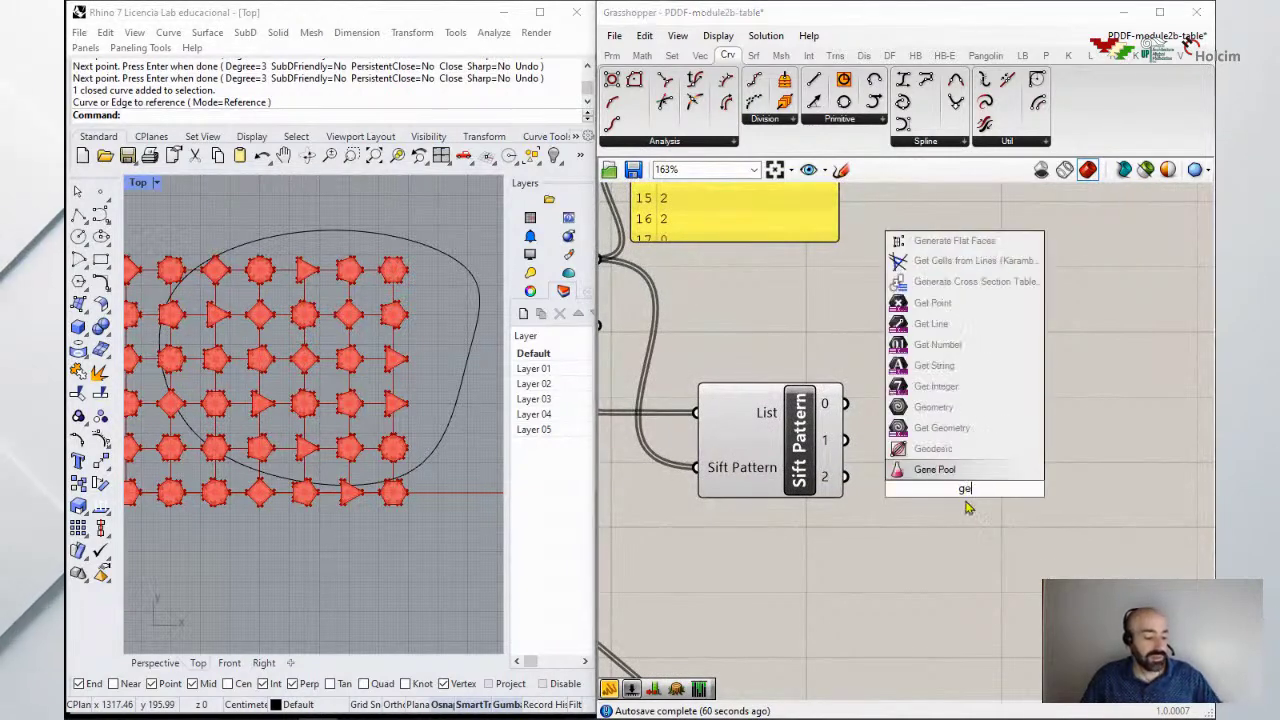
text(m)
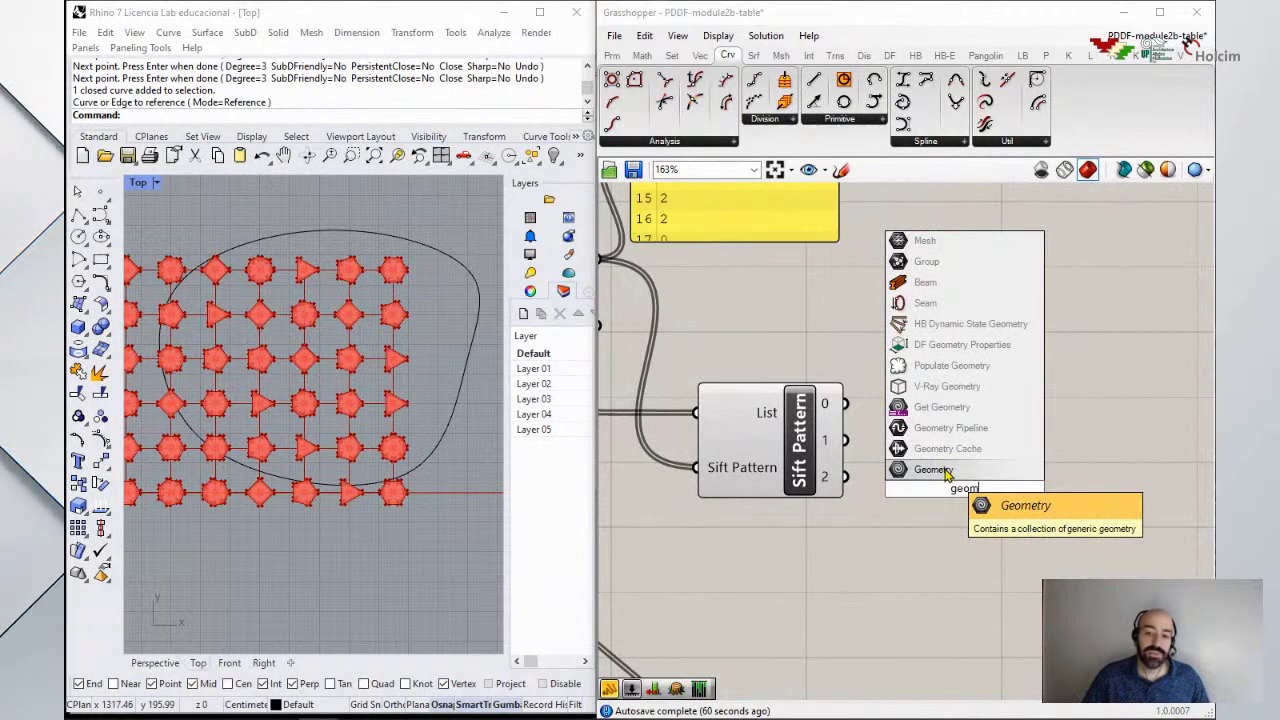
click(934, 471)
drag(845, 477, 958, 494)
scroll(343, 357, up, 8)
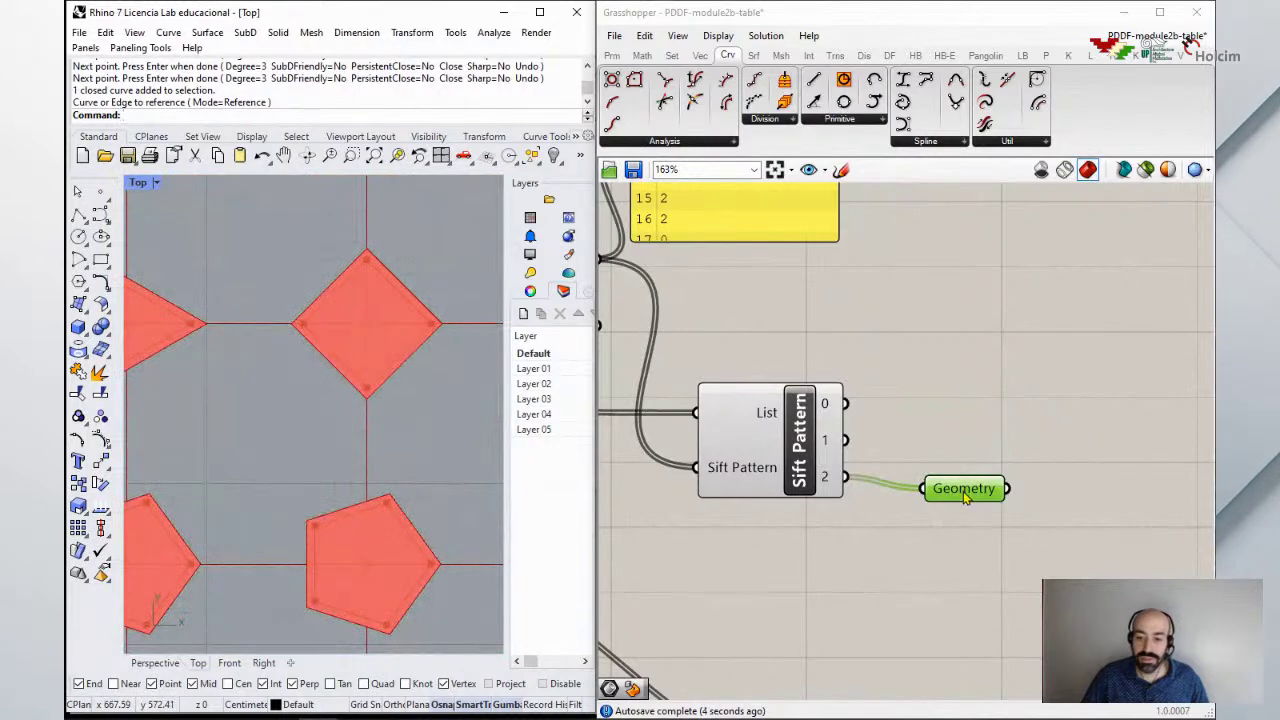
drag(966, 497, 979, 493)
scroll(374, 380, down, 6)
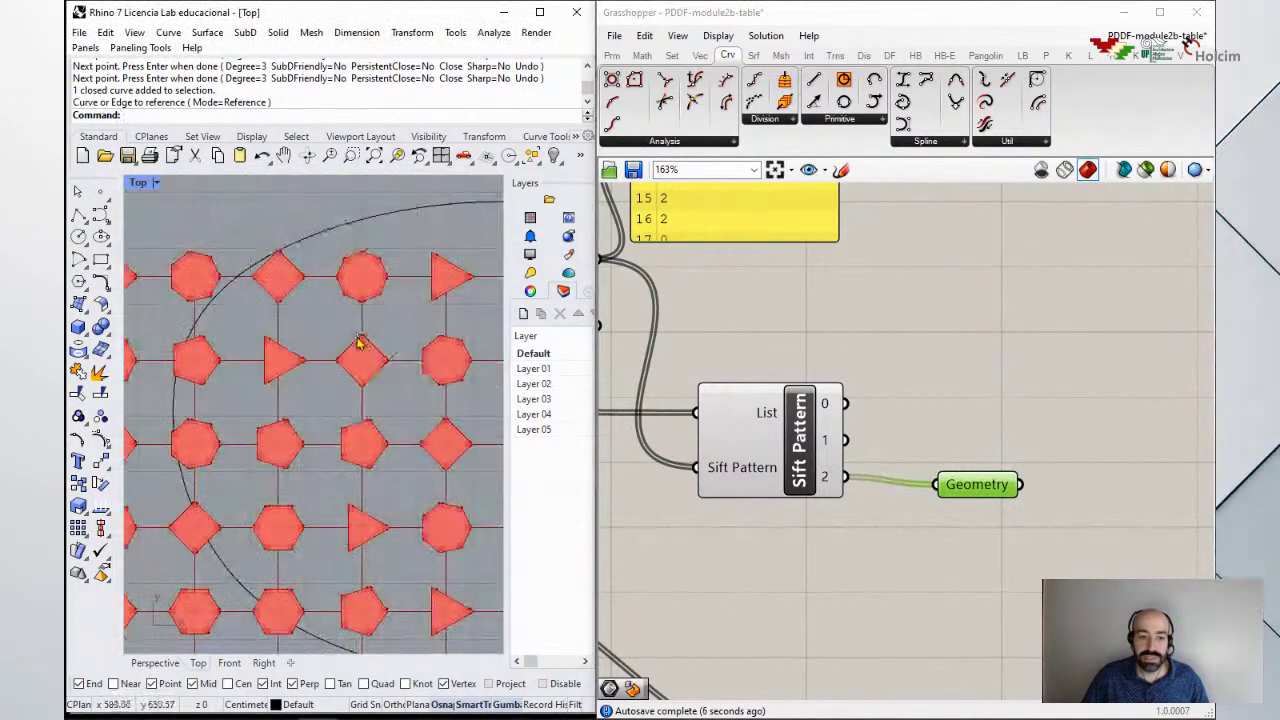
Step: Move the Geometry parameter up and replace its input with Sift Pattern's output 0
drag(982, 489, 982, 417)
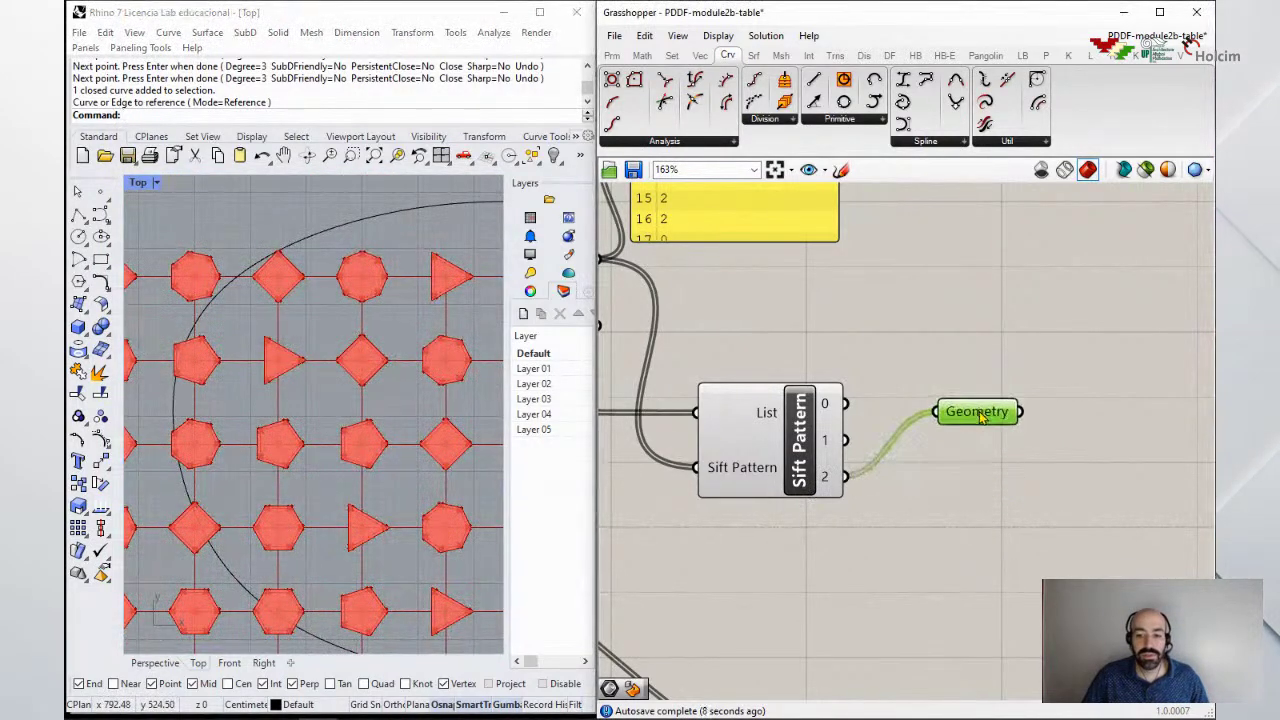
right_drag(935, 418, 1019, 408)
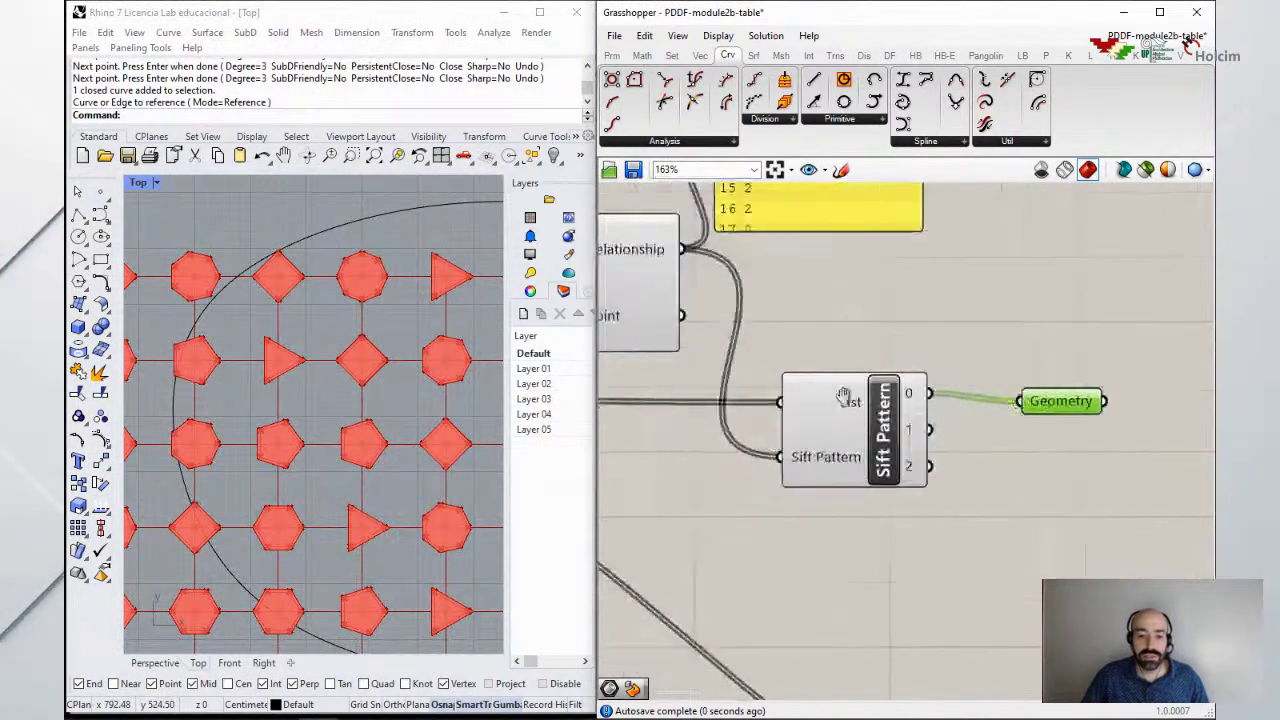
Step: Delete the Geometry parameter connected to Sift Pattern's output 0
scroll(205, 375, down, 5)
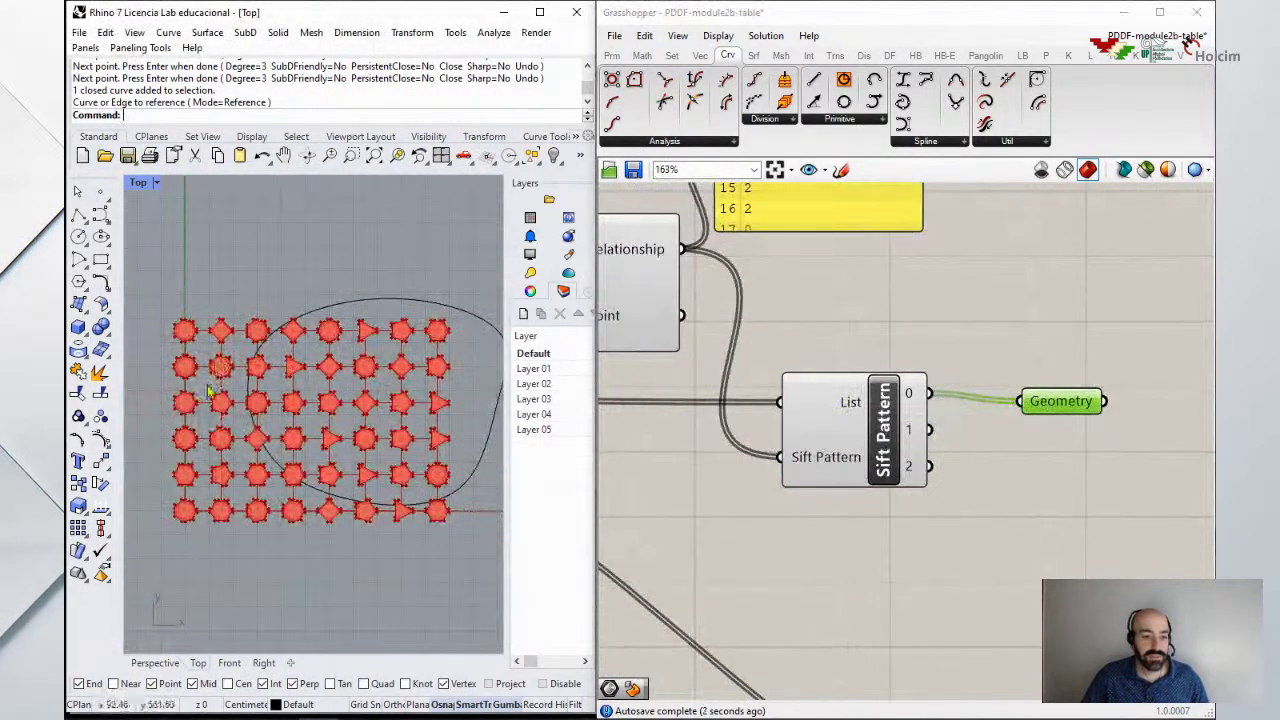
drag(1061, 406, 1048, 473)
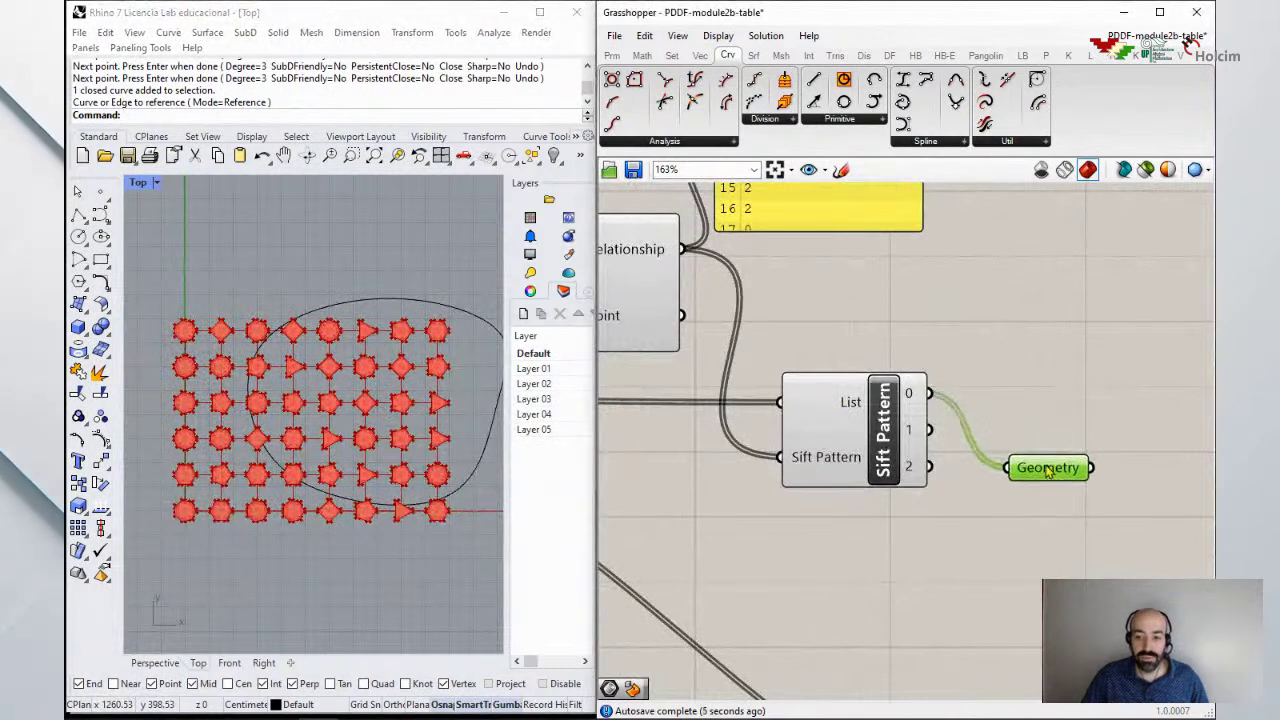
click(1052, 470)
key(Delete)
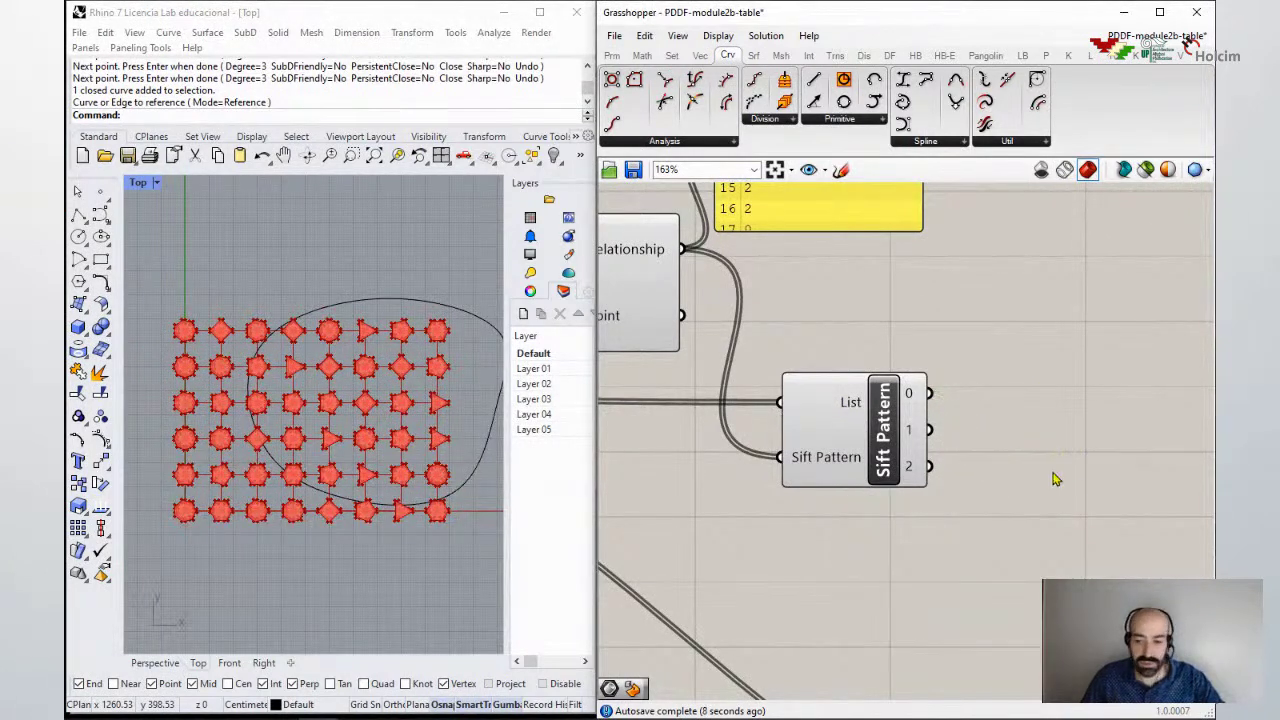
Step: Widen the Grasshopper window and compare Sift Pattern's output 2 with the Points output of the Square grid
click(910, 470)
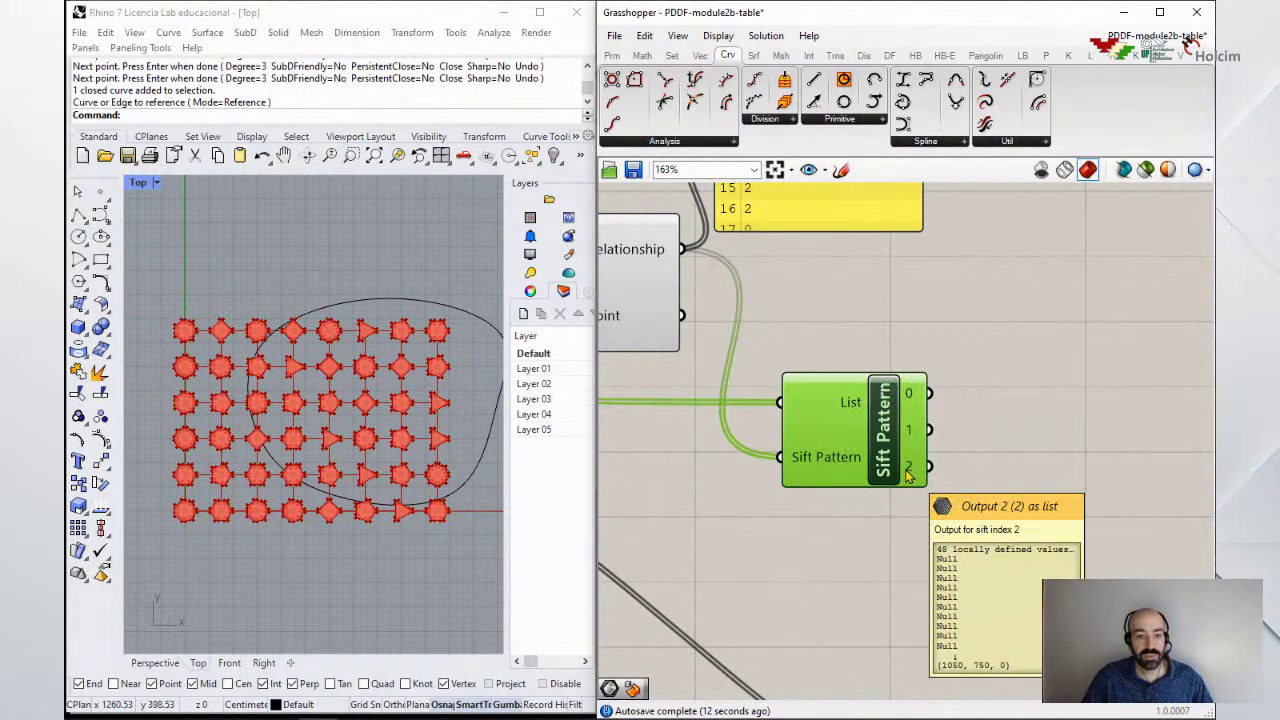
right_drag(893, 513, 955, 462)
scroll(895, 422, down, 3)
scroll(955, 462, down, 2)
drag(596, 448, 492, 448)
scroll(714, 380, up, 4)
mouse_move(658, 372)
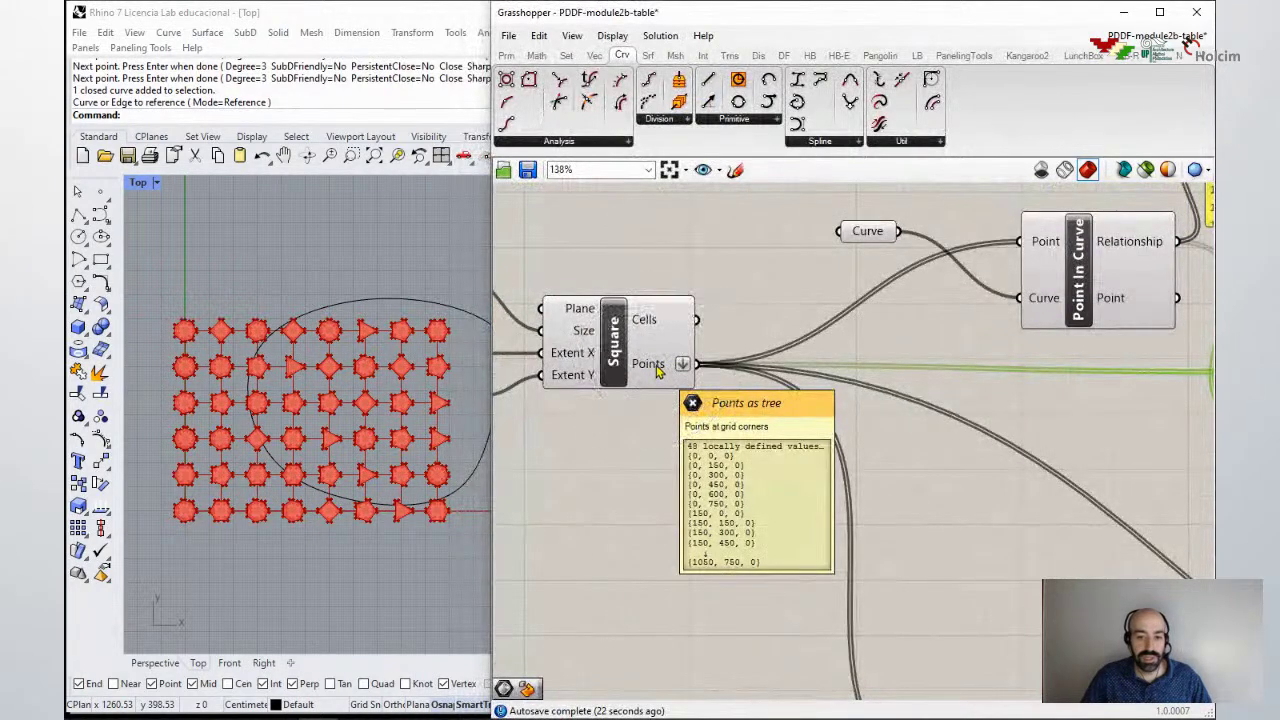
Step: Examine the list of values in Sift Pattern's output 2 again
scroll(658, 372, down, 3)
scroll(851, 500, down, 1)
scroll(972, 393, up, 1)
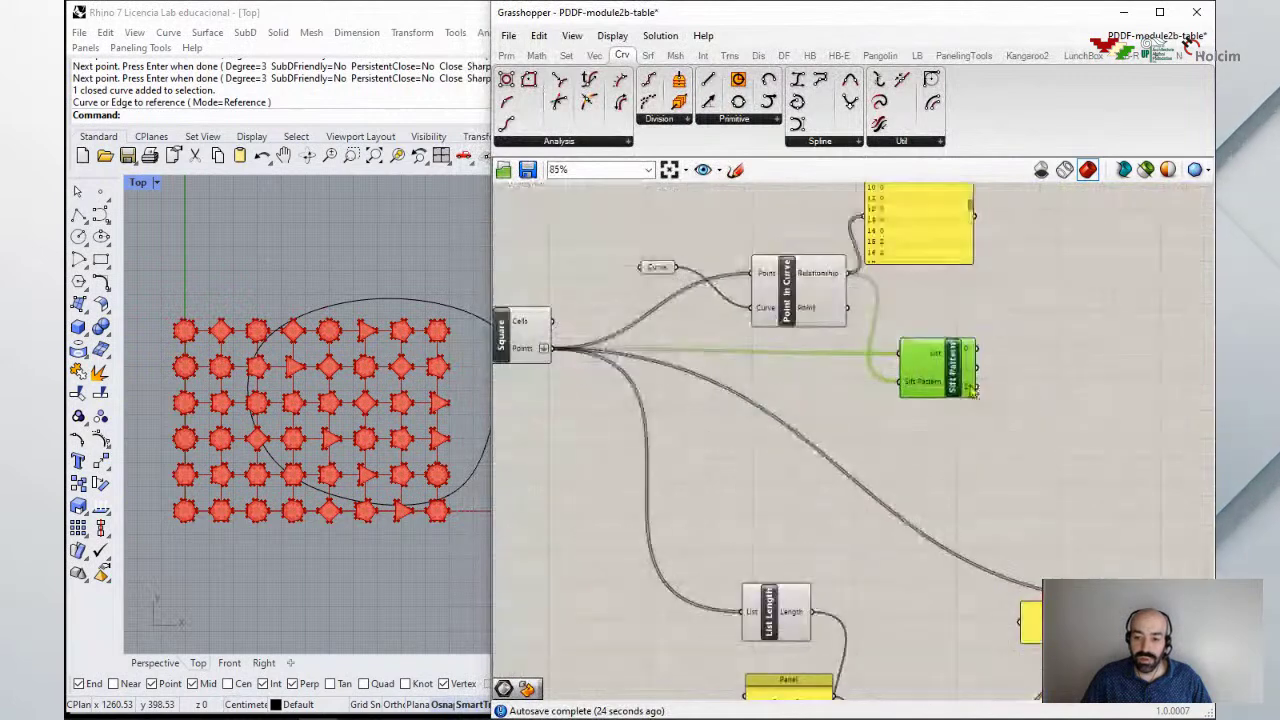
mouse_move(972, 393)
scroll(972, 393, up, 2)
scroll(968, 398, up, 2)
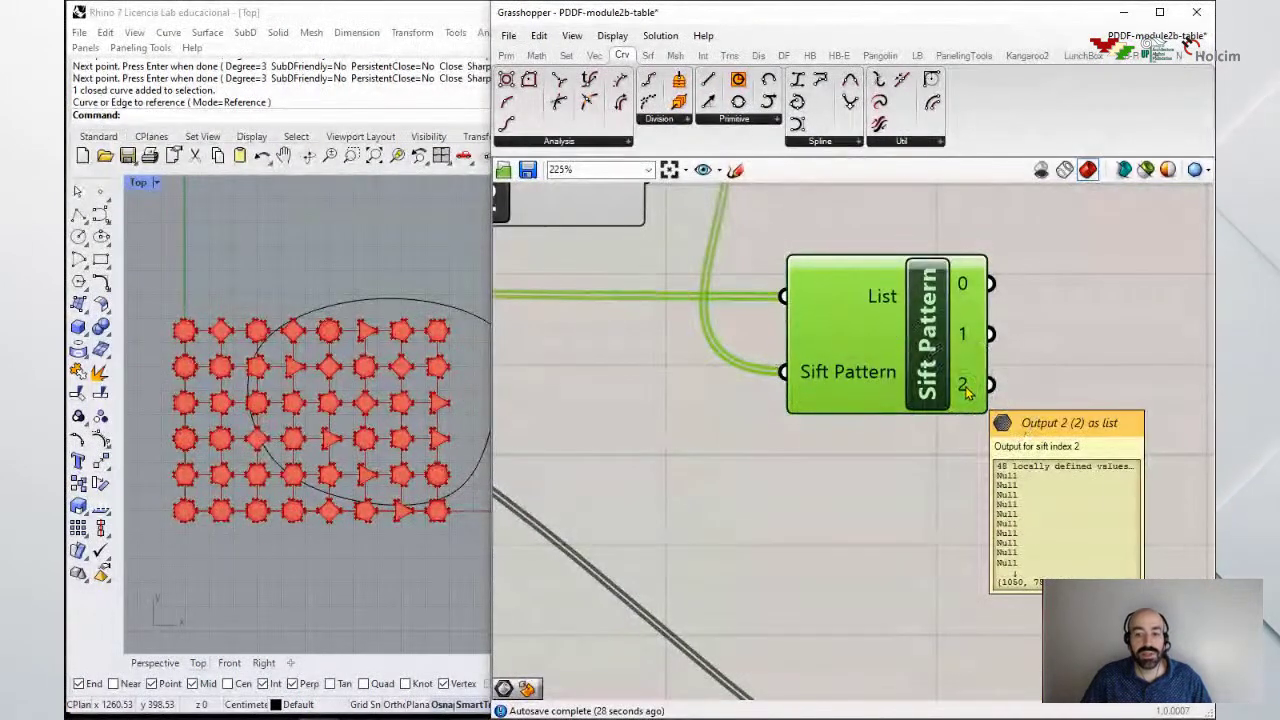
key(ctrl)
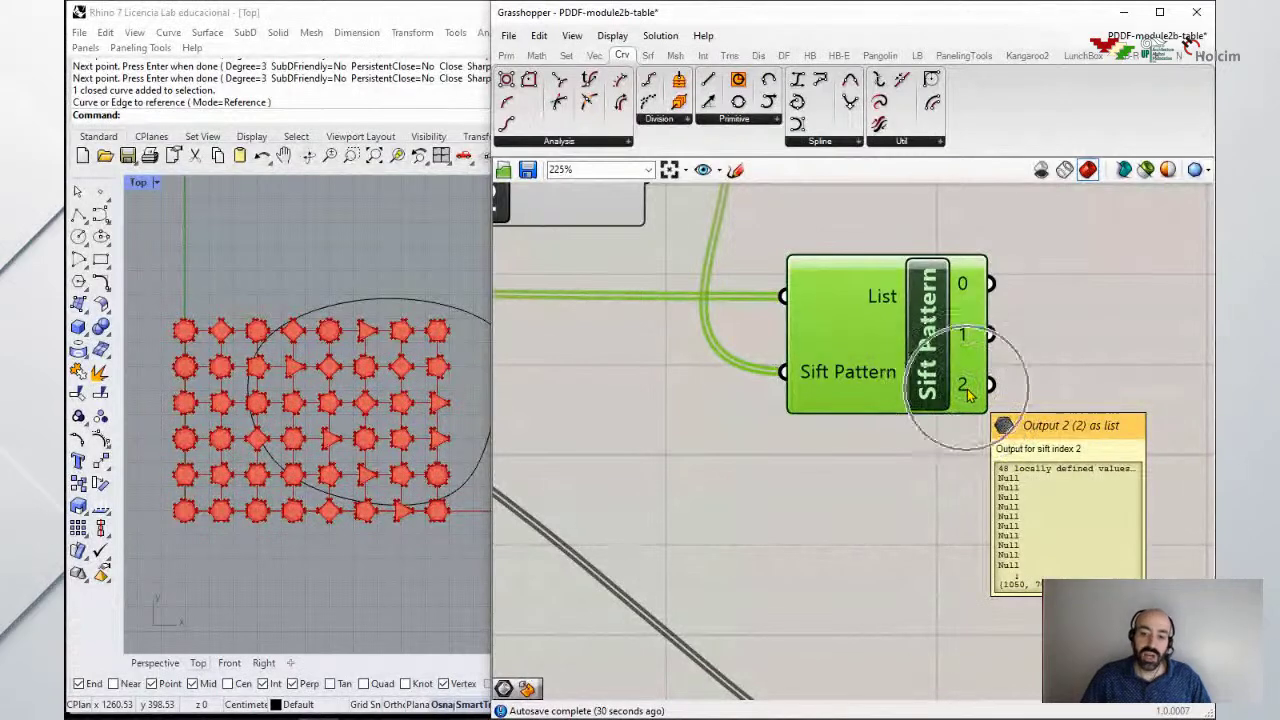
click(968, 394)
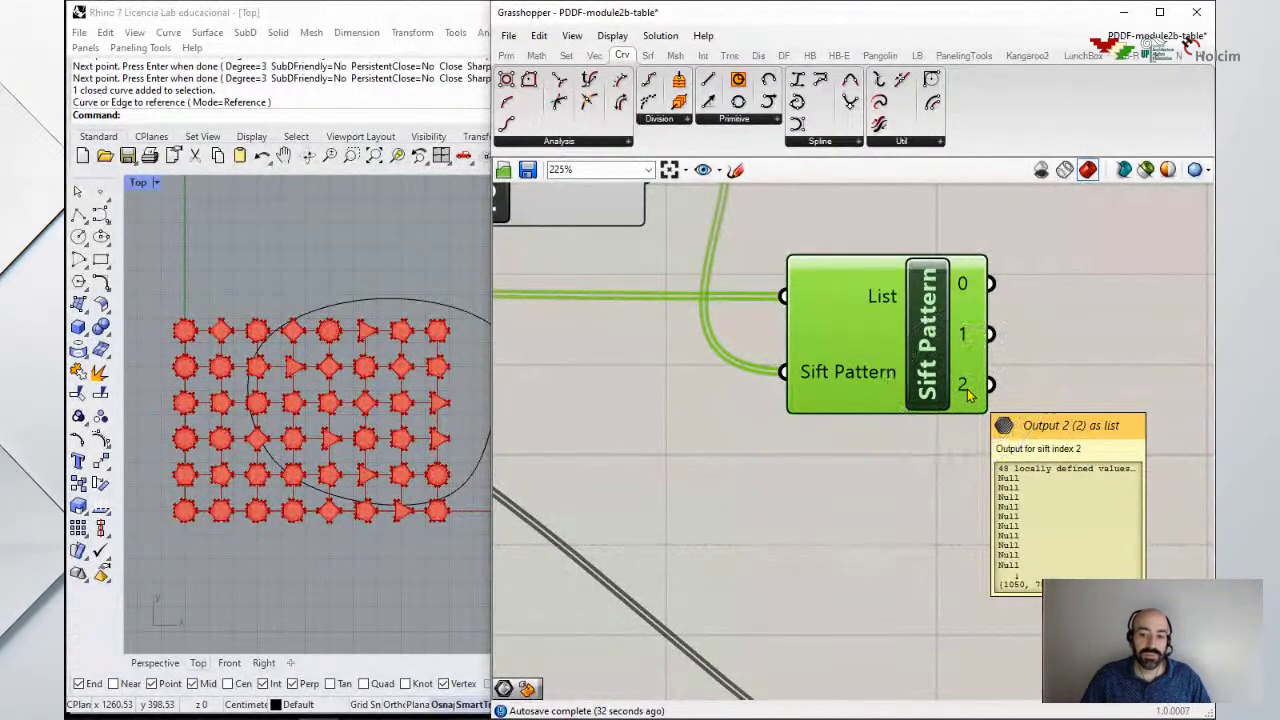
scroll(968, 394, down, 5)
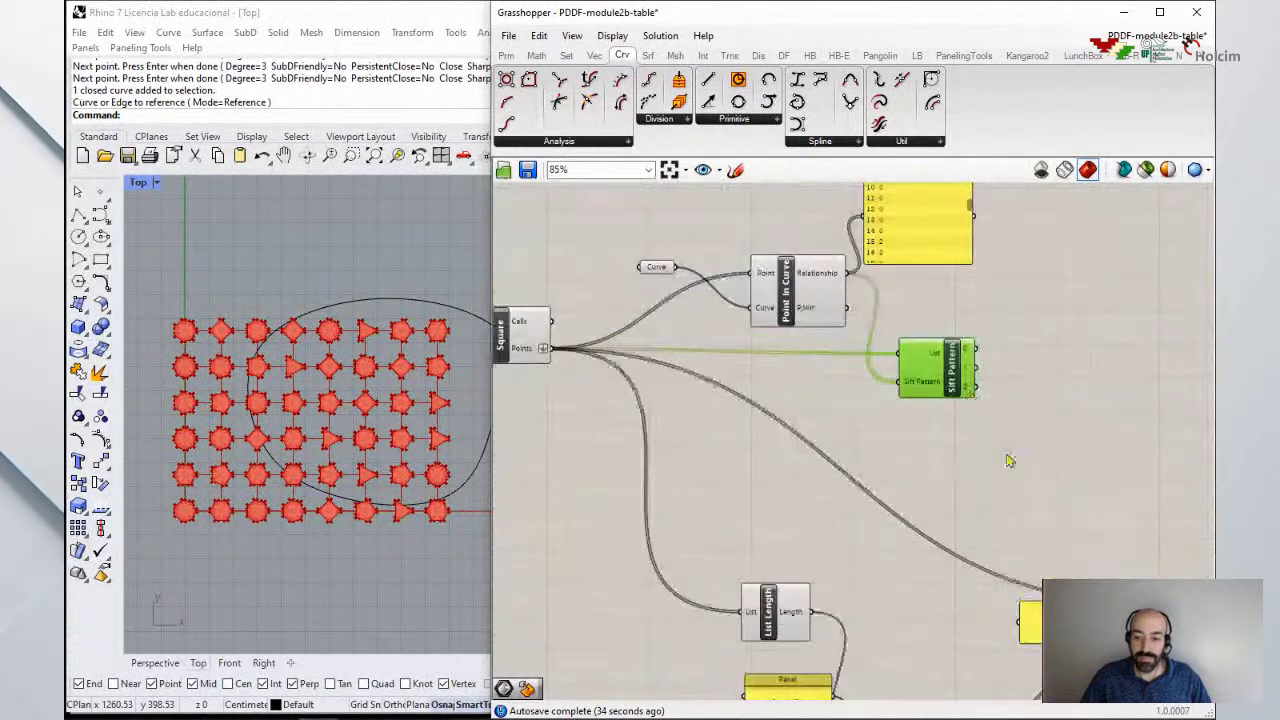
scroll(1066, 453, up, 4)
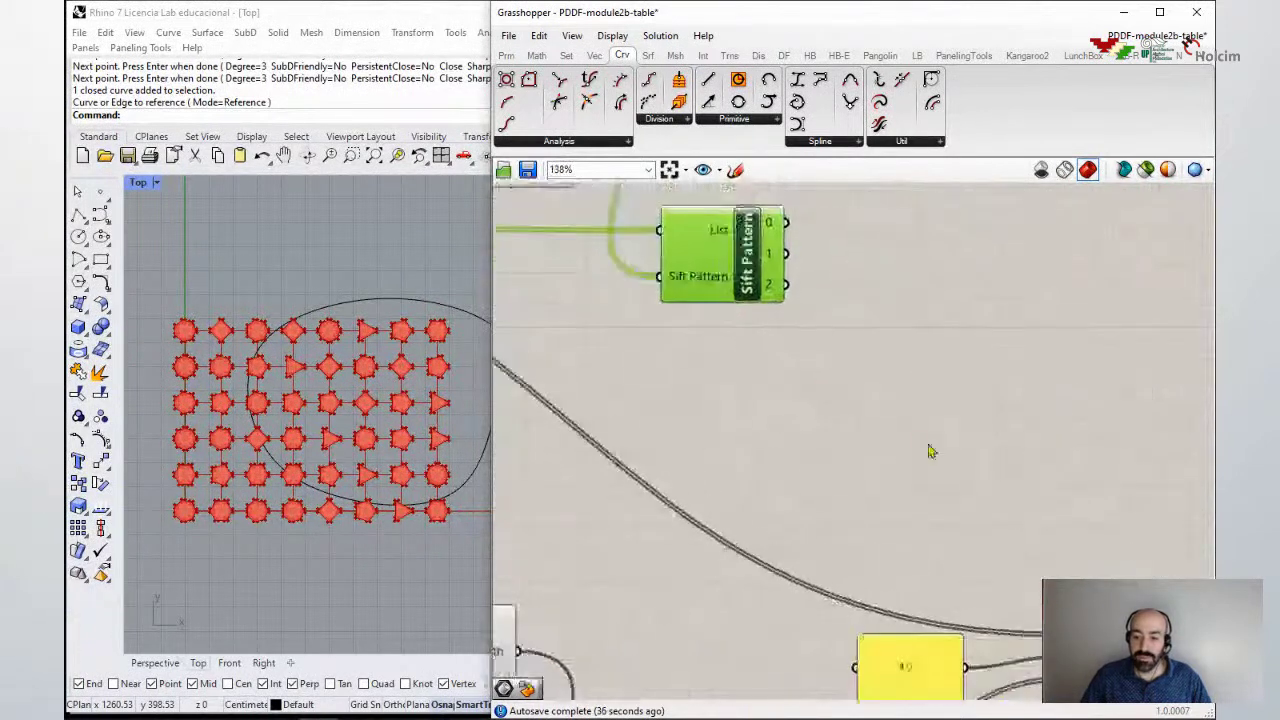
Step: Replace the Square grid points feeding the Polygon component's Plane input with Sift Pattern's output 2
scroll(1067, 620, down, 3)
right_click(640, 285)
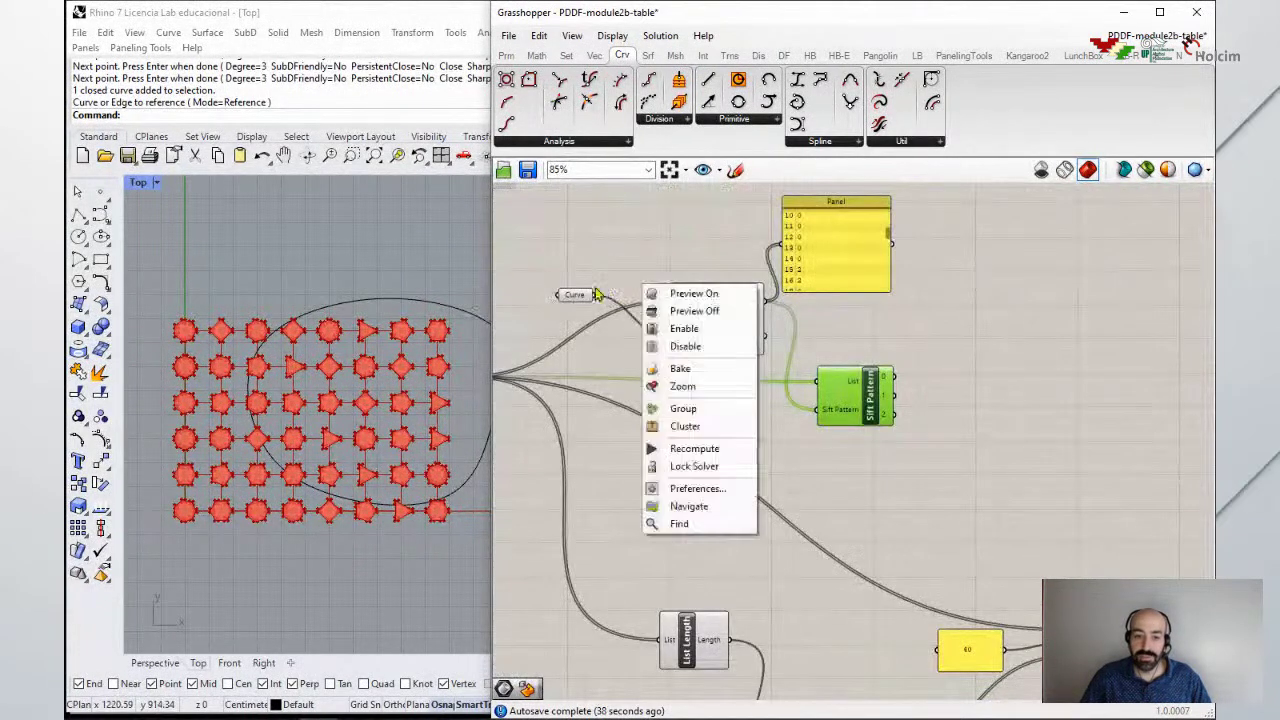
right_drag(600, 282, 688, 238)
scroll(688, 237, down, 1)
click(560, 312)
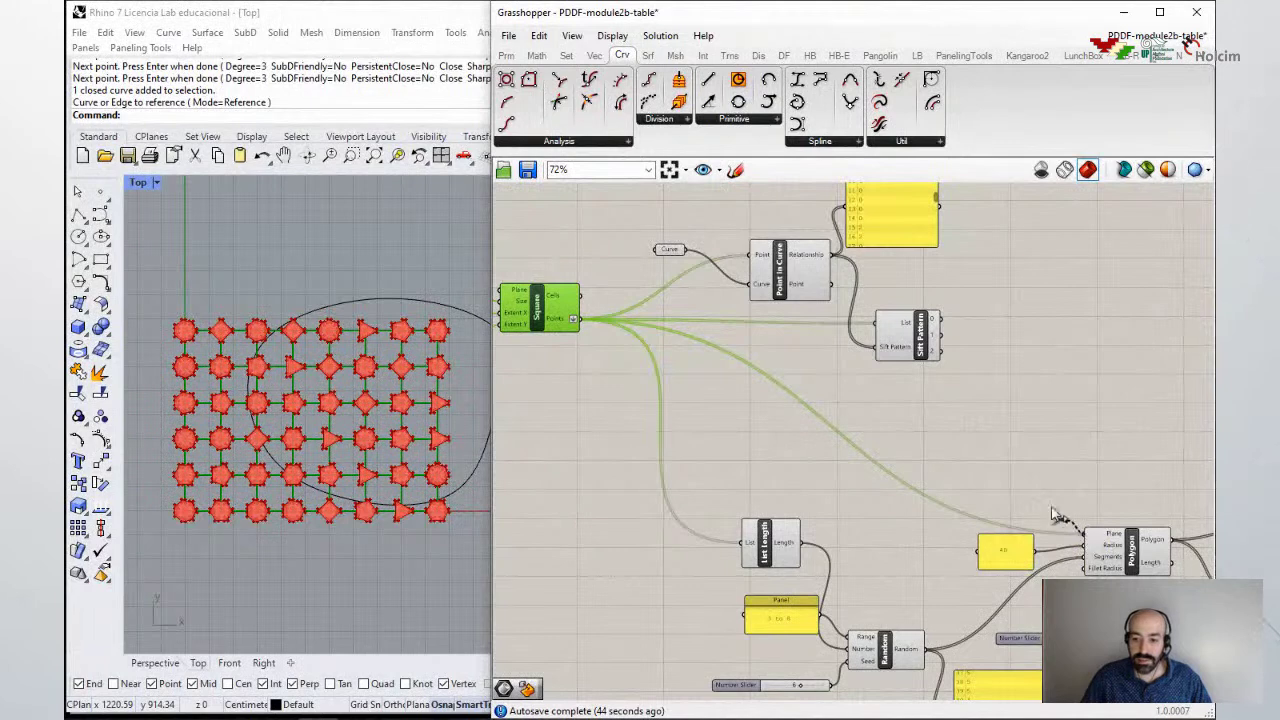
drag(965, 370, 937, 350)
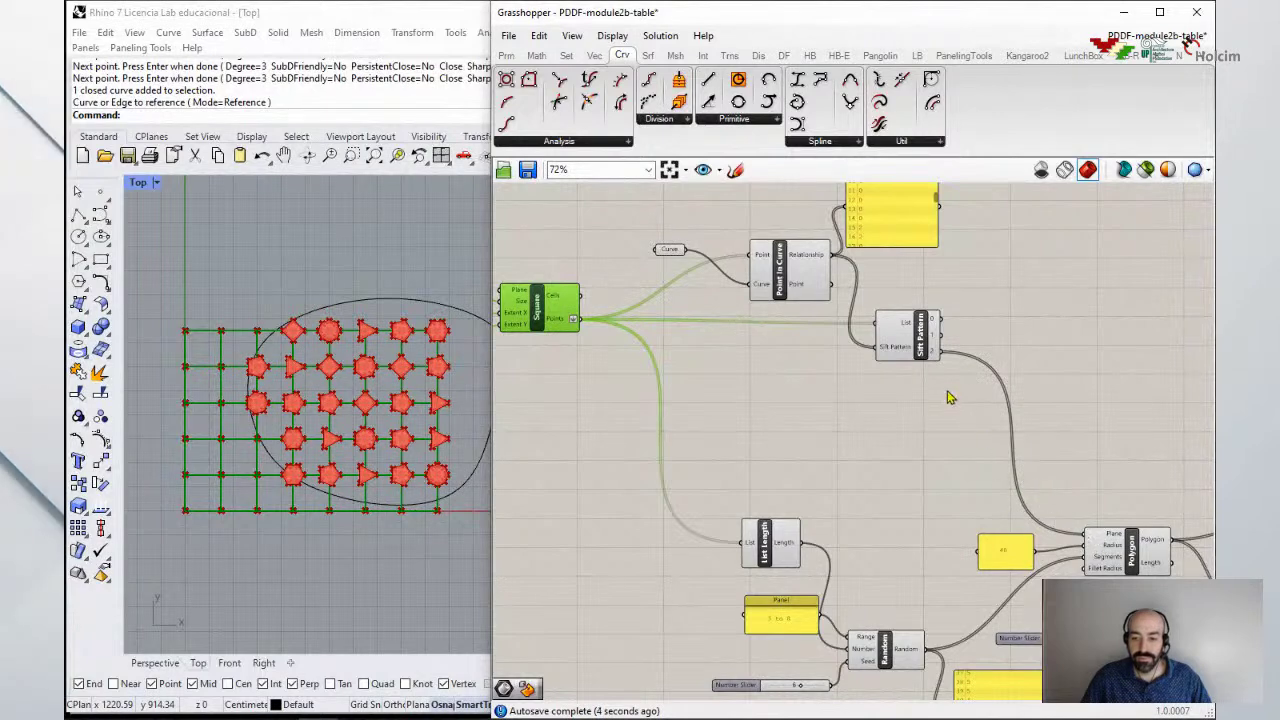
Step: Examine the polygons in the Top view and switch Polygon's Plane input to Sift Pattern's output 0 and back to output 2
scroll(930, 350, up, 2)
scroll(371, 349, up, 3)
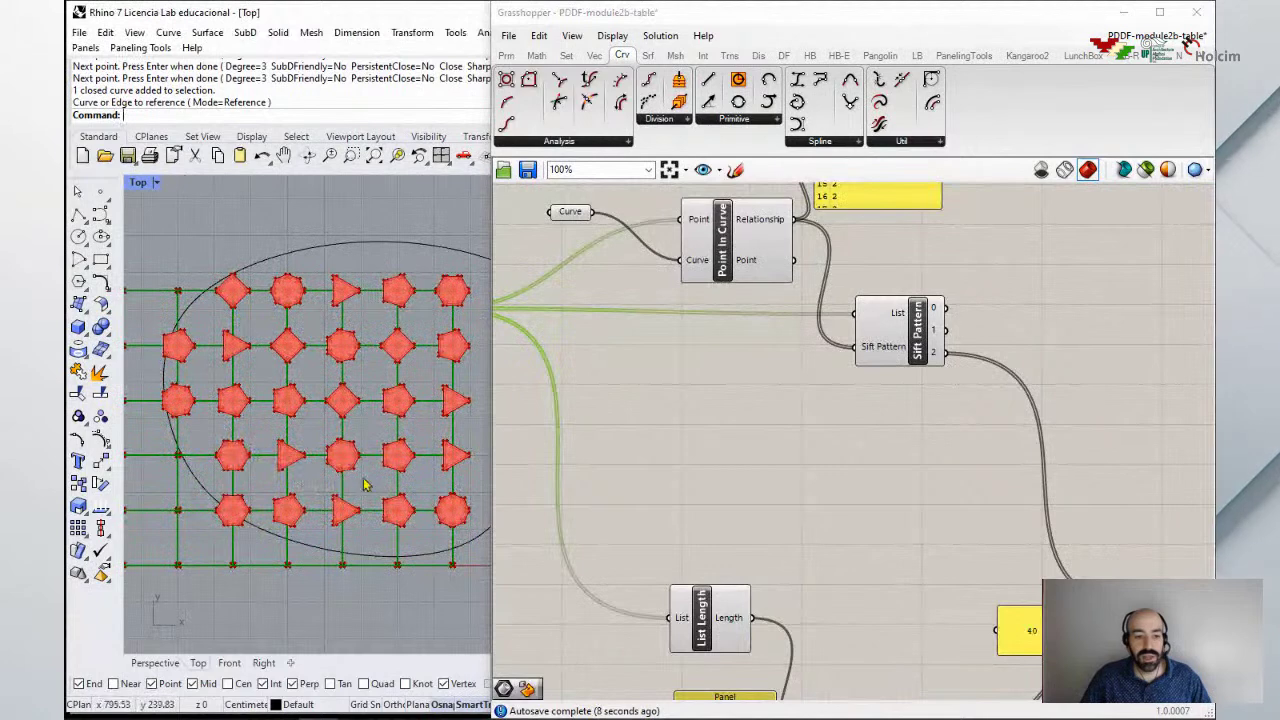
right_drag(378, 481, 348, 476)
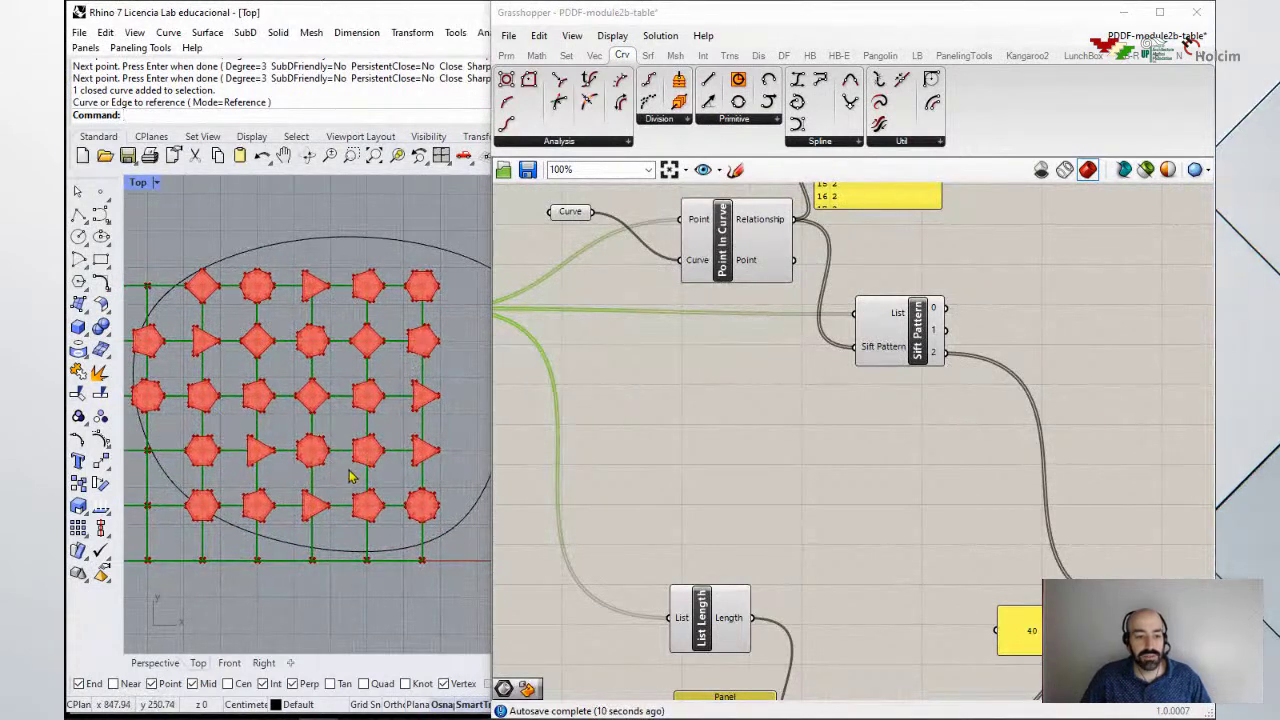
scroll(720, 460, down, 2)
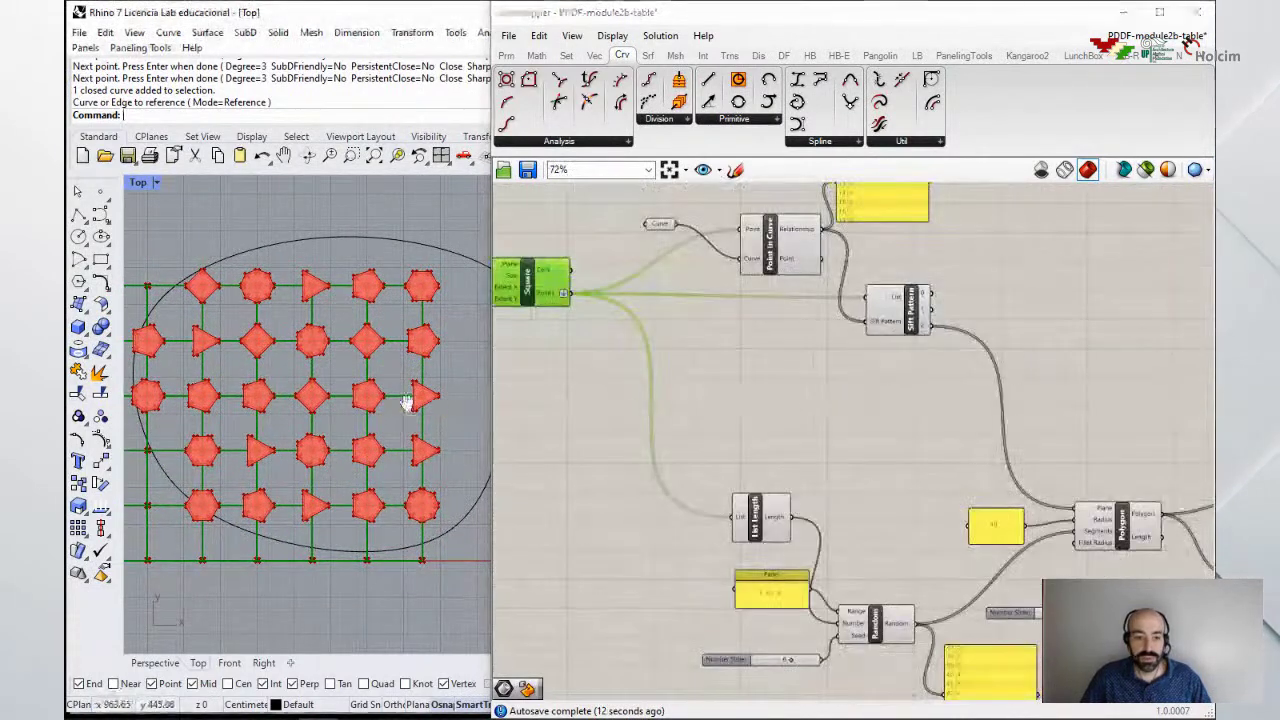
scroll(370, 383, down, 2)
scroll(304, 374, down, 6)
scroll(224, 382, up, 4)
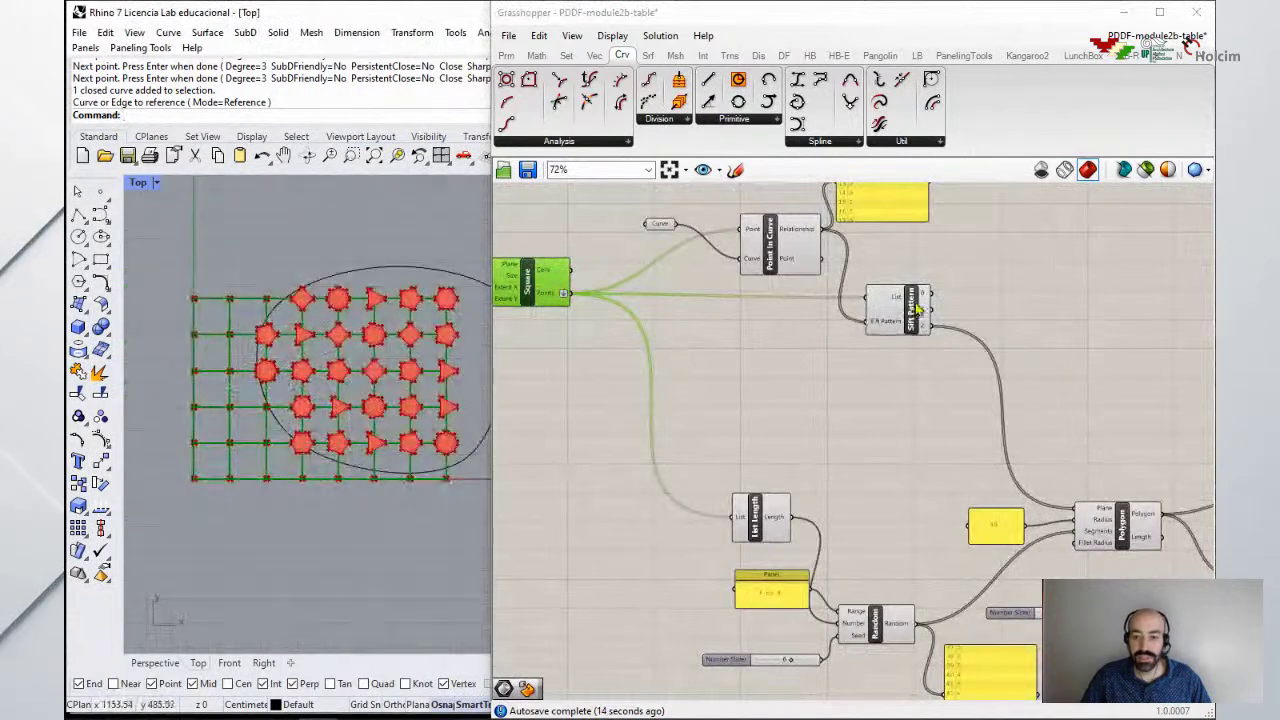
drag(932, 297, 1078, 509)
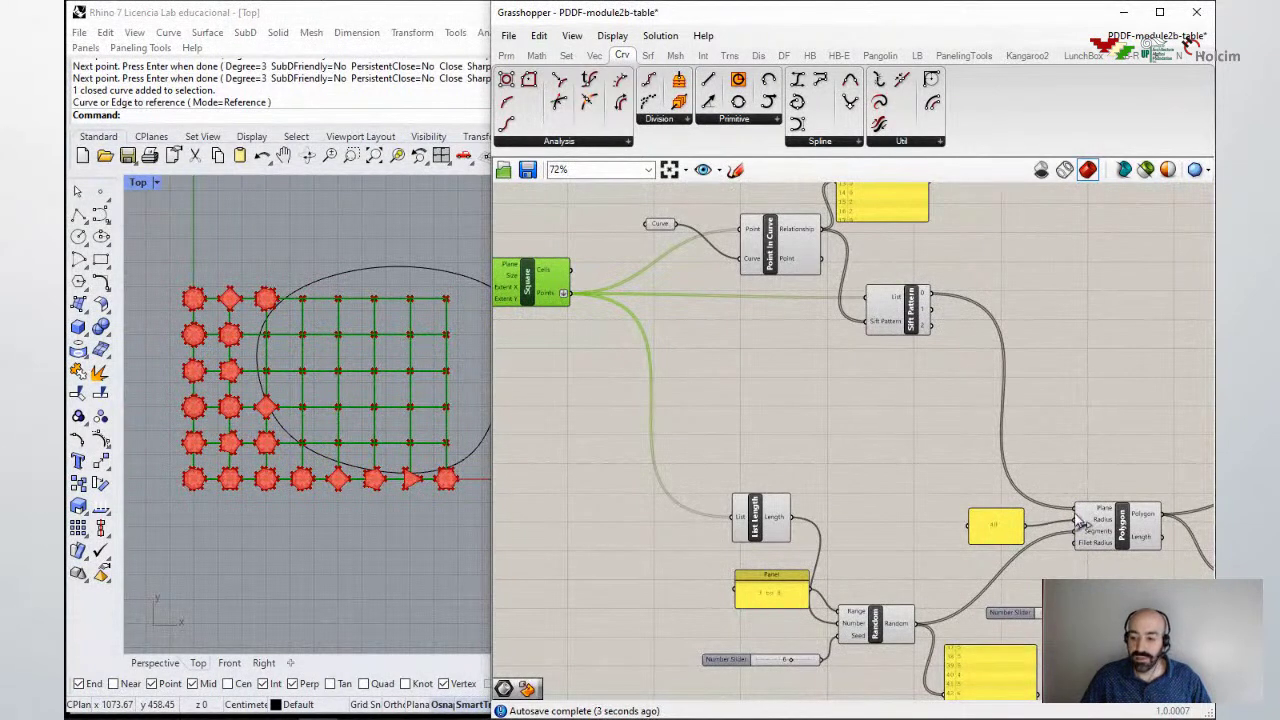
drag(931, 330, 931, 329)
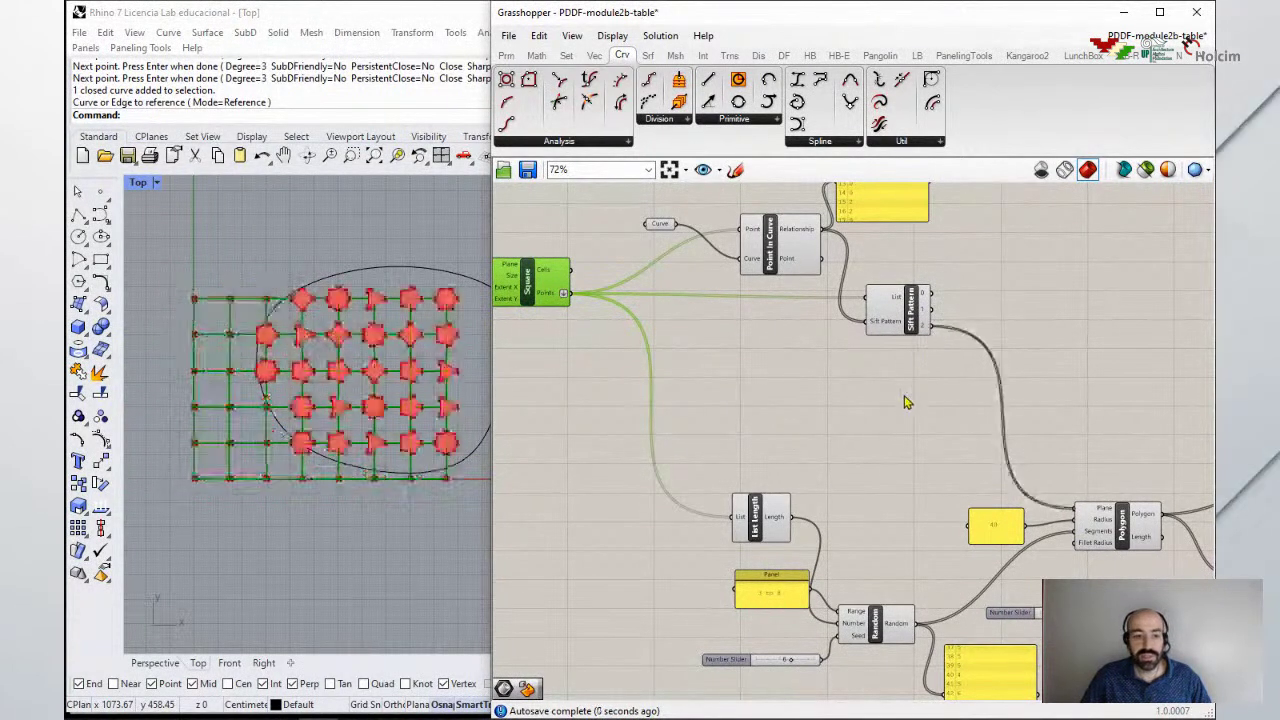
Step: Turn on the closed curve's control points in Rhino and pull its upper control point down into the shape to make it concave
right_drag(410, 342, 366, 346)
click(376, 279)
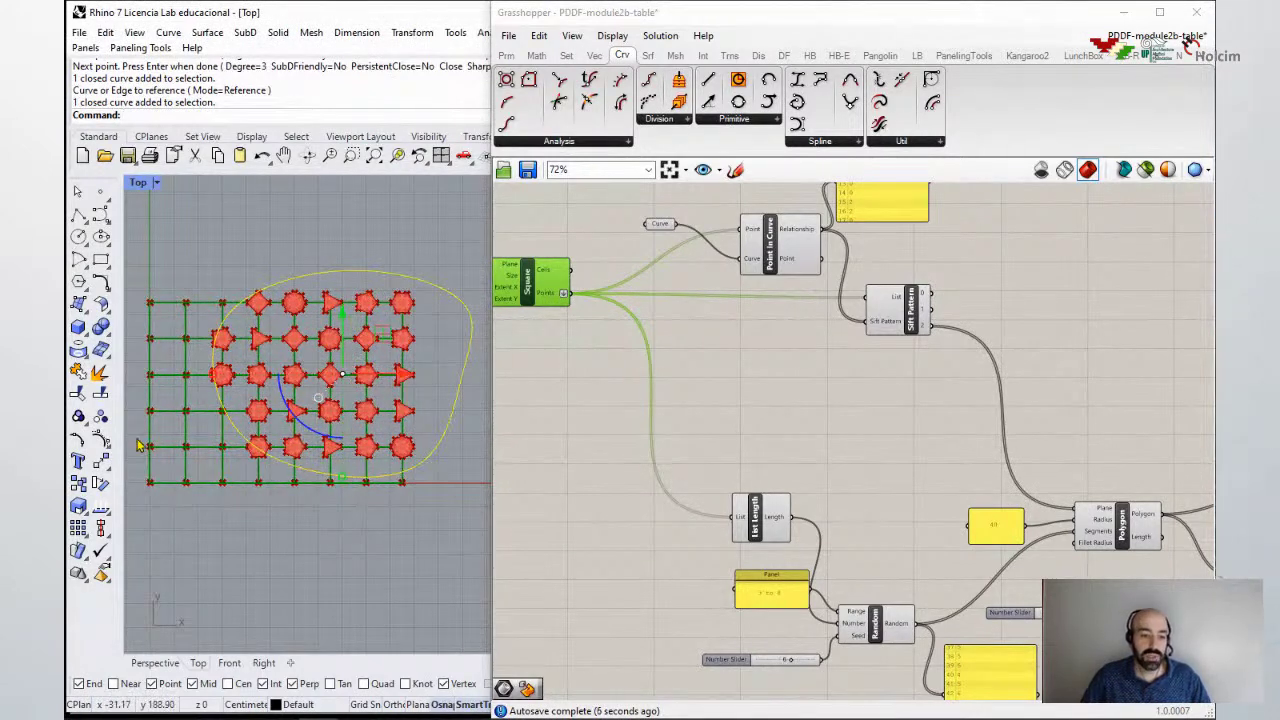
click(103, 443)
click(352, 258)
drag(352, 258, 235, 365)
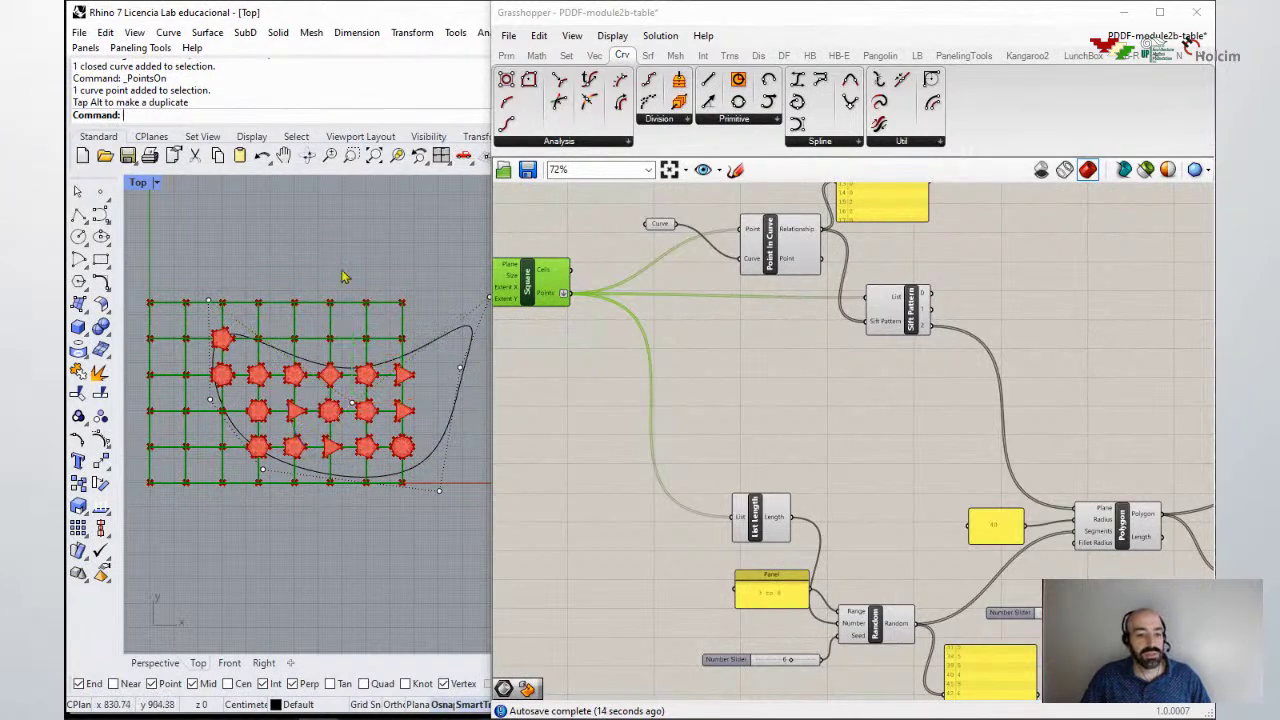
key(Escape)
Step: Move the whole closed curve up and left so it overlaps the upper-left part of the grid, and deselect it
drag(440, 336, 303, 264)
right_drag(238, 249, 323, 250)
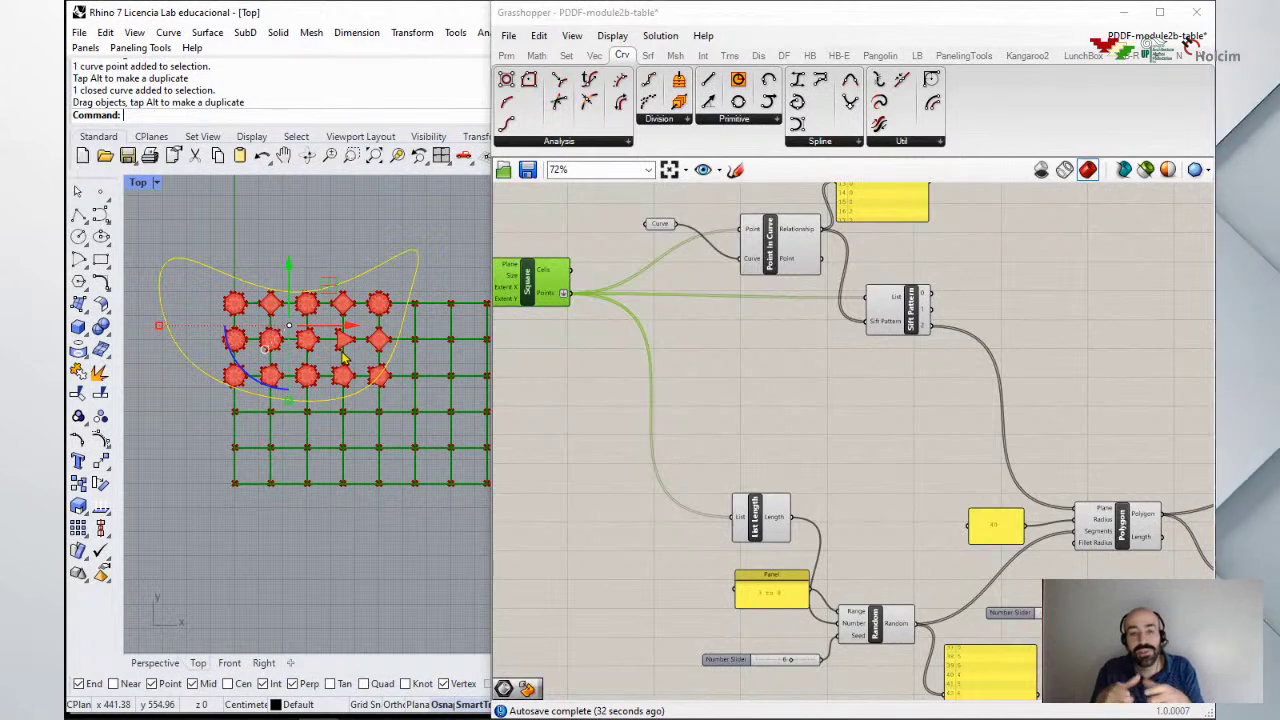
click(417, 498)
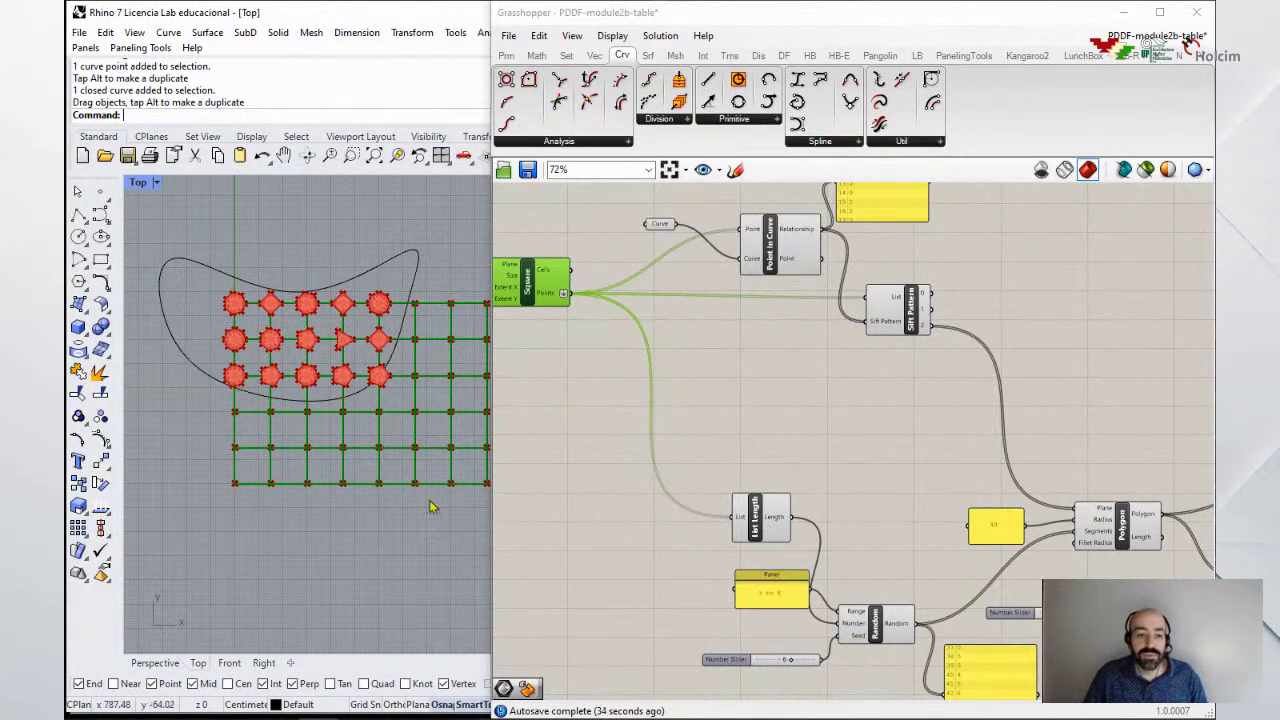
Step: Review the Point In Curve and Sift Pattern components and the Curve parameter that supplies the boundary
scroll(806, 422, up, 3)
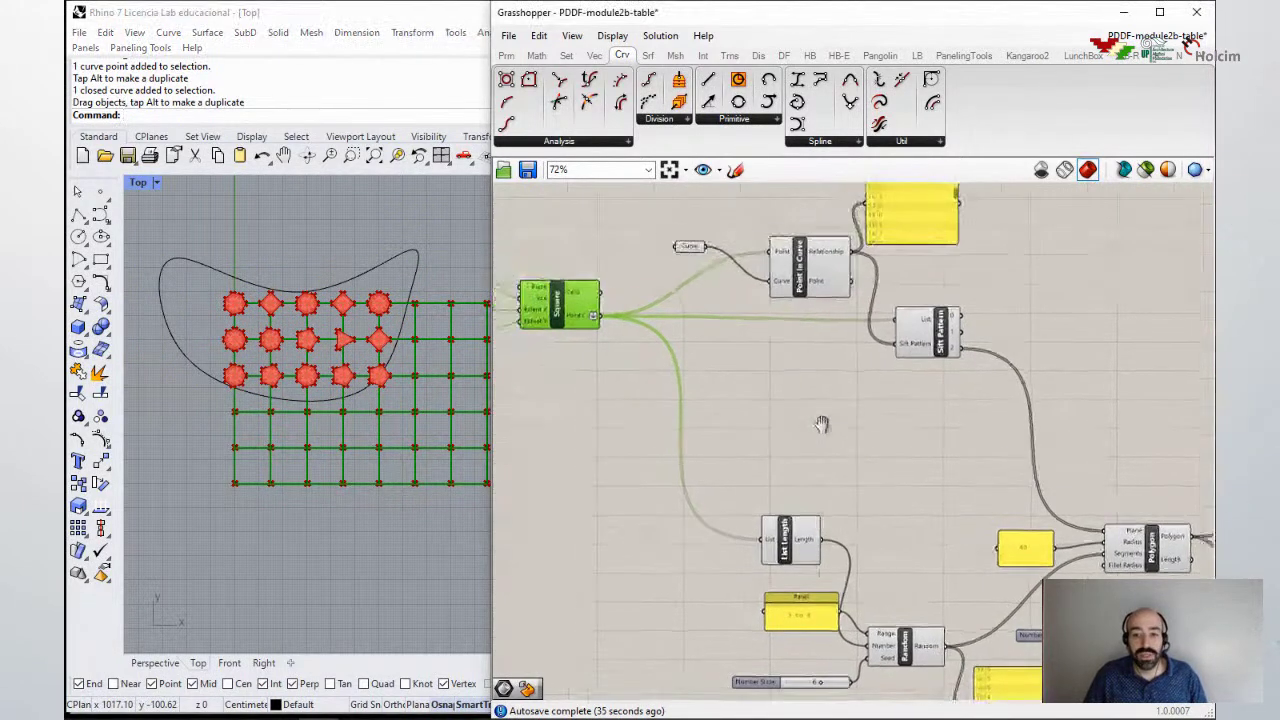
click(895, 296)
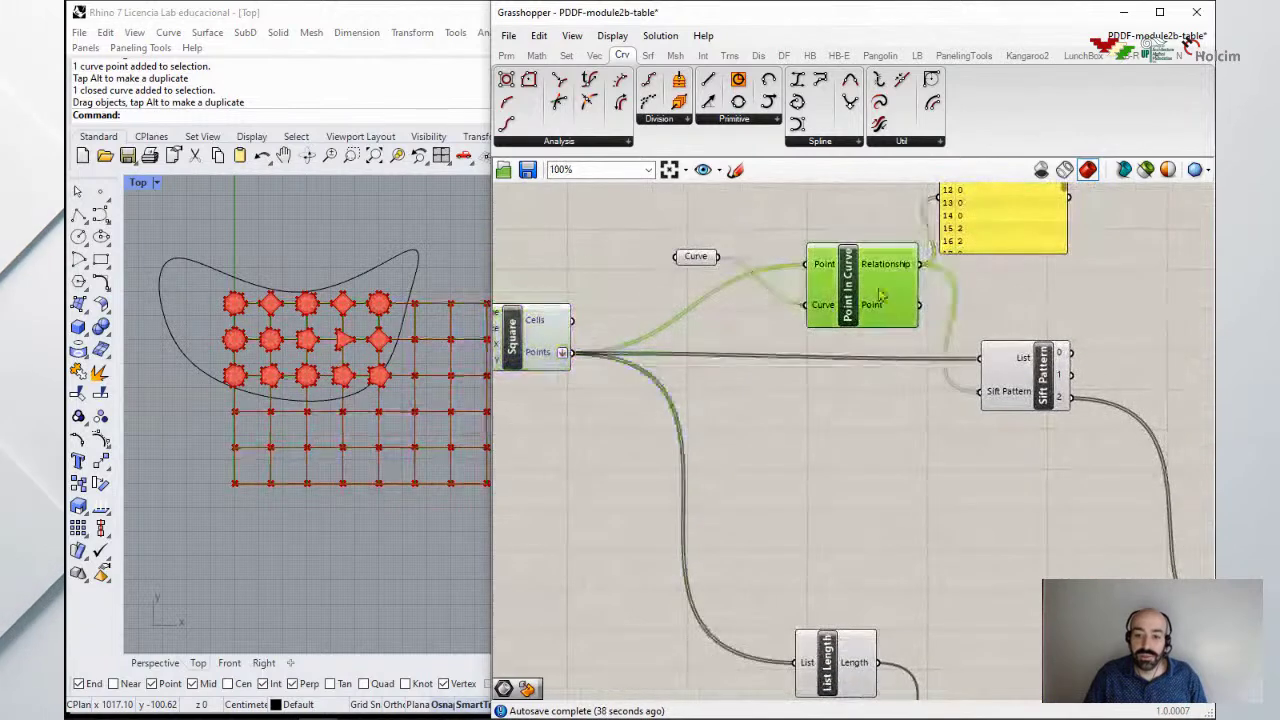
click(1045, 385)
mouse_move(870, 292)
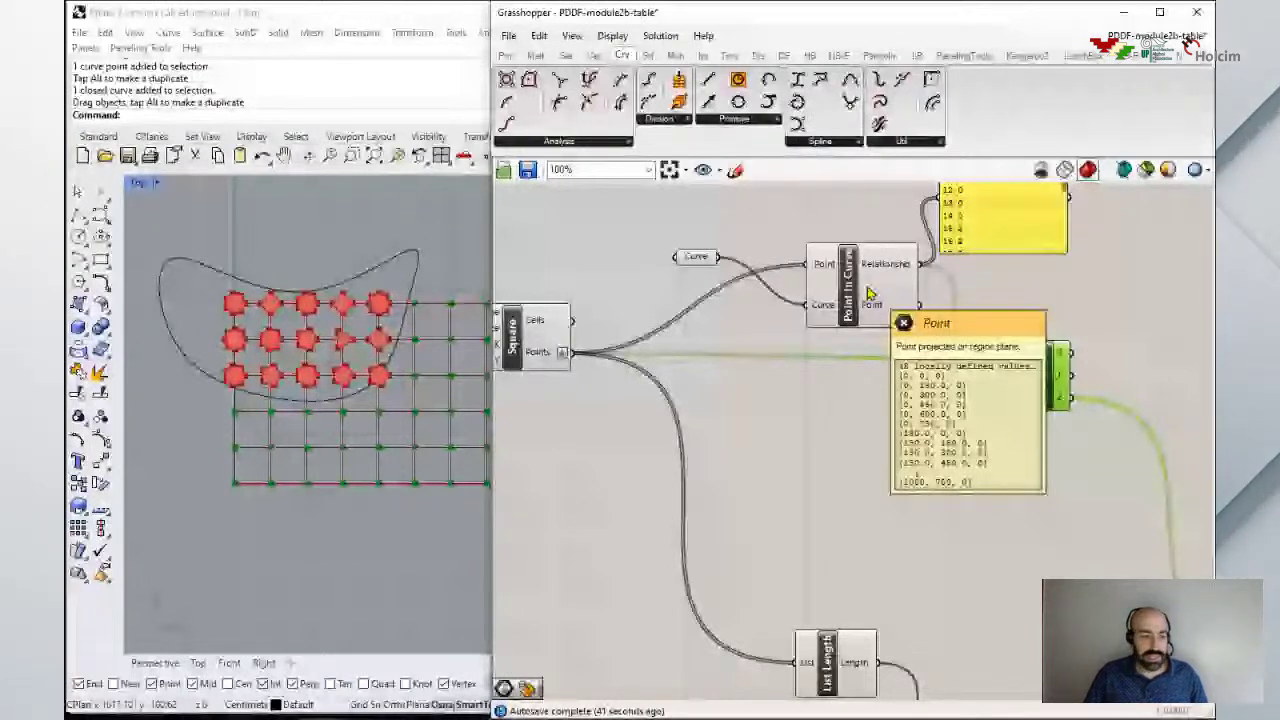
drag(696, 257, 691, 260)
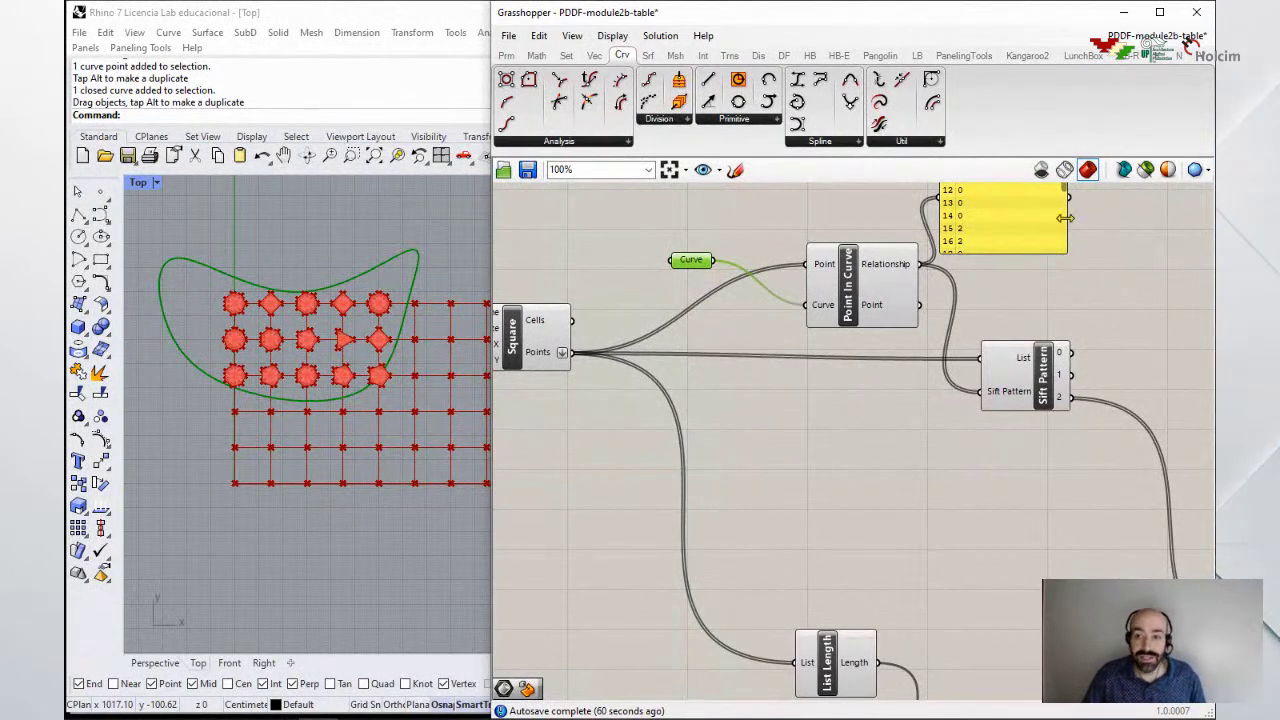
Step: Maximize the Grasshopper window and look through the List, Sequence and Tree components of the Sets category
click(1159, 13)
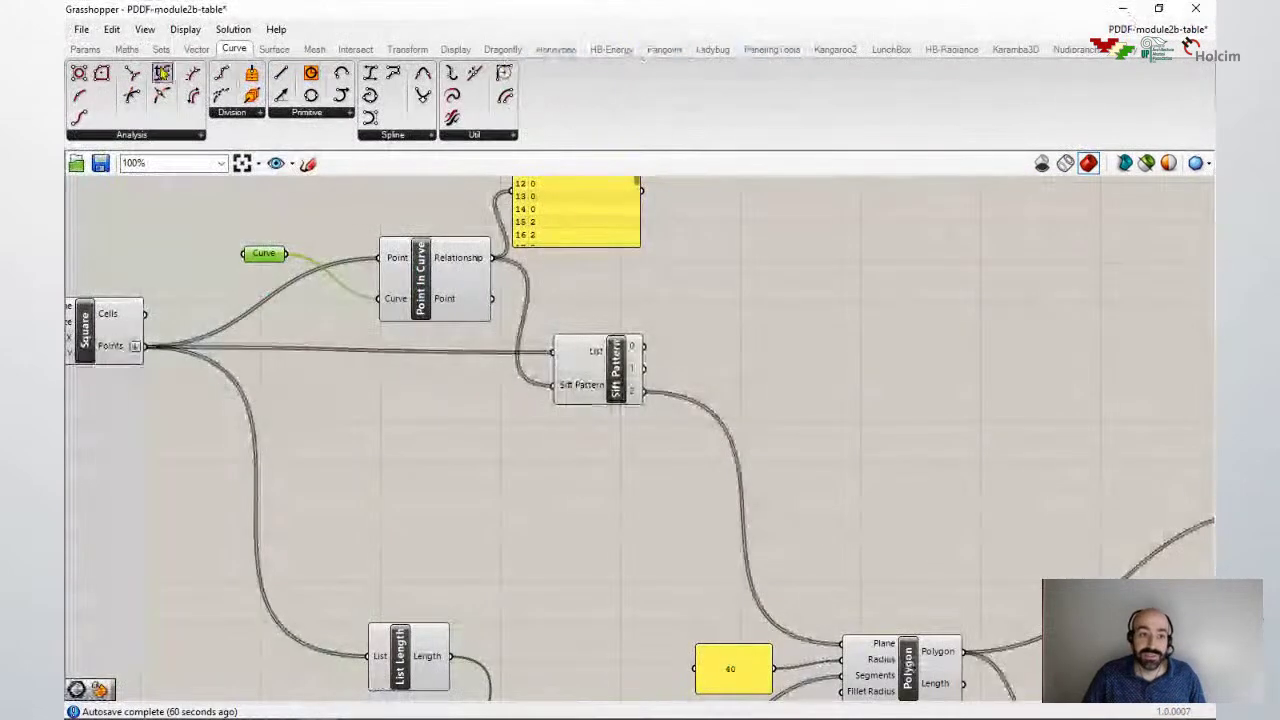
click(159, 50)
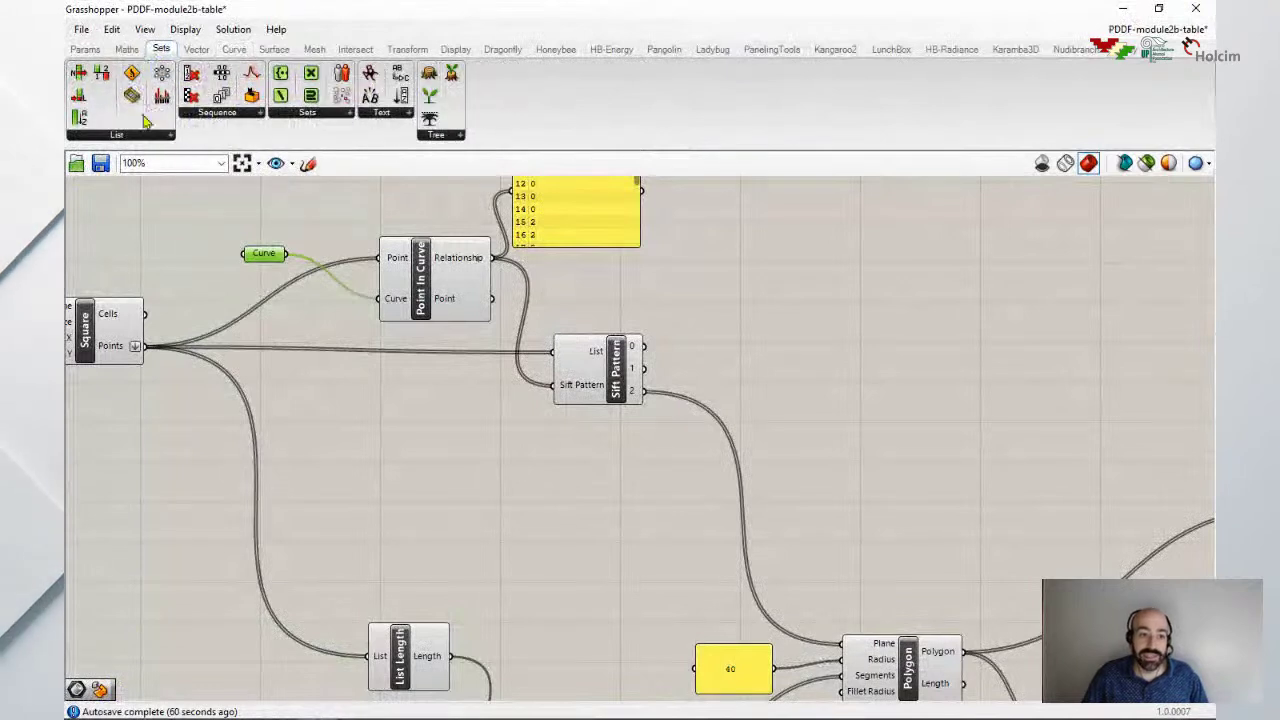
click(170, 136)
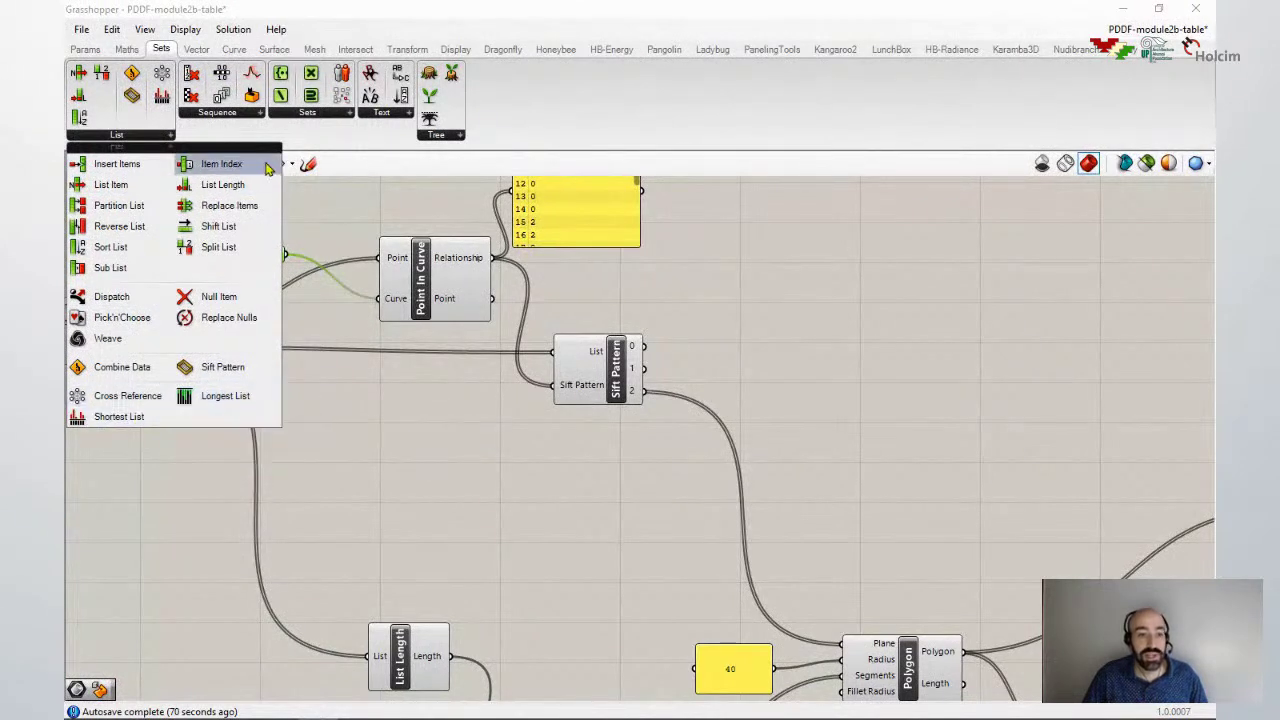
click(256, 115)
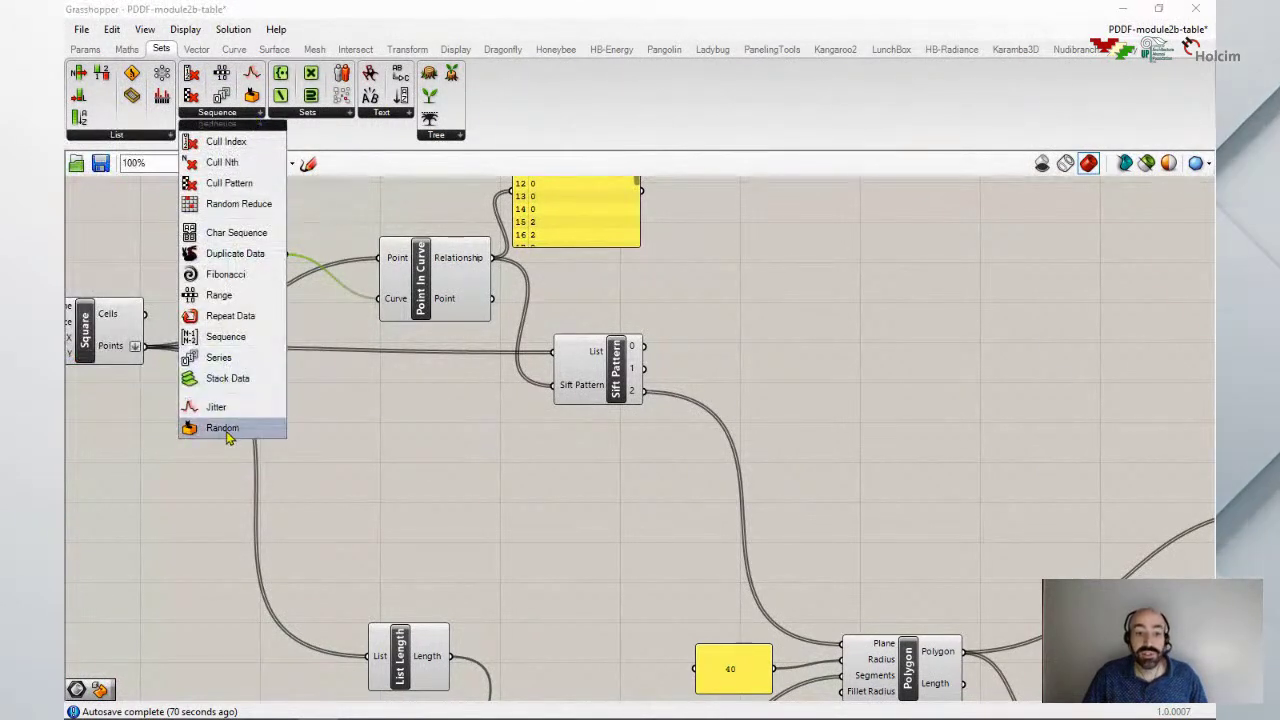
click(457, 135)
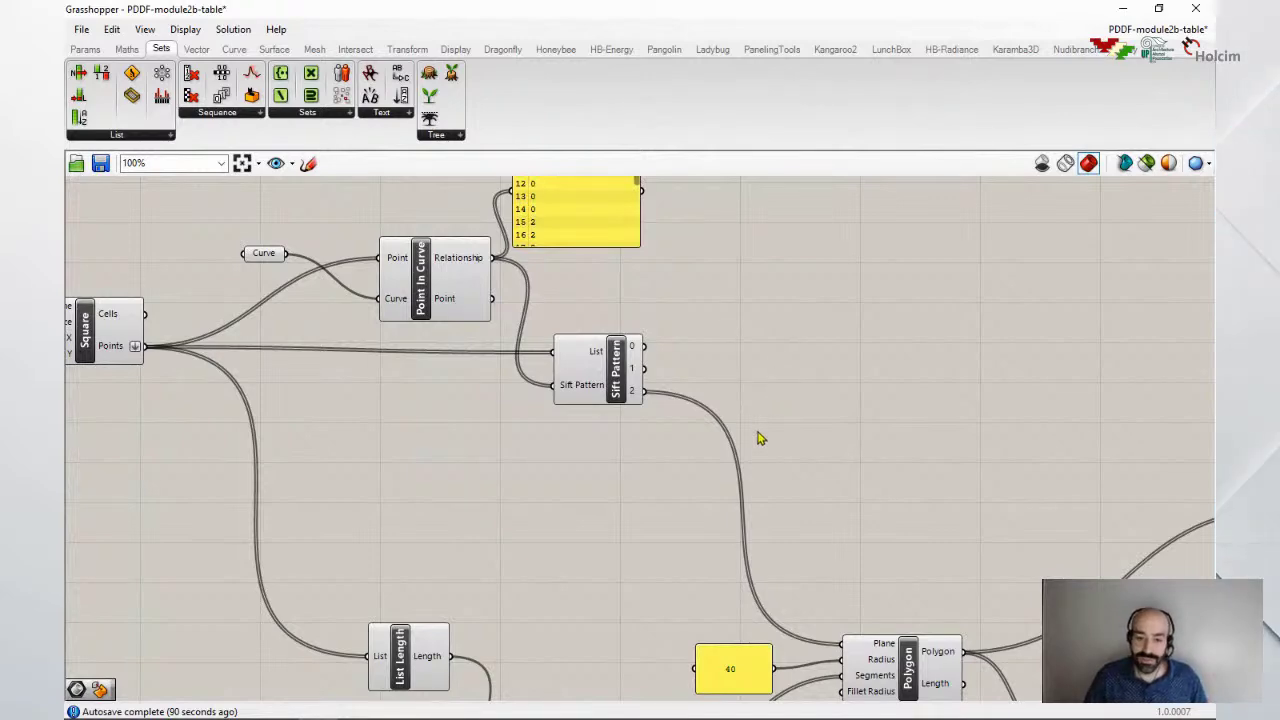
scroll(764, 405, down, 3)
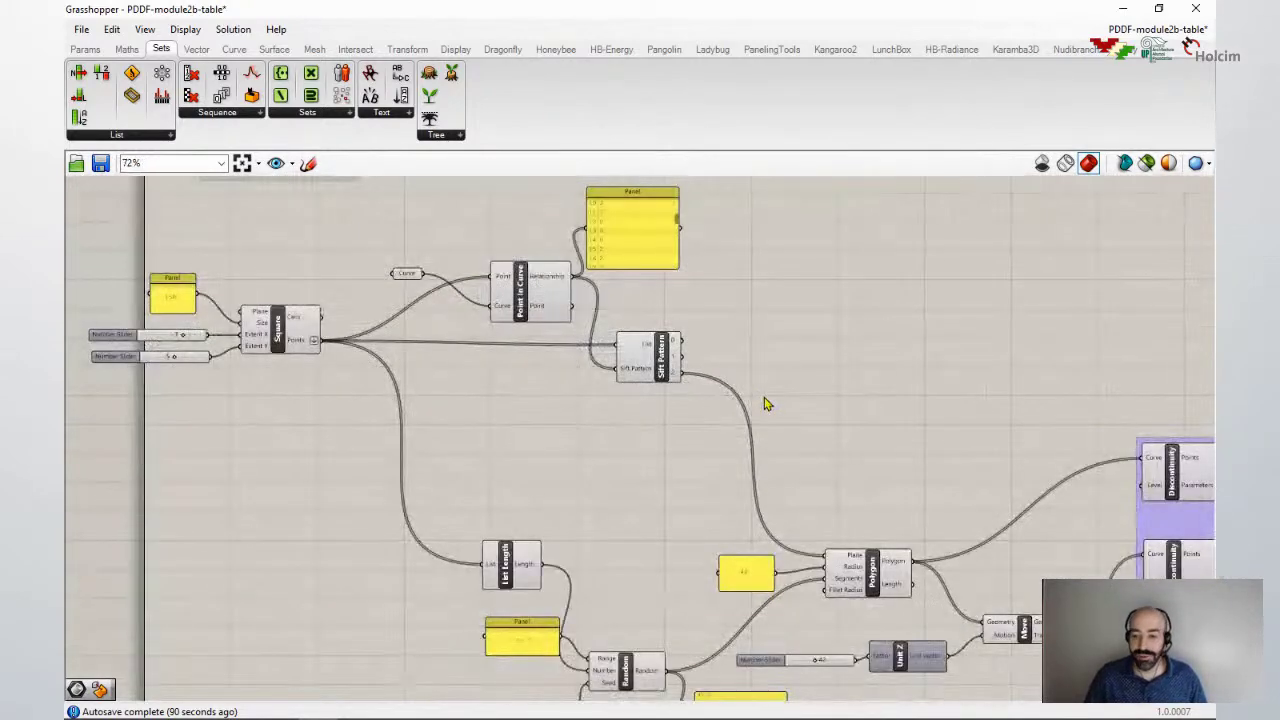